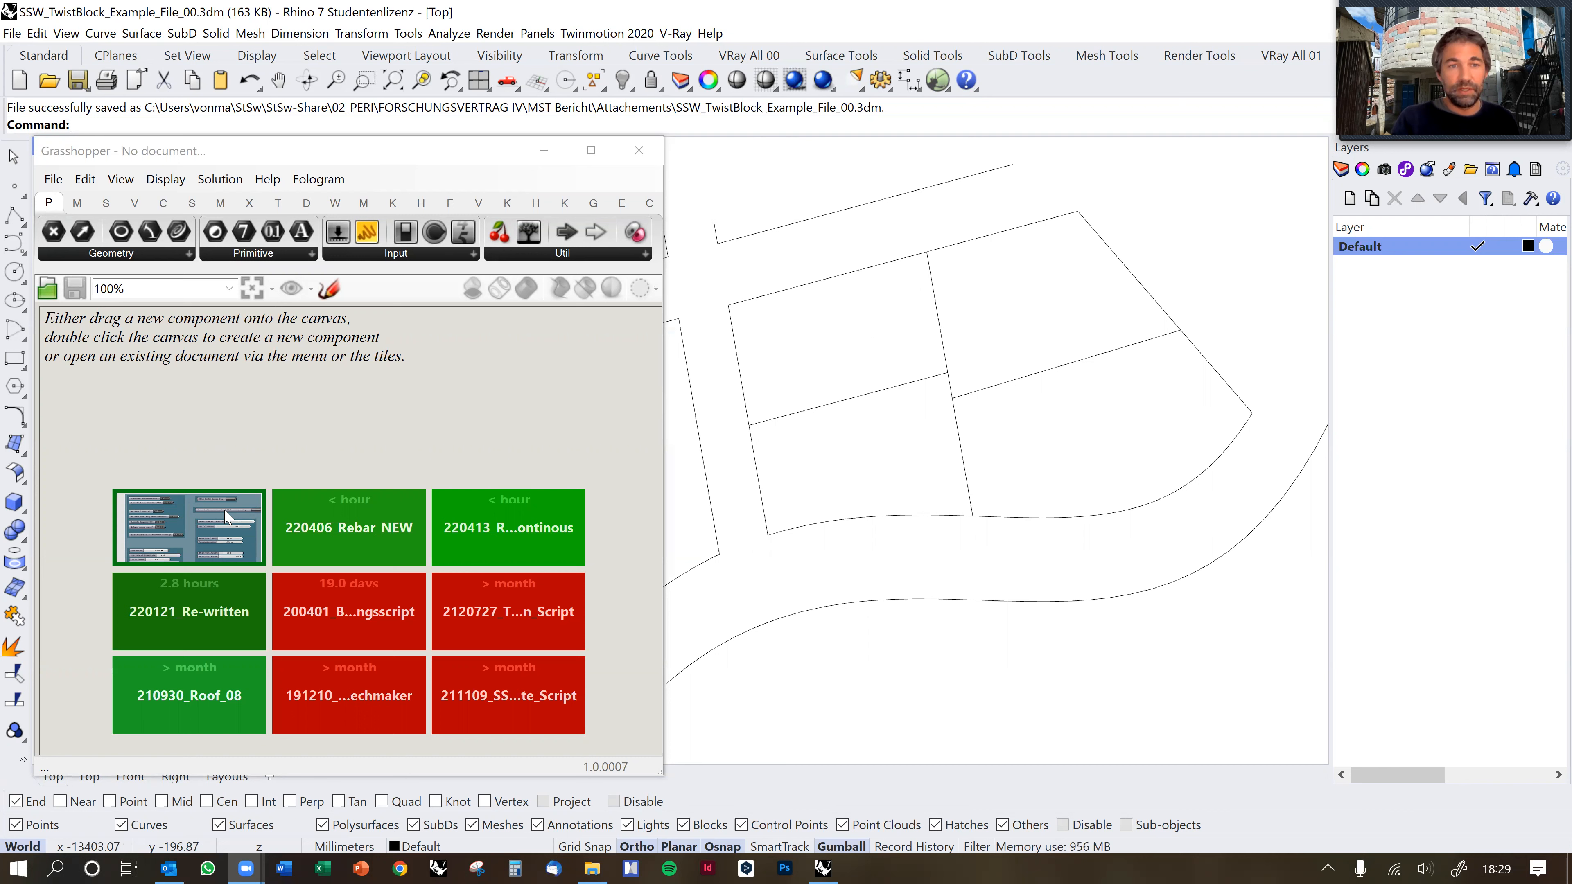
Open the SSW_TwistBlock_0.9 definition in Grasshopper and sort the Rhino layer list by name in ascending order.
click(332, 429)
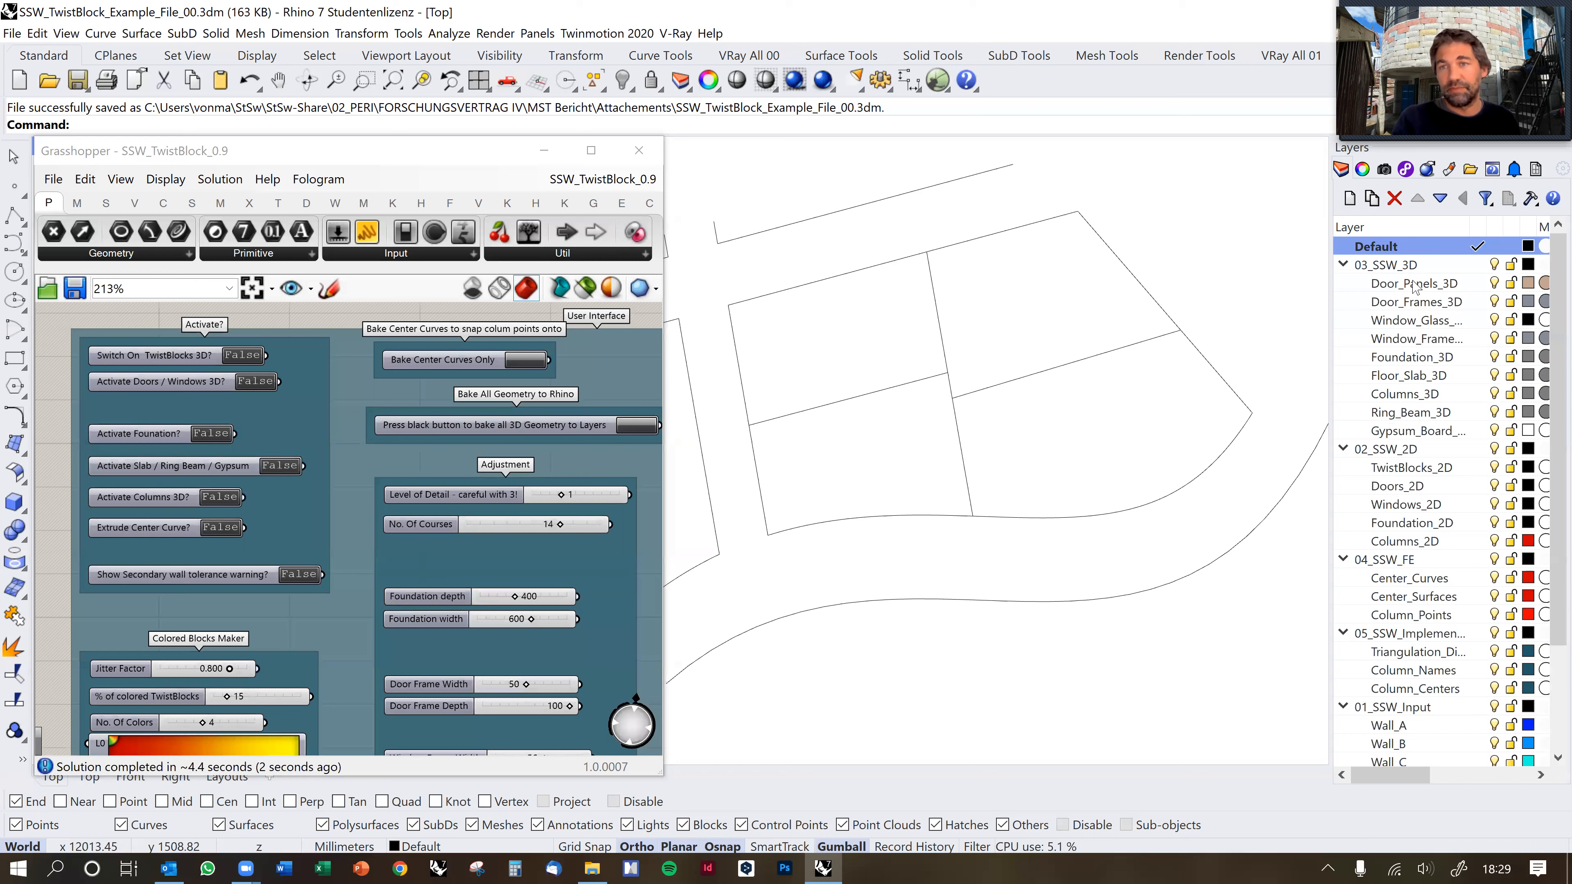
click(1378, 228)
click(1378, 228)
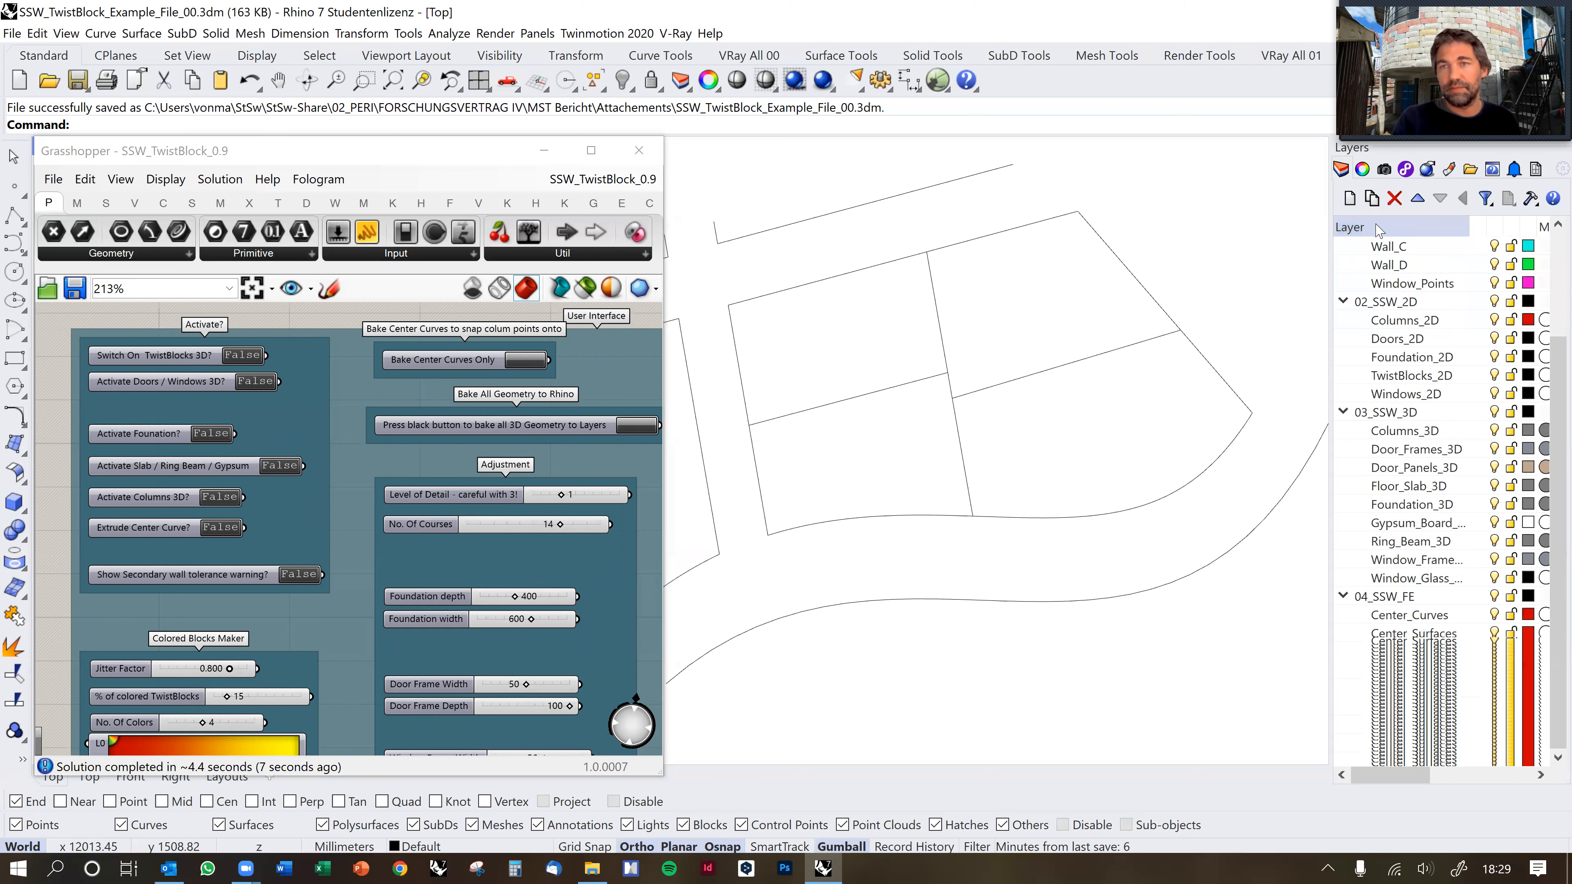
scroll(1401, 291, up, 3)
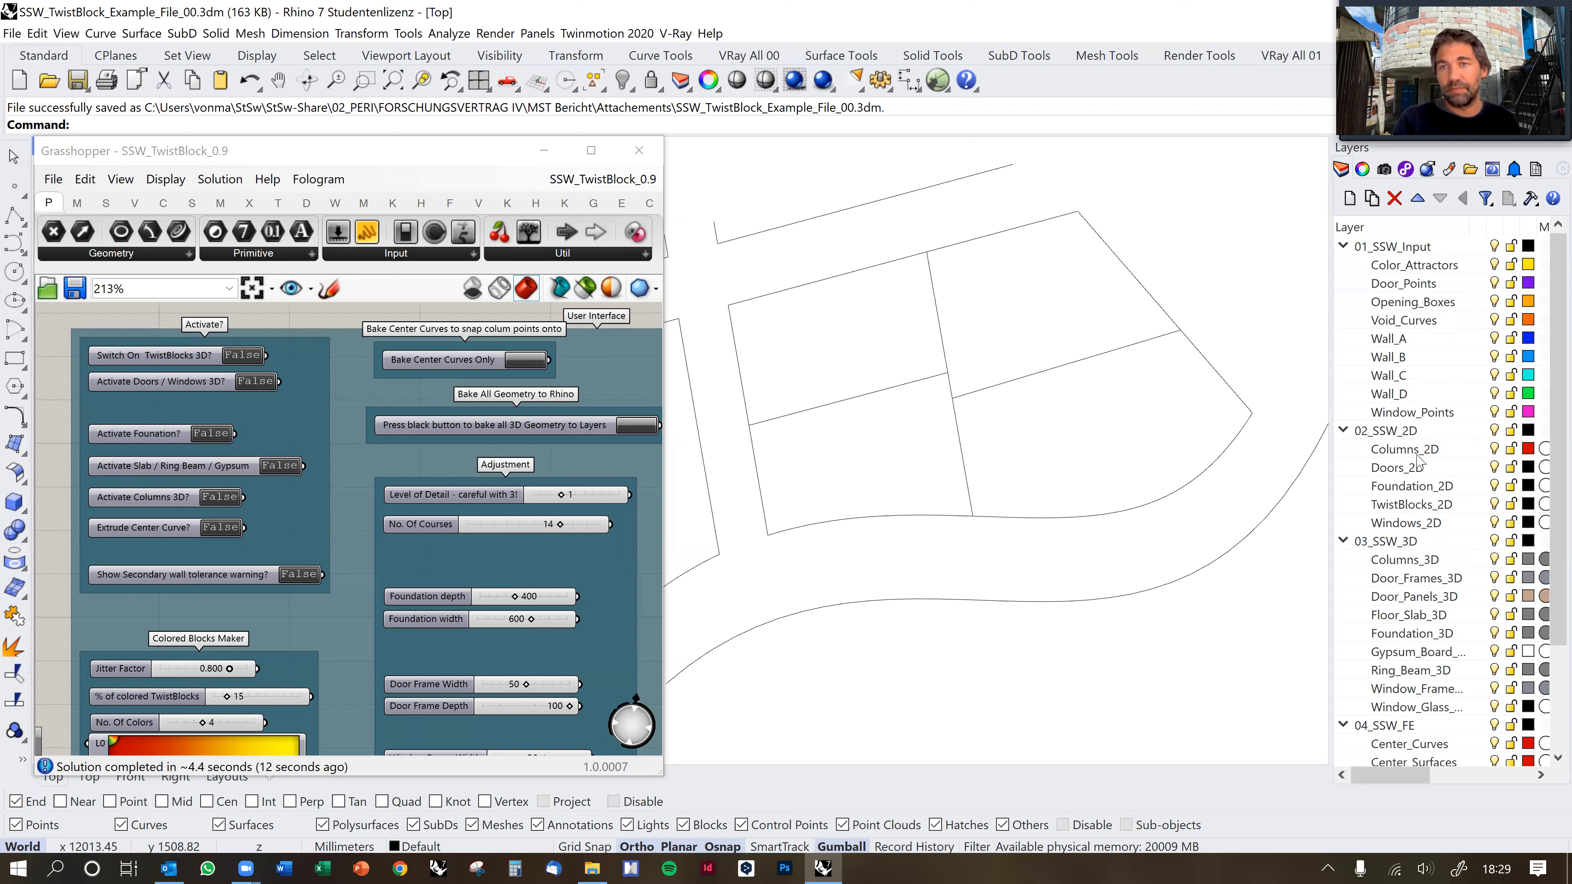
Review the layer groups from 01_SSW_Input to 05_SSW_Implementation and the definition's user interface controls.
click(1400, 248)
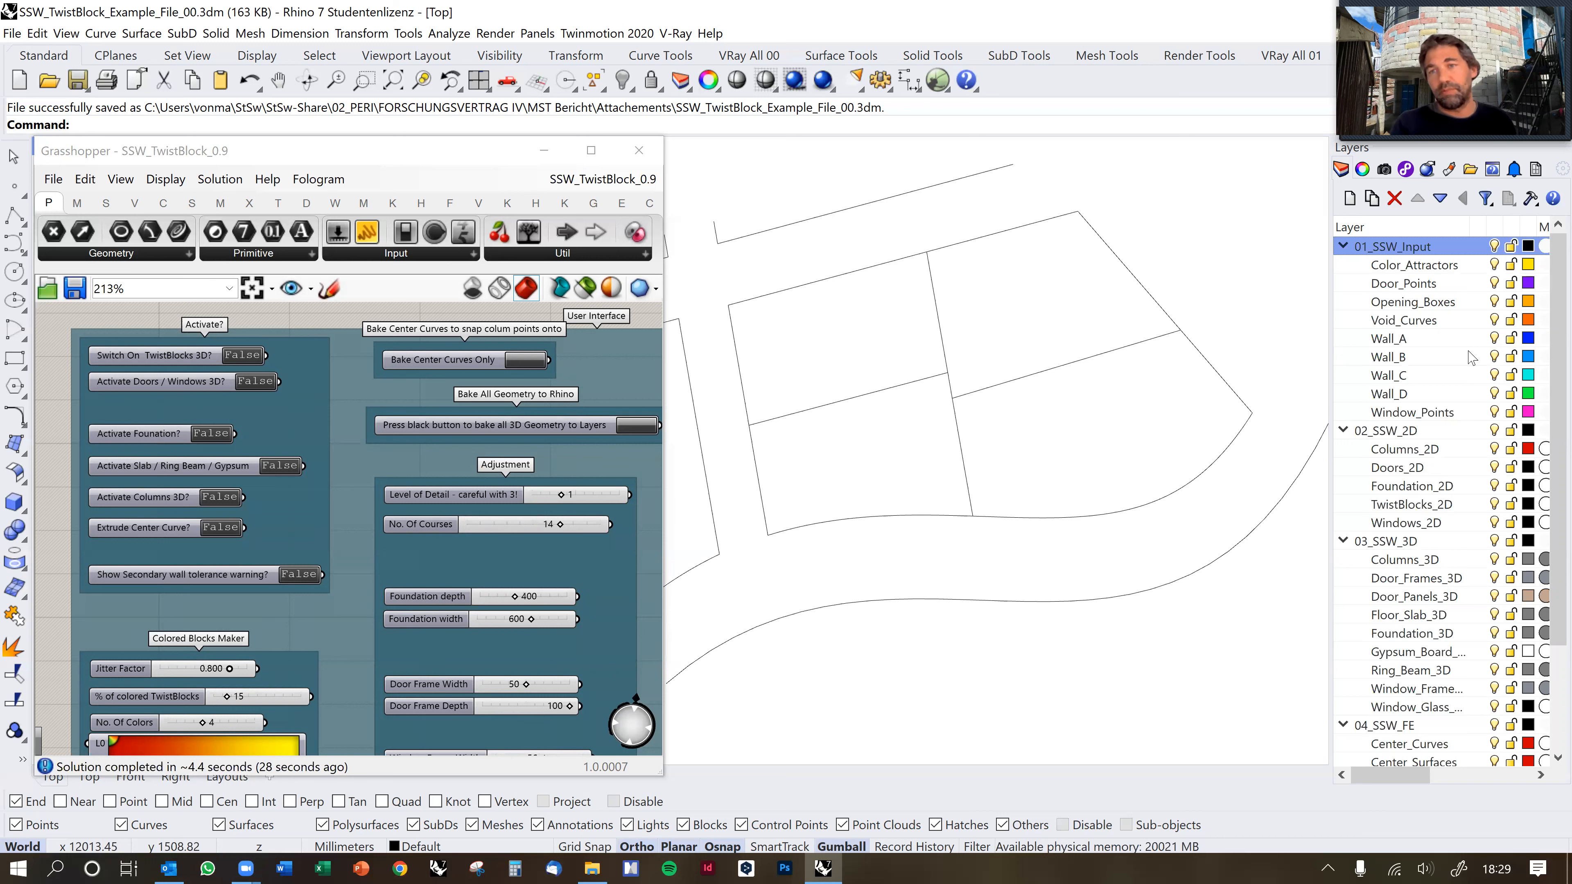
click(1433, 433)
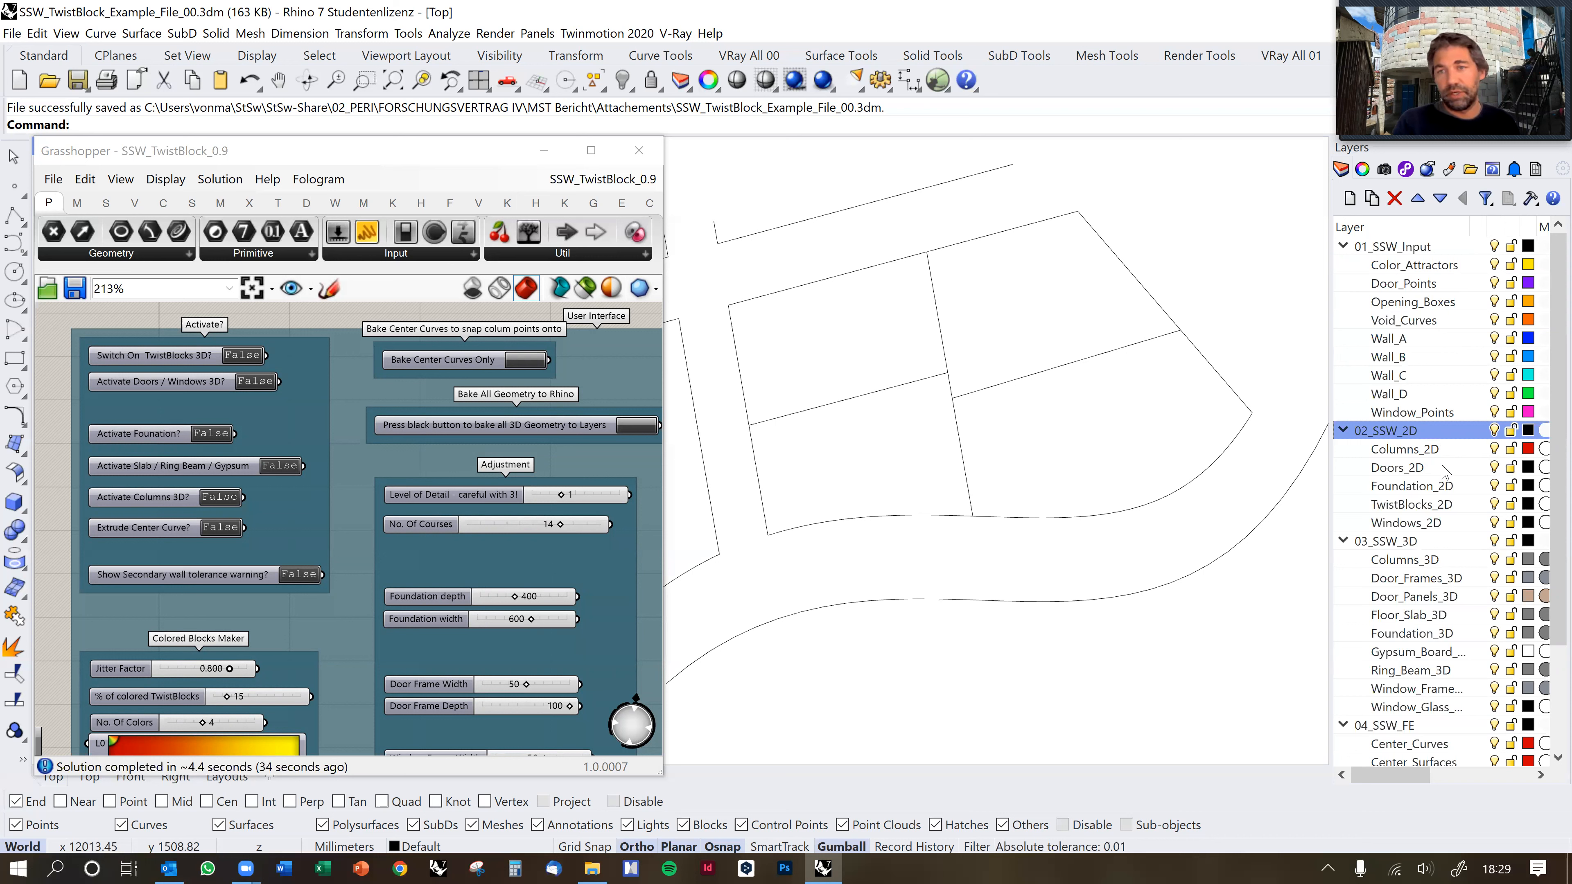
click(1404, 542)
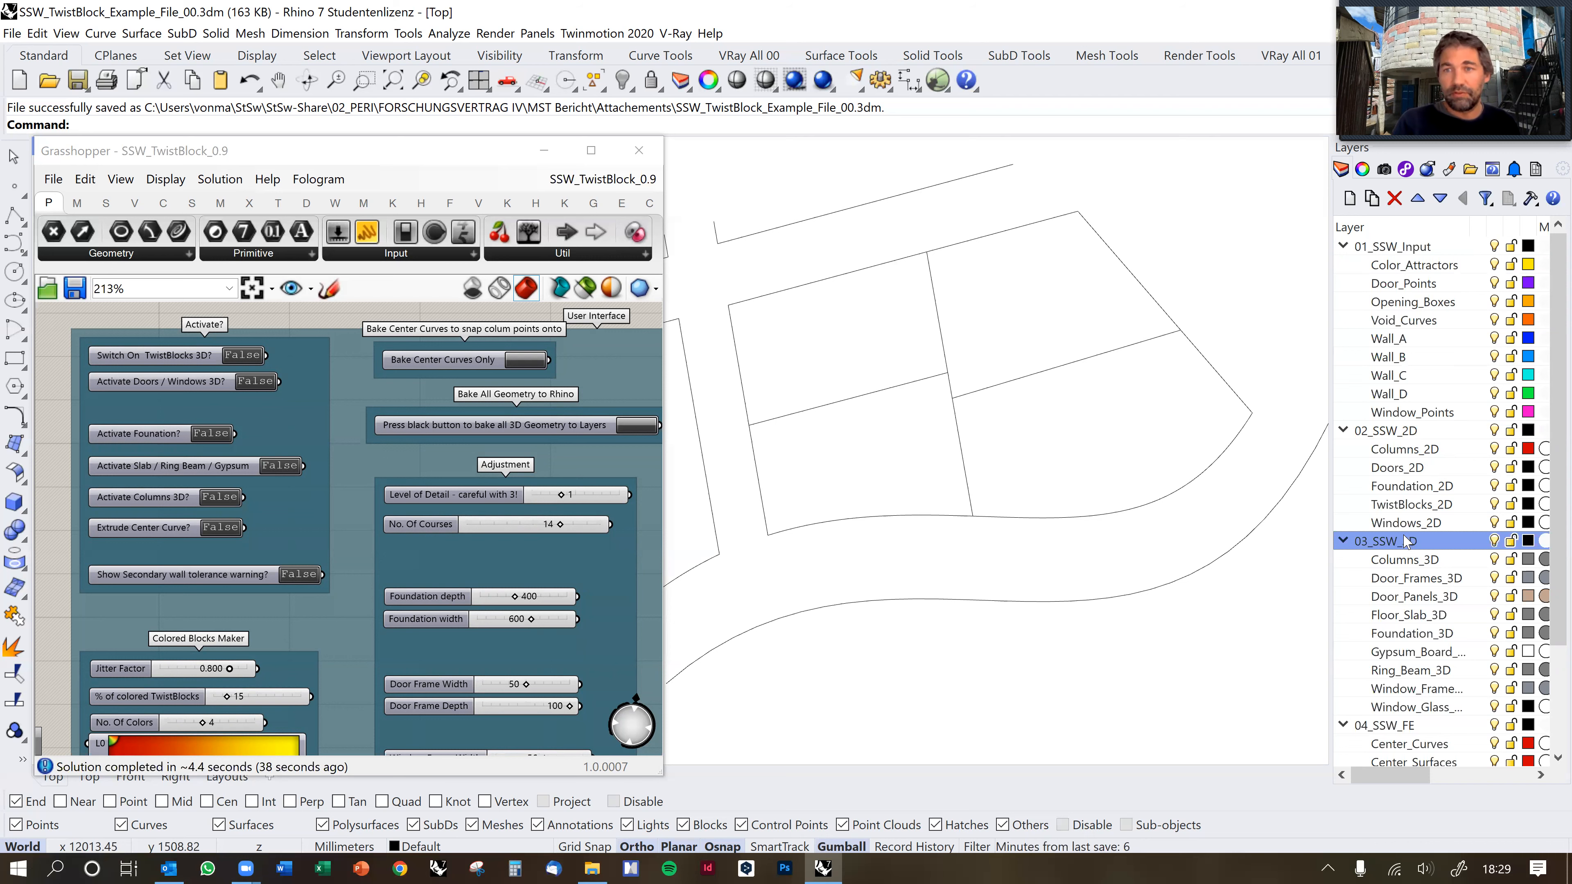
scroll(1406, 541, down, 3)
click(1396, 598)
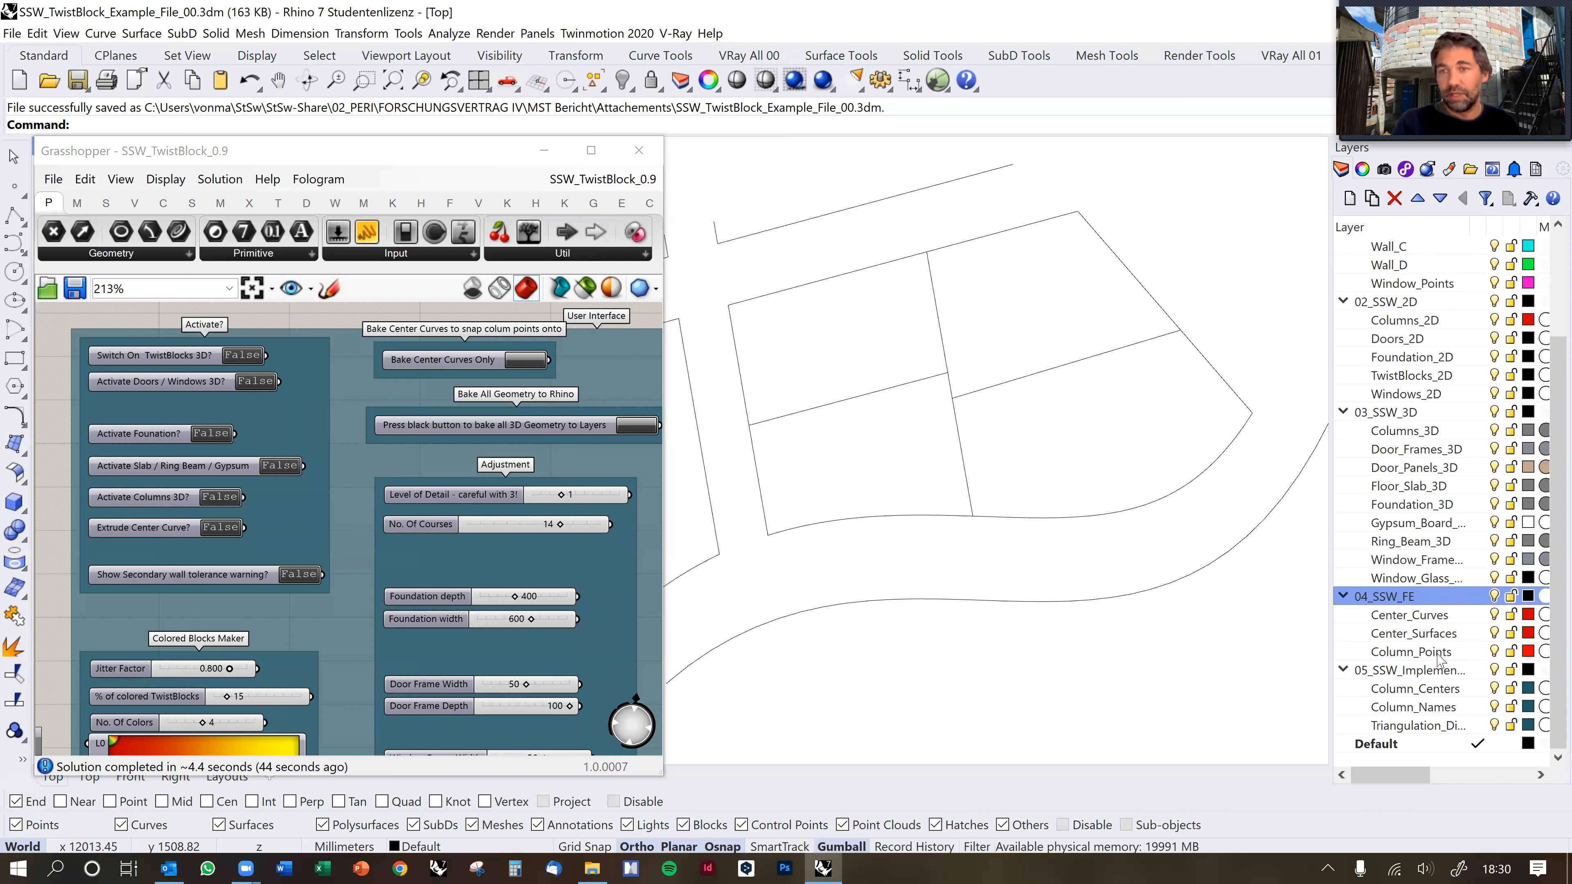
click(1442, 671)
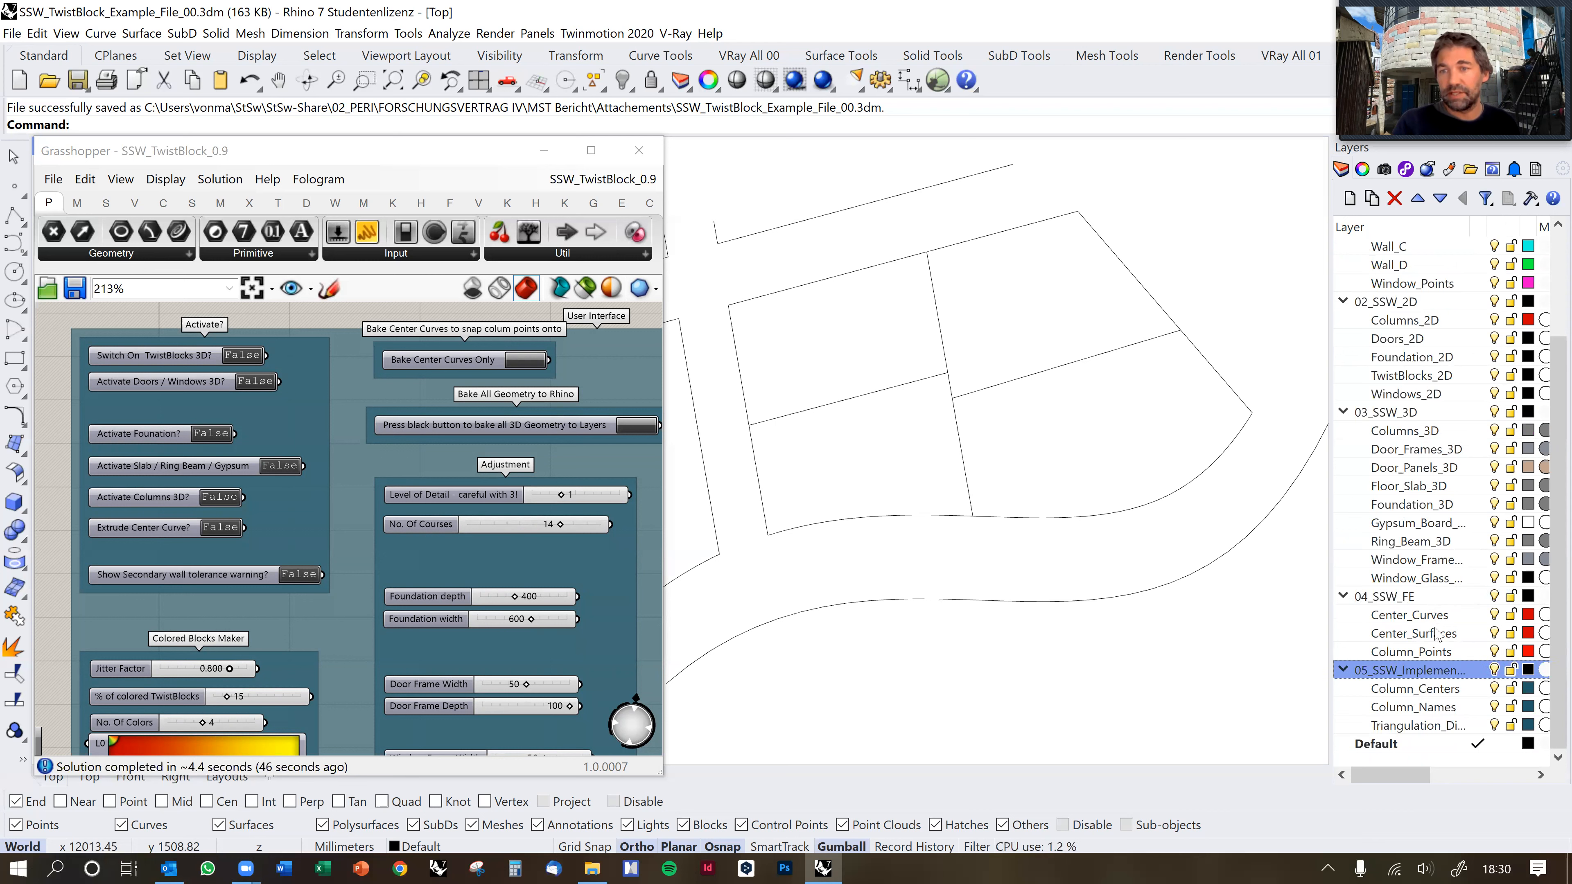
scroll(1444, 648, up, 3)
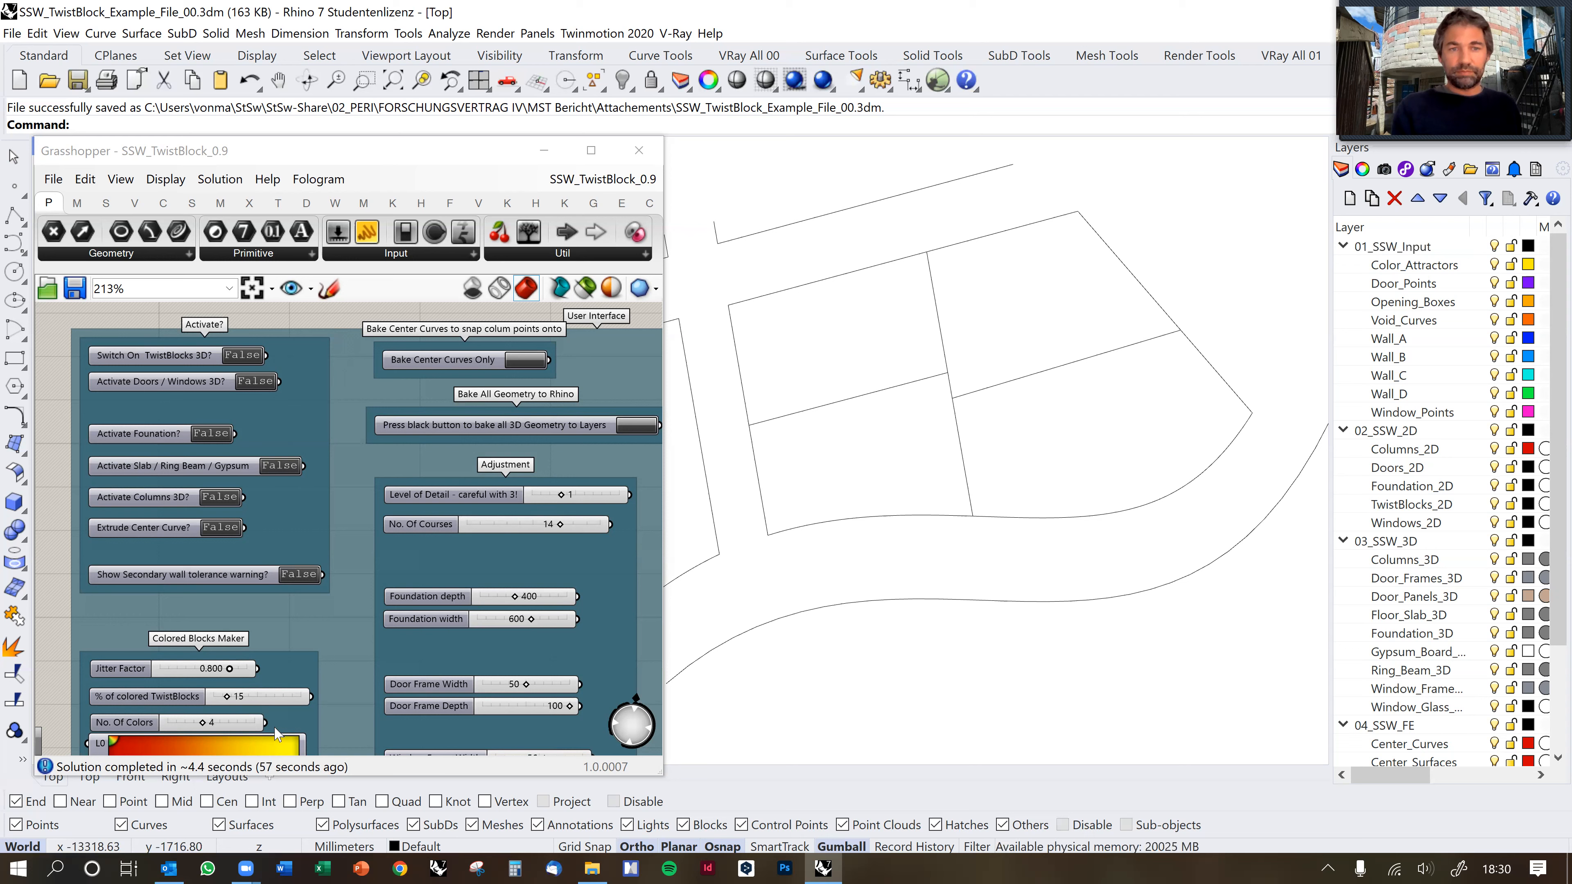
scroll(273, 557, down, 1)
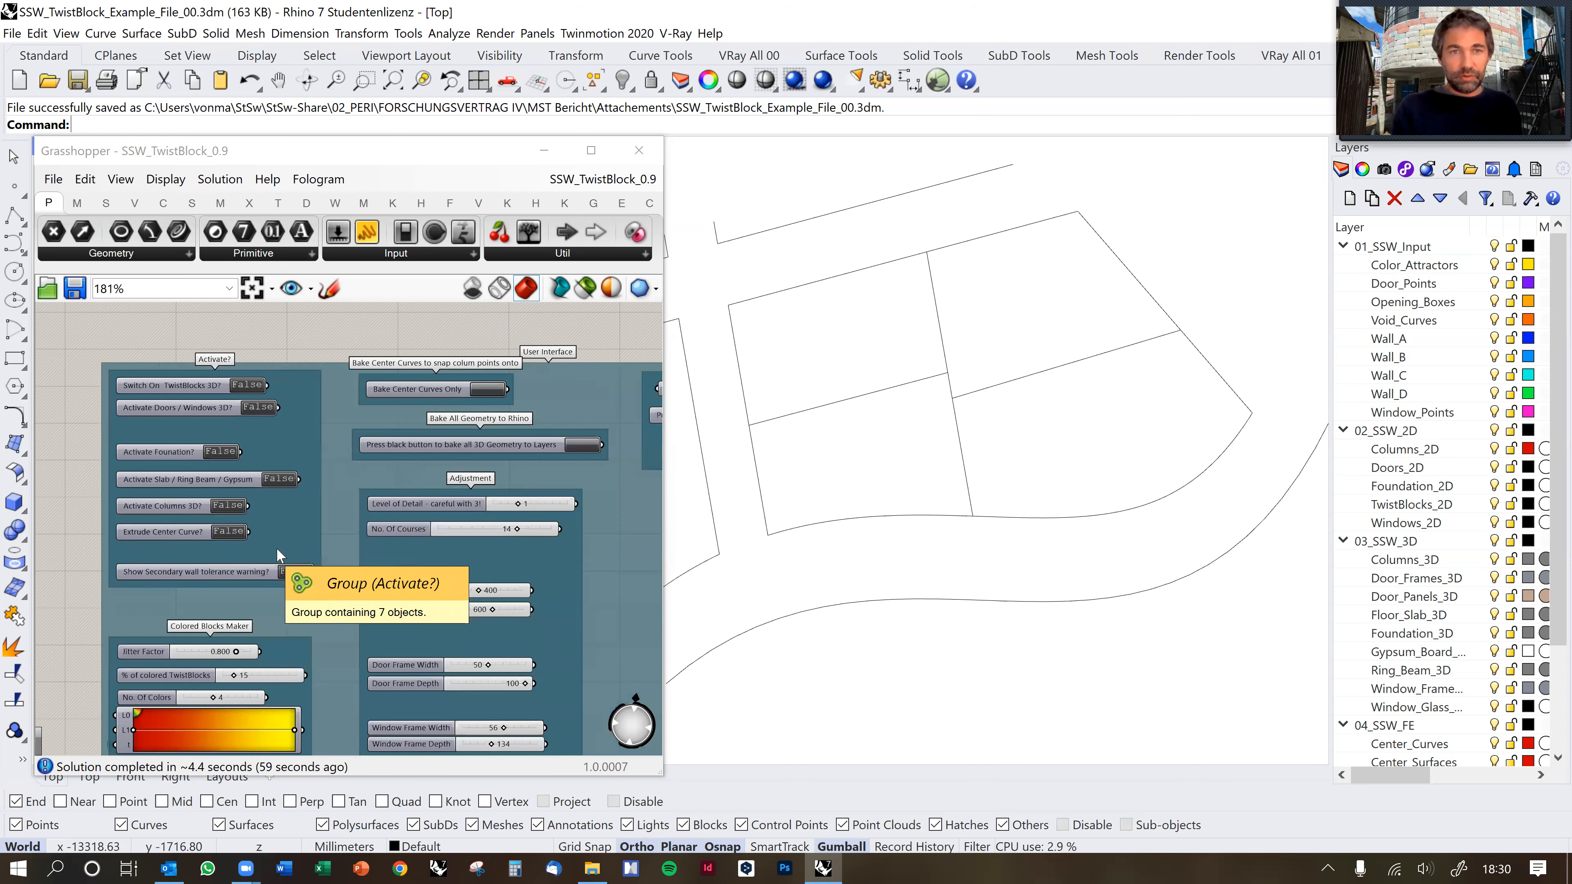
scroll(292, 534, up, 1)
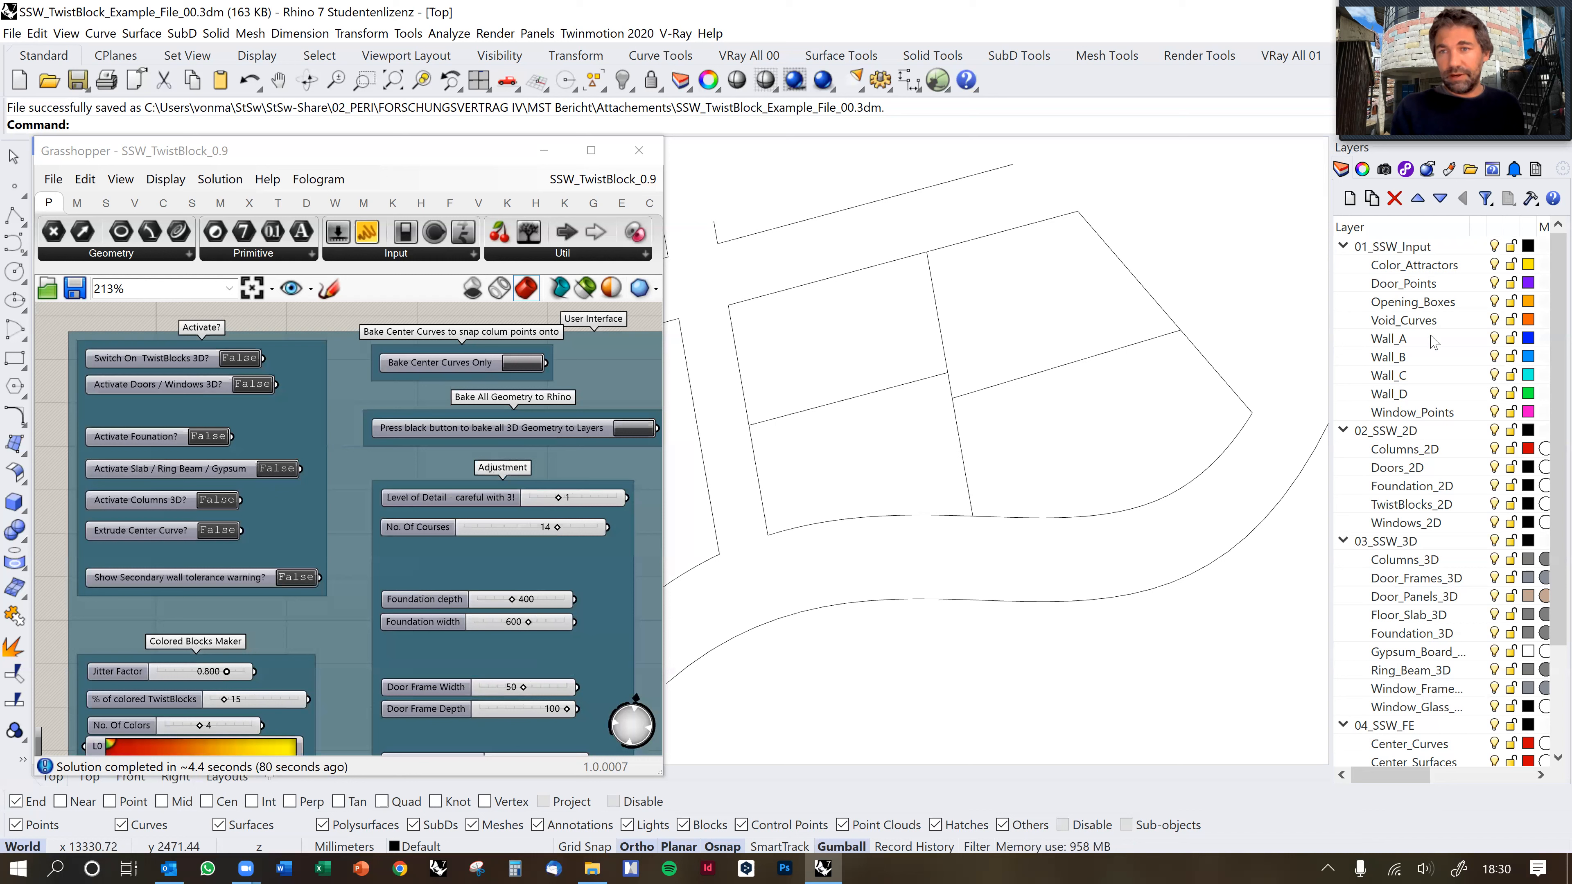
On the Wall_A layer, draw an open three-segment polyline along the lower-right plot's inner and upper boundaries, ending freehand inside the plot.
click(1479, 341)
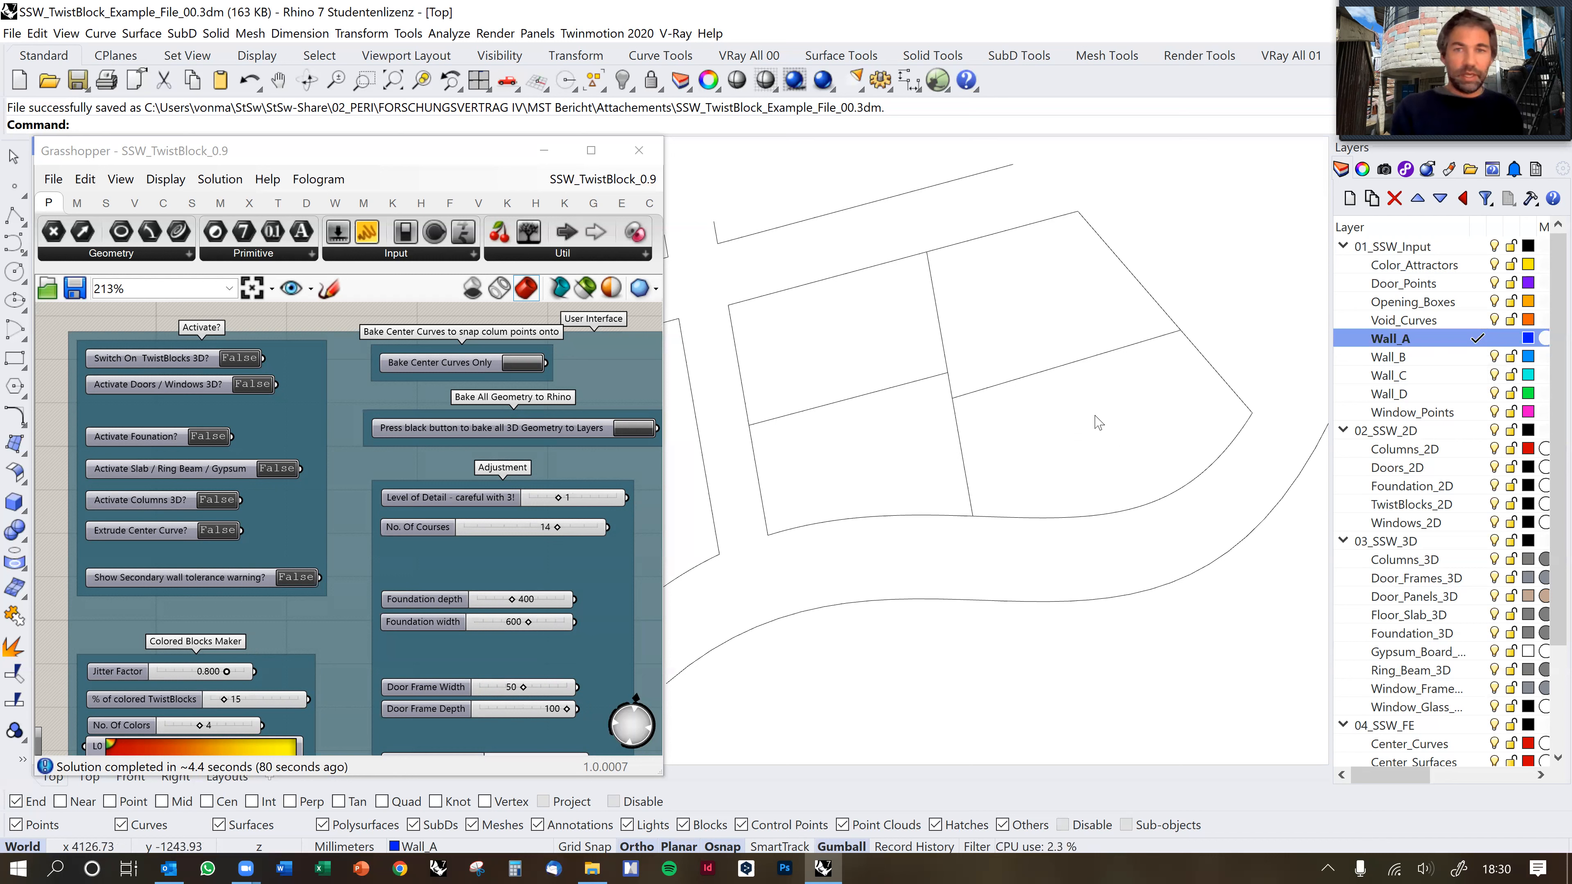
scroll(986, 442, up, 4)
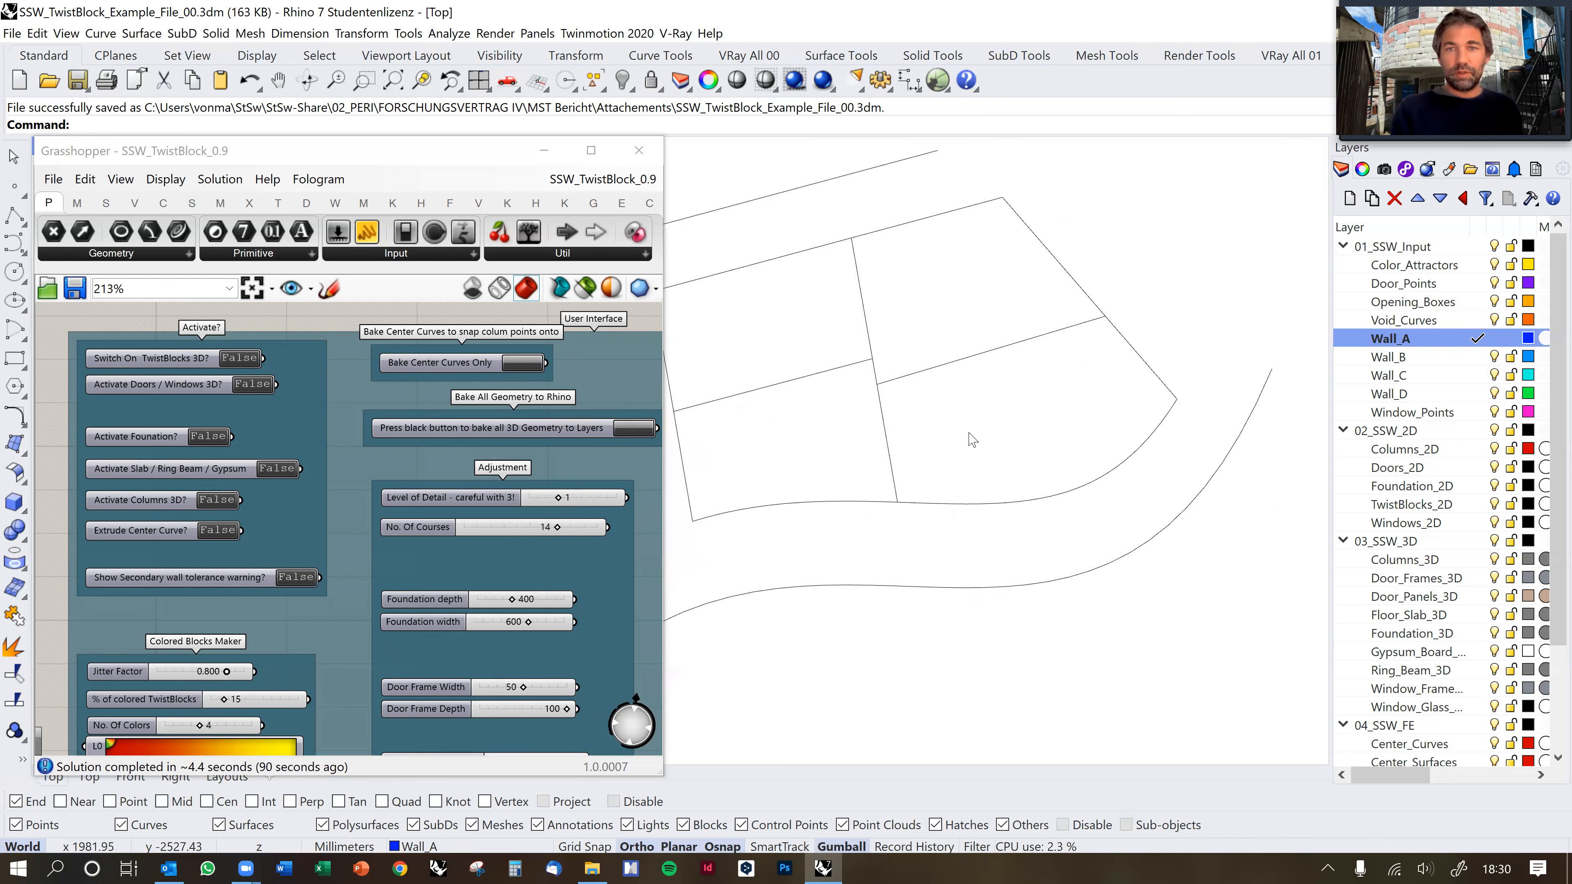
scroll(965, 404, up, 2)
right_drag(999, 420, 912, 456)
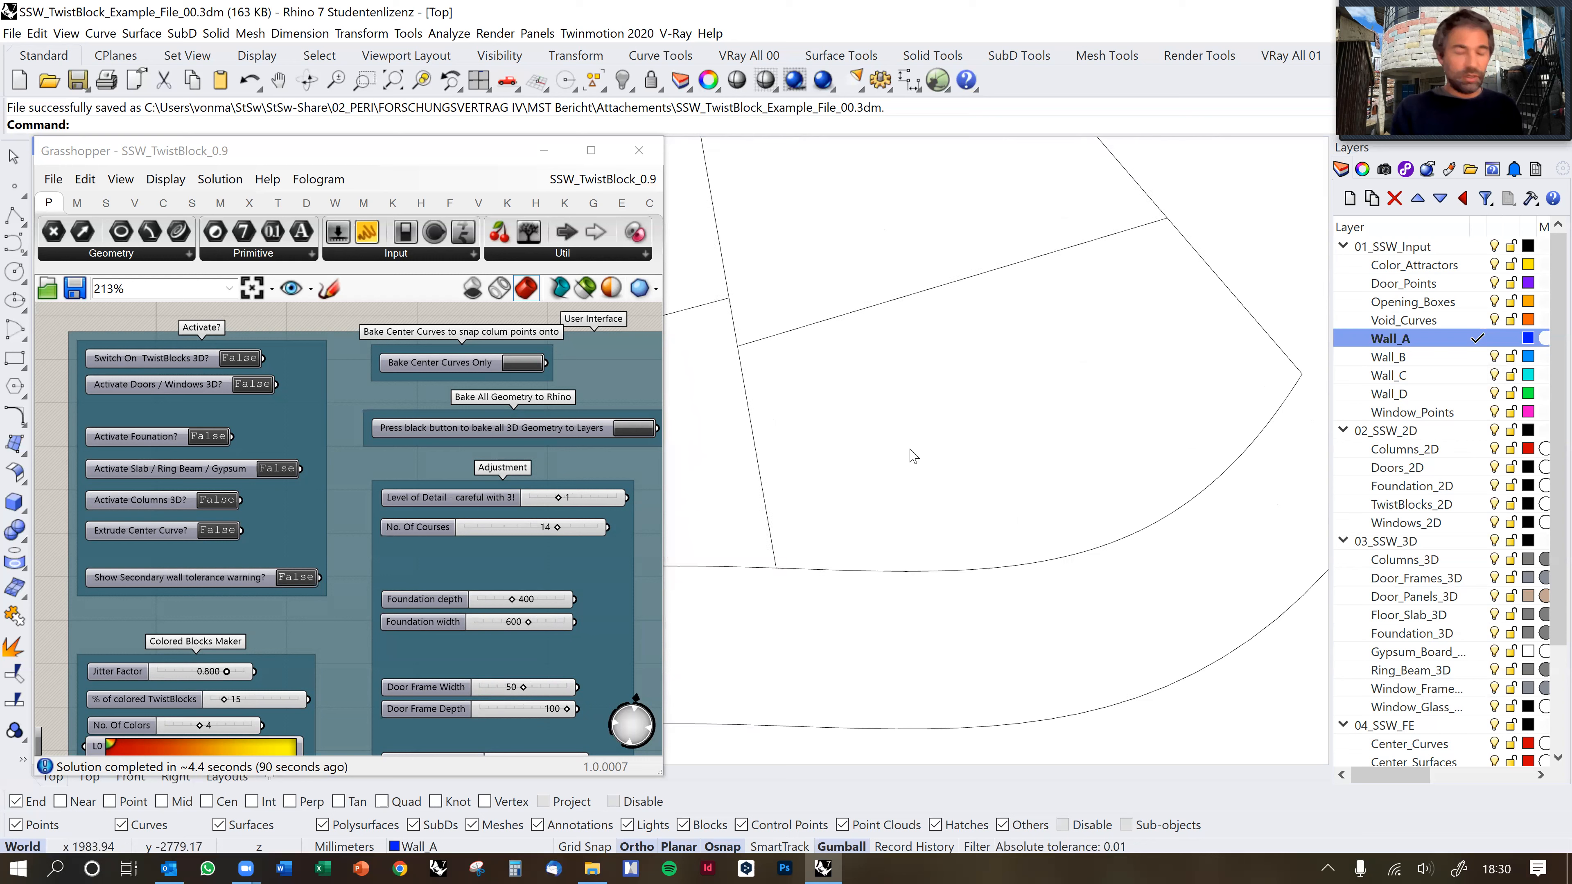
right_click(916, 452)
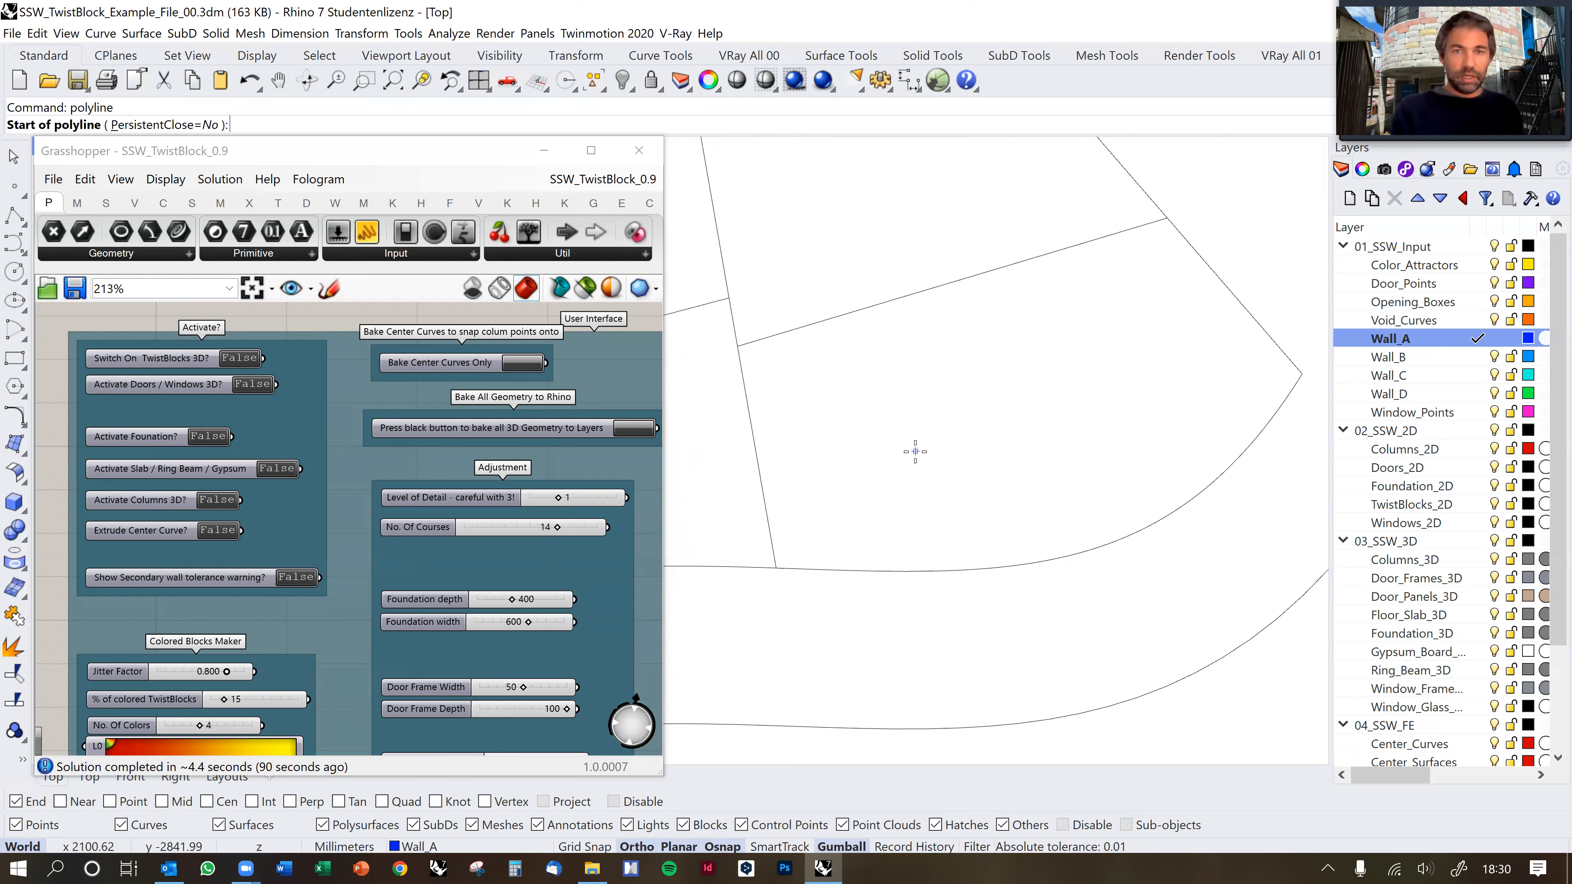
click(781, 568)
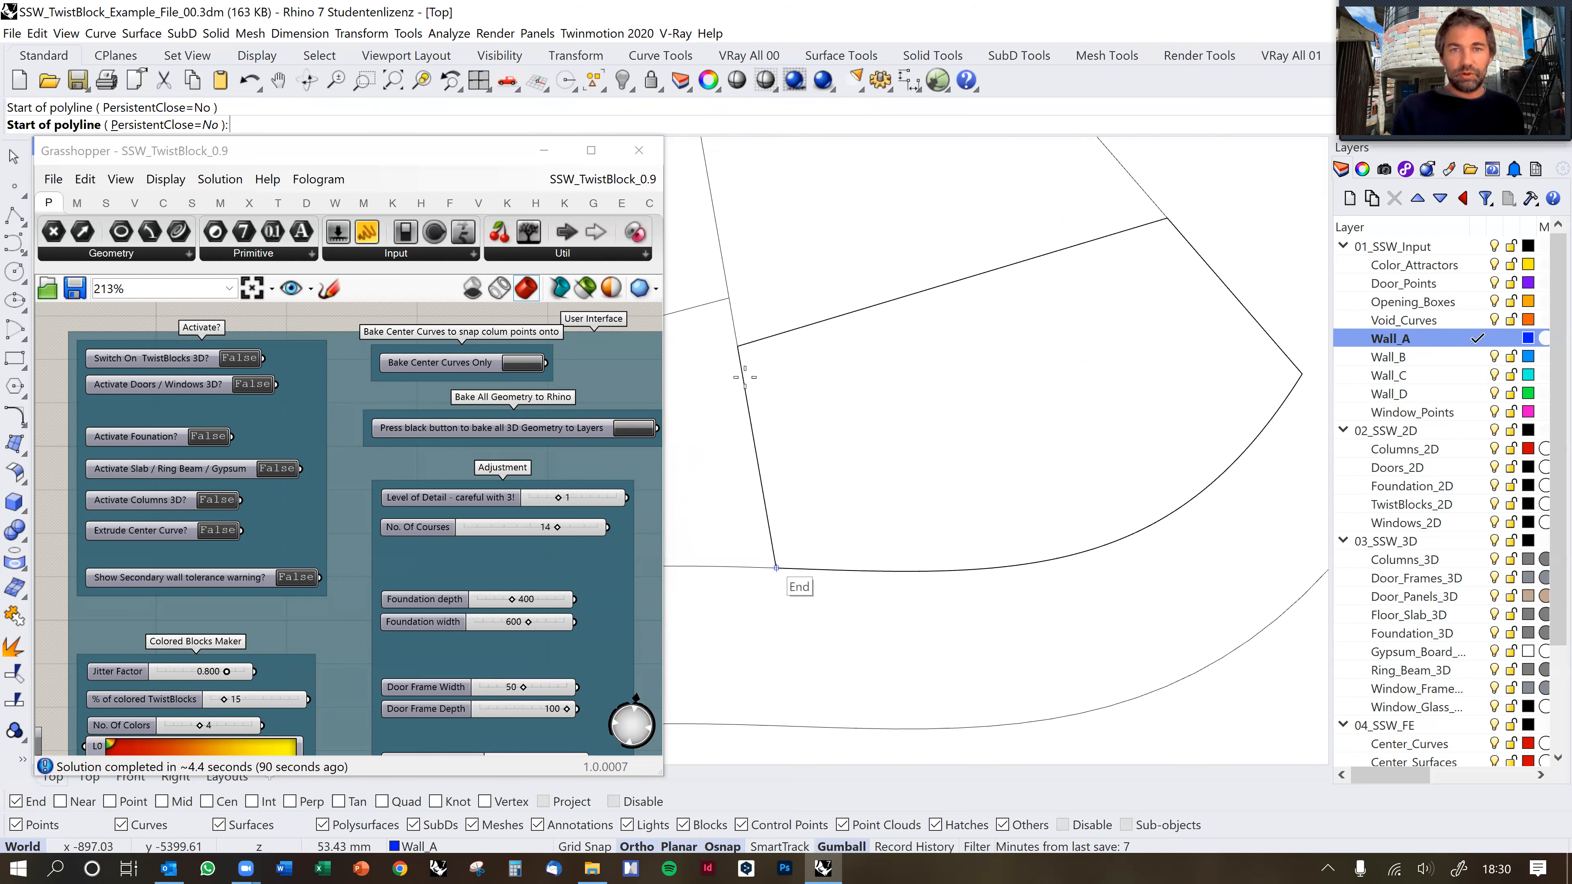
click(738, 346)
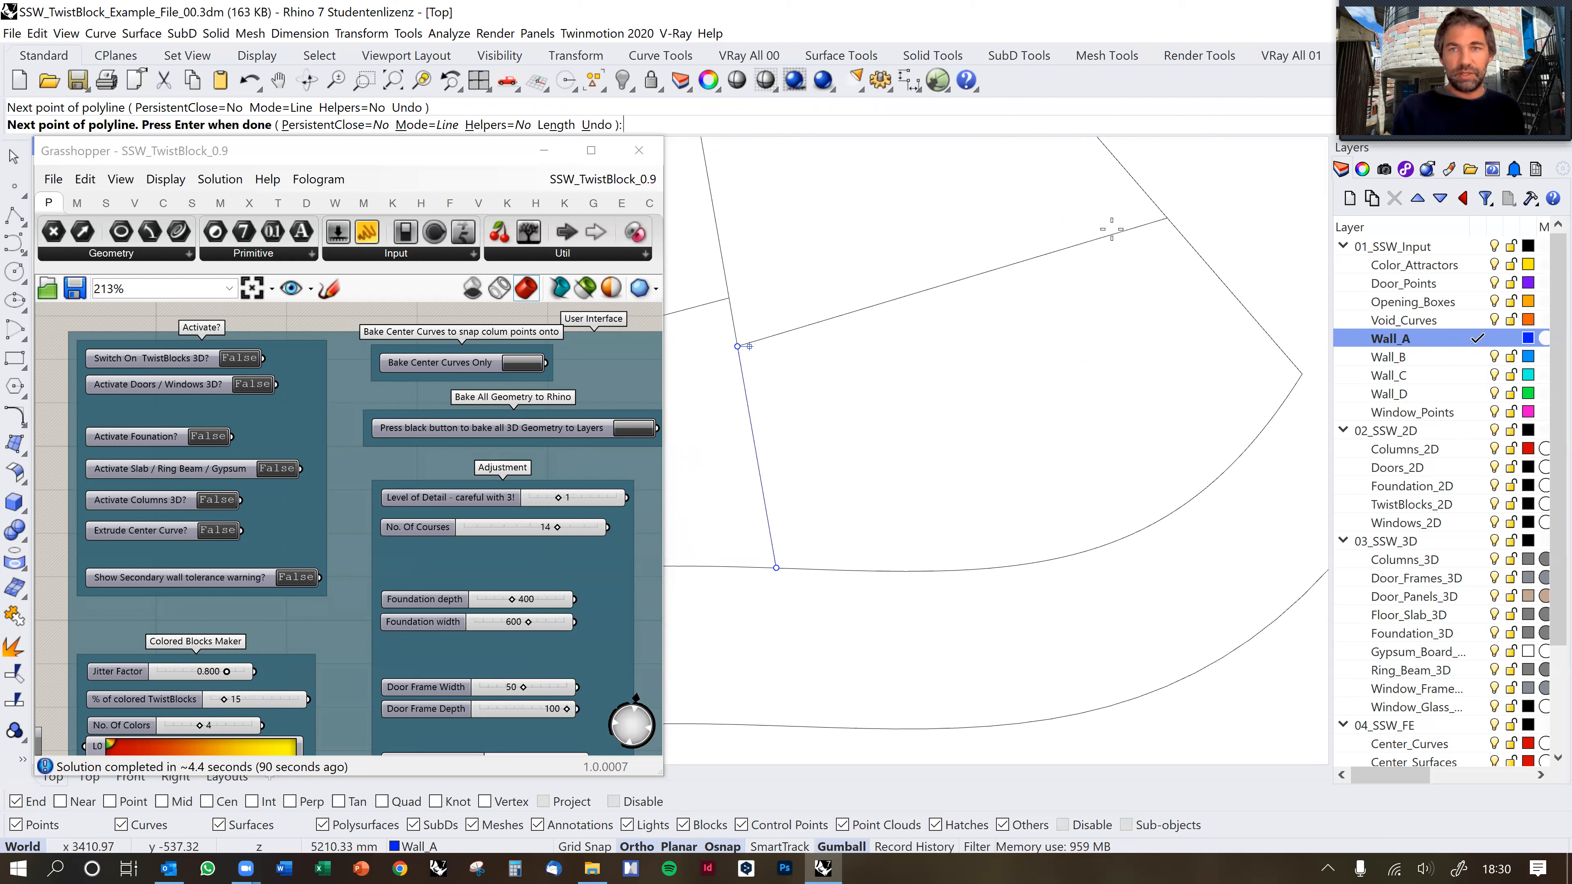
click(1167, 218)
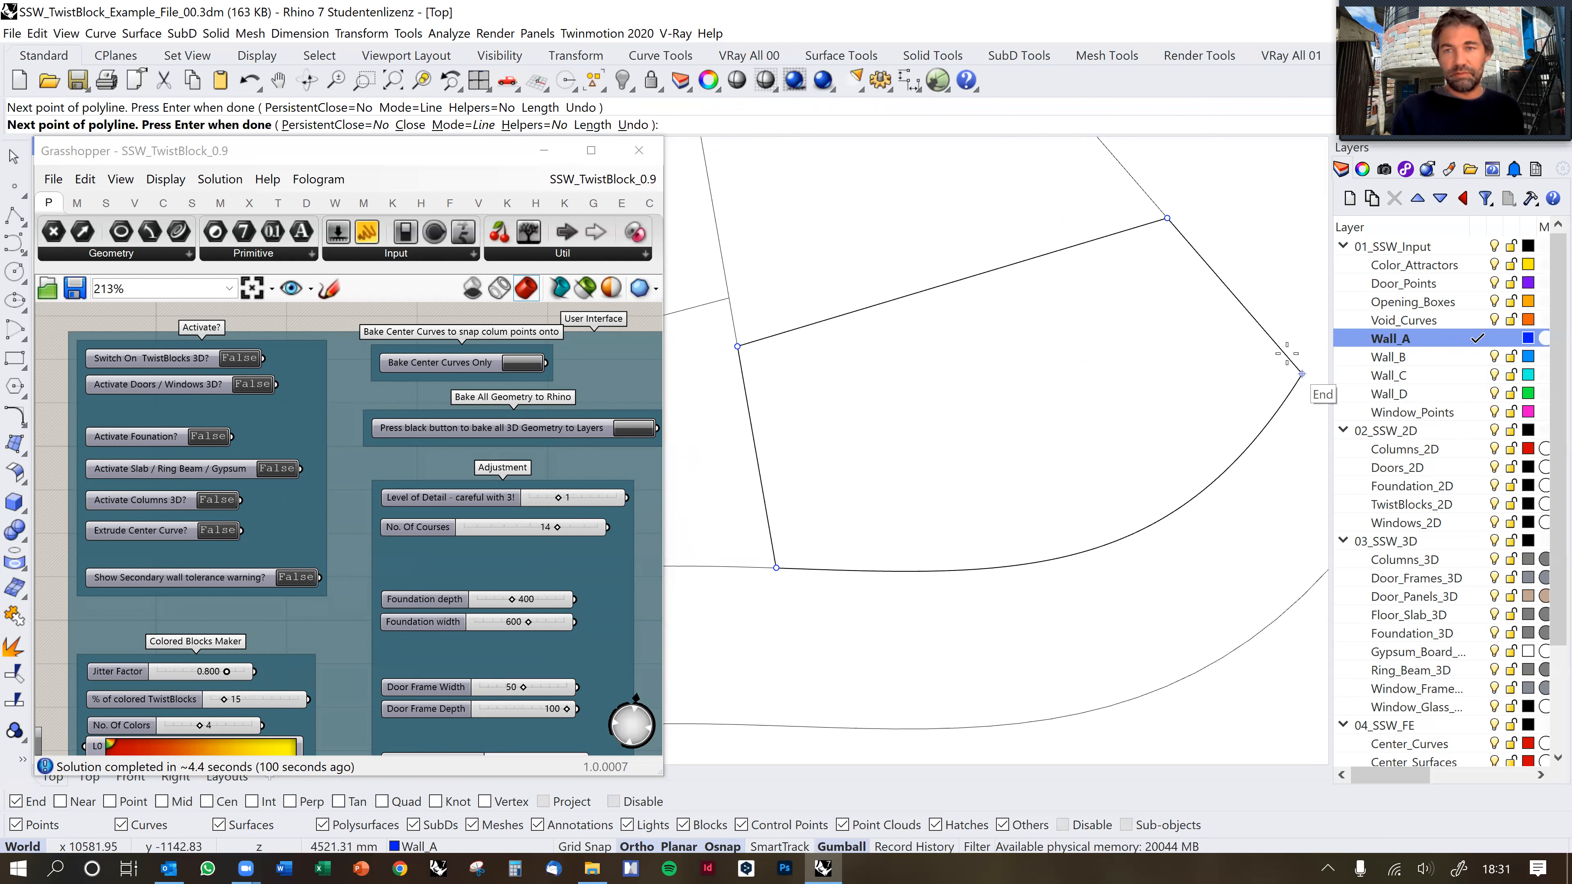
key(F8)
click(1225, 376)
key(F8)
key(Return)
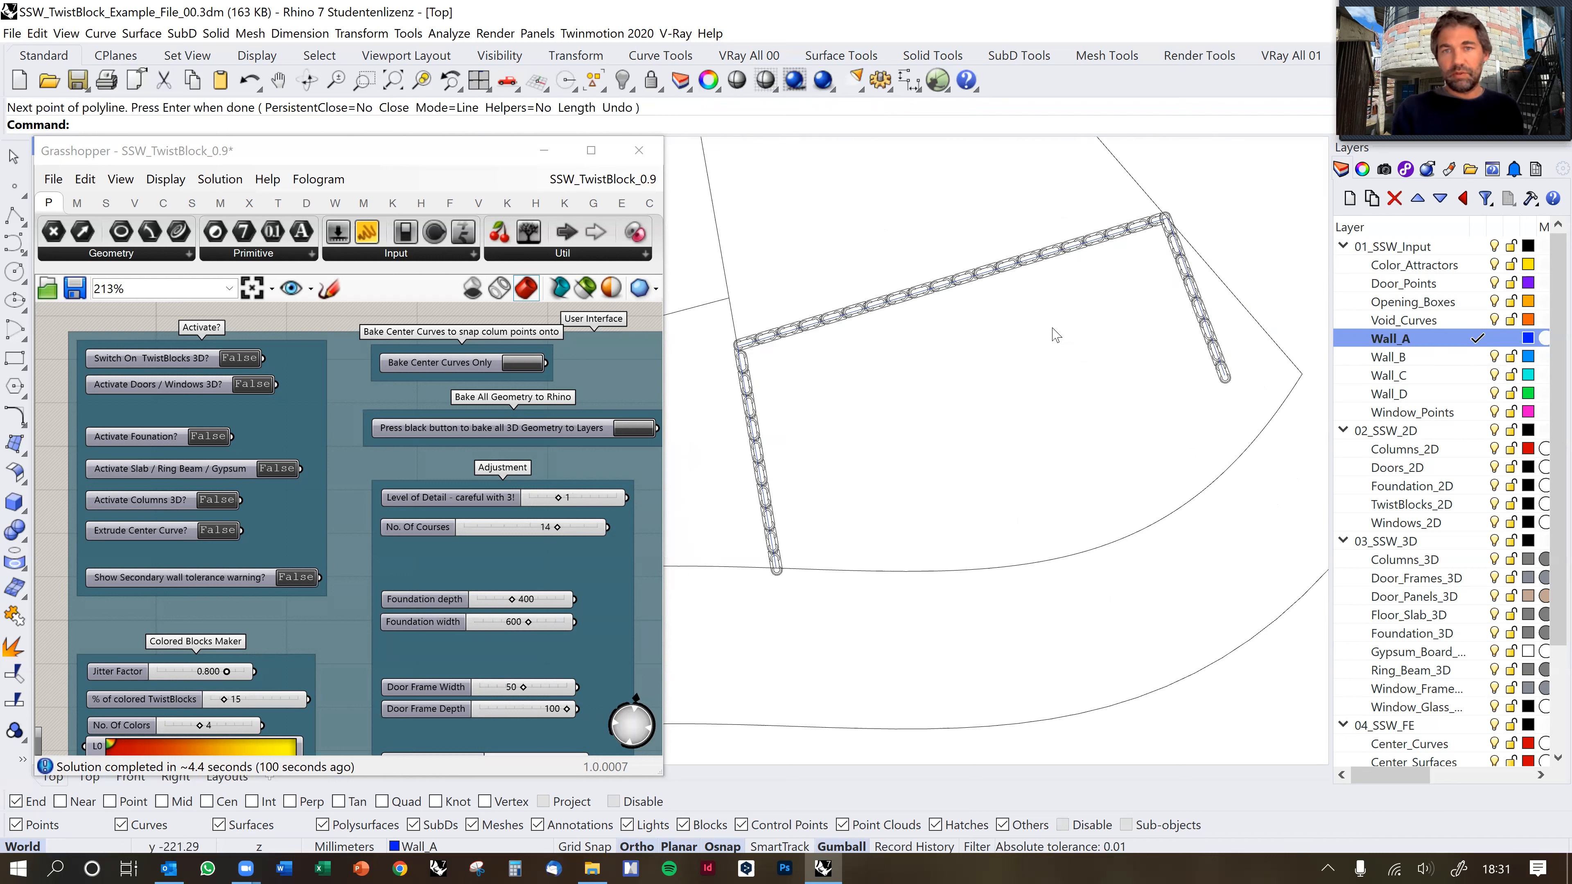
Inspect the generated TwistBlock layout at the two corners of the new wall polyline.
scroll(1229, 363, up, 10)
scroll(1211, 440, up, 4)
scroll(1197, 365, down, 4)
right_drag(1120, 170, 1132, 486)
right_drag(1133, 431, 1132, 464)
right_drag(1041, 242, 1009, 330)
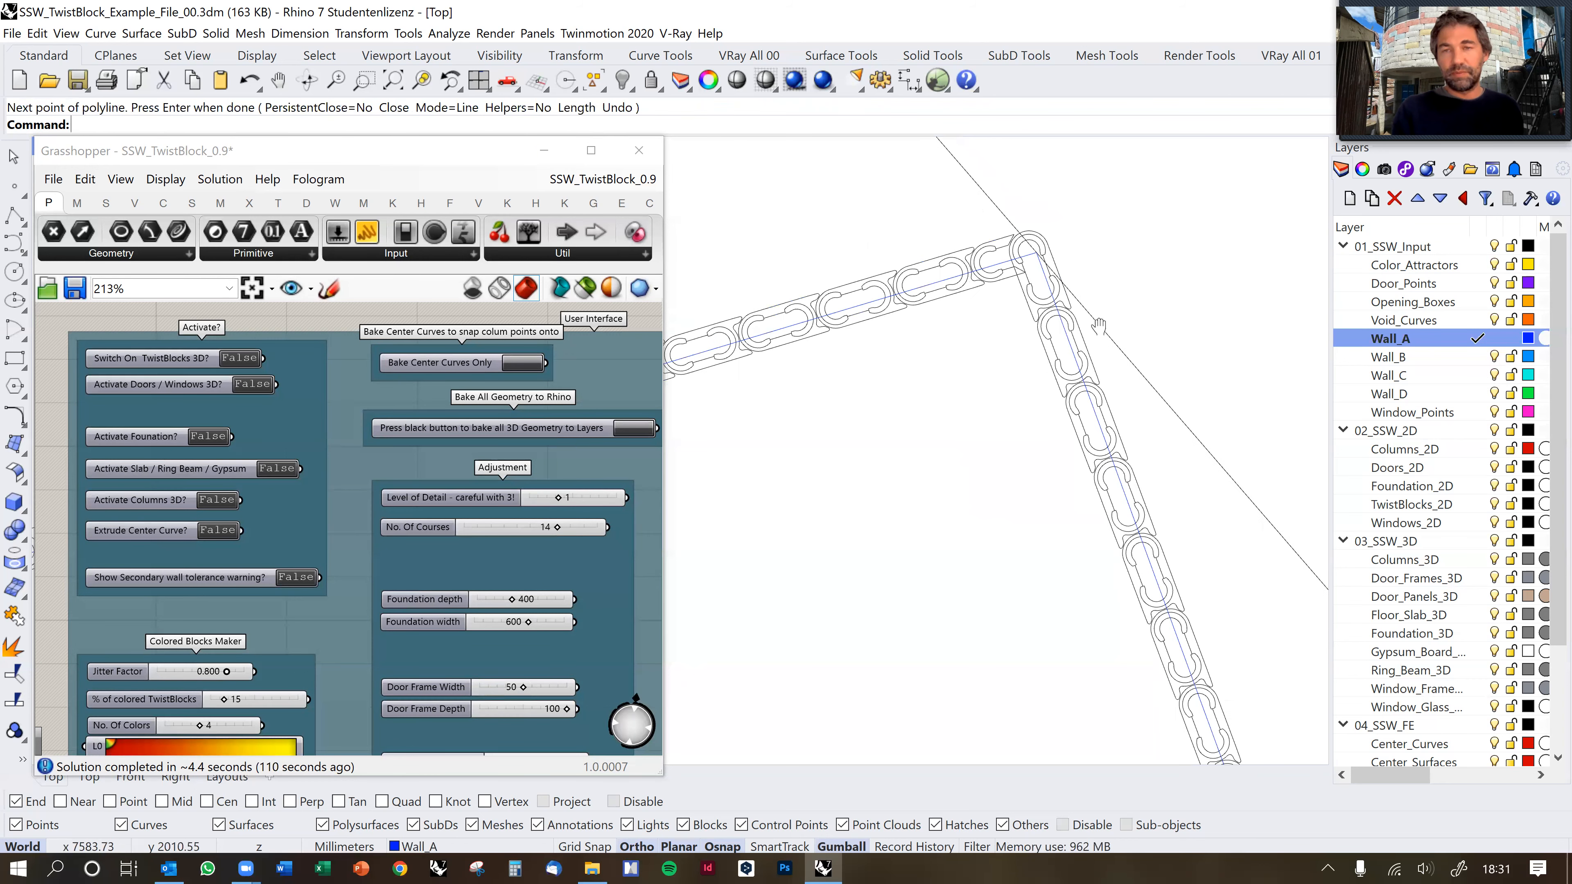
scroll(1056, 290, down, 5)
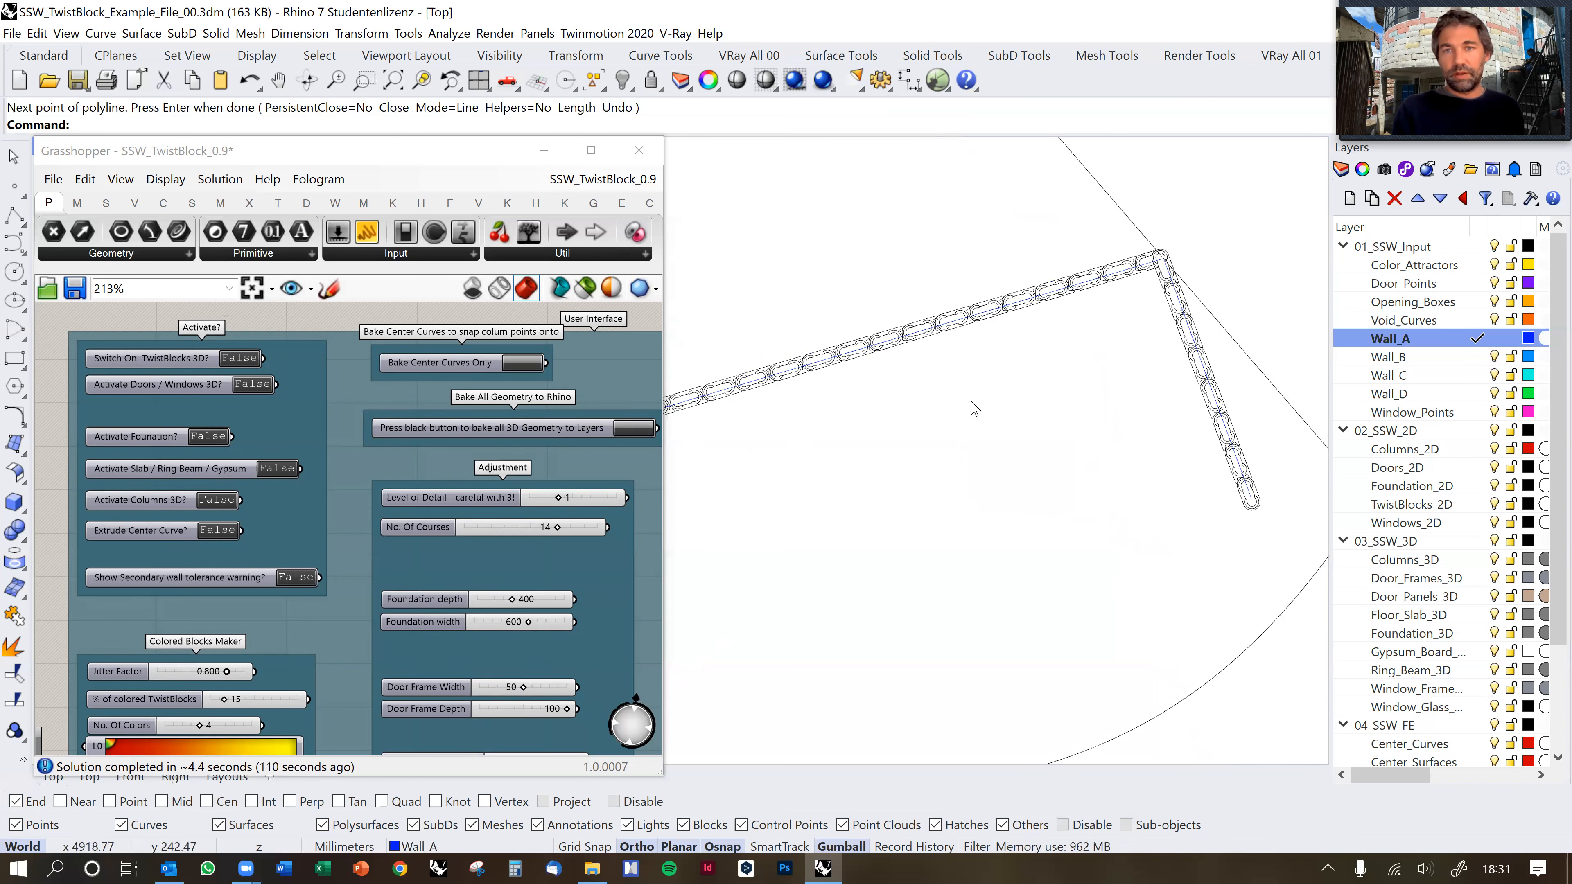
right_drag(879, 416, 1010, 371)
scroll(746, 412, up, 12)
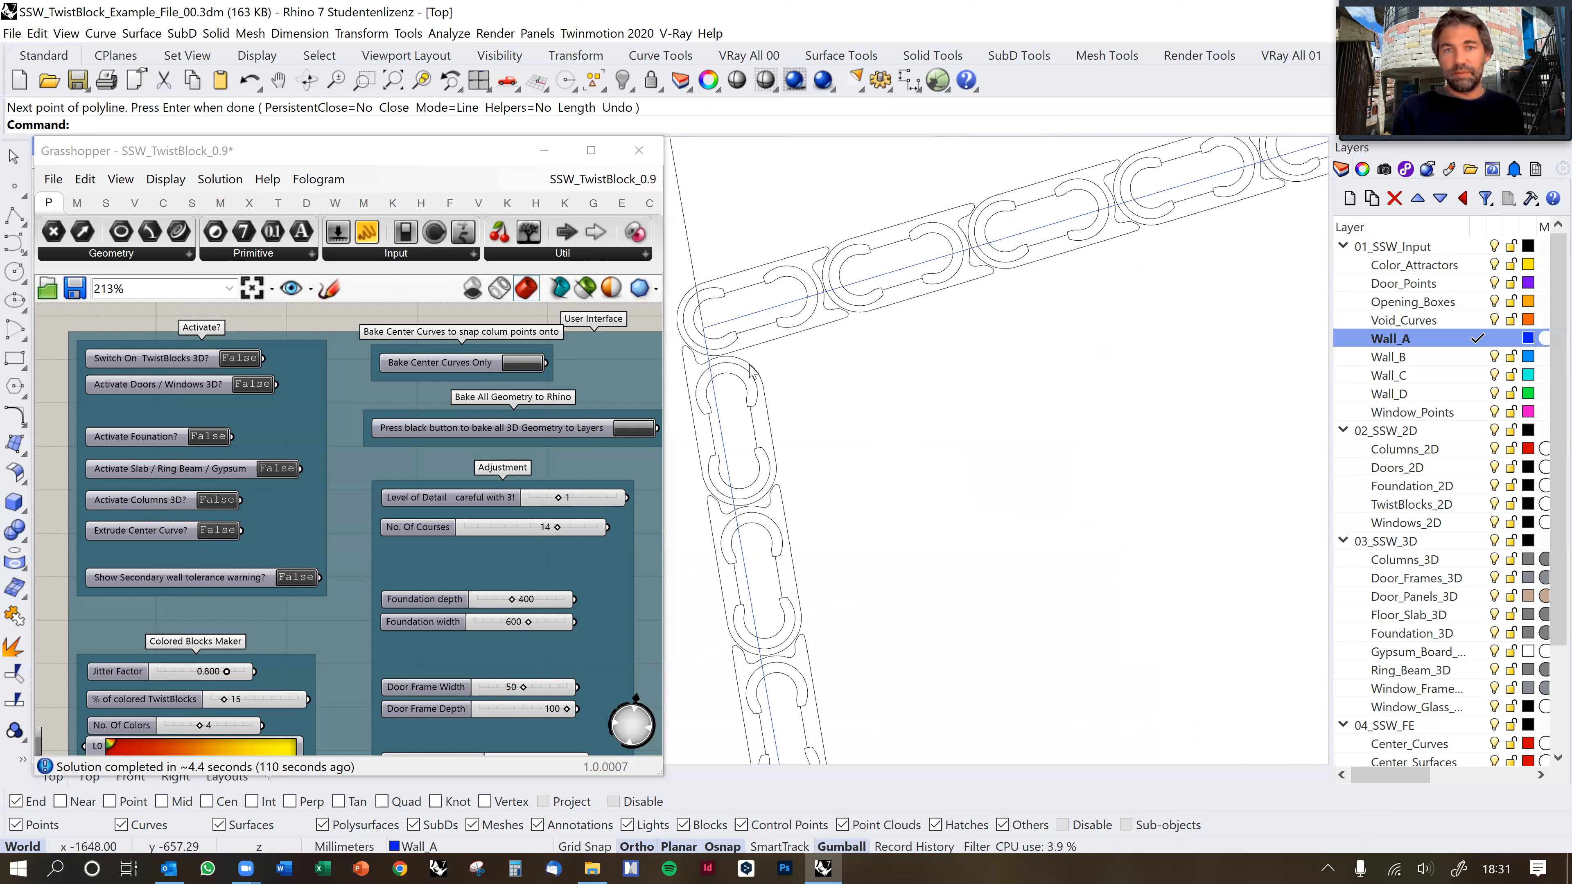
scroll(808, 366, down, 10)
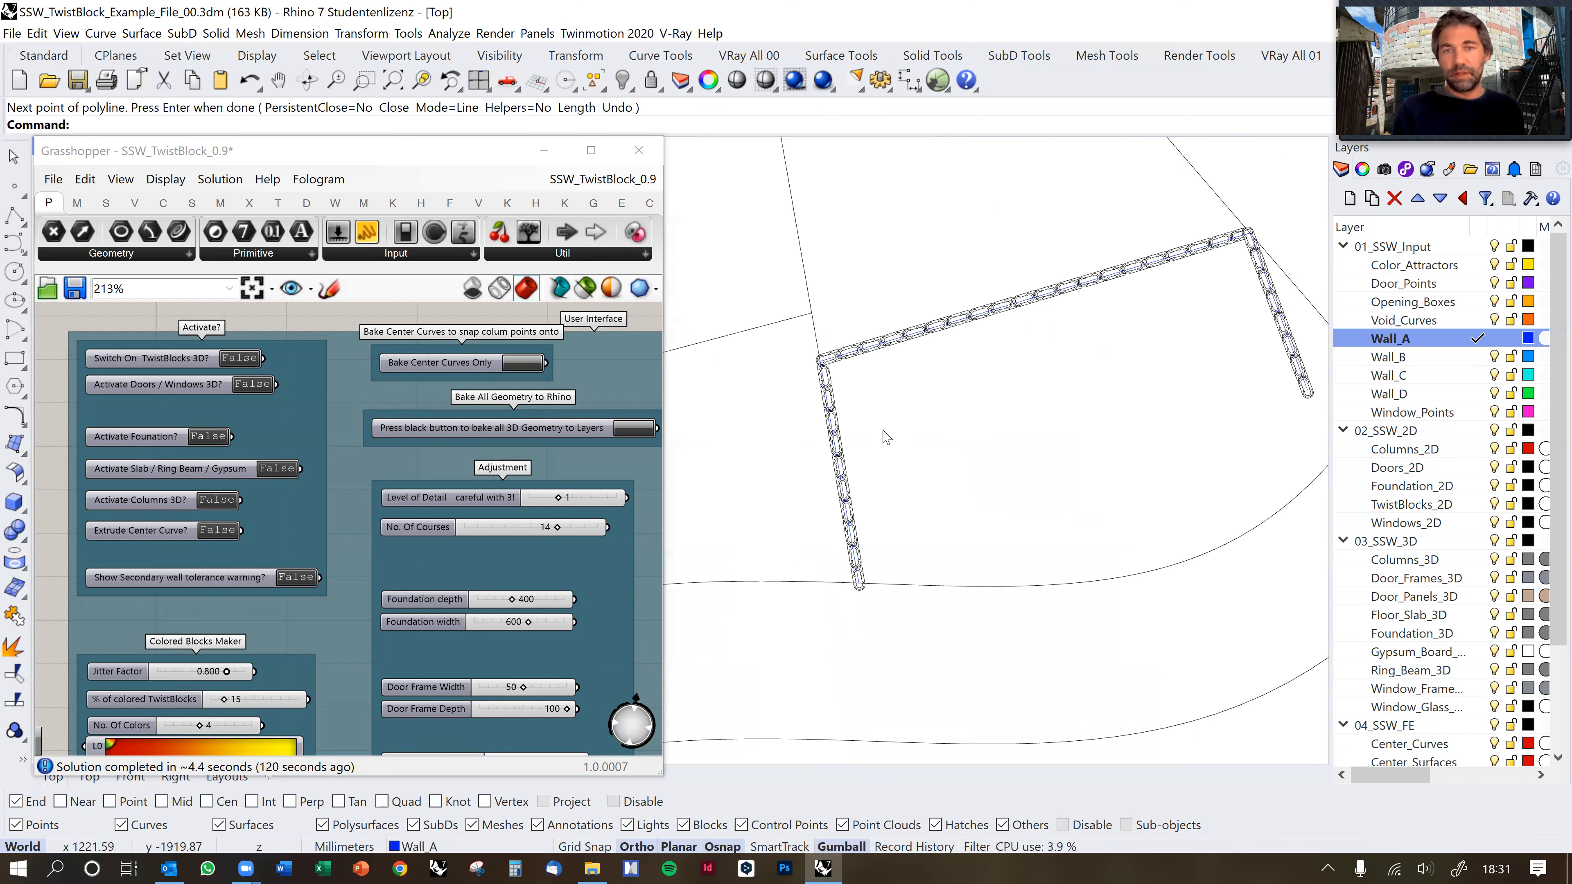
Draw a degree-3 S-shaped curve with five control points that connects the two open ends of the wall polyline.
right_drag(866, 588, 881, 513)
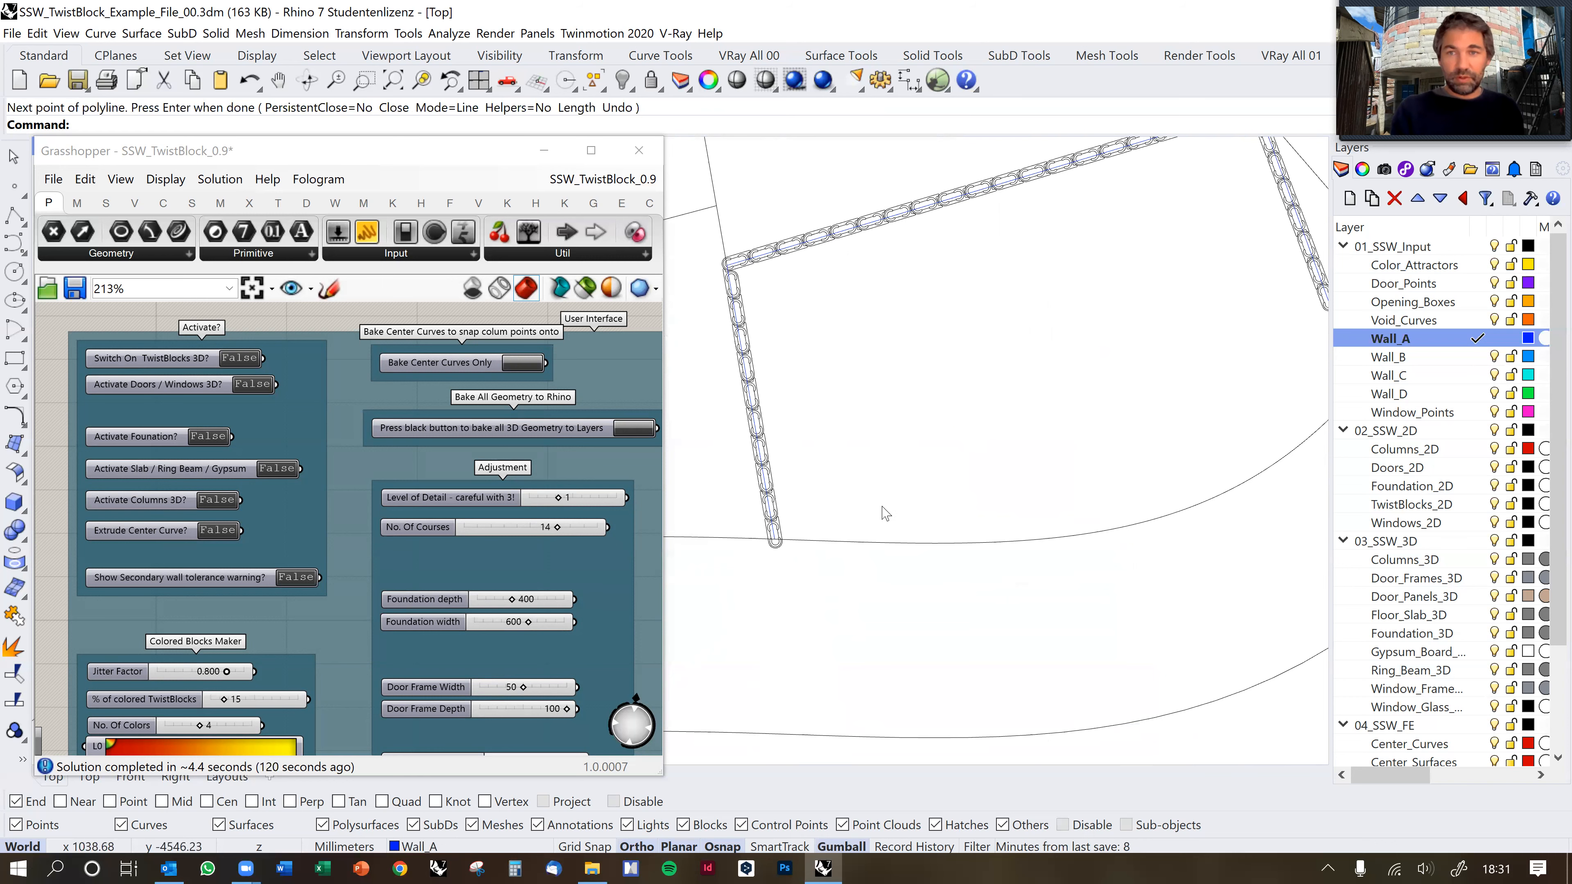
right_drag(915, 533, 990, 511)
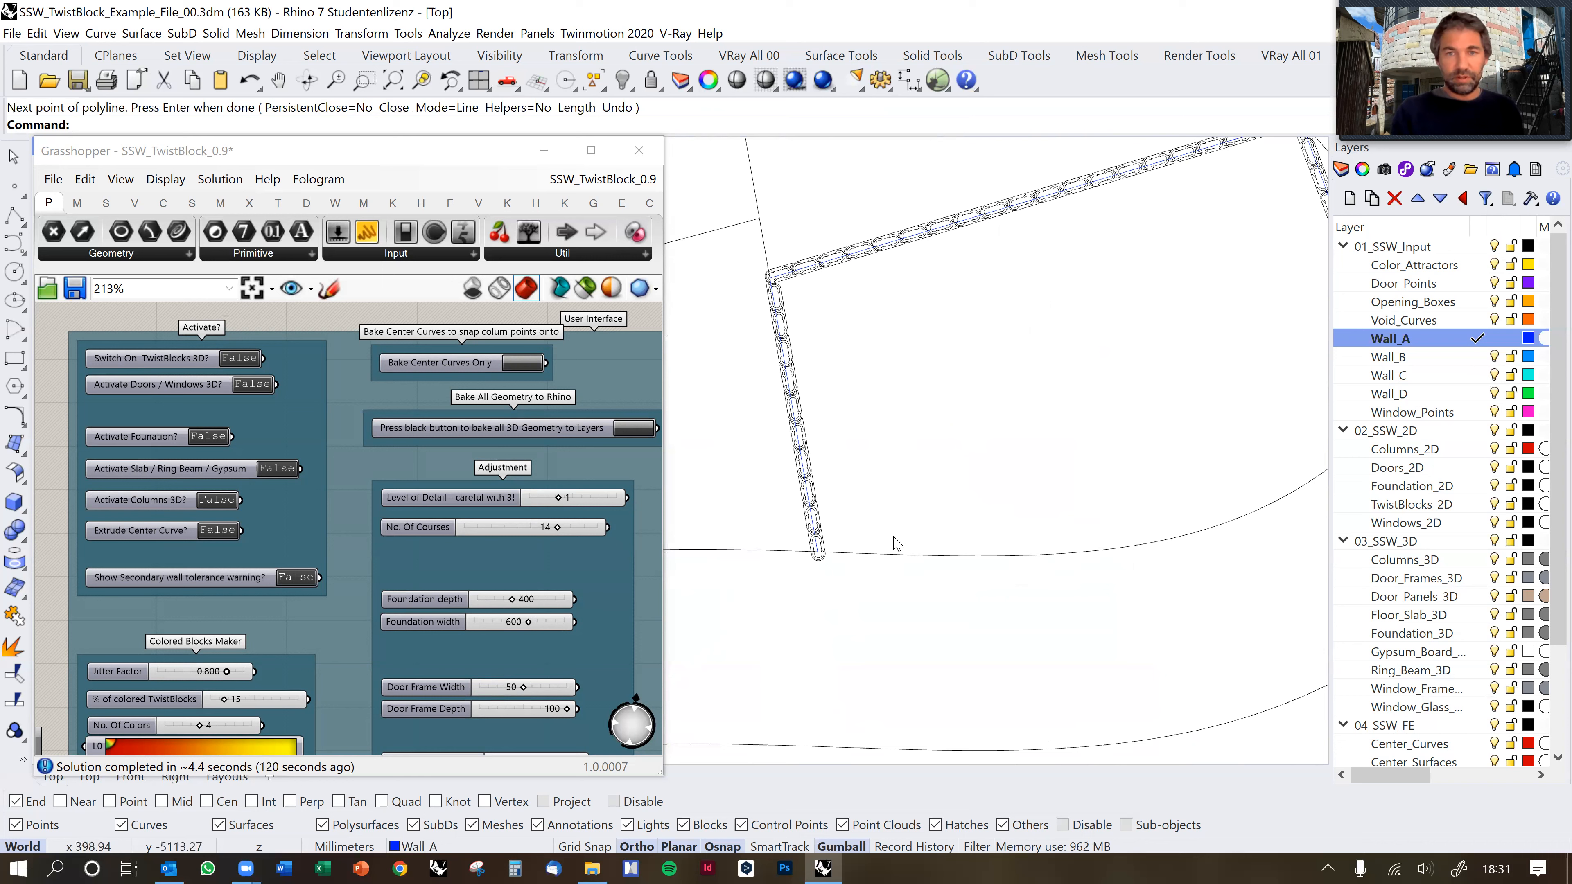
key(c)
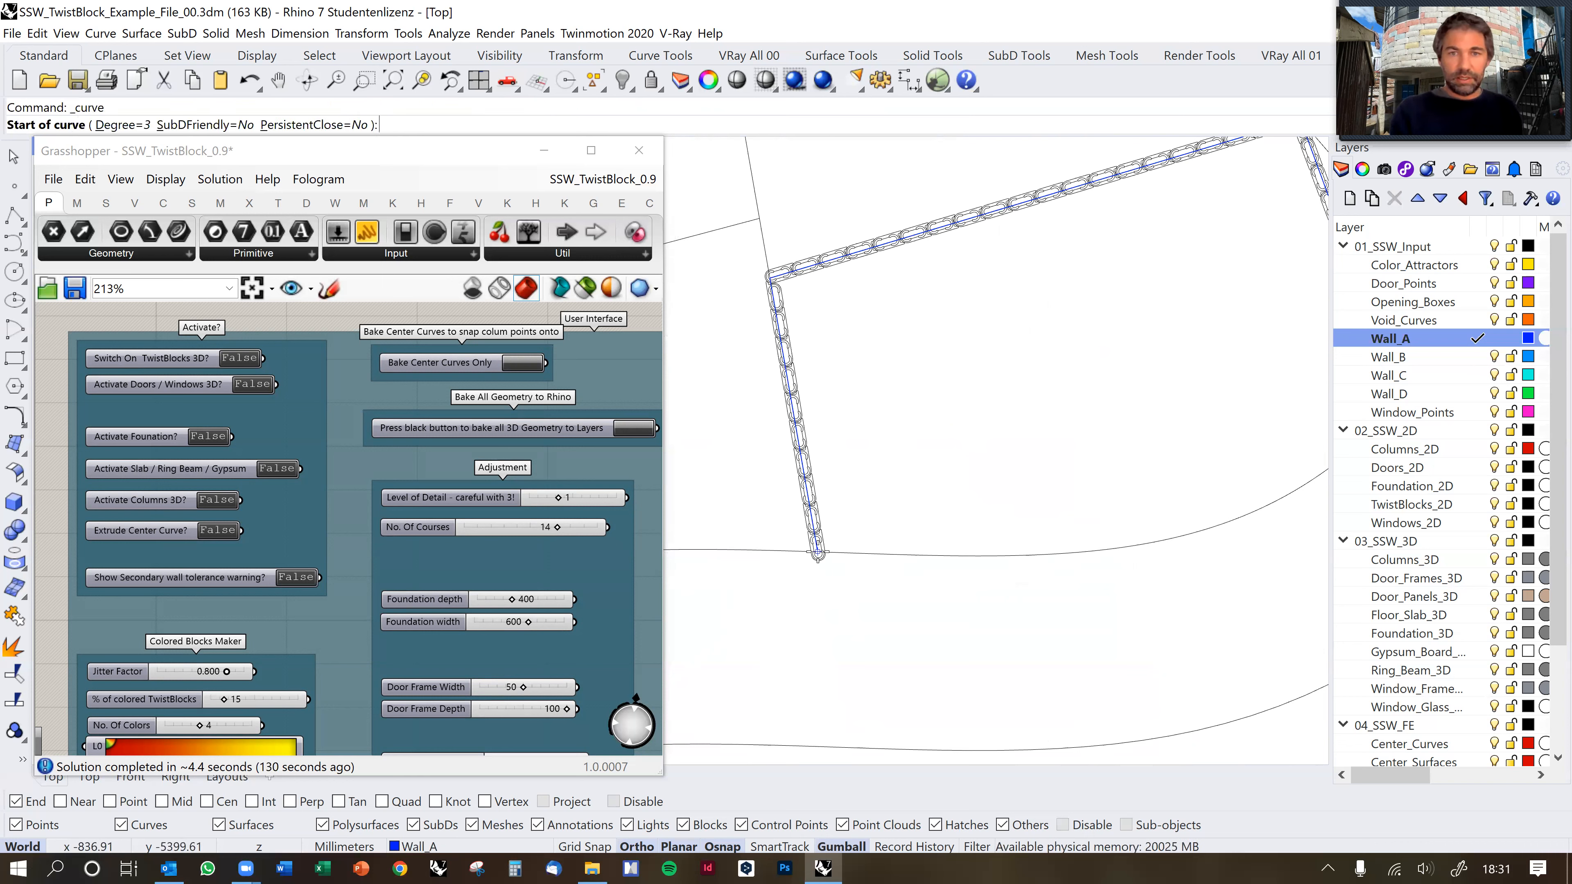
click(817, 551)
key(F8)
right_drag(1025, 572, 957, 521)
click(965, 517)
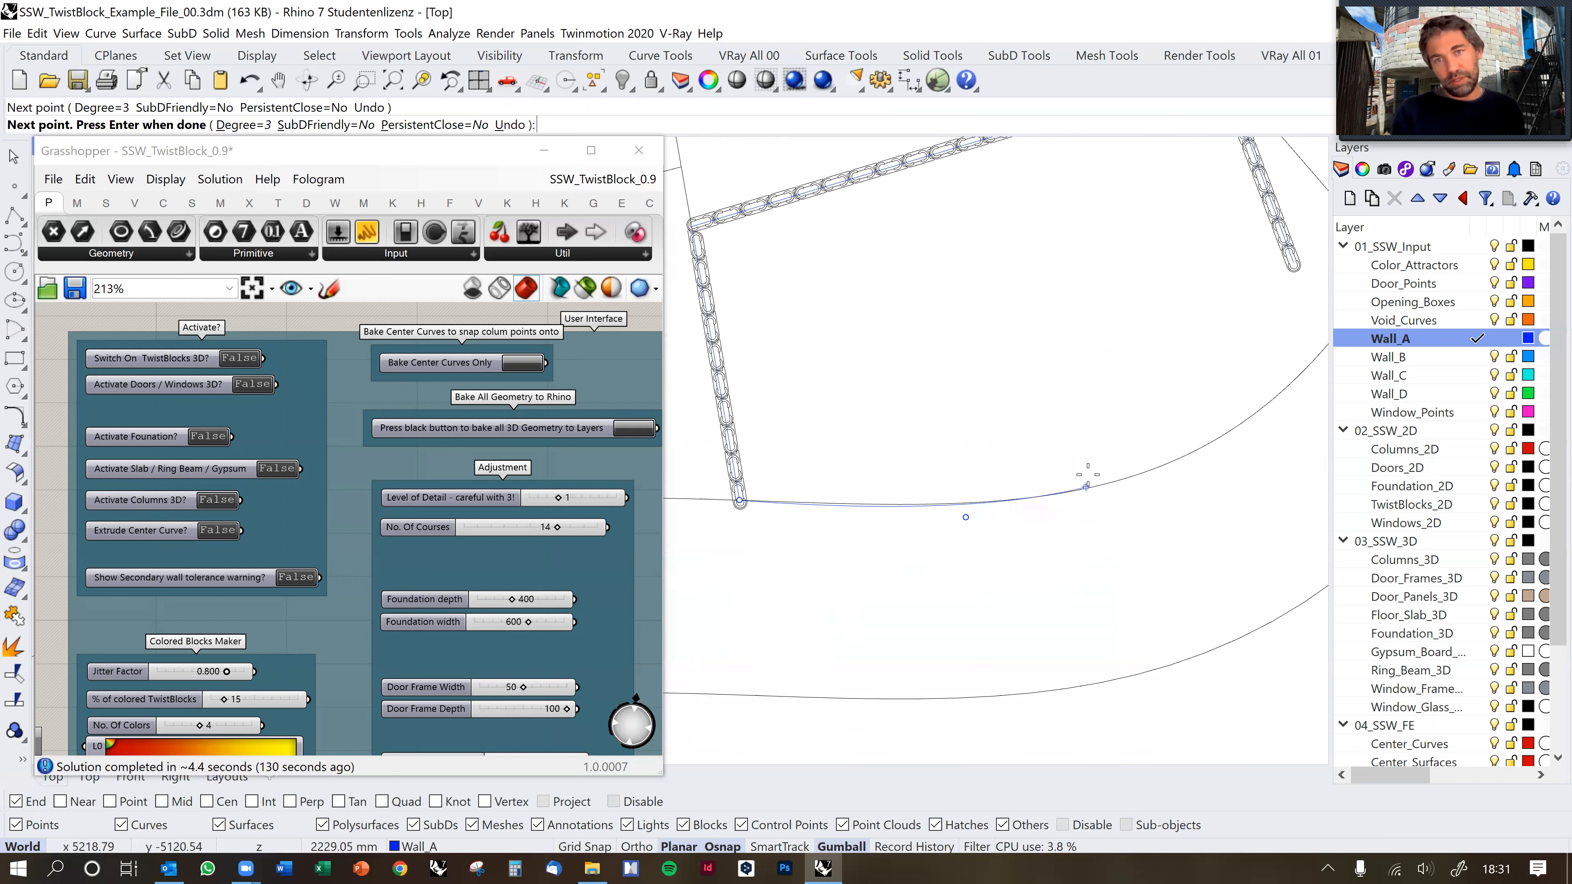
click(1116, 428)
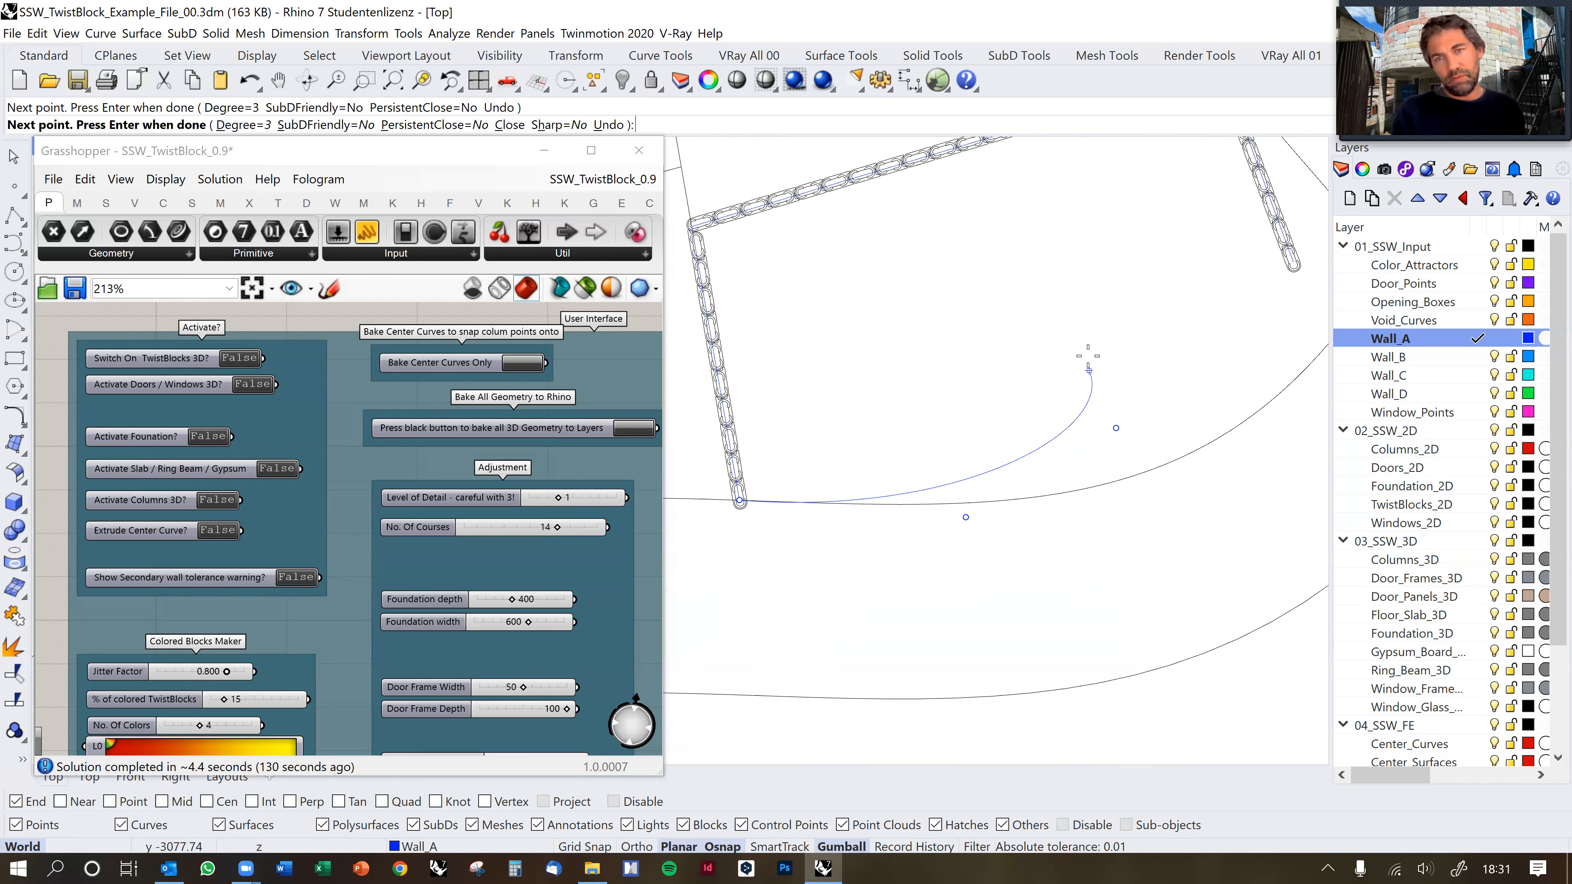
click(1156, 266)
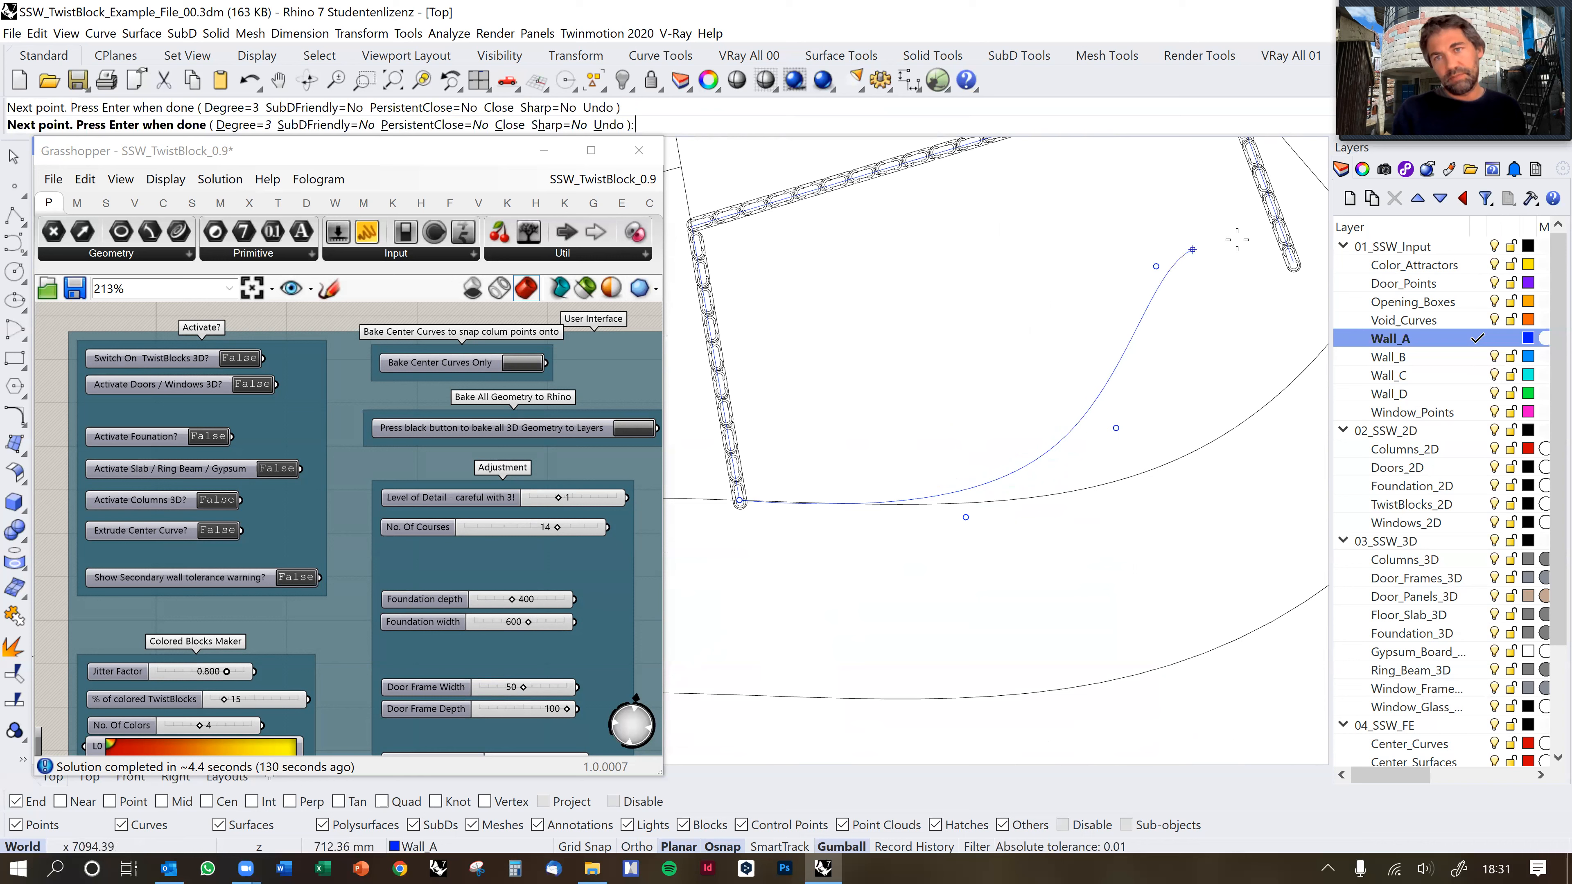
click(1286, 263)
key(Return)
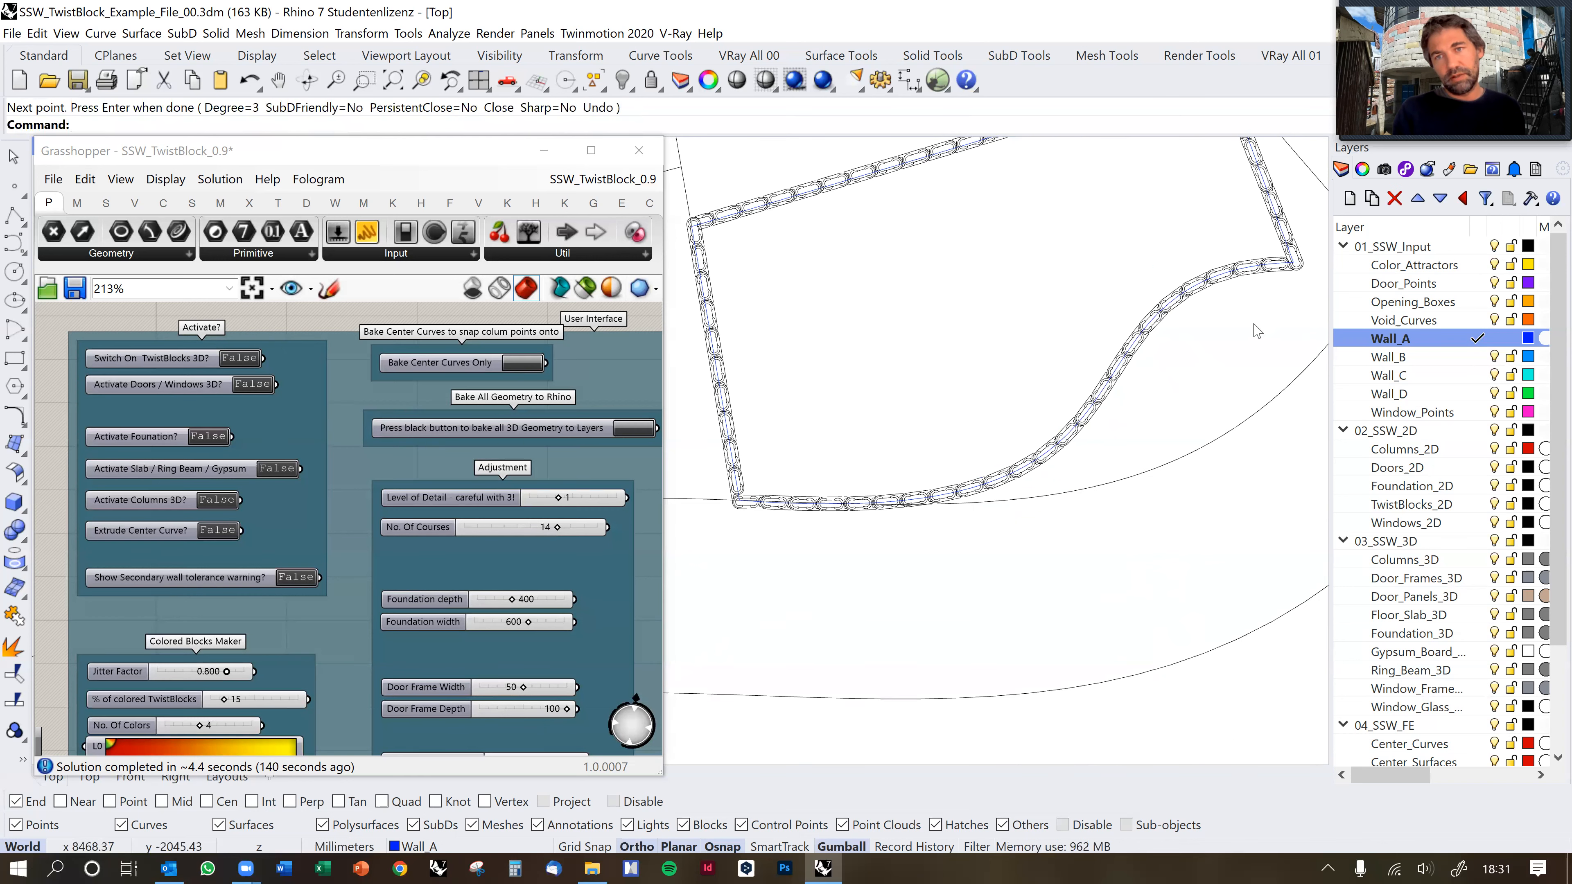
Move the curved wall's control point nearest the right corner downward to reshape the bend.
scroll(1238, 349, up, 2)
scroll(1139, 387, up, 1)
scroll(1099, 422, up, 3)
click(1062, 410)
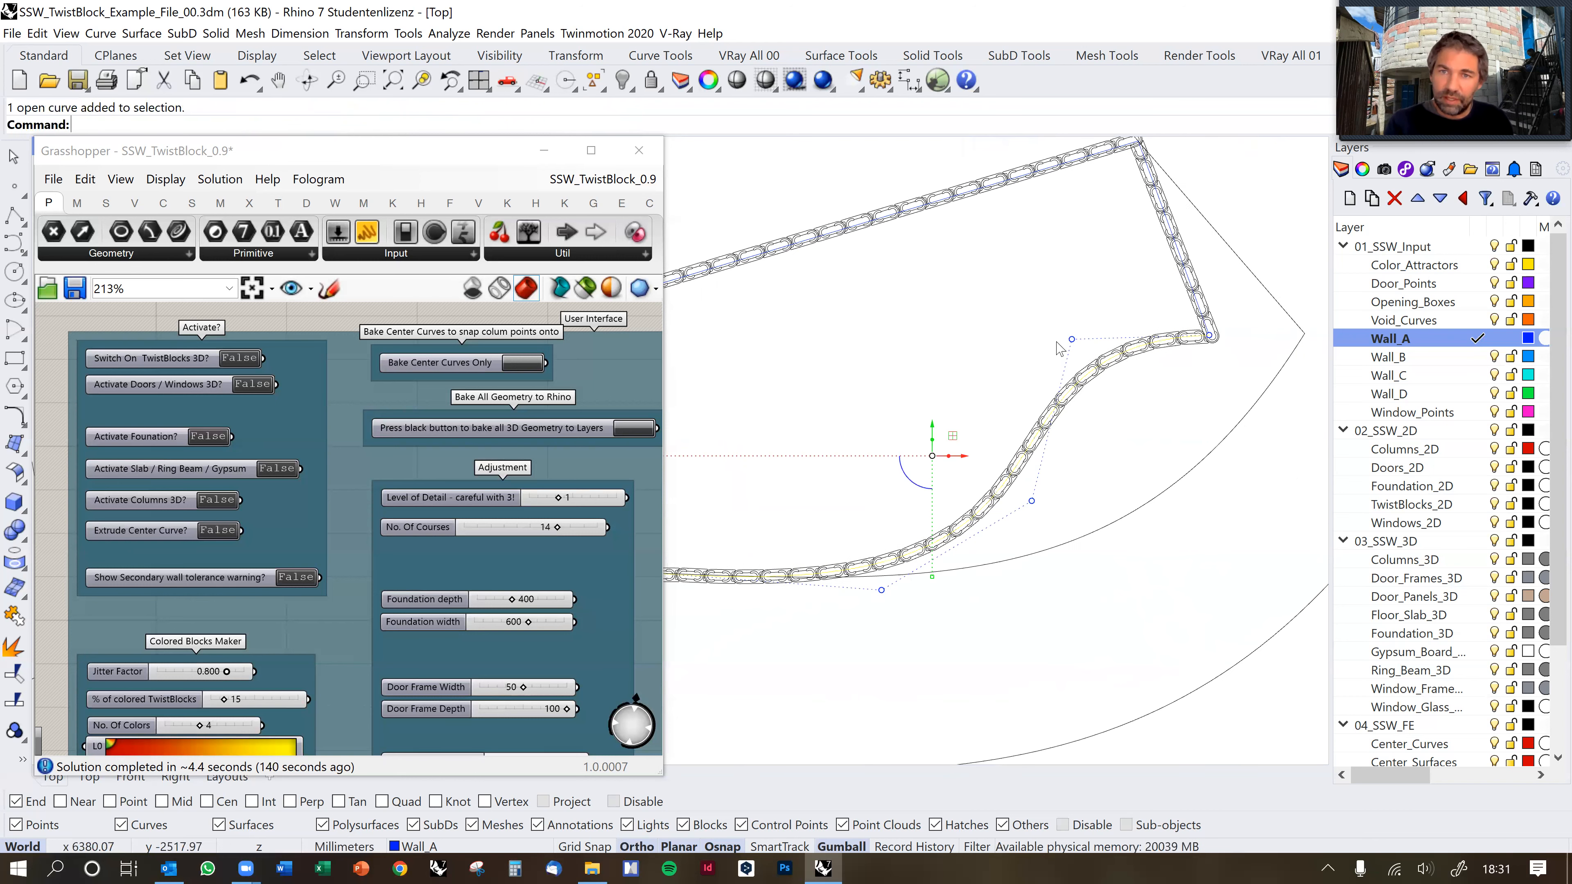
click(1072, 340)
drag(1072, 339, 1073, 380)
scroll(1203, 388, up, 2)
drag(994, 431, 997, 456)
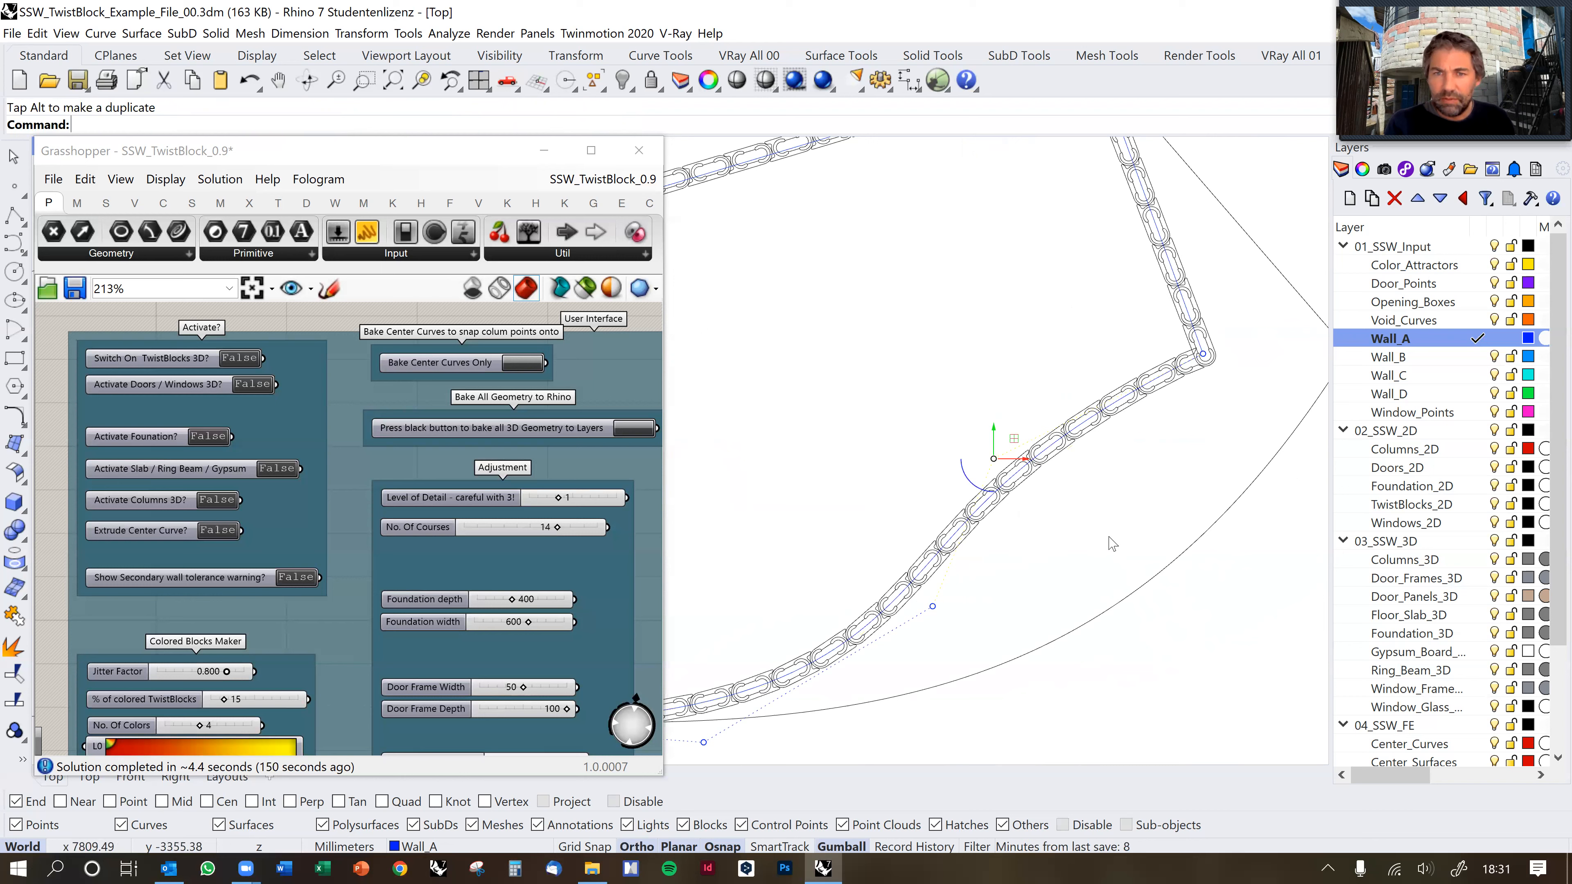
Move the curved wall's middle control point outward to the right to rebalance the S-bend, and clear the selection.
right_drag(1109, 537, 1139, 495)
drag(890, 500, 1075, 585)
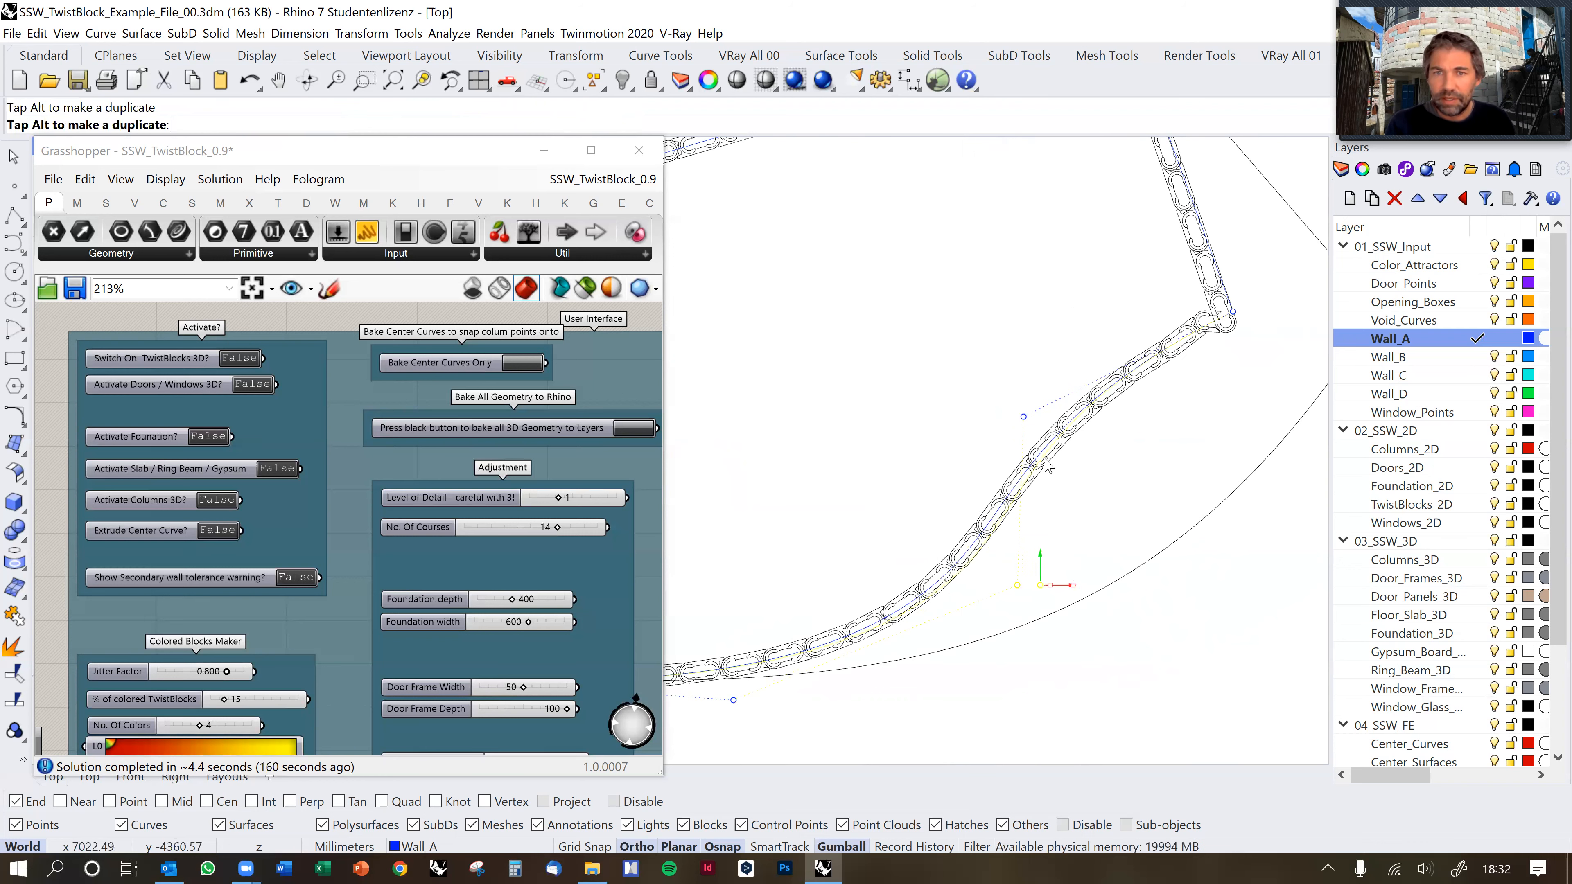
click(1023, 417)
key(Escape)
key(Escape)
scroll(1168, 400, down, 4)
scroll(1192, 371, up, 3)
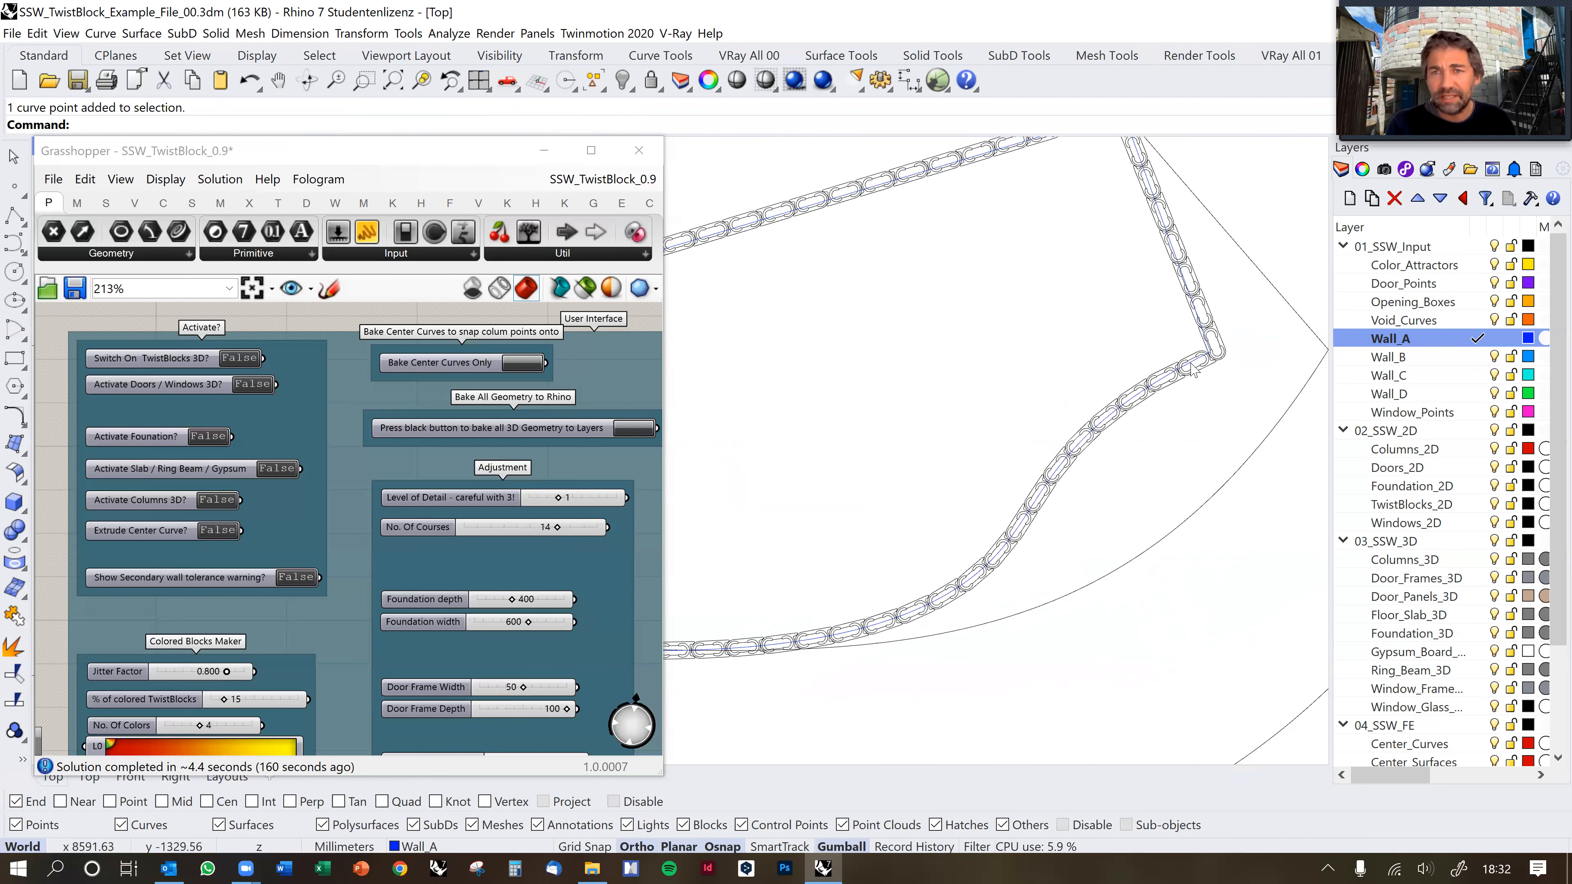
scroll(1189, 379, down, 1)
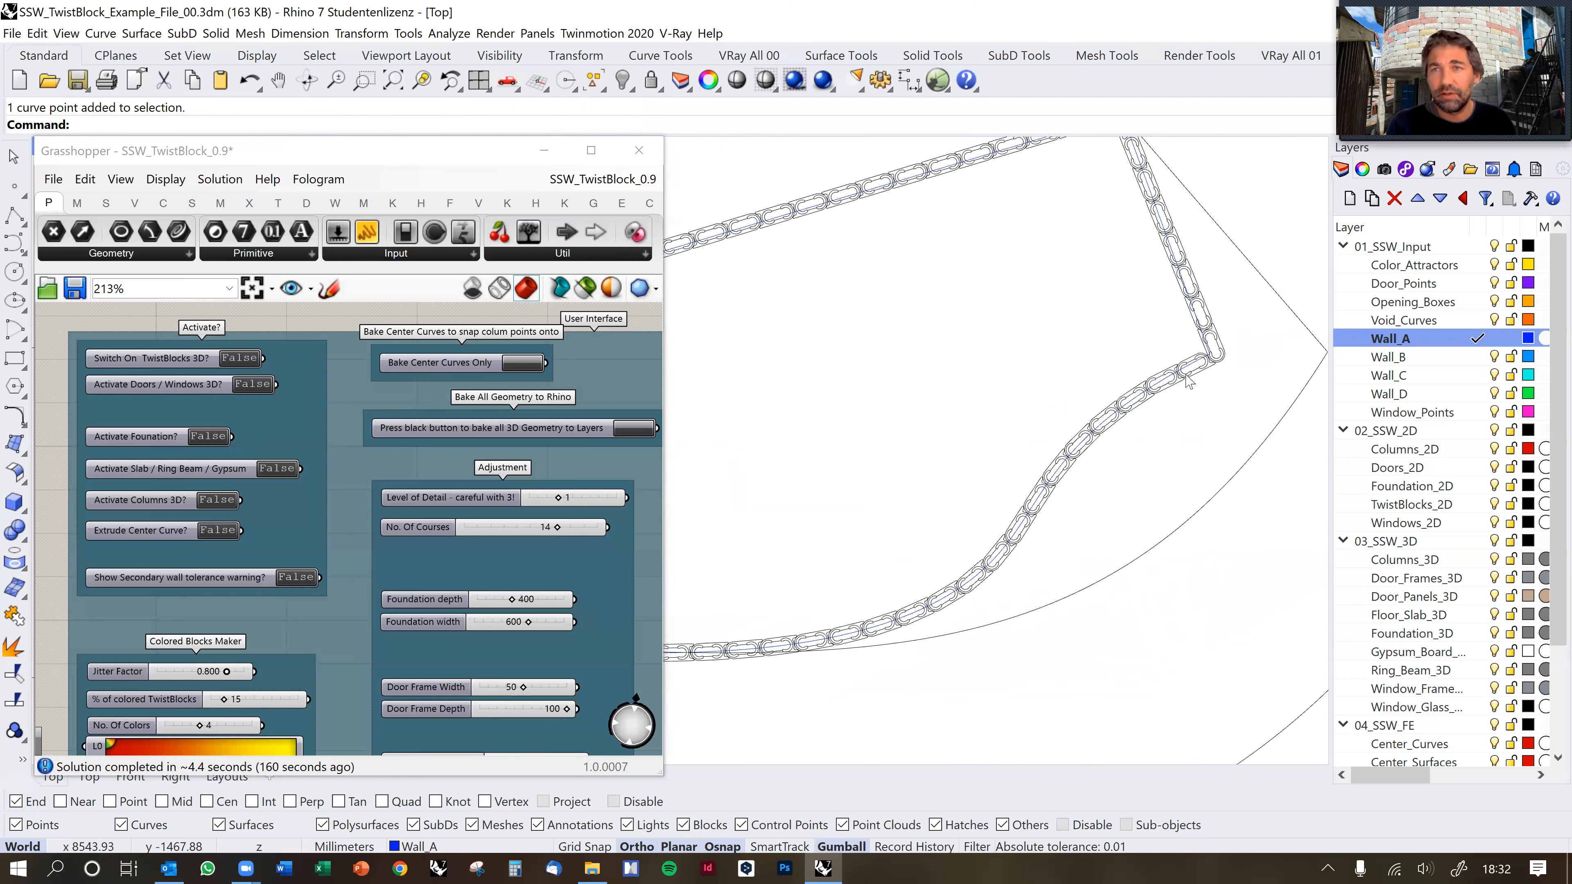
Move the wall polyline's upper-left corner point slightly to the right, away from the adjoining boundary line.
scroll(1187, 386, up, 3)
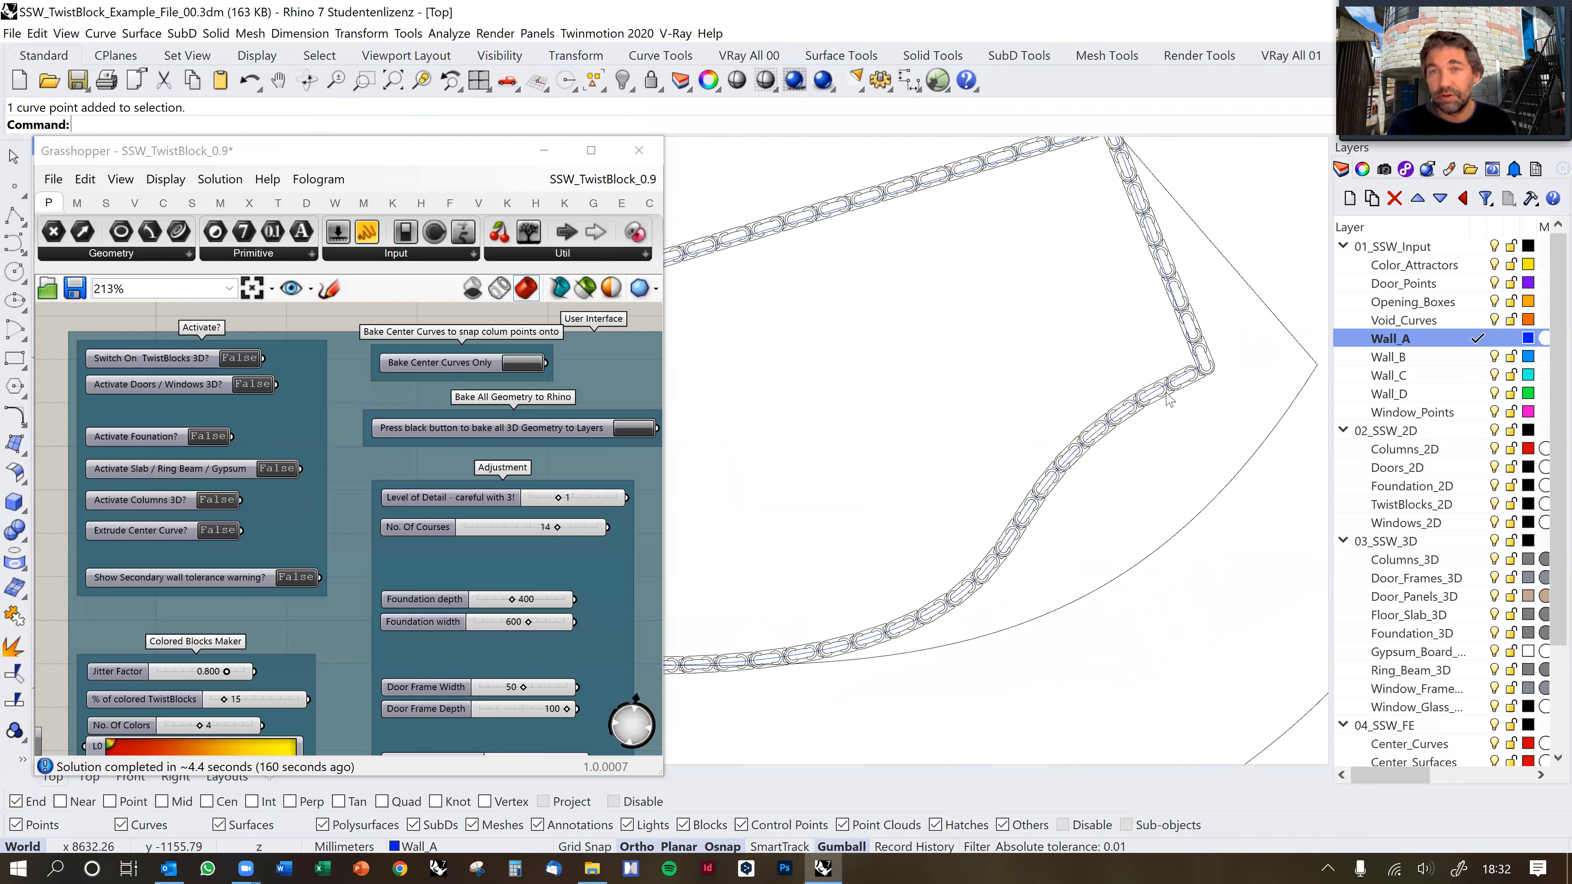
scroll(1174, 358, down, 1)
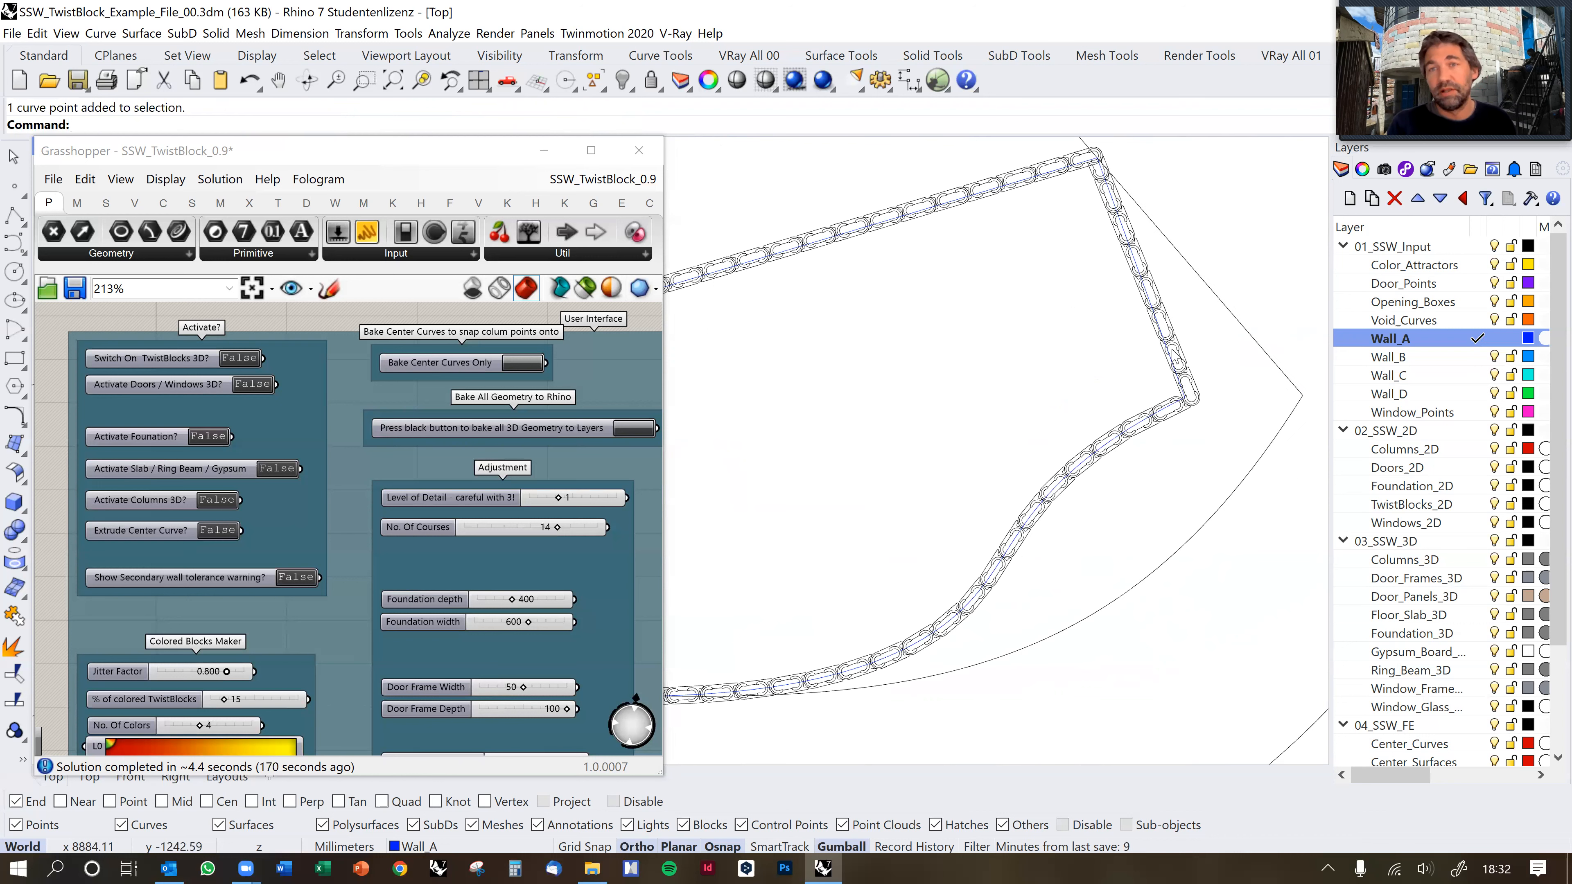
scroll(1119, 260, down, 5)
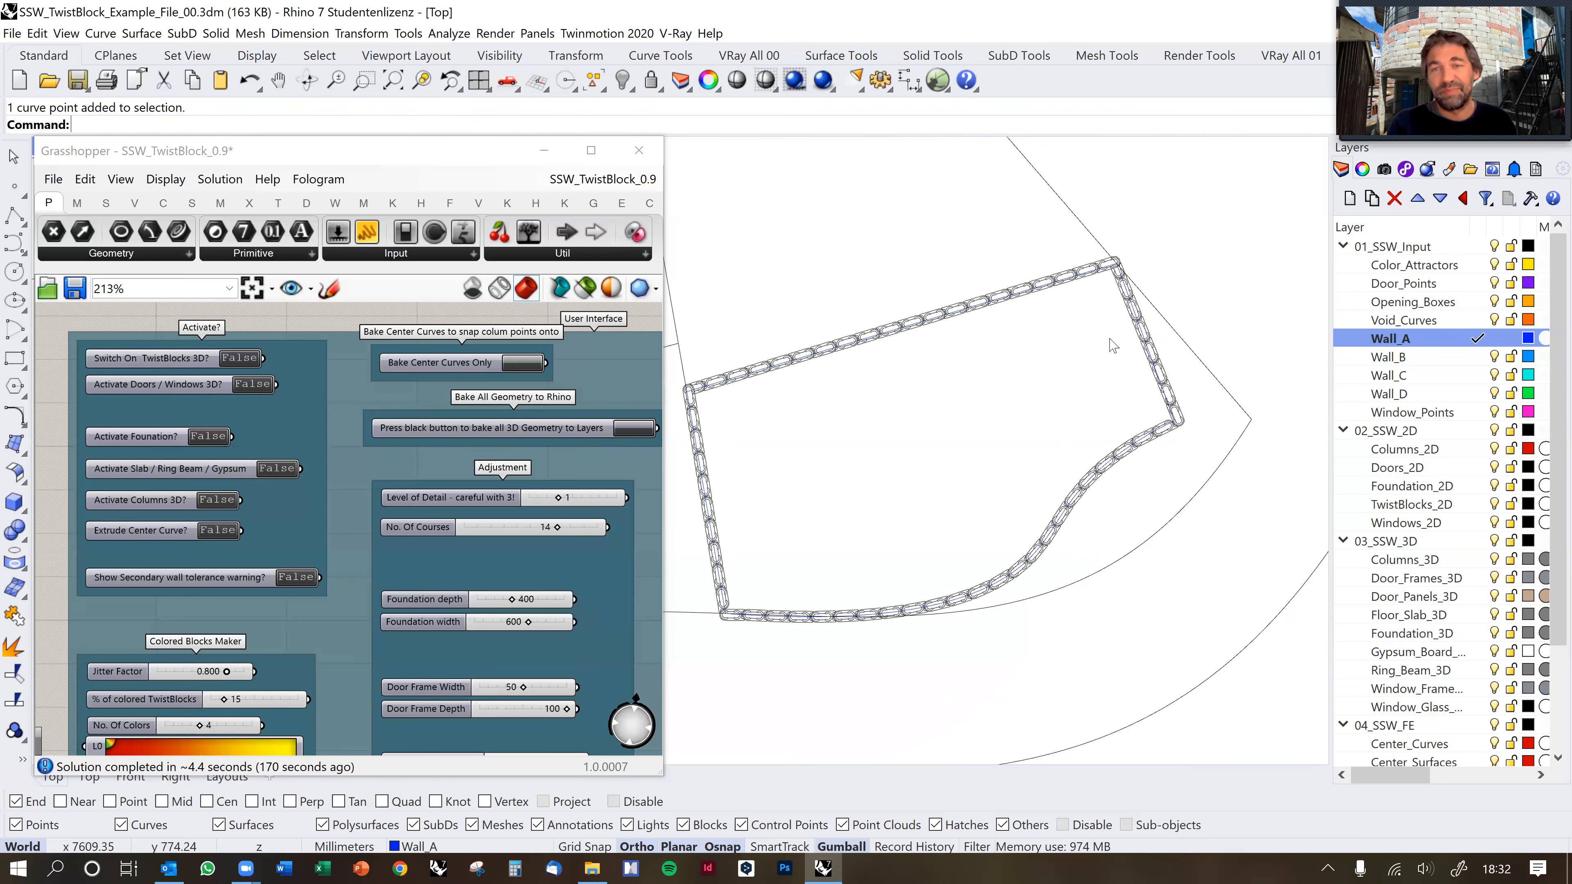
right_drag(887, 387, 908, 384)
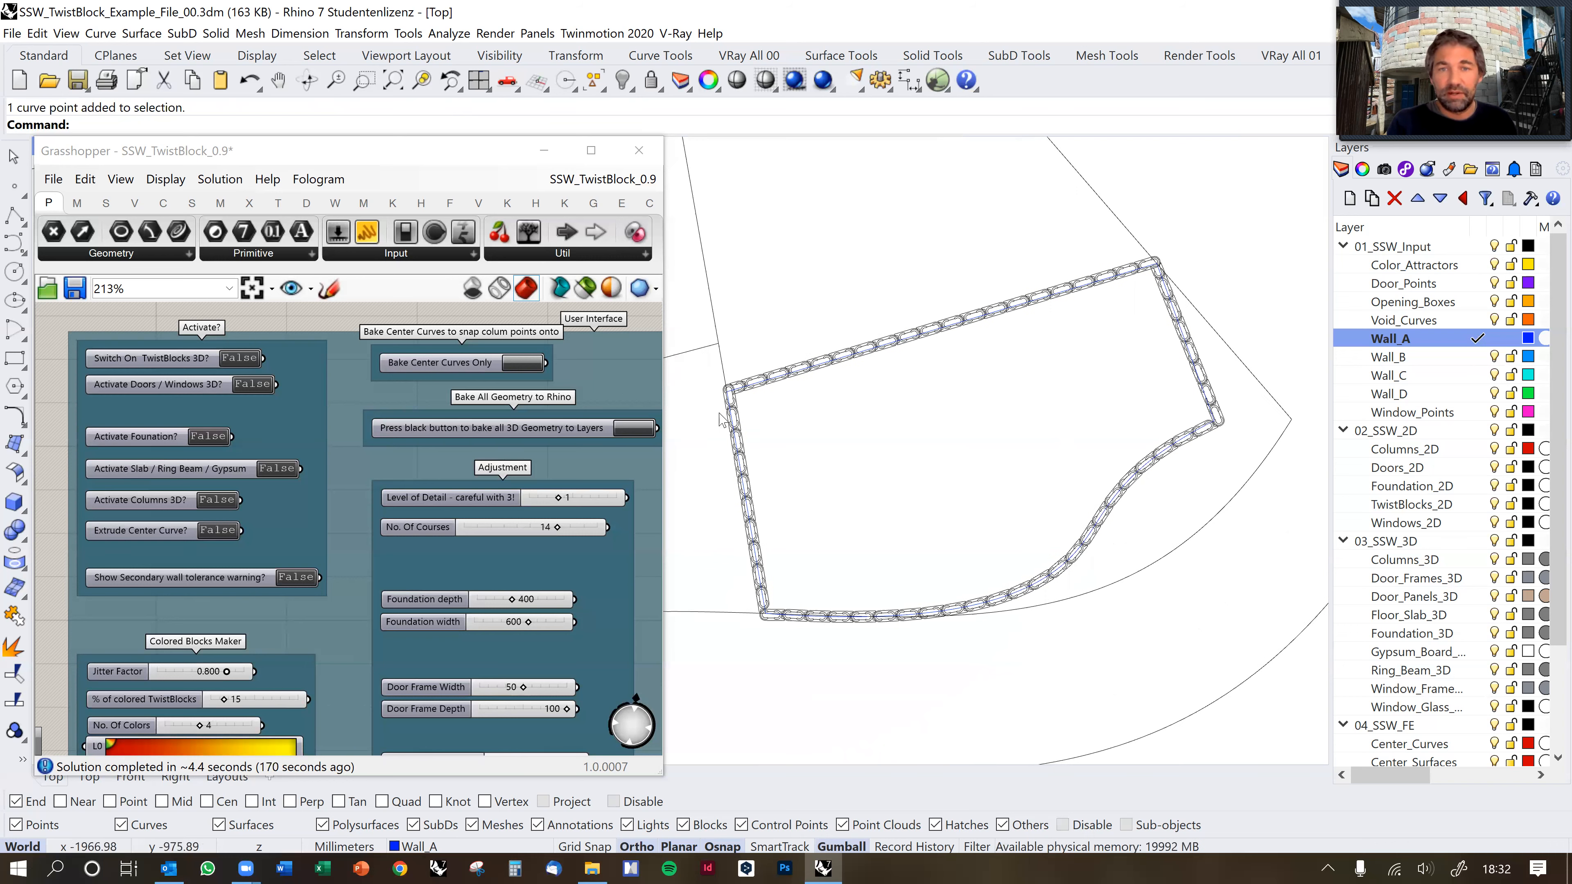
click(741, 402)
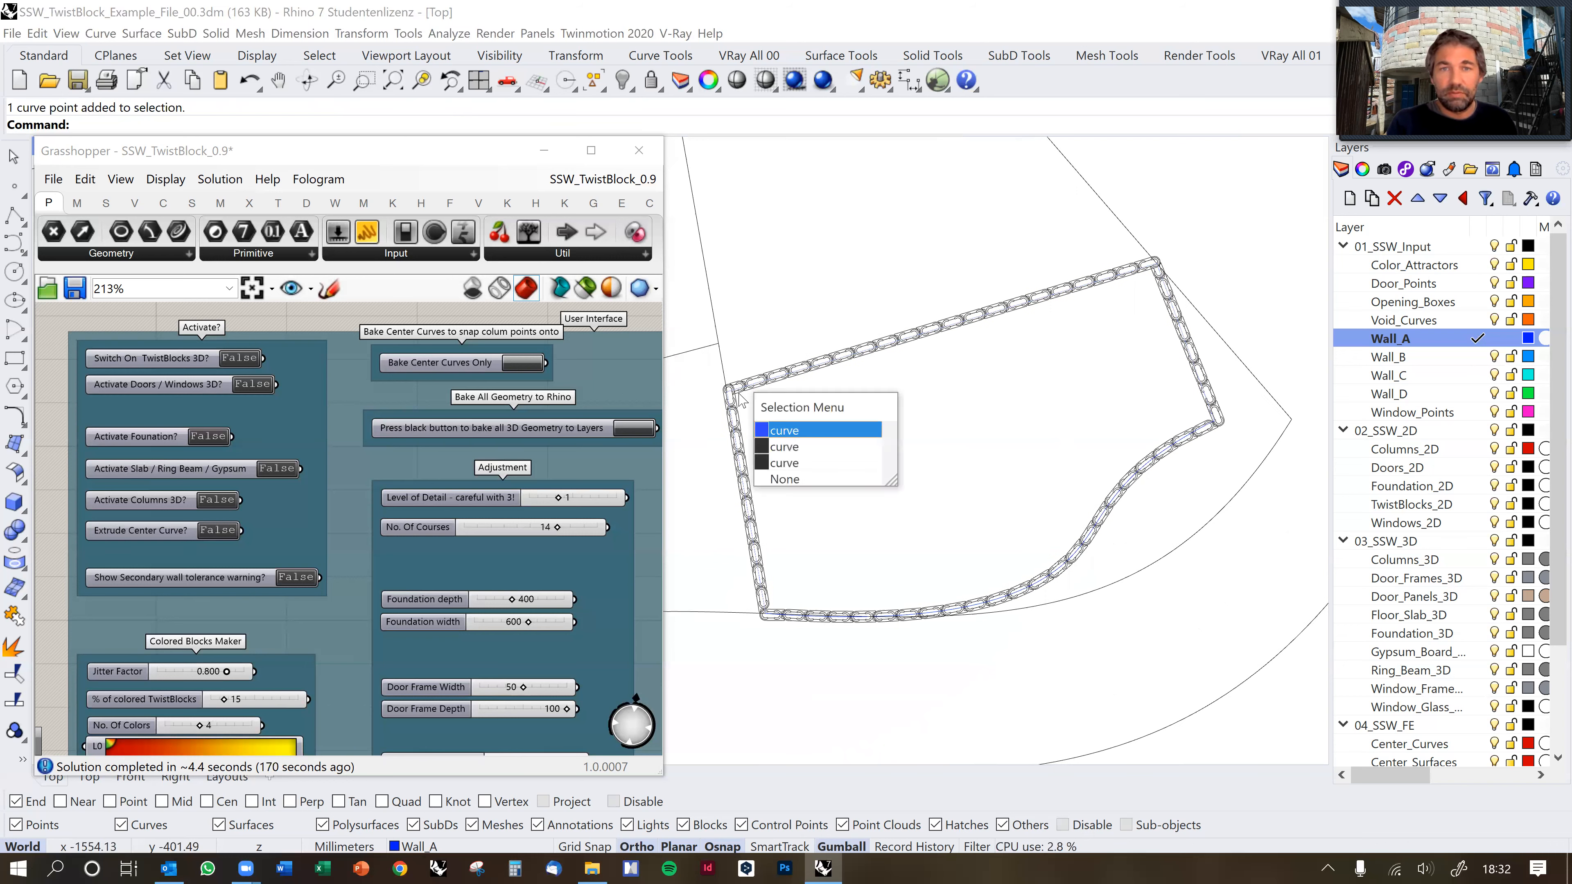
click(740, 398)
drag(713, 374, 775, 438)
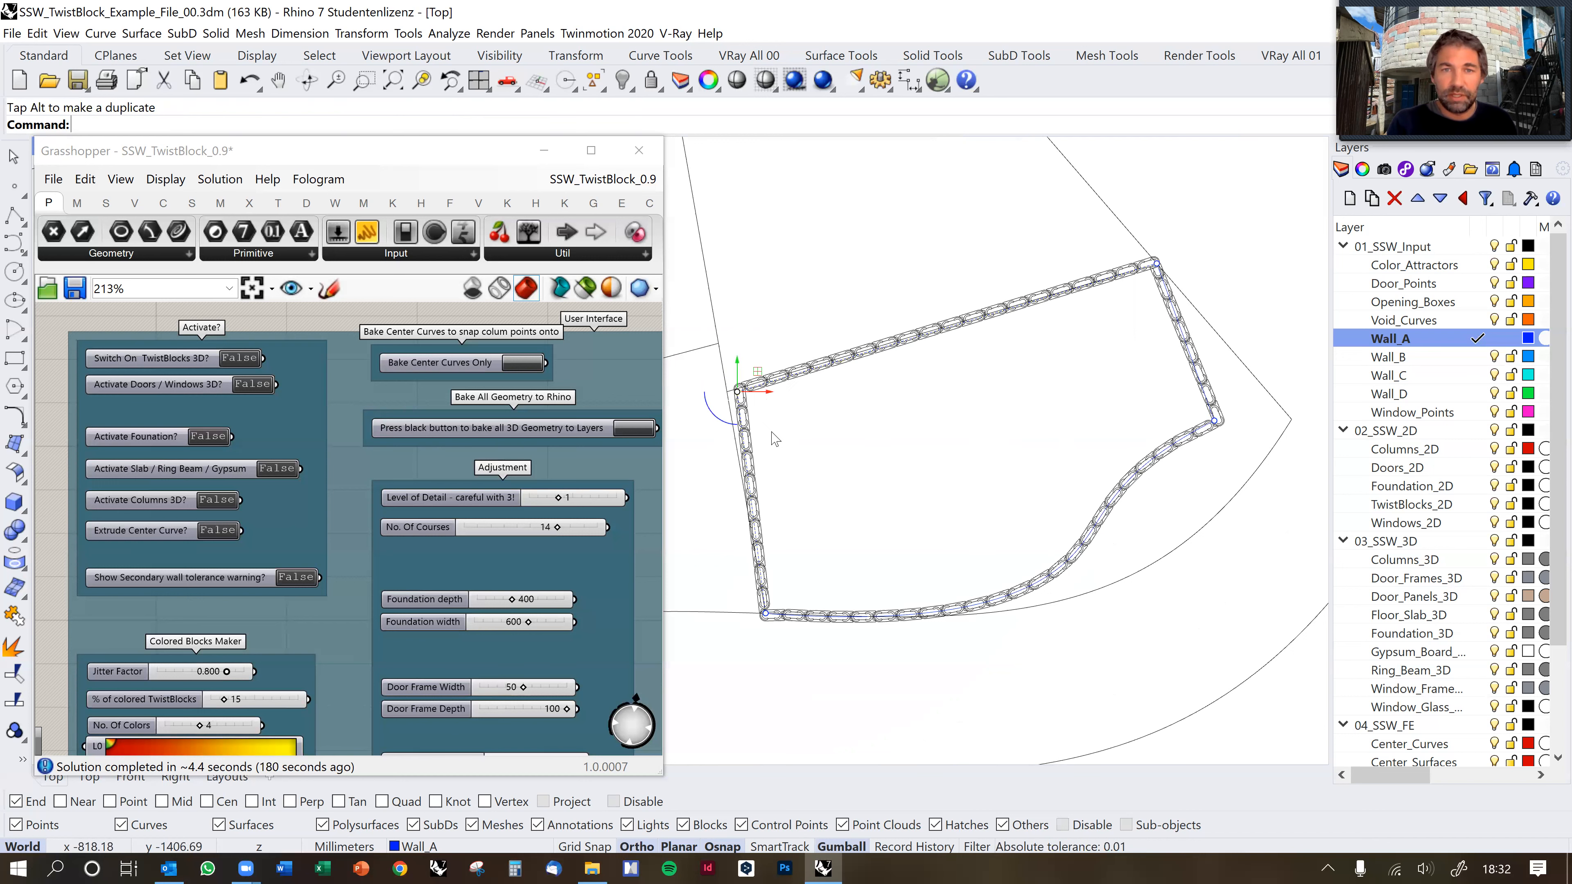
Move the wall polyline's upper-right corner point slightly inward from the sloping boundary line, and clear the selection.
scroll(765, 409, up, 3)
scroll(763, 410, down, 2)
right_drag(900, 391, 826, 414)
right_drag(1105, 313, 1113, 317)
scroll(1112, 317, down, 2)
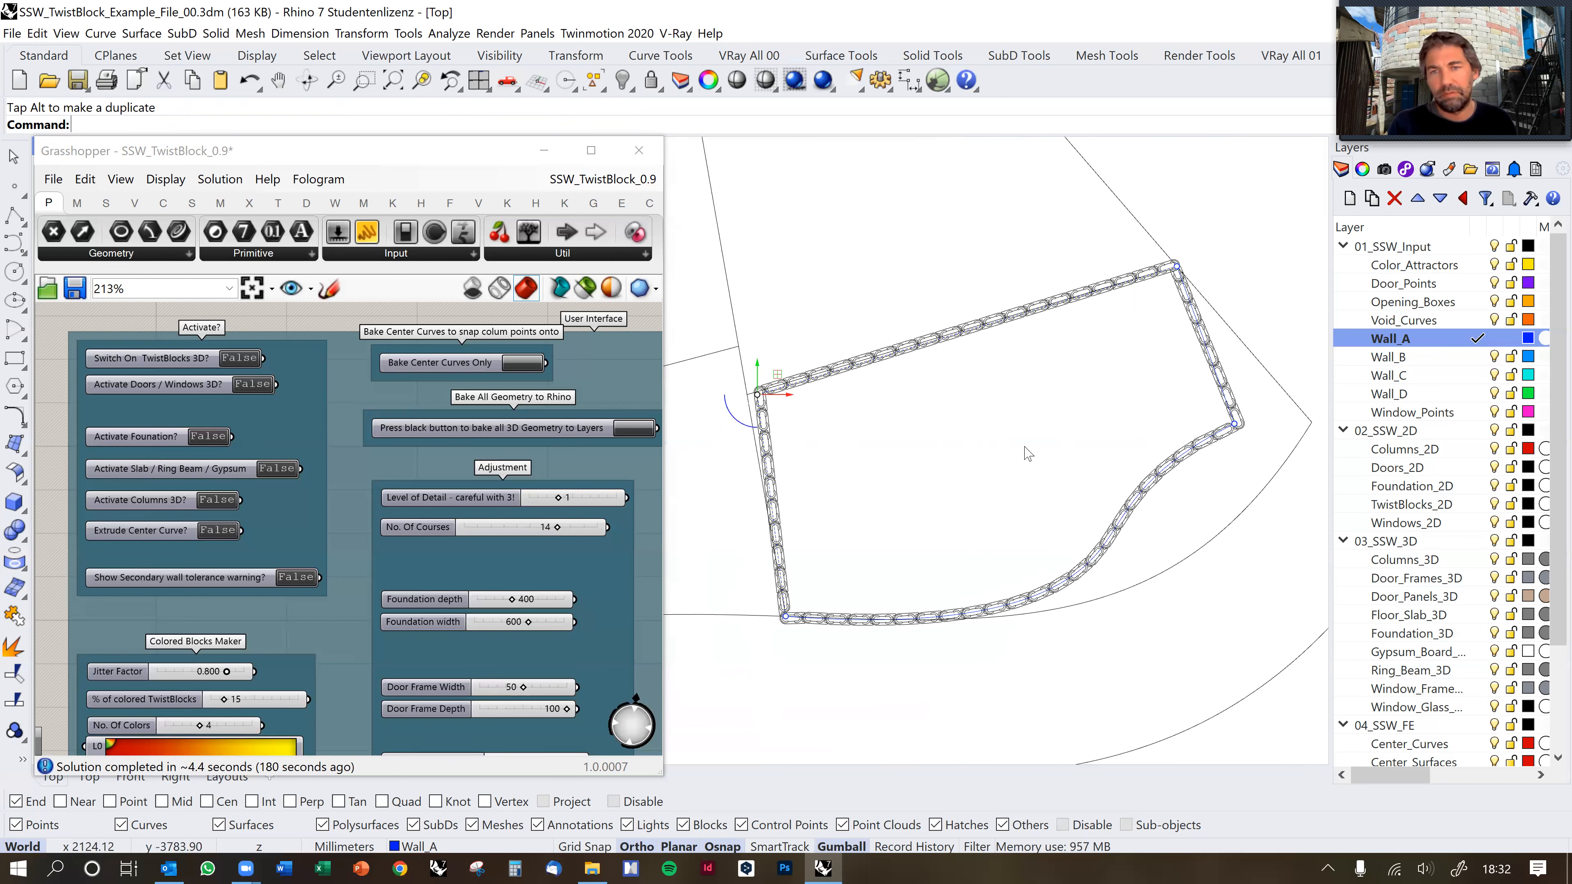
scroll(1108, 421, up, 3)
drag(1191, 256, 1166, 297)
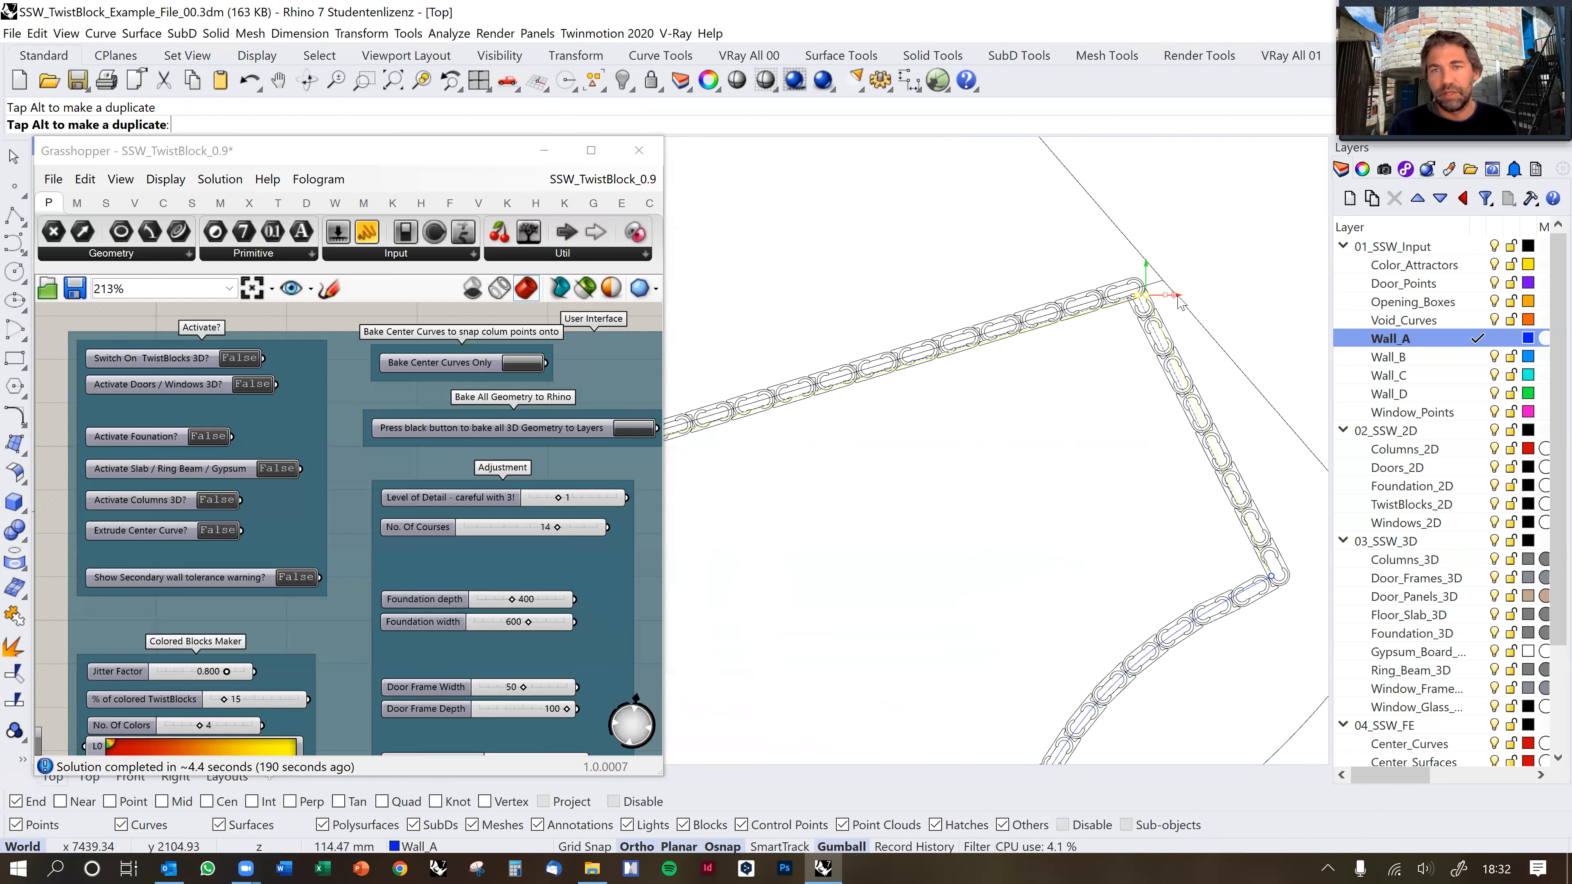
scroll(1135, 414, down, 2)
right_drag(1131, 407, 1160, 377)
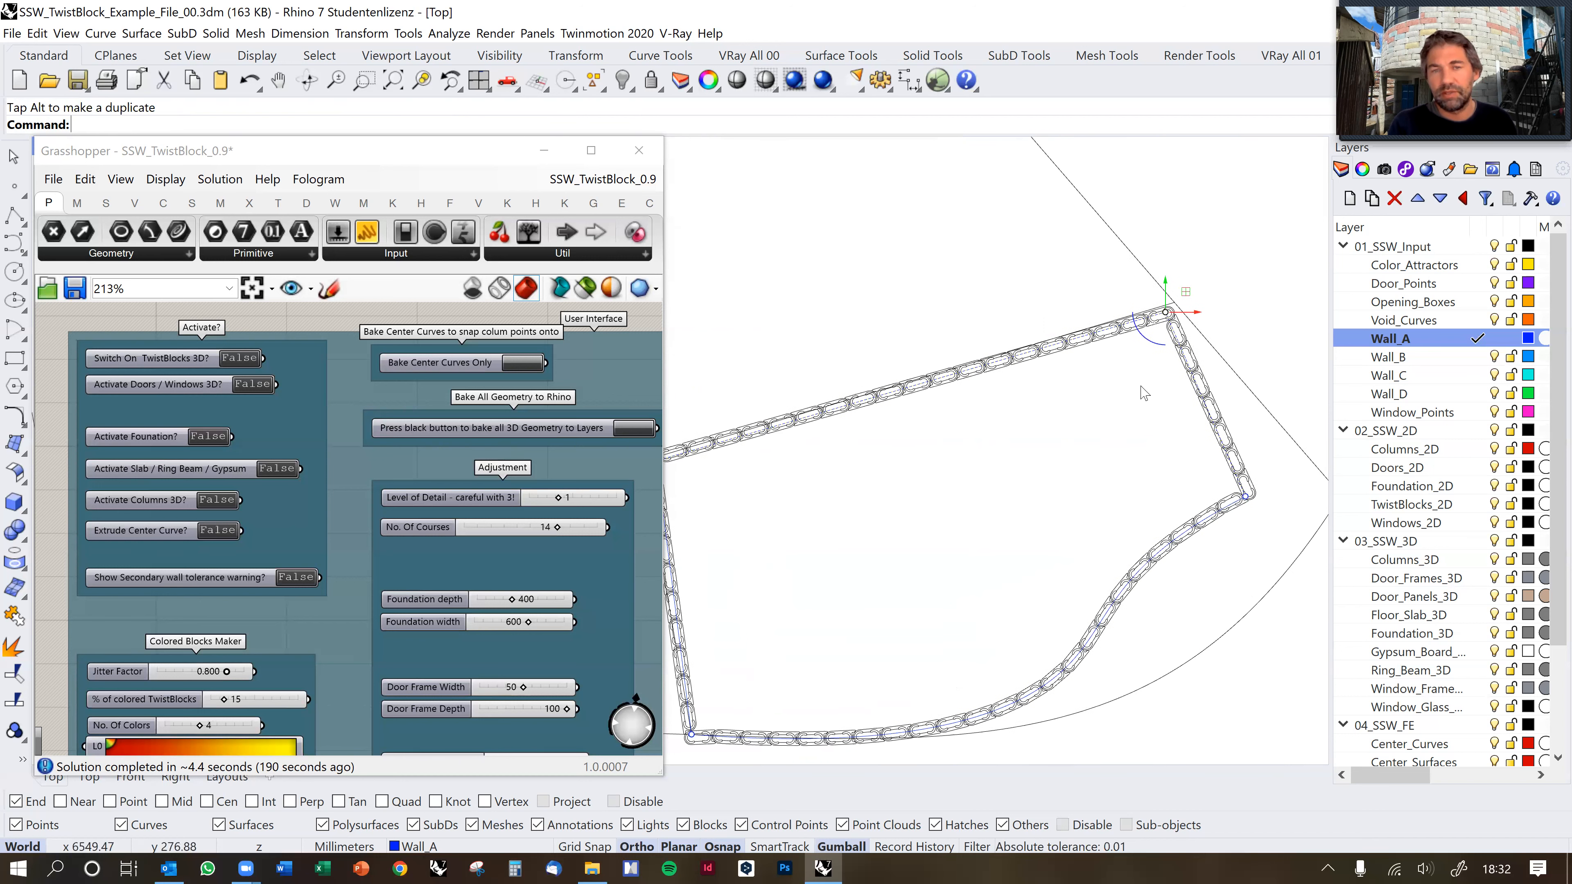
click(1060, 437)
Move the S-curve's control point nearest the right corner slightly to the left to tighten the bend, and clear the selection.
scroll(1060, 446, down, 3)
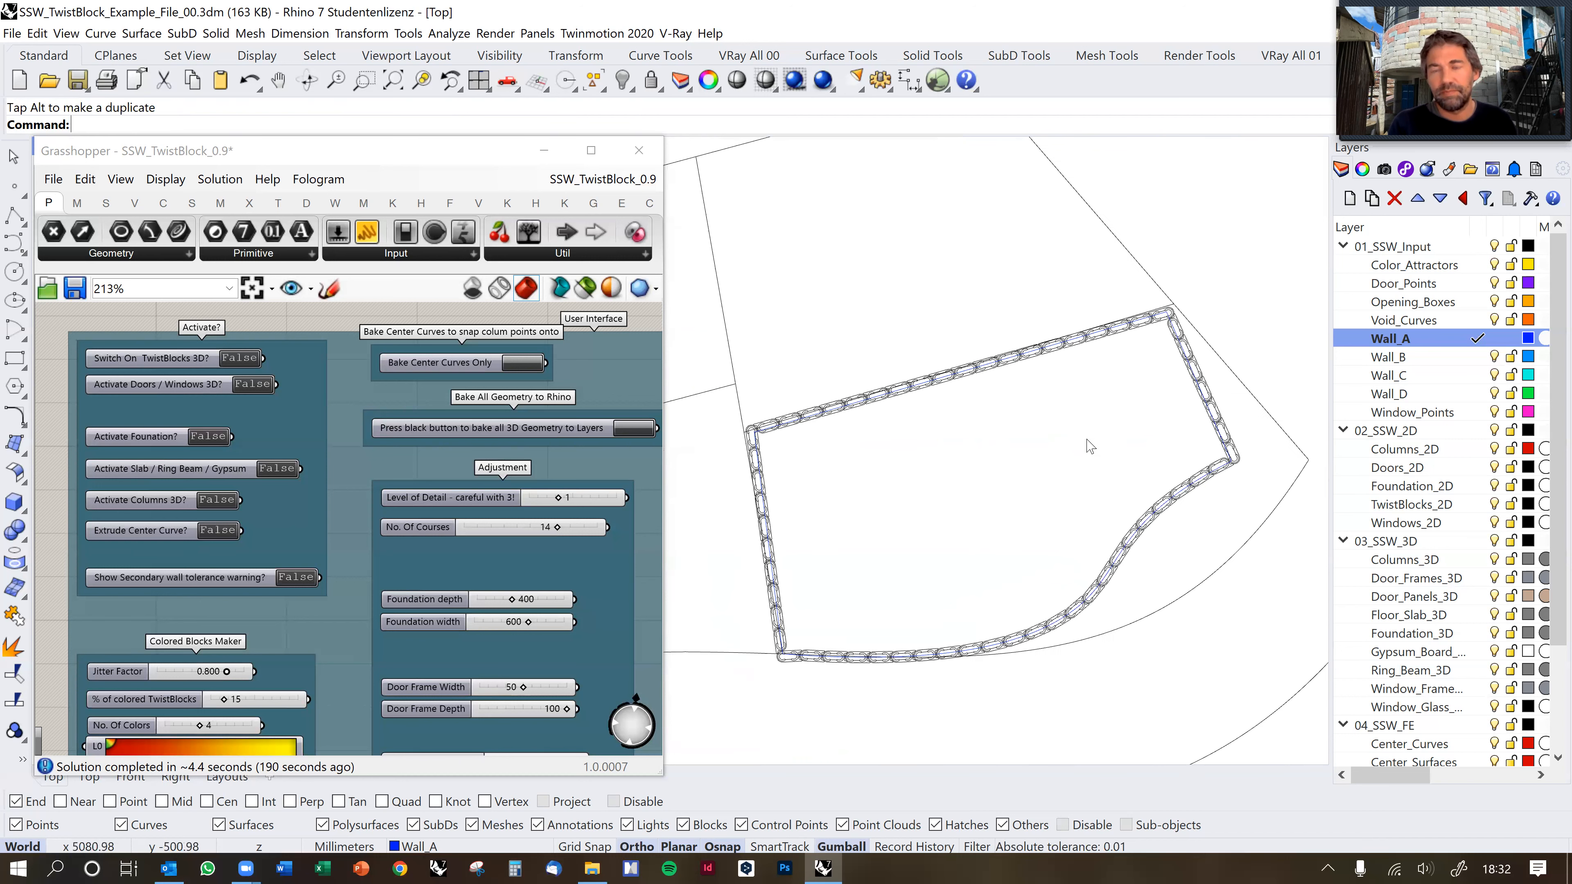
scroll(995, 498, up, 4)
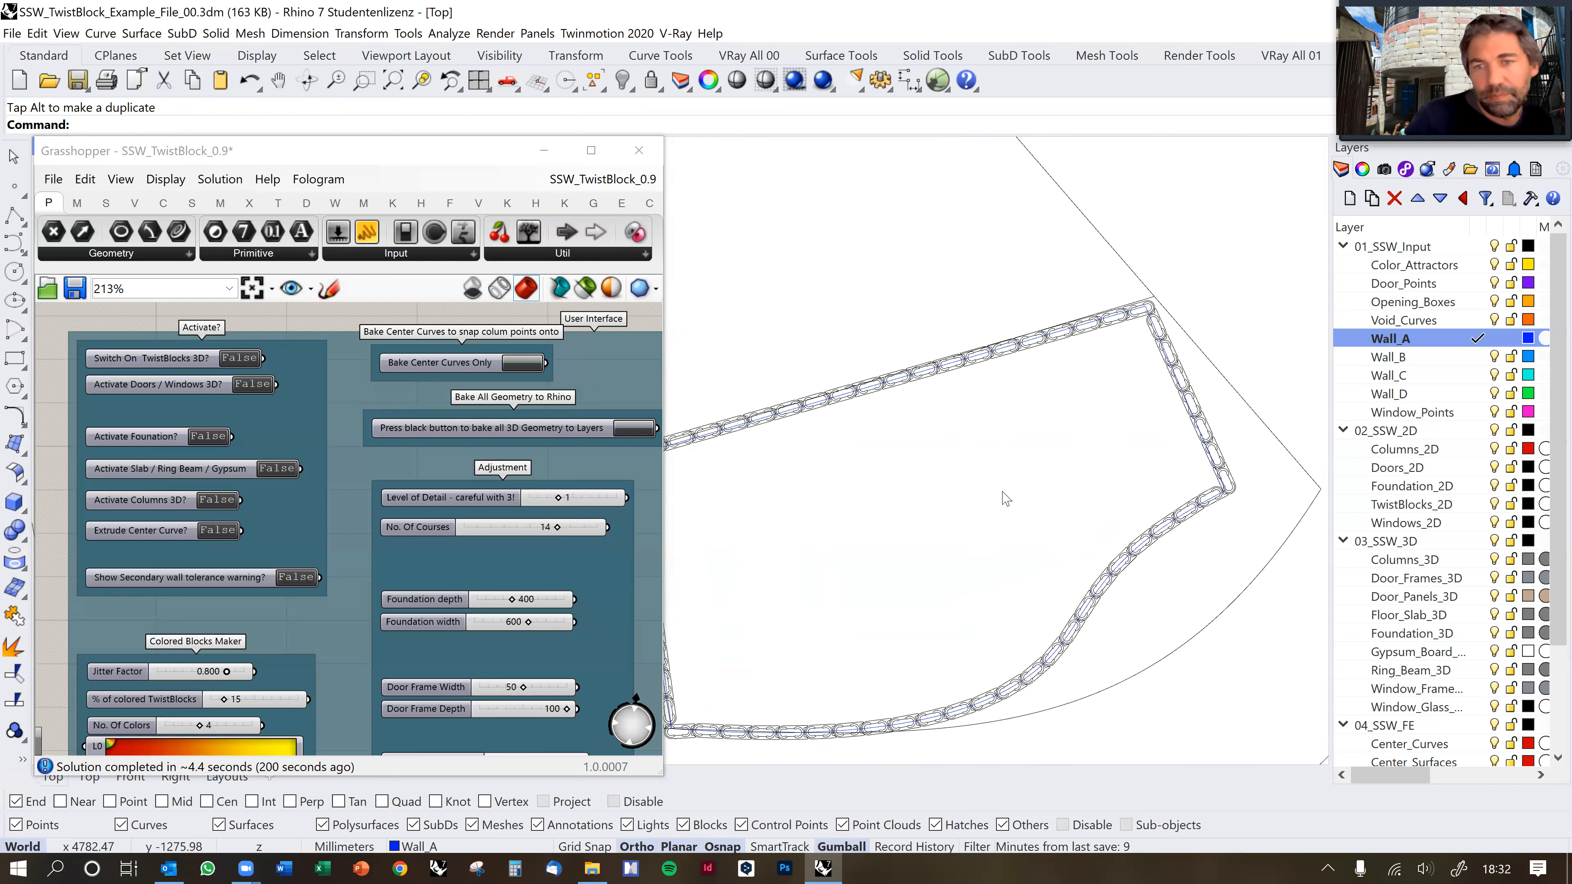
scroll(1003, 495, down, 4)
right_drag(1032, 495, 1036, 464)
click(1050, 555)
scroll(1061, 567, up, 2)
mouse_move(1052, 450)
mouse_down()
mouse_move(1087, 489)
mouse_move(1073, 474)
mouse_up()
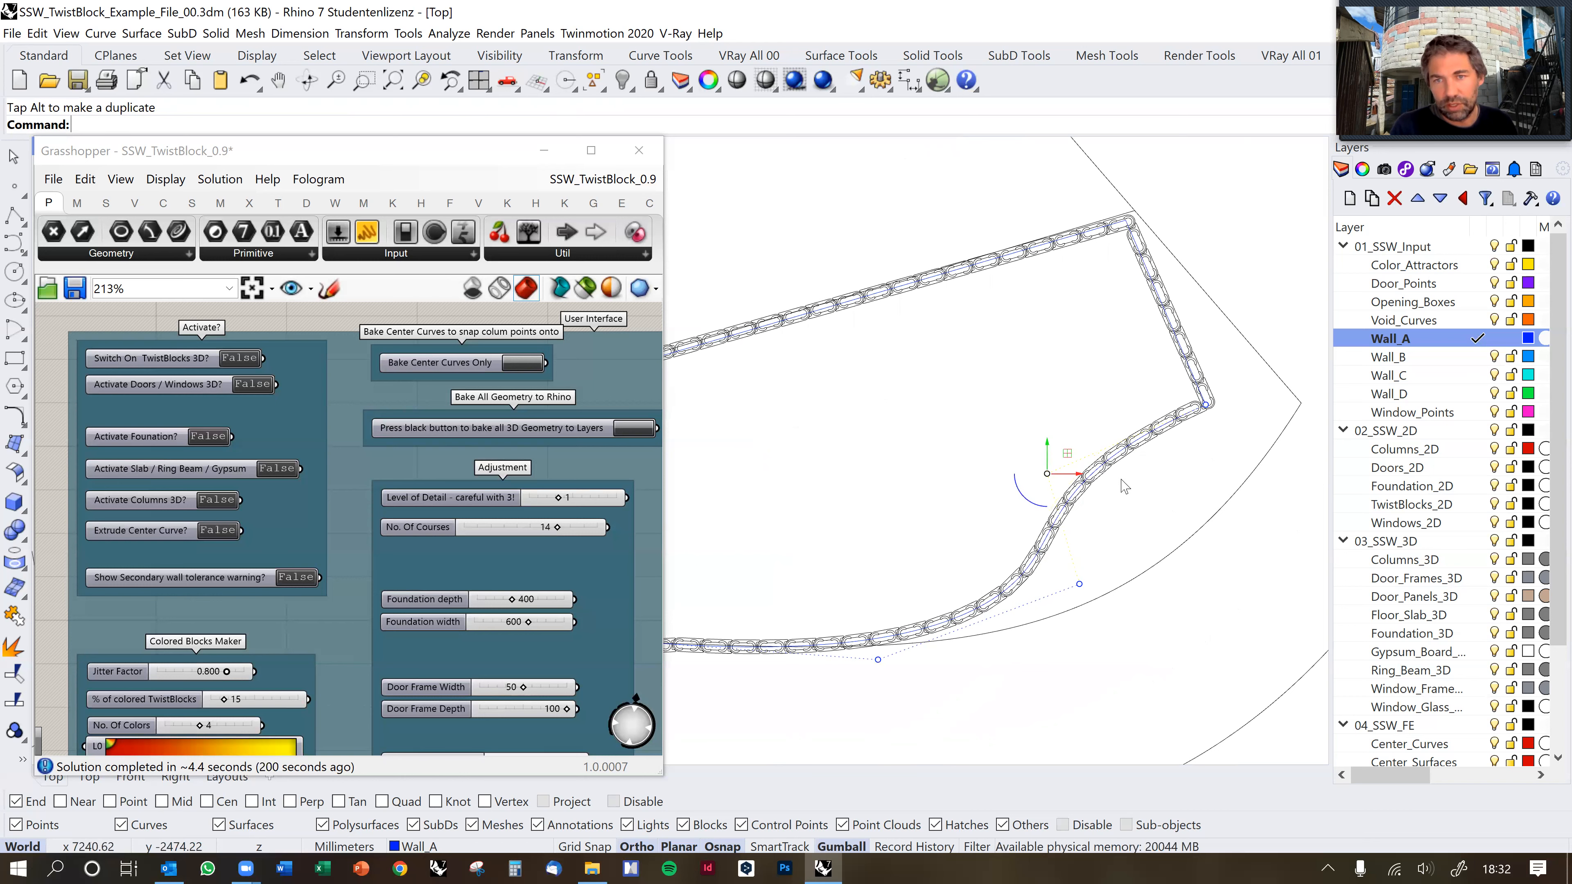
click(1140, 521)
scroll(1141, 520, down, 2)
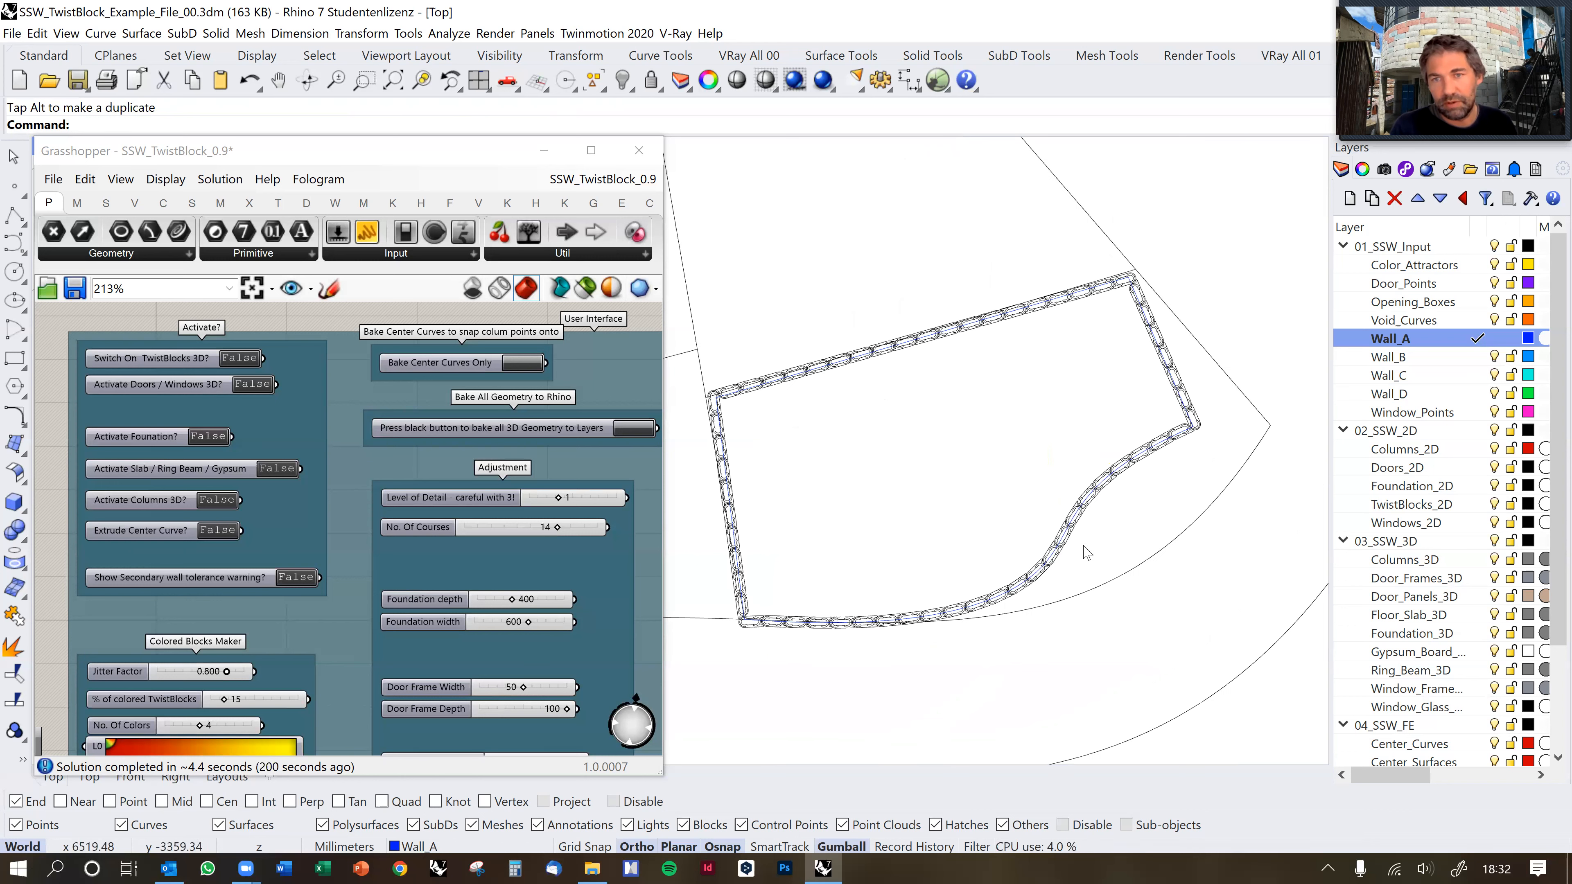
right_drag(1099, 500, 1063, 497)
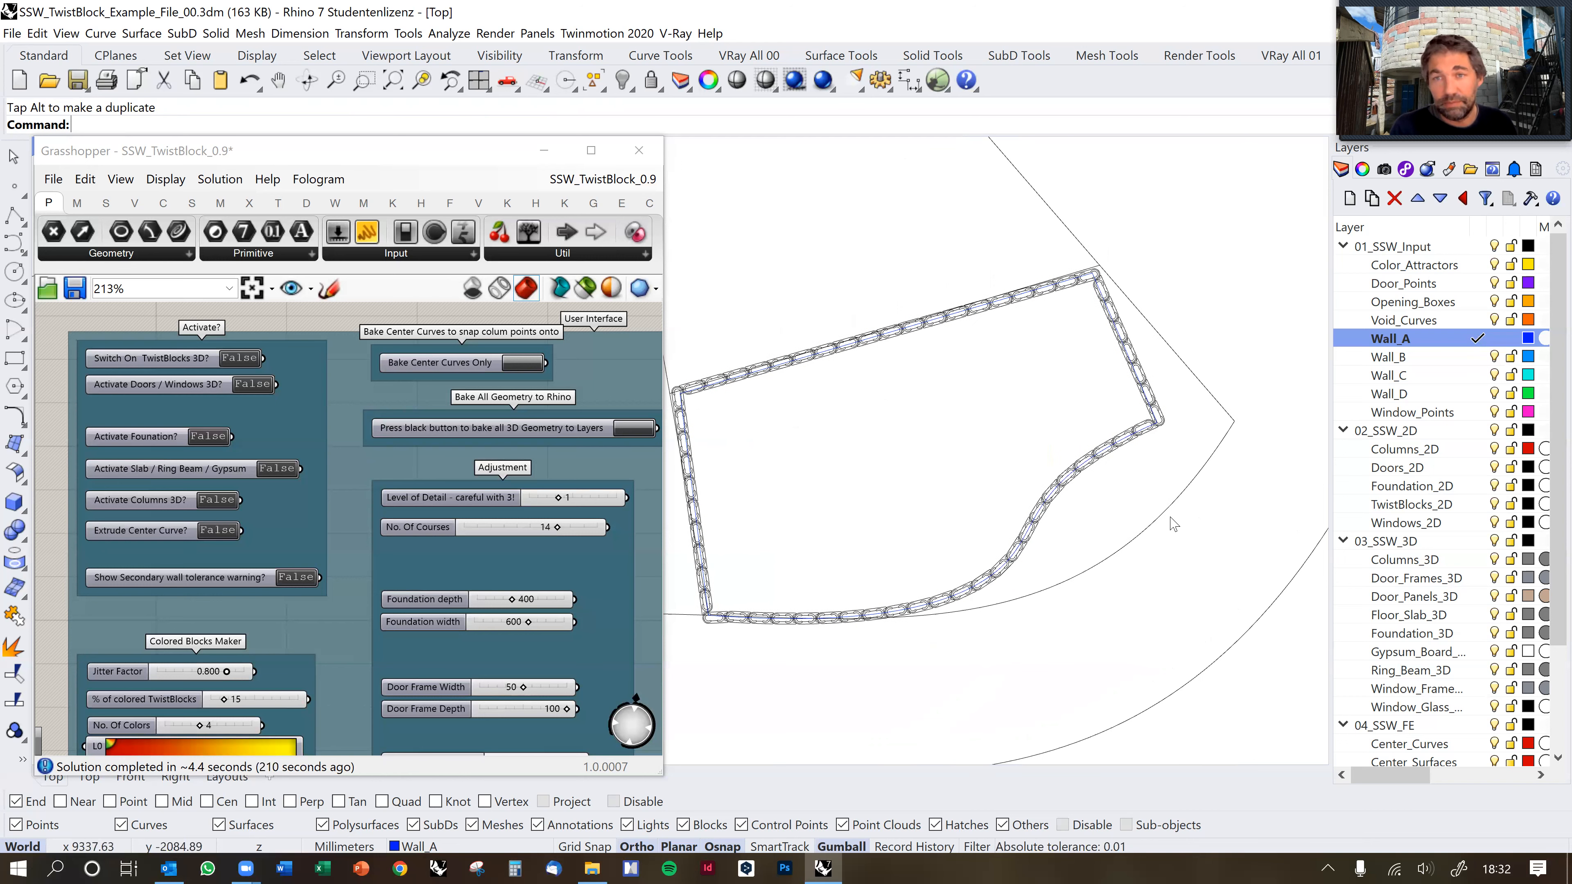
right_drag(1151, 559, 1144, 524)
scroll(1125, 505, up, 3)
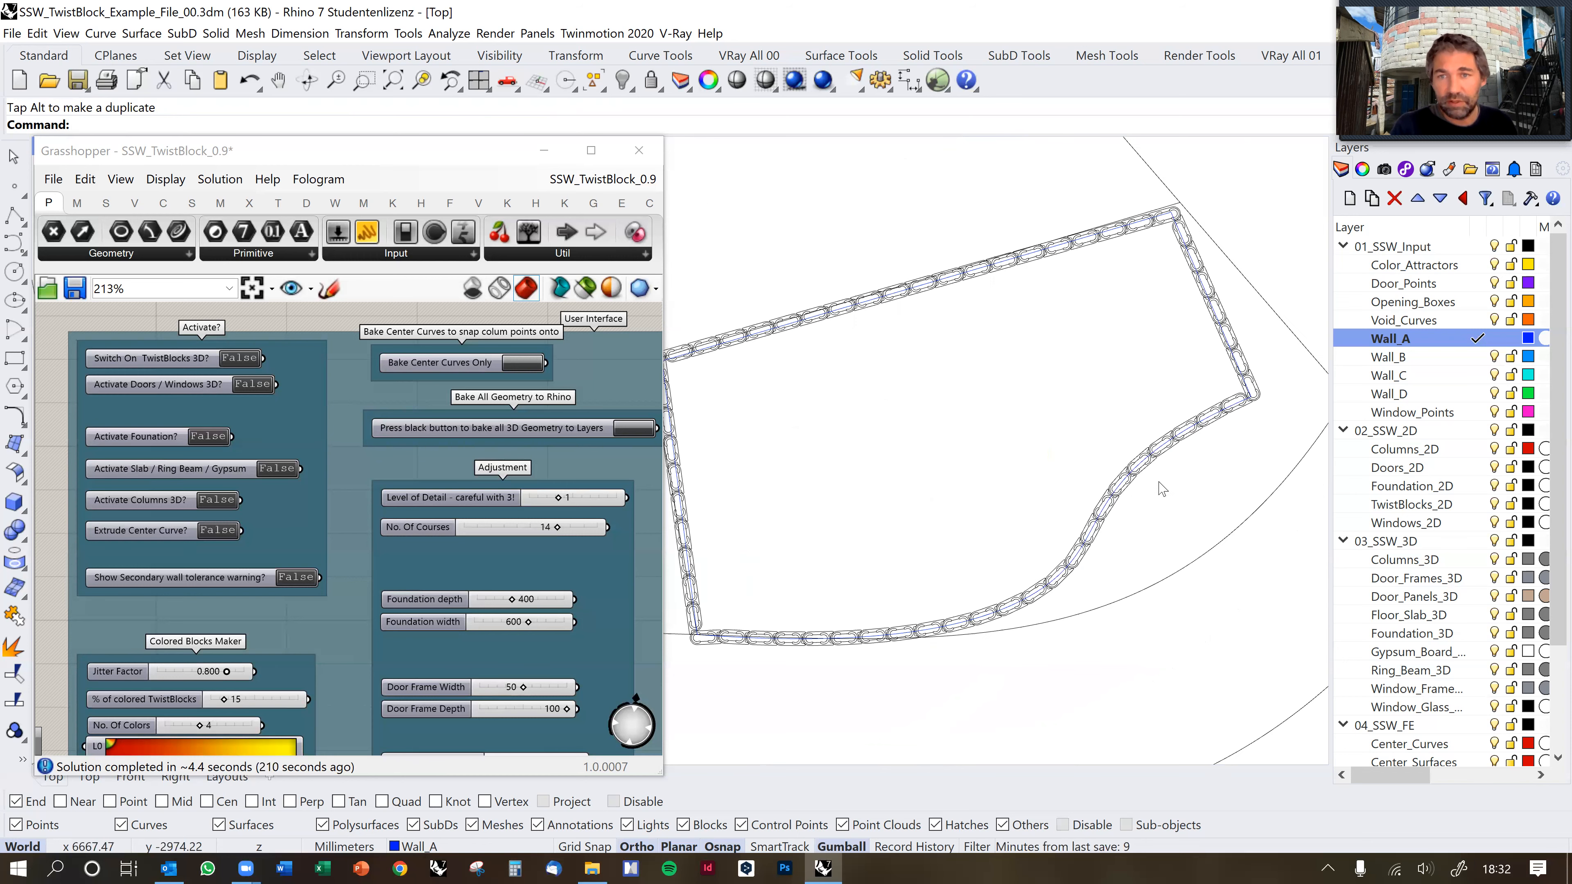
scroll(1151, 511, down, 1)
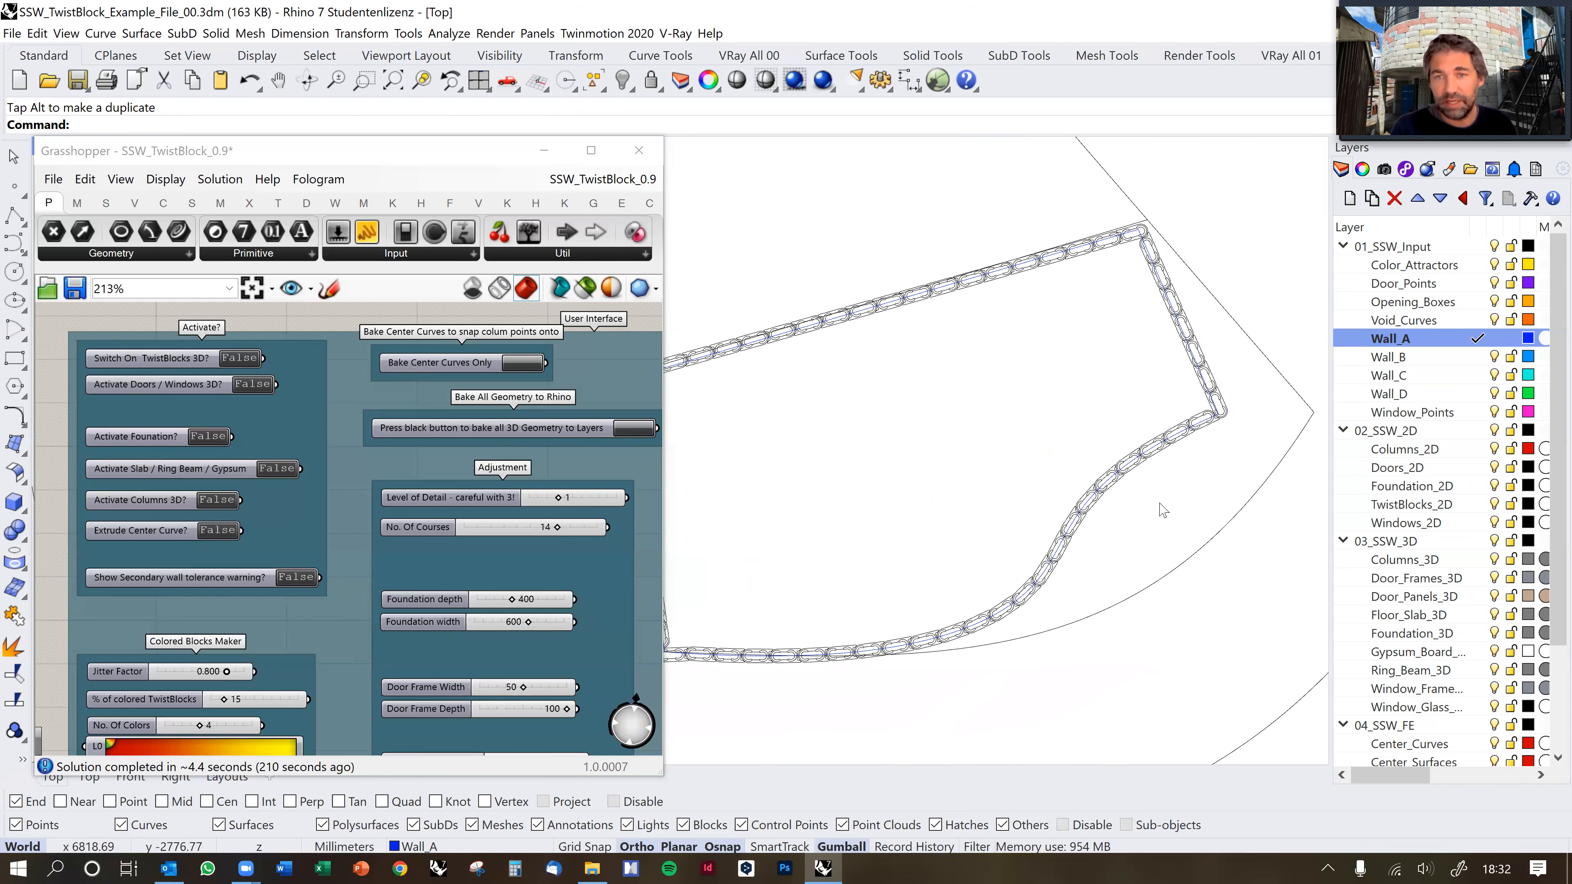
scroll(1163, 517, down, 1)
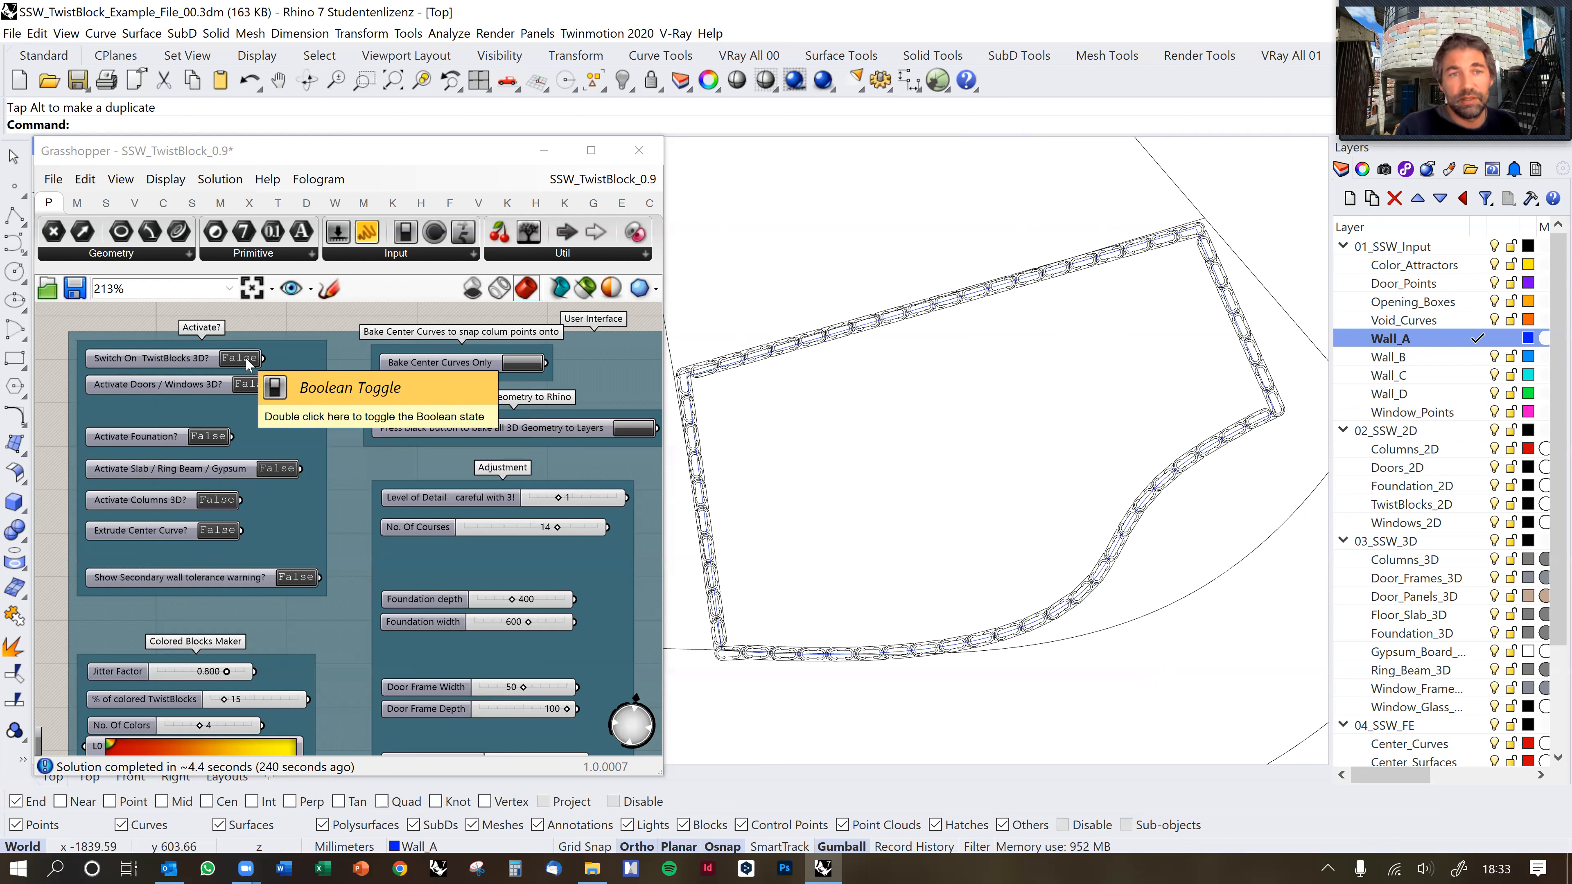
Switch to the perspective view and frame the closed wall outline from an oblique angle.
right_drag(1133, 472, 1154, 458)
scroll(1141, 450, down, 5)
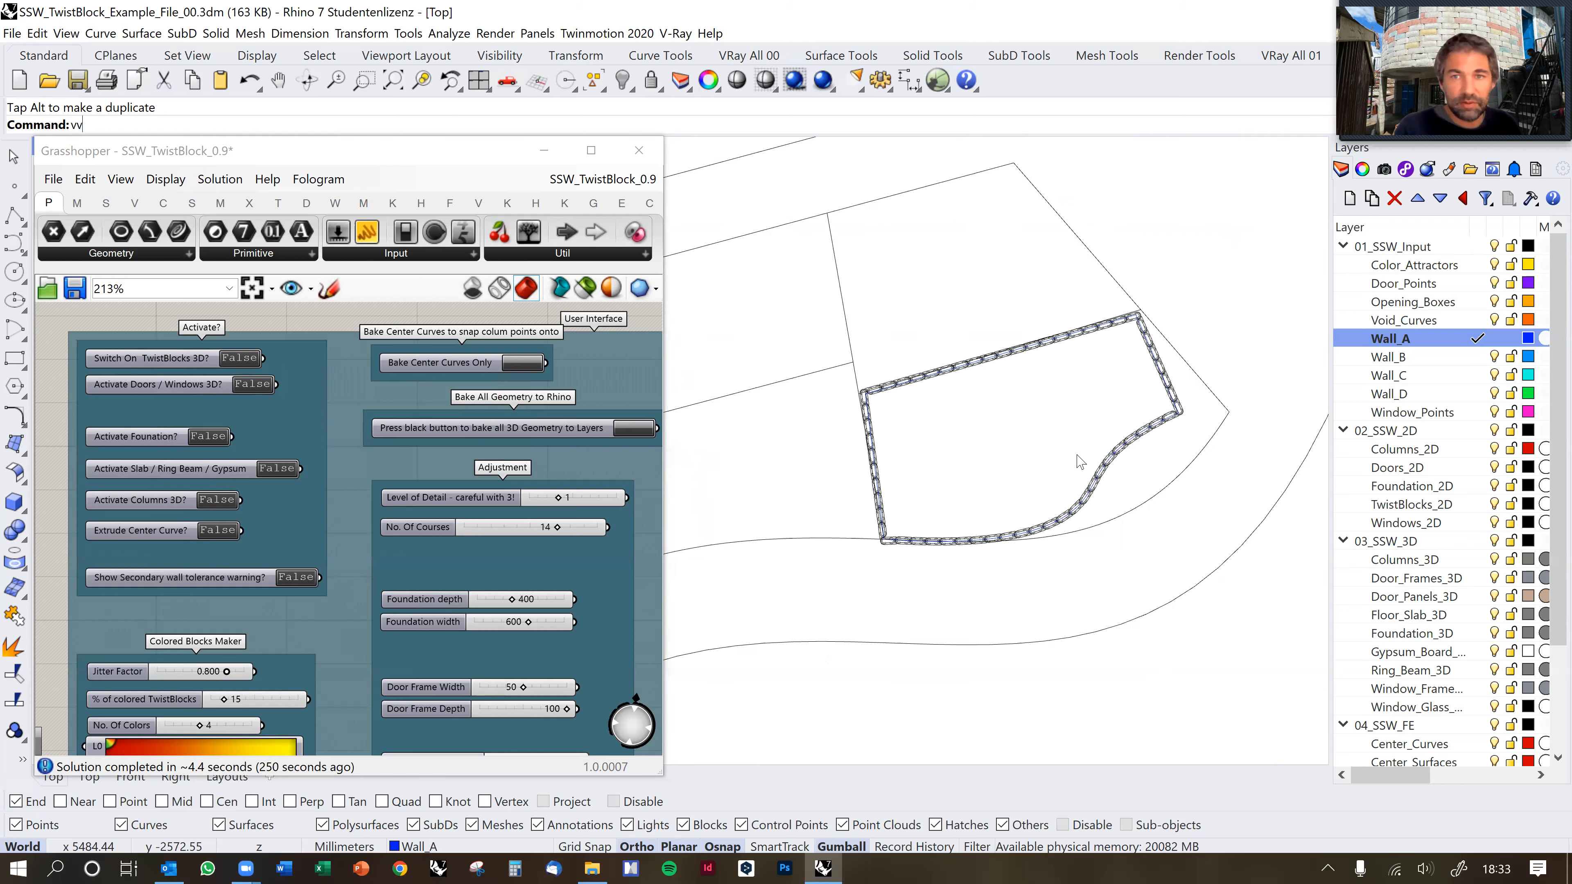
key(Return)
scroll(965, 460, up, 4)
shift+right_drag(965, 460, 995, 520)
scroll(1013, 557, down, 3)
scroll(1011, 551, up, 2)
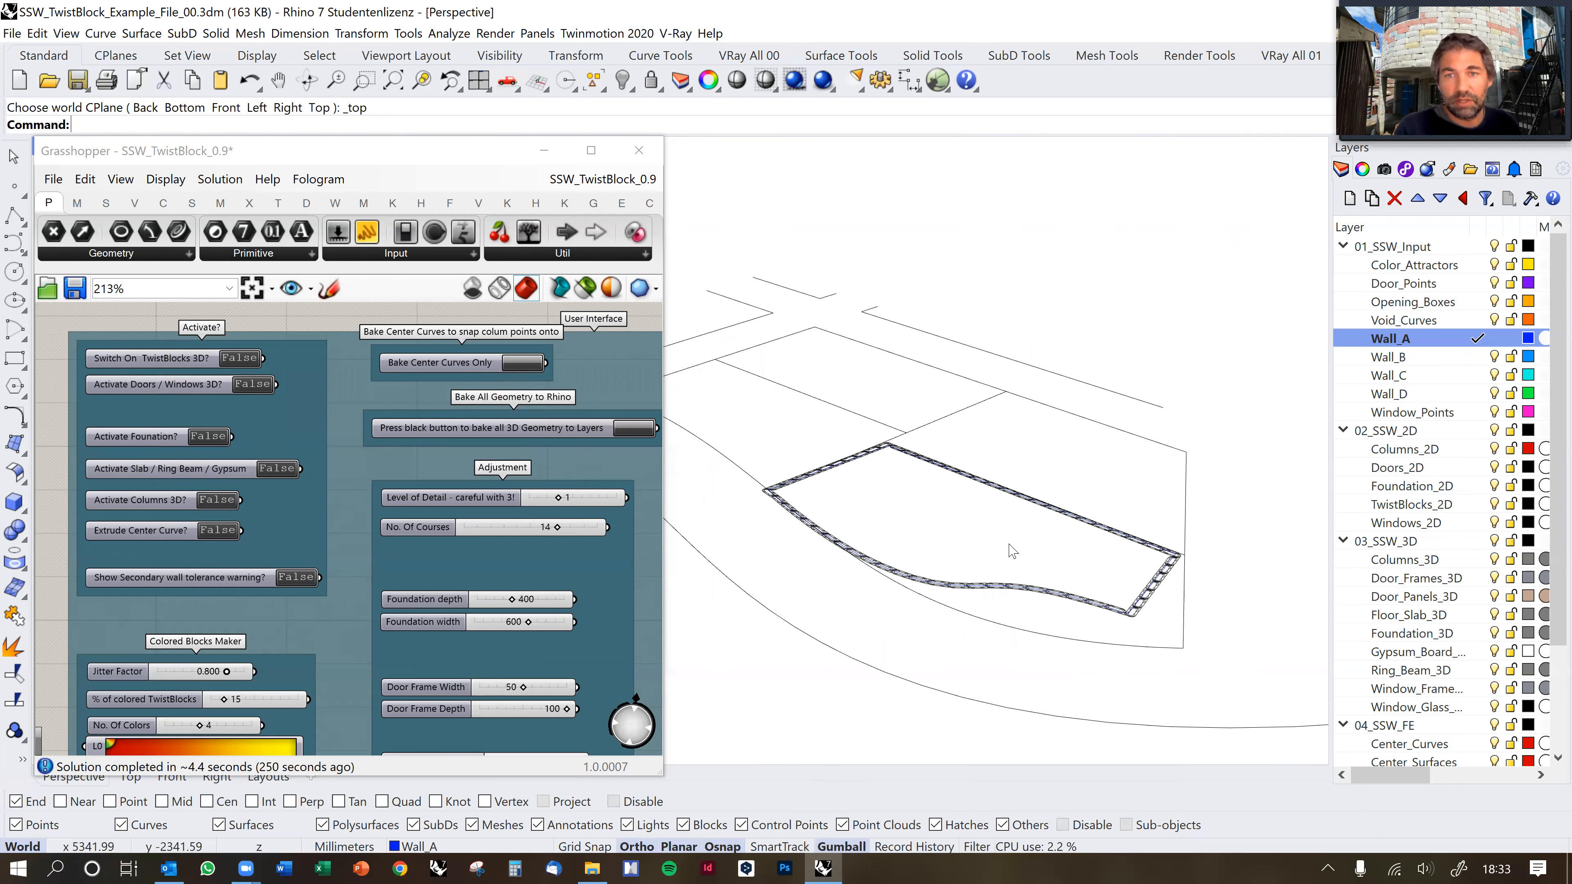
Switch on the 3D TwistBlocks, set the viewport's display mode to Rendered, and view the generated wall at an angle.
double_click(246, 357)
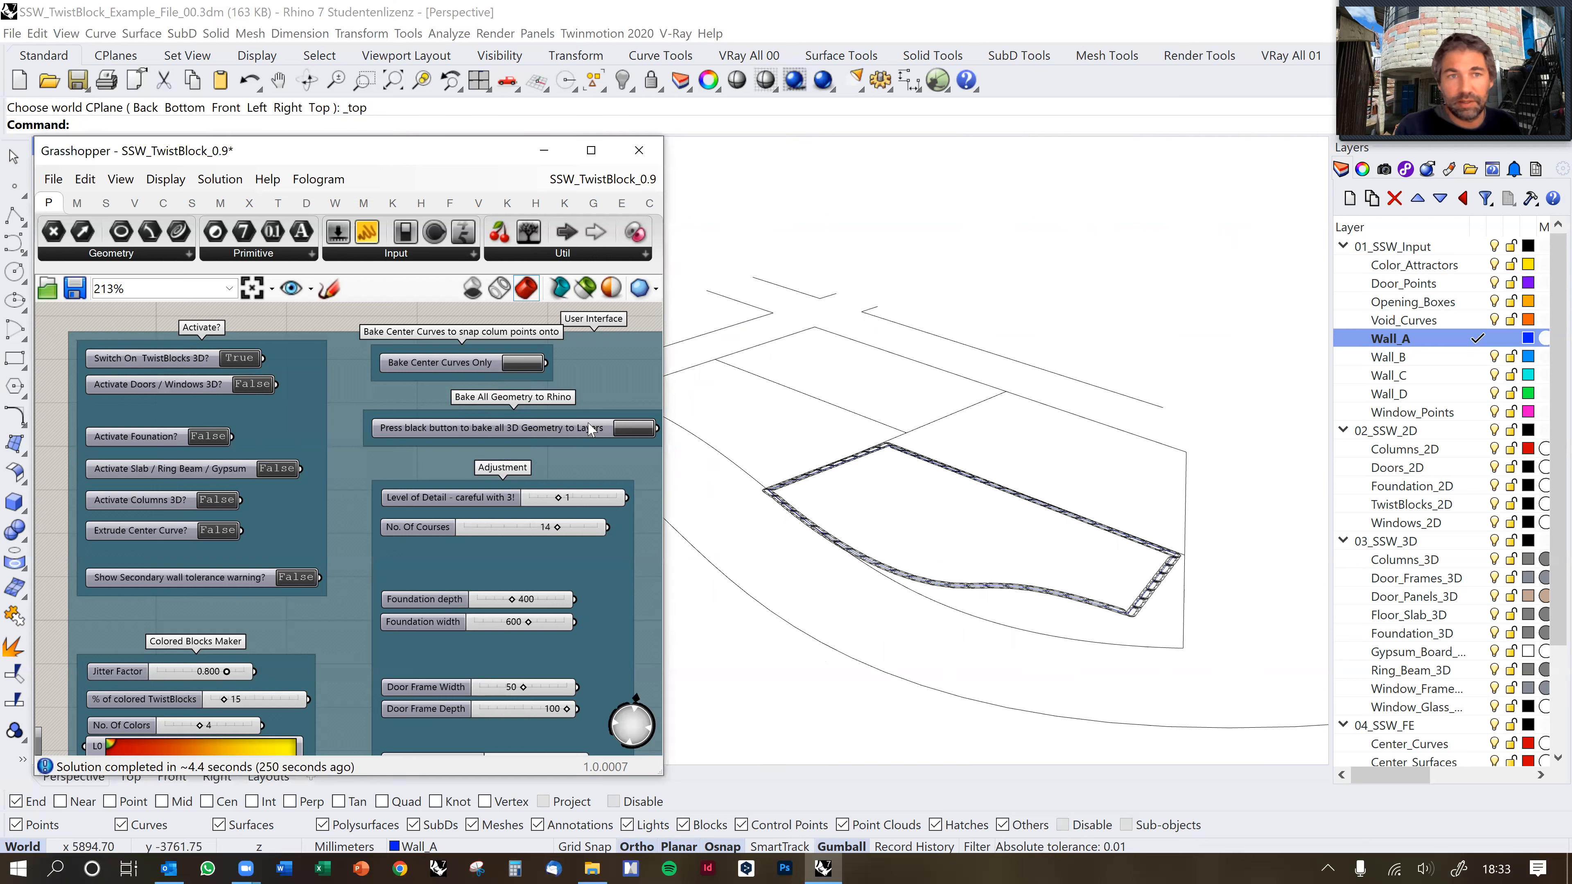
click(795, 81)
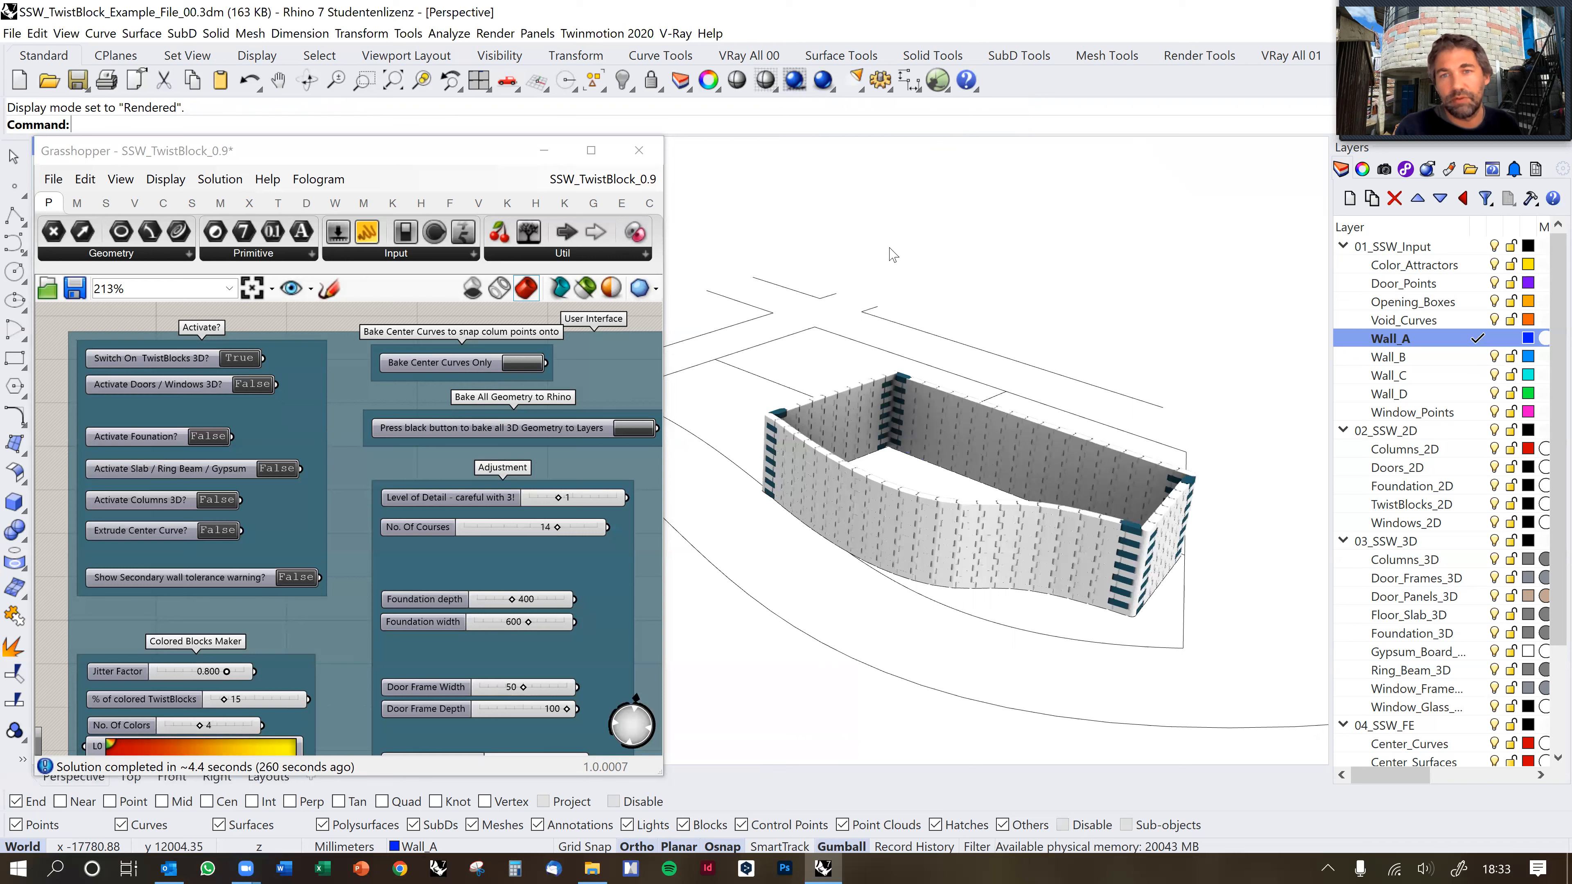
shift+right_drag(1093, 464, 1102, 500)
scroll(1107, 477, up, 2)
scroll(1114, 498, up, 2)
scroll(1102, 500, down, 3)
right_drag(1032, 546, 946, 485)
scroll(1020, 572, up, 2)
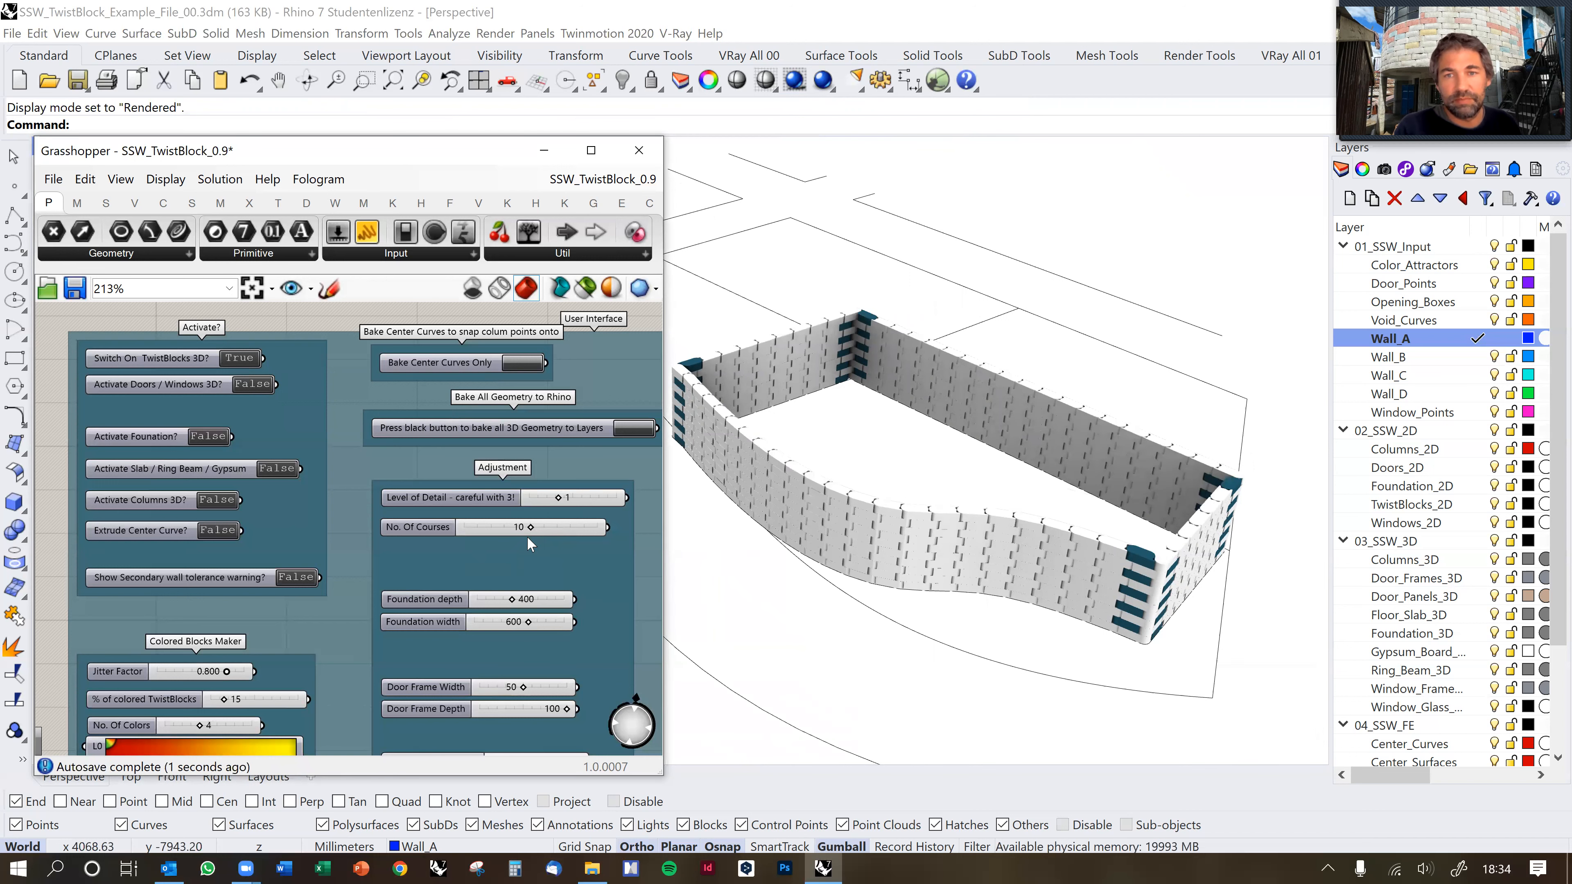
Set the number of courses to 14 and the level of detail to 2.
double_click(551, 528)
text(14)
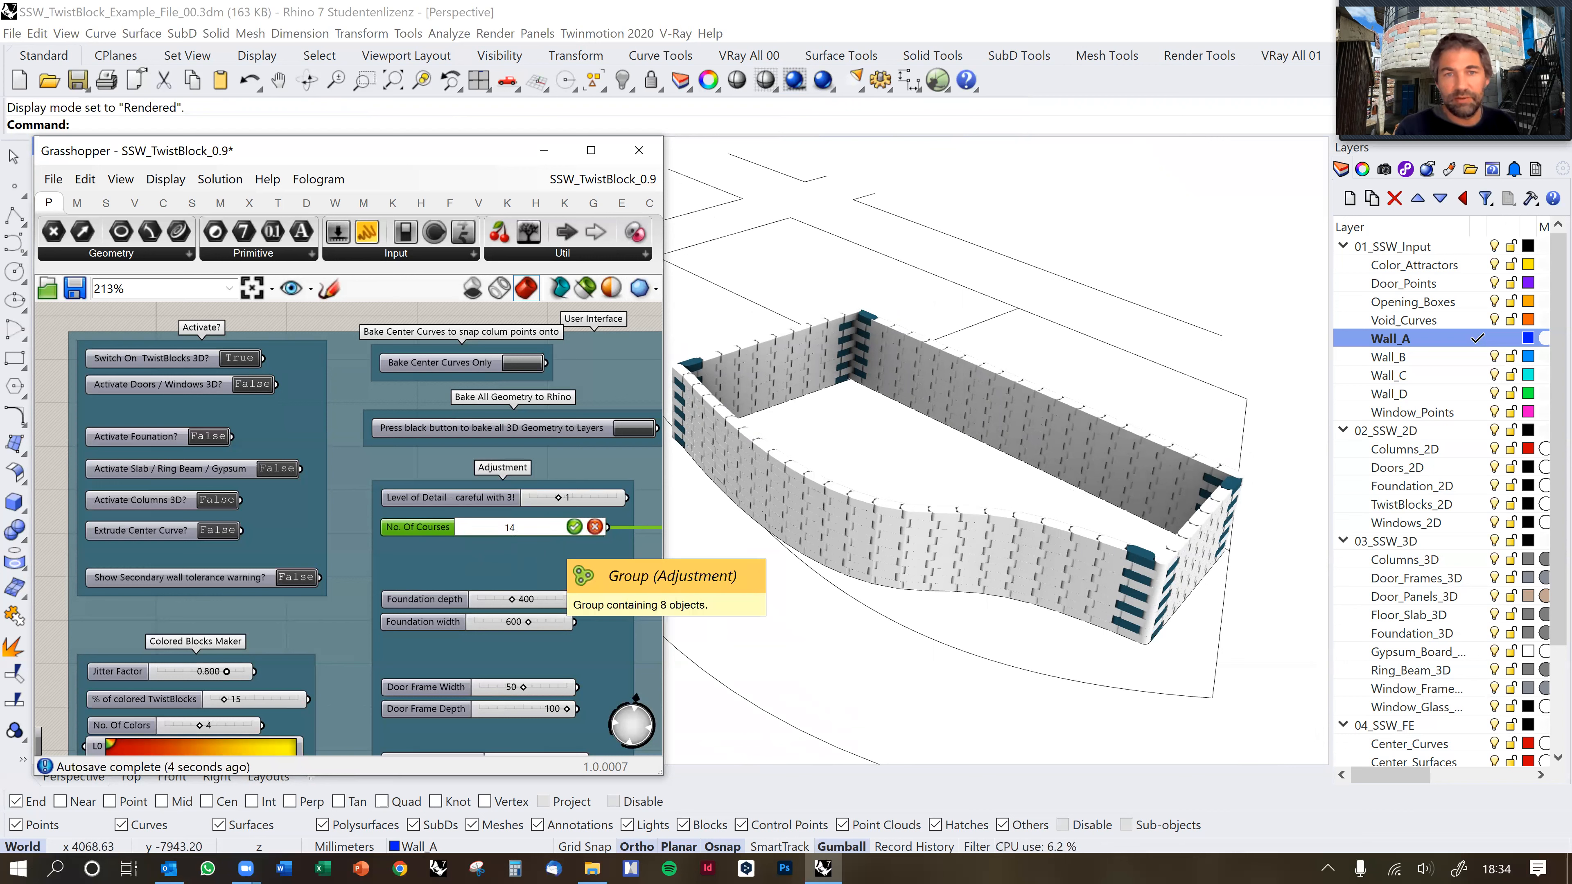
key(Return)
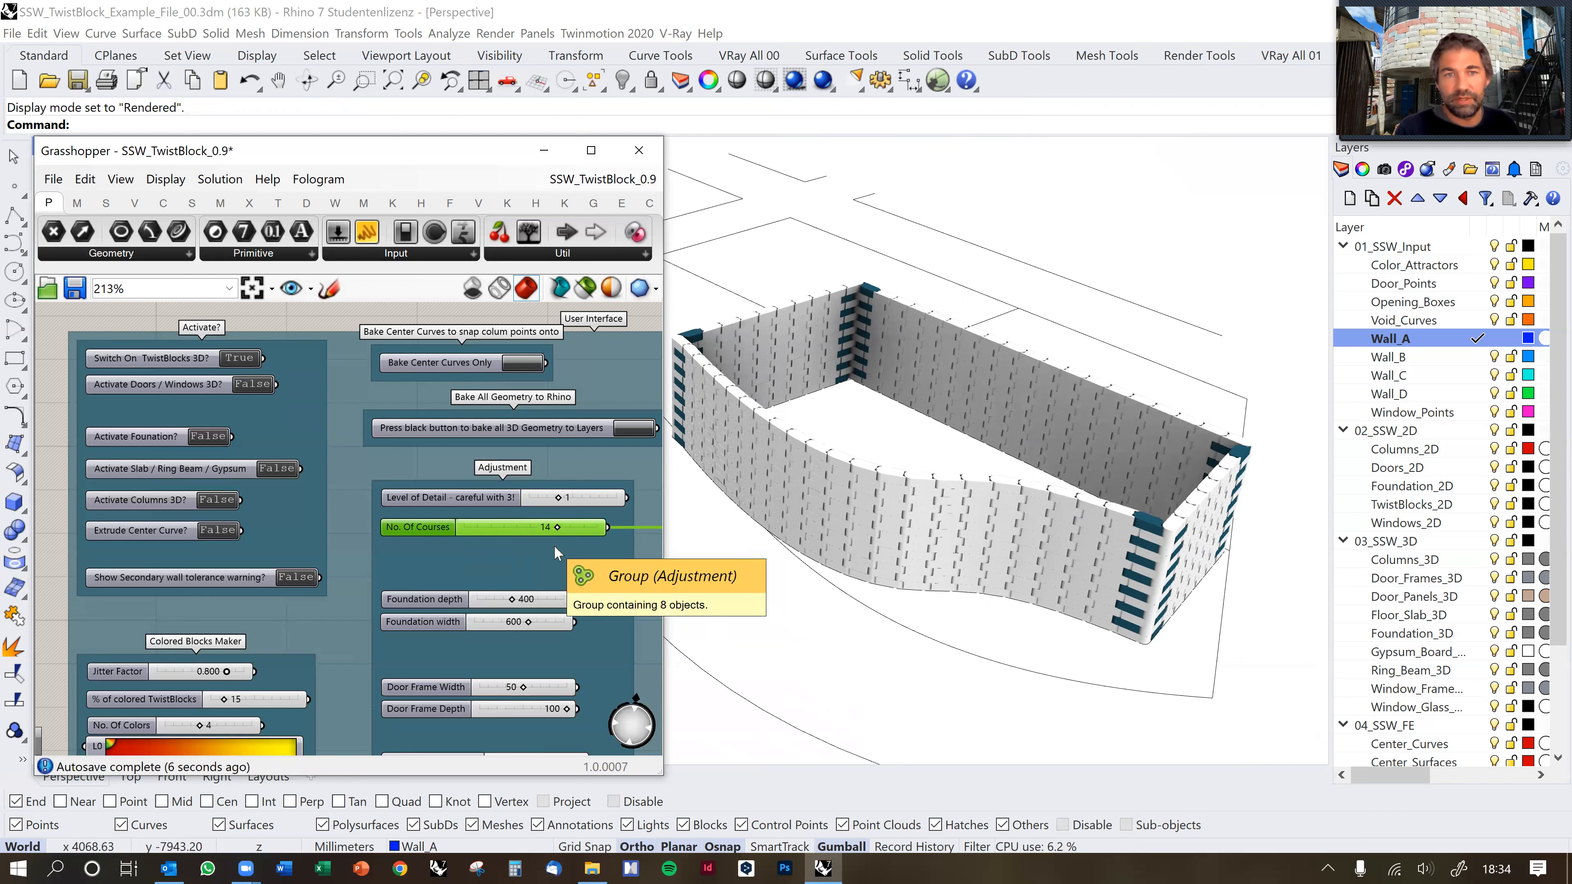
double_click(576, 499)
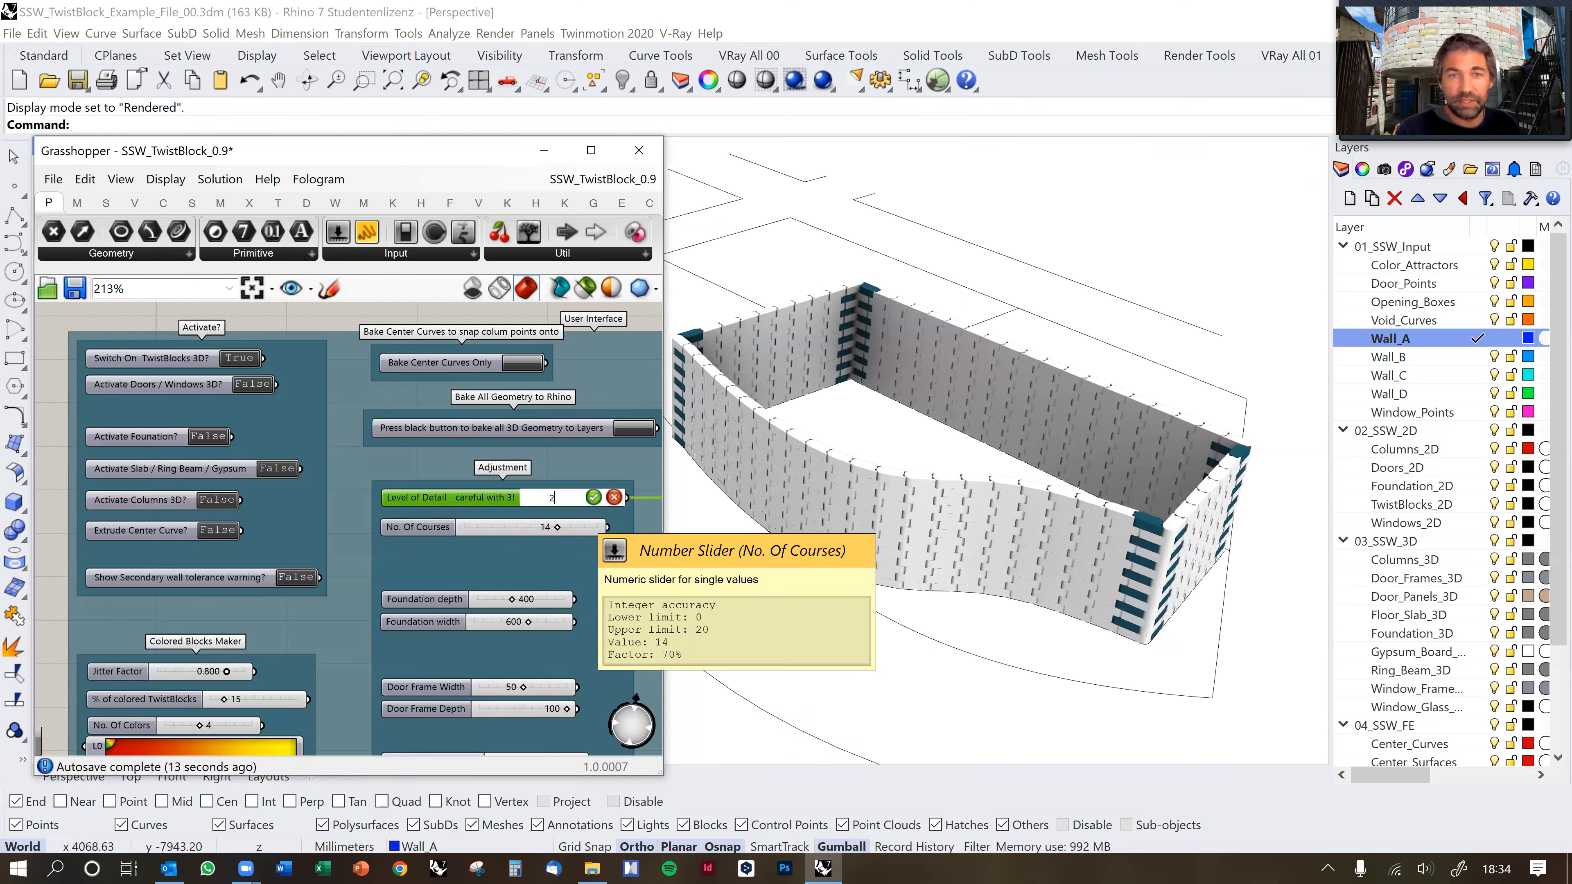
key(Return)
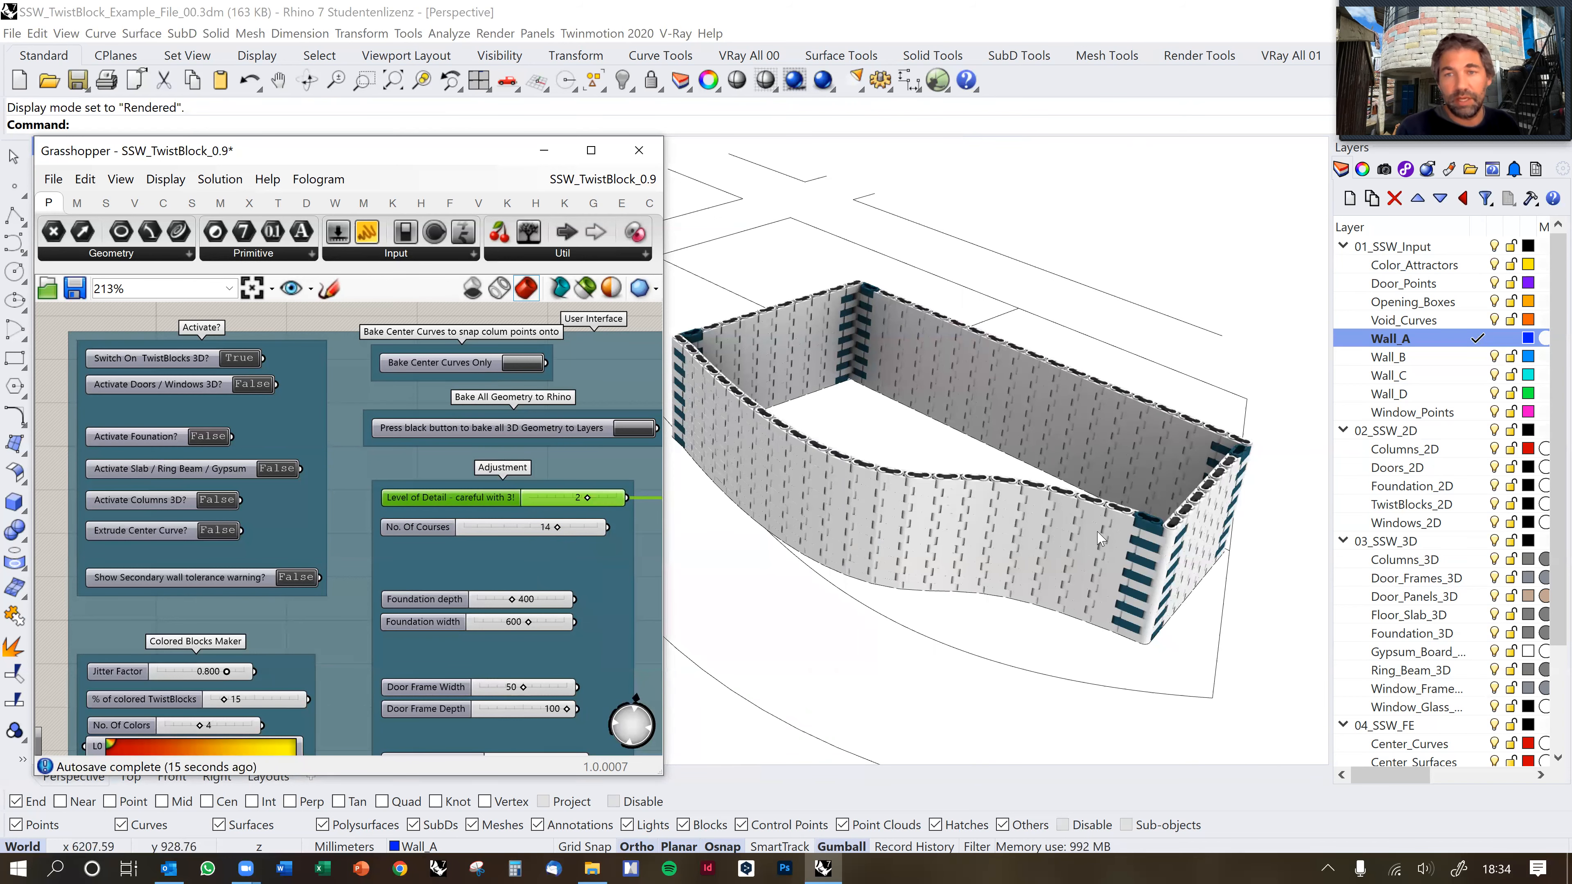
Examine the detailed TwistBlocks along the wall's top edge and at its corners, then the whole wall from several angles.
scroll(1103, 511, up, 1)
scroll(1103, 511, up, 5)
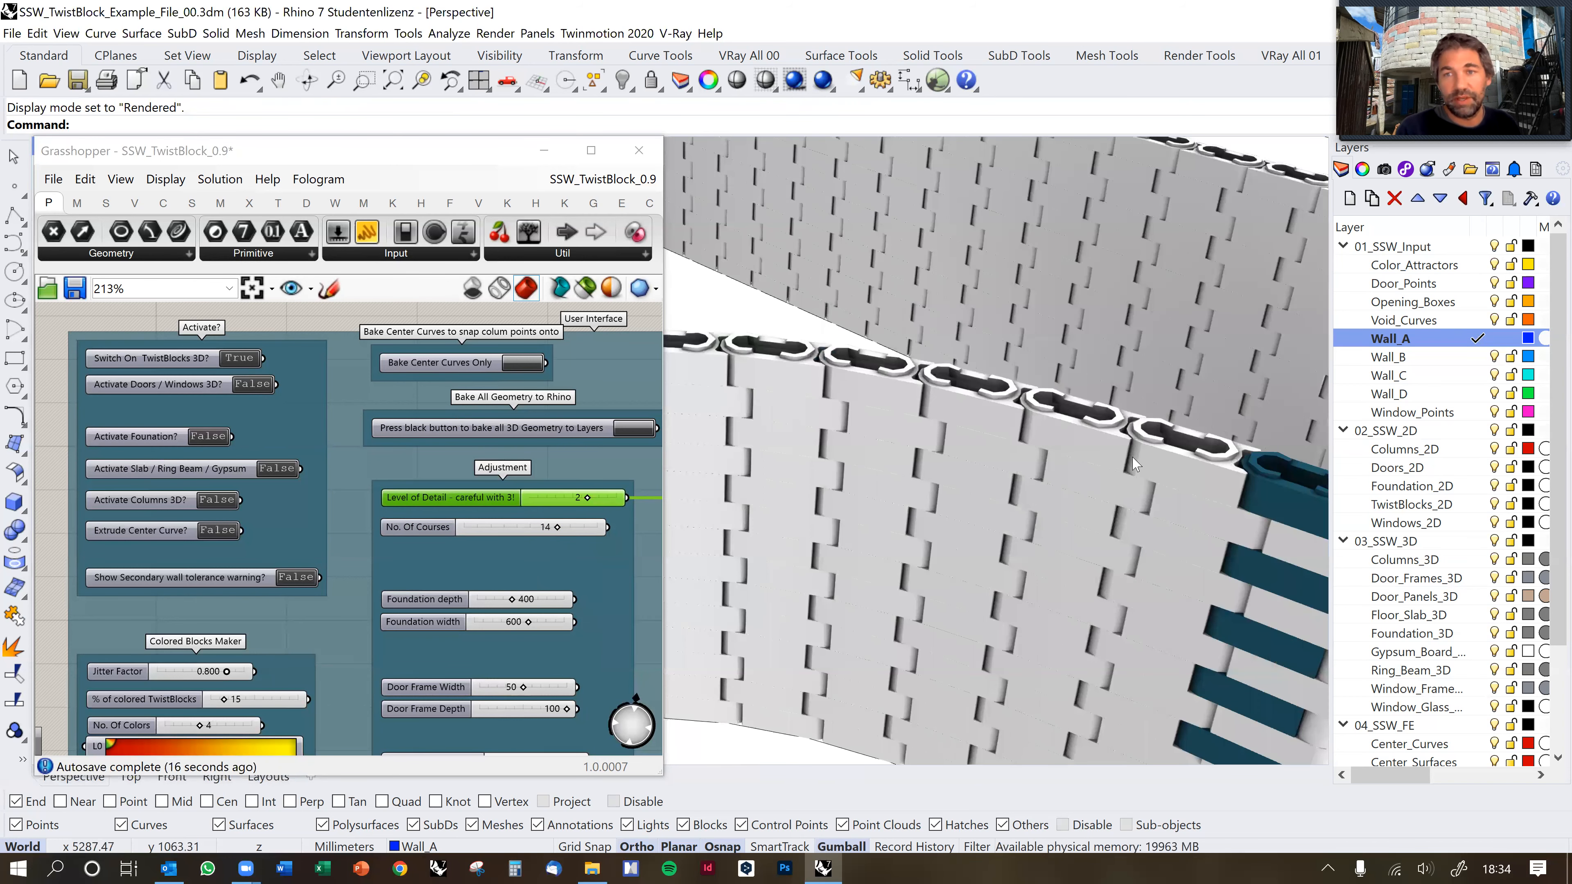
scroll(1120, 483, down, 6)
scroll(1120, 483, up, 2)
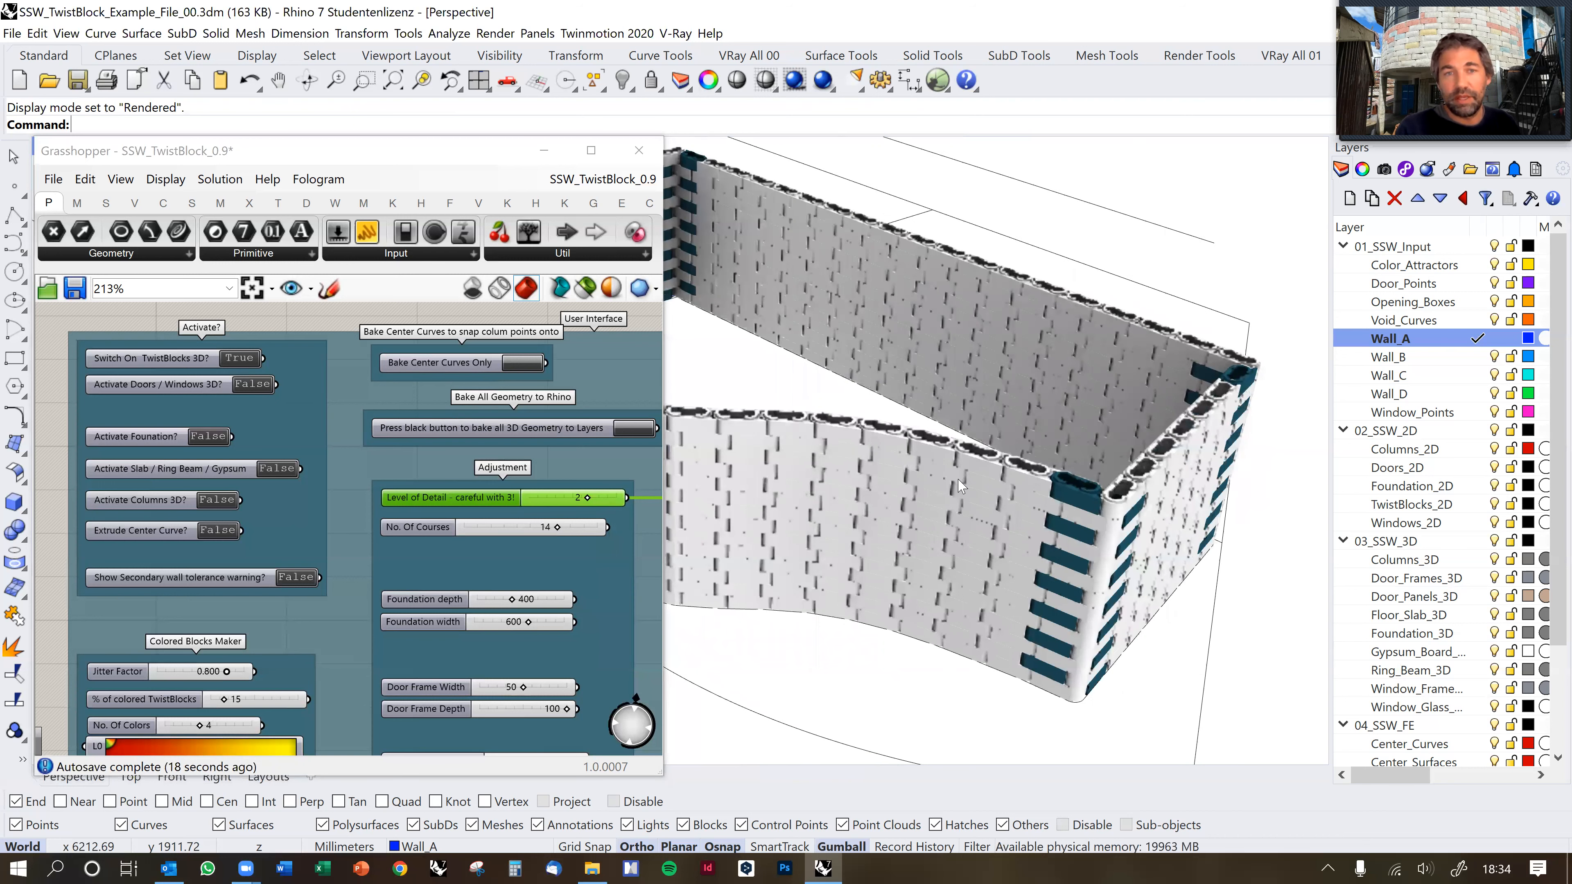
scroll(959, 485, up, 2)
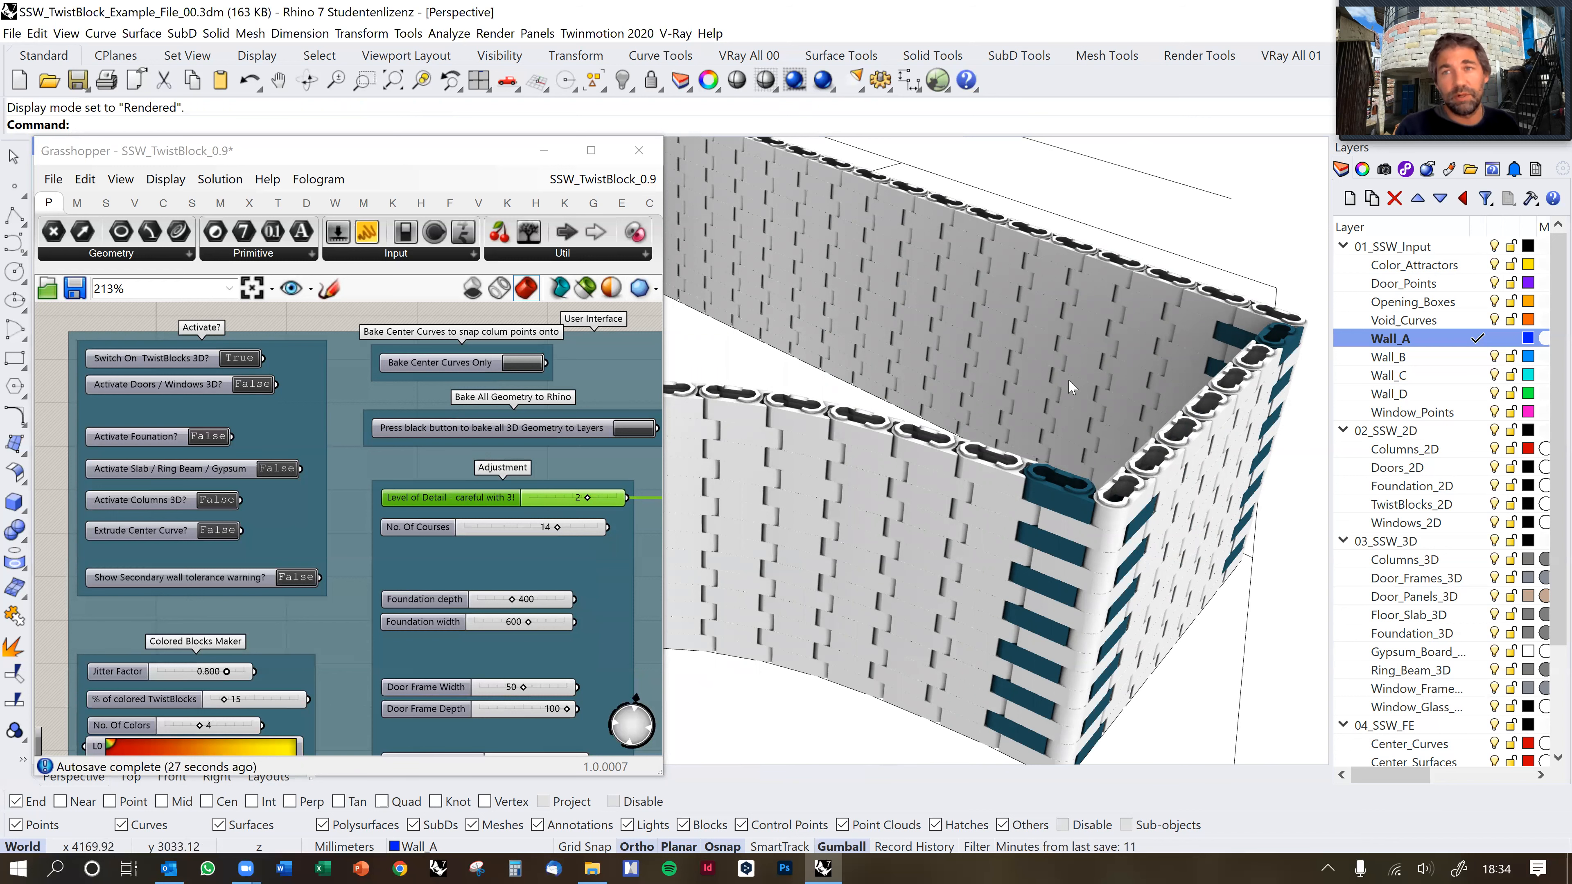
scroll(1071, 397, down, 5)
shift+right_drag(1083, 429, 1026, 458)
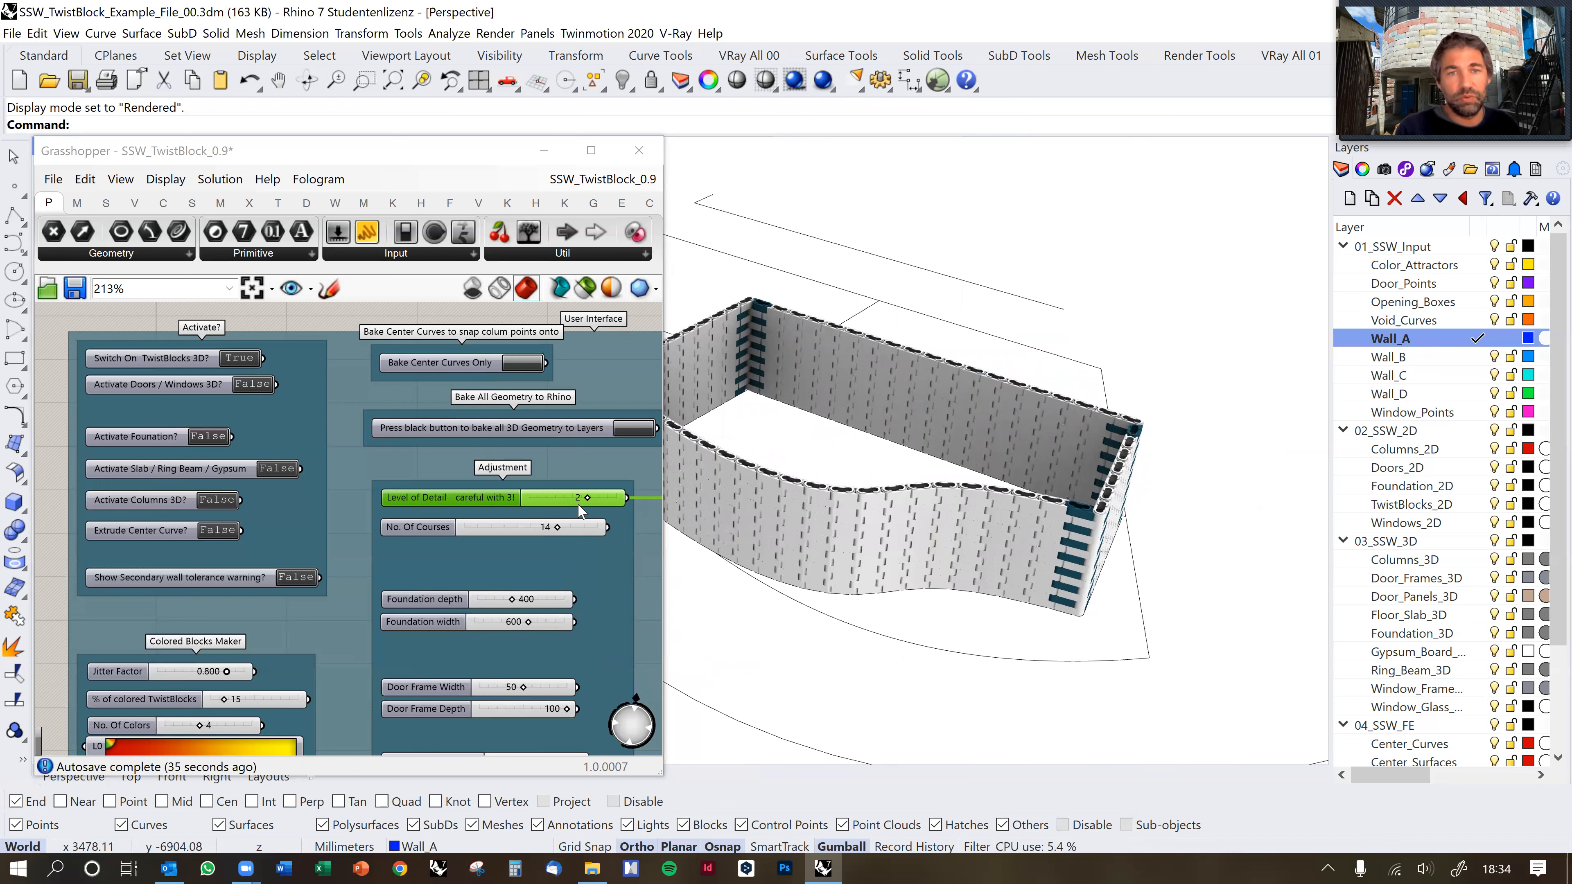
click(507, 321)
scroll(1021, 468, down, 3)
right_drag(1029, 475, 800, 480)
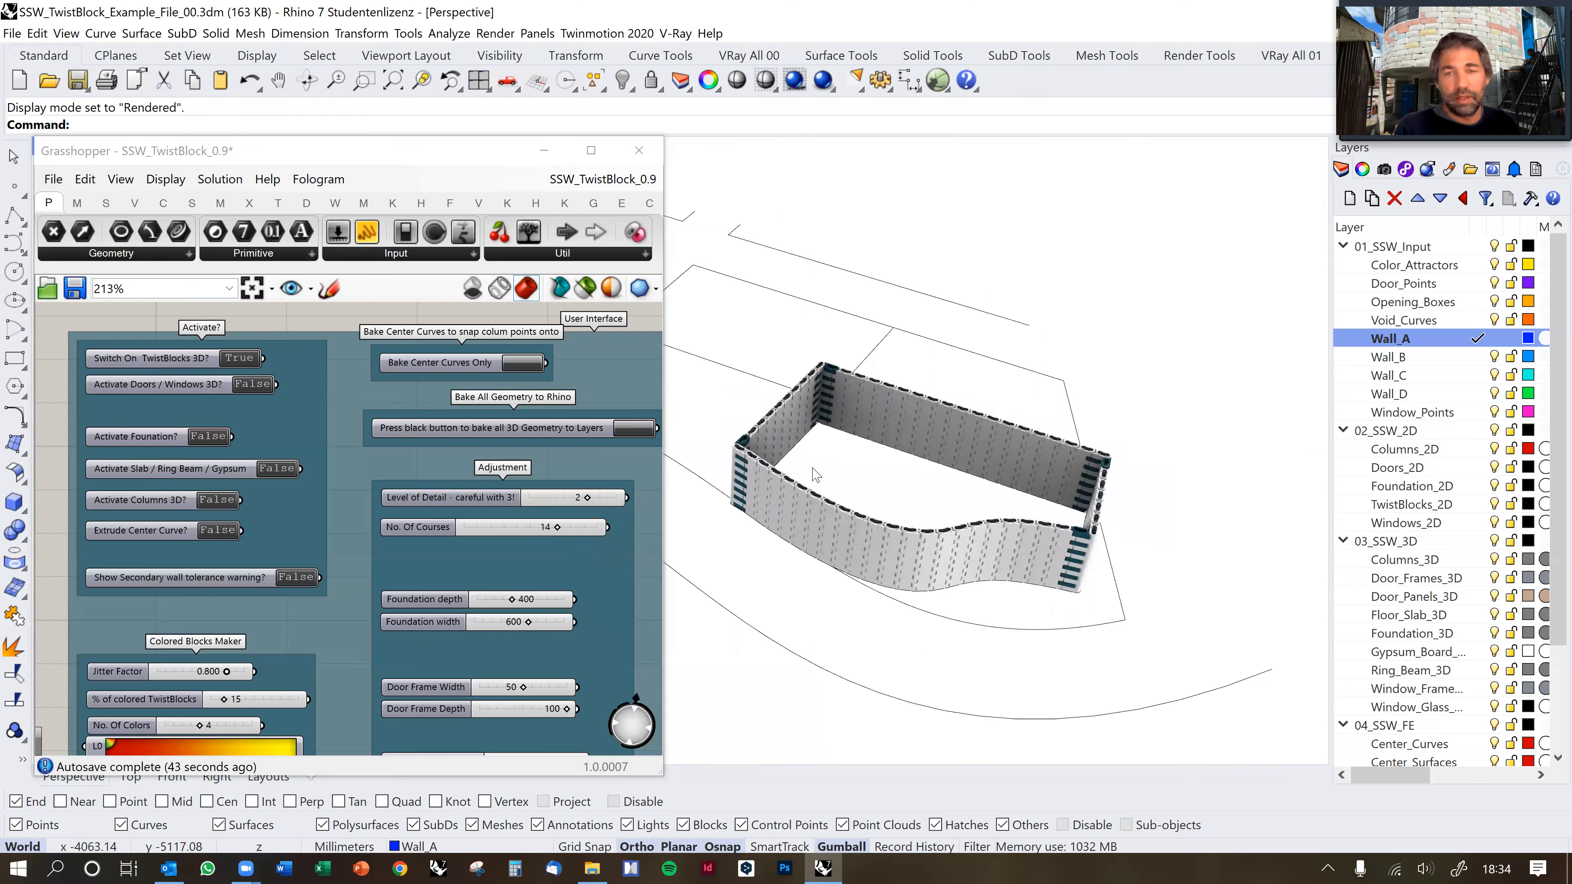
mouse_move(972, 500)
right_down()
mouse_move(1000, 490)
mouse_move(918, 529)
mouse_move(925, 503)
mouse_move(950, 509)
right_up()
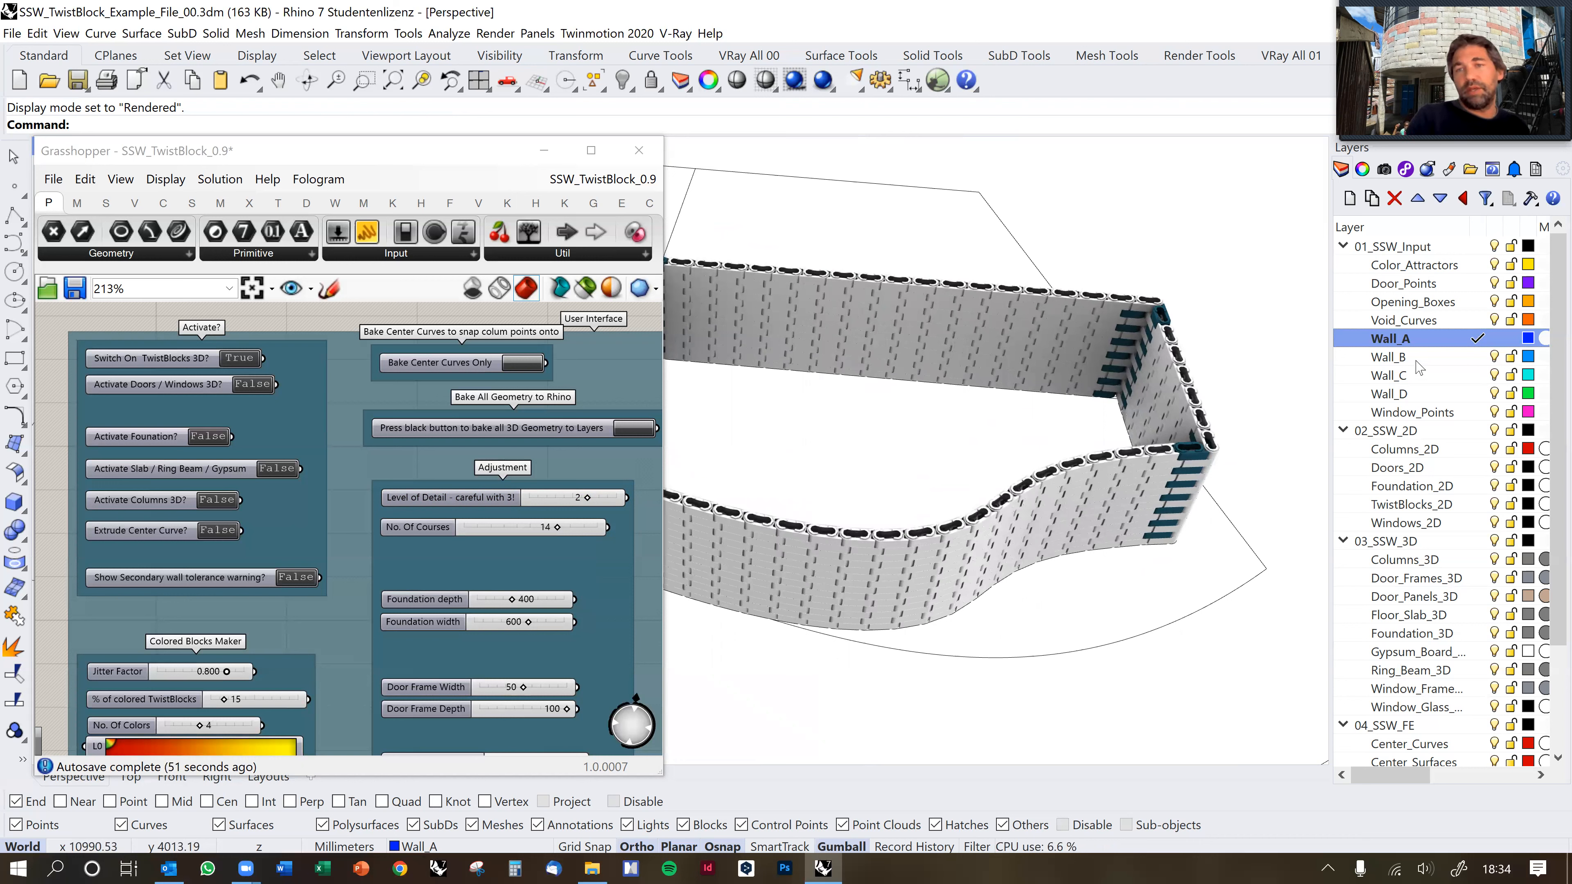
Highlight the Wall_B, Wall_A and Wall_C input layers in turn without changing the current layer.
click(1399, 357)
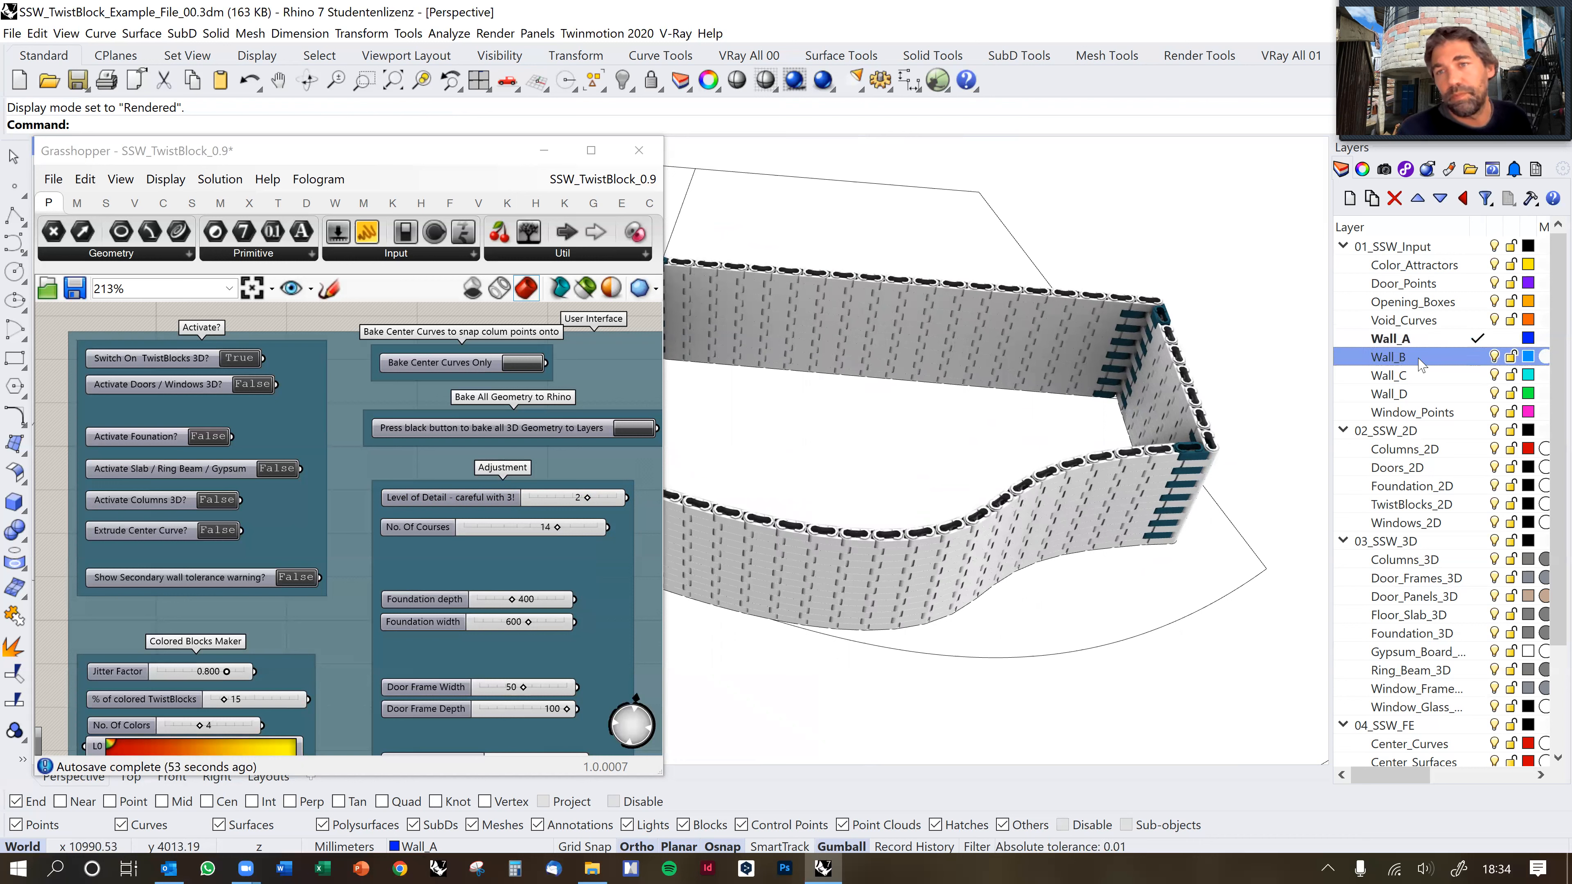
click(1420, 342)
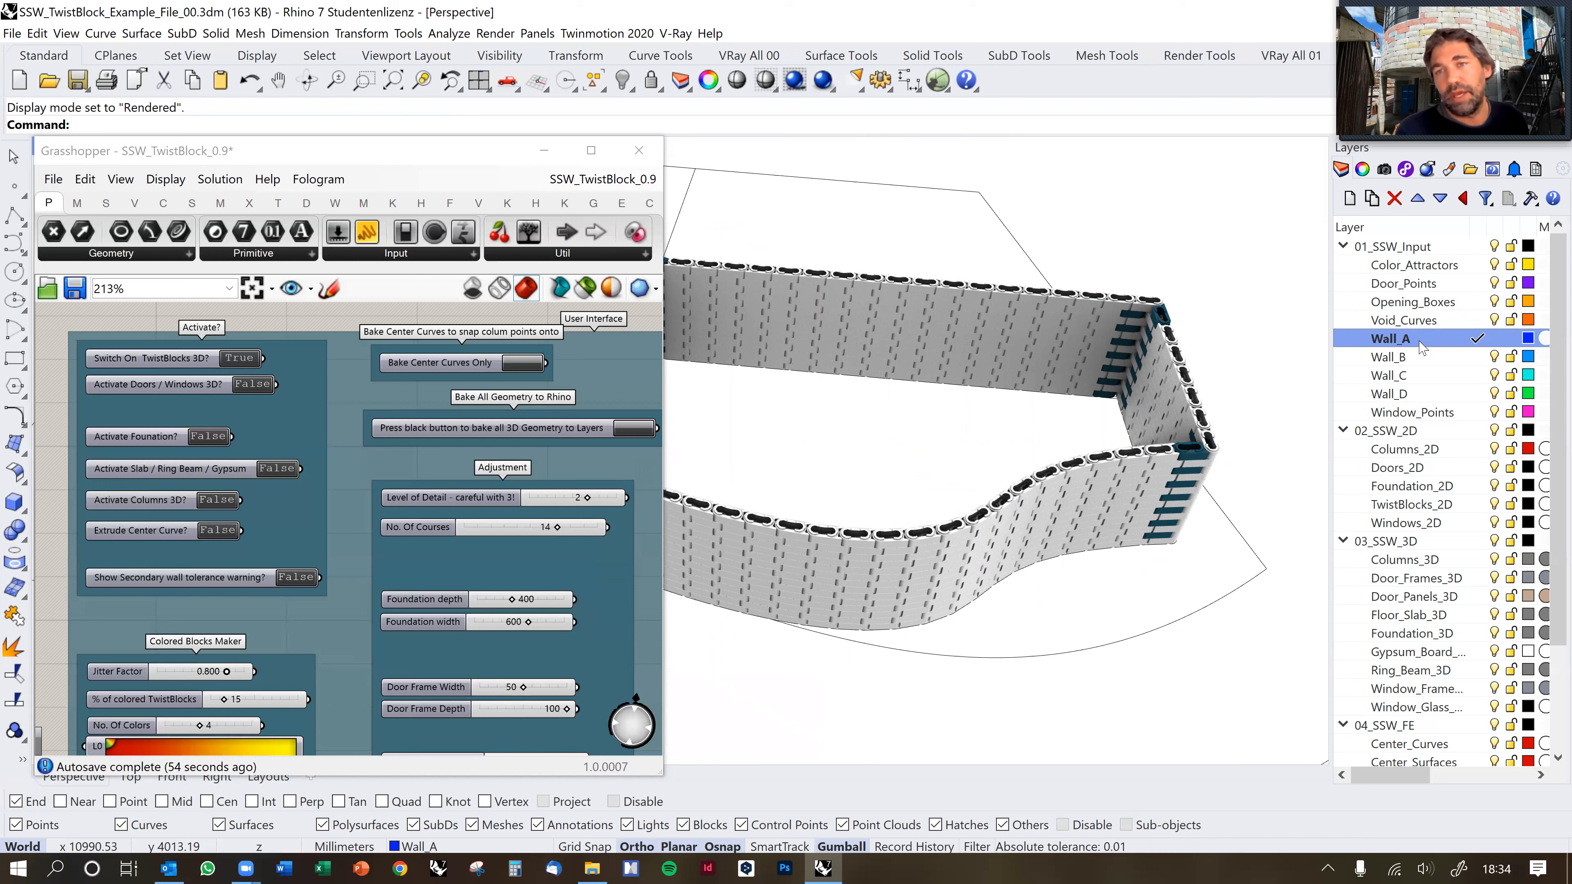
click(1423, 364)
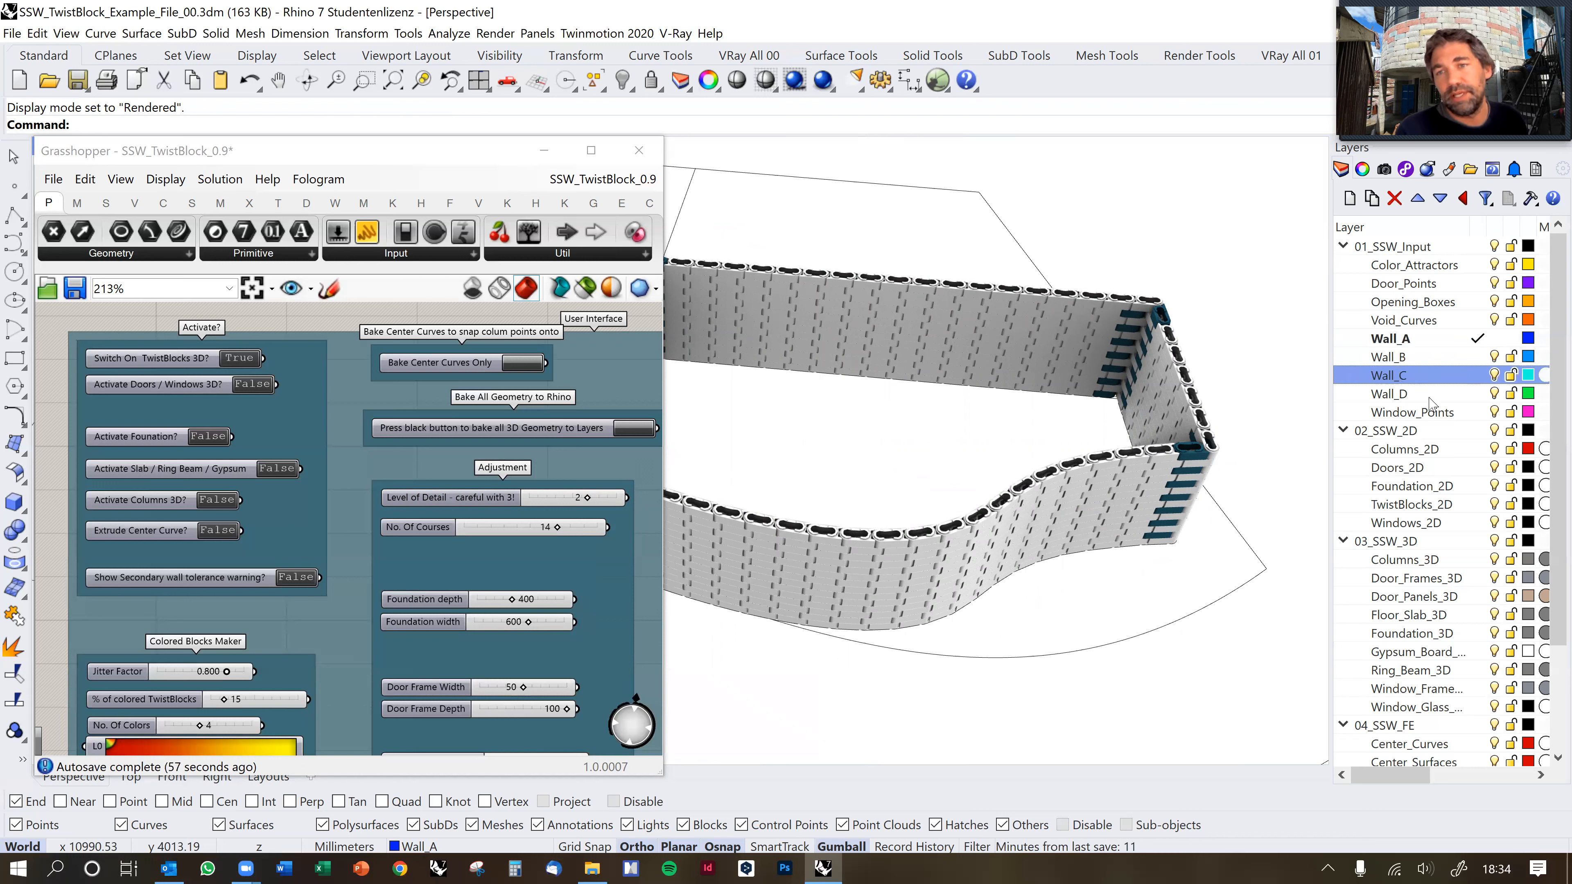
Make Wall_B the current layer and show the wall layout in the Top view.
click(1434, 395)
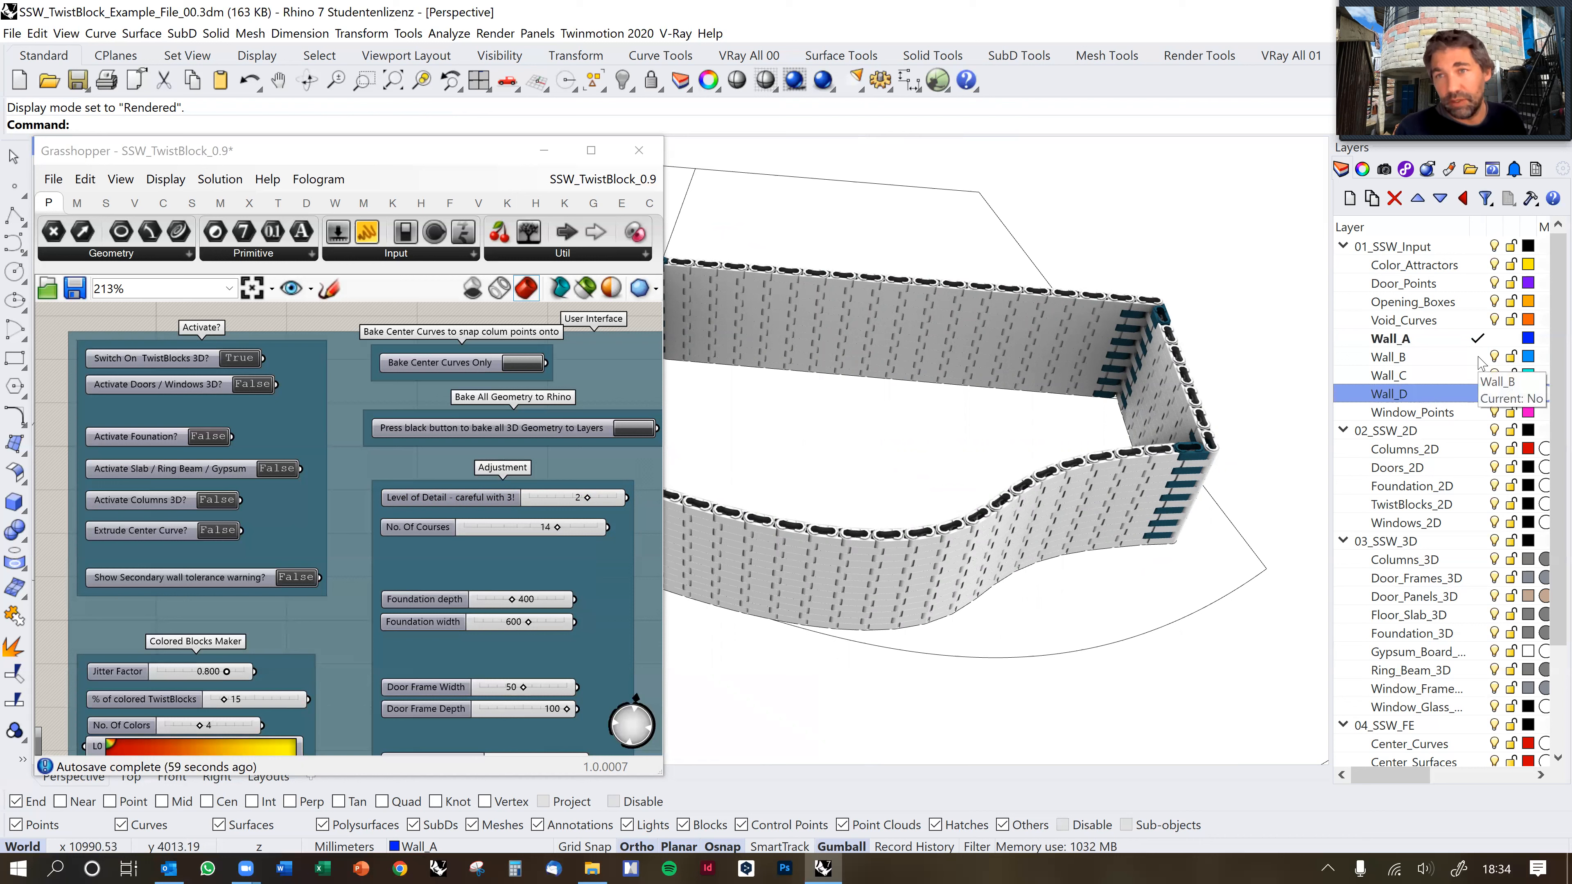
click(1434, 359)
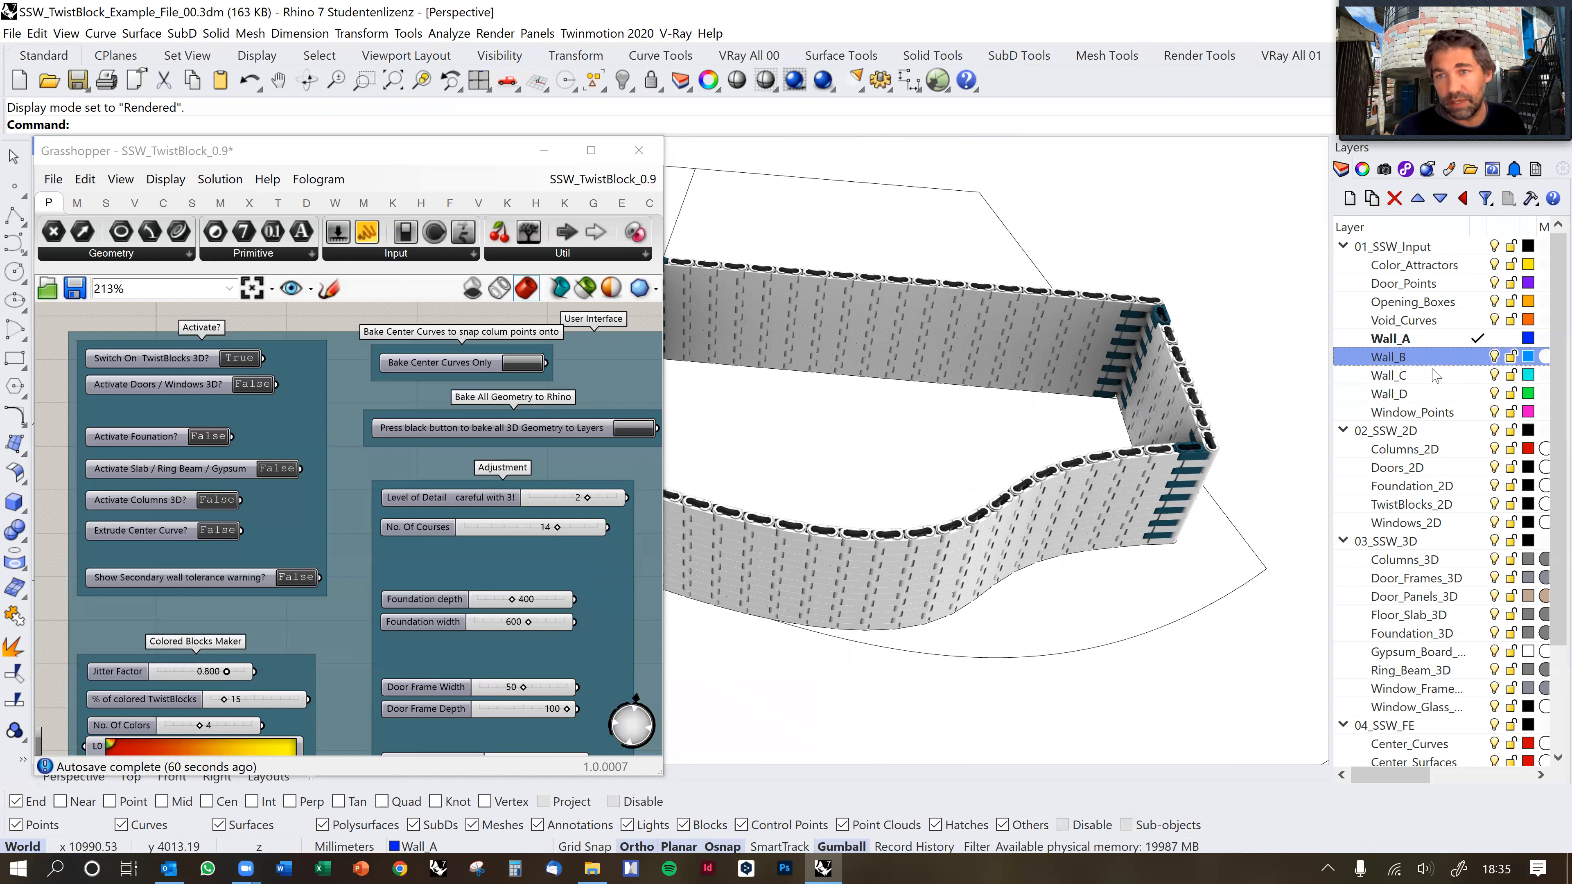
click(1477, 358)
mouse_move(1082, 507)
right_down()
mouse_move(1009, 551)
mouse_move(1065, 530)
right_up()
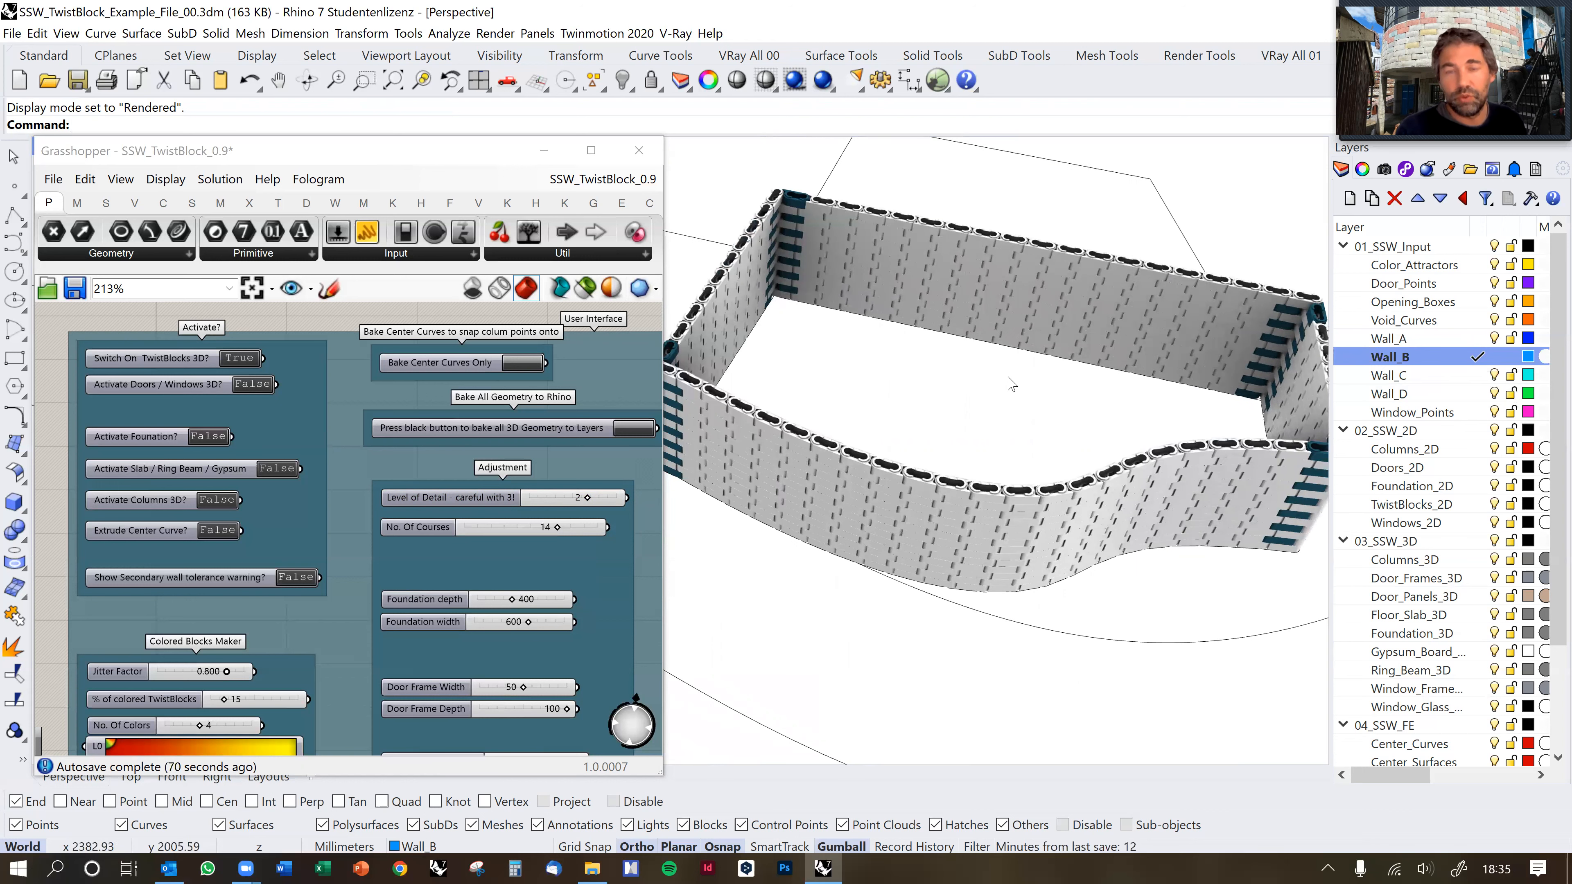
key(ctrl+F1)
right_drag(949, 468, 986, 411)
right_drag(1038, 531, 1008, 504)
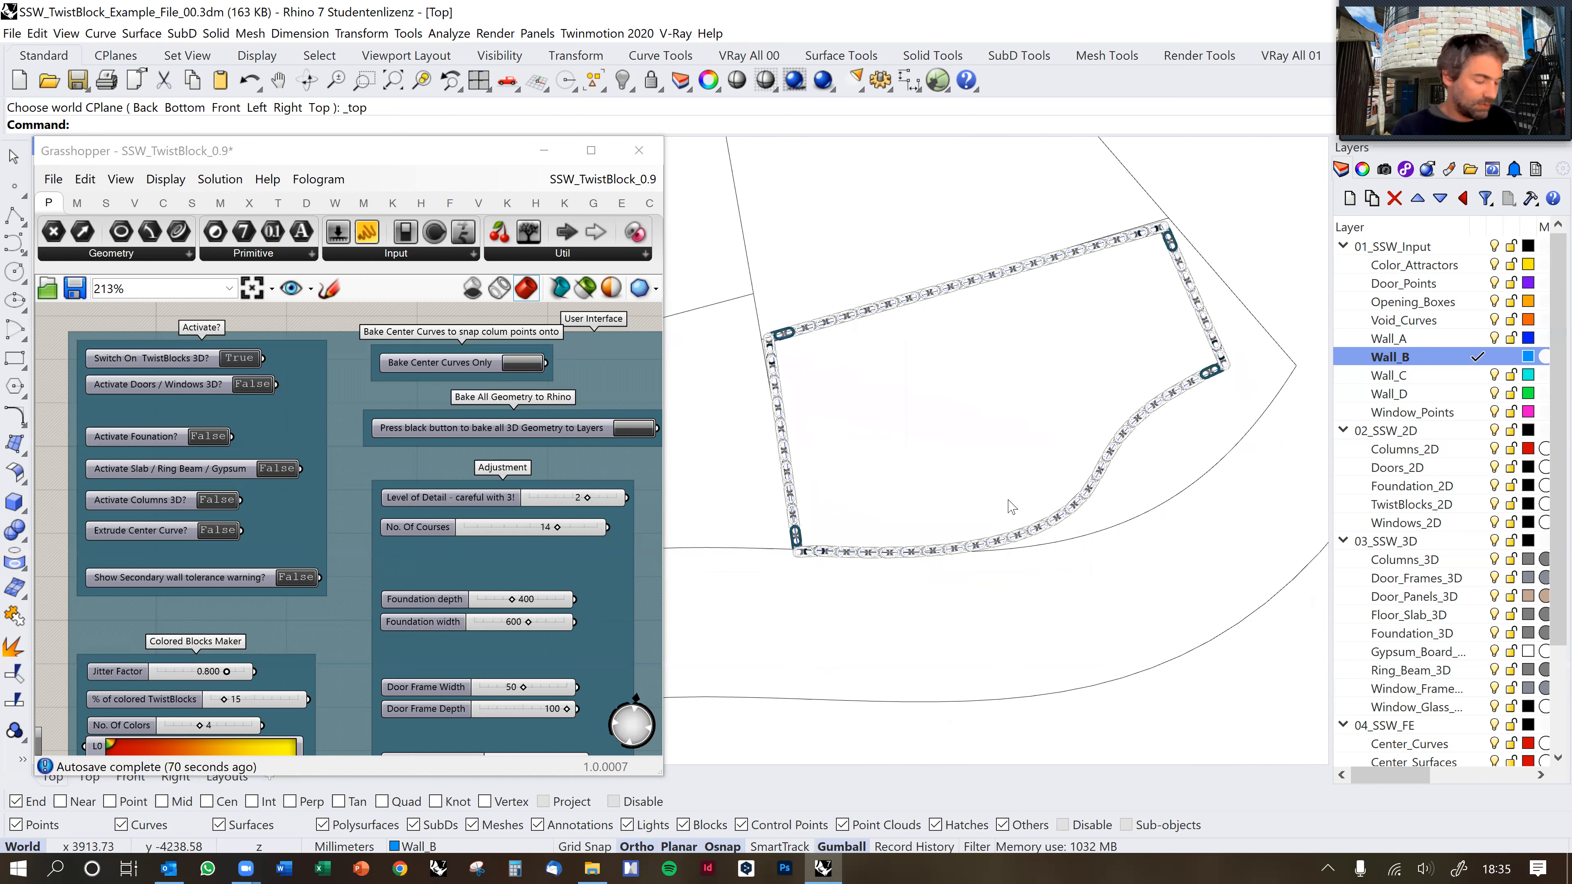
Enable the Near and Perp snaps and draw a straight partition polyline about 5900 mm long from the curved wall to the opposite straight wall.
text(polyline)
key(Return)
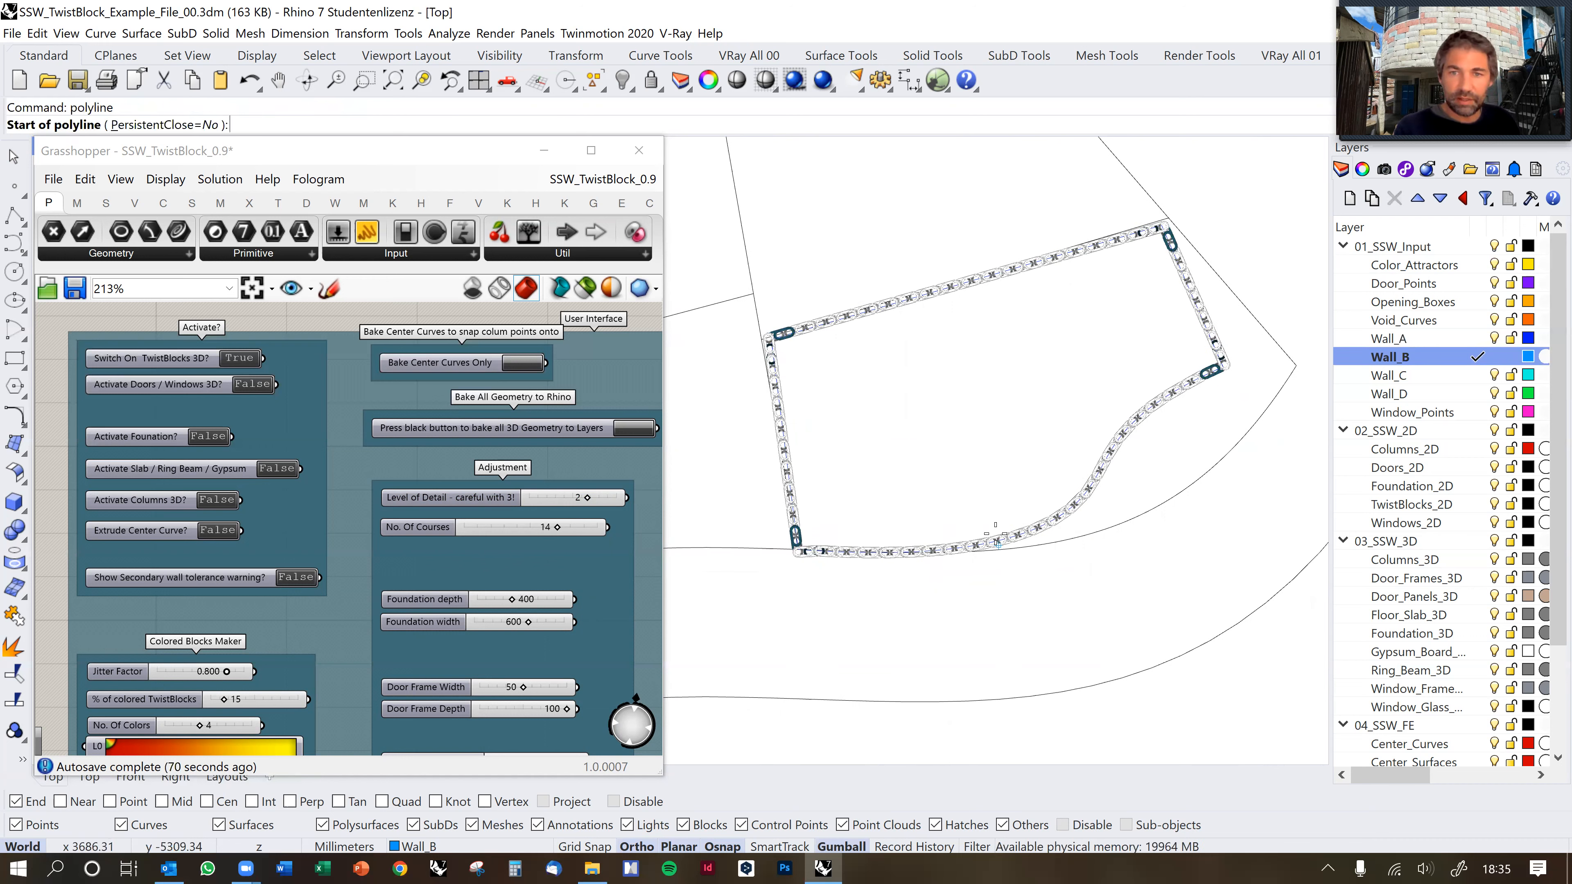
click(77, 804)
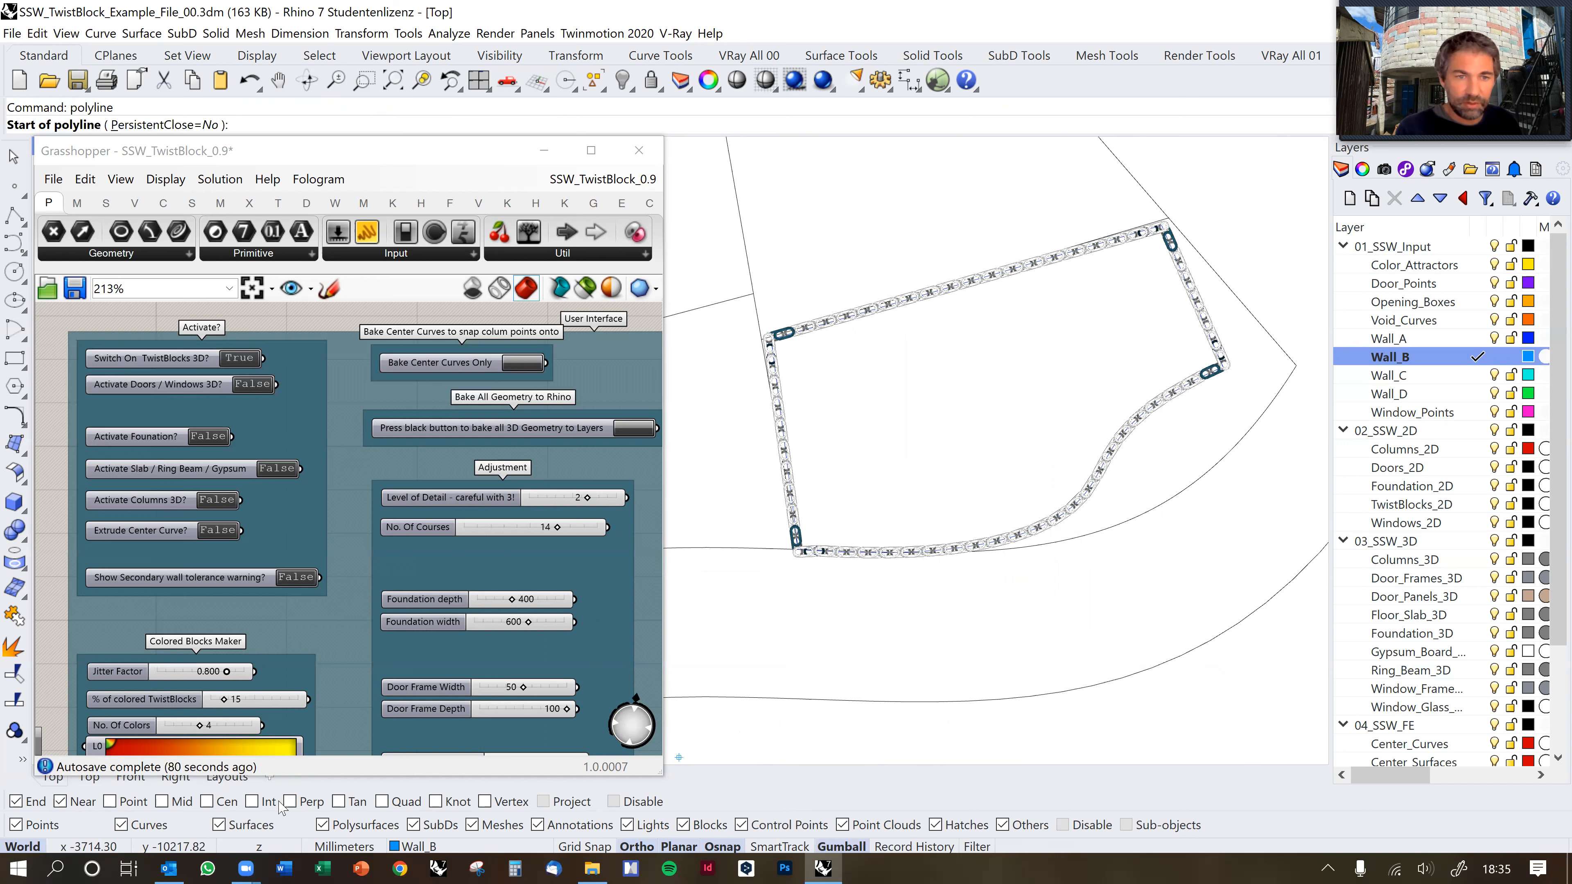
click(303, 804)
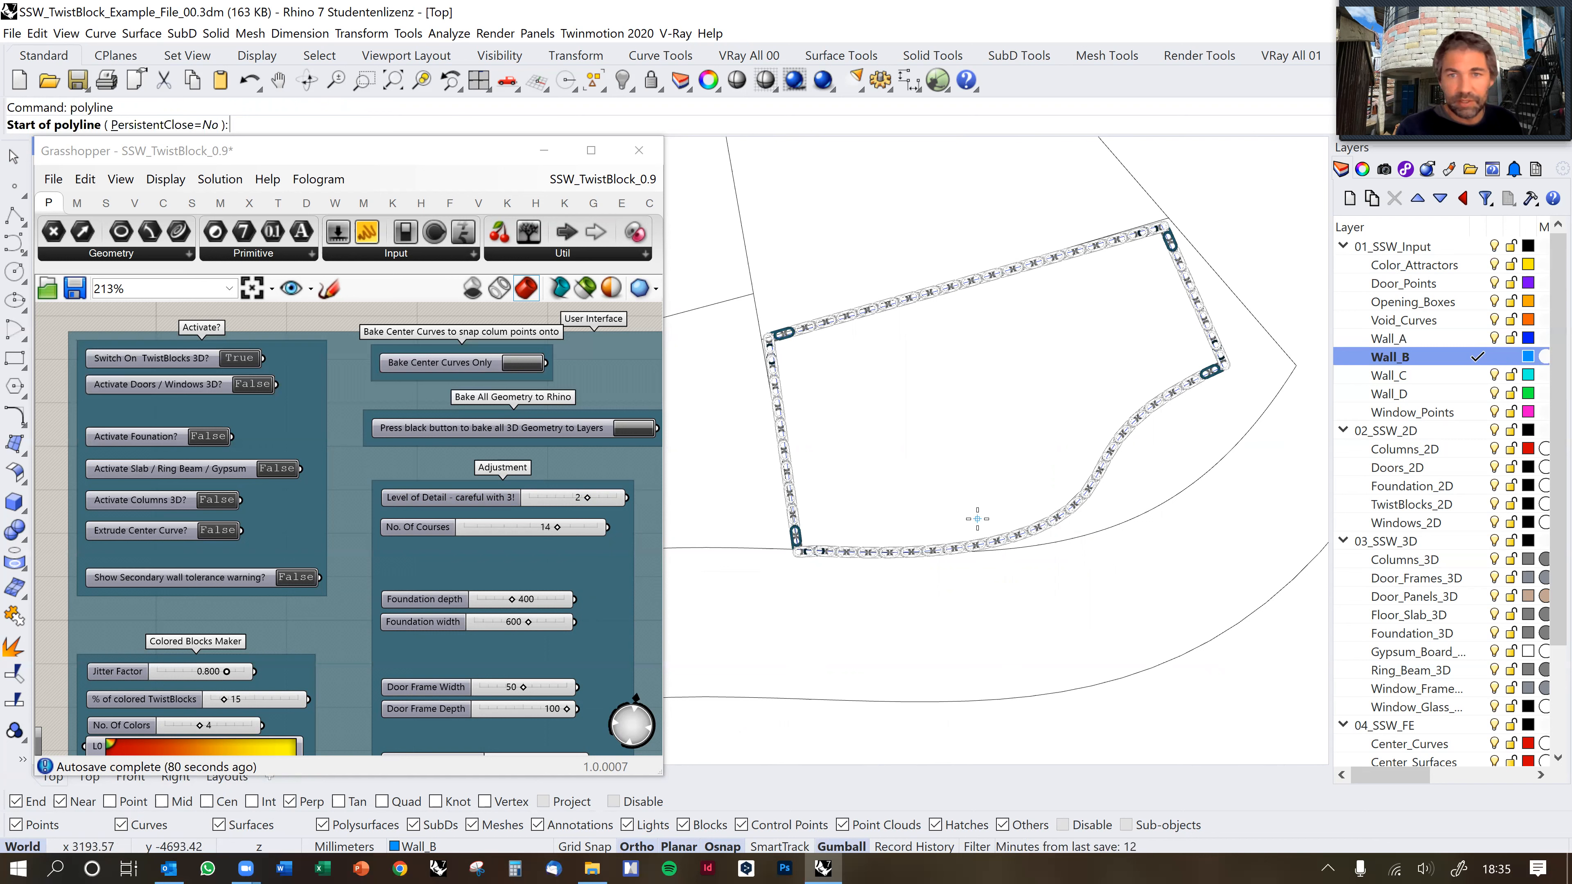
click(967, 545)
key(F8)
key(F8)
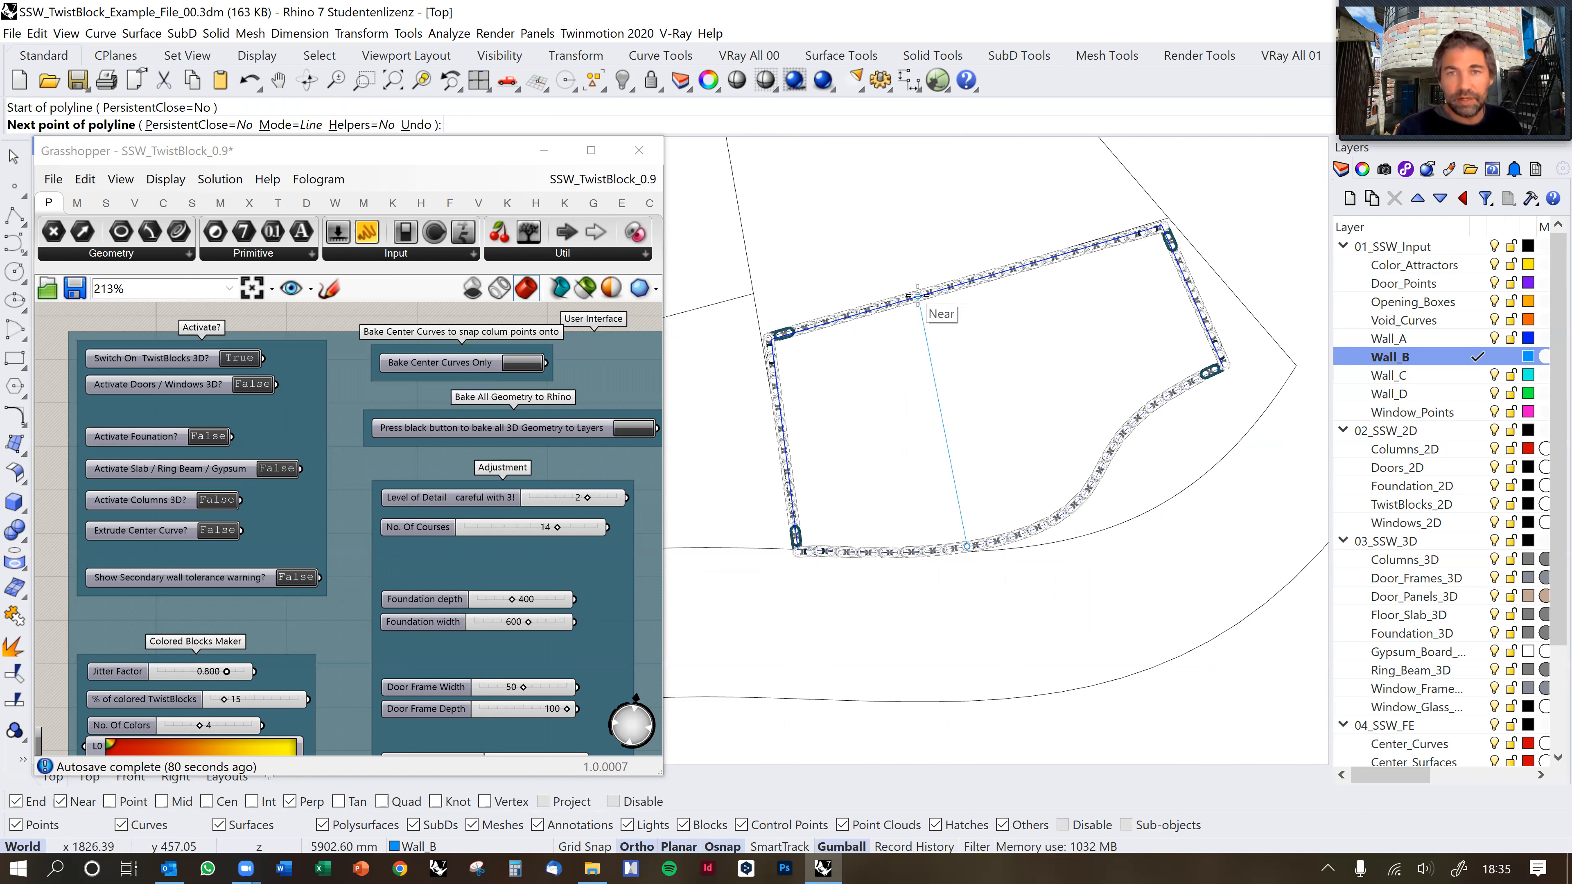
click(918, 296)
ctrl+shift+right_drag(976, 352, 915, 325)
ctrl+shift+right_drag(960, 411, 937, 421)
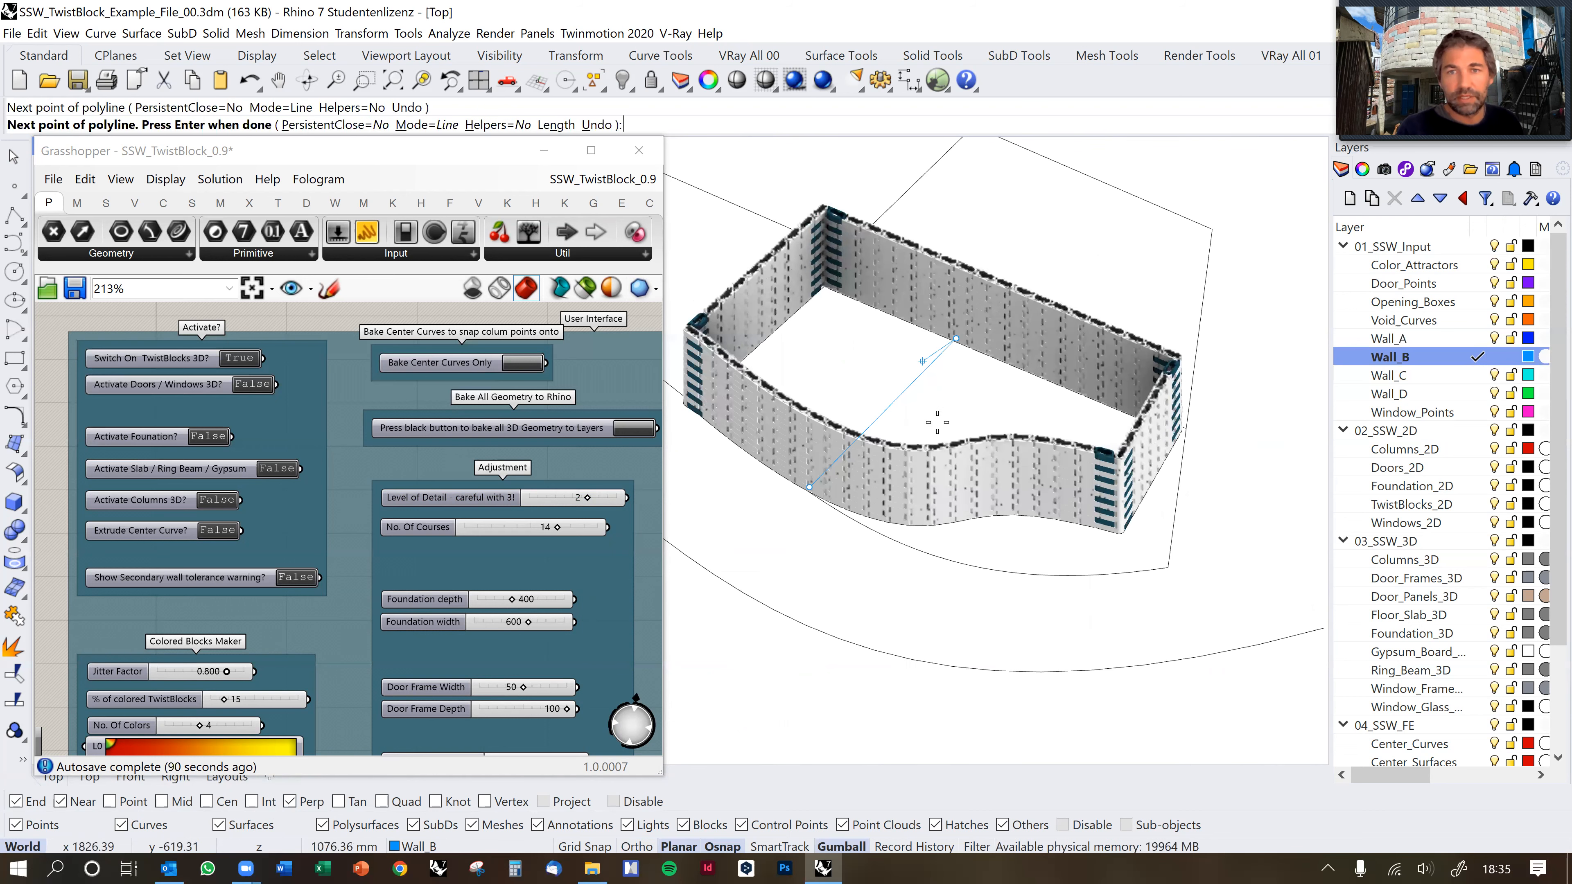
right_click(937, 395)
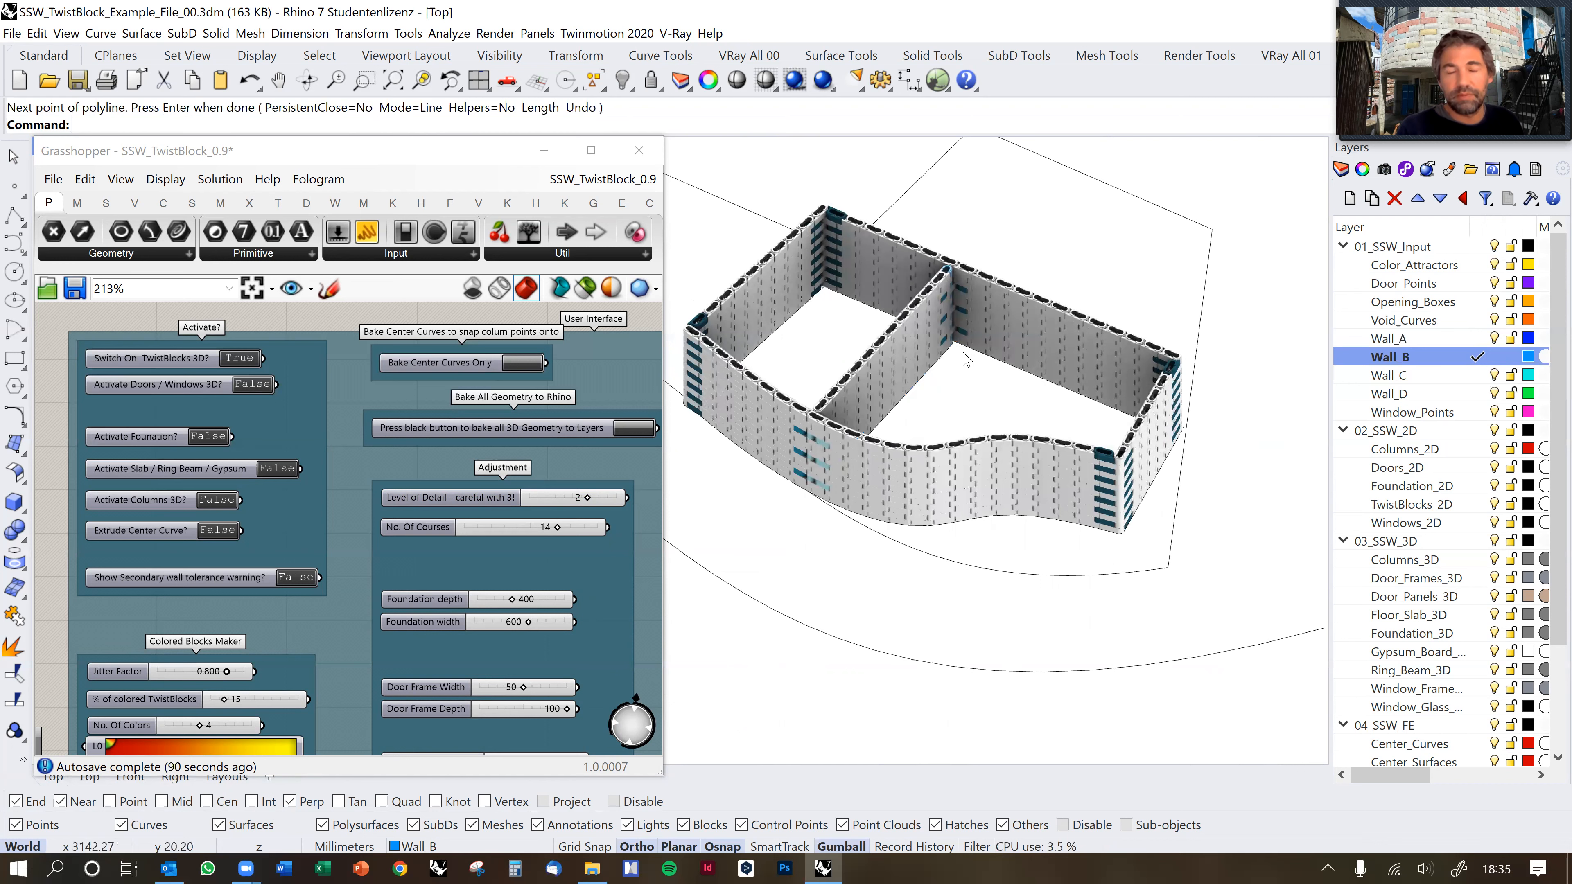
Examine up close how the Wall_B partition's TwistBlocks interlock with the straight outer wall at the T-junction.
scroll(947, 315, up, 8)
right_drag(963, 283, 1084, 340)
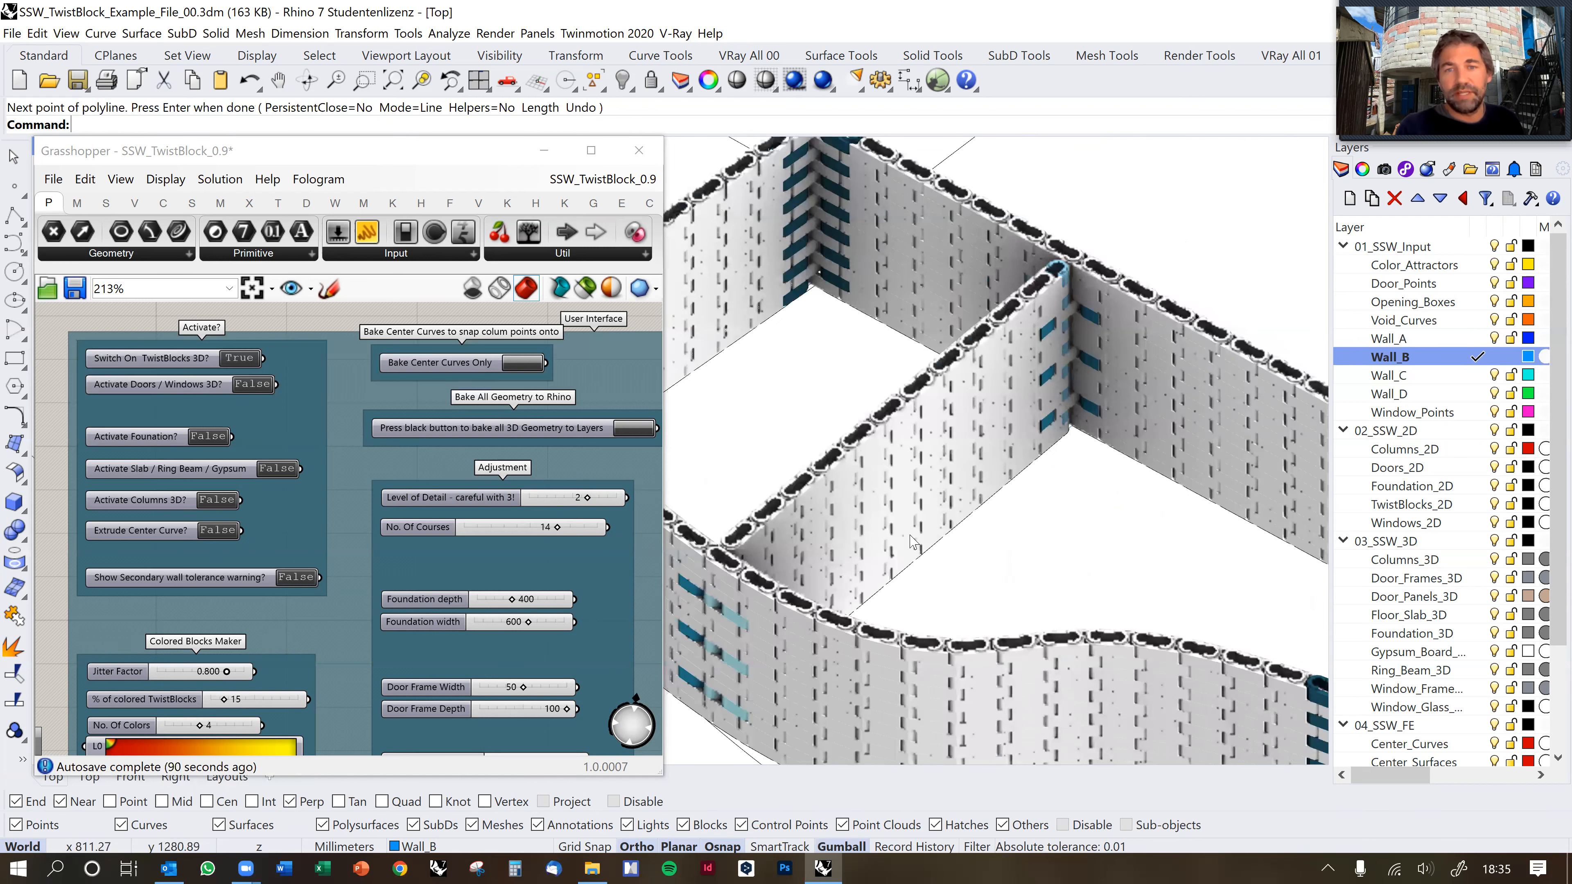
scroll(824, 573, up, 1)
scroll(1119, 288, up, 1)
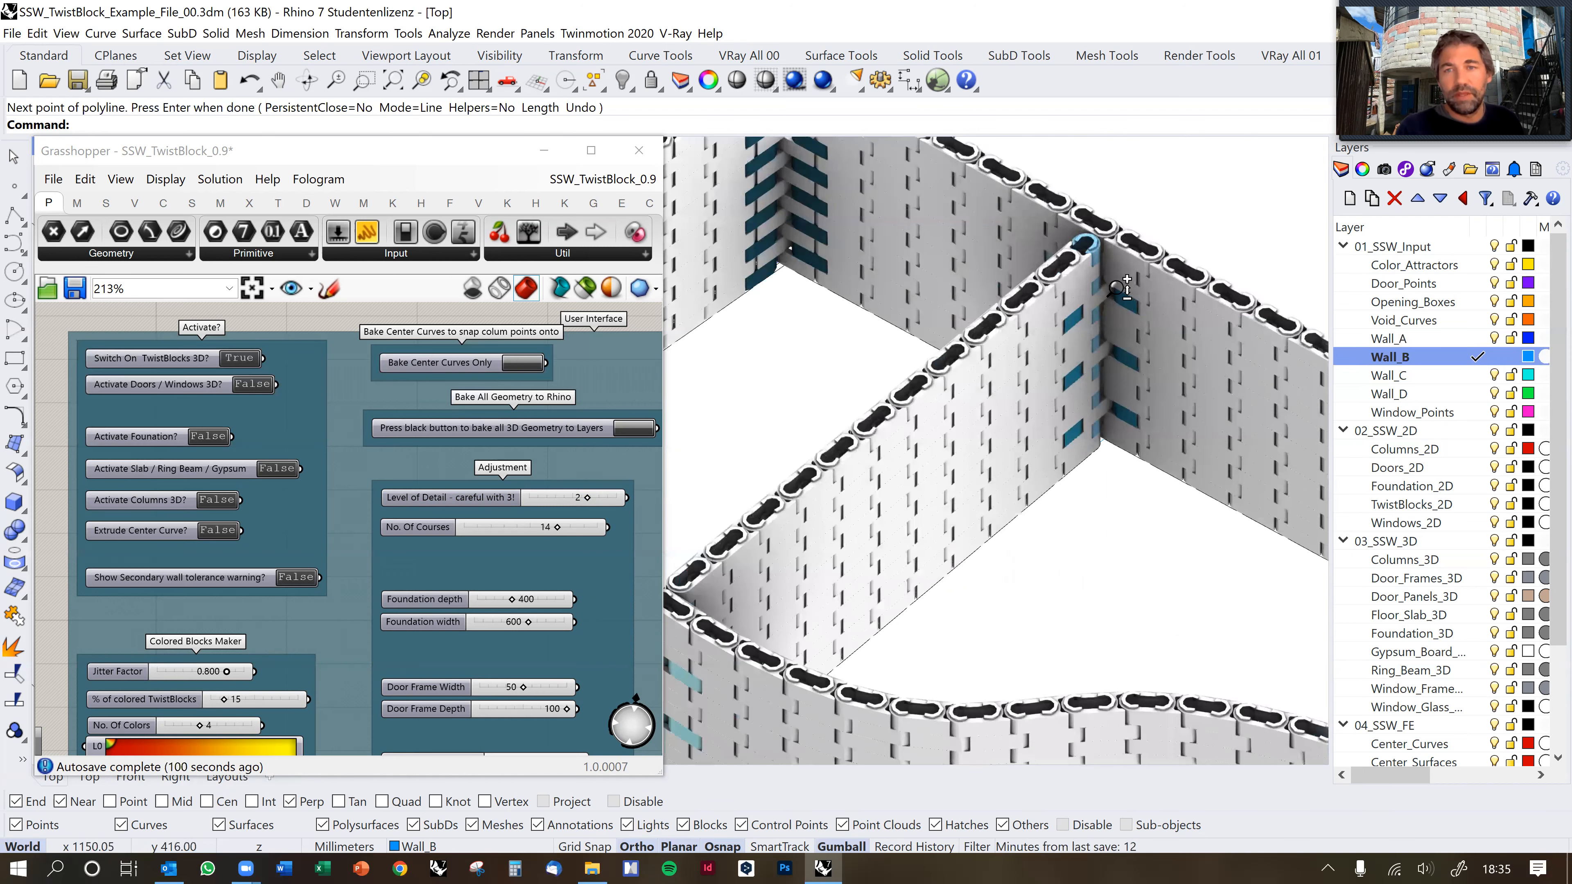
scroll(1117, 278, up, 1)
scroll(1083, 288, up, 1)
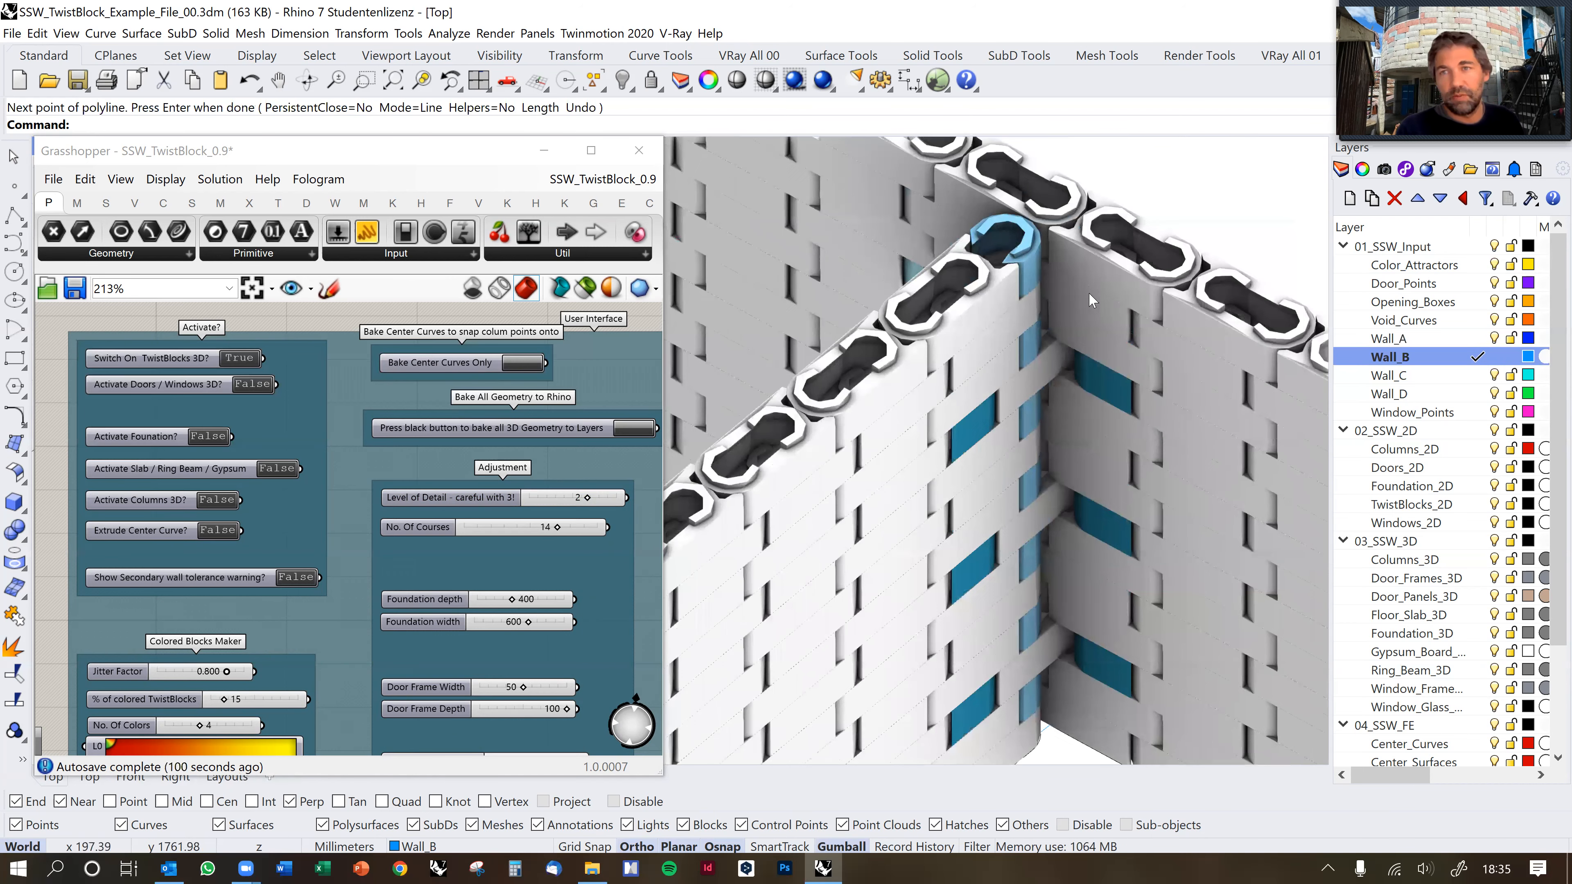
scroll(1088, 320, down, 2)
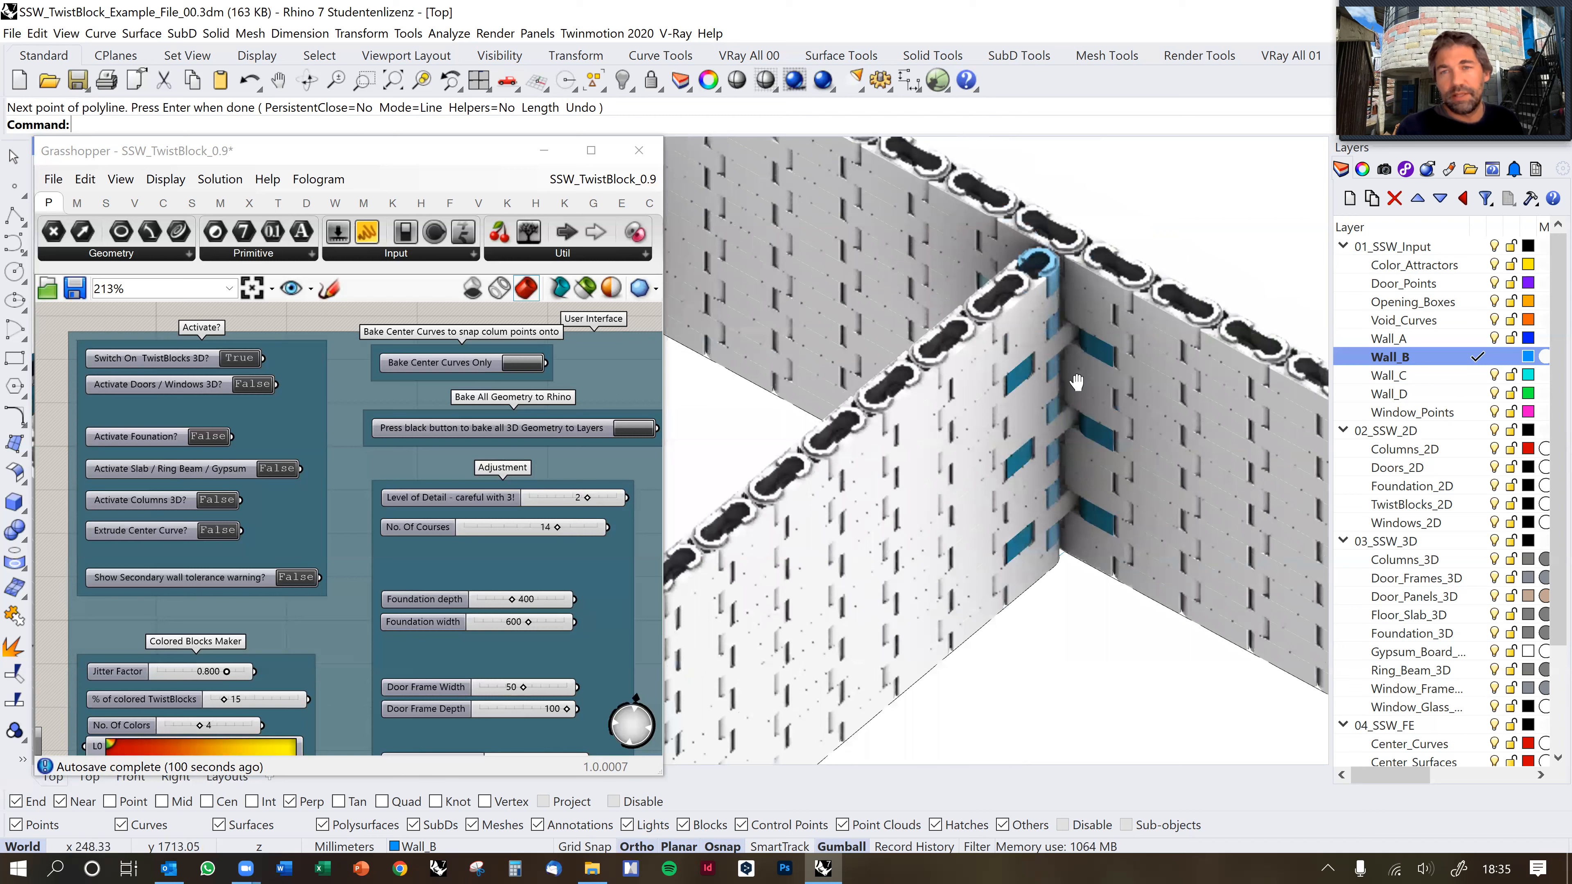
right_drag(1077, 382, 1104, 314)
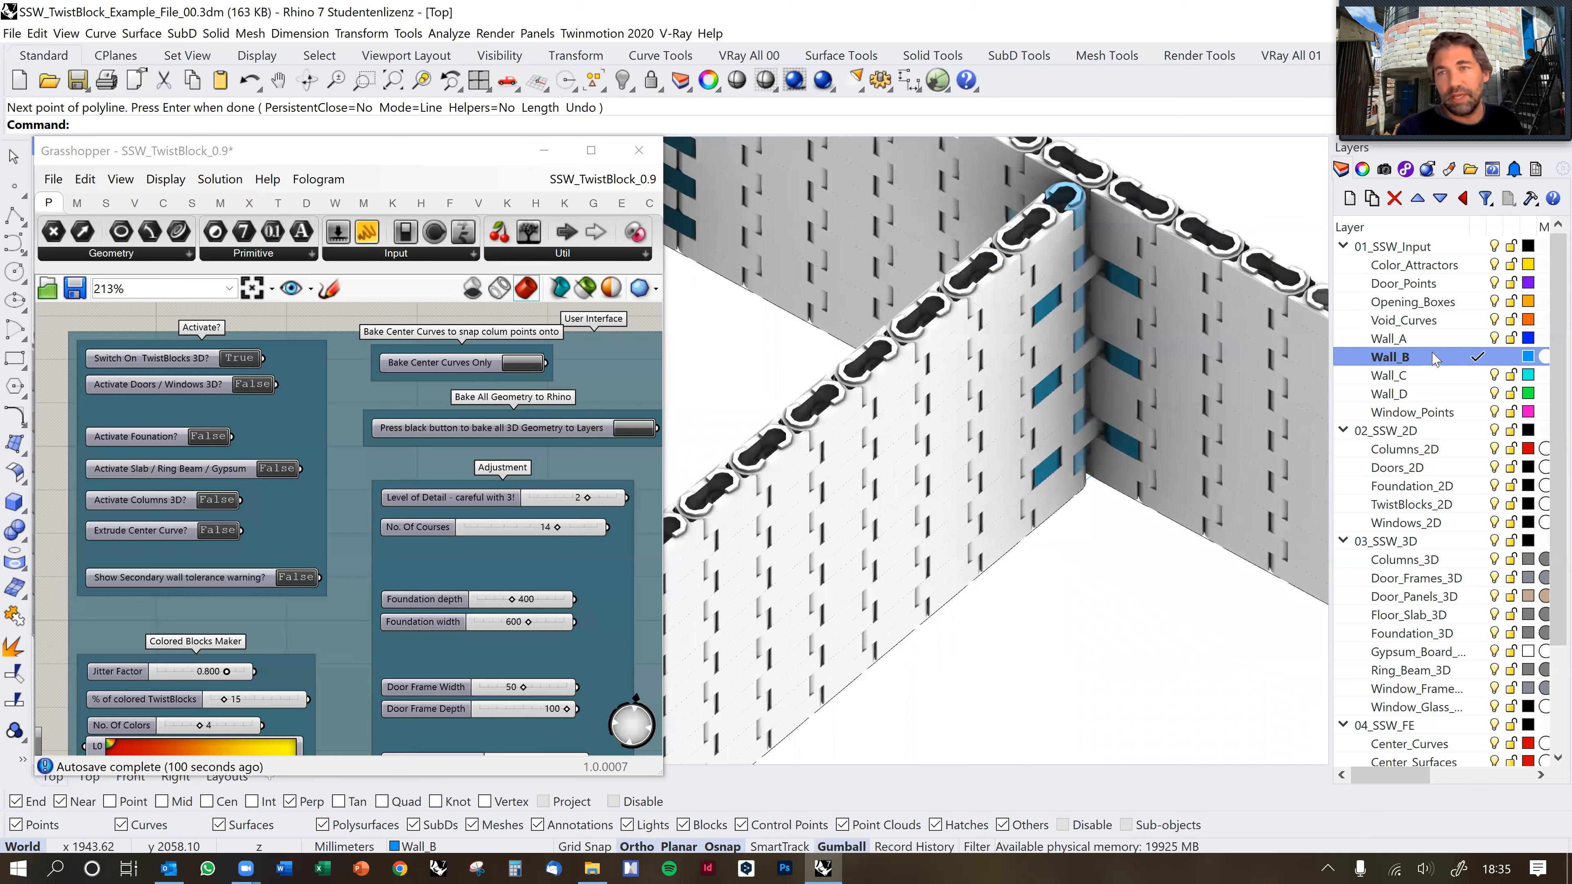
Highlight the Wall_A layer, select the partition curve and the straight outer wall's curves to compare them, and review the partition's junctions.
click(1430, 340)
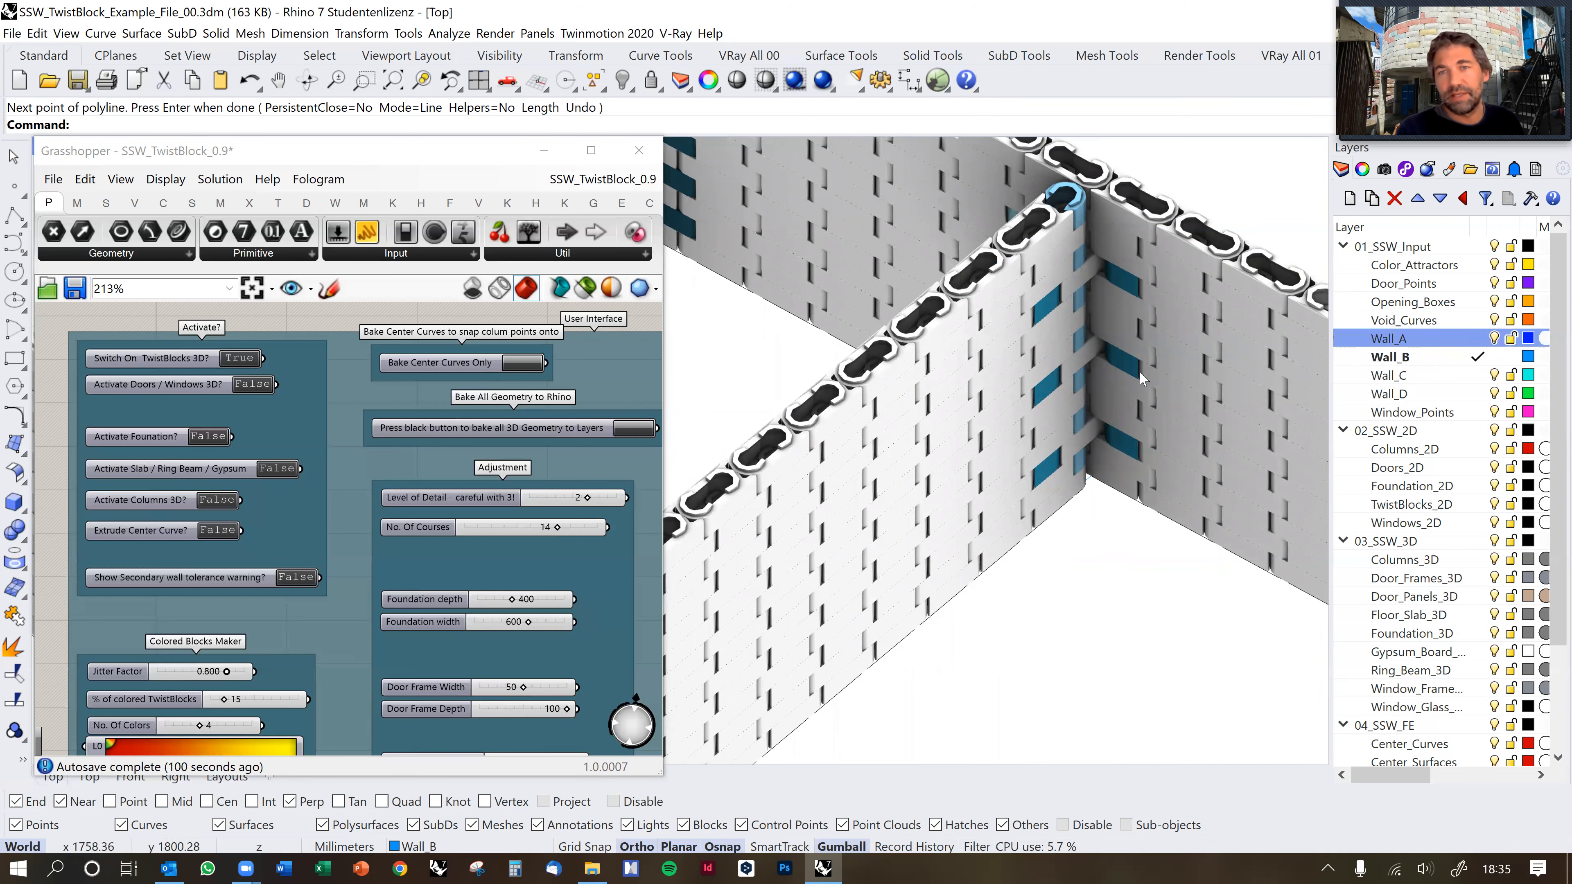
click(1075, 593)
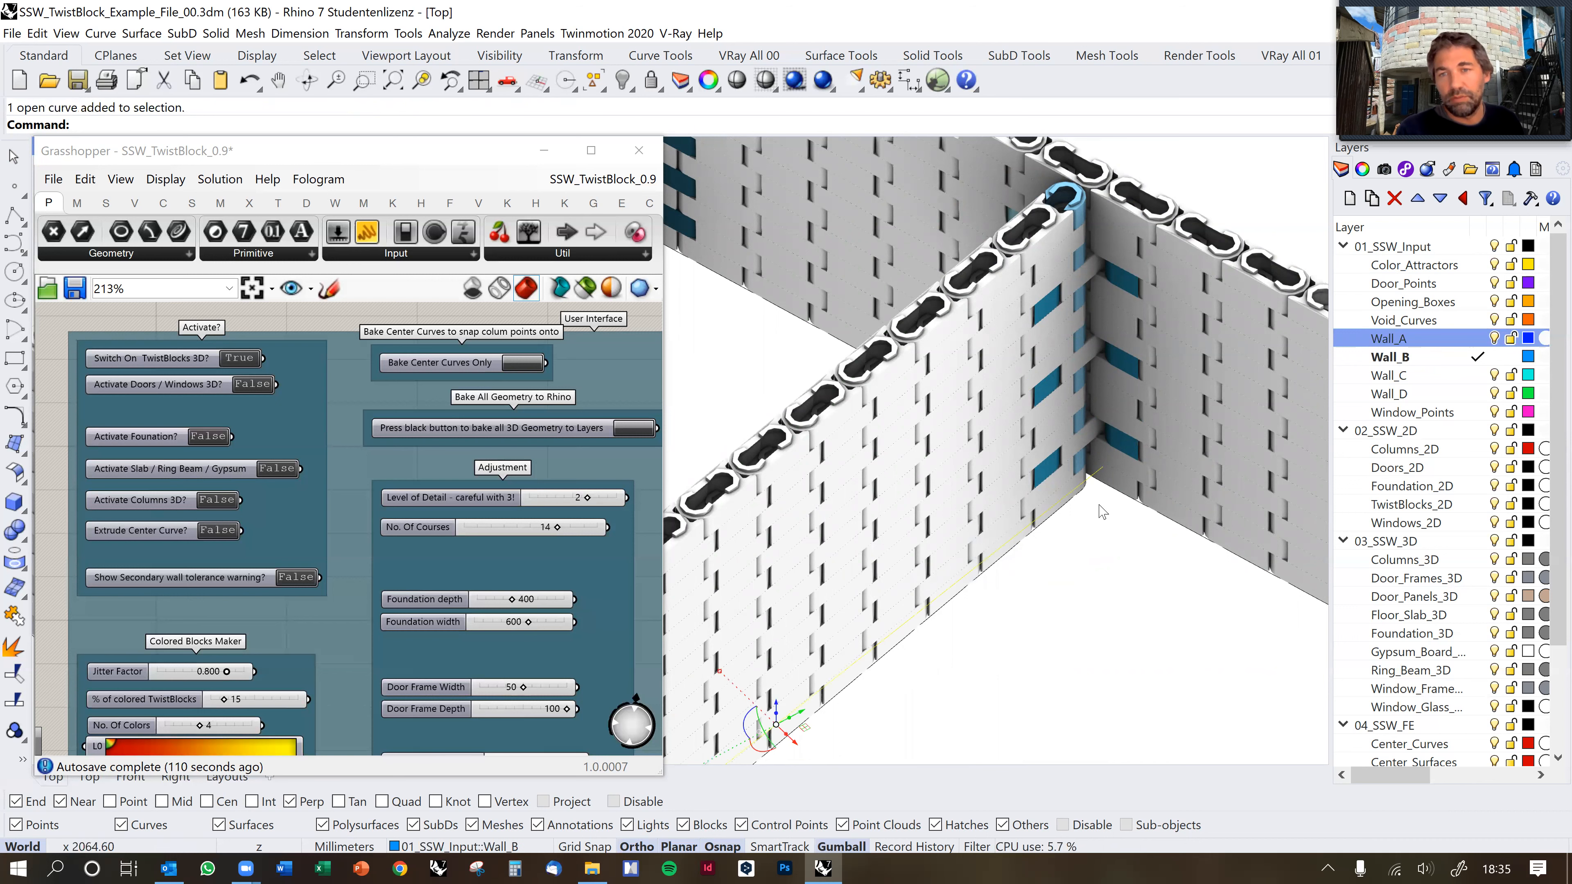
drag(1195, 599, 1152, 495)
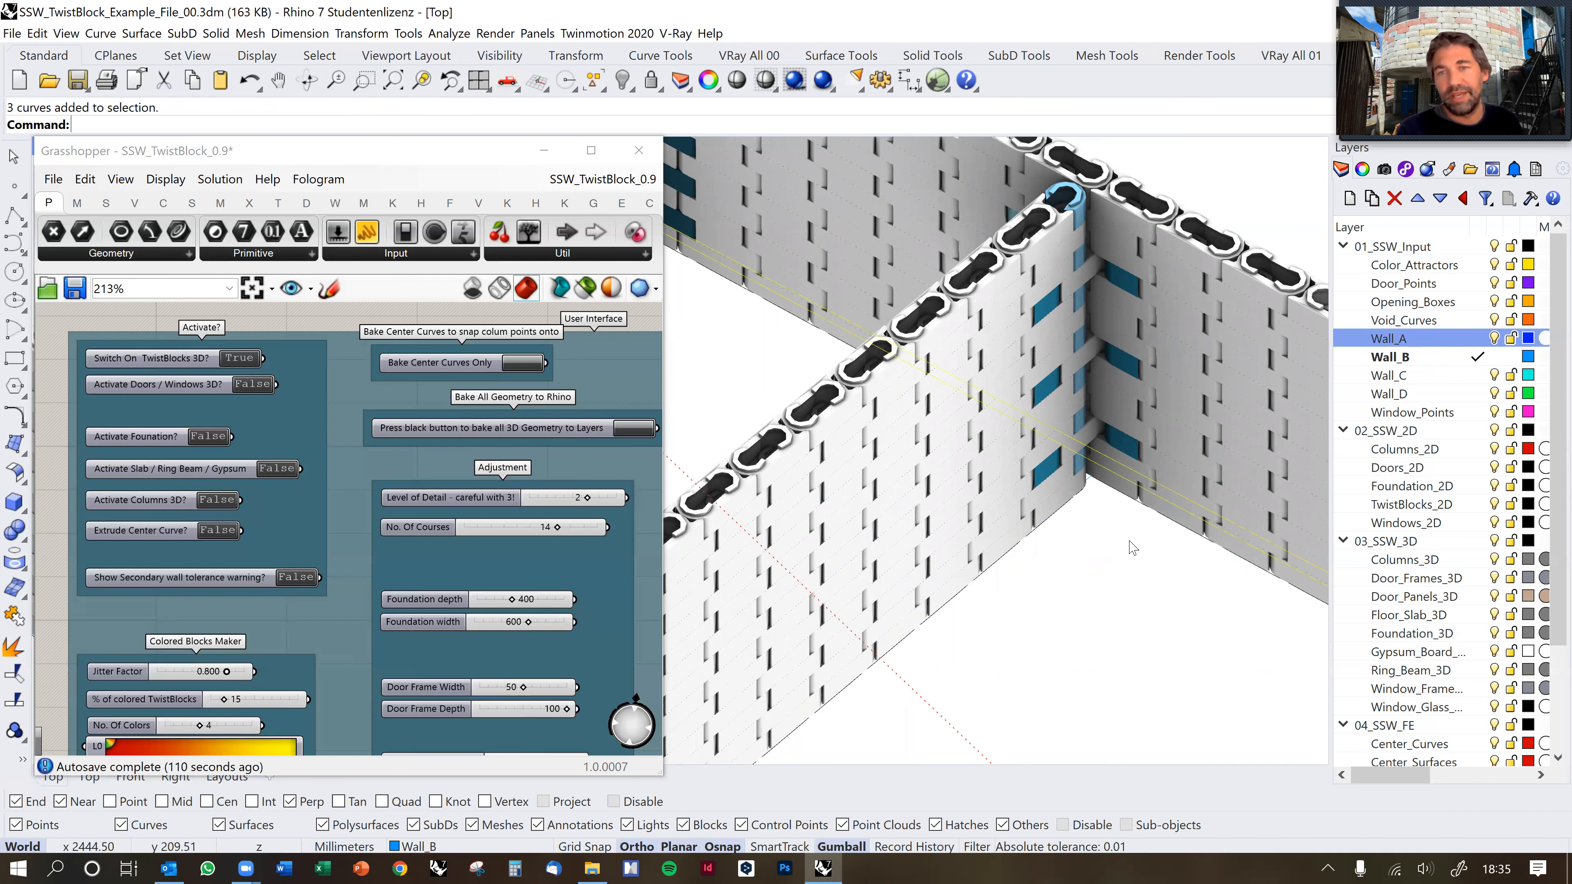
scroll(1128, 506, up, 3)
scroll(1167, 447, down, 2)
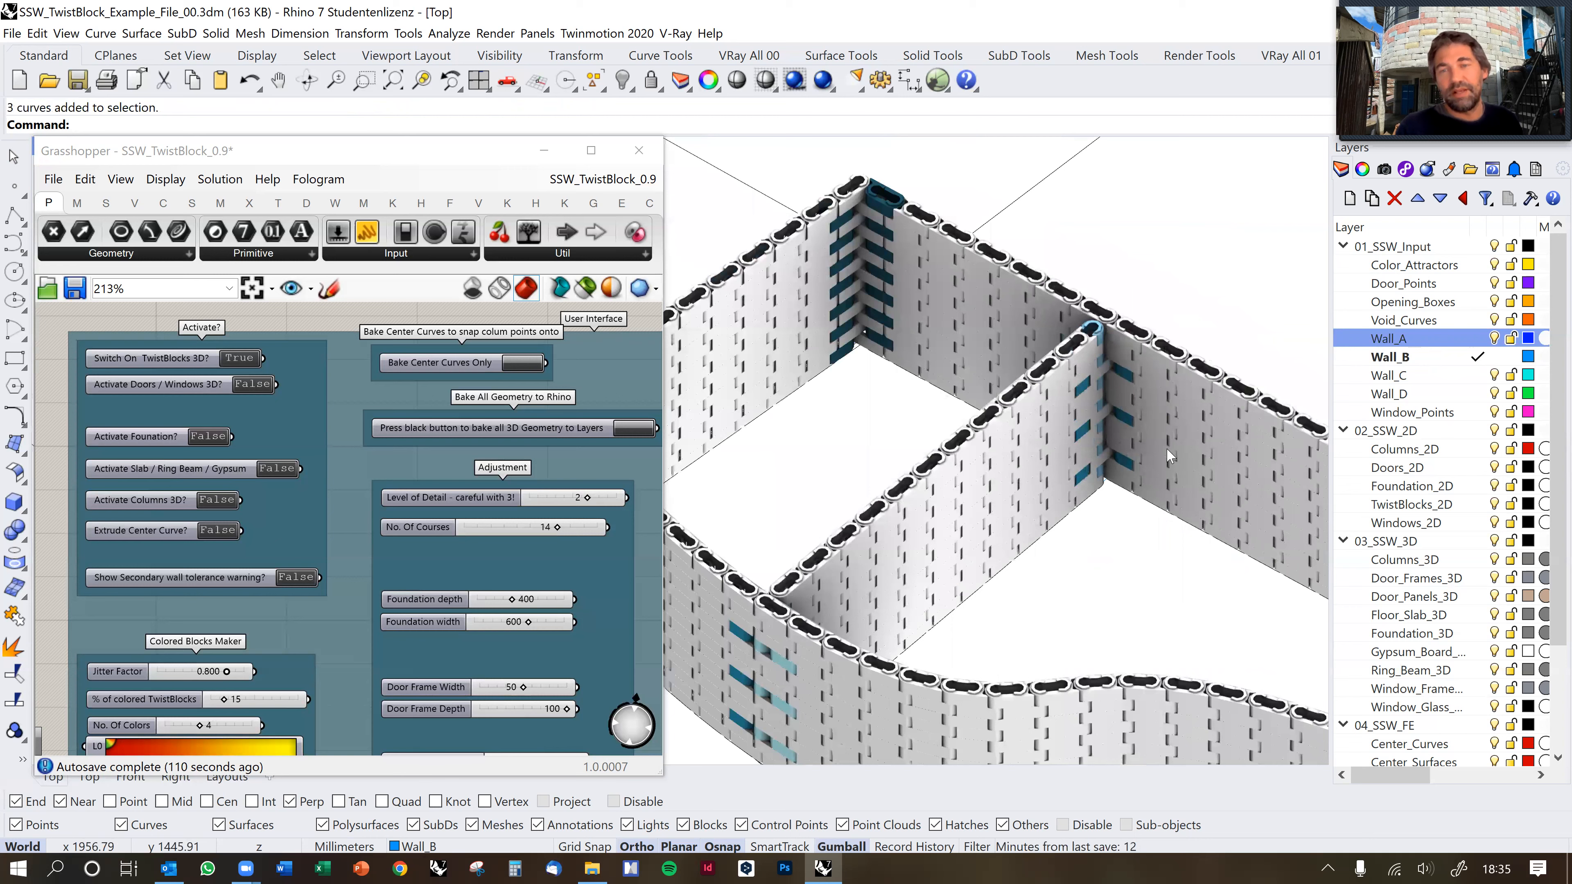
scroll(1171, 422, down, 1)
right_drag(1136, 453, 1059, 514)
right_drag(1059, 514, 1079, 455)
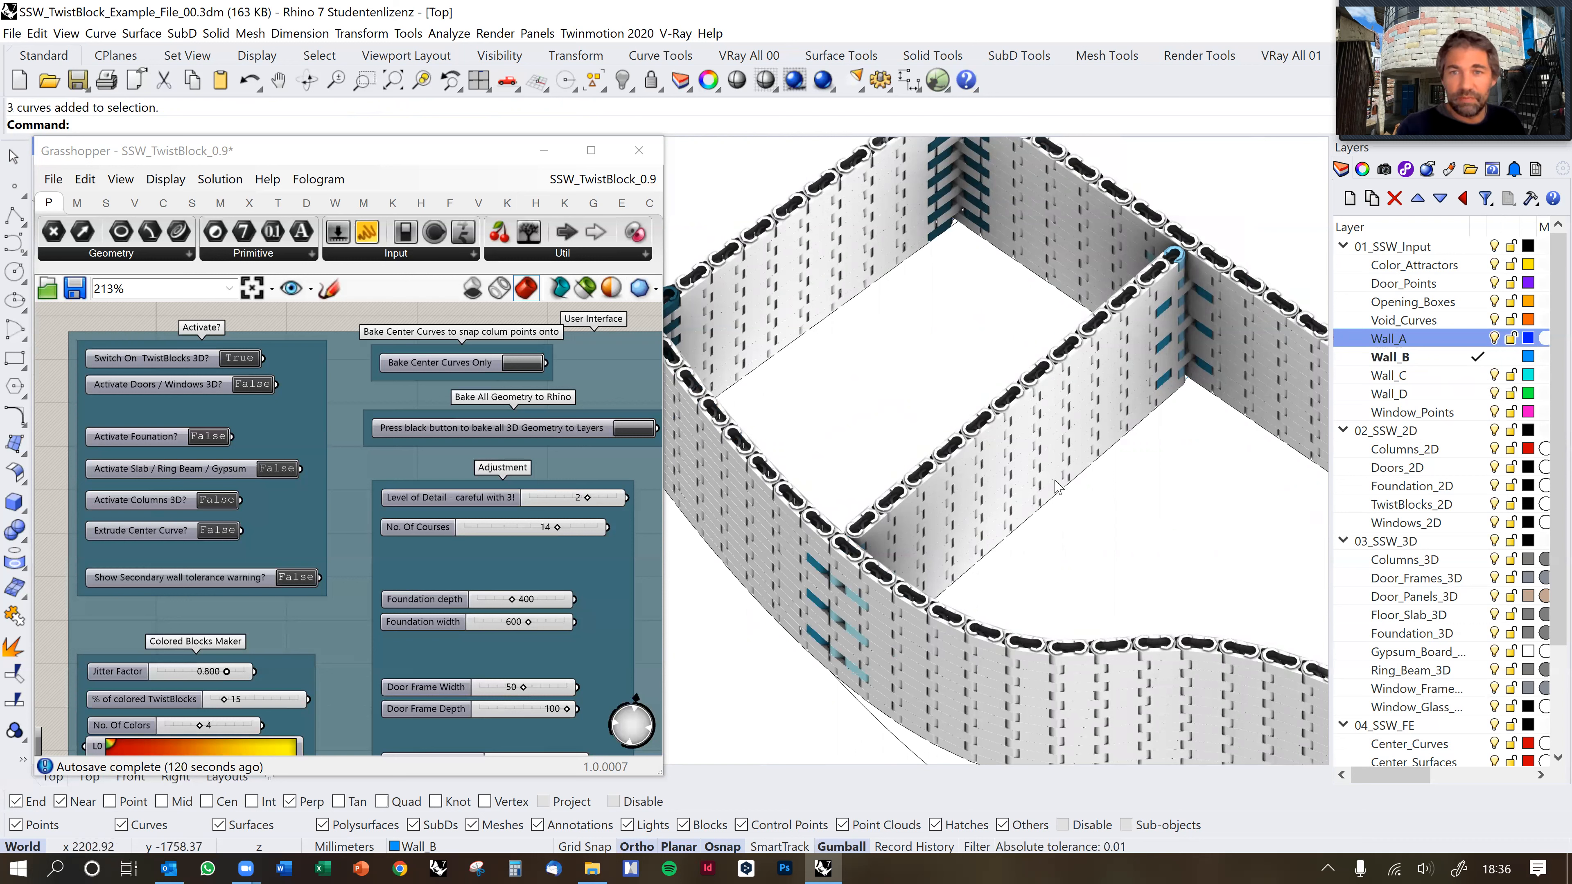
Make Wall_C the current layer and draw a polyline about 3670 mm long from the Wall_B partition perpendicular to the outer side wall.
click(1481, 376)
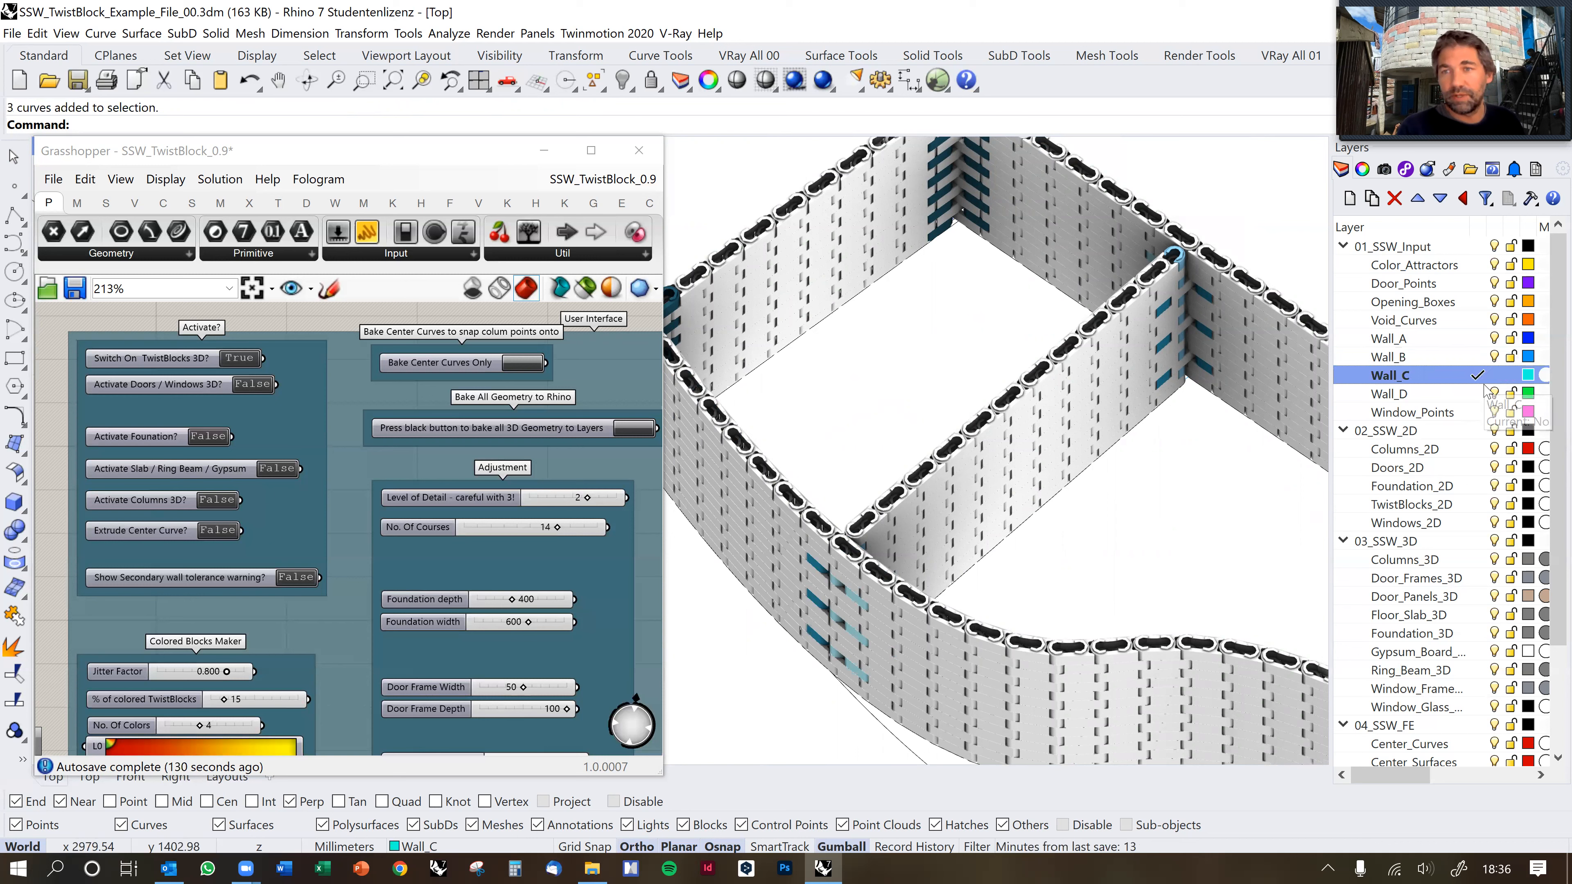
right_click(1090, 536)
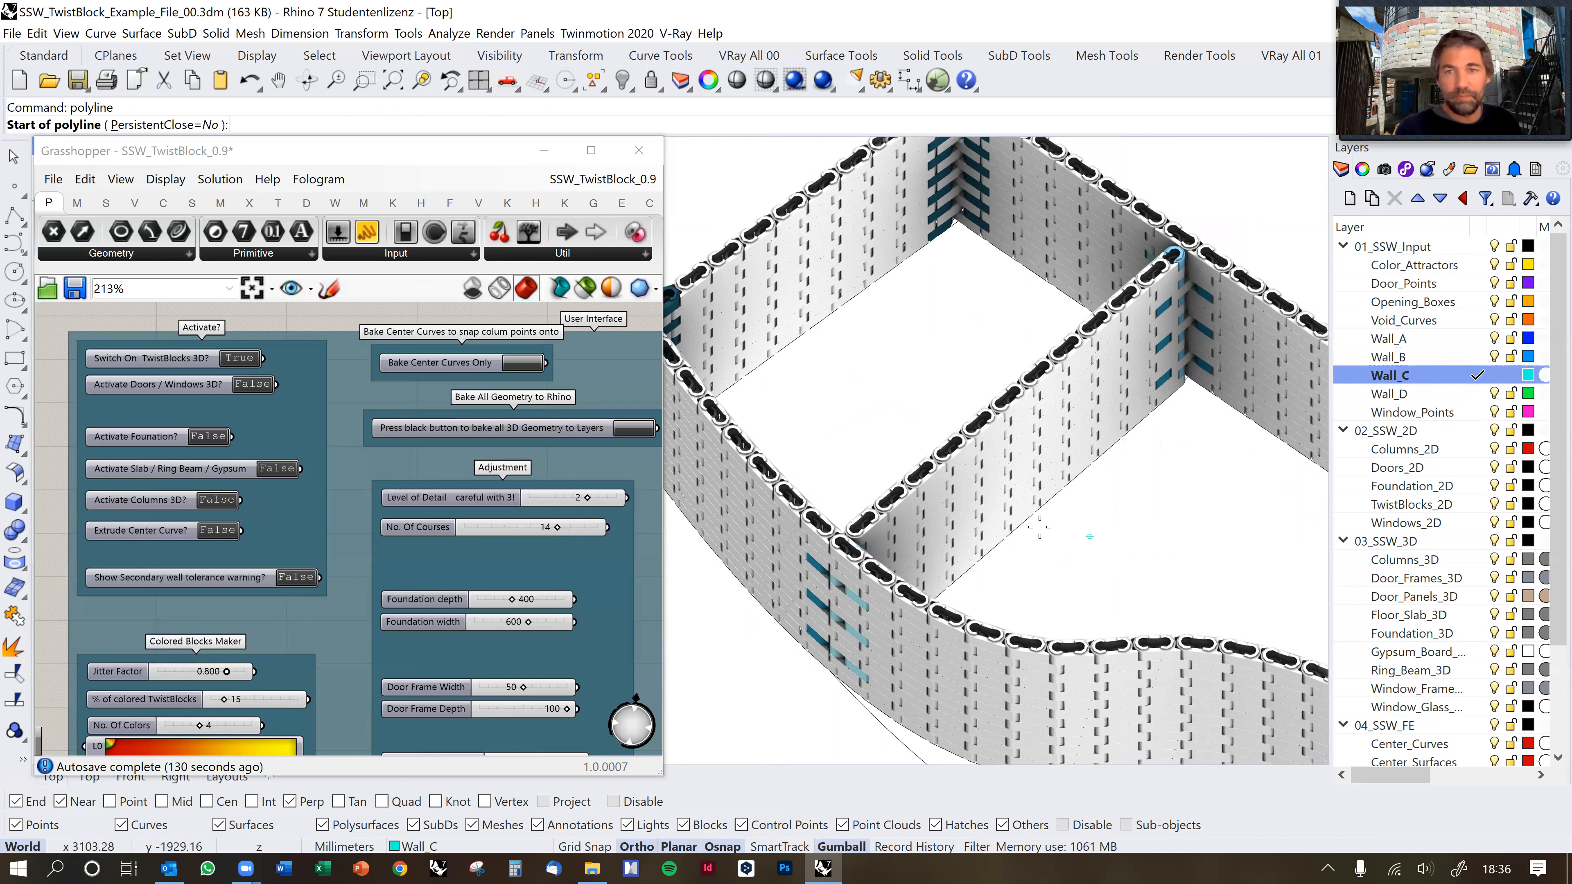
click(1037, 502)
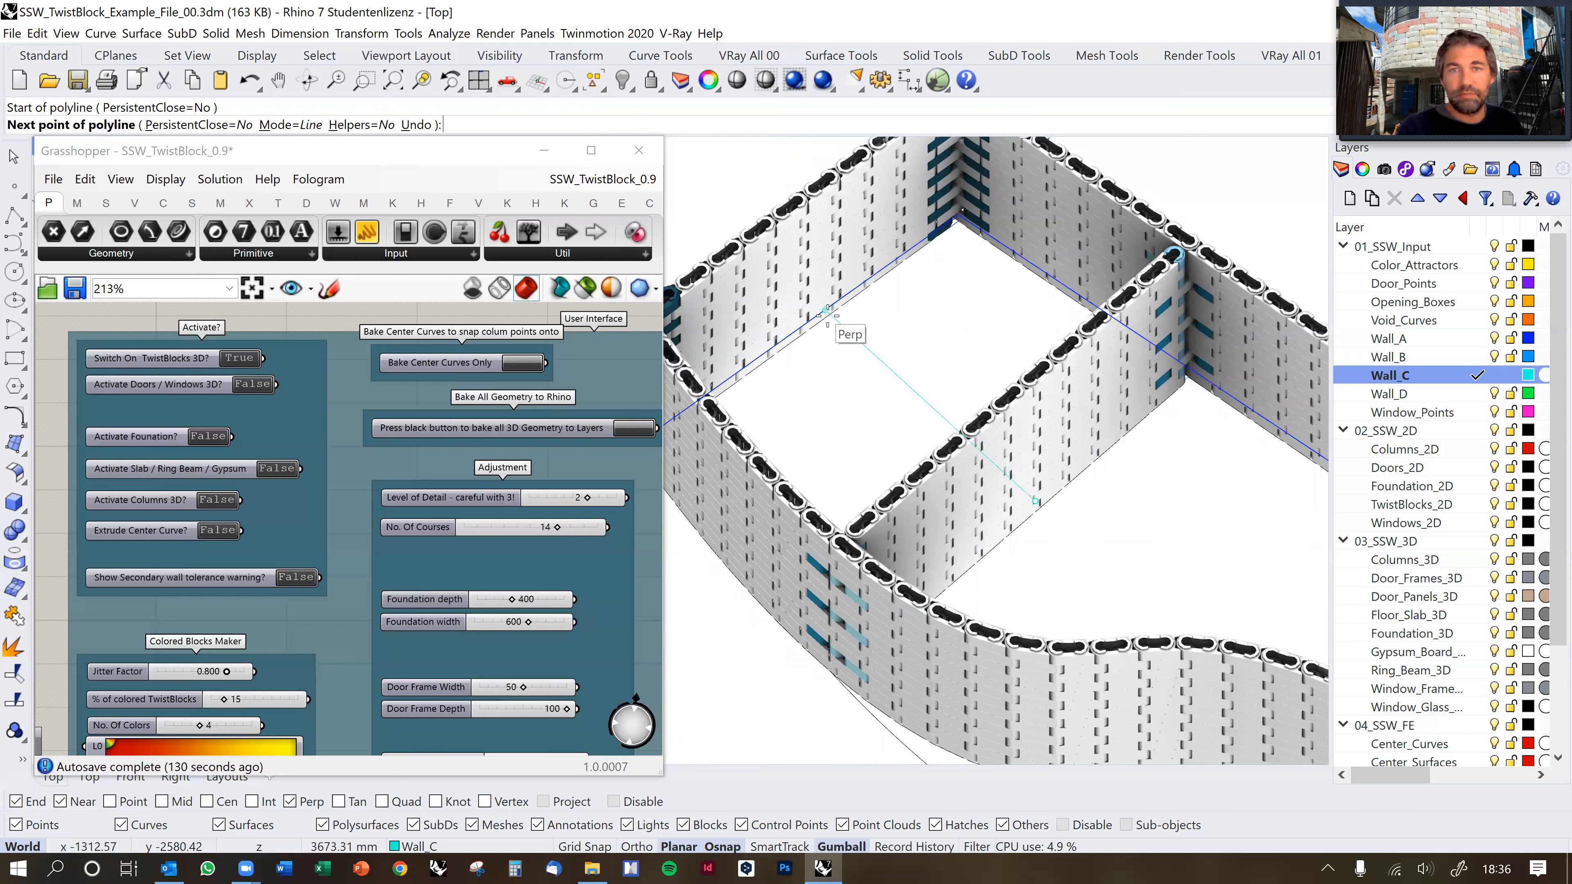
click(837, 306)
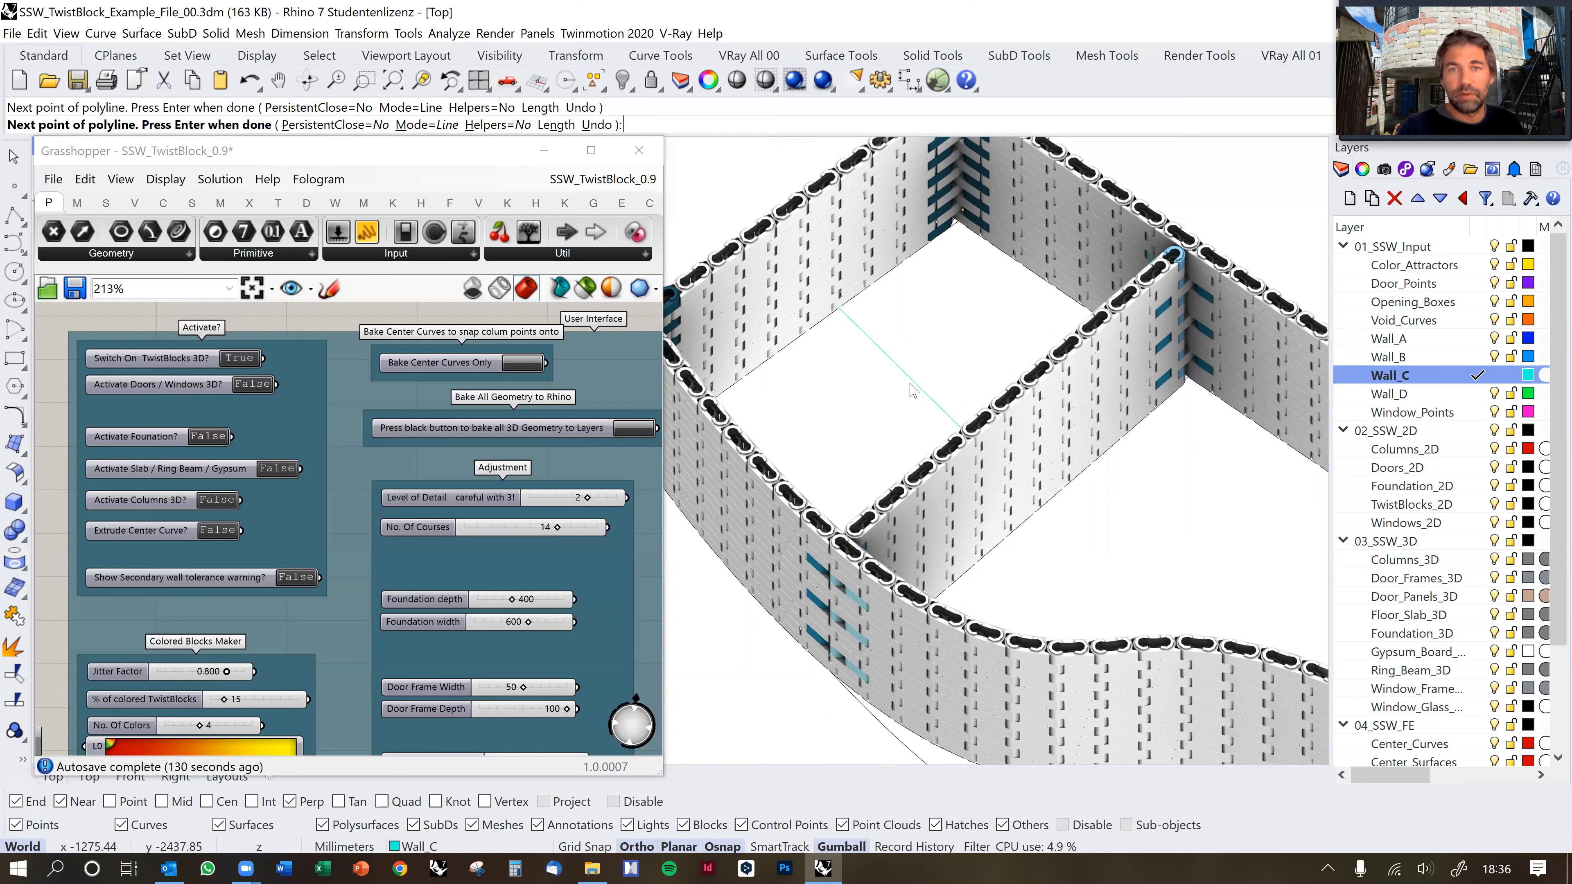
key(Return)
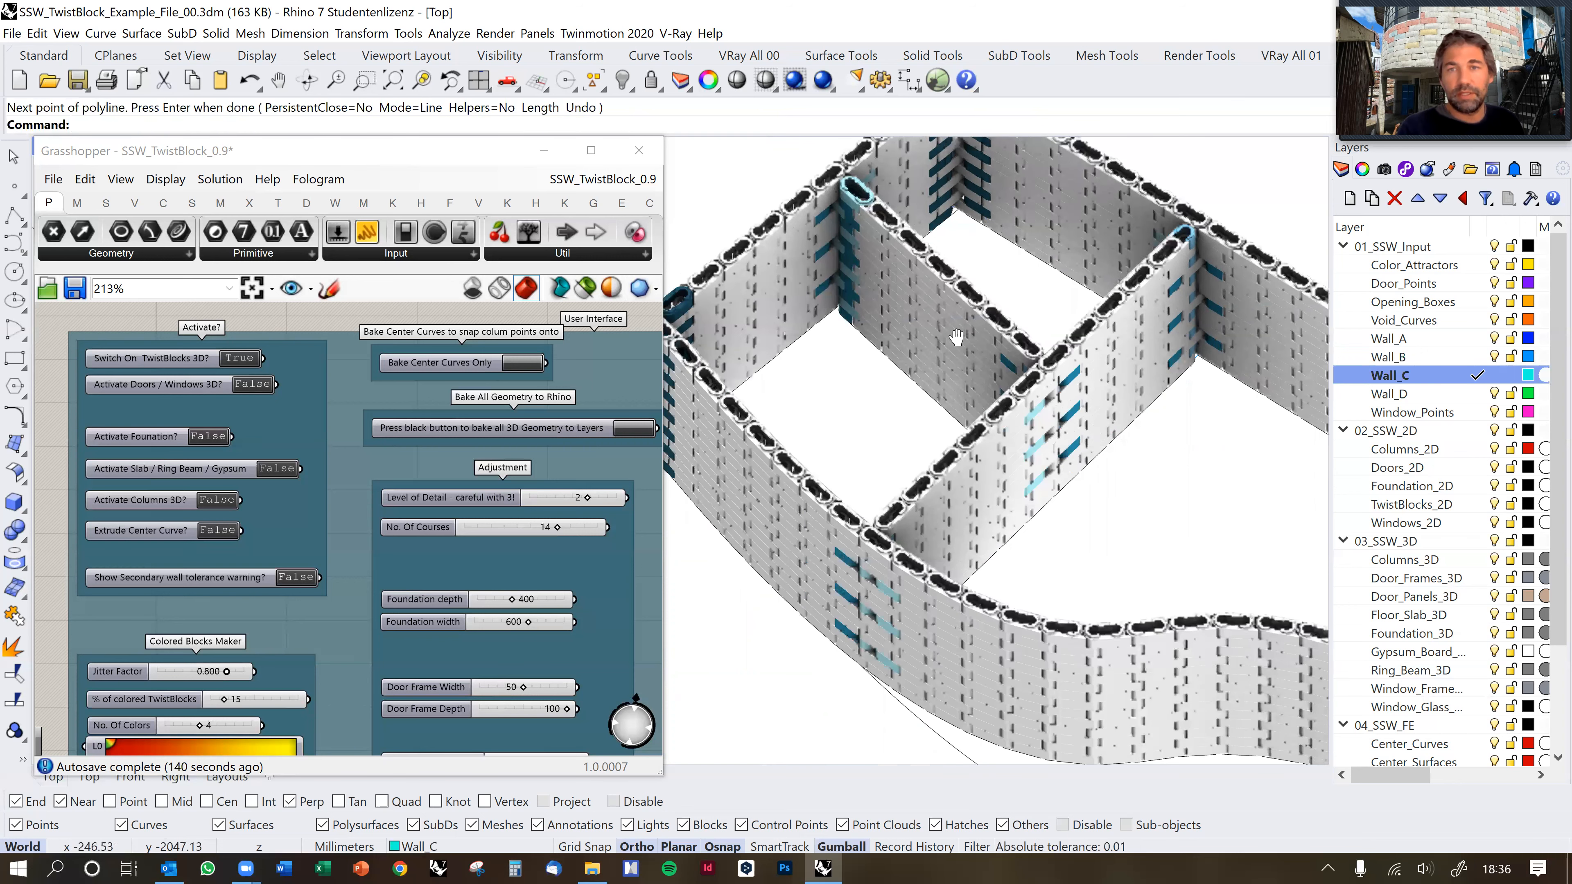
Select the new Wall_C partition curve and shift its end point slightly at the outer side wall.
right_drag(858, 381, 936, 405)
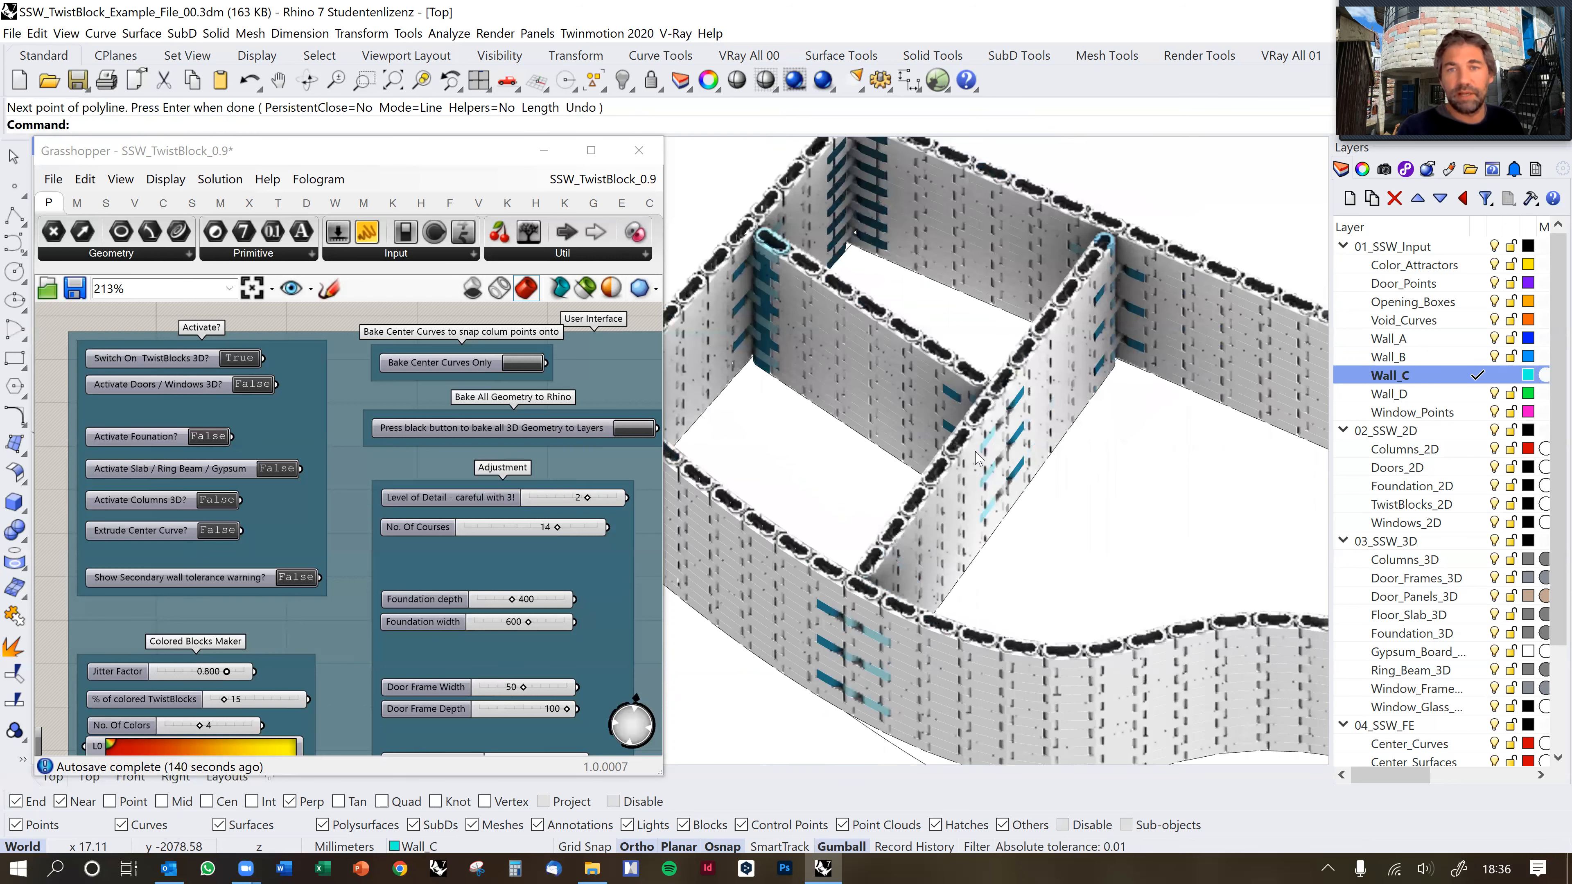
right_drag(976, 458, 1028, 481)
right_drag(816, 320, 788, 294)
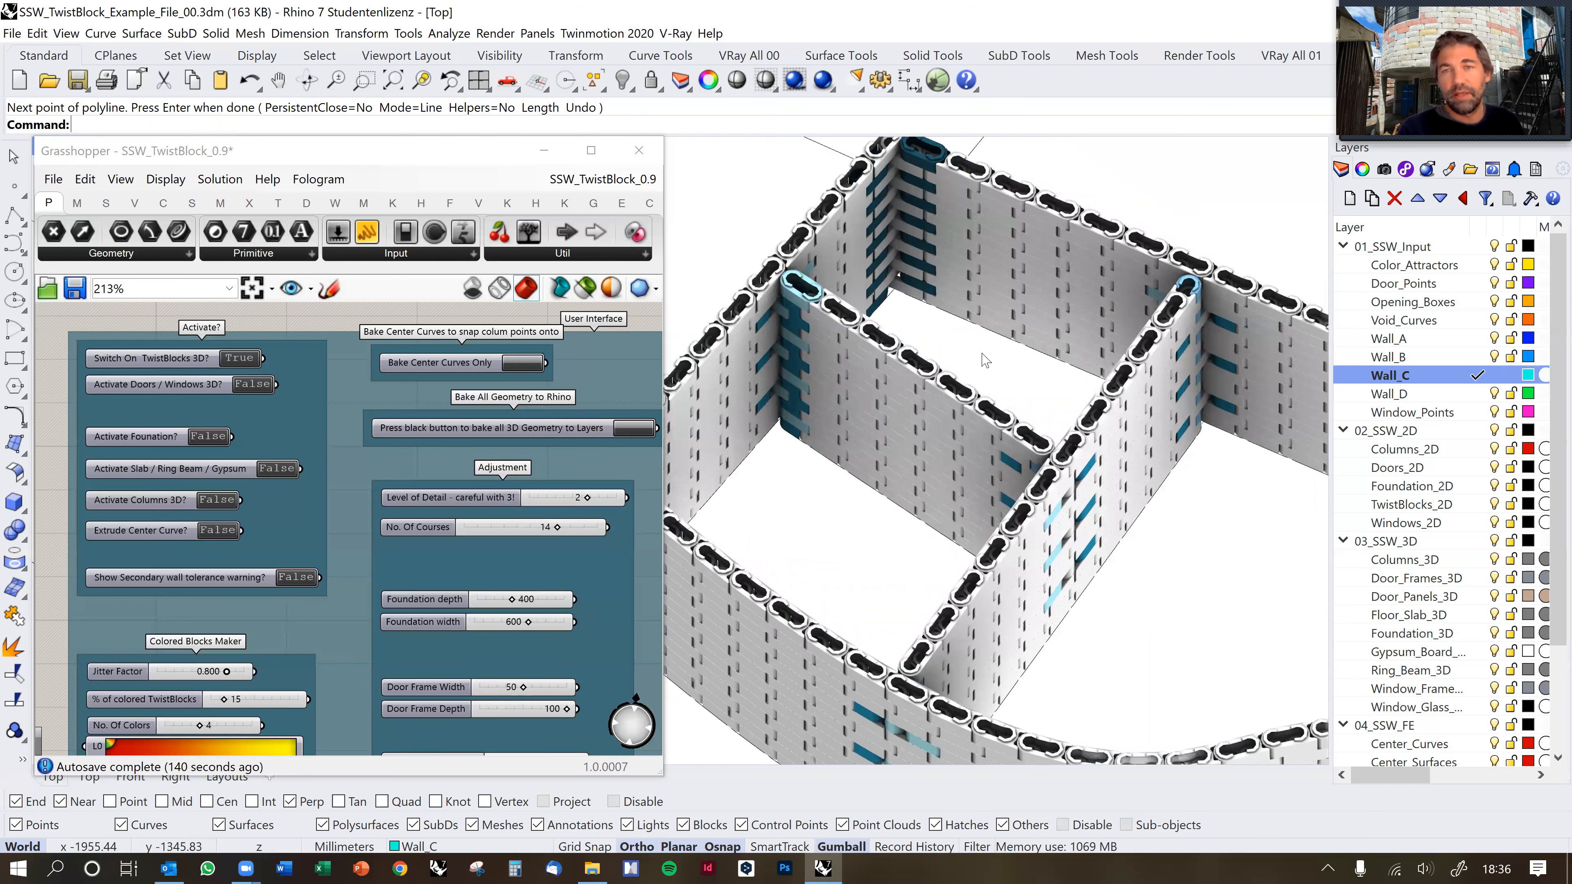
ctrl+shift+right_drag(1082, 384, 964, 339)
scroll(1087, 415, down, 6)
click(964, 342)
scroll(982, 395, up, 3)
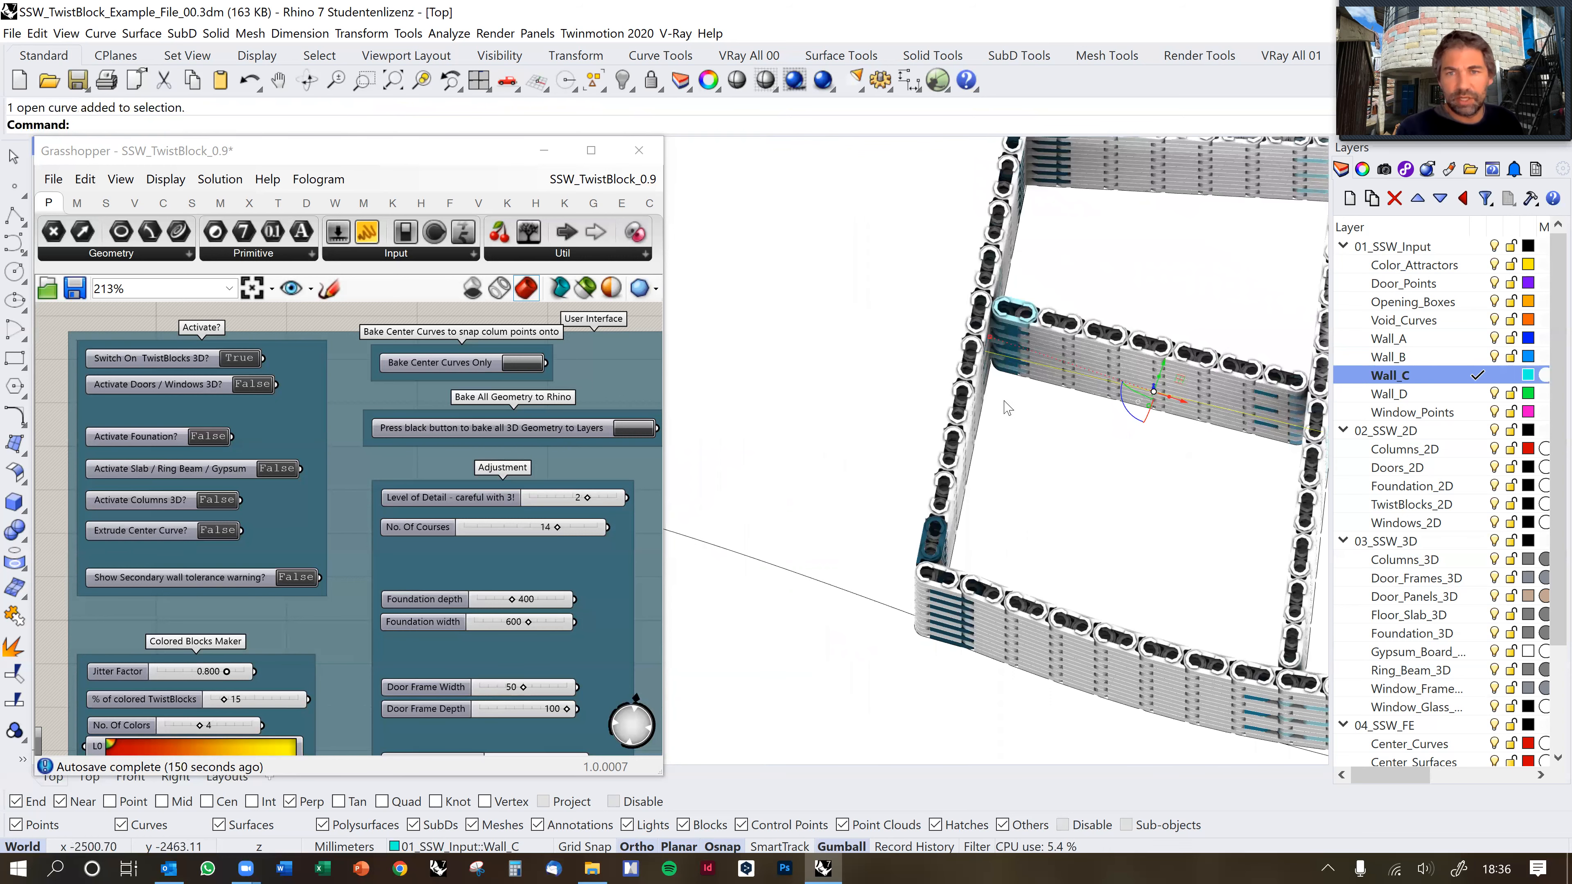
drag(990, 347, 1009, 382)
ctrl+shift+right_drag(1009, 382, 984, 371)
scroll(946, 441, up, 3)
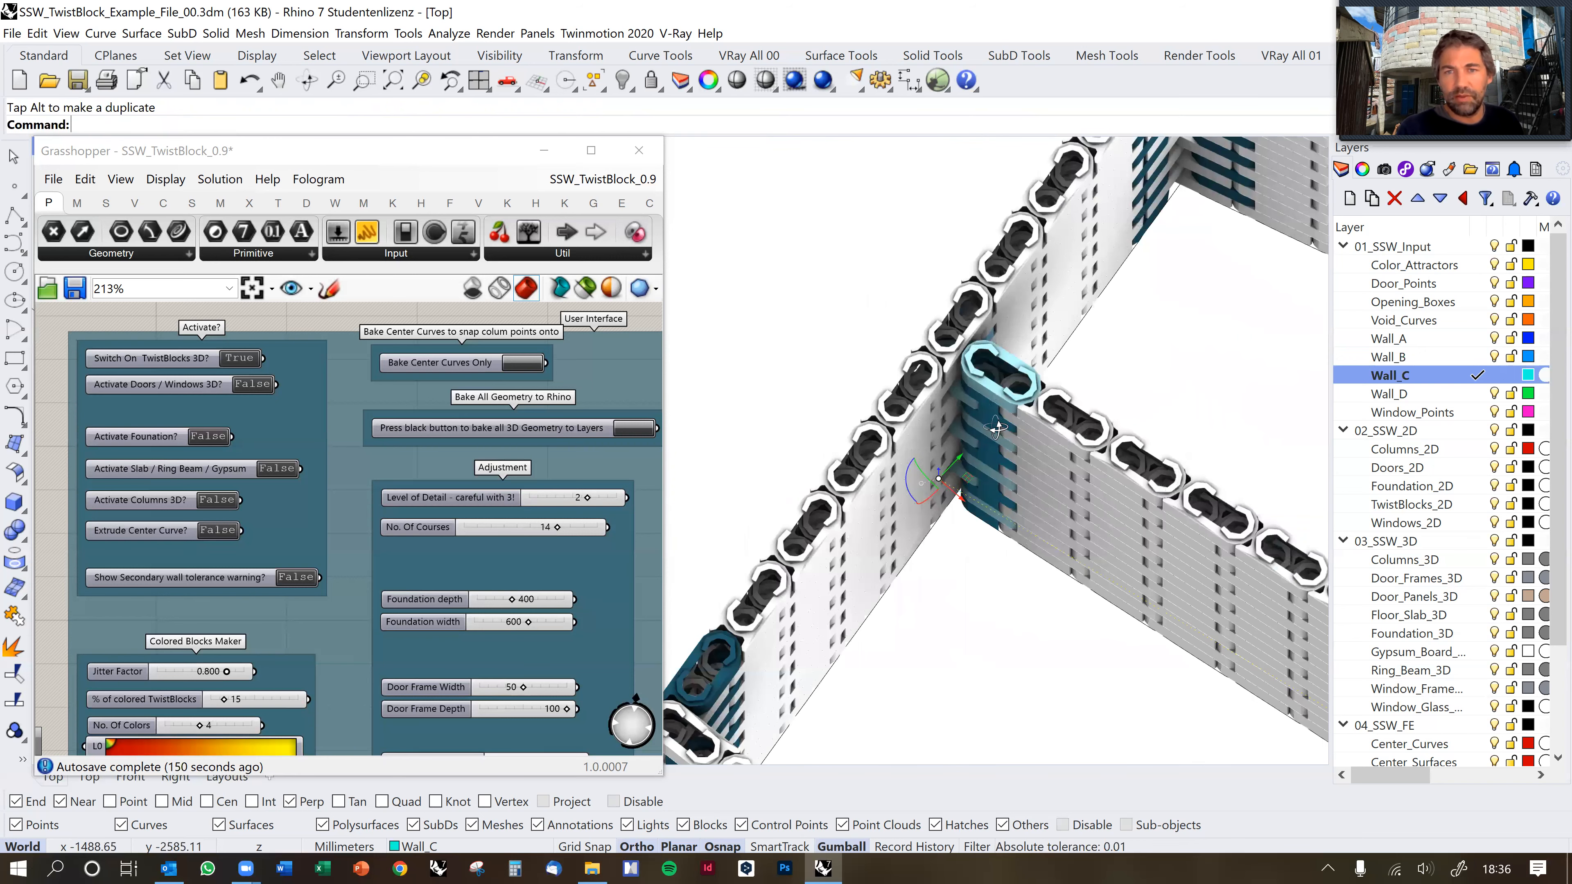
Slide the Wall_C curve's end point back and forth along the outer side wall and review how the junction blocks interlock.
shift+right_drag(998, 425, 985, 282)
shift+right_drag(971, 348, 924, 344)
scroll(938, 313, up, 1)
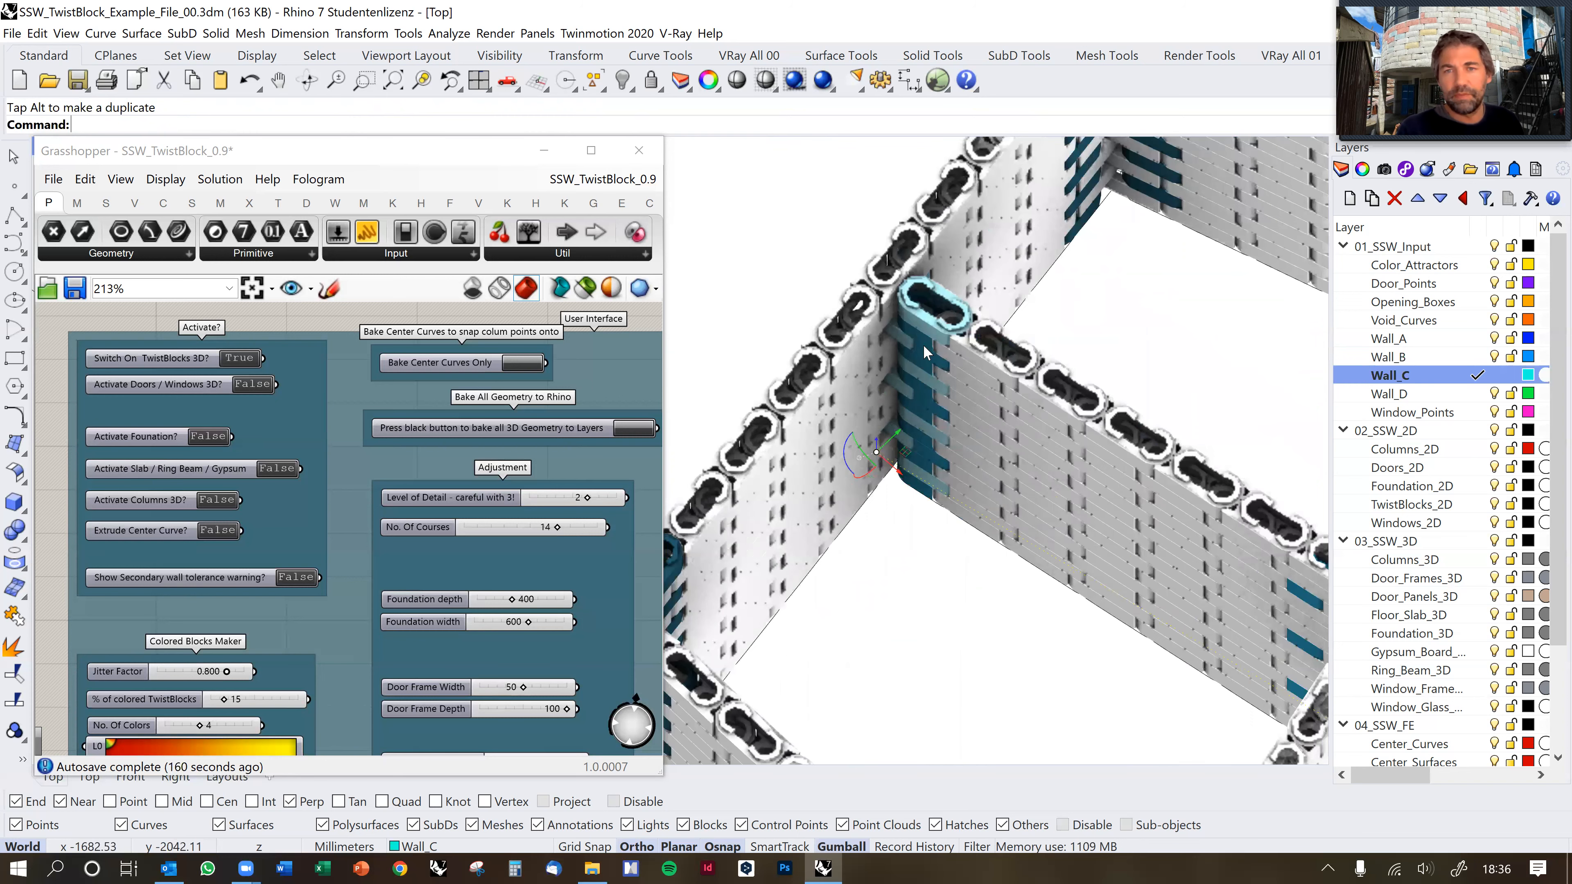
scroll(917, 329, up, 2)
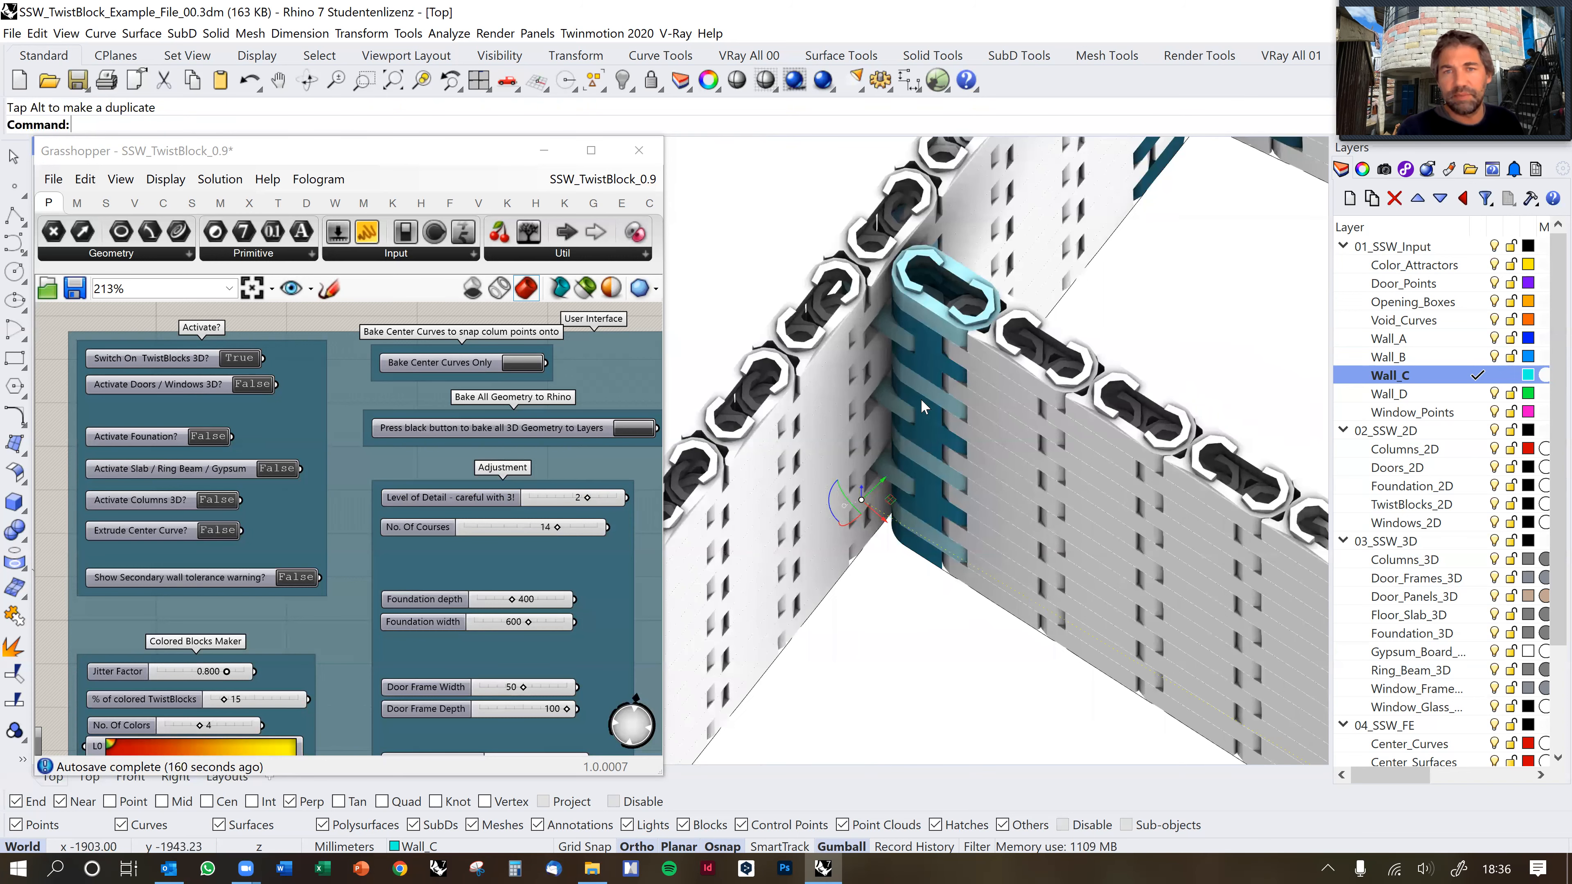
drag(861, 500, 929, 498)
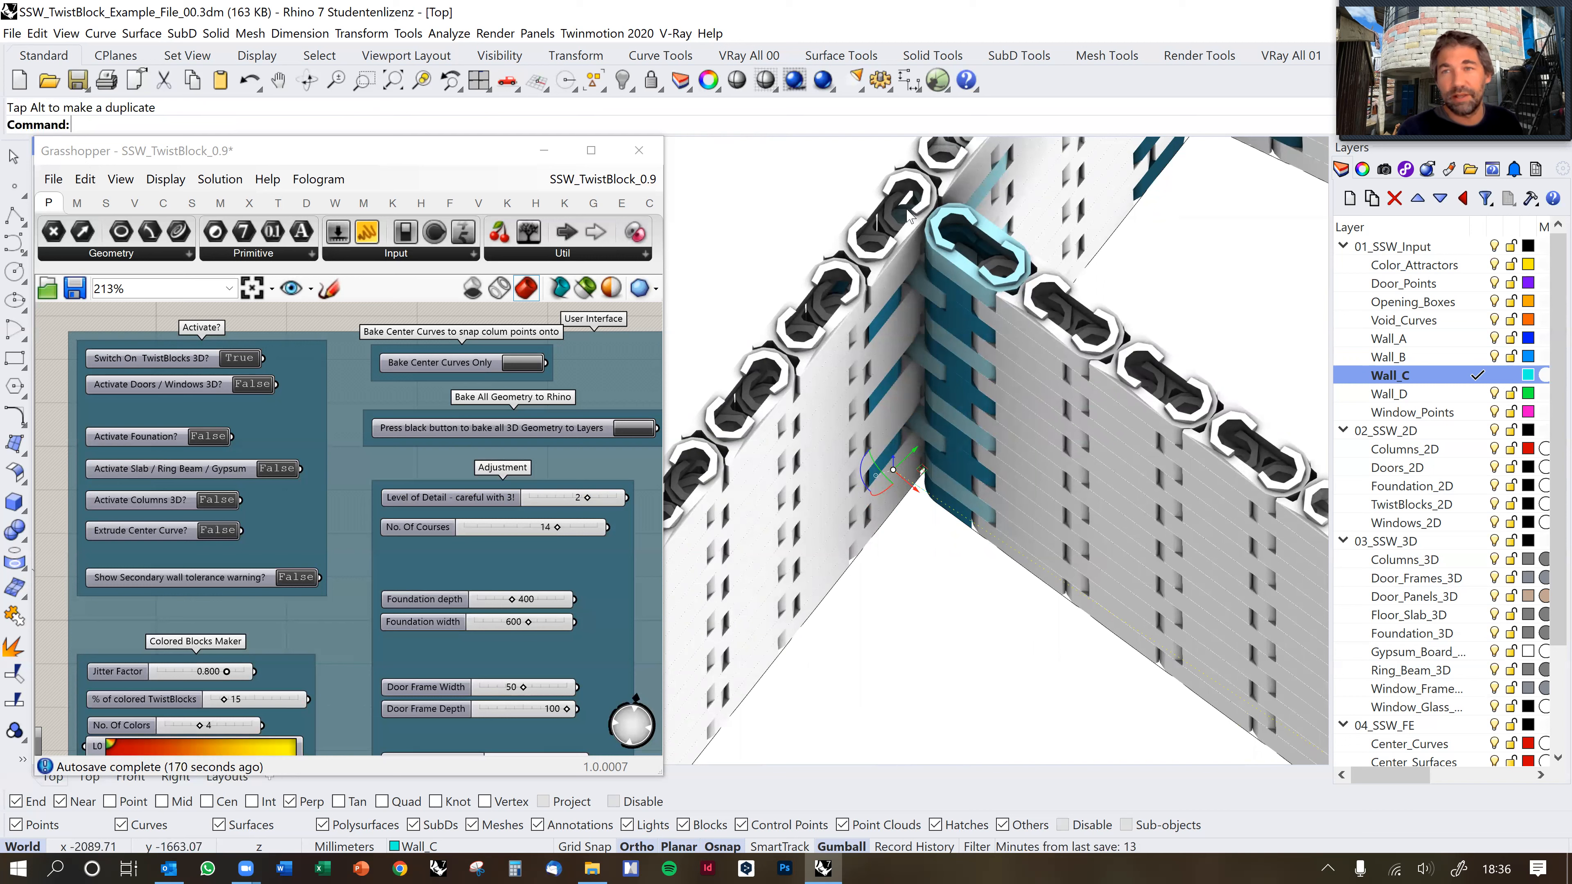
drag(904, 472, 916, 458)
scroll(1000, 364, down, 3)
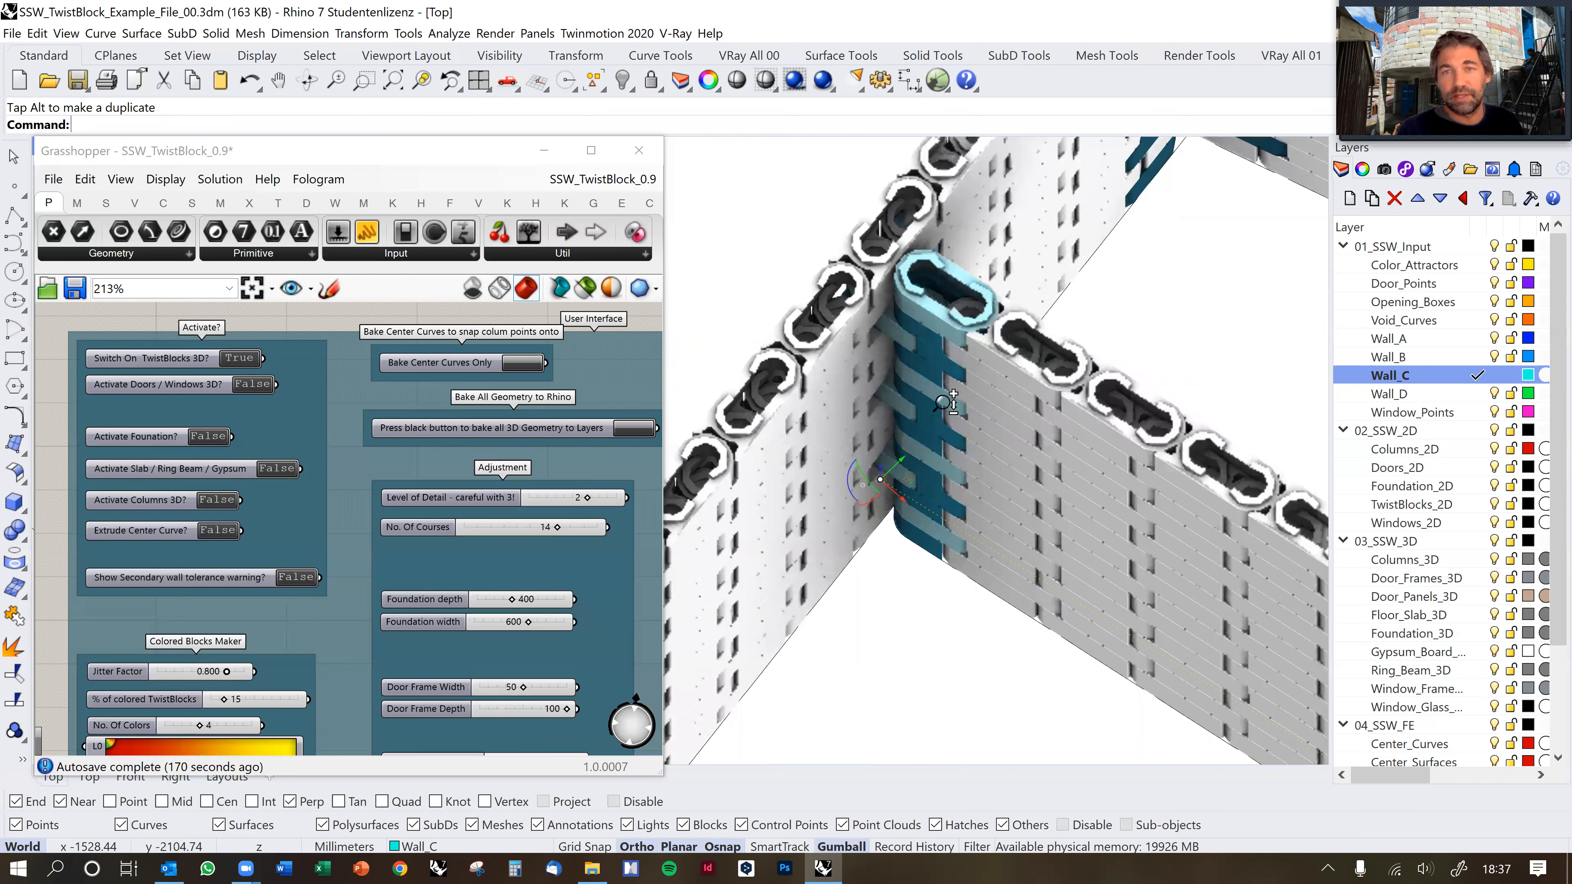
scroll(1003, 371, up, 3)
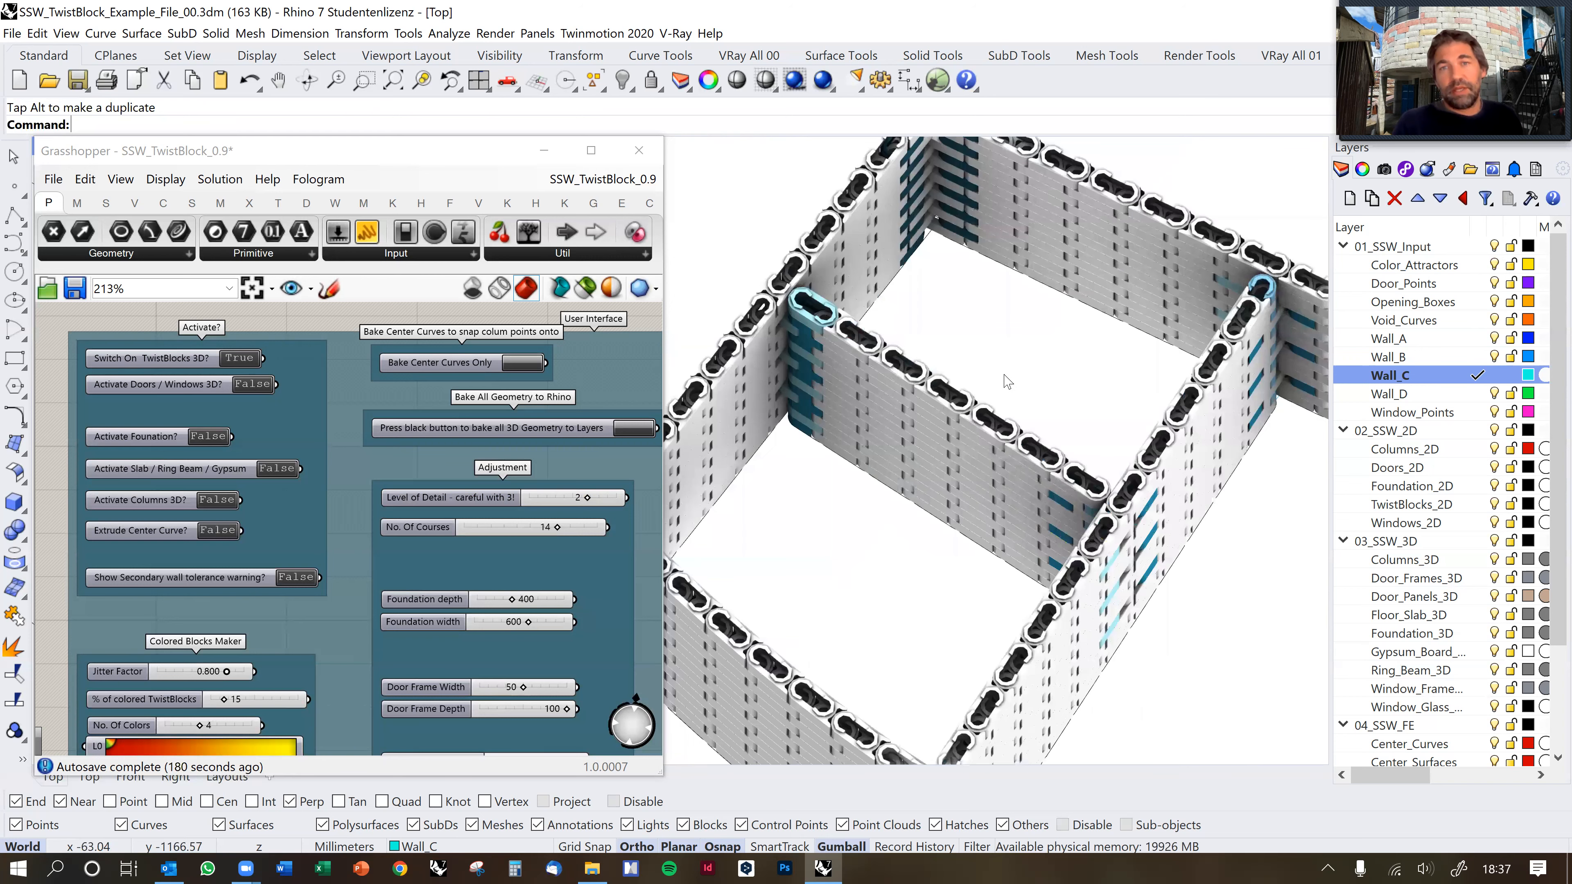
shift+right_drag(1076, 477, 1003, 452)
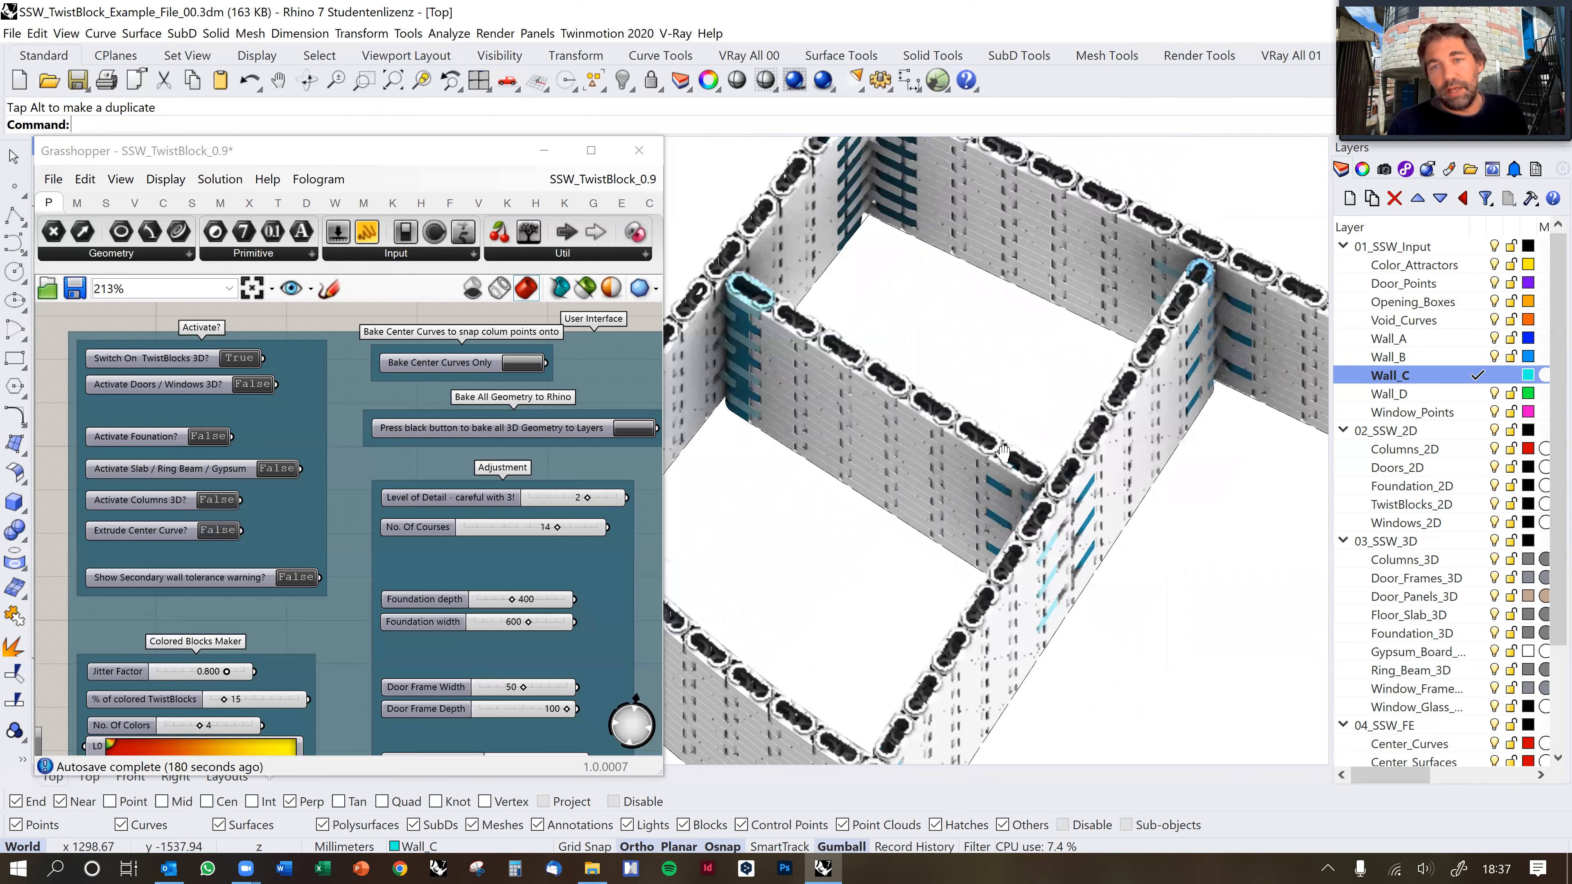
Make Wall_D the current layer and draw a four-point degree-3 curve bowing from the Wall_B and Wall_C junction to the straight outer side wall.
click(1481, 397)
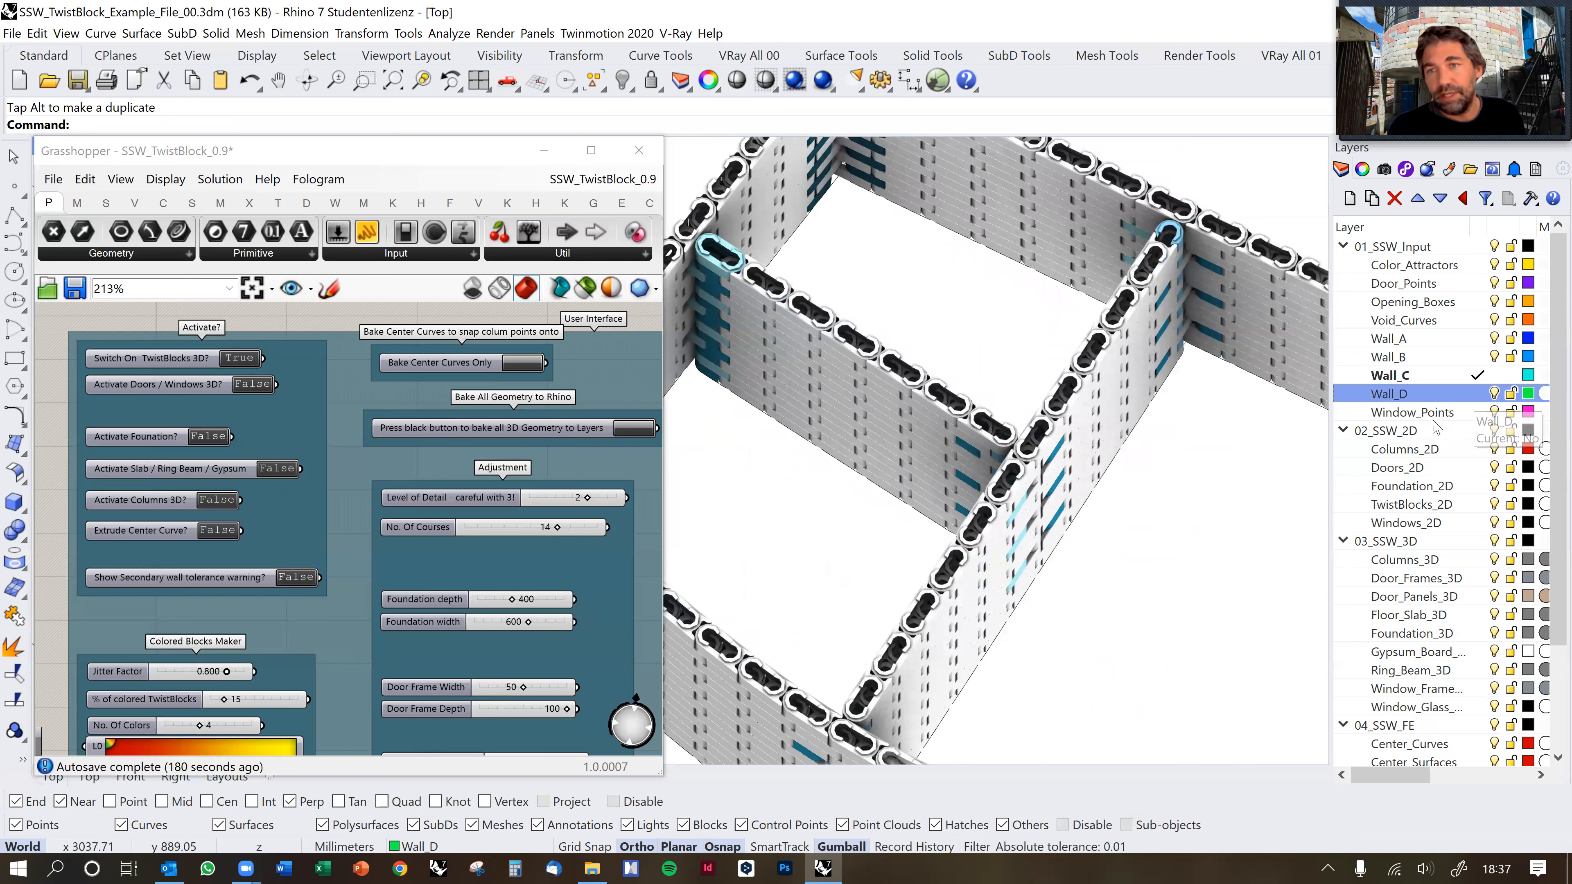
click(1479, 395)
scroll(1055, 518, up, 2)
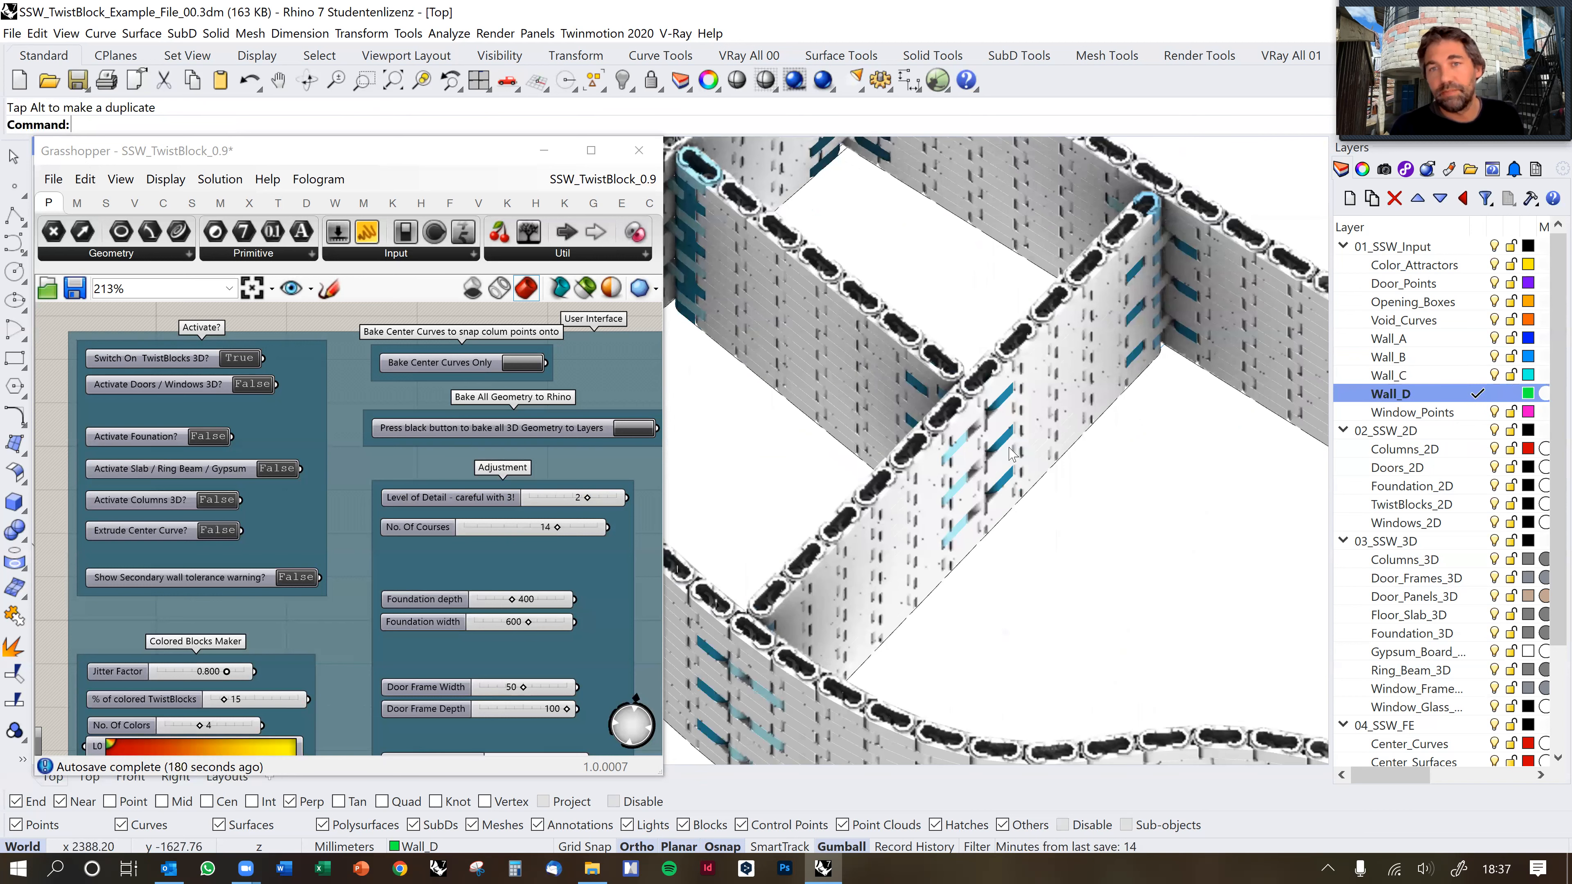
scroll(970, 423, down, 1)
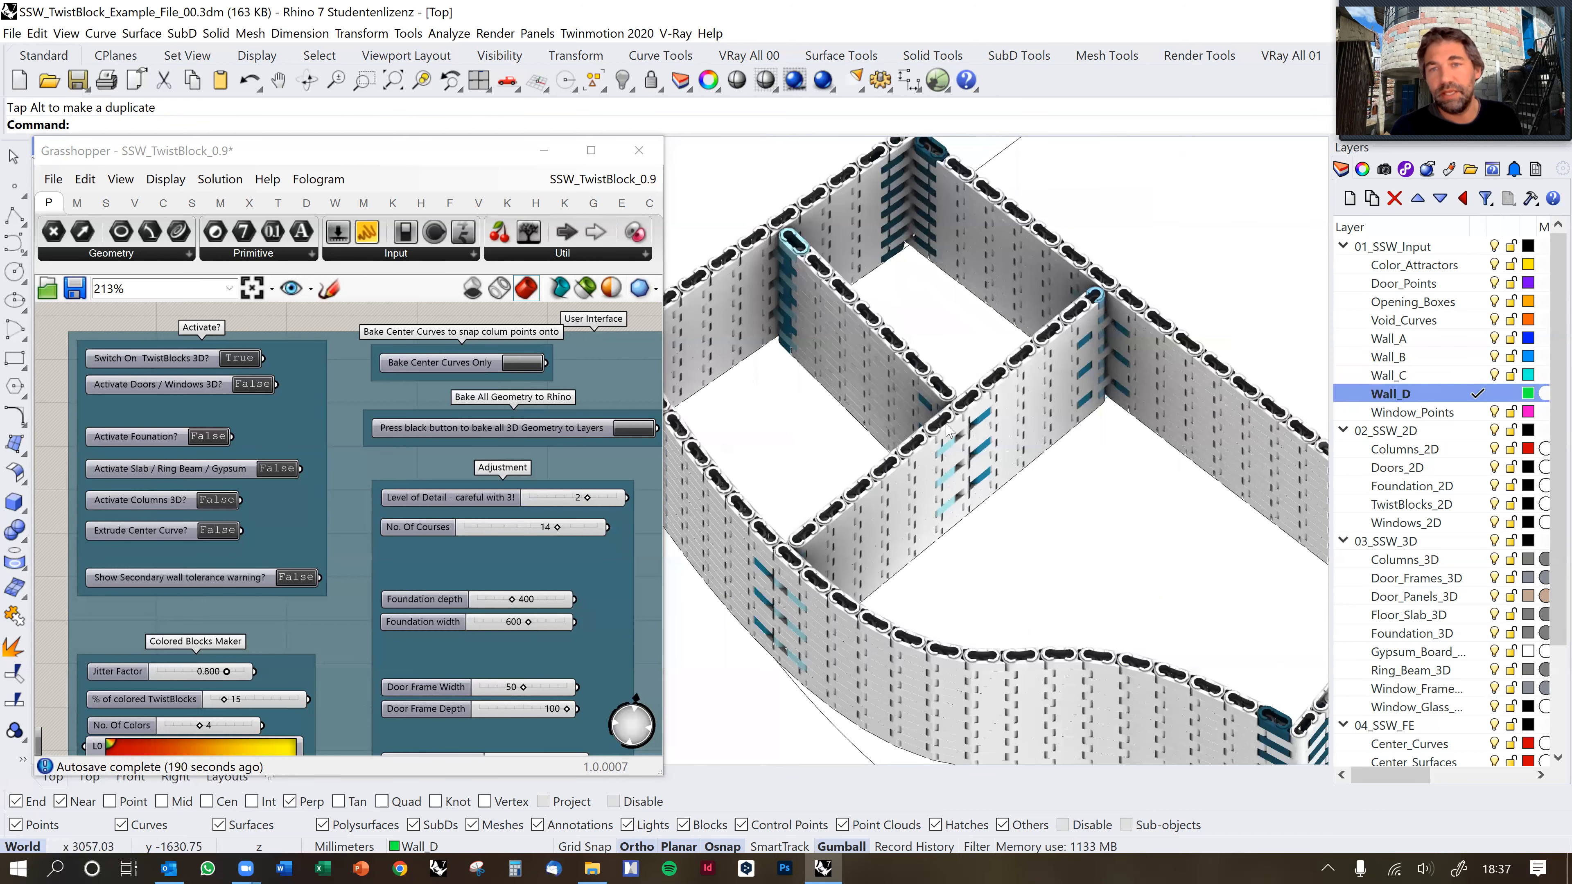
right_click(1011, 507)
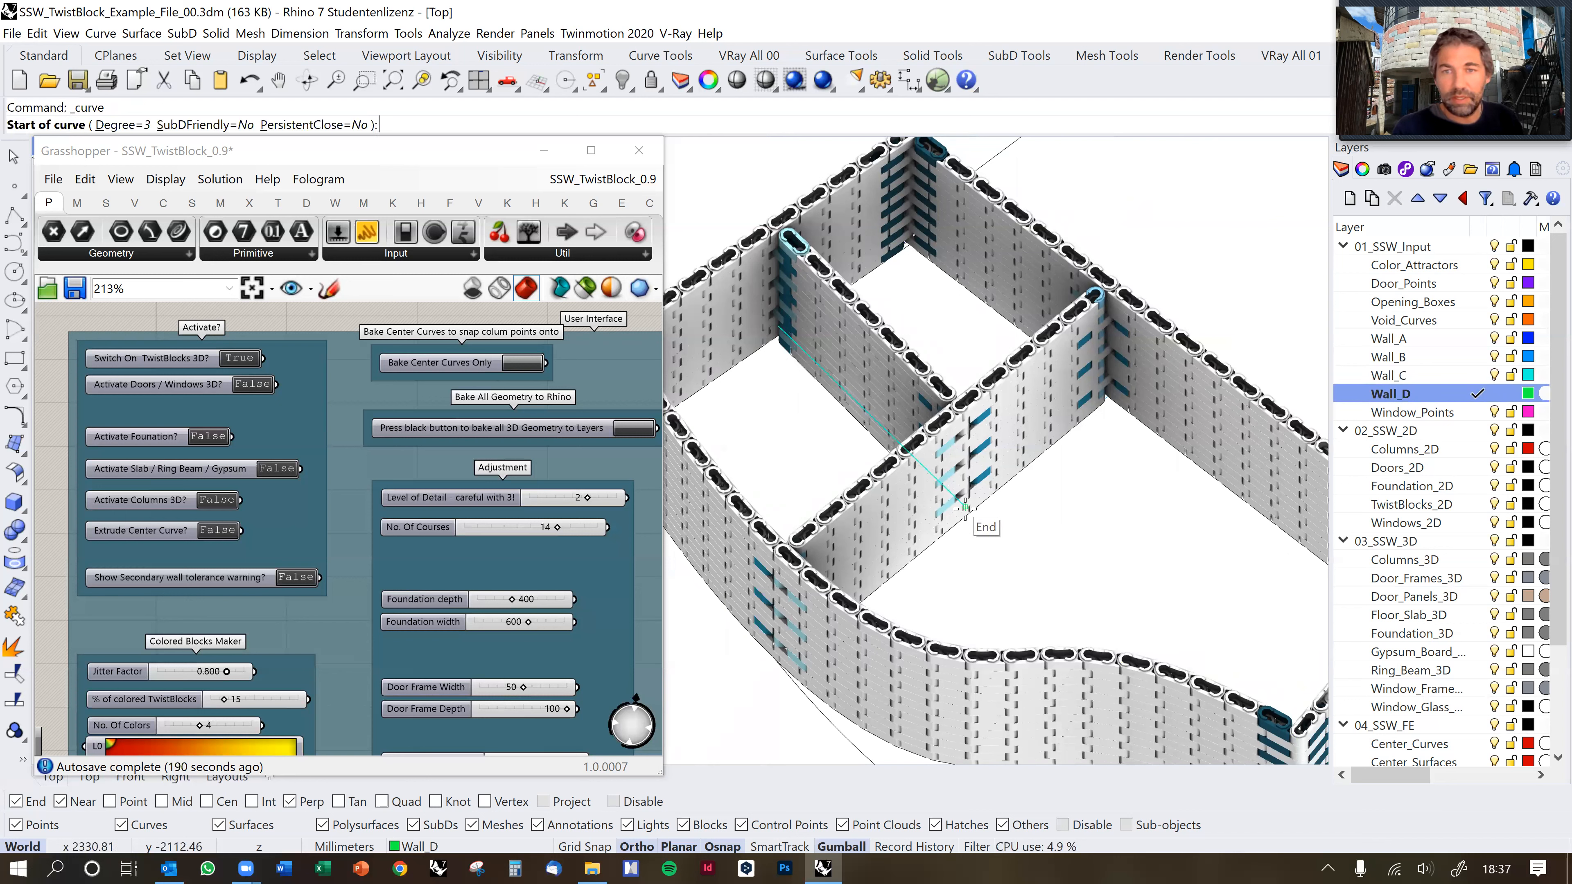
click(1002, 539)
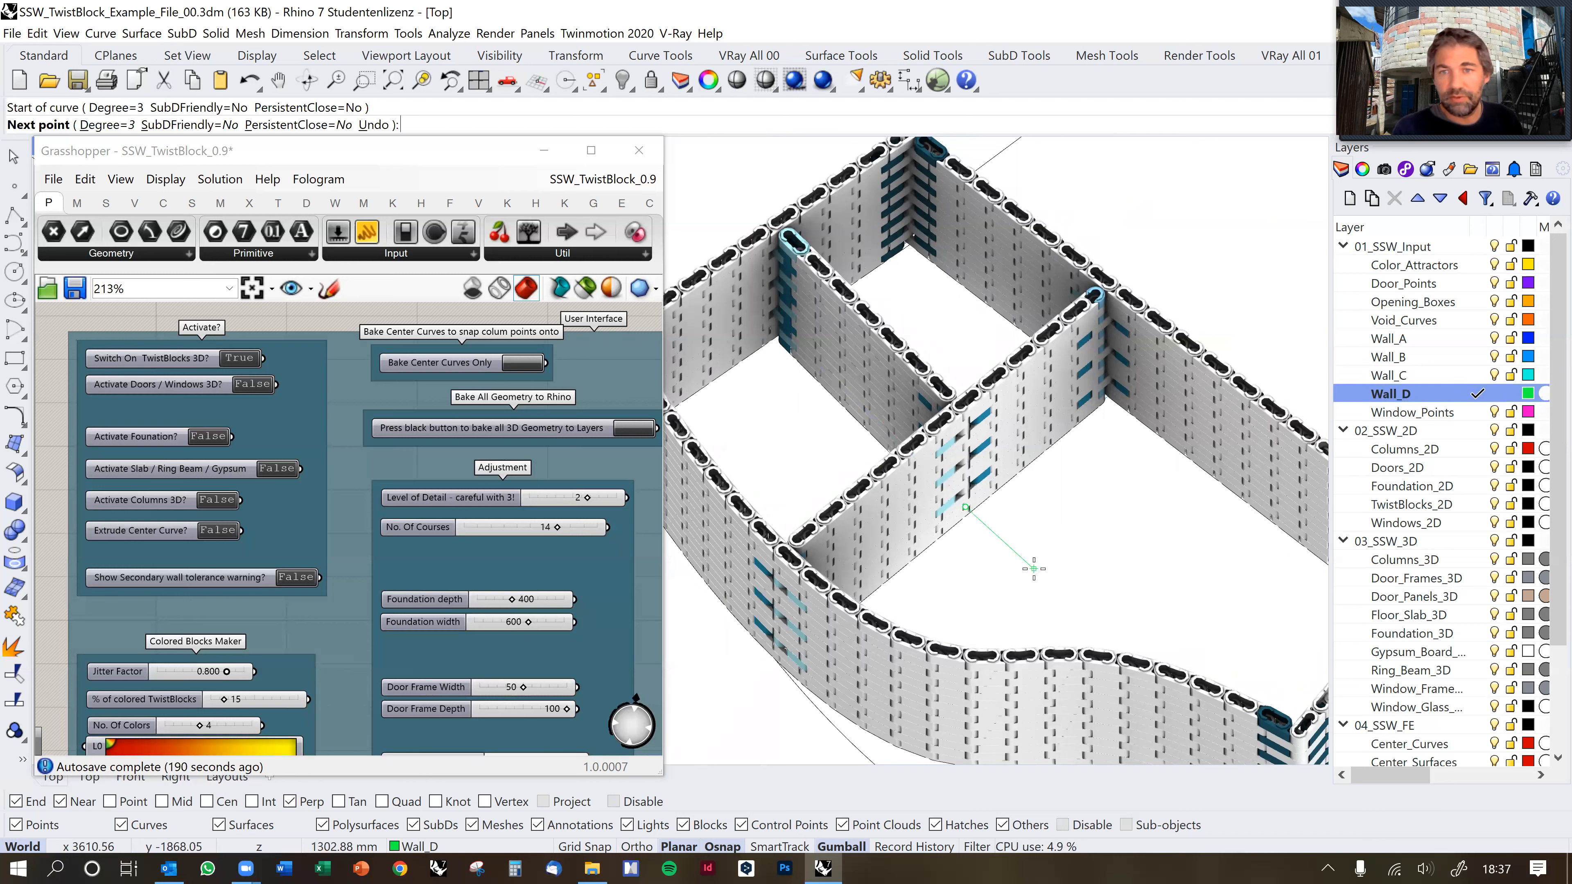
click(1052, 571)
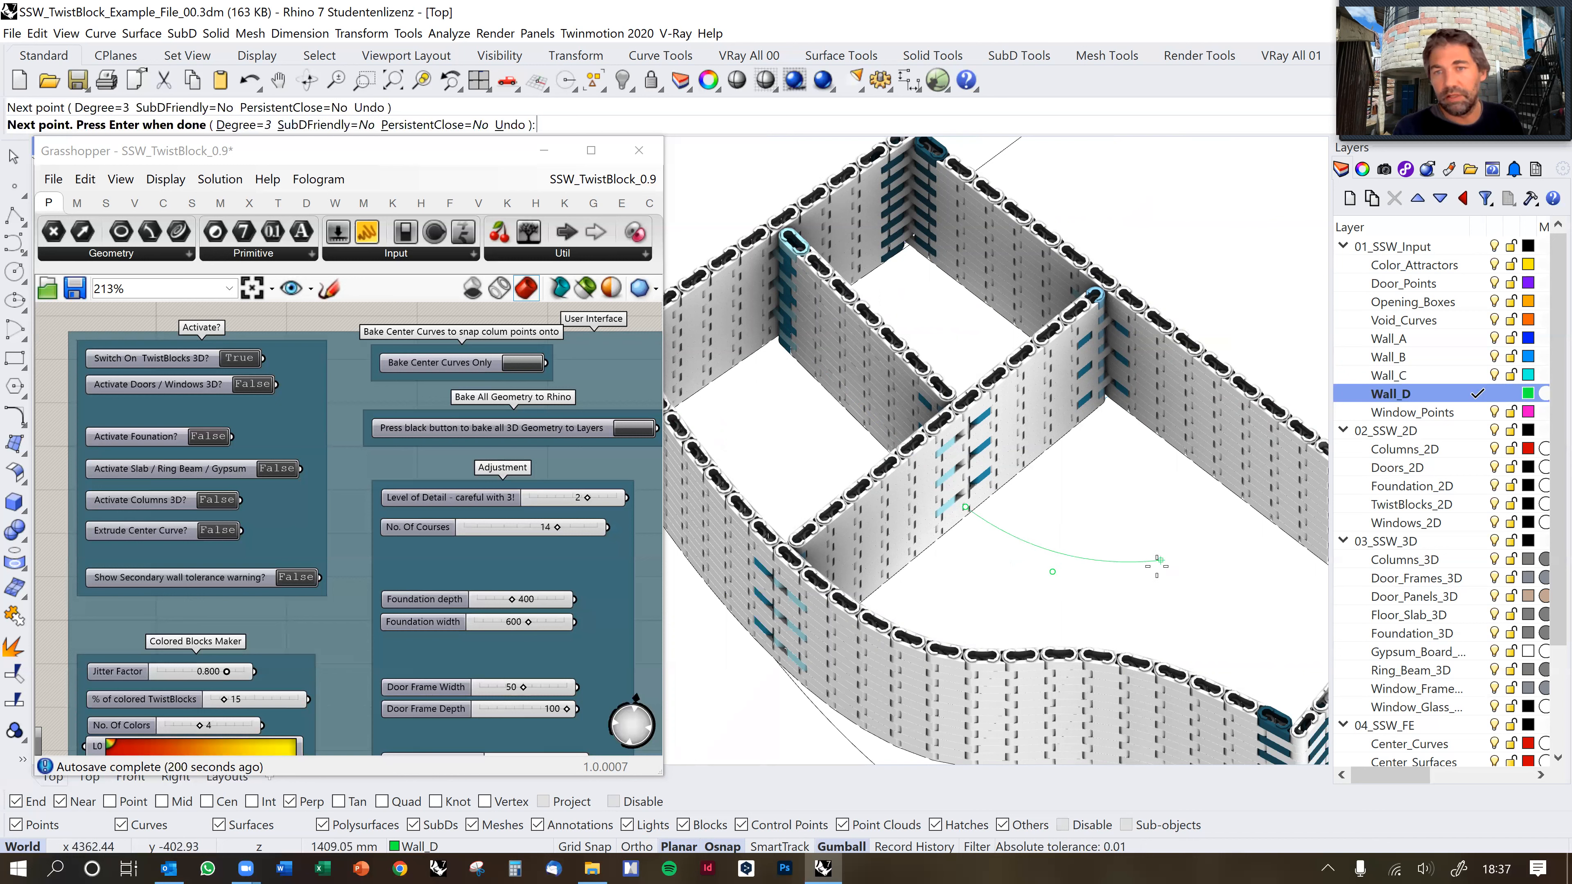
click(1156, 566)
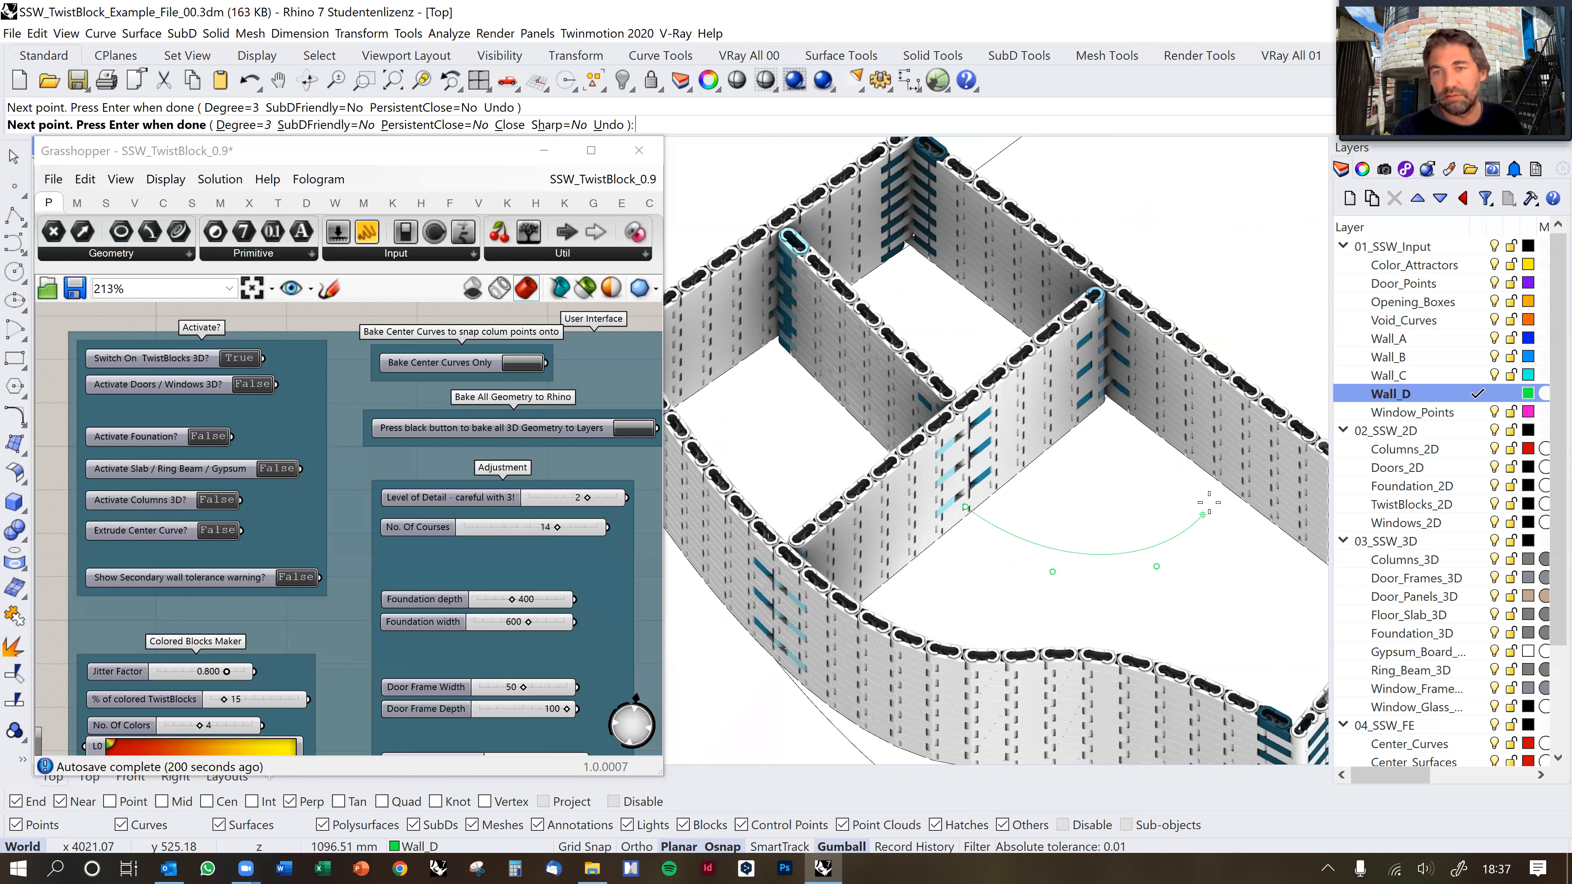
click(1241, 487)
key(Return)
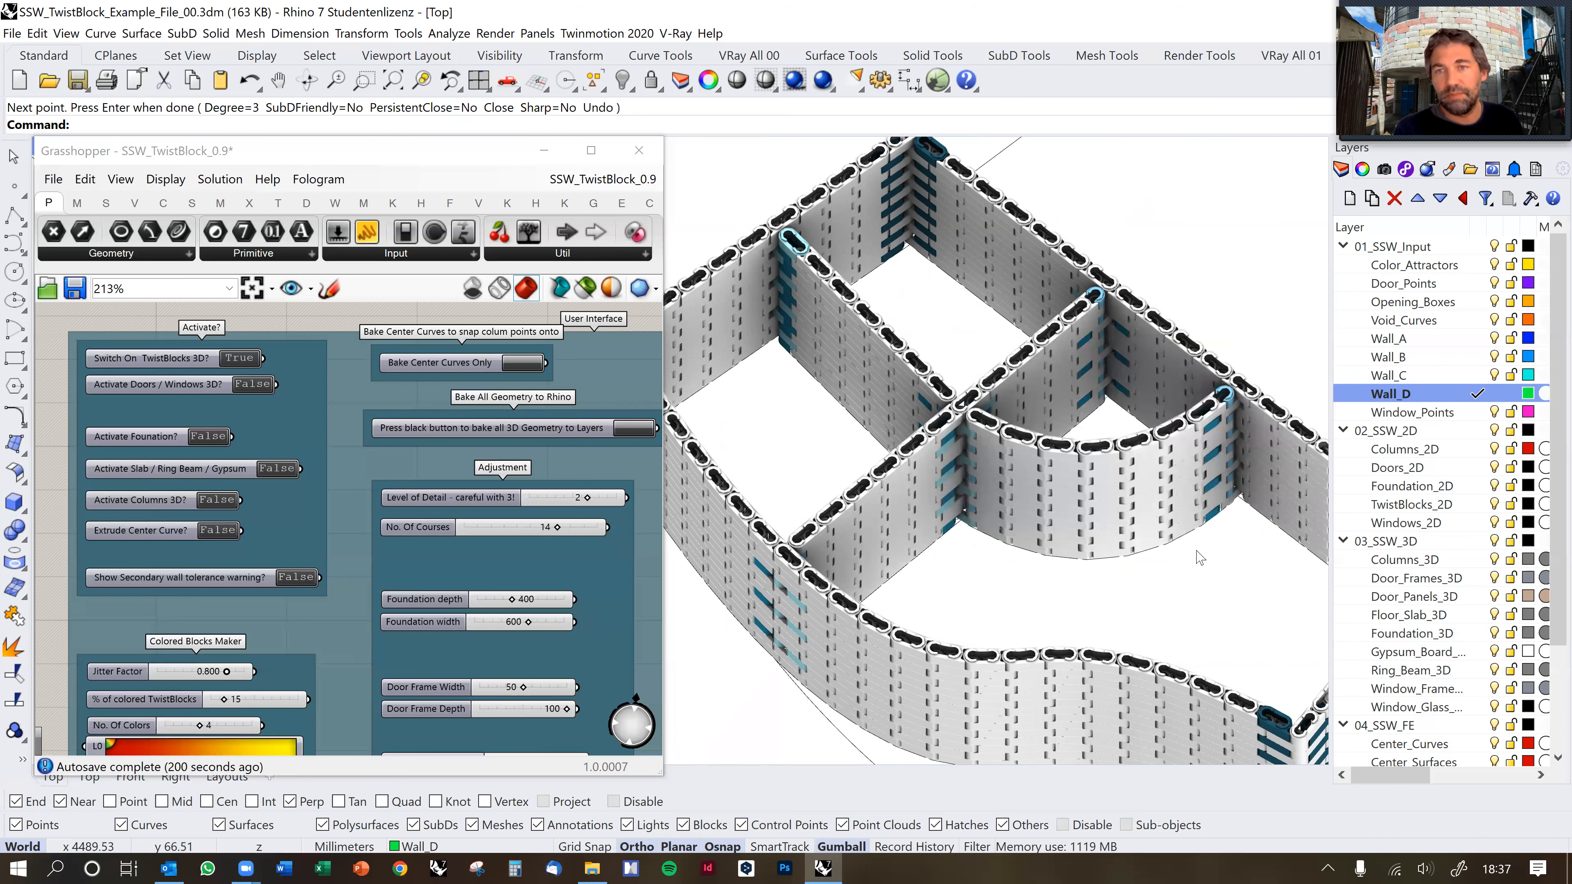
Examine from both sides how the curved Wall_D partition's blocks interlock with the Wall_B and Wall_C partitions at their shared junction.
scroll(960, 427, up, 4)
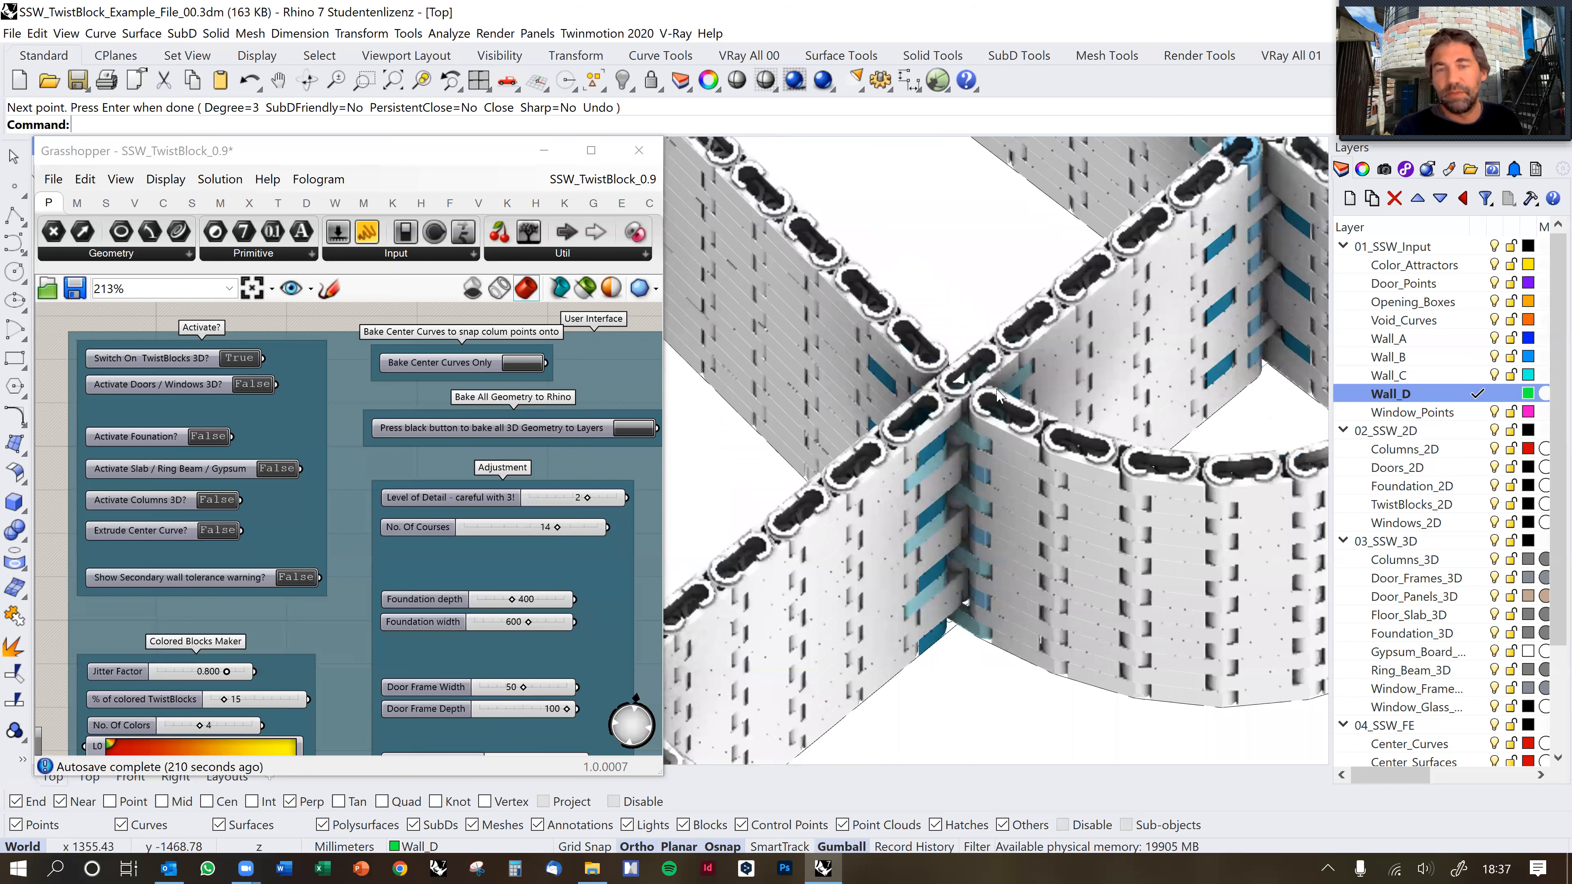
scroll(1003, 403, up, 3)
right_drag(996, 411, 981, 414)
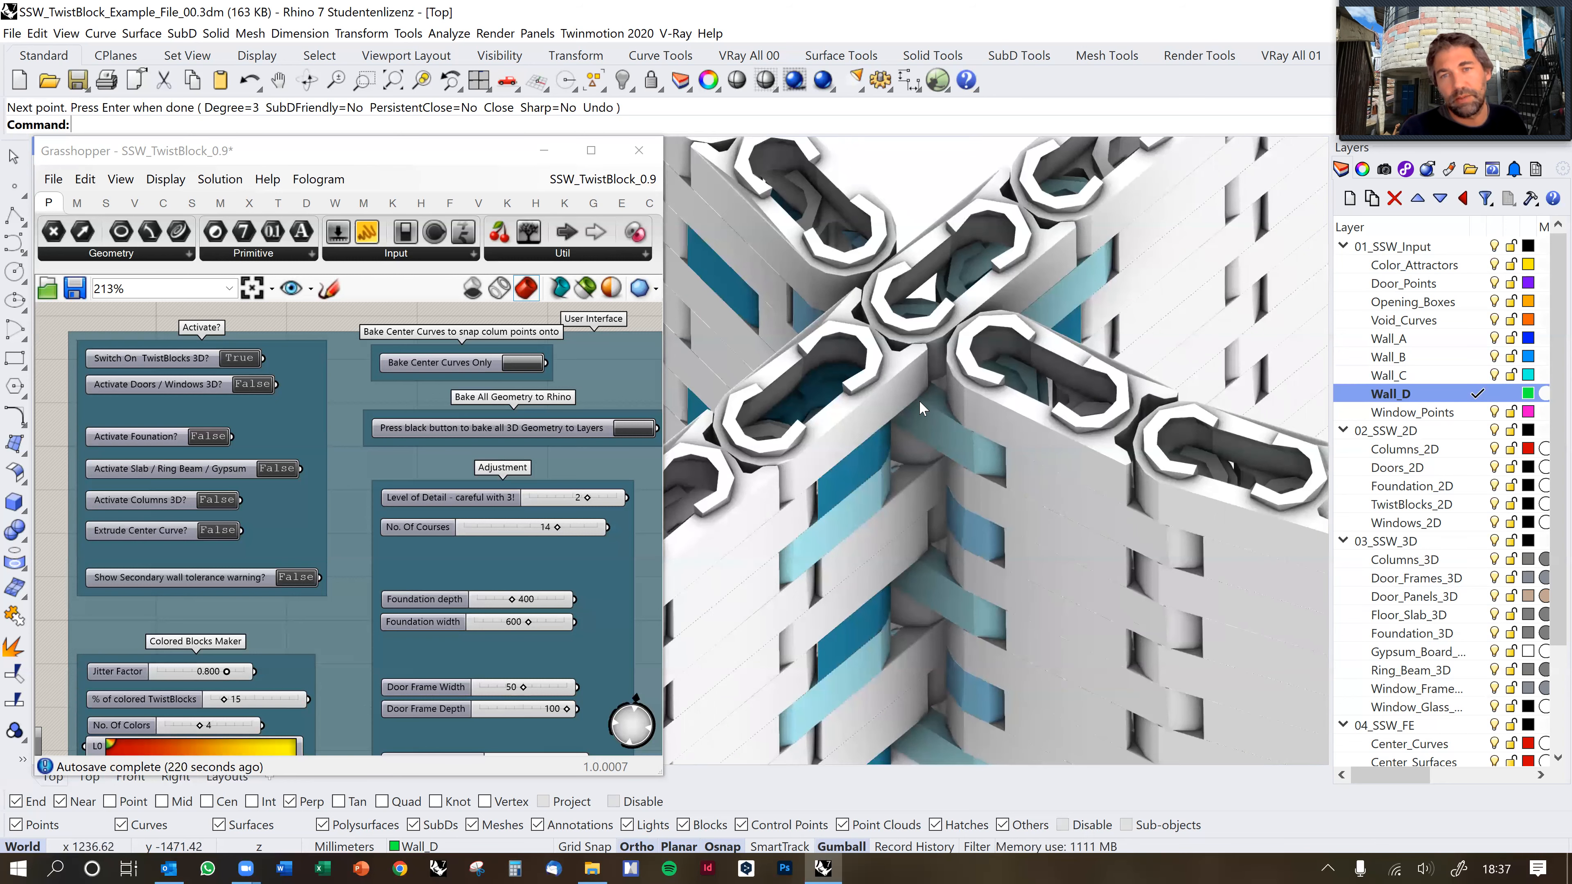
right_drag(951, 417, 1008, 456)
right_drag(914, 448, 1042, 361)
scroll(1020, 305, up, 3)
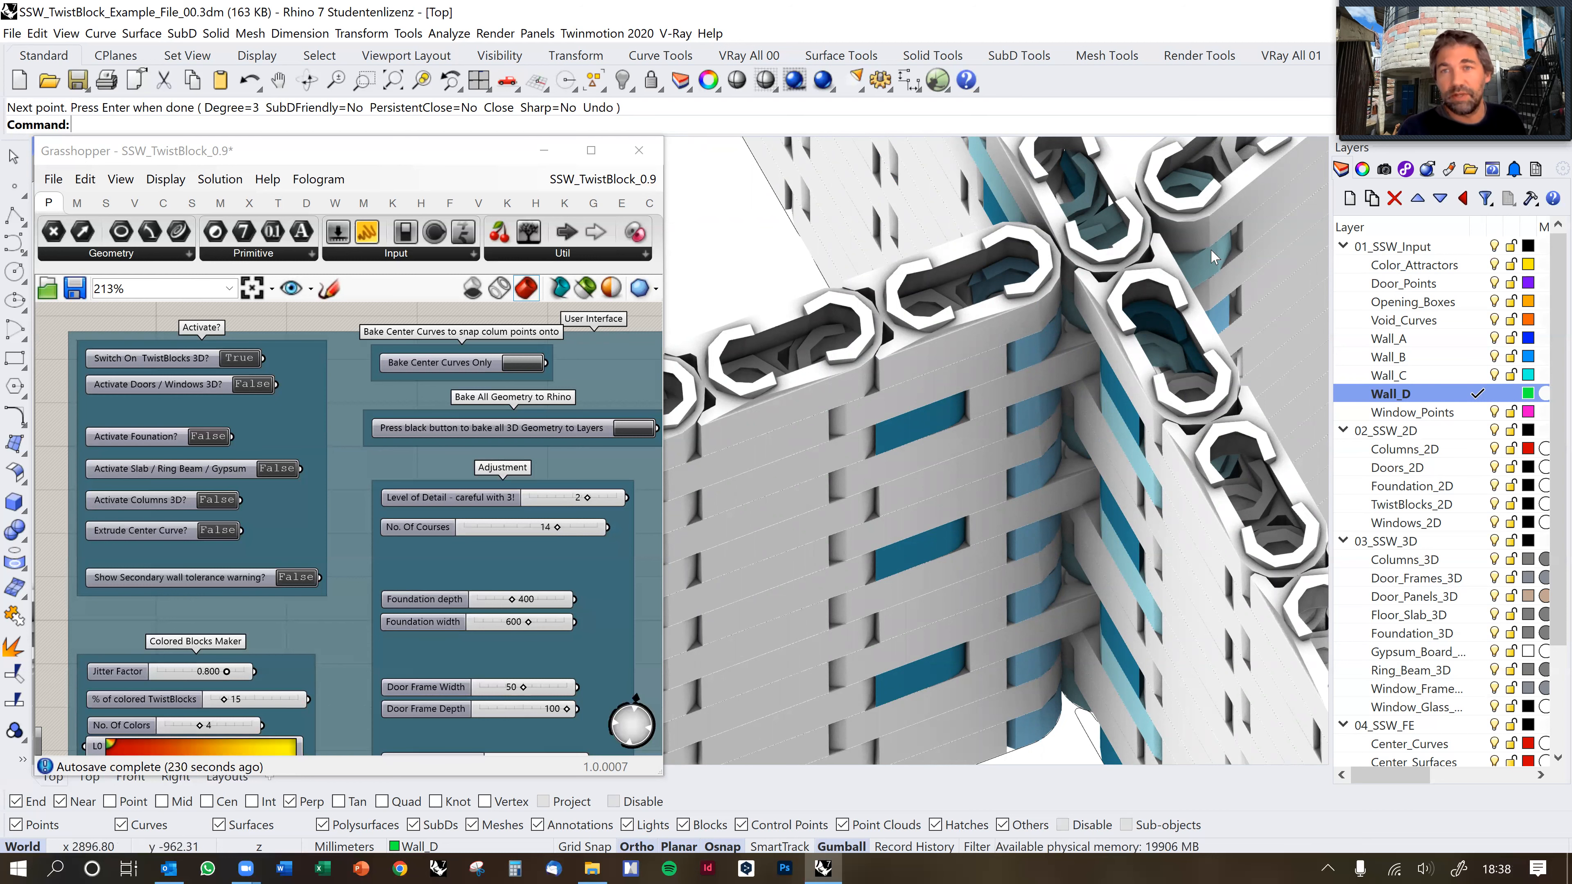
scroll(1074, 333, down, 1)
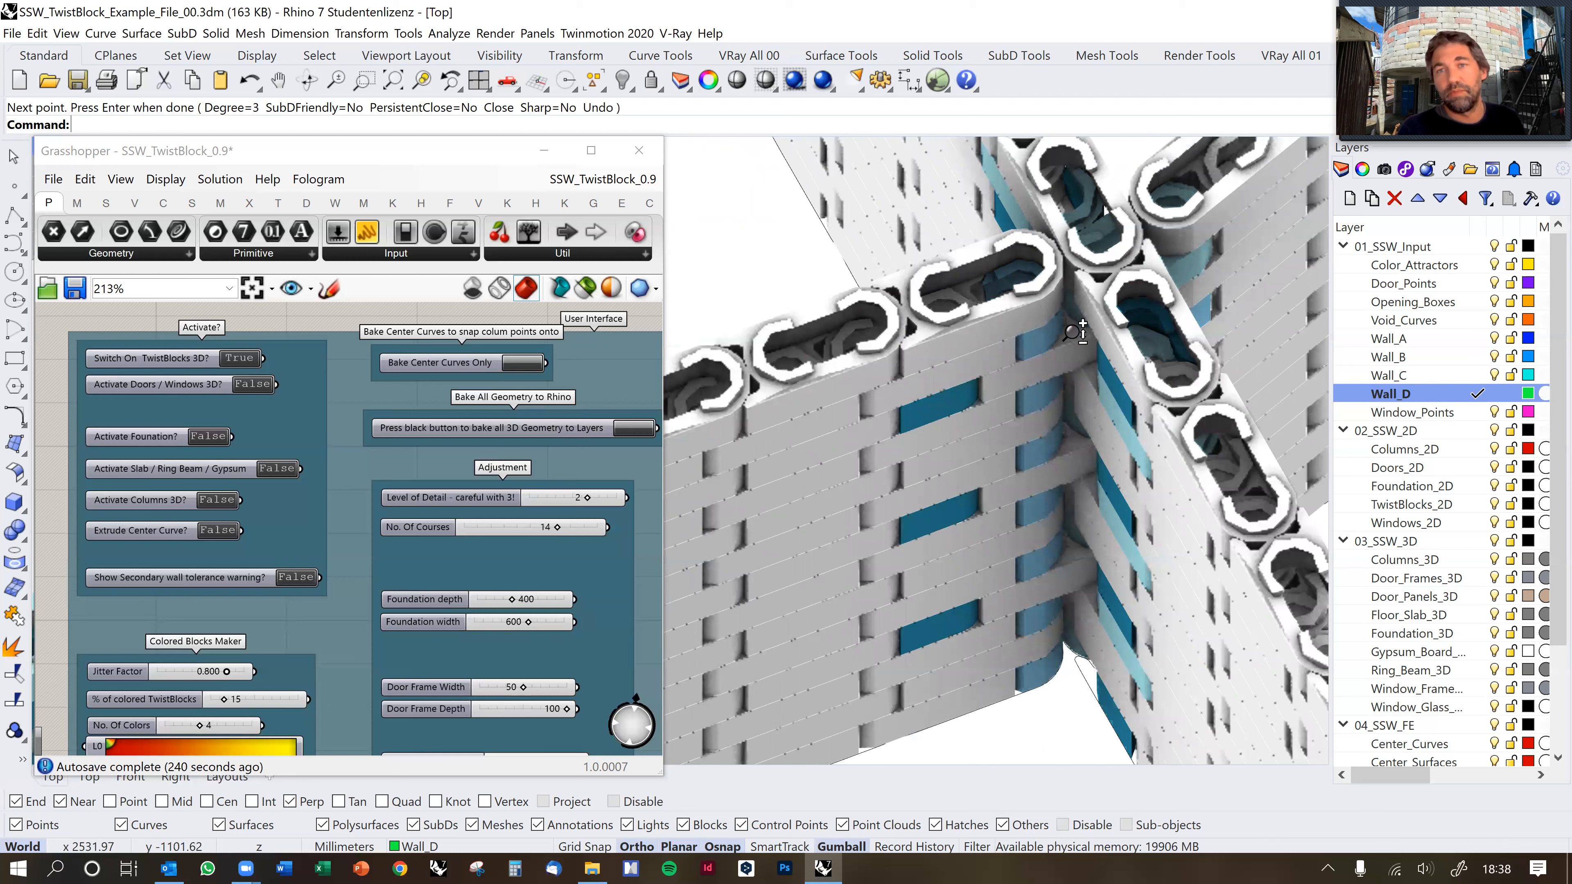
scroll(1074, 332, down, 3)
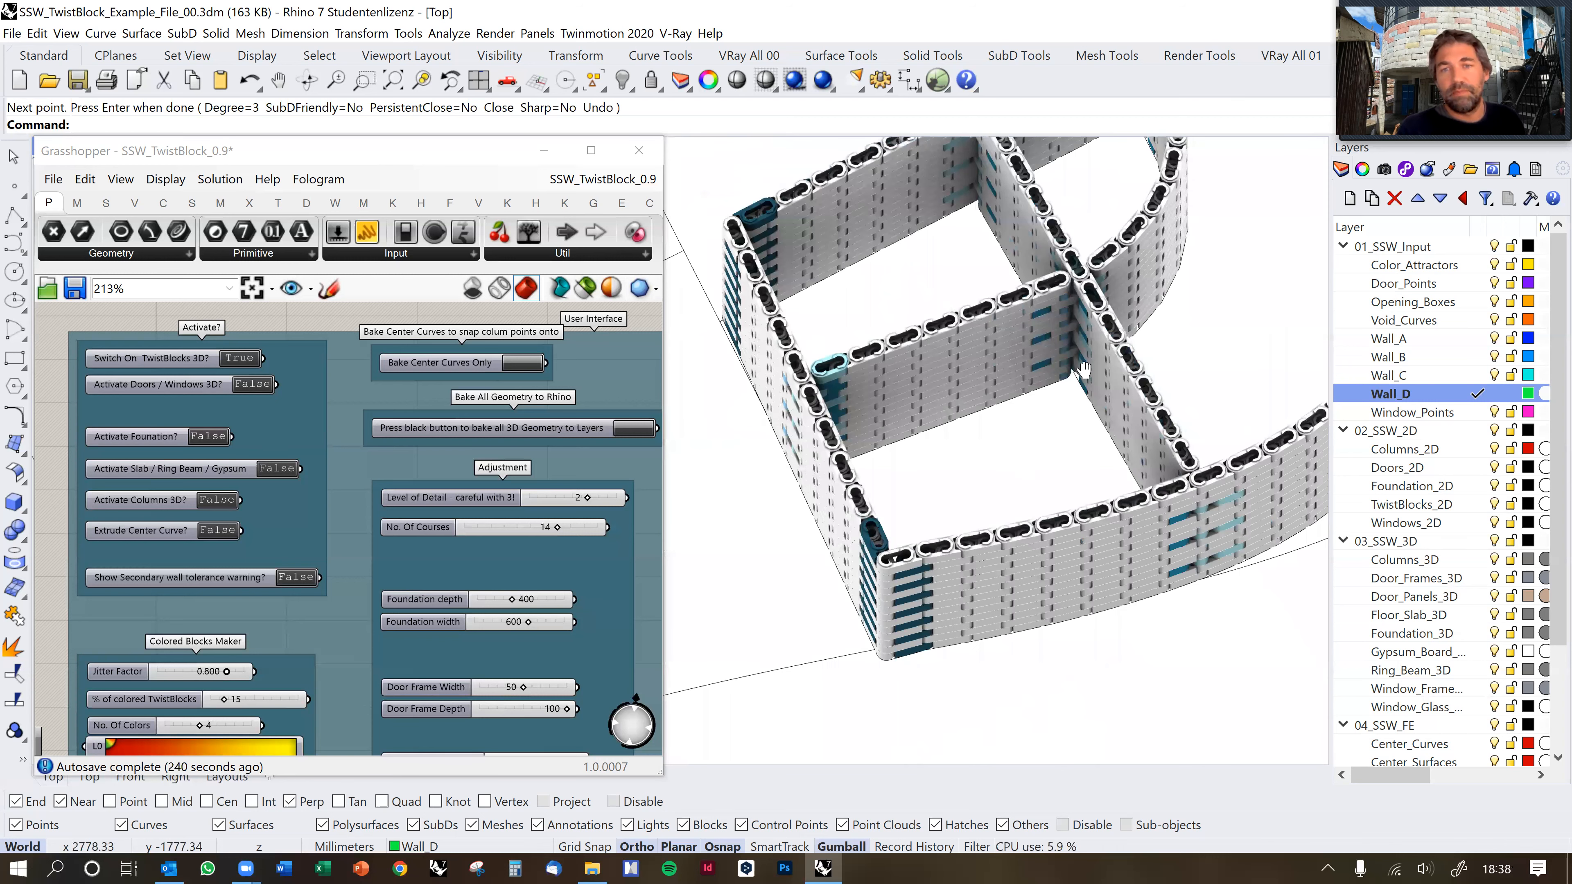
scroll(1084, 368, down, 2)
scroll(1090, 413, down, 2)
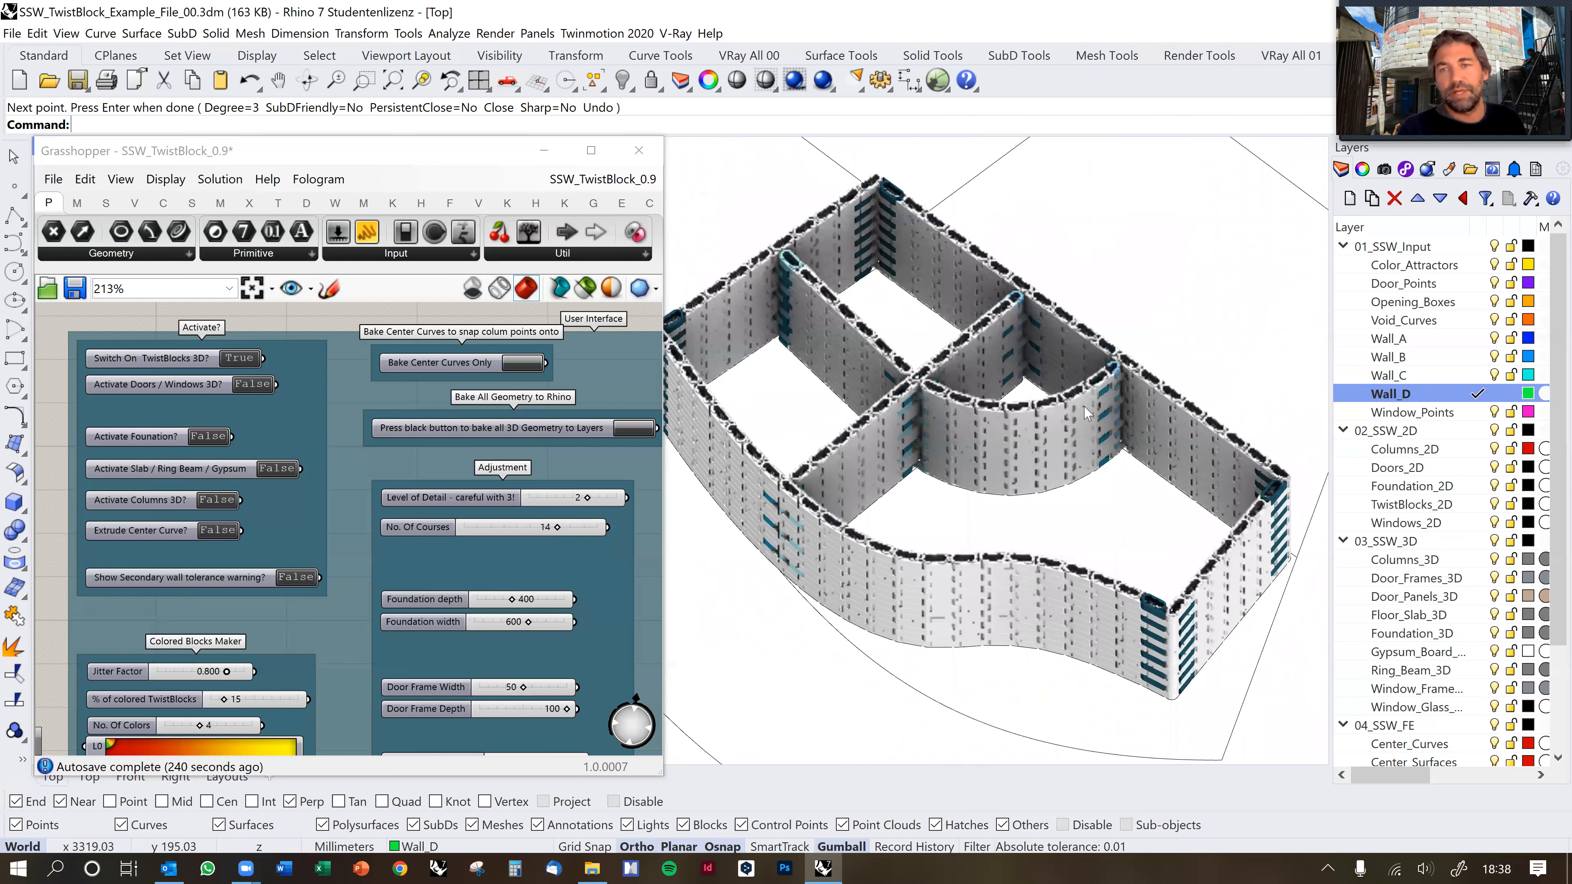
Review the curved Wall_D partition within the layout and inspect its half-block end where it meets the straight outer wall.
scroll(1119, 440, up, 1)
right_drag(1112, 429, 1125, 451)
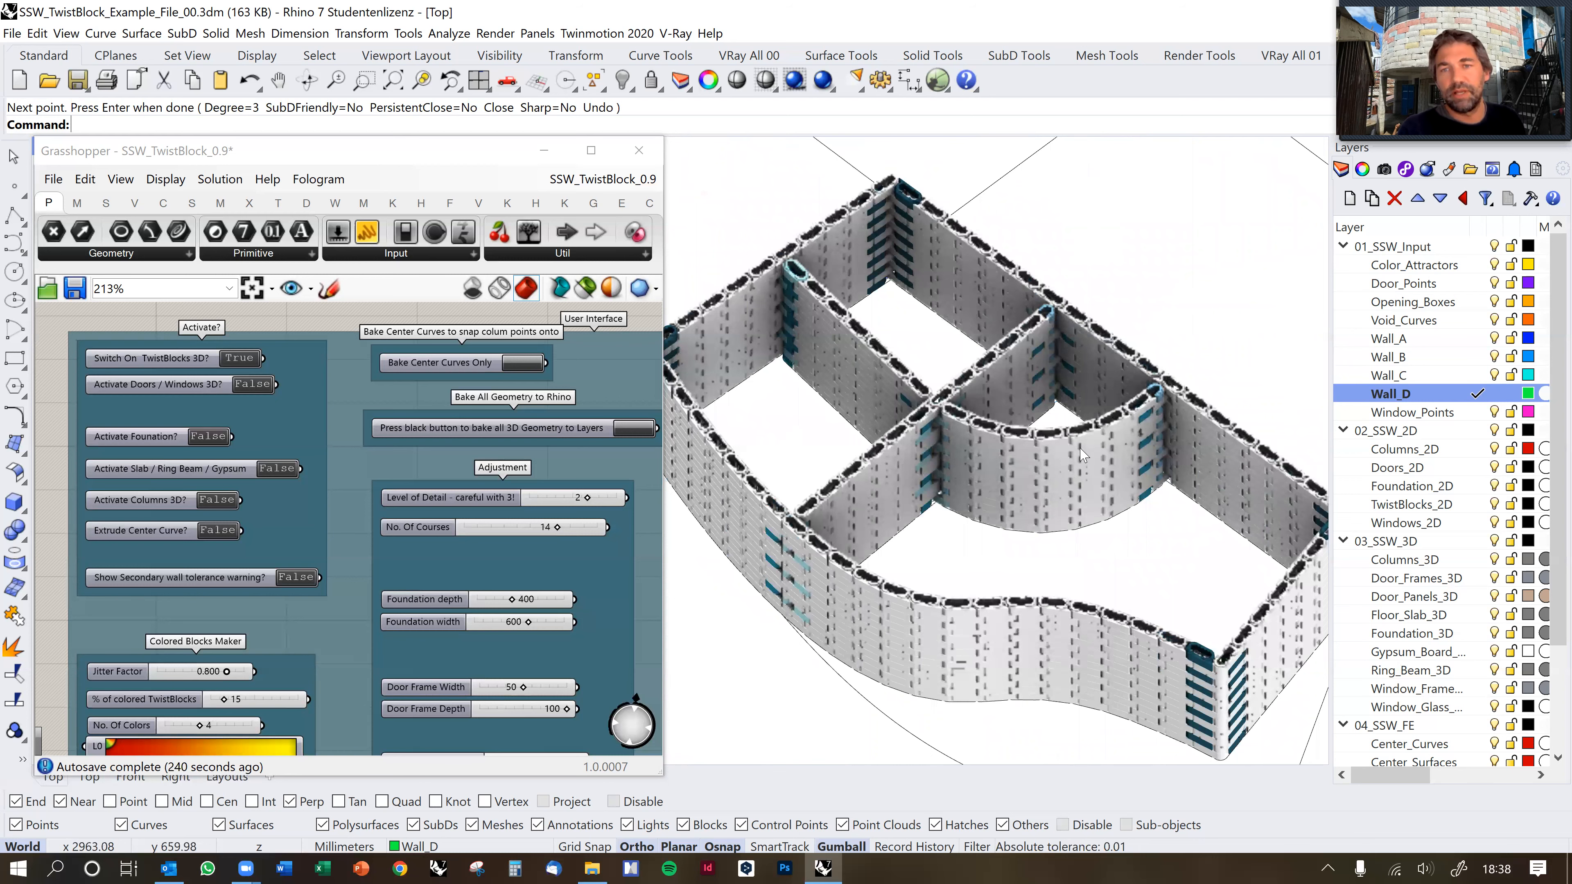
scroll(1083, 455, up, 2)
scroll(1112, 444, up, 3)
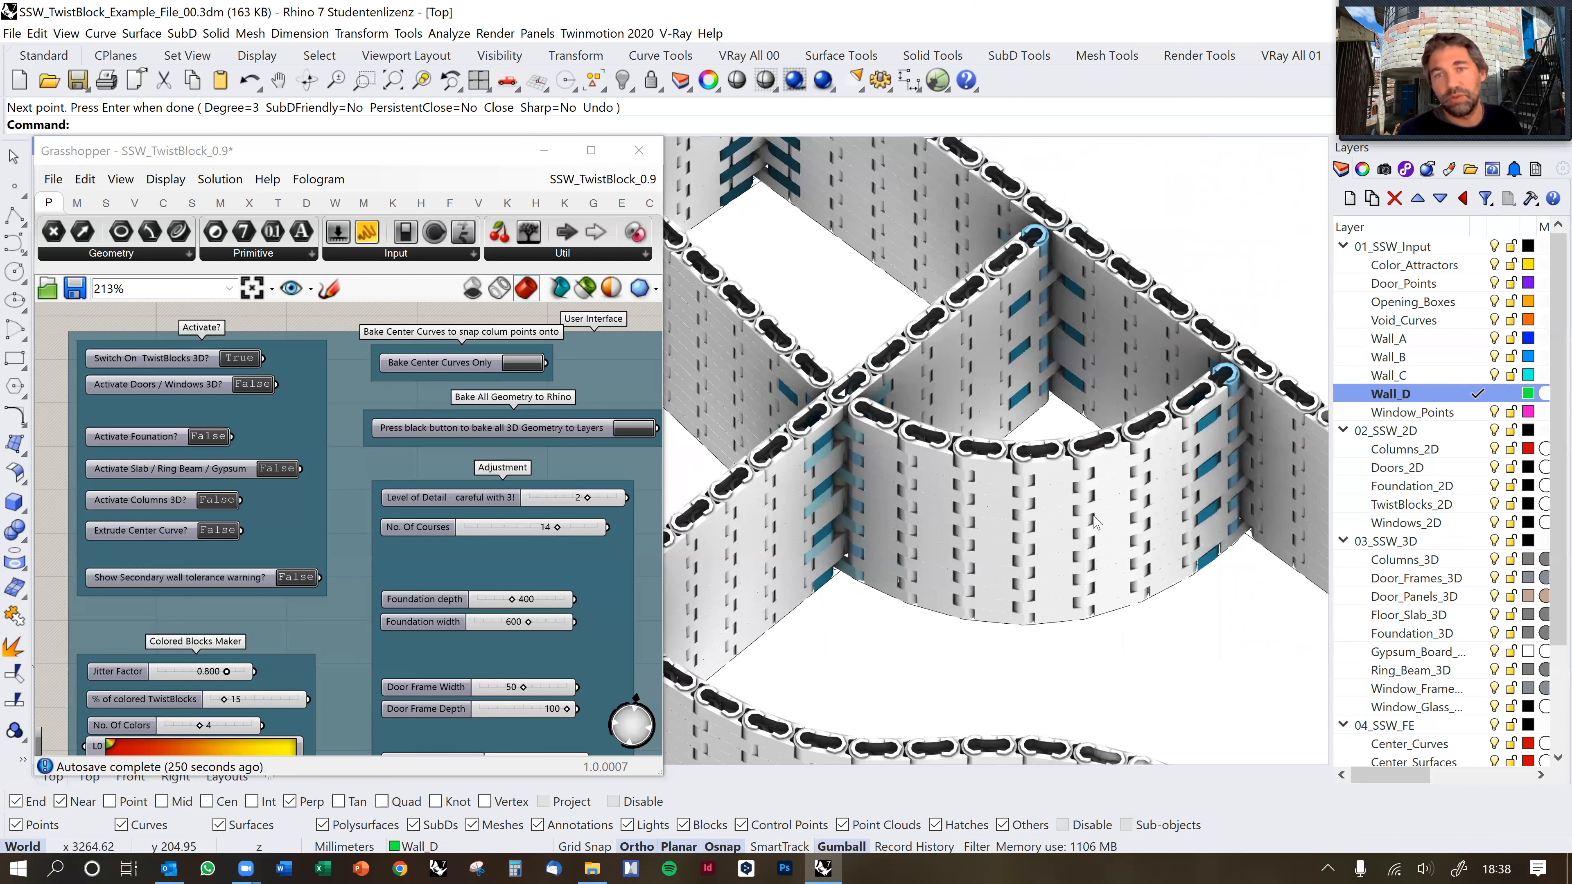
scroll(1046, 406, down, 2)
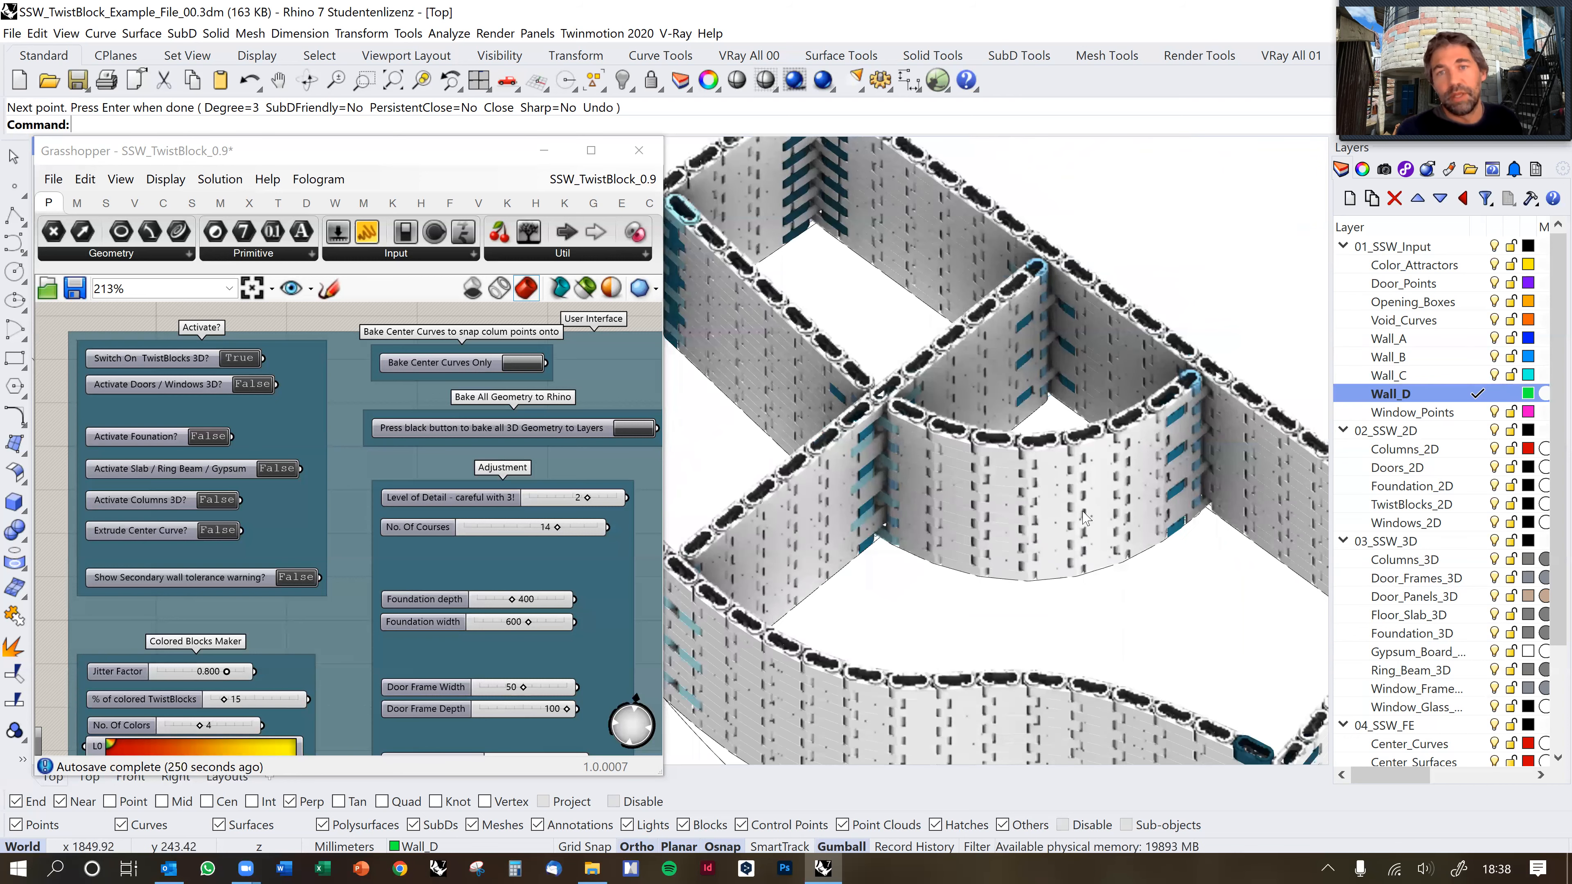
scroll(1077, 489, down, 3)
right_drag(1099, 433, 986, 447)
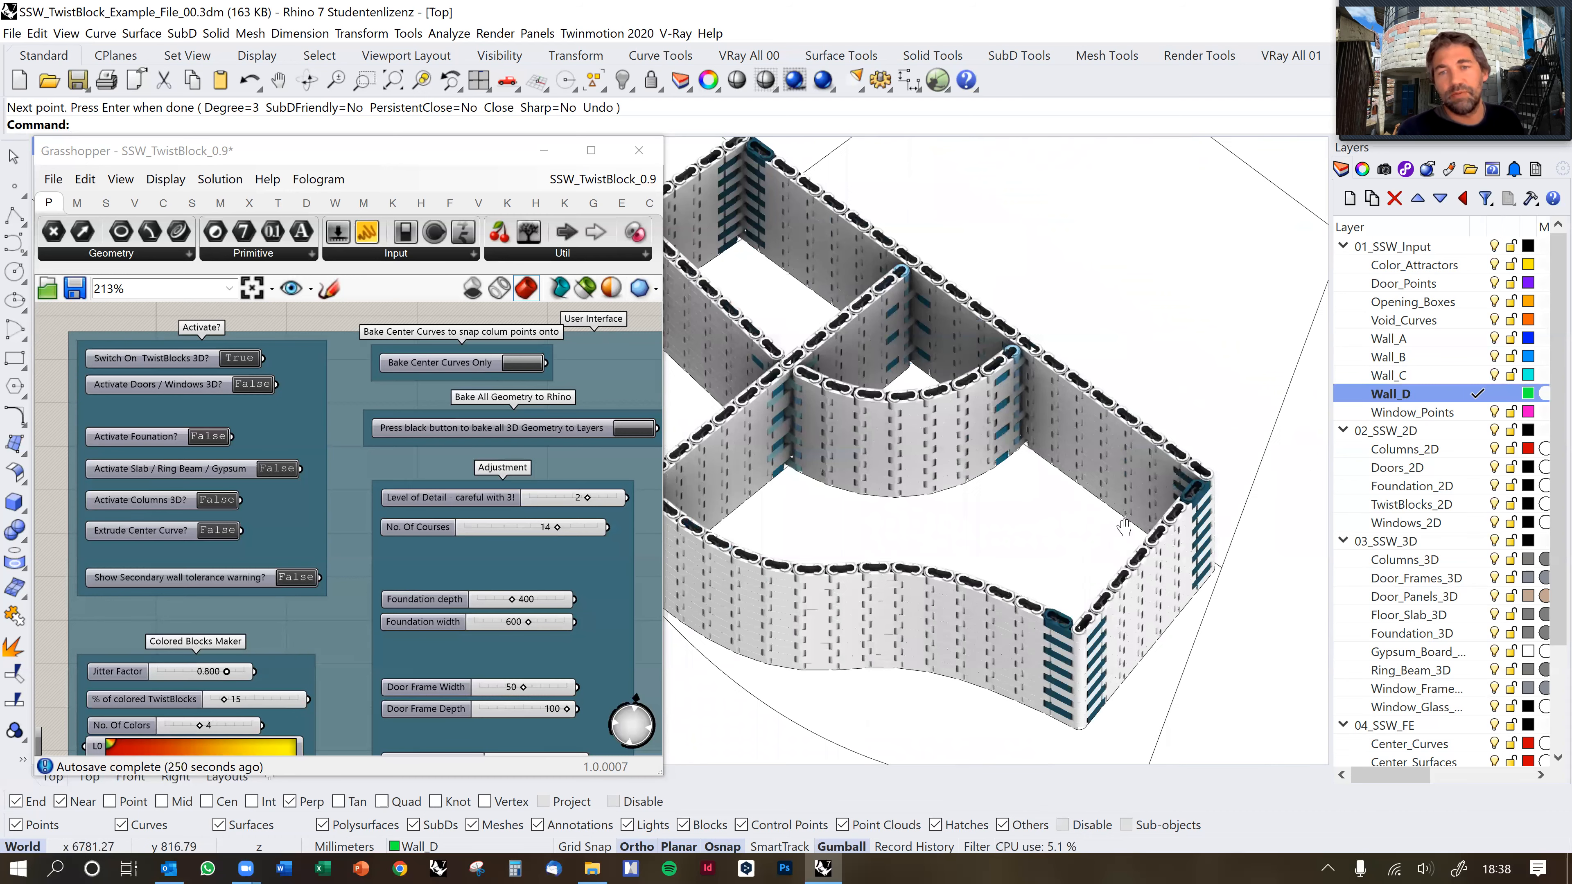
right_drag(1123, 527, 1169, 459)
right_drag(987, 439, 1064, 590)
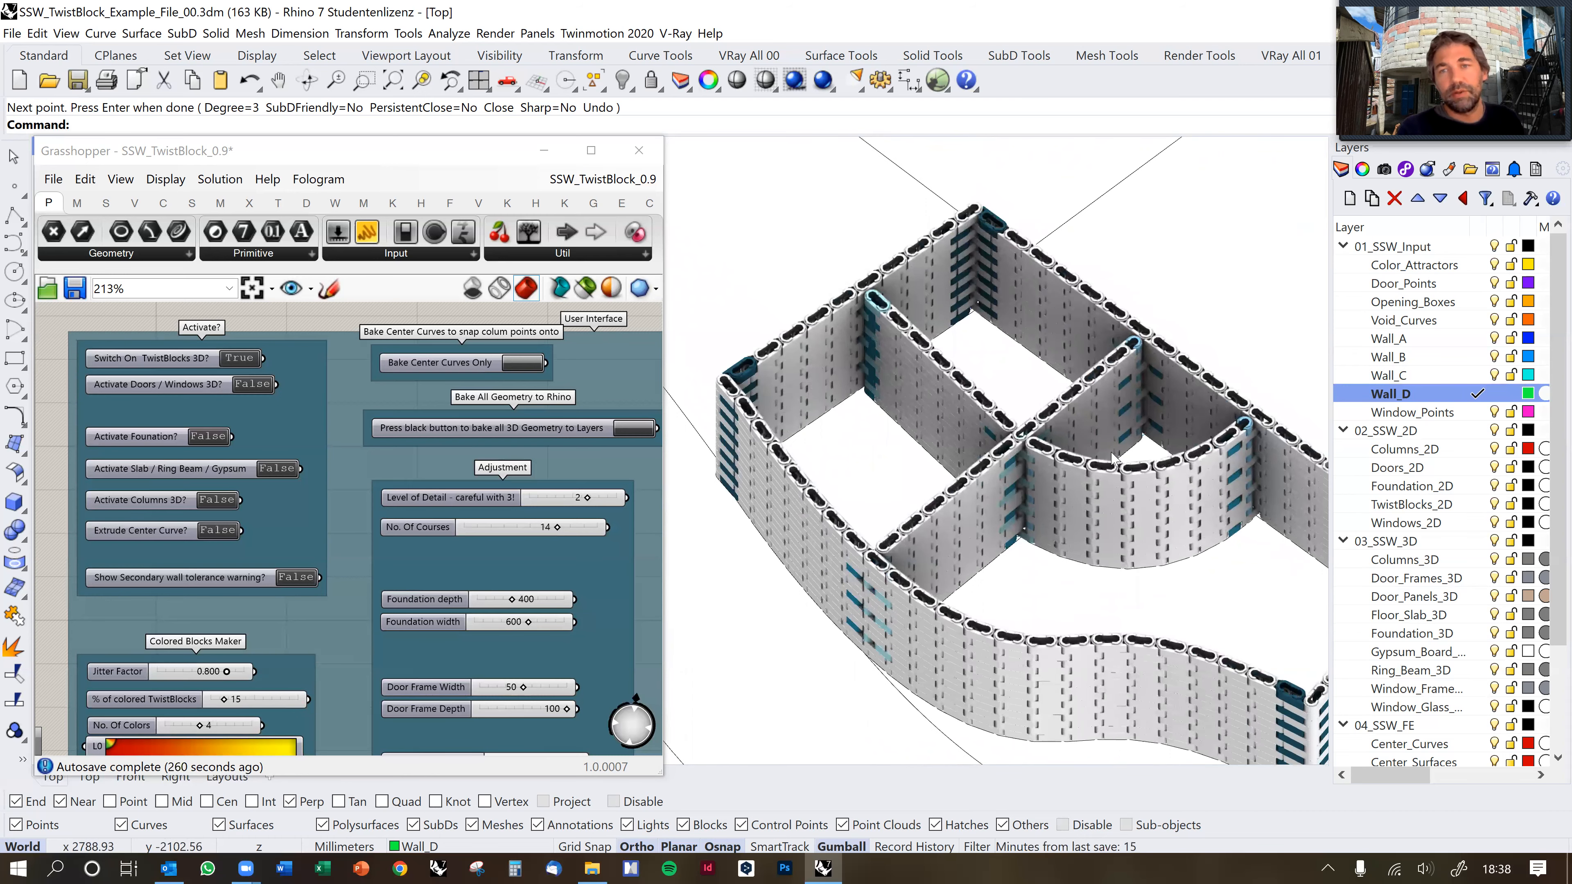
scroll(1112, 461, up, 2)
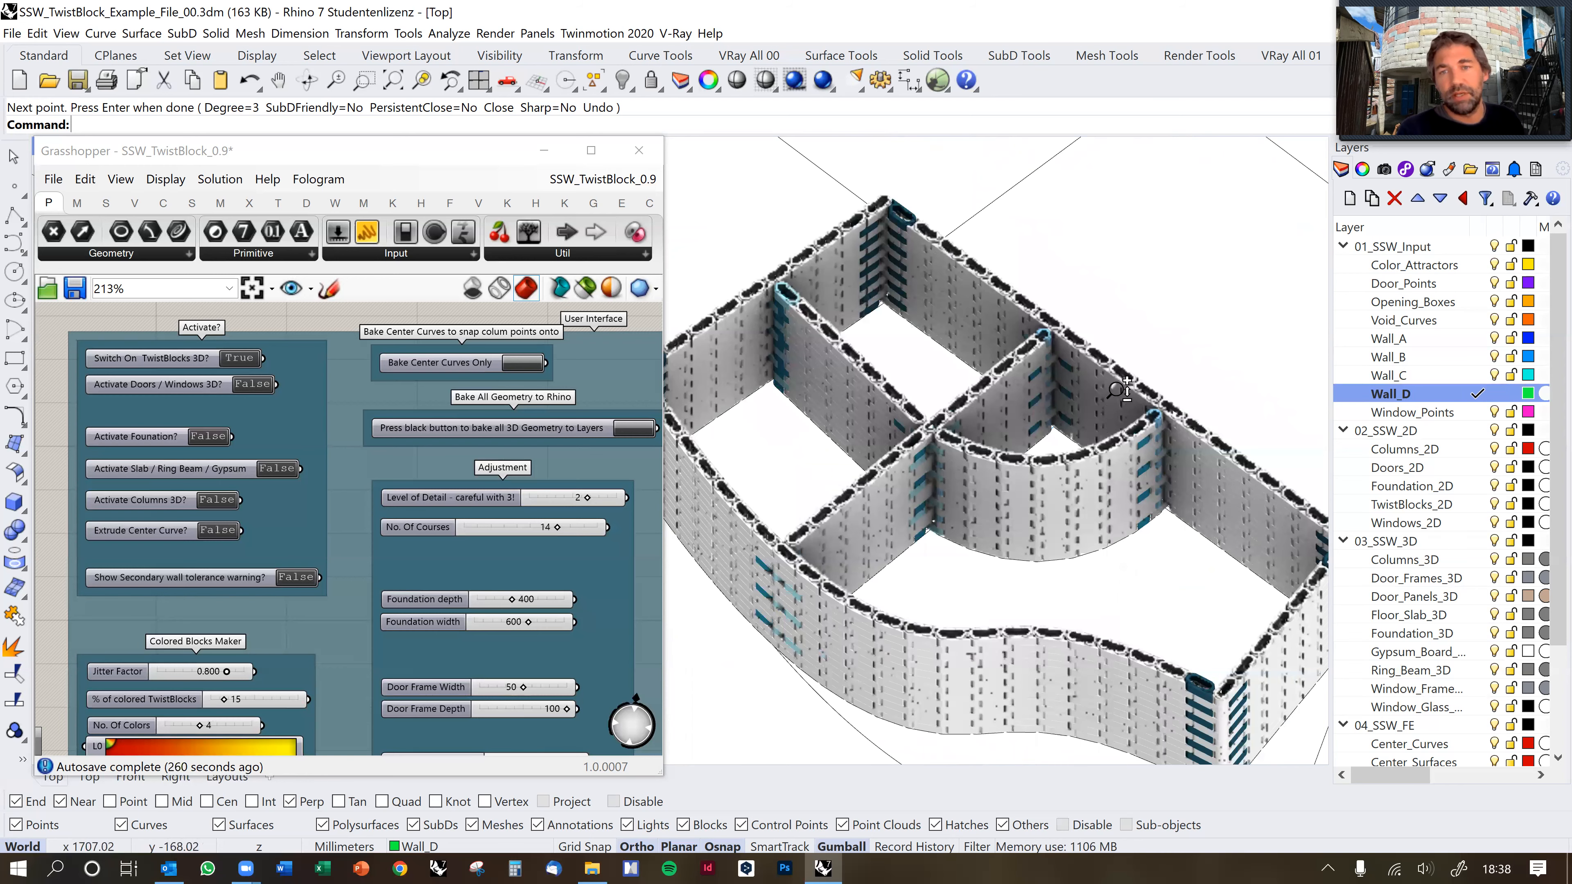
scroll(1119, 389, up, 2)
scroll(1075, 296, up, 4)
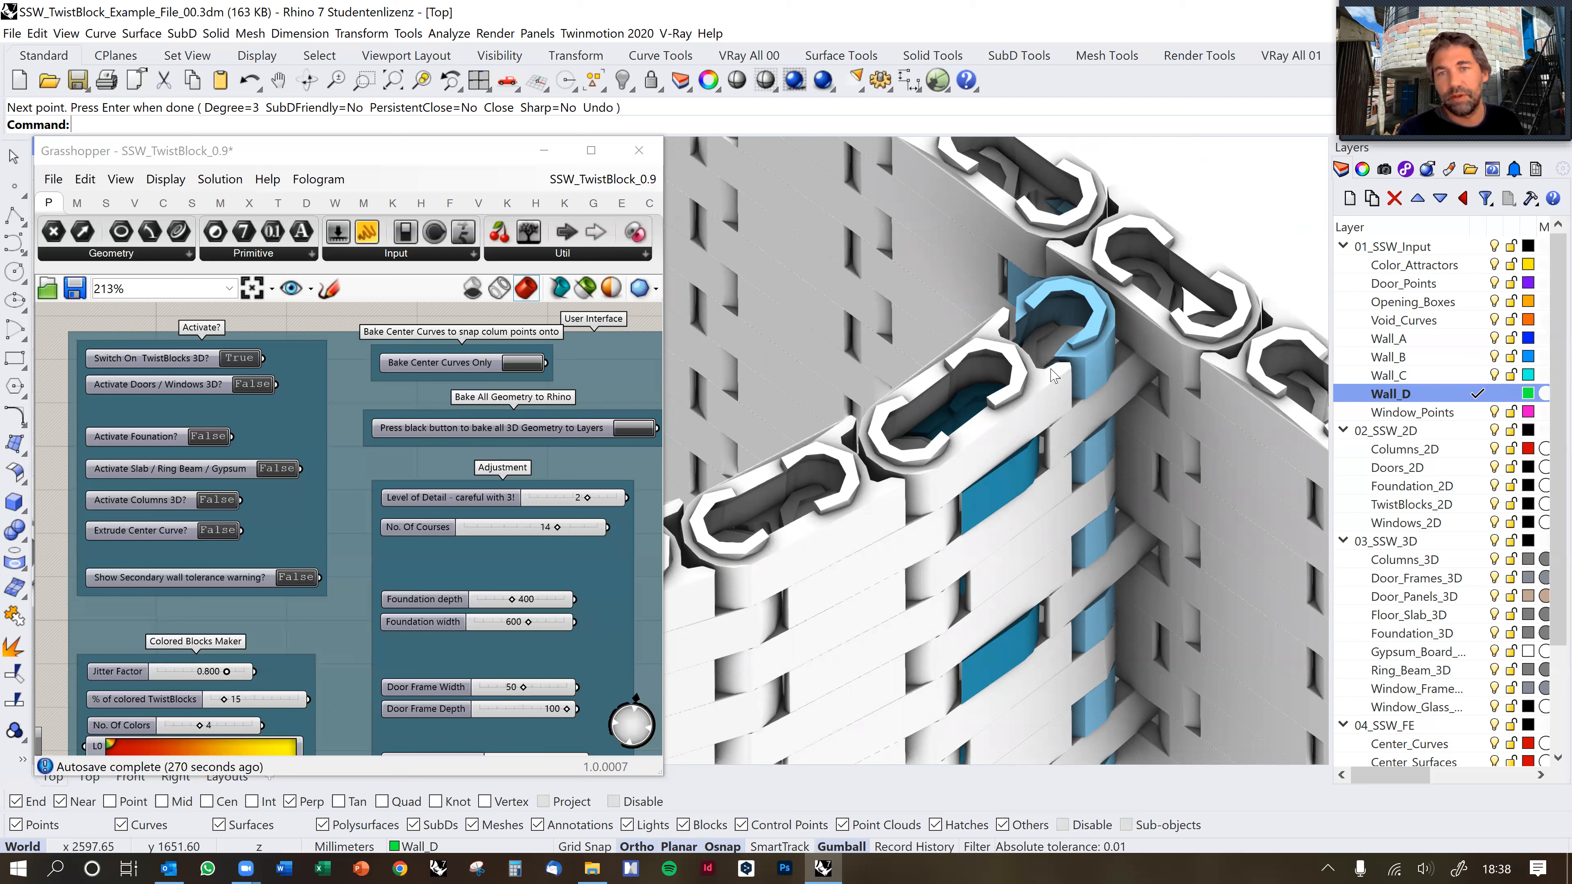
scroll(1028, 458, up, 3)
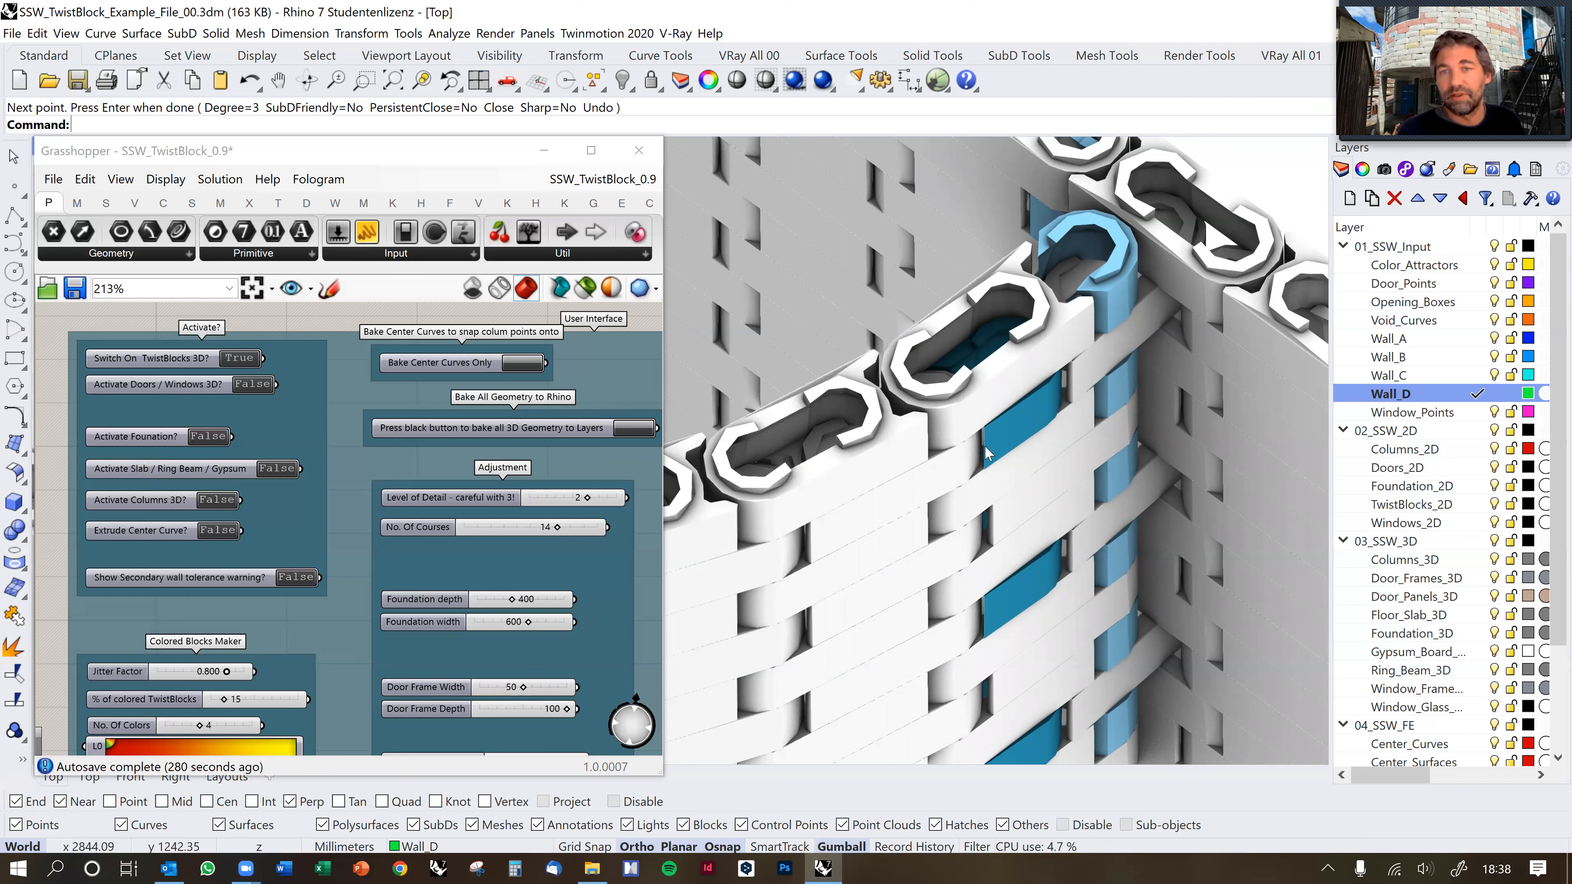
scroll(1029, 415, down, 5)
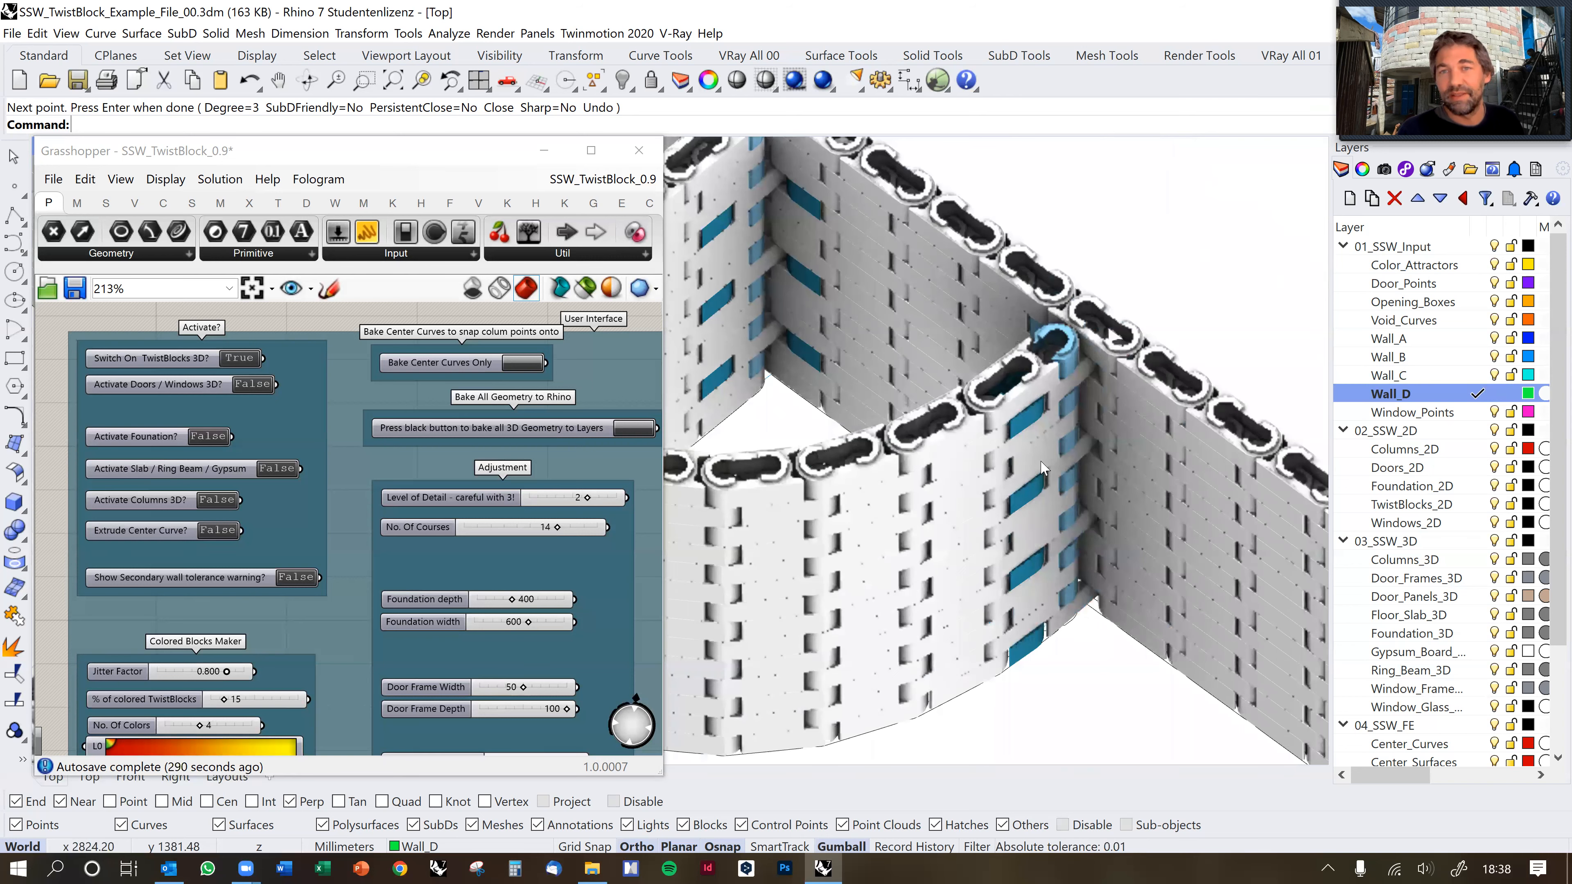
scroll(1042, 467, down, 2)
scroll(1206, 559, down, 2)
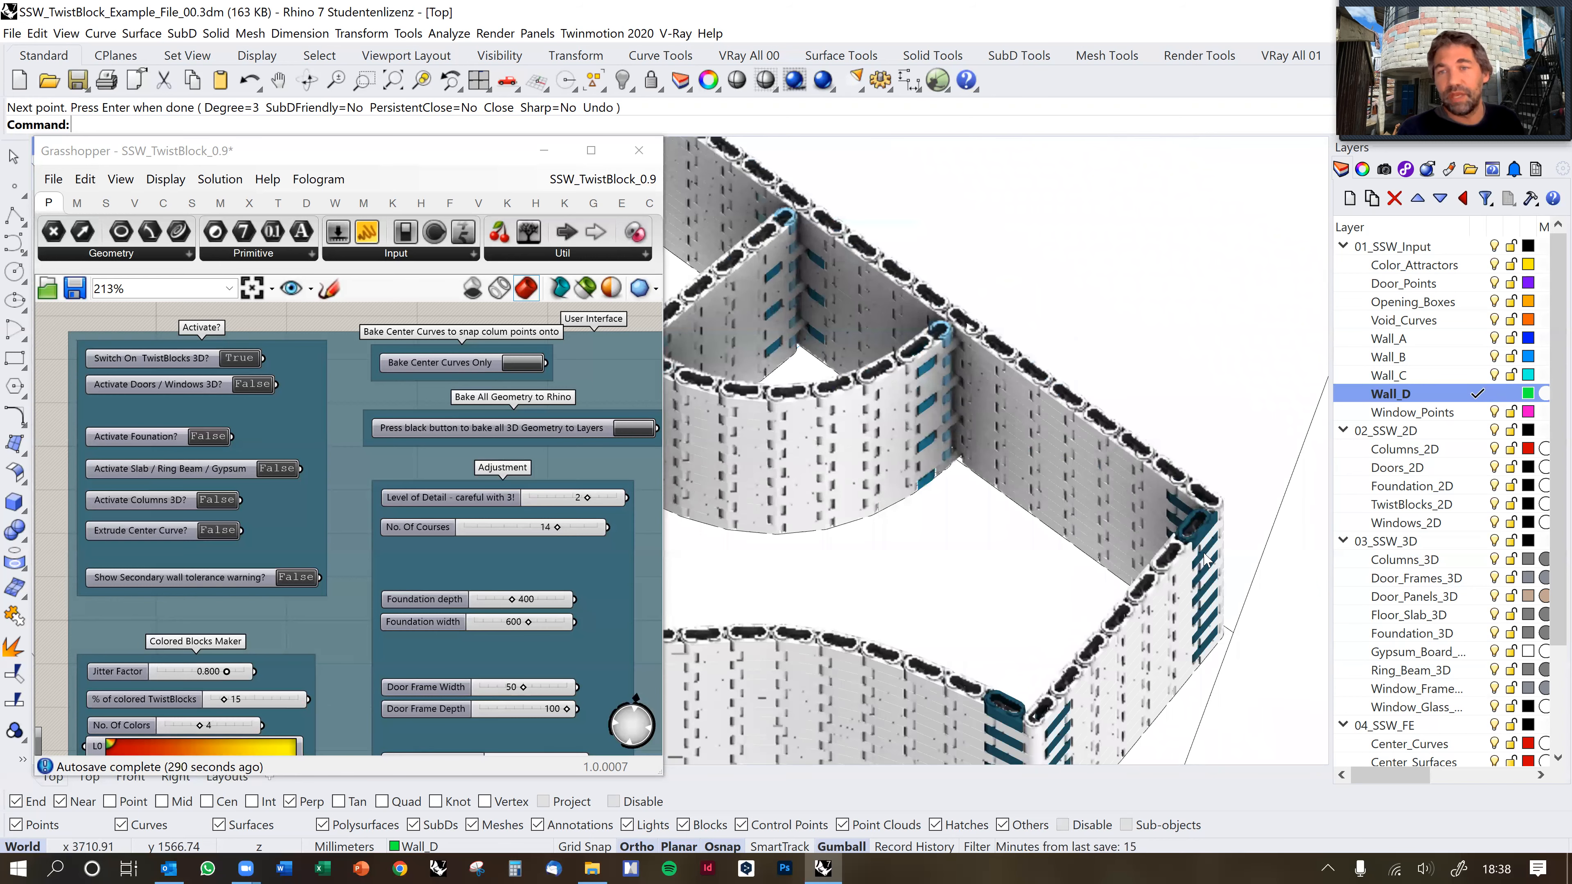
Inspect how the outer wall's blocks overlap at the corner beyond the Wall_D partition.
scroll(1218, 491, up, 4)
scroll(1236, 464, up, 2)
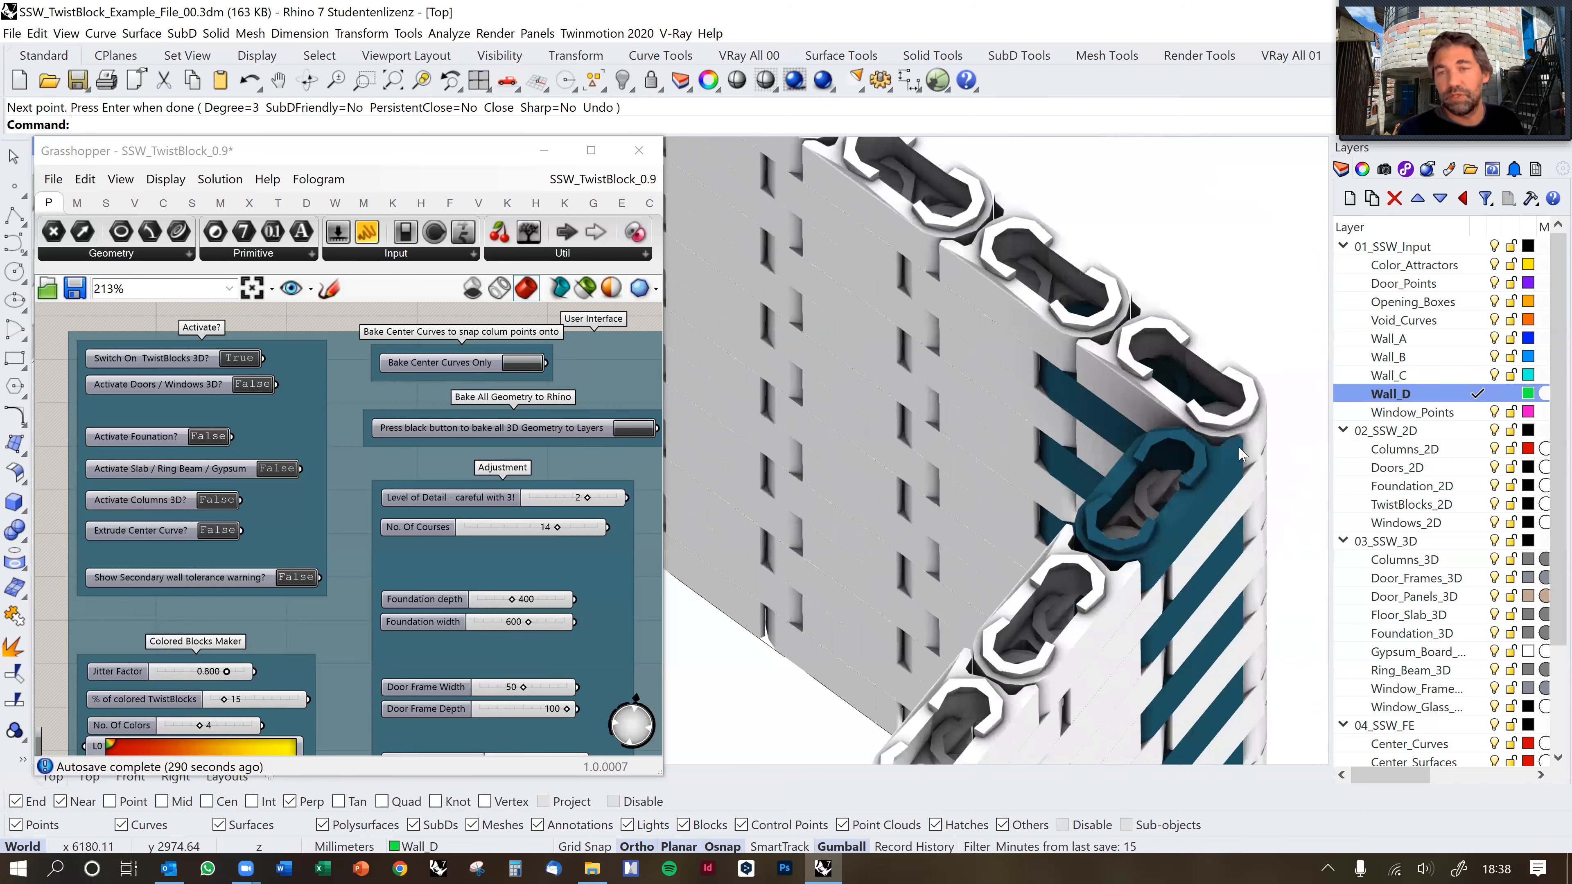
scroll(1214, 452, down, 1)
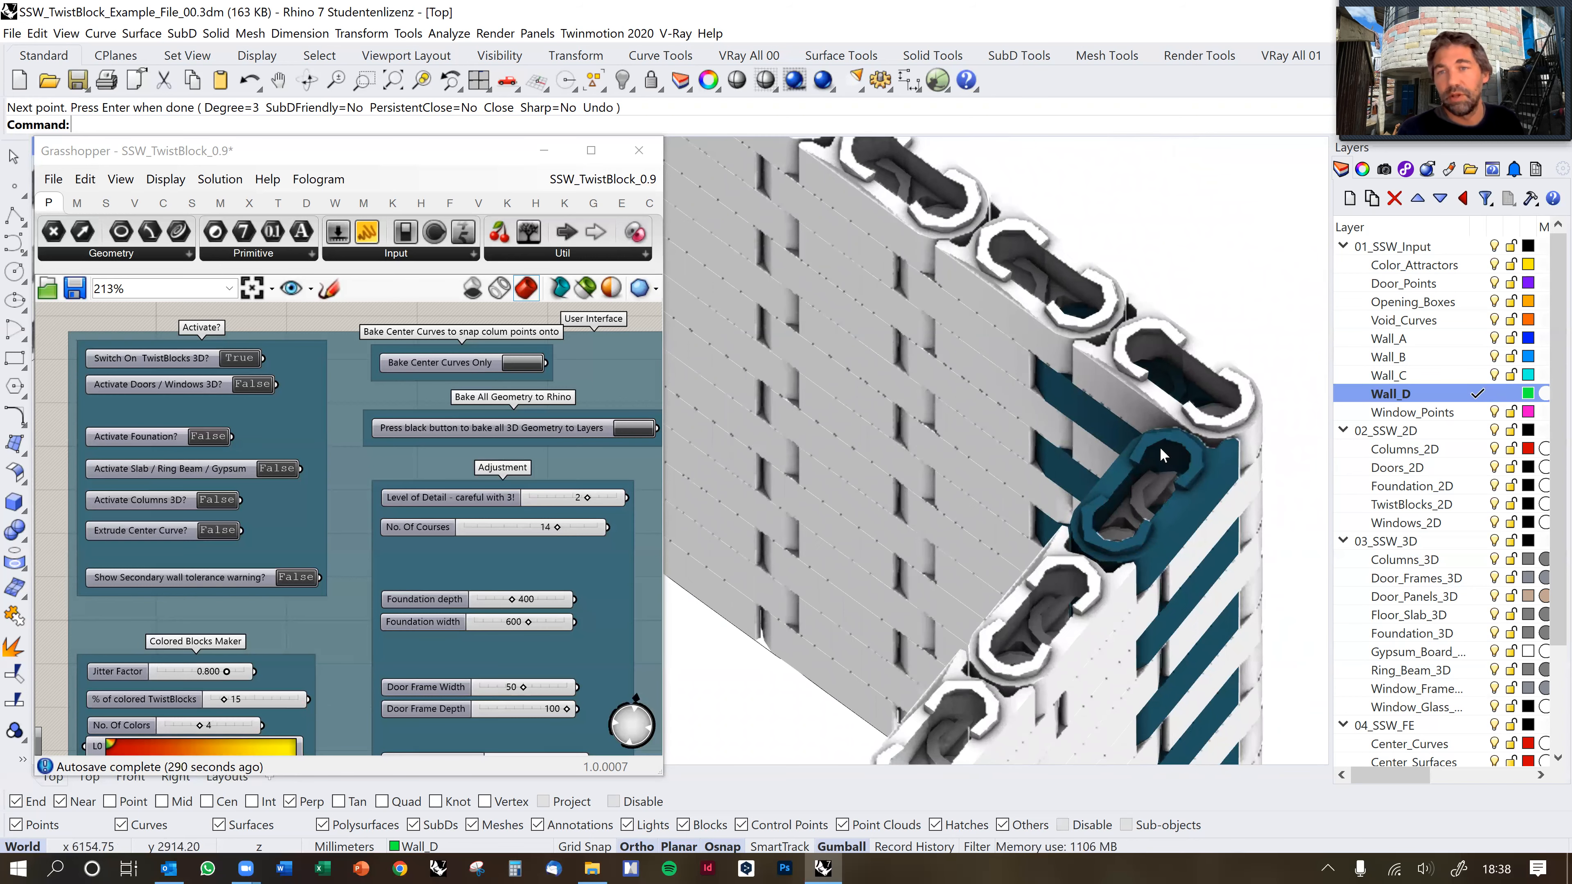
scroll(1197, 453, down, 1)
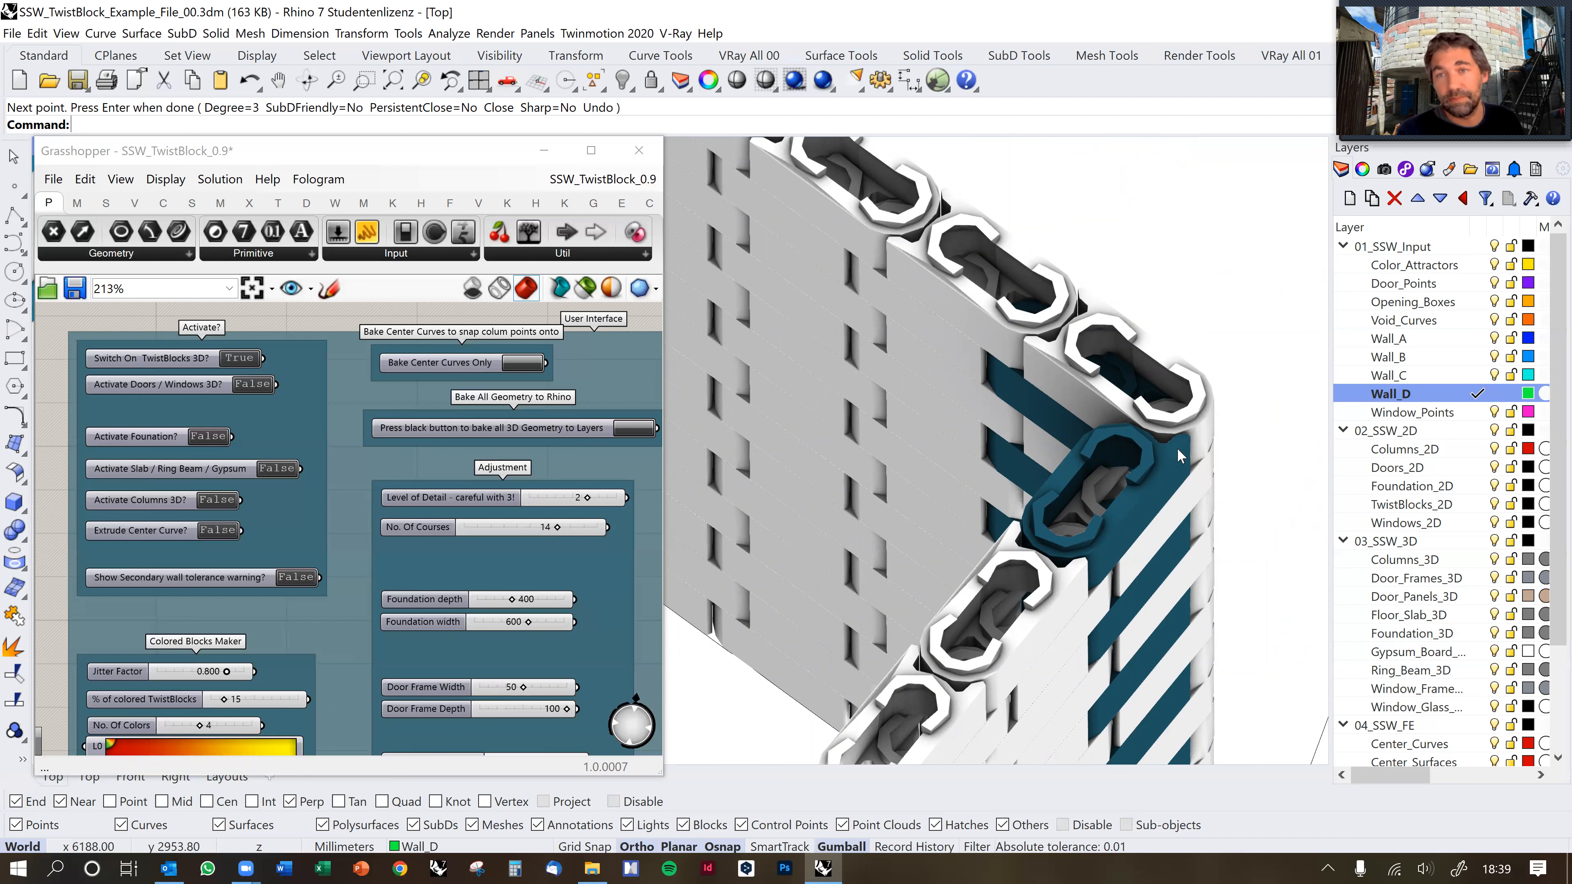
scroll(1167, 422, down, 4)
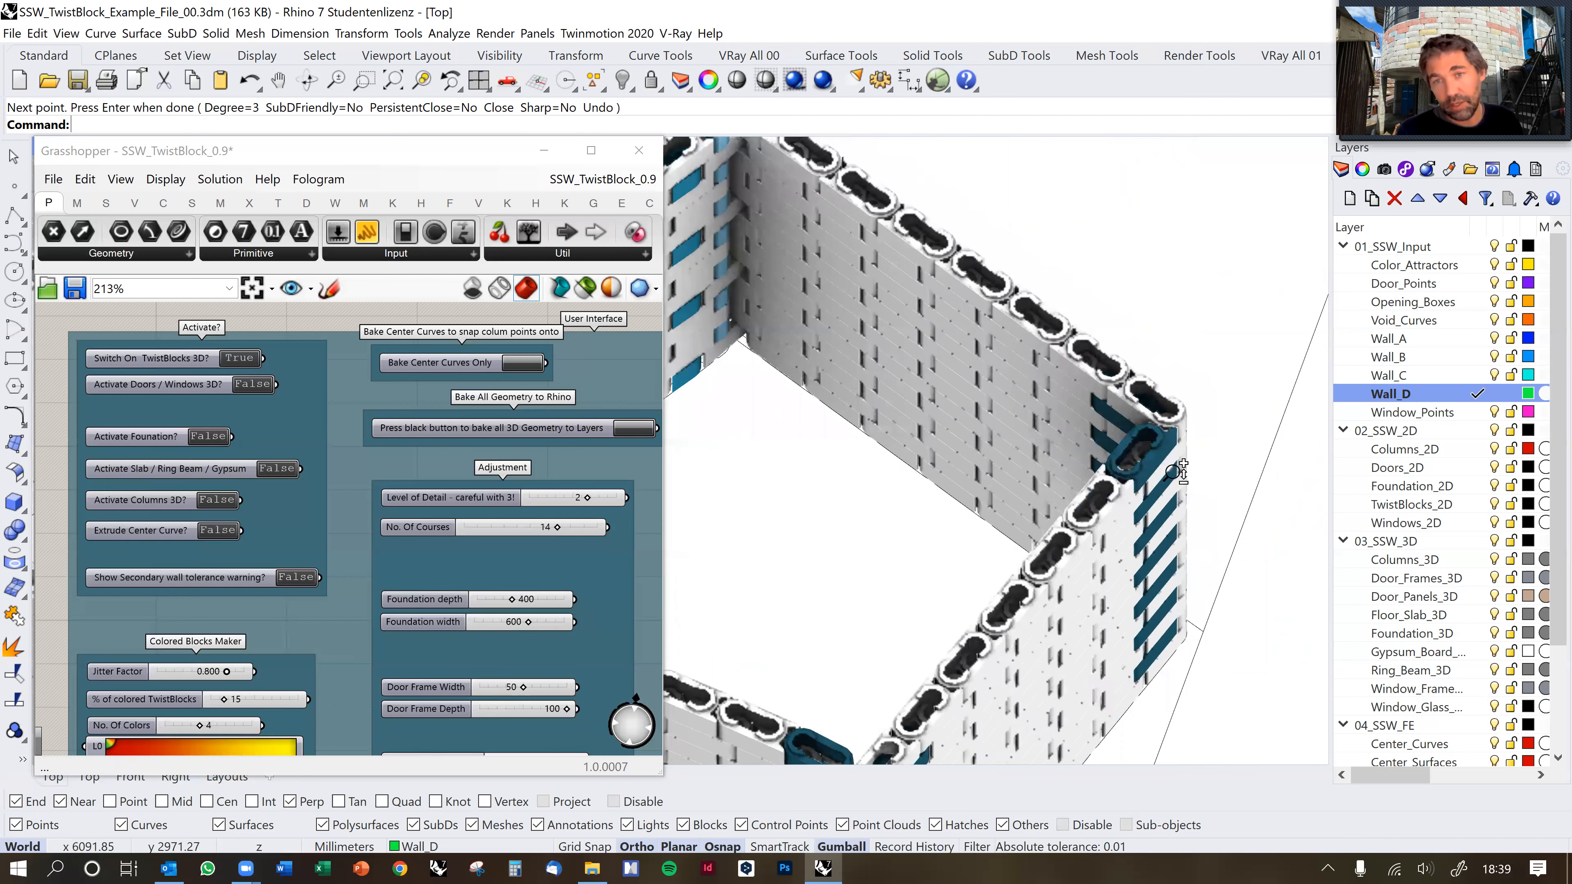
right_drag(1034, 497, 1114, 530)
scroll(935, 518, up, 2)
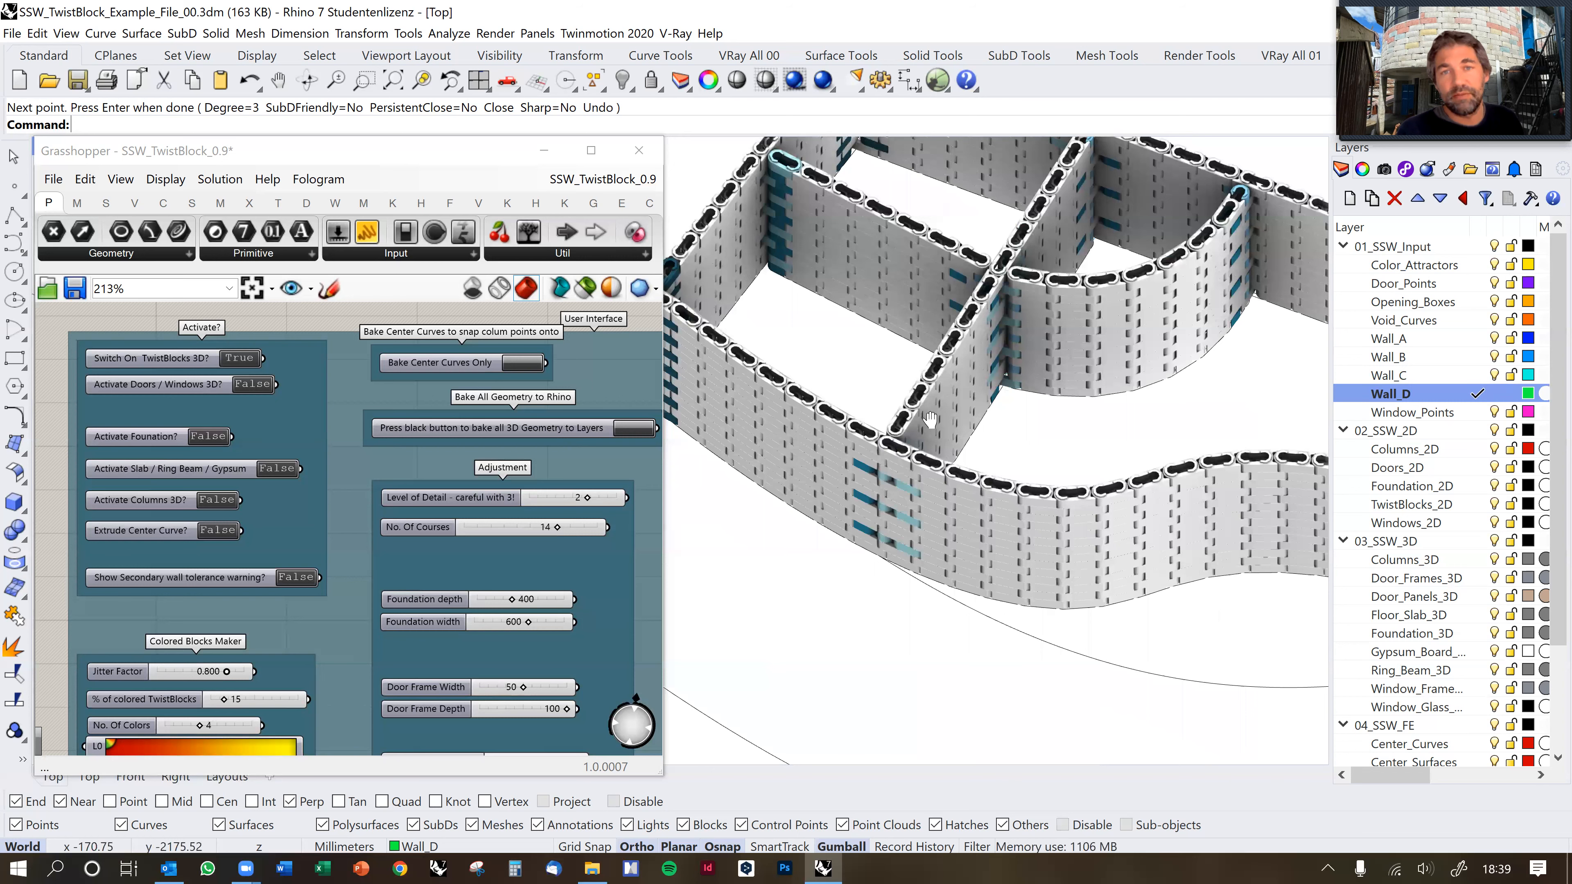
Inspect the Wall_C partition's end block at the outer side wall and review the complete wall layout.
scroll(880, 302, up, 3)
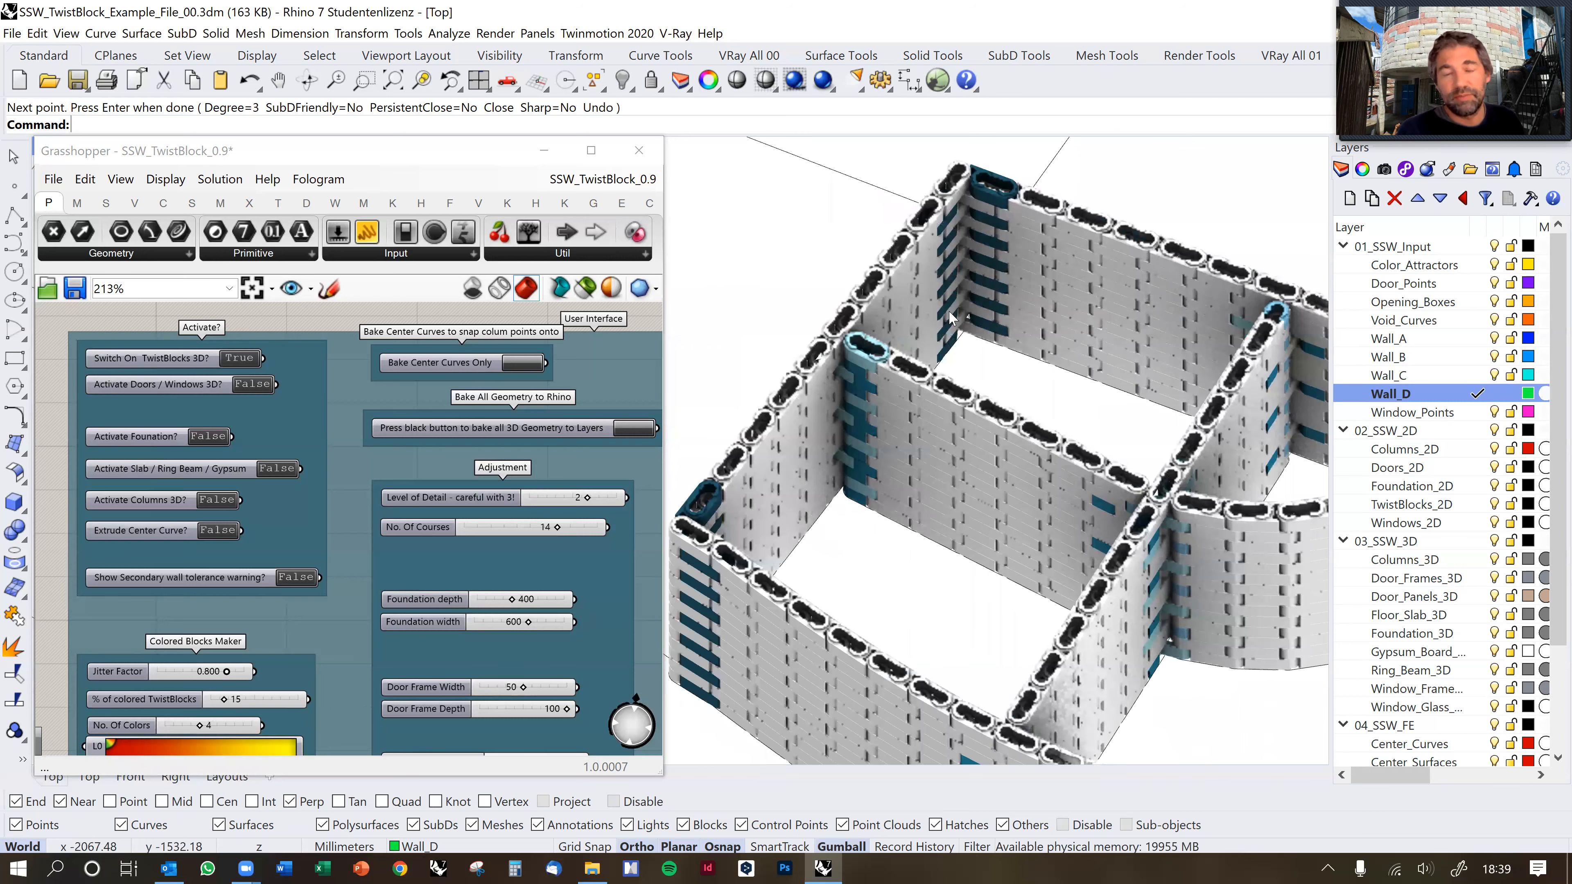
scroll(859, 265, up, 4)
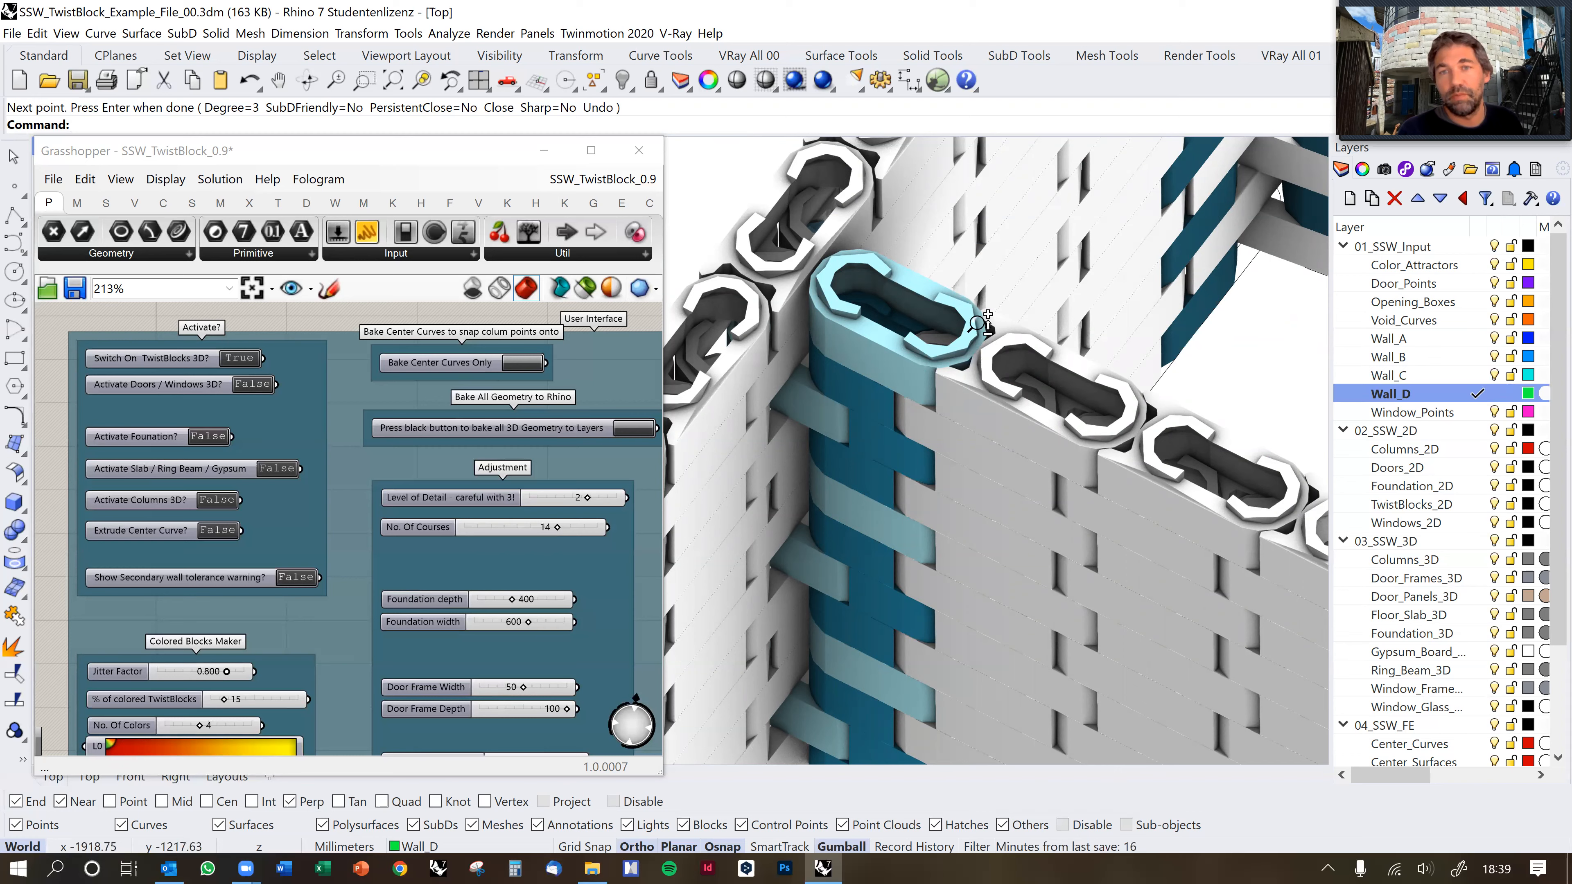
scroll(987, 347, down, 4)
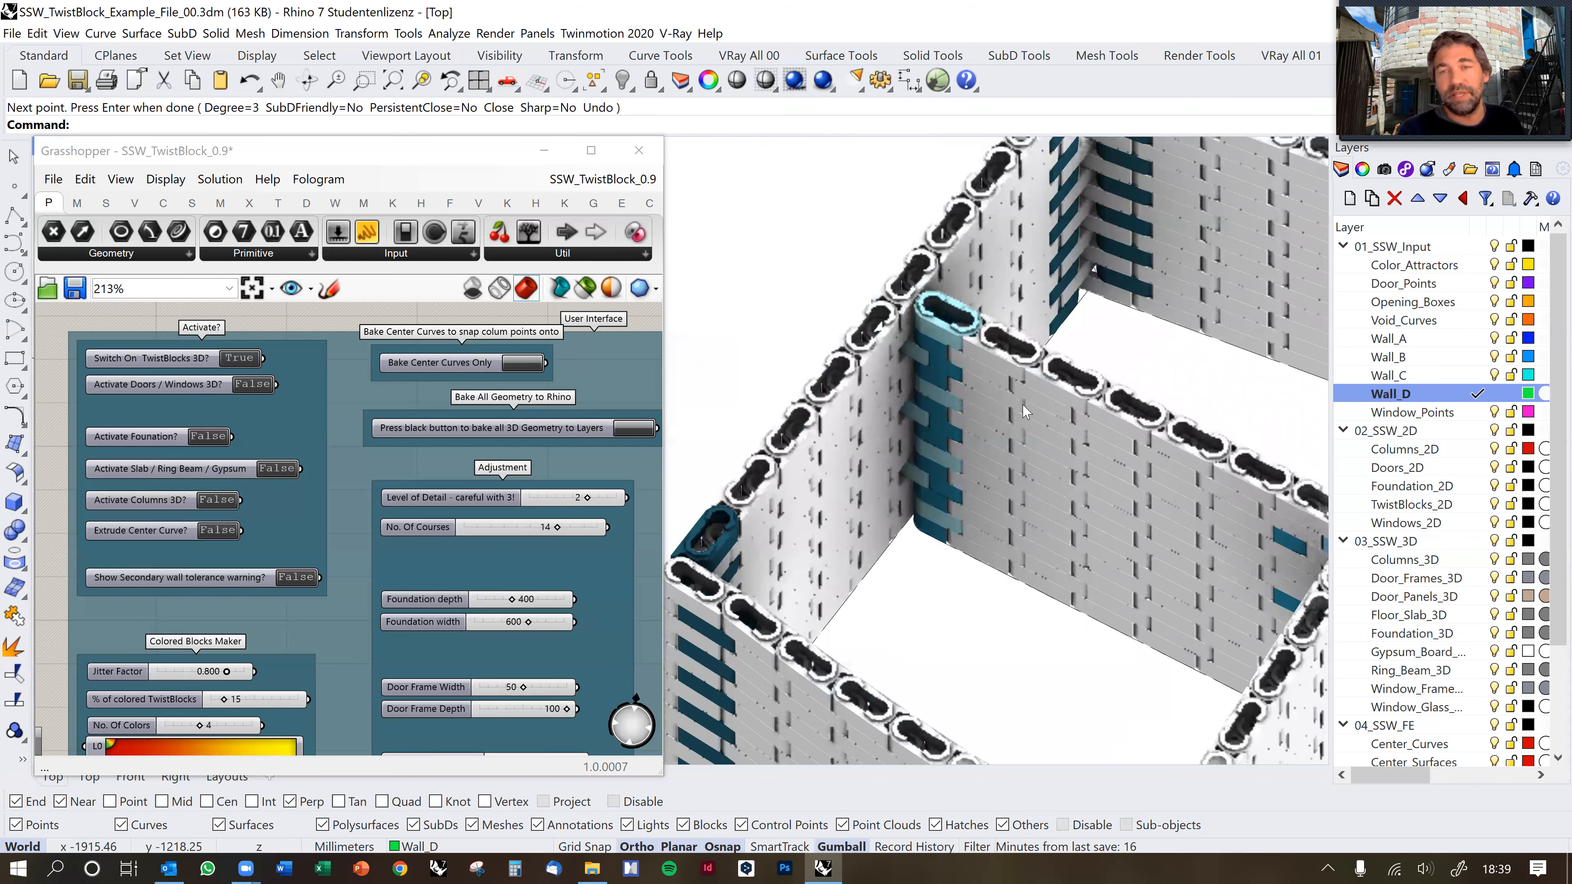
scroll(1064, 411, down, 4)
right_drag(1049, 404, 956, 404)
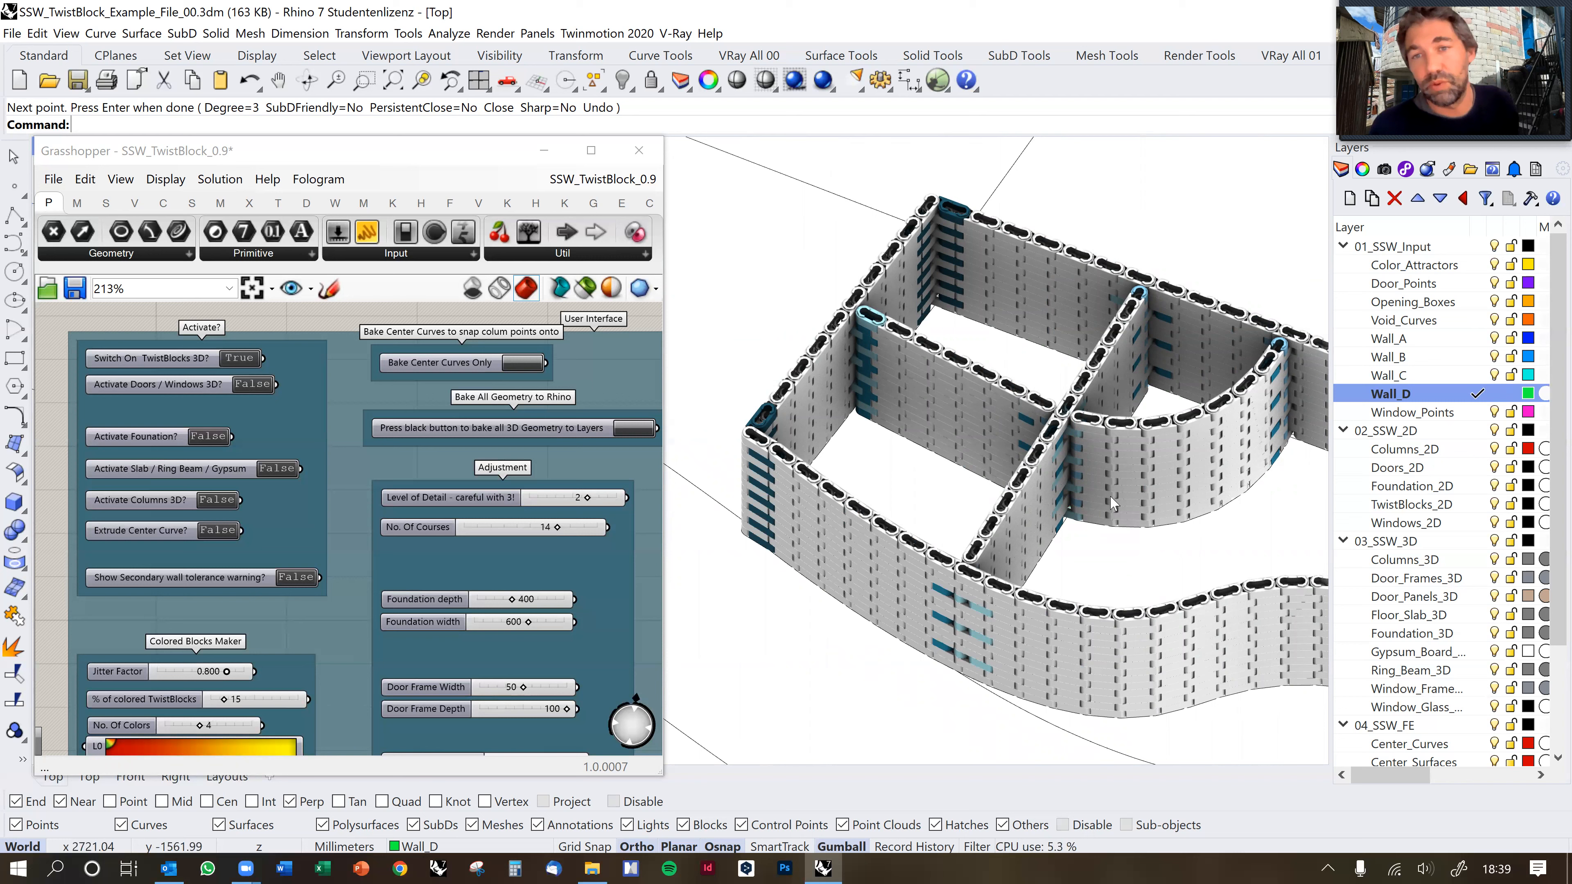
right_drag(1112, 500, 1025, 503)
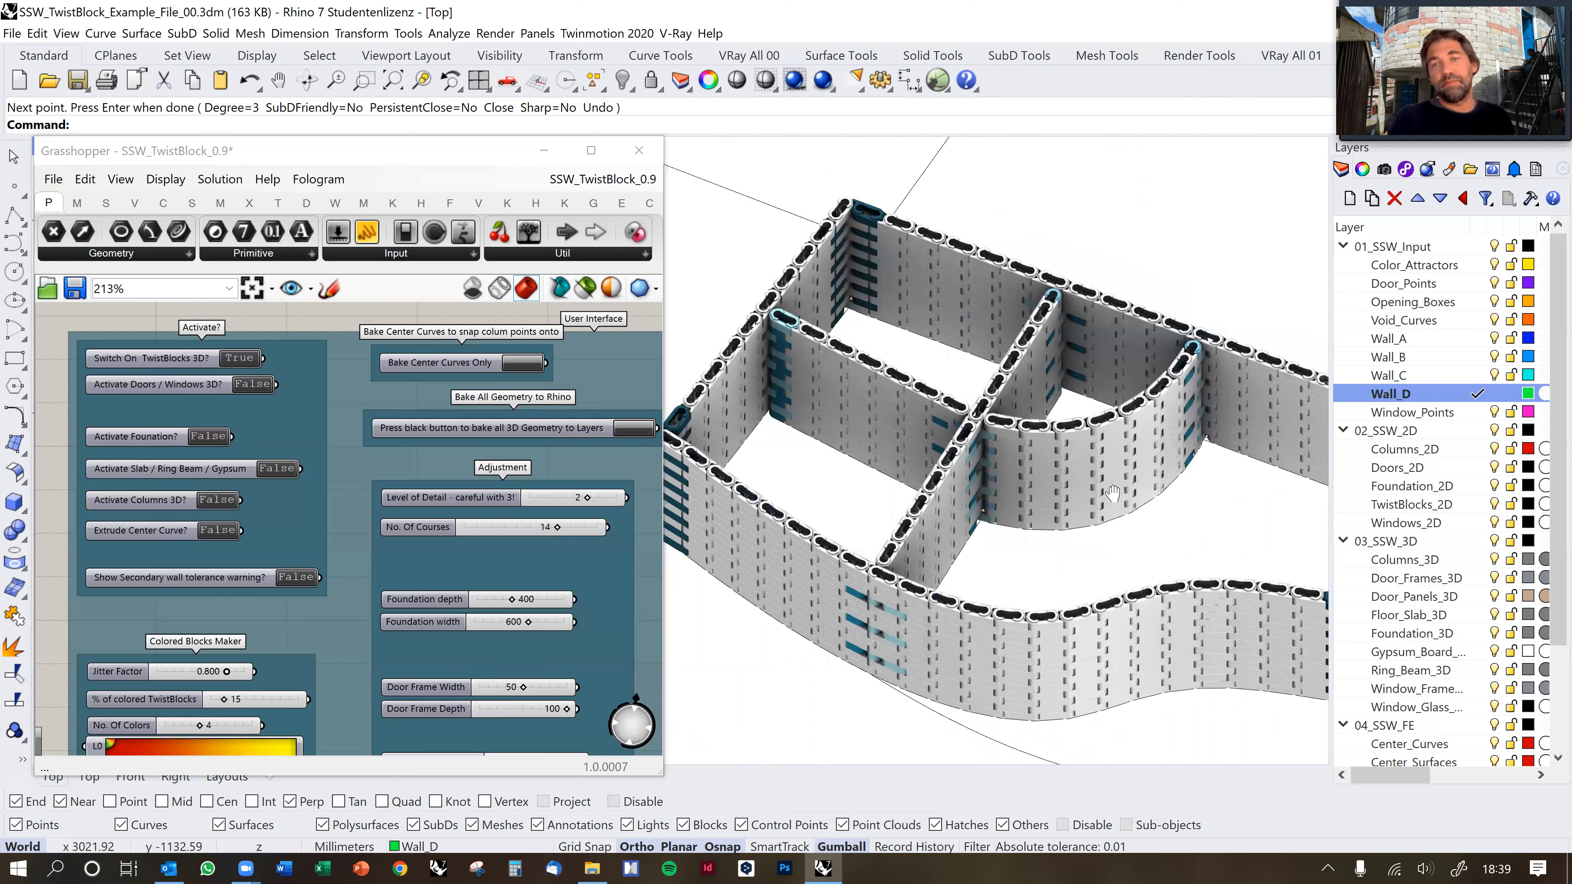
scroll(1108, 489, up, 3)
scroll(1102, 486, down, 2)
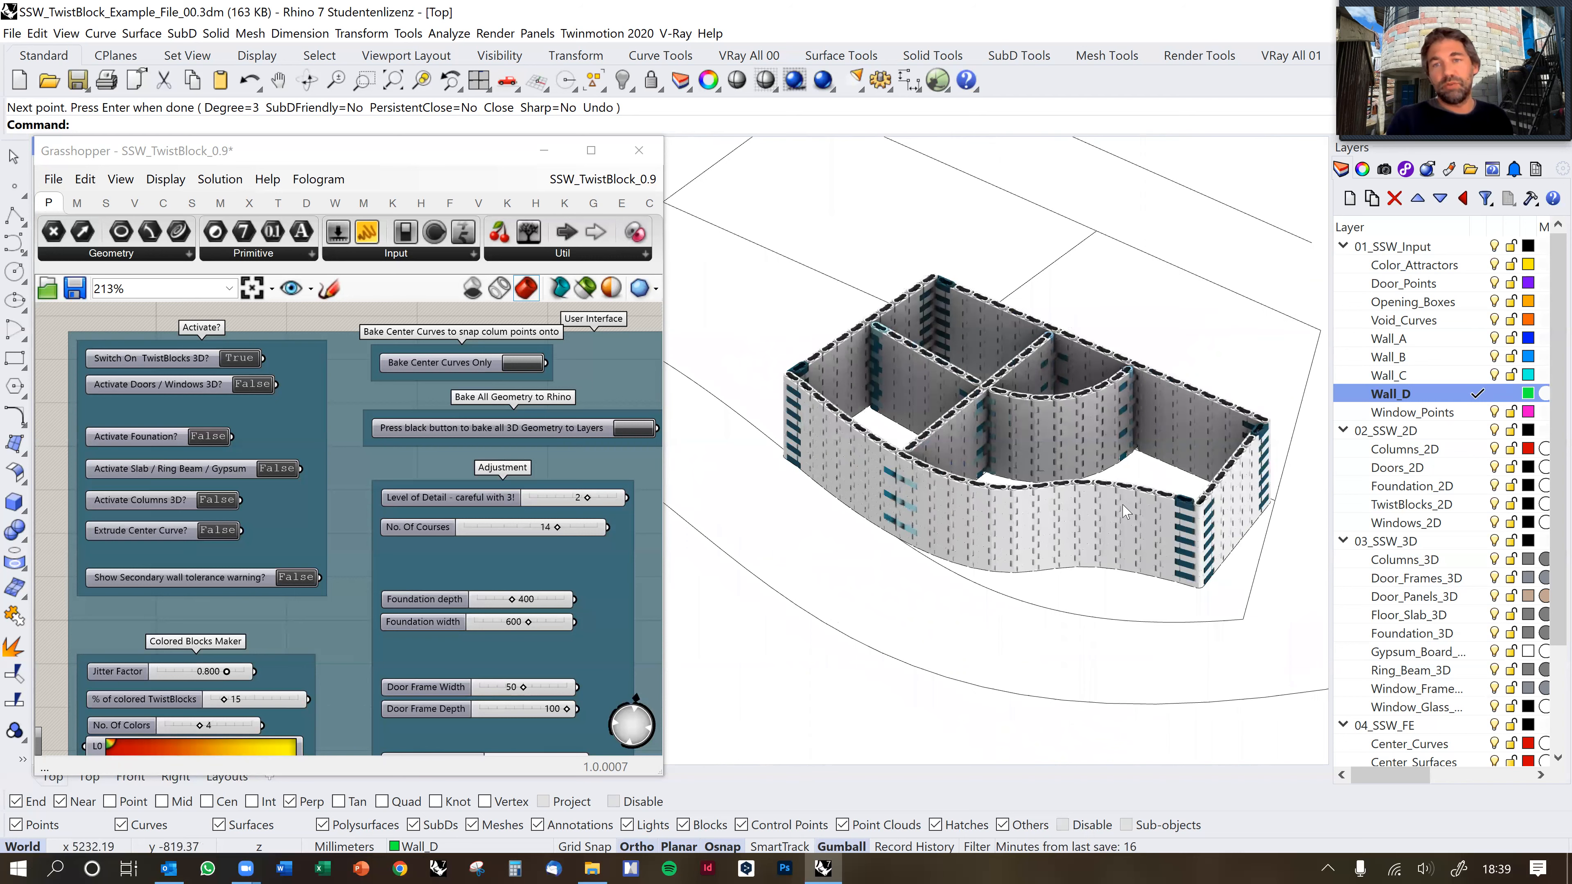
Turn on the ground plane beneath the TwistBlock walls.
scroll(1156, 514, down, 2)
scroll(1114, 410, down, 1)
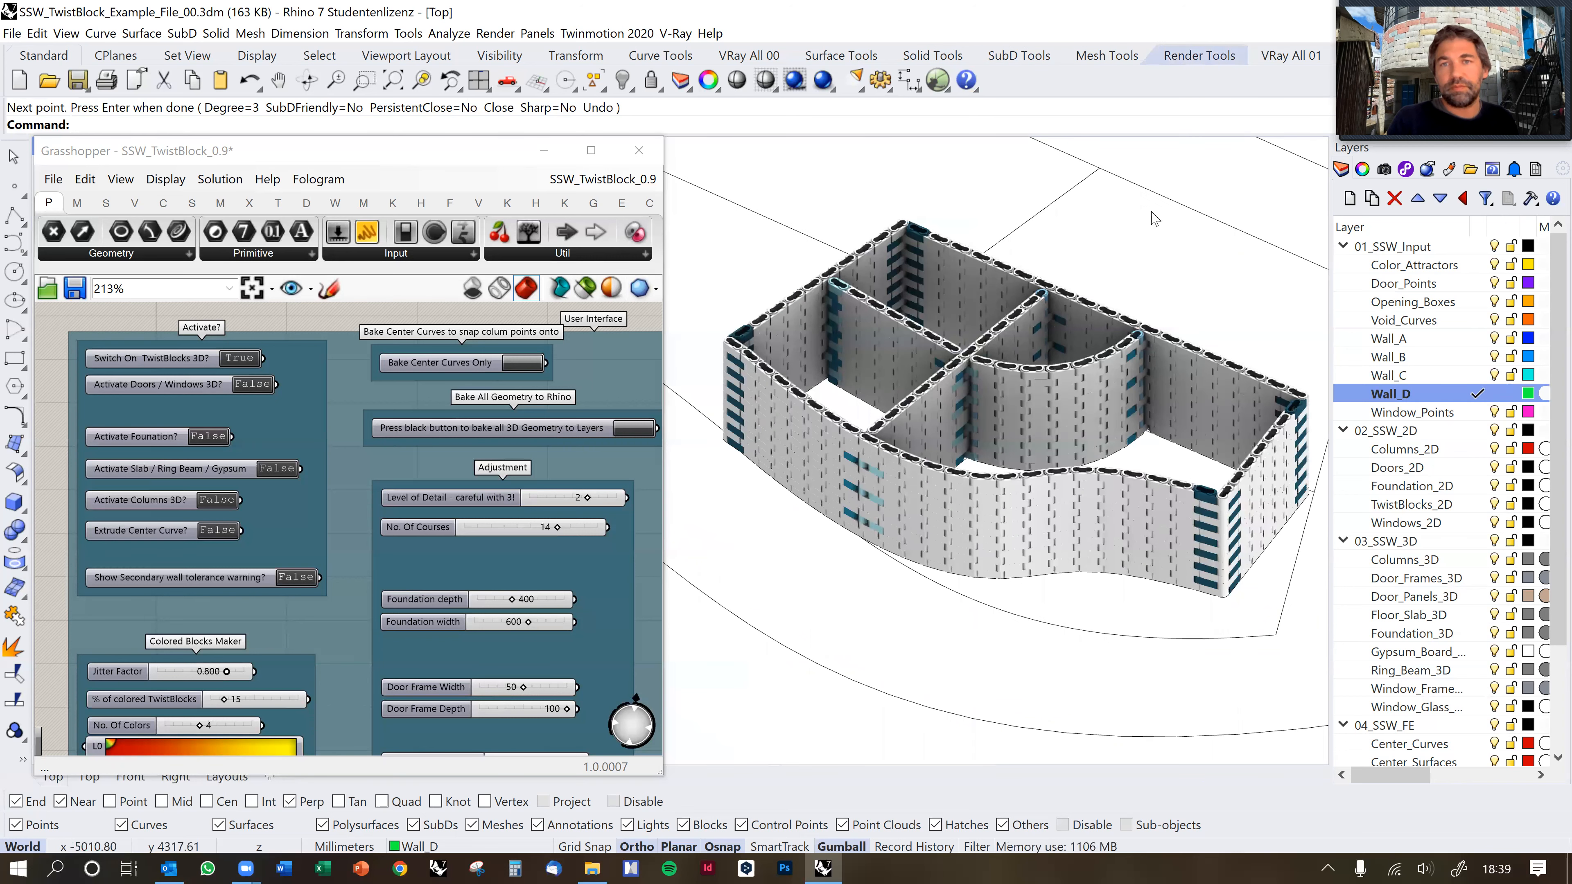
click(855, 82)
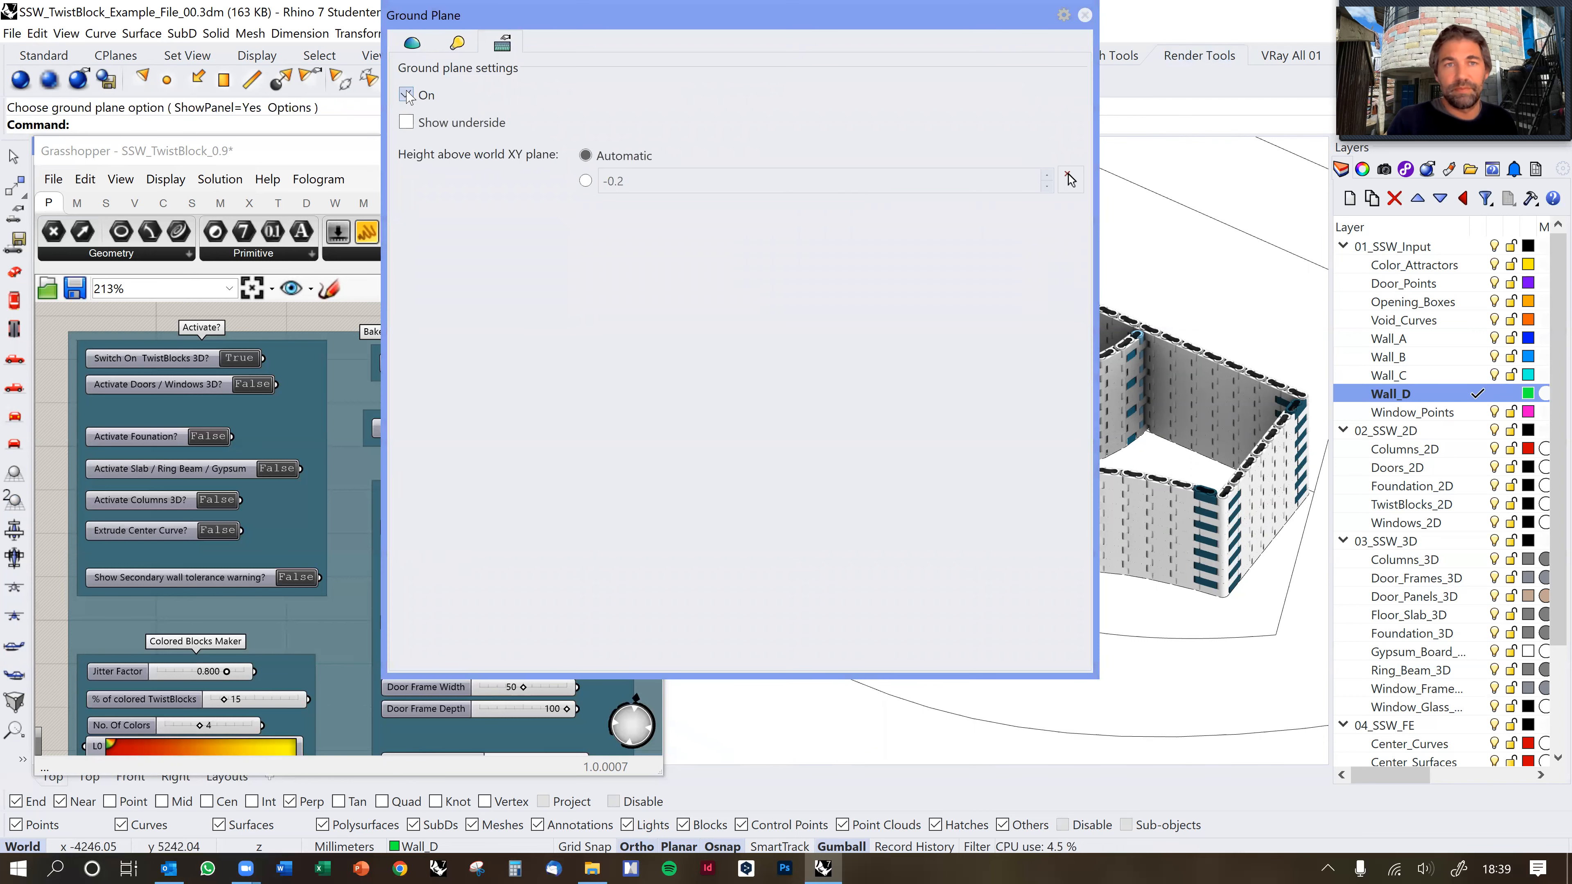
click(1084, 15)
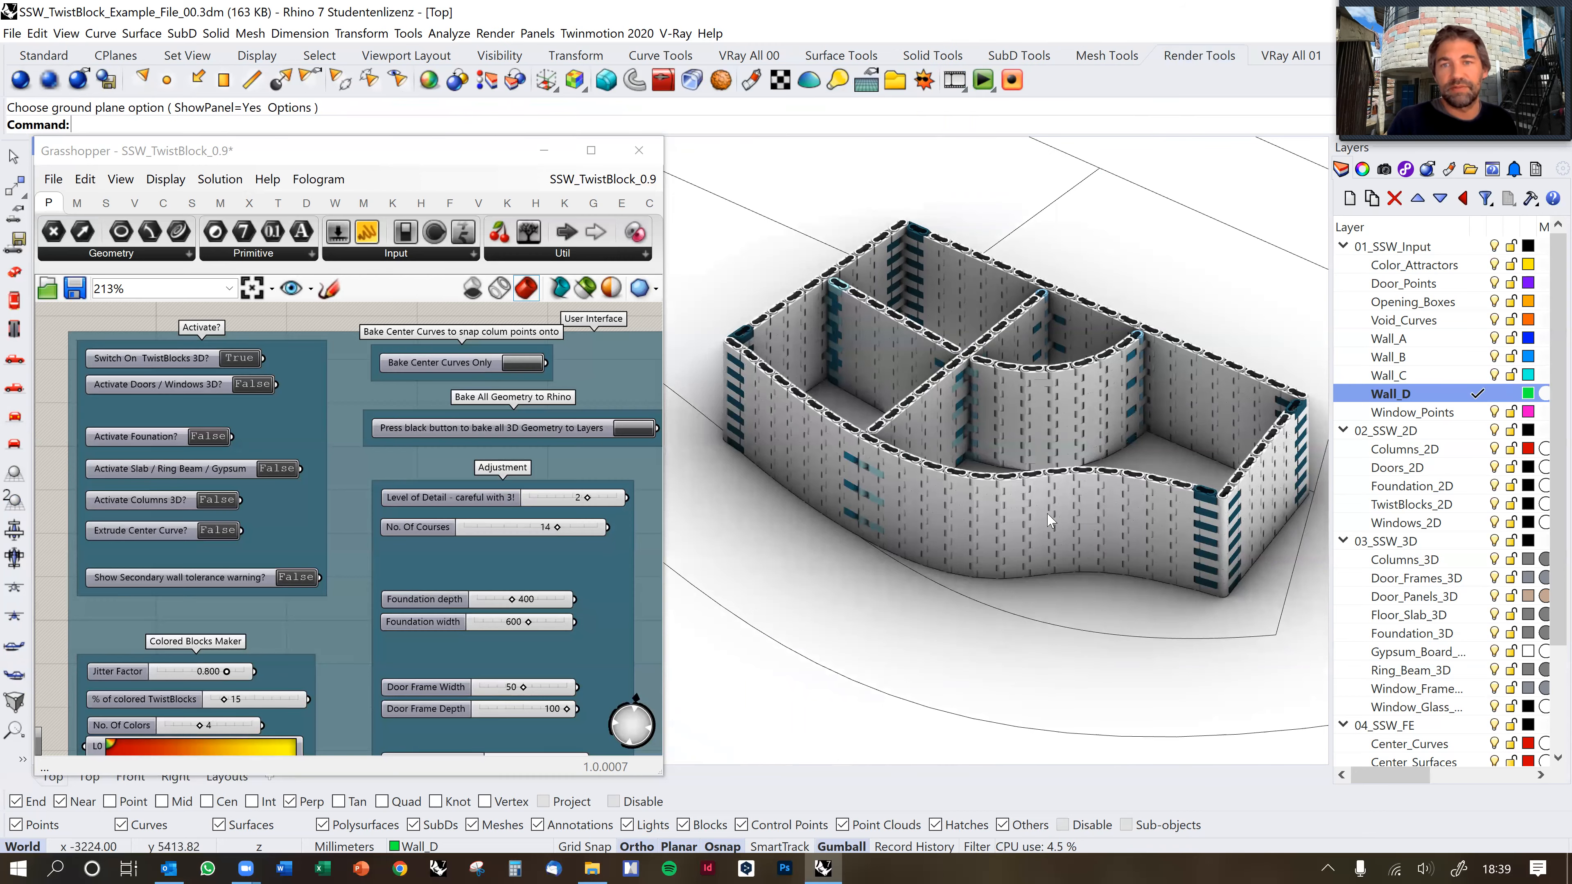
right_drag(1111, 553, 1090, 539)
scroll(1024, 539, up, 3)
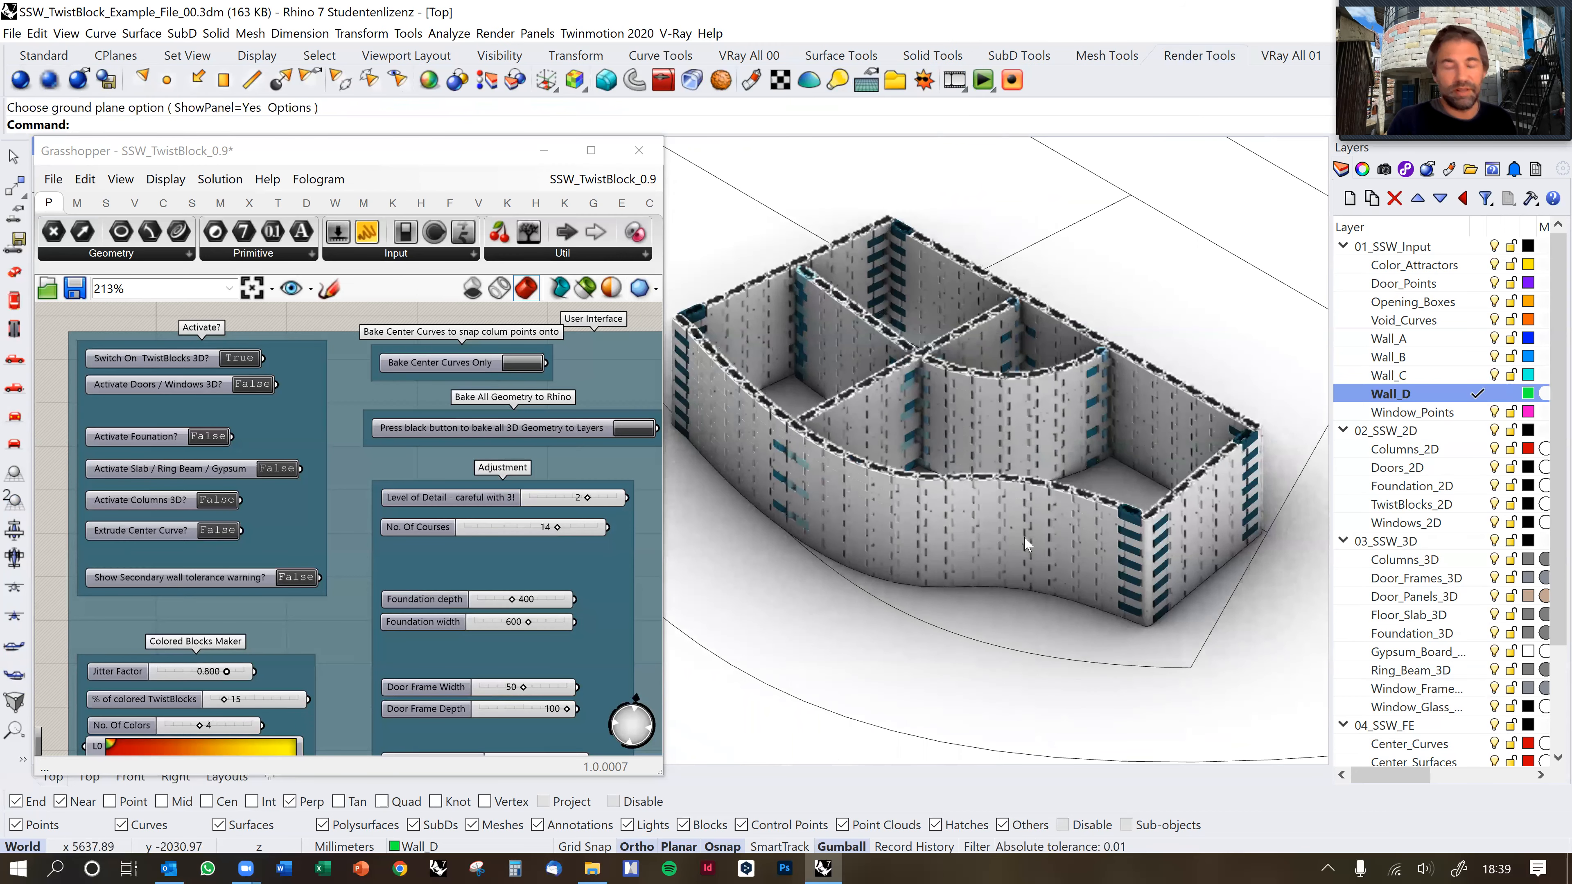
Switch to the Perspective view and review the complete wall layout standing on the ground plane.
key(ctrl+F4)
right_drag(1024, 442, 950, 479)
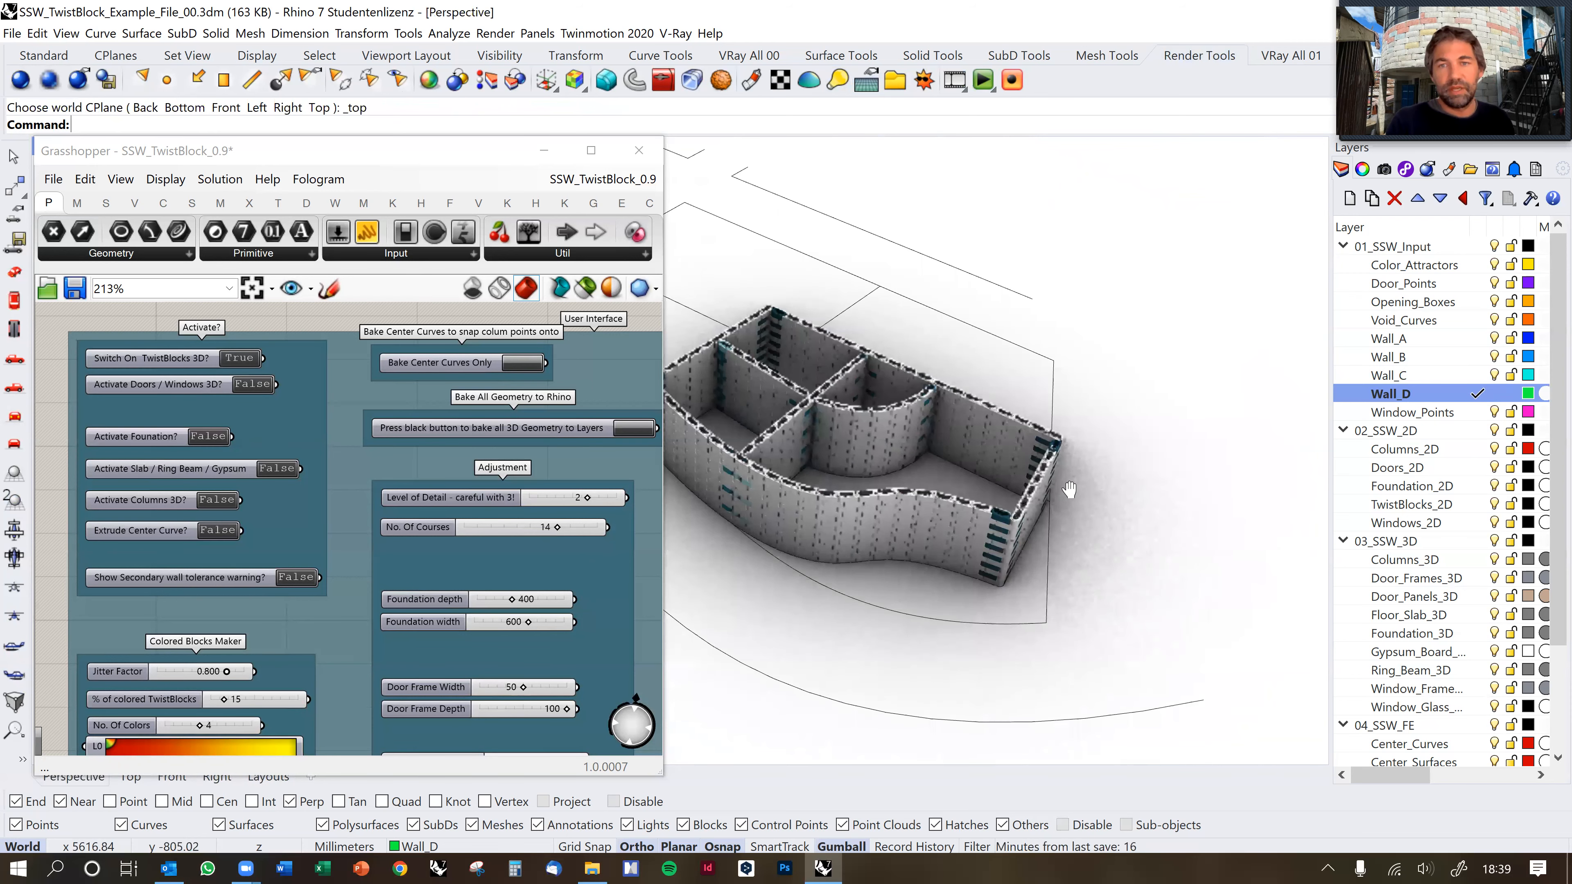
scroll(1028, 471, up, 2)
scroll(1047, 452, up, 2)
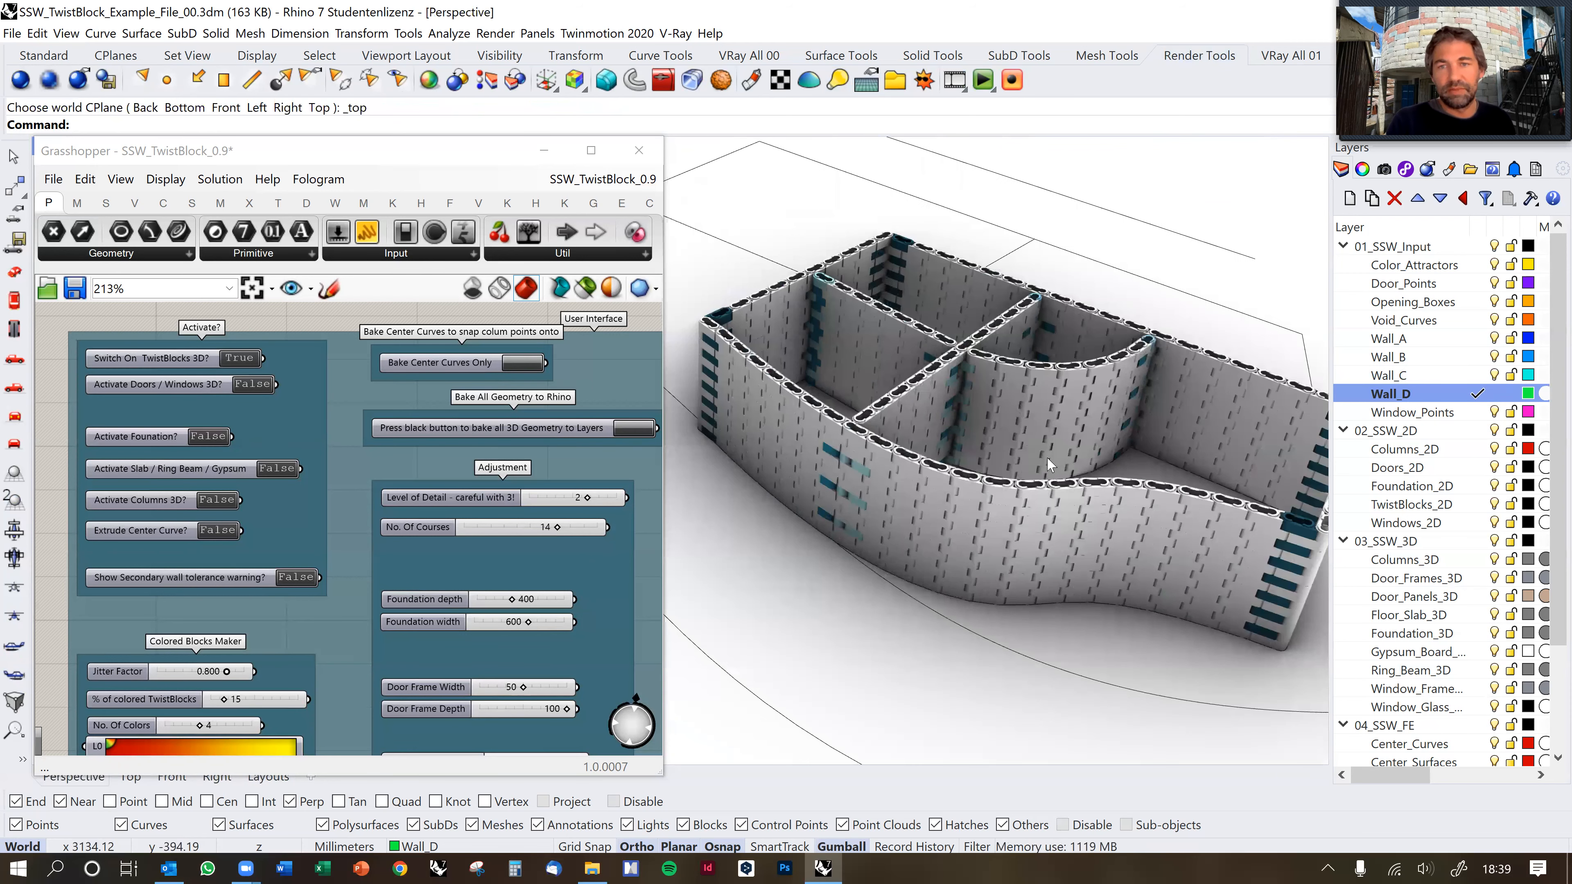
scroll(1051, 469, down, 1)
scroll(1101, 495, up, 2)
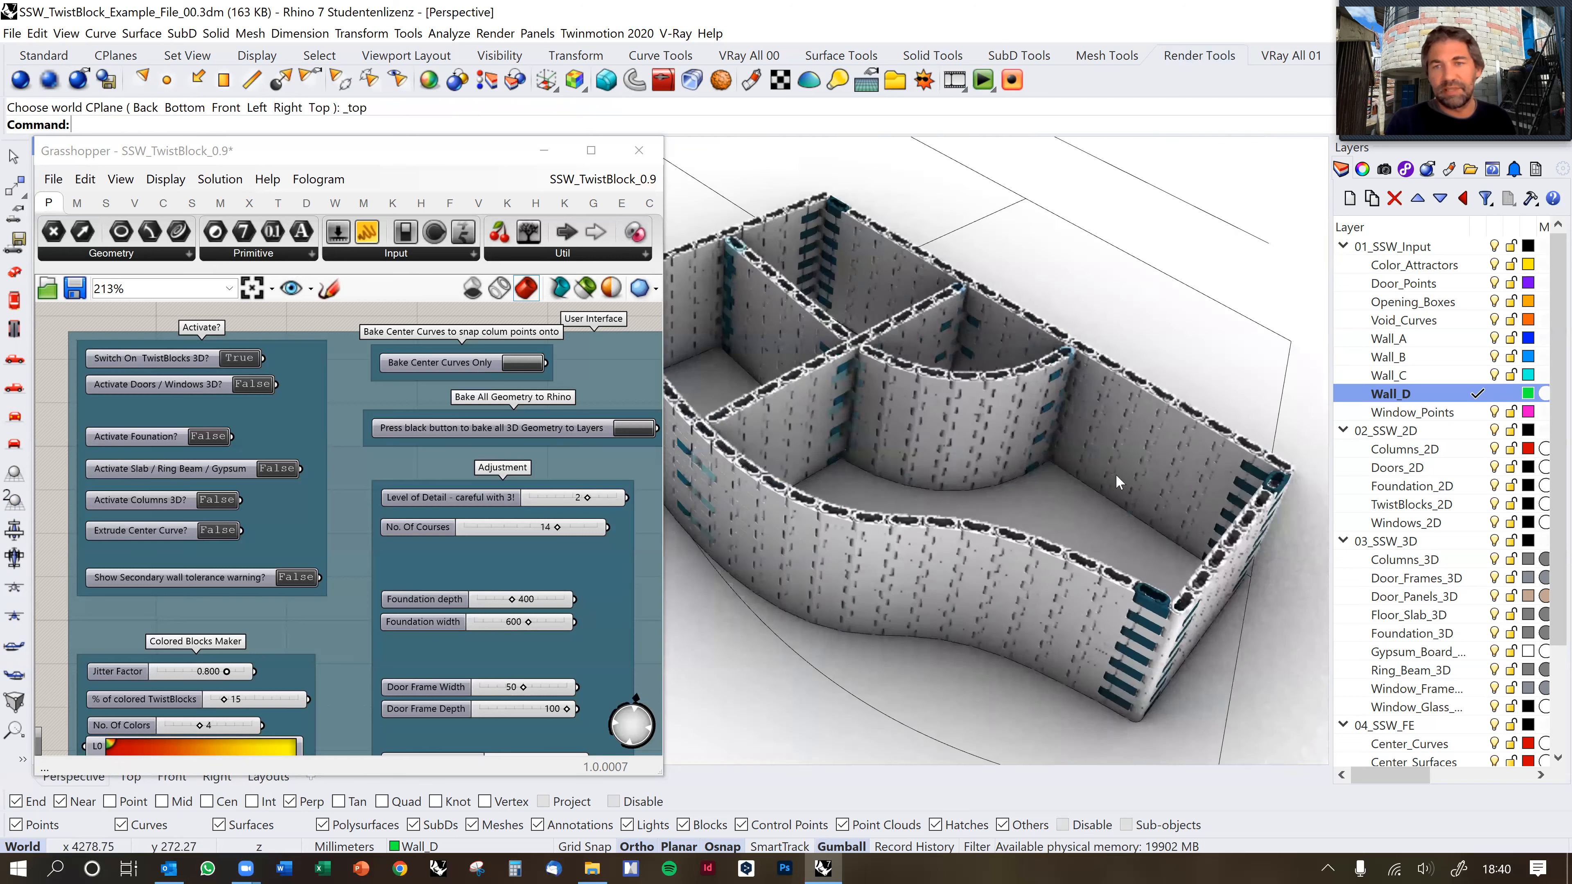
shift+right_drag(1013, 556, 1083, 572)
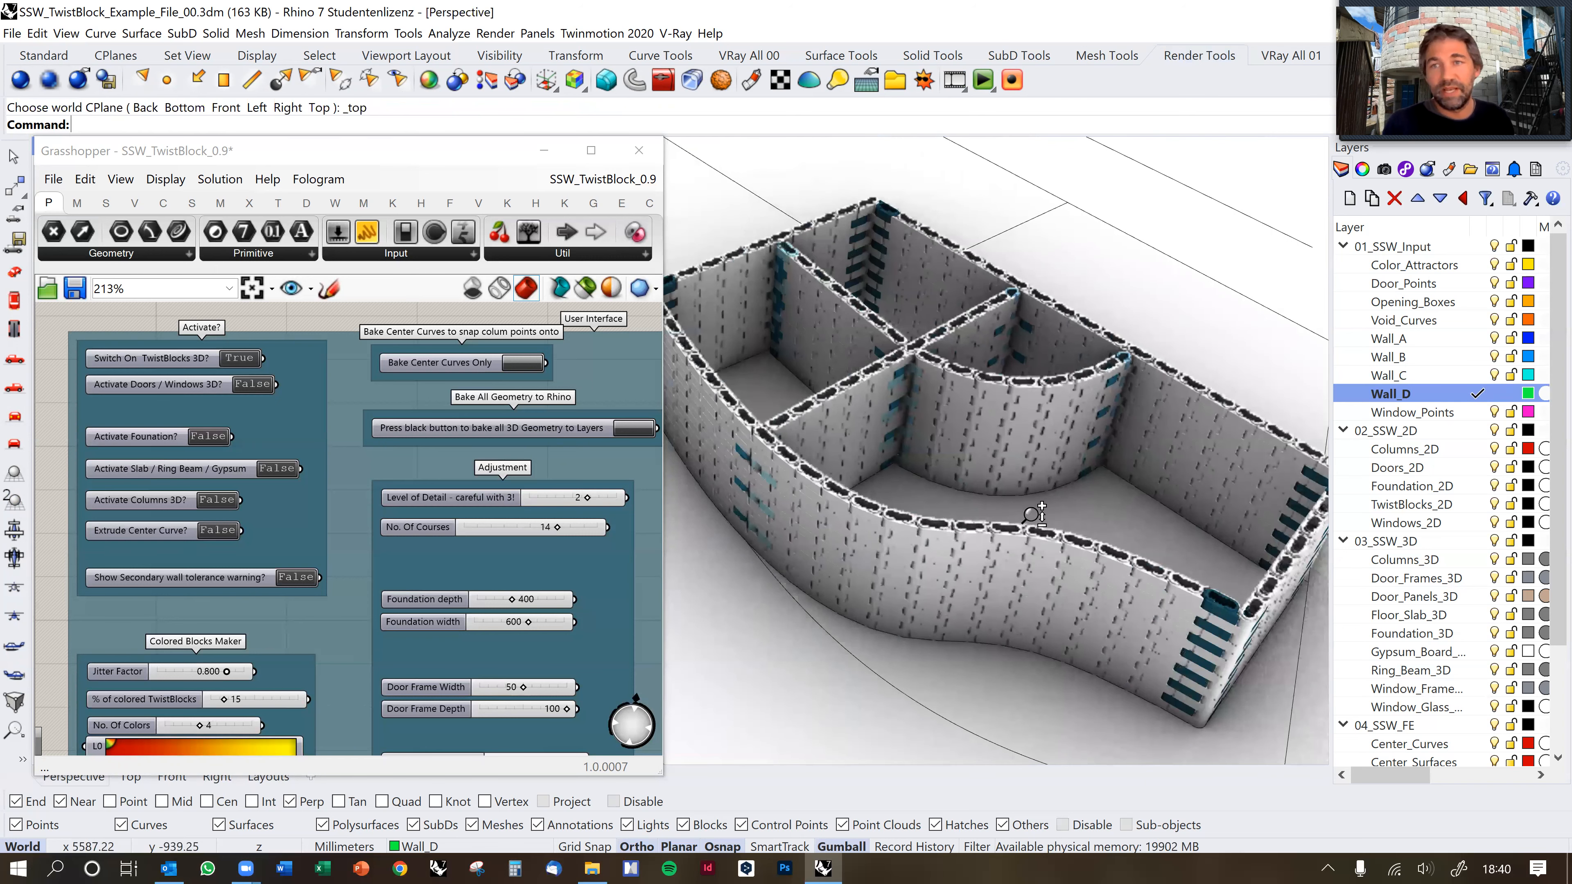
scroll(1029, 517, down, 3)
scroll(981, 526, down, 1)
scroll(979, 518, up, 2)
shift+right_drag(979, 518, 1101, 490)
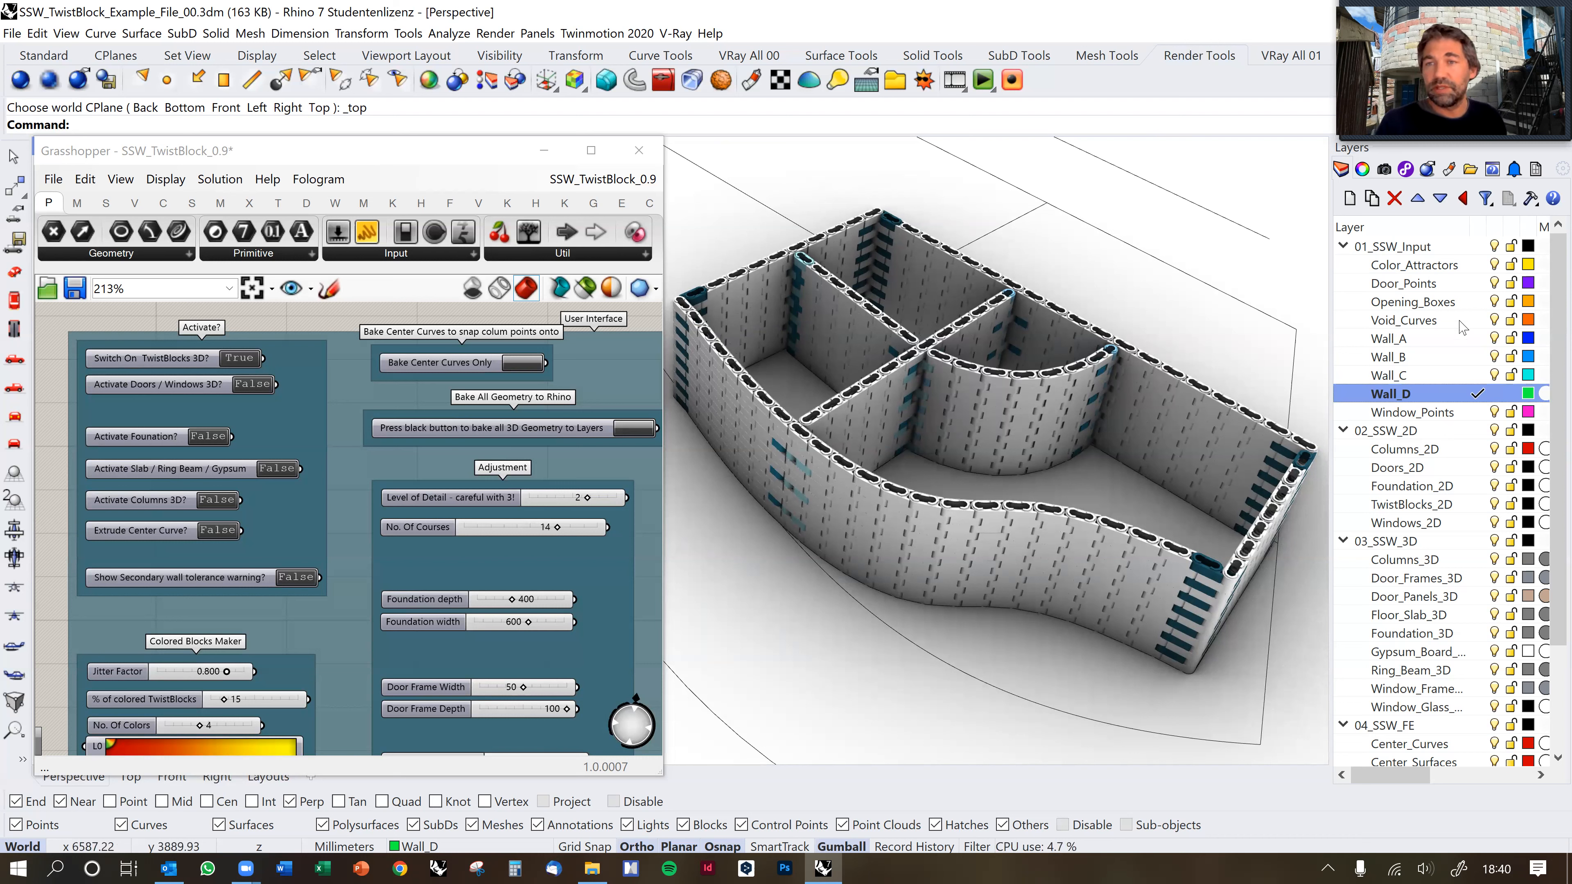
Make Opening_Boxes the current layer and create a 2000 mm high box in front of the curved outer wall.
click(1479, 302)
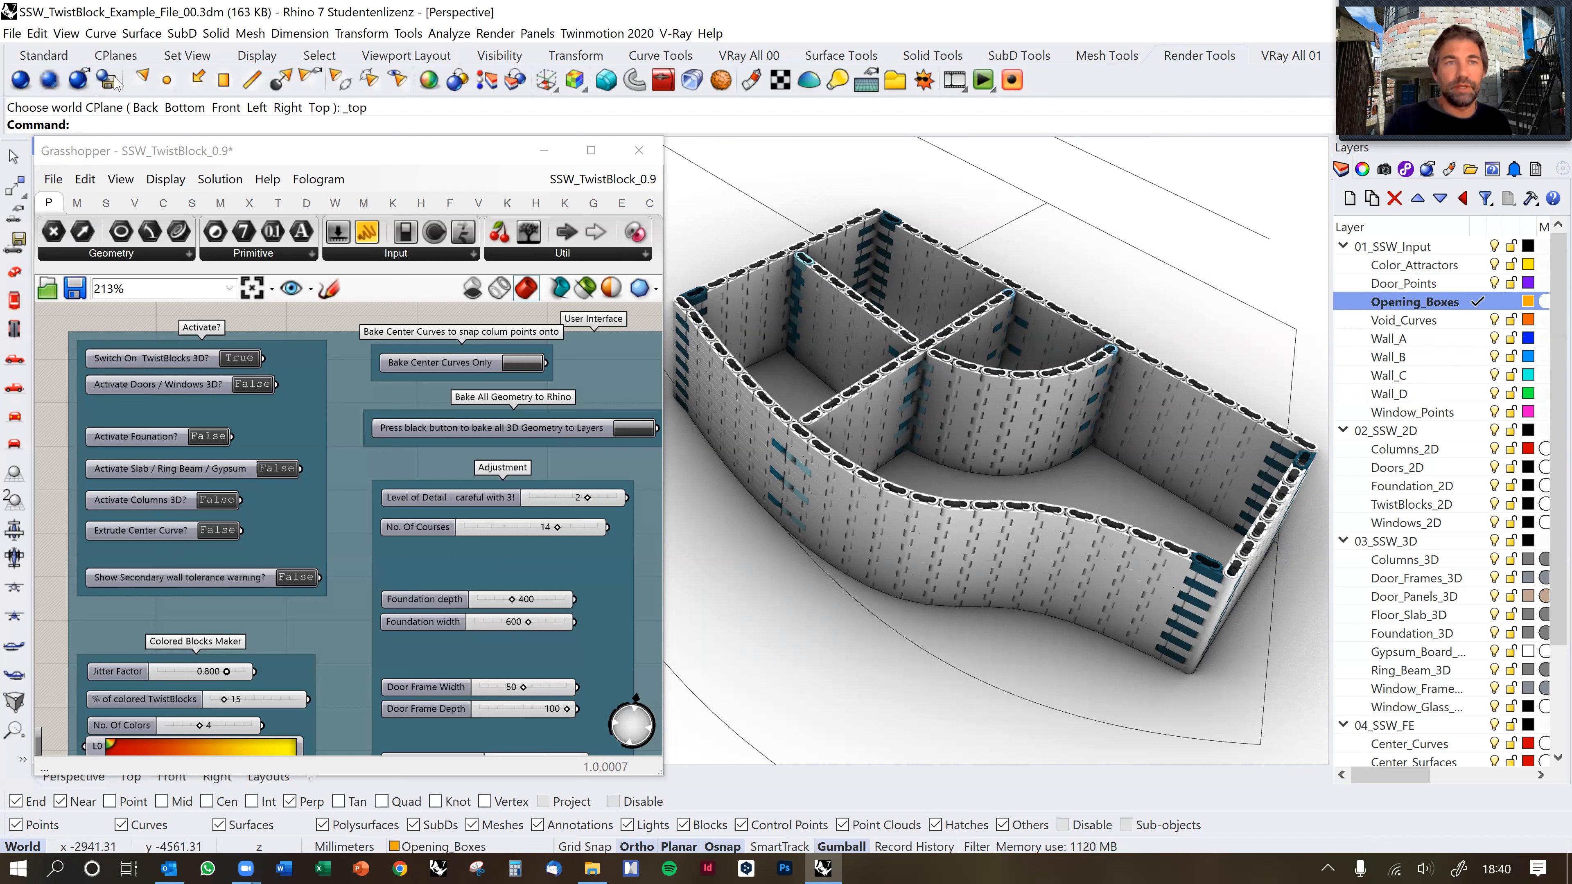
click(45, 57)
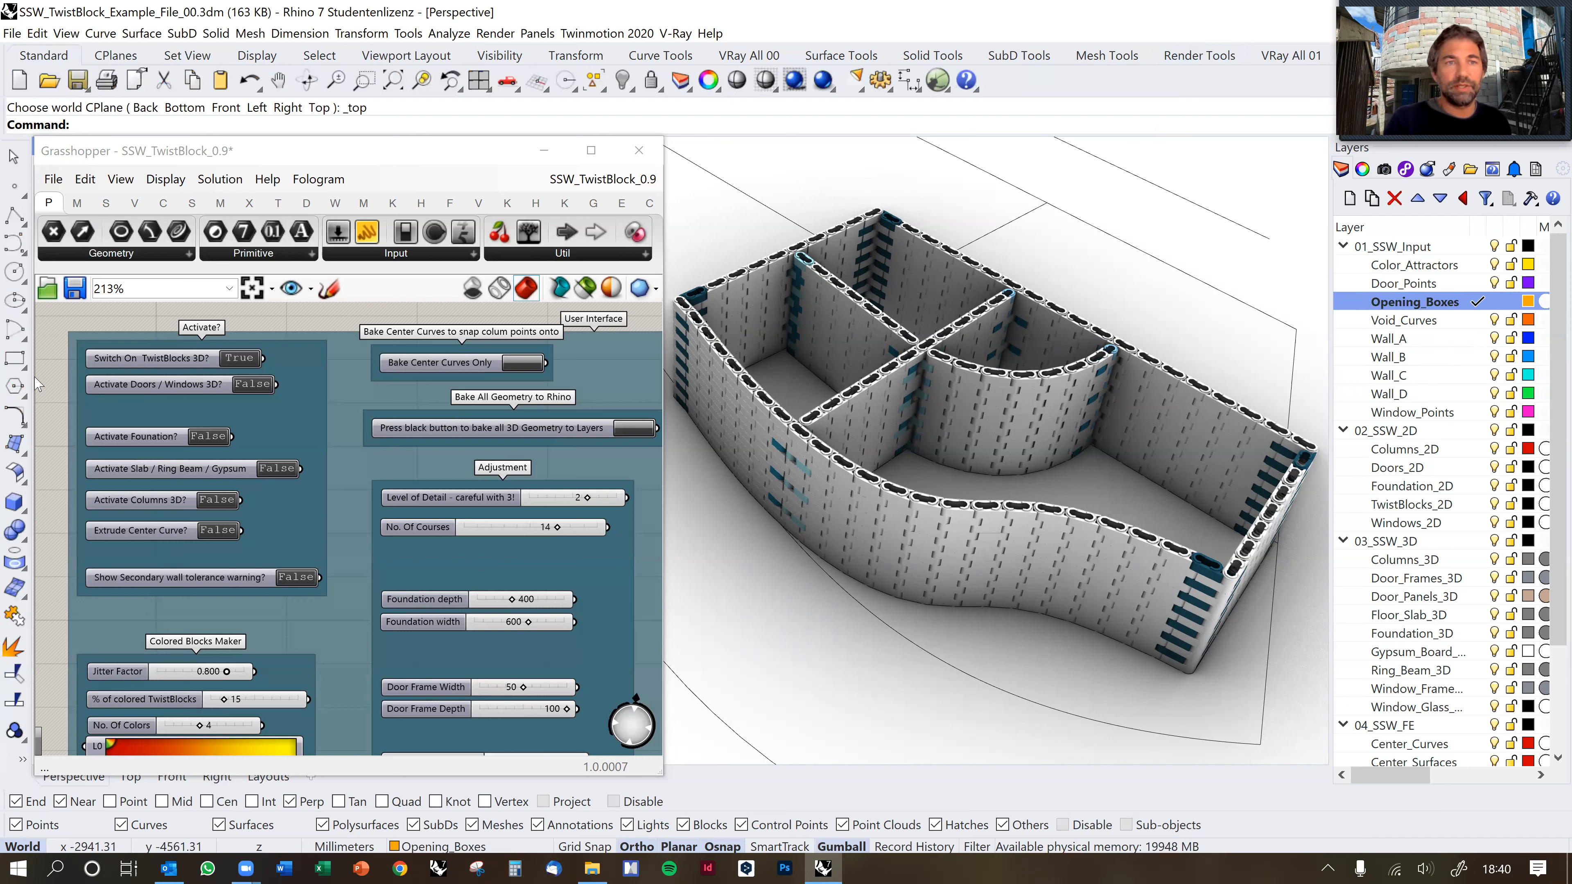
click(13, 501)
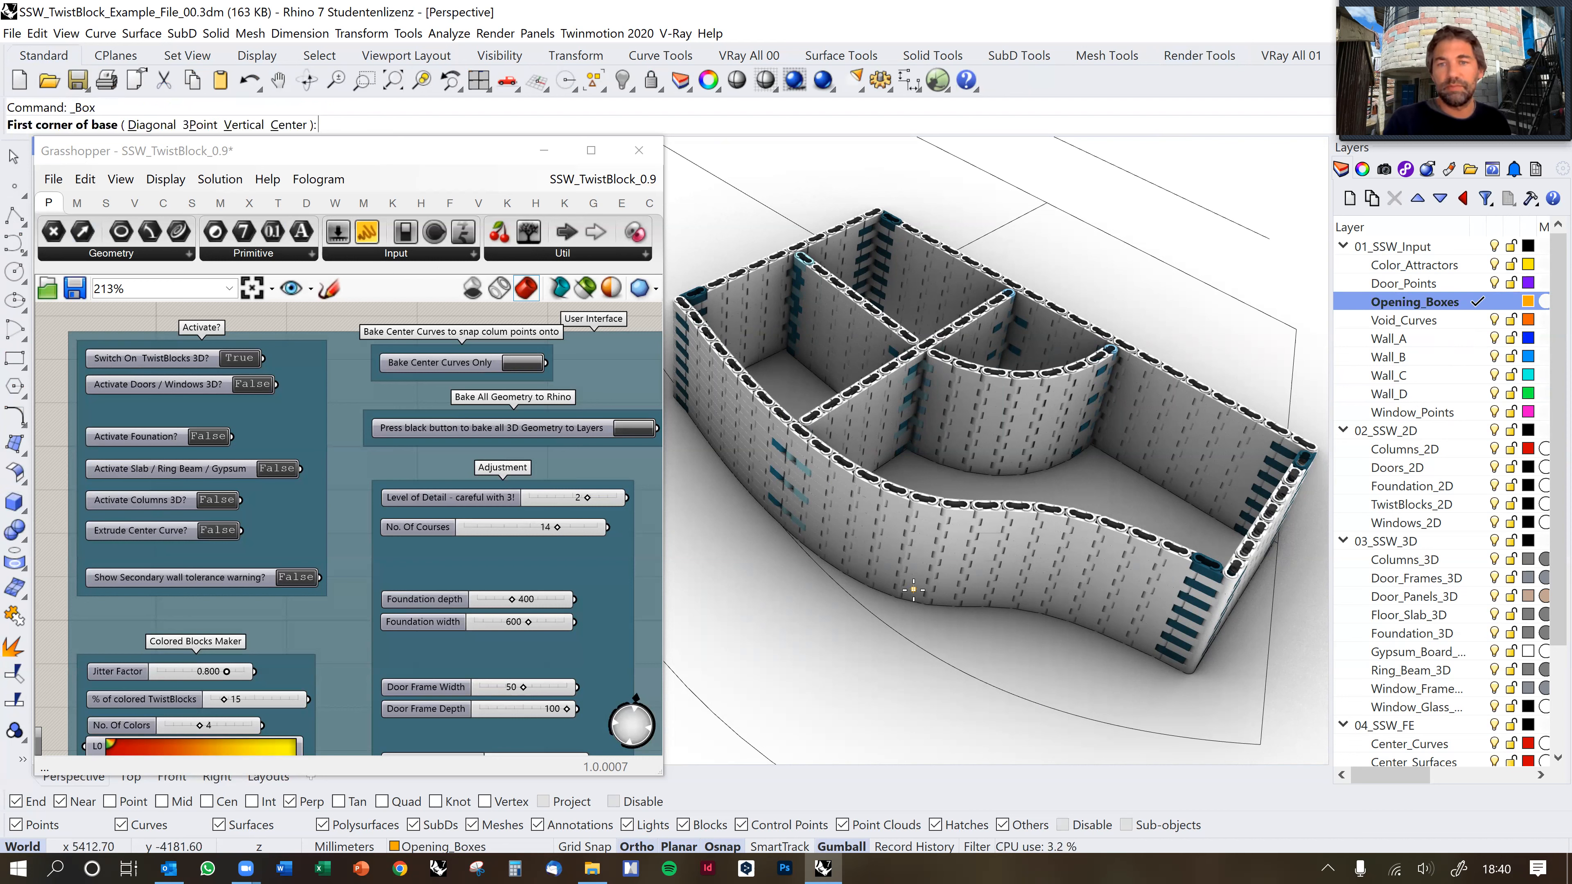
click(1012, 650)
click(1101, 670)
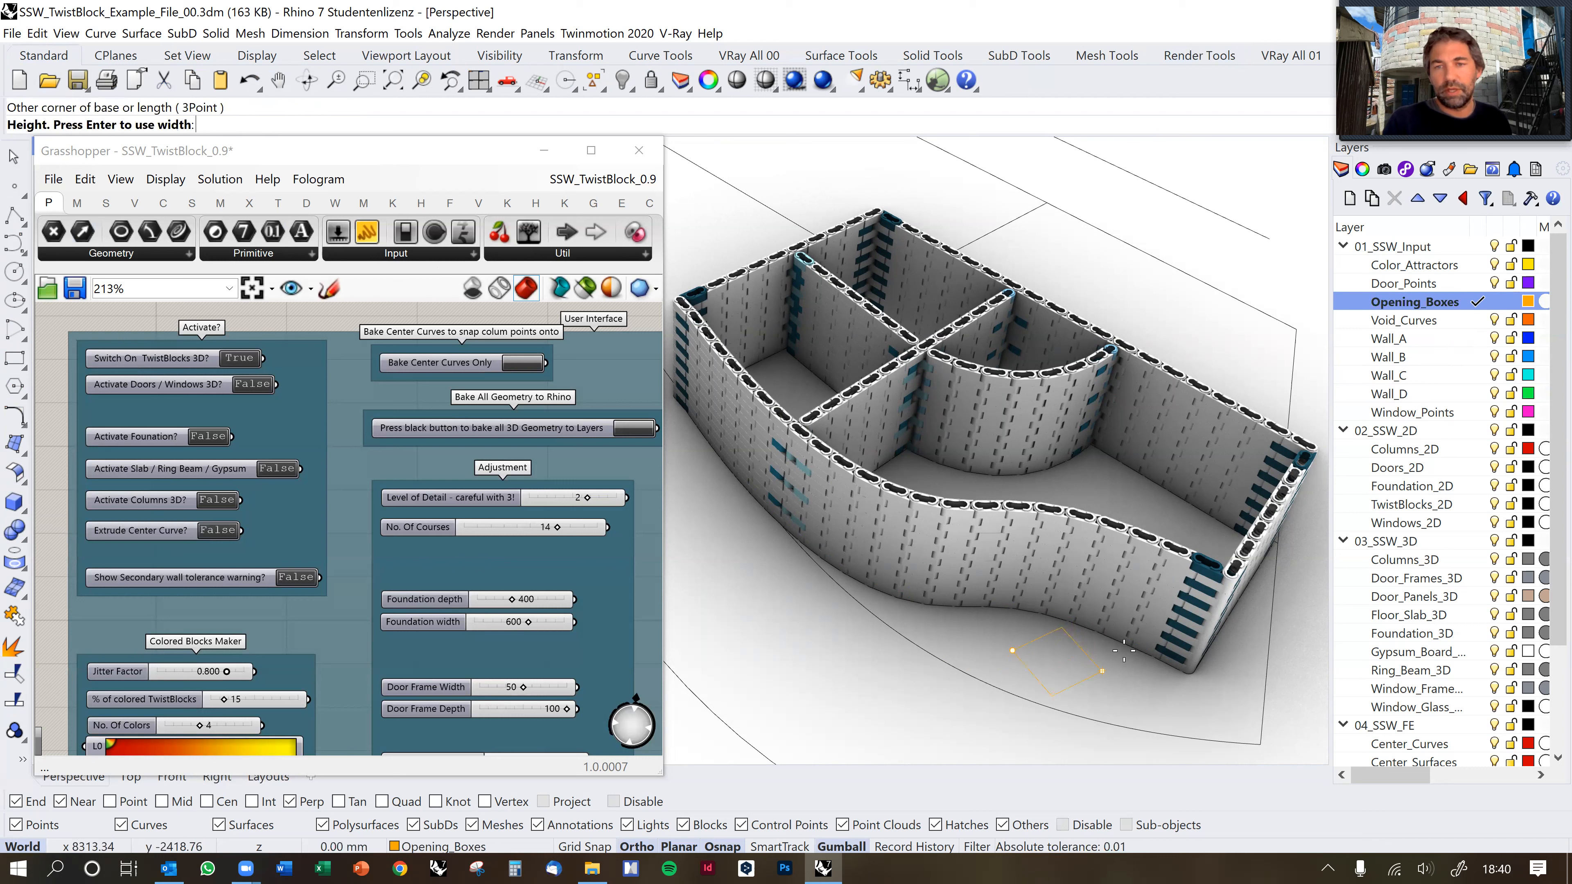
text(2000)
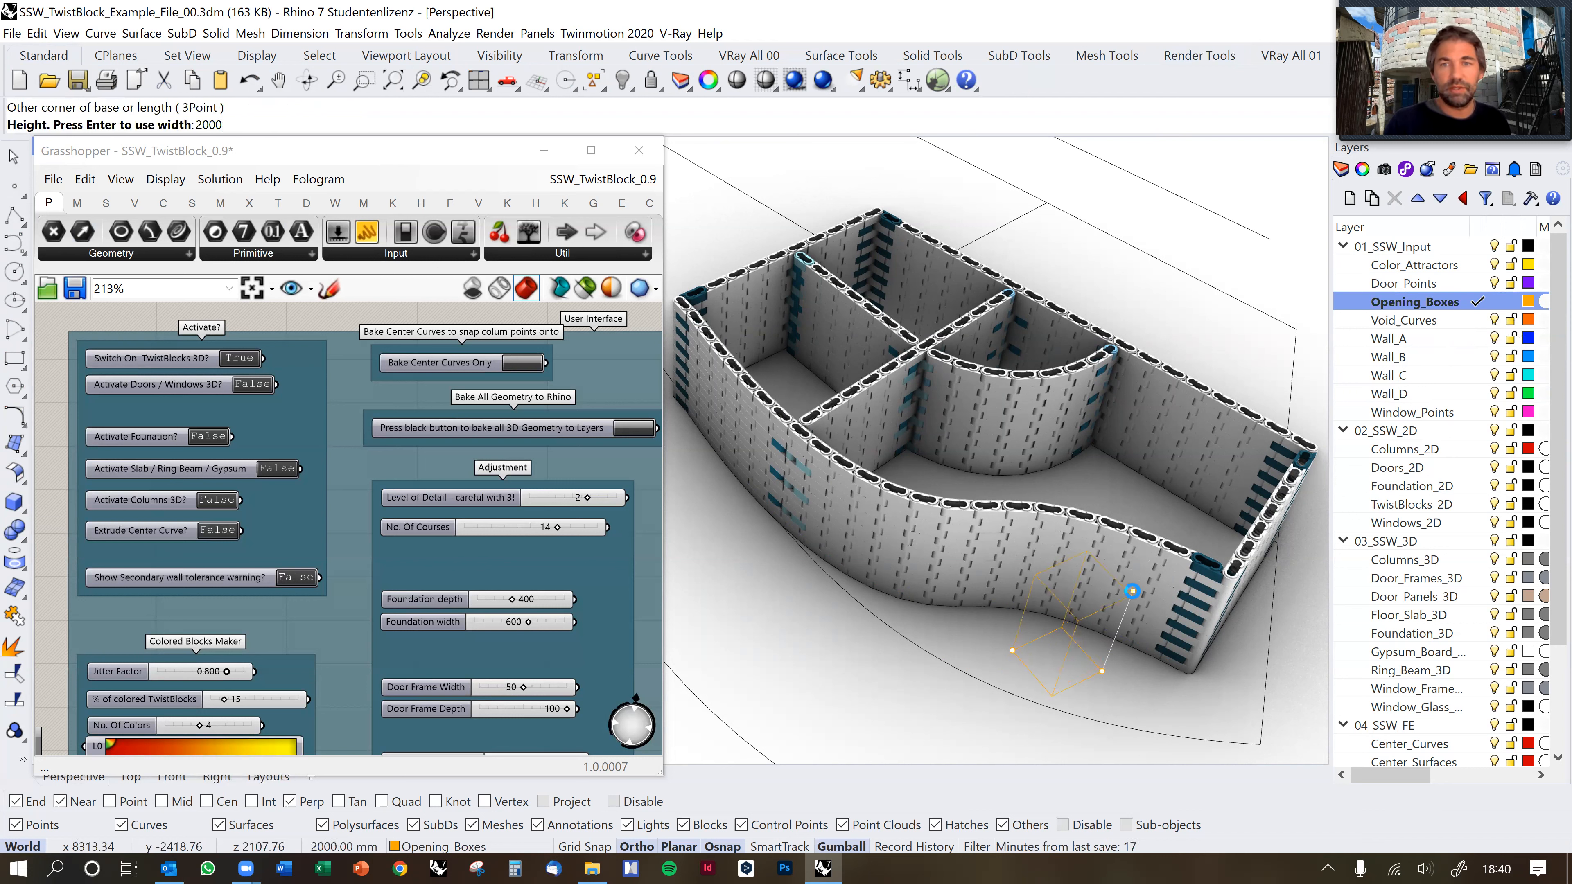
key(Return)
right_drag(1131, 591, 1188, 529)
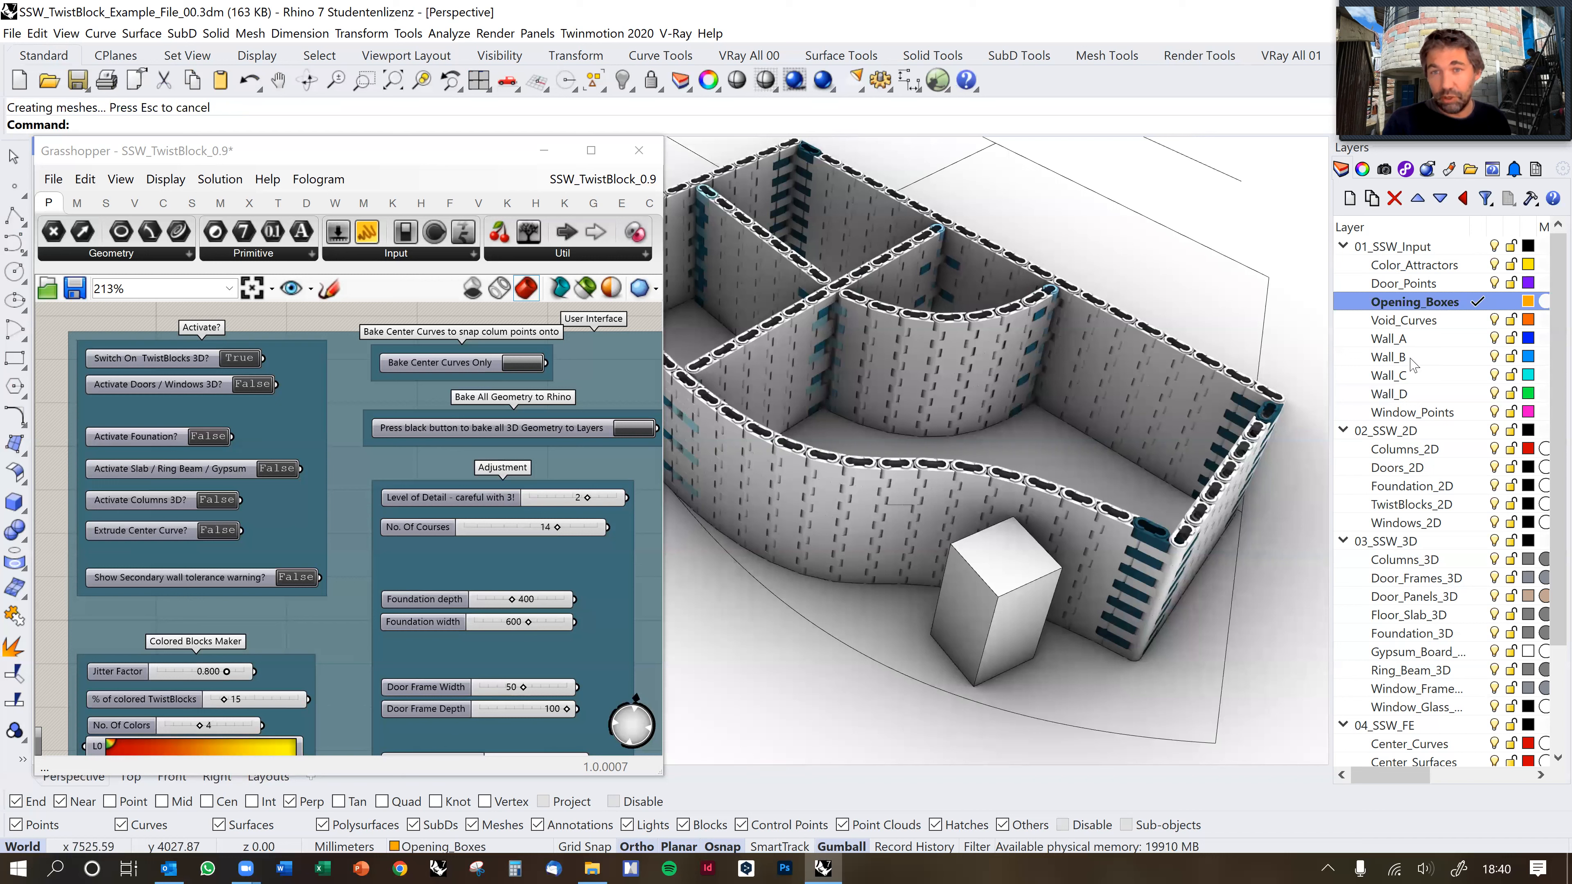
Assign a Glass material to the Opening_Boxes layer so the opening box is transparent.
click(1008, 592)
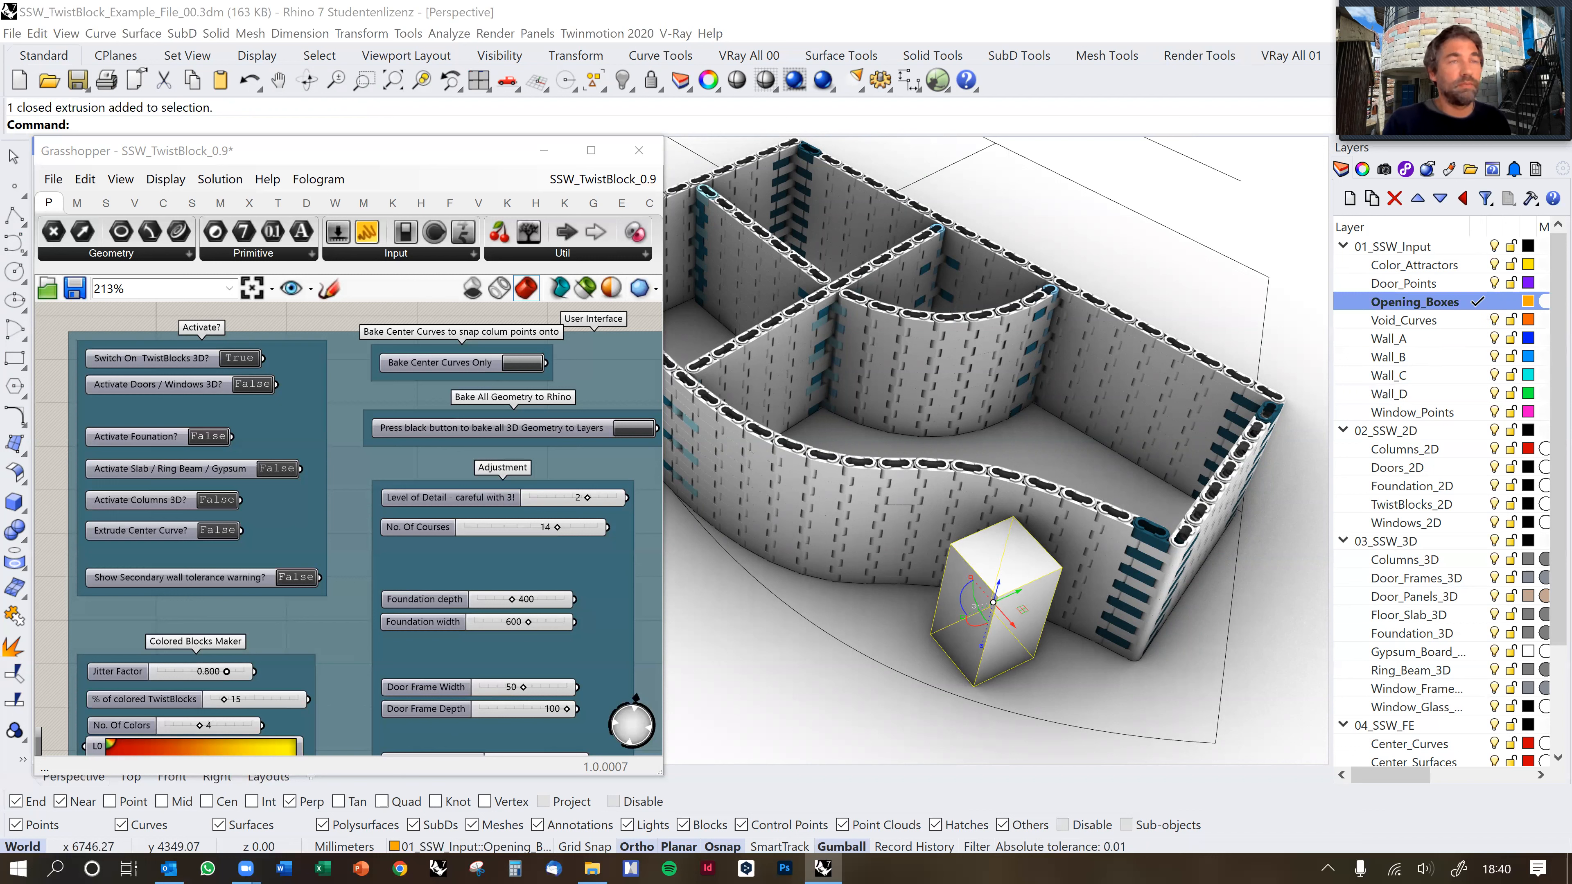
click(1544, 302)
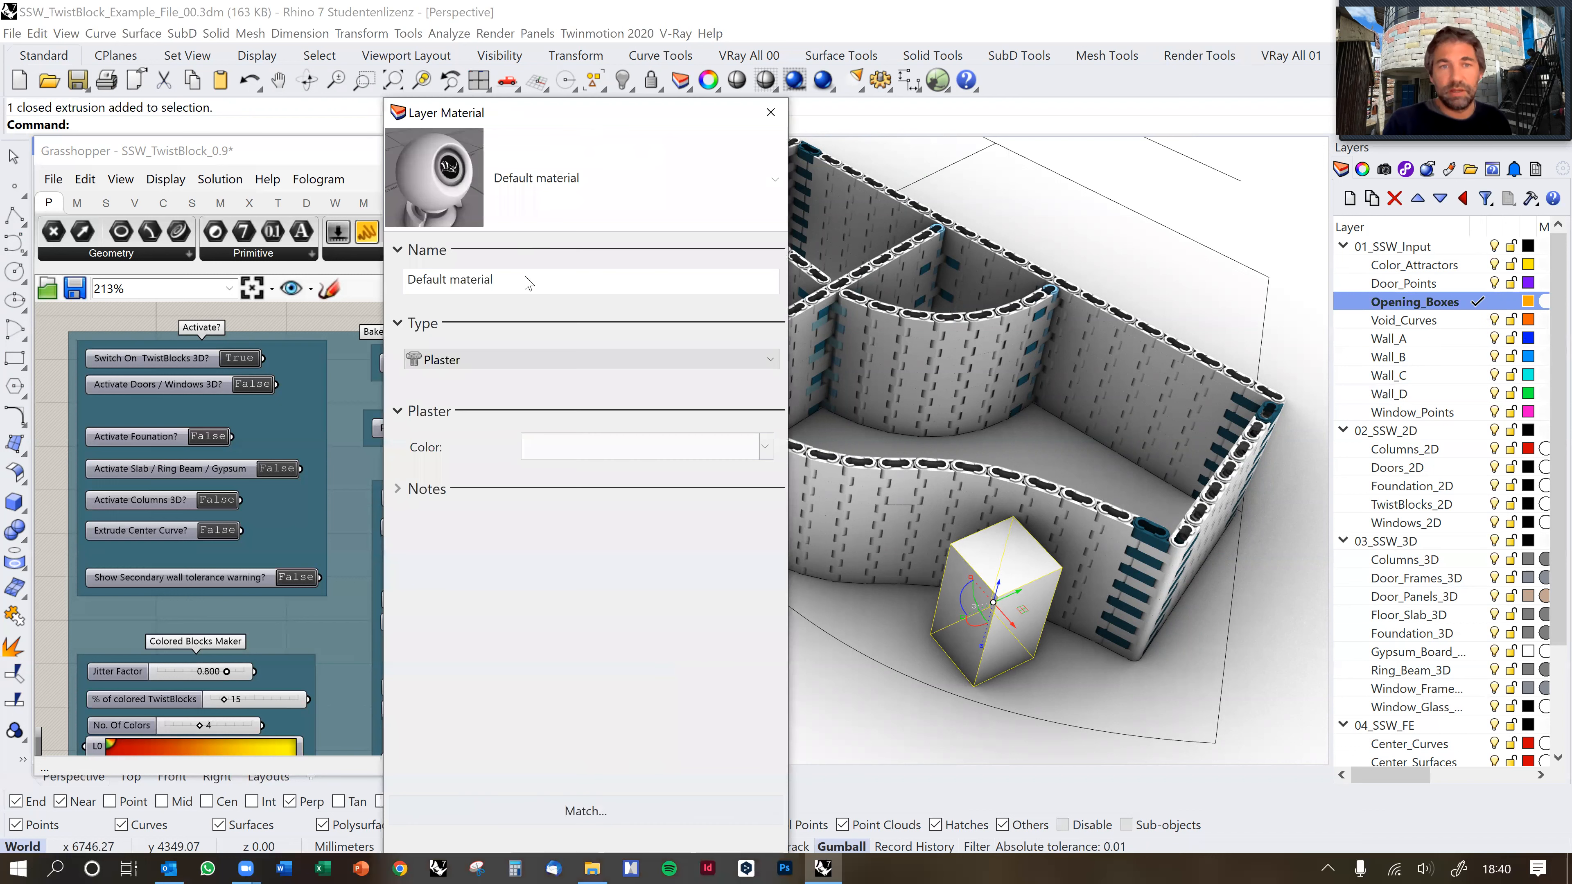
click(533, 359)
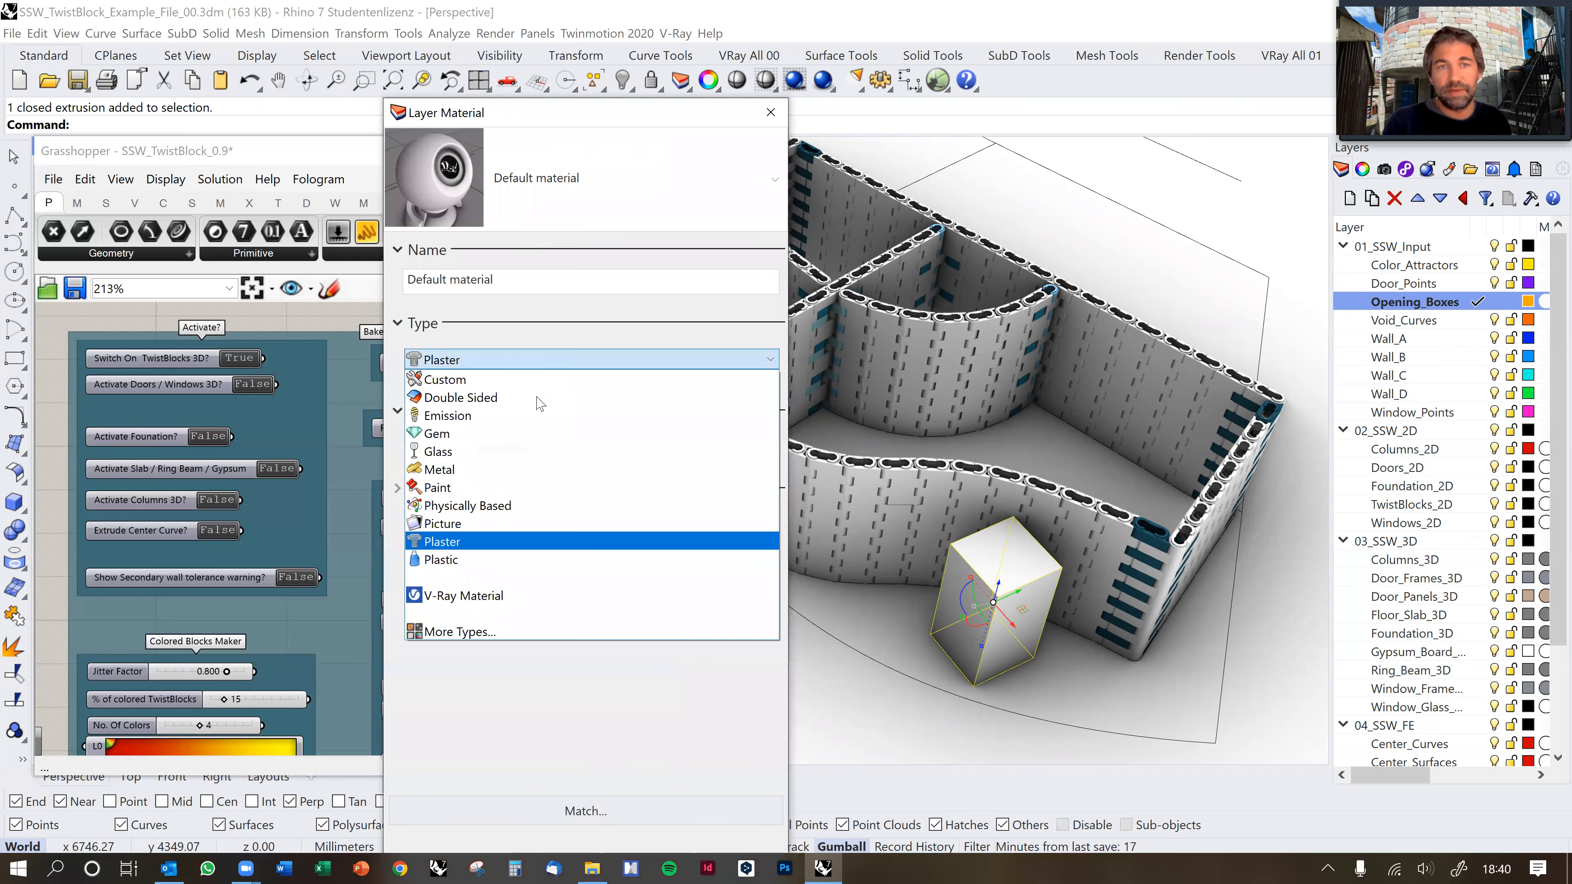
click(538, 454)
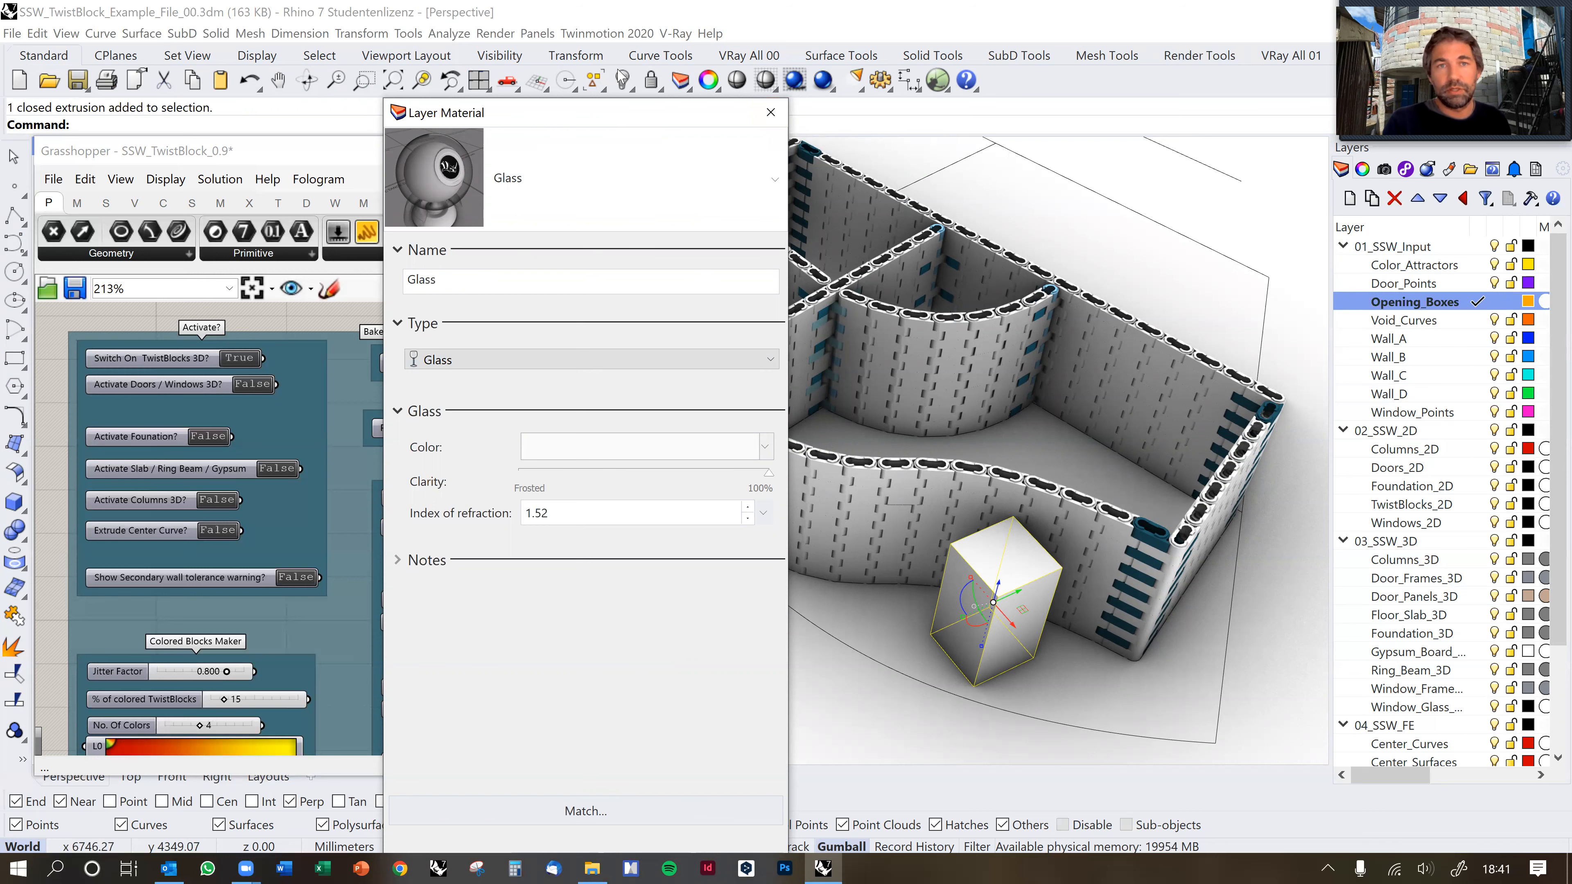
click(555, 774)
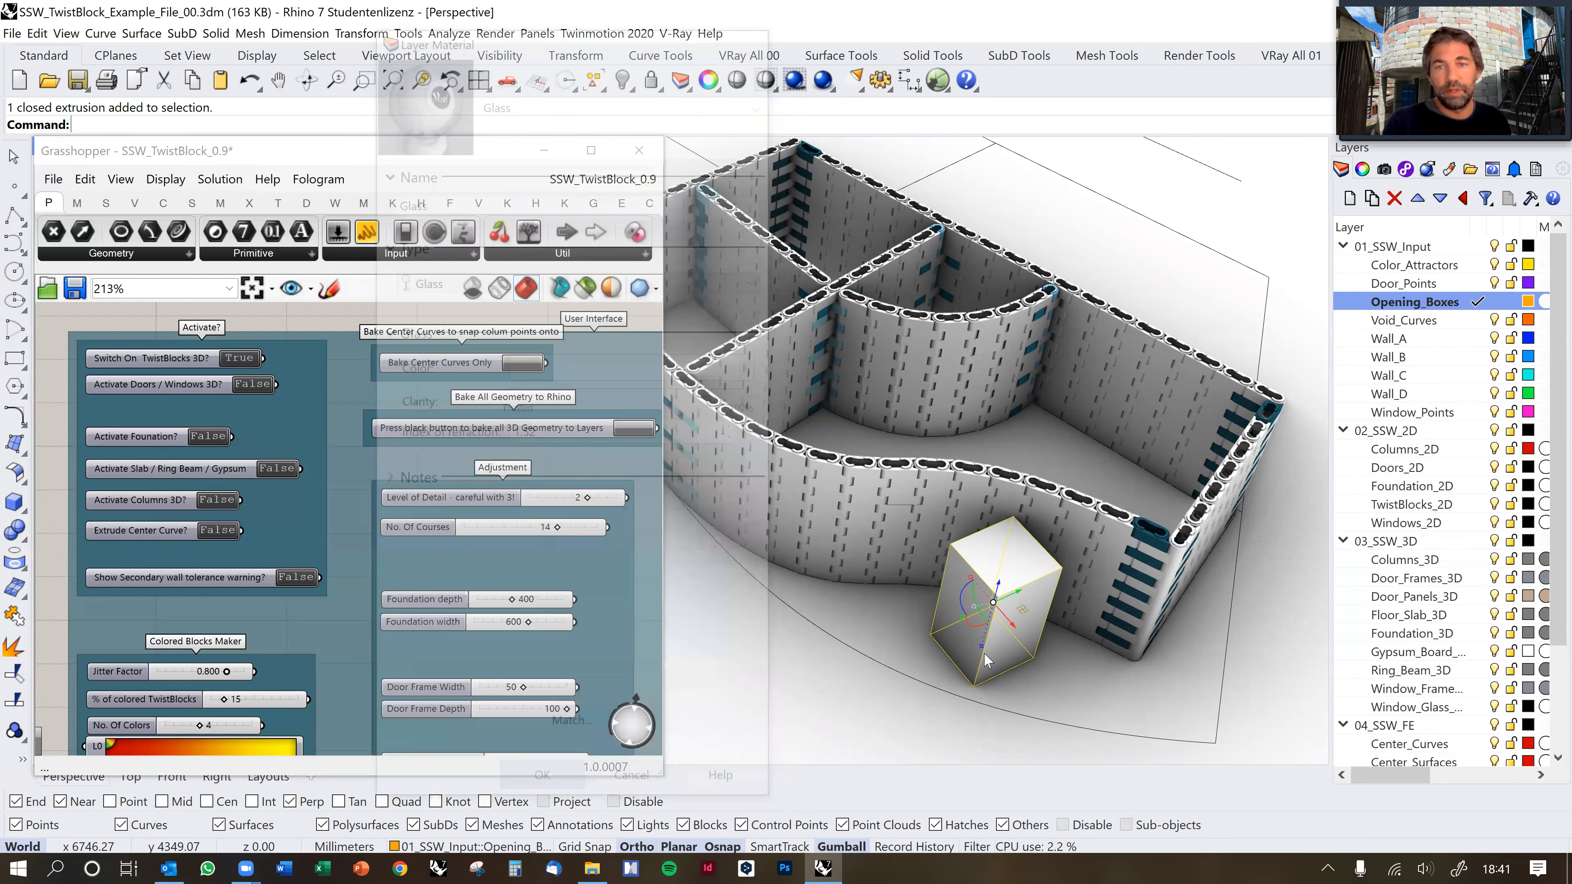
click(1062, 664)
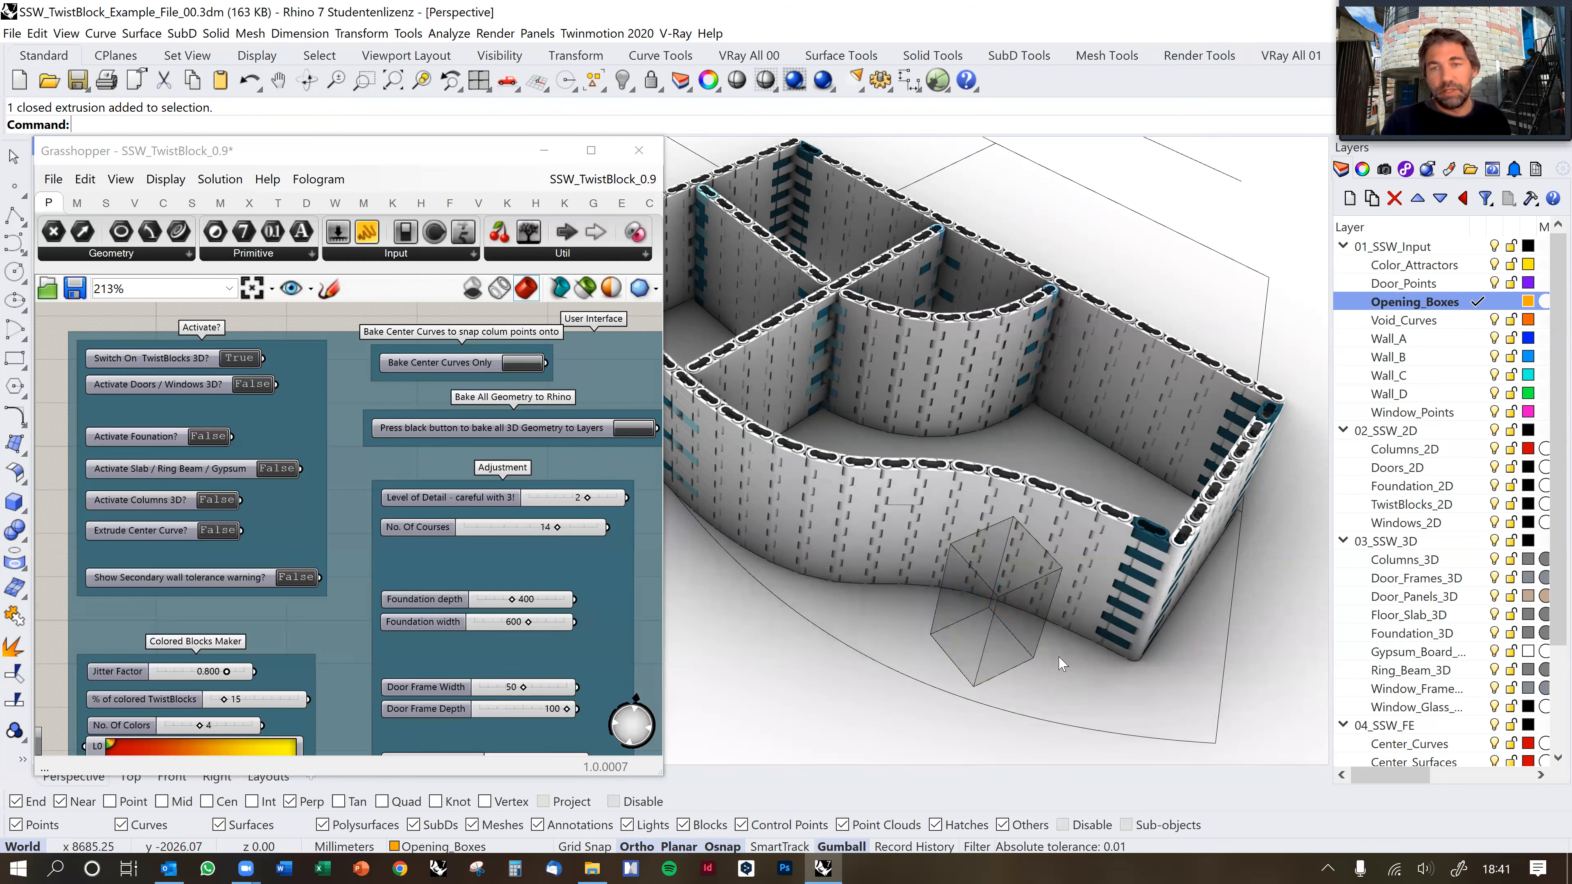
Move the opening box horizontally into the curved outer wall so it cuts a doorway through the blocks.
click(990, 656)
scroll(1003, 644, up, 3)
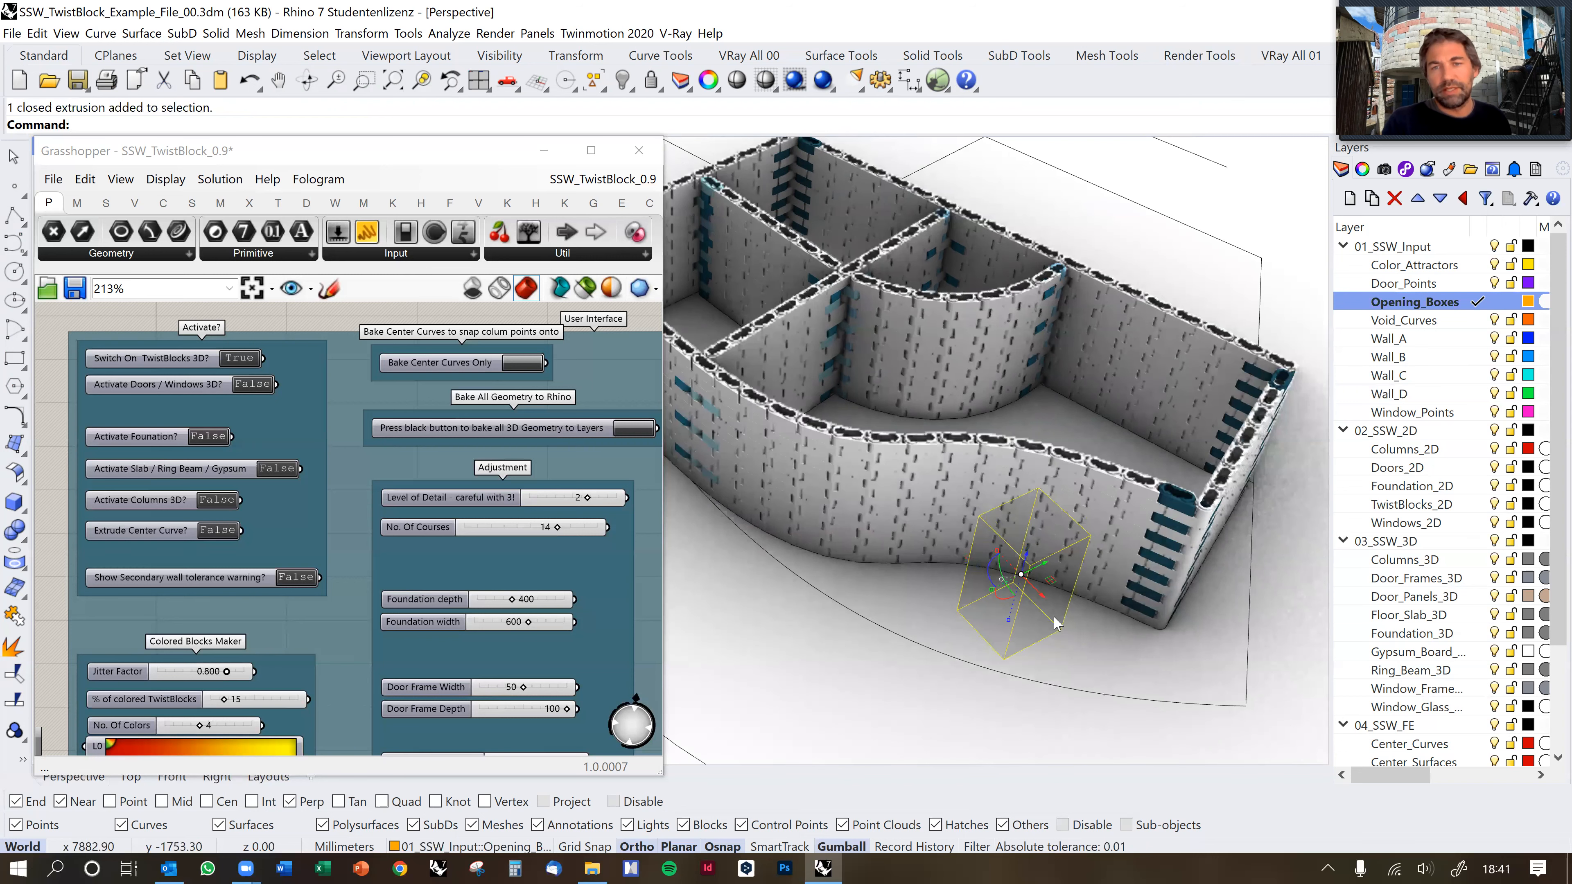
scroll(1003, 565, up, 5)
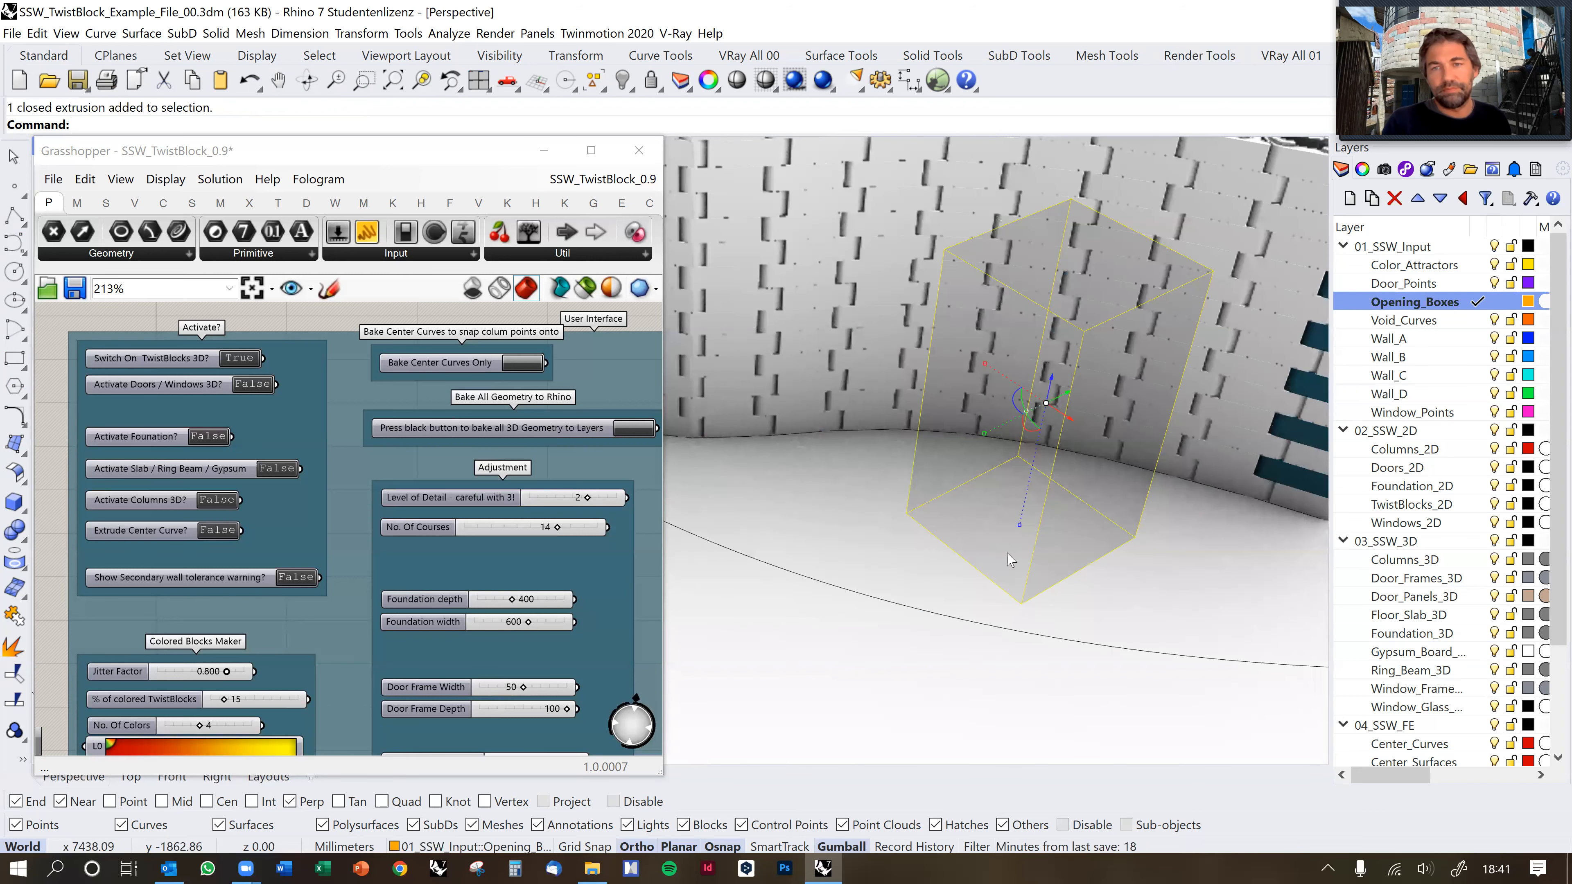
drag(1067, 420, 909, 322)
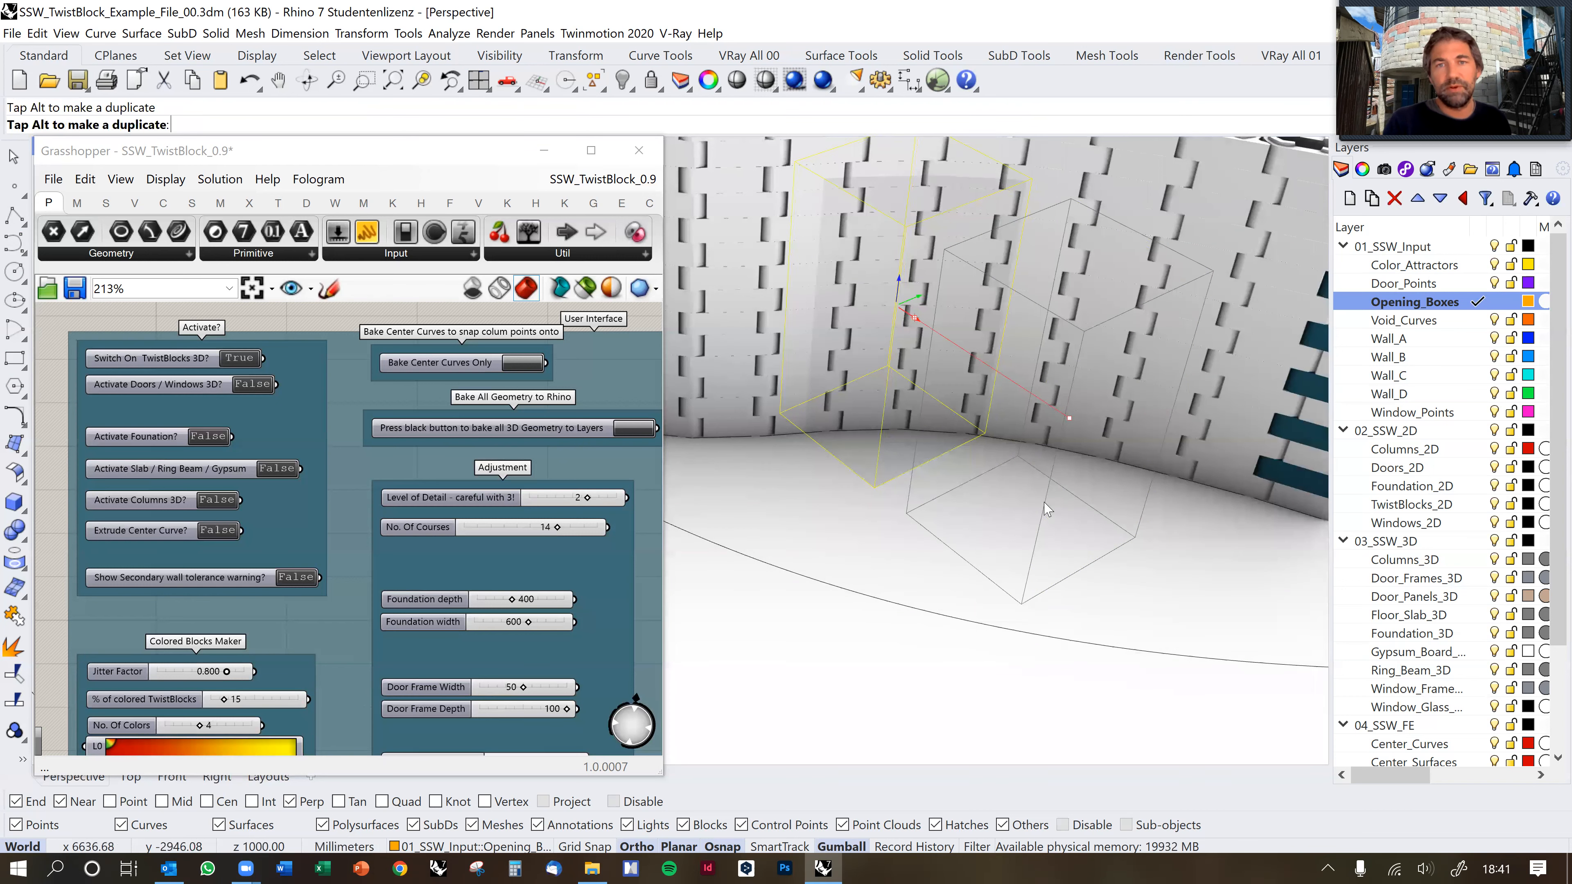
shift+right_drag(980, 400, 999, 435)
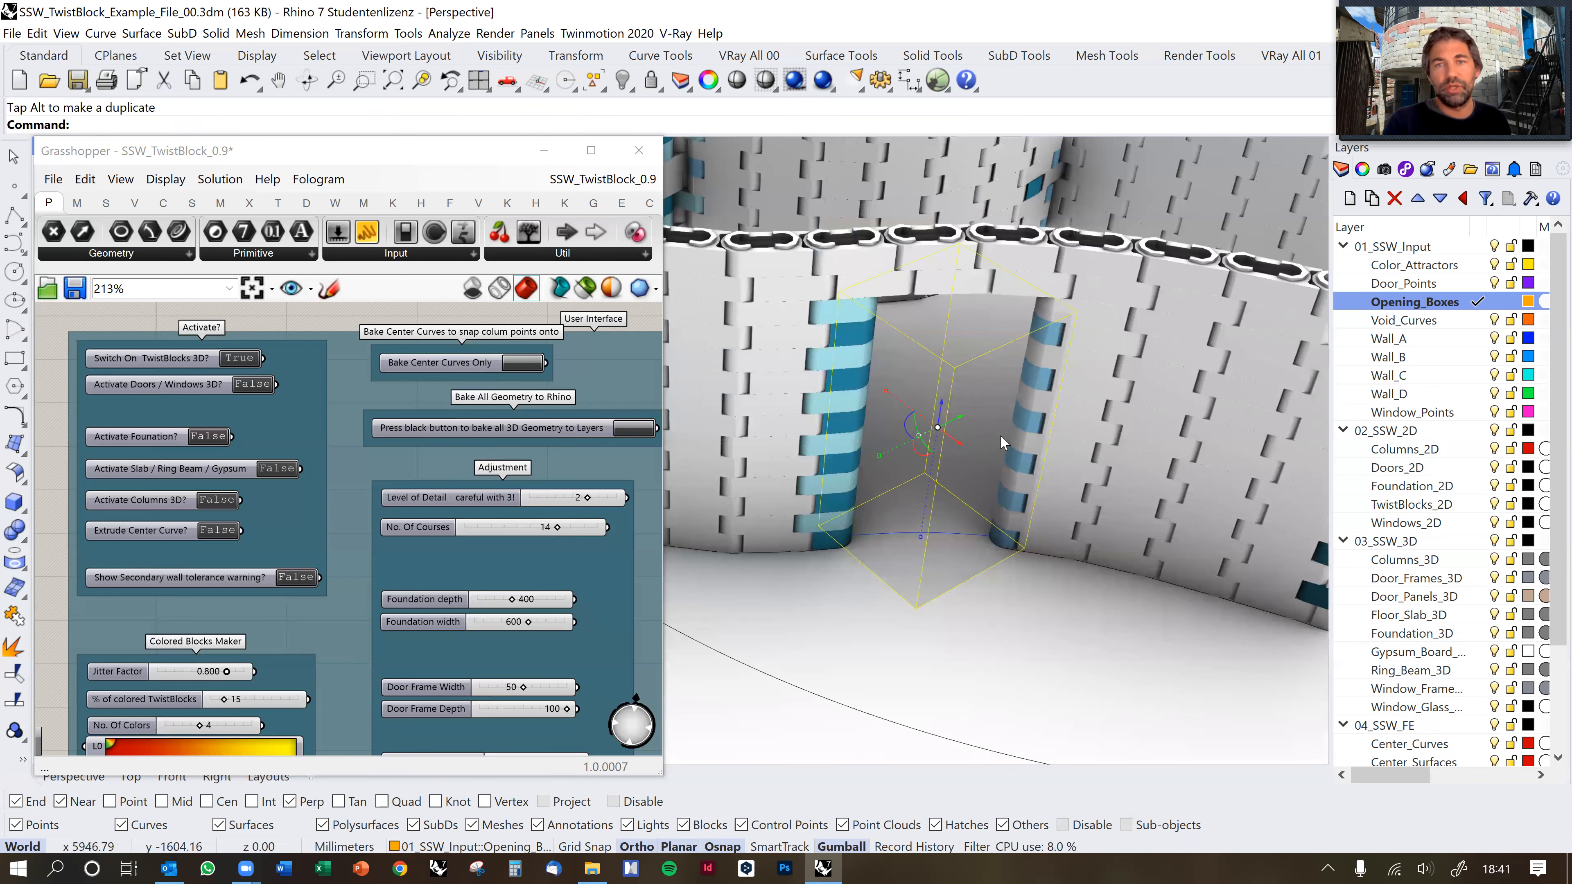
scroll(1007, 443, down, 5)
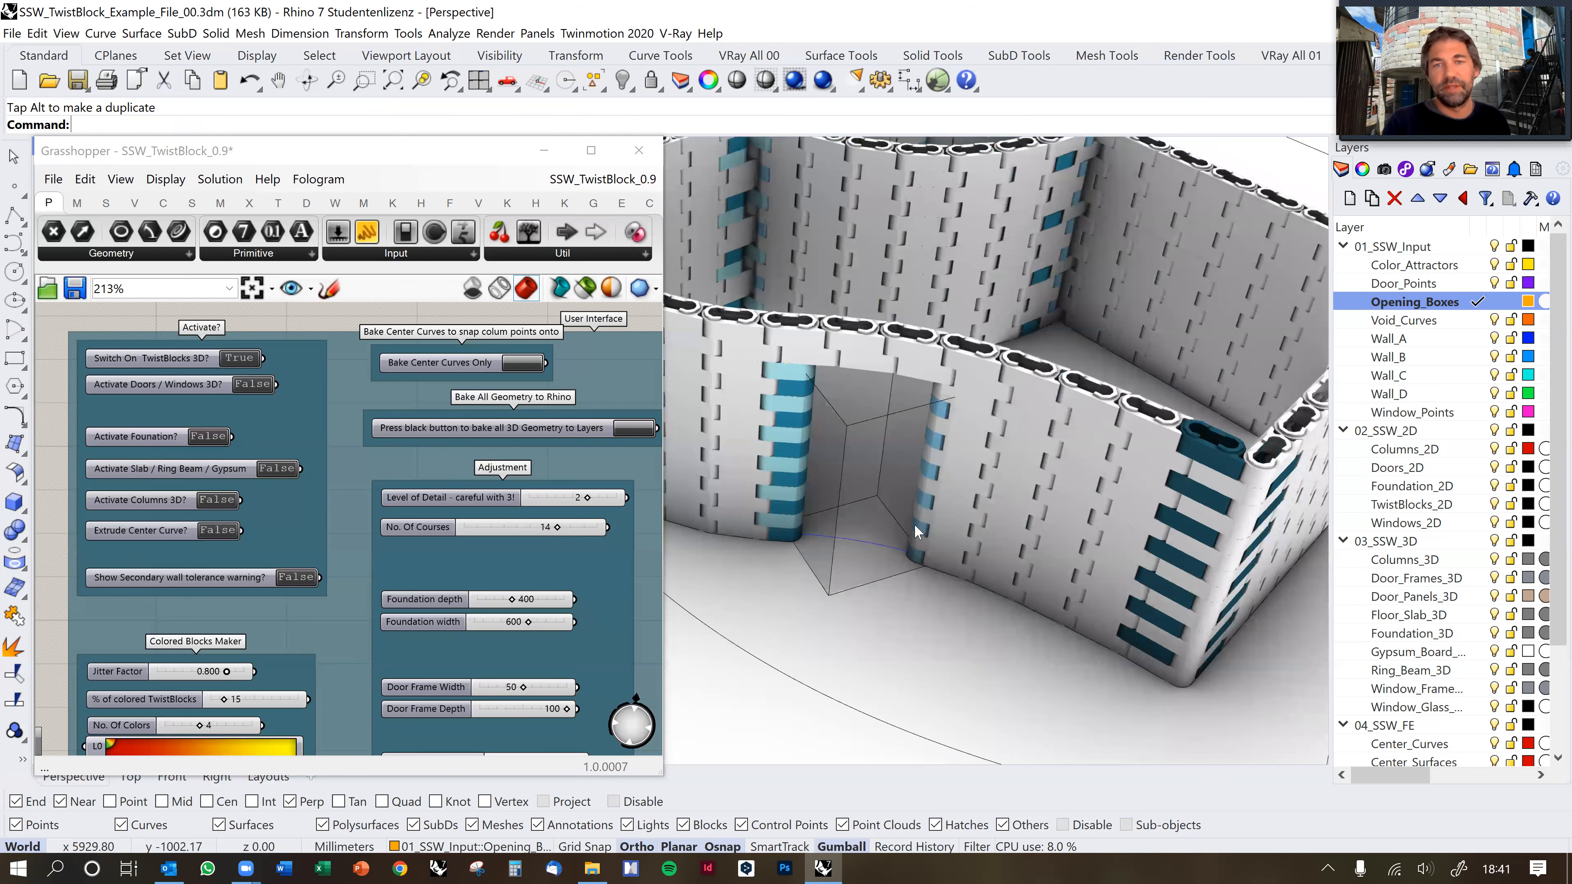
Rotate the opening box about its vertical axis to align it with the curved outer wall.
scroll(918, 532, down, 5)
click(907, 516)
drag(904, 449, 906, 445)
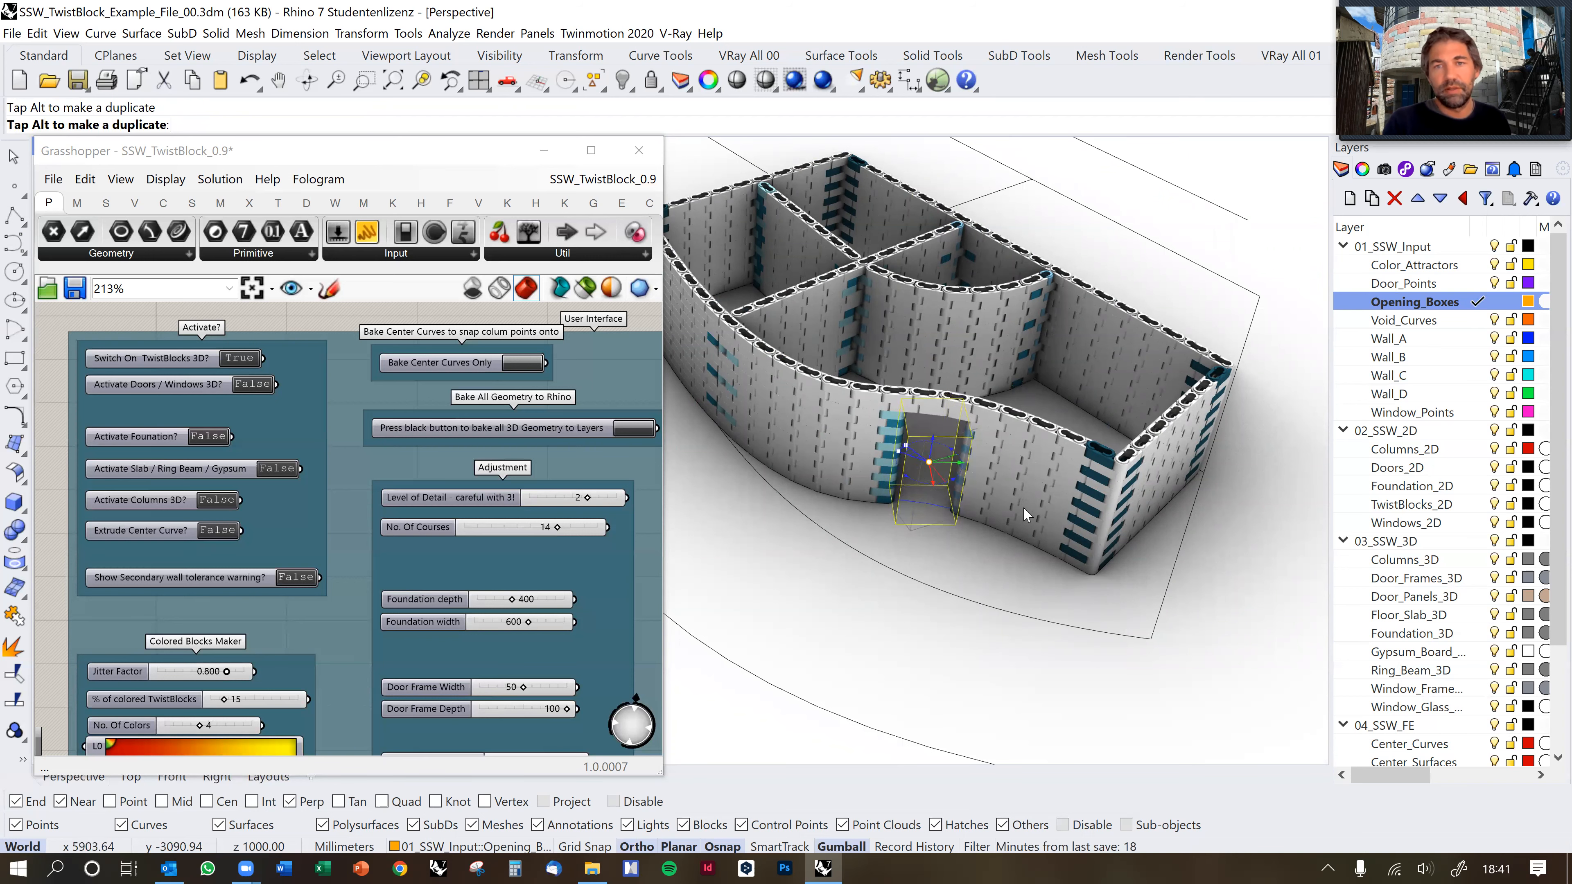
Scale the opening box along the wall to widen the doorway, and trim the width slightly.
scroll(1002, 426, up, 3)
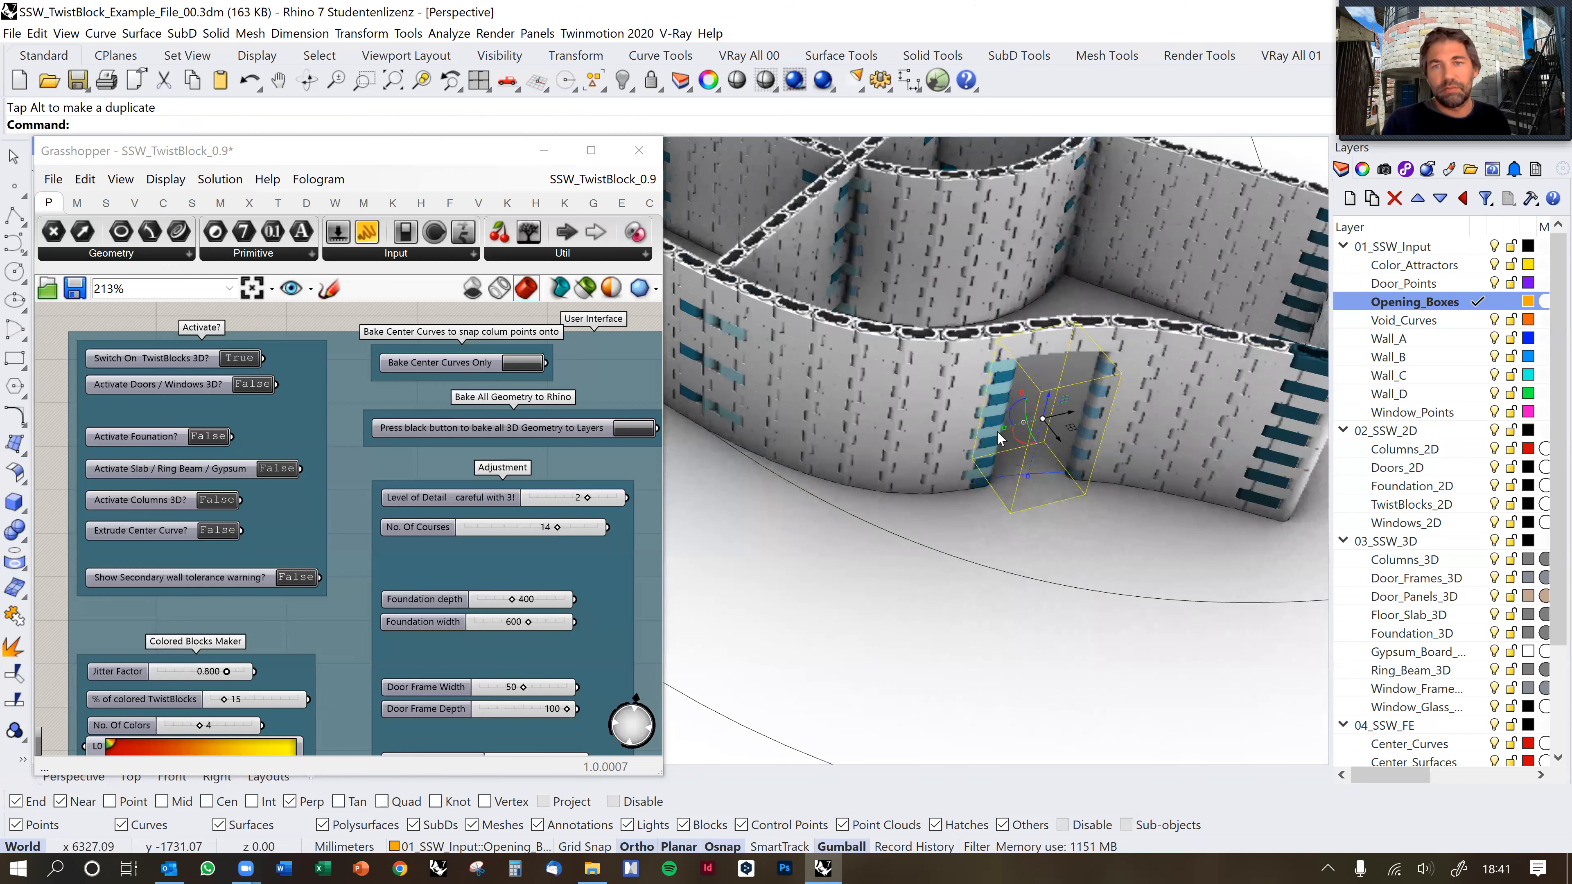
drag(980, 434, 1038, 542)
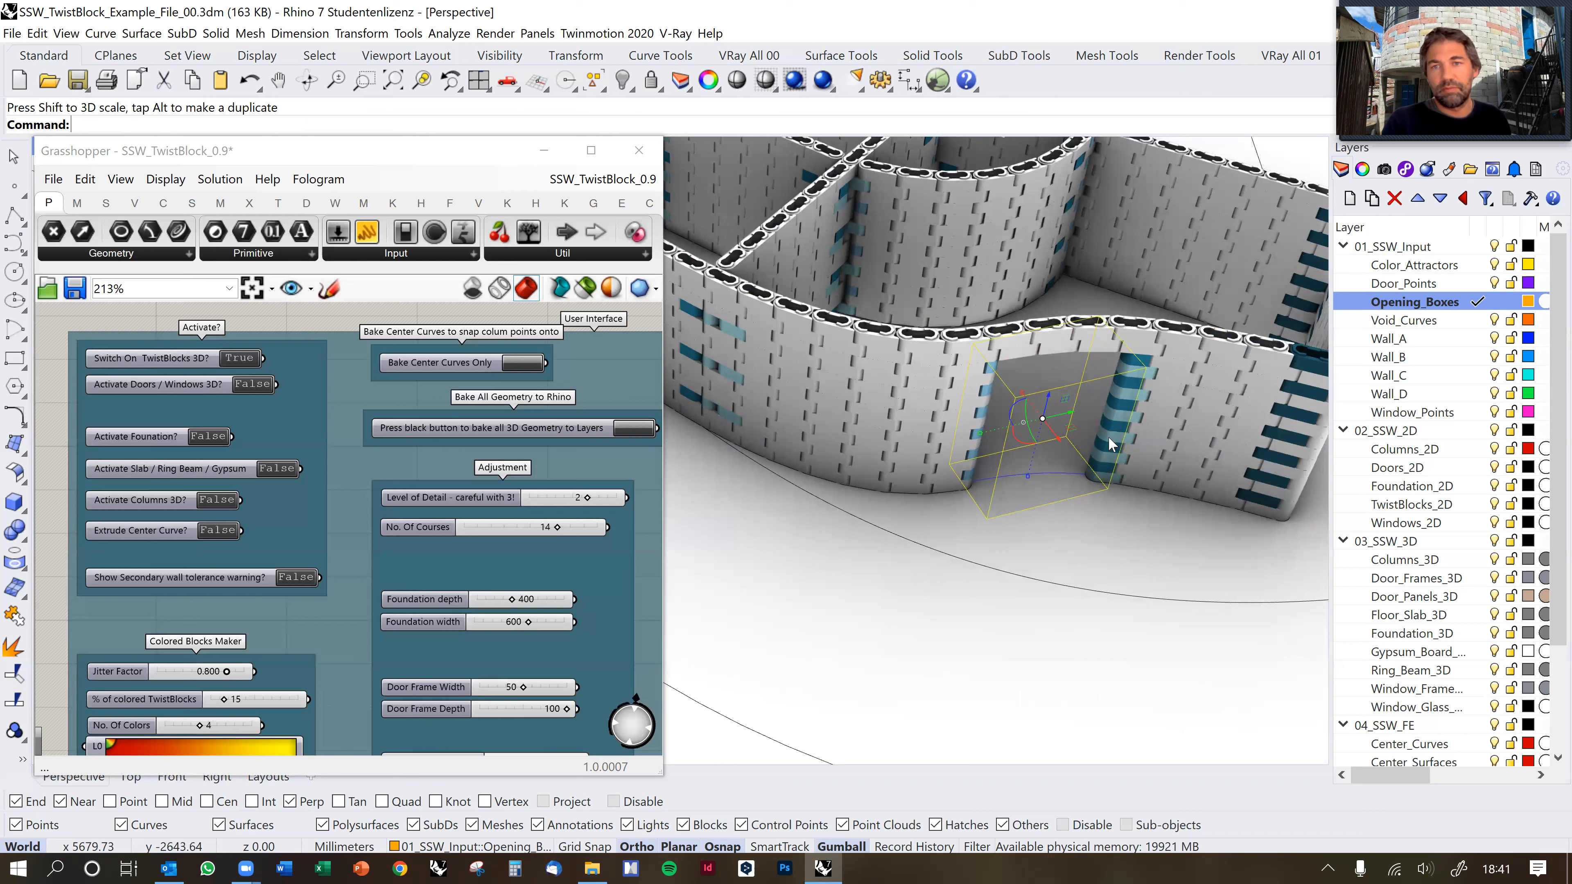
drag(985, 430, 1038, 511)
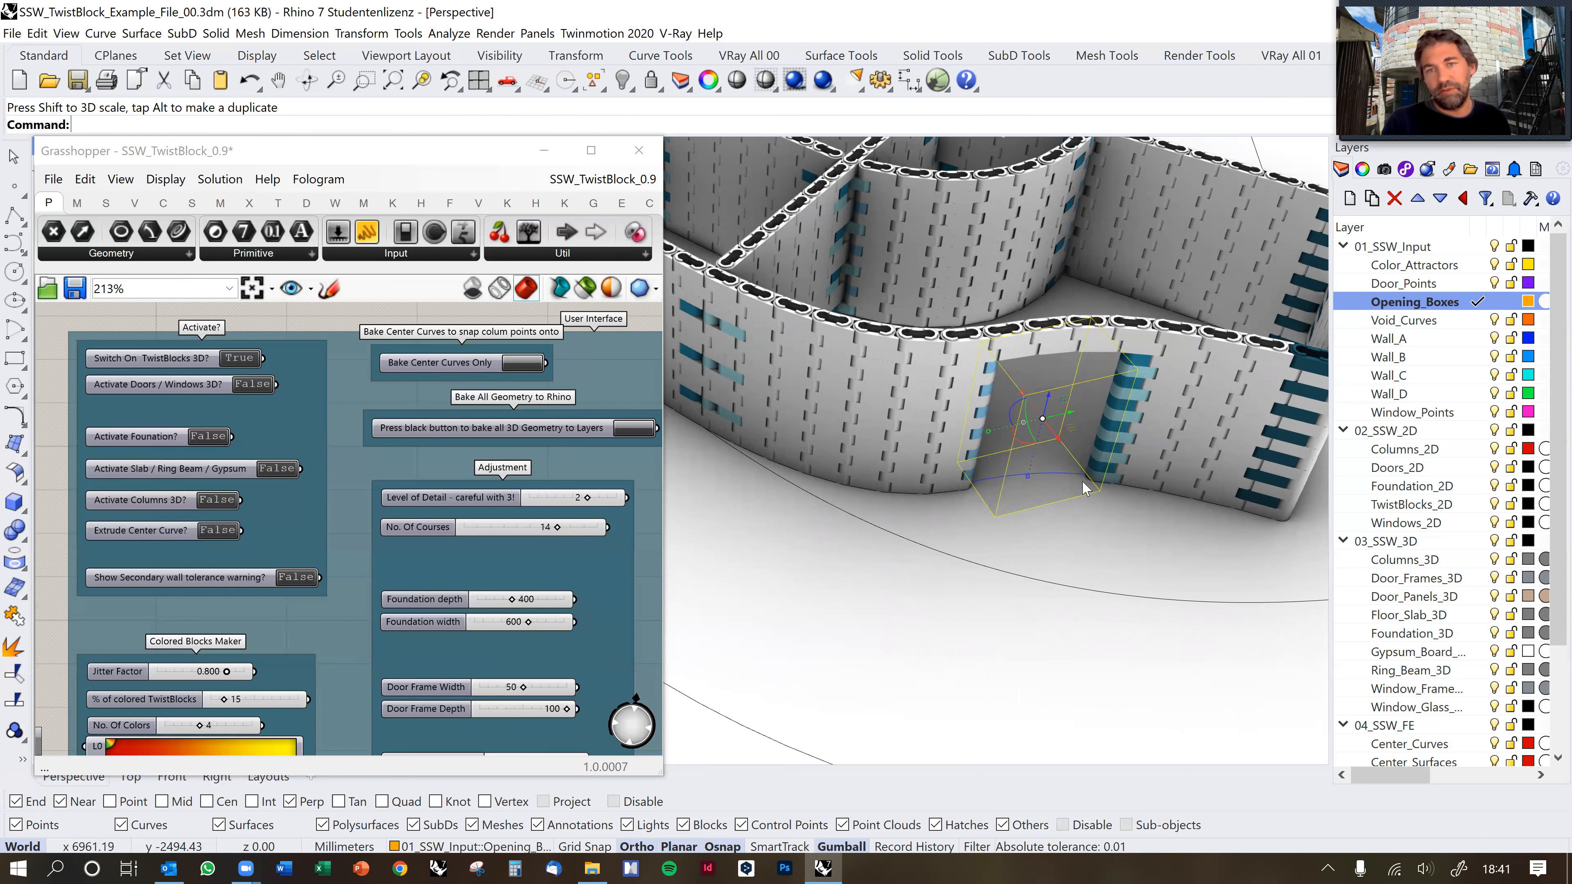
Raise the opening box by 175 mm so a course of blocks remains beneath the opening.
scroll(1015, 455, up, 3)
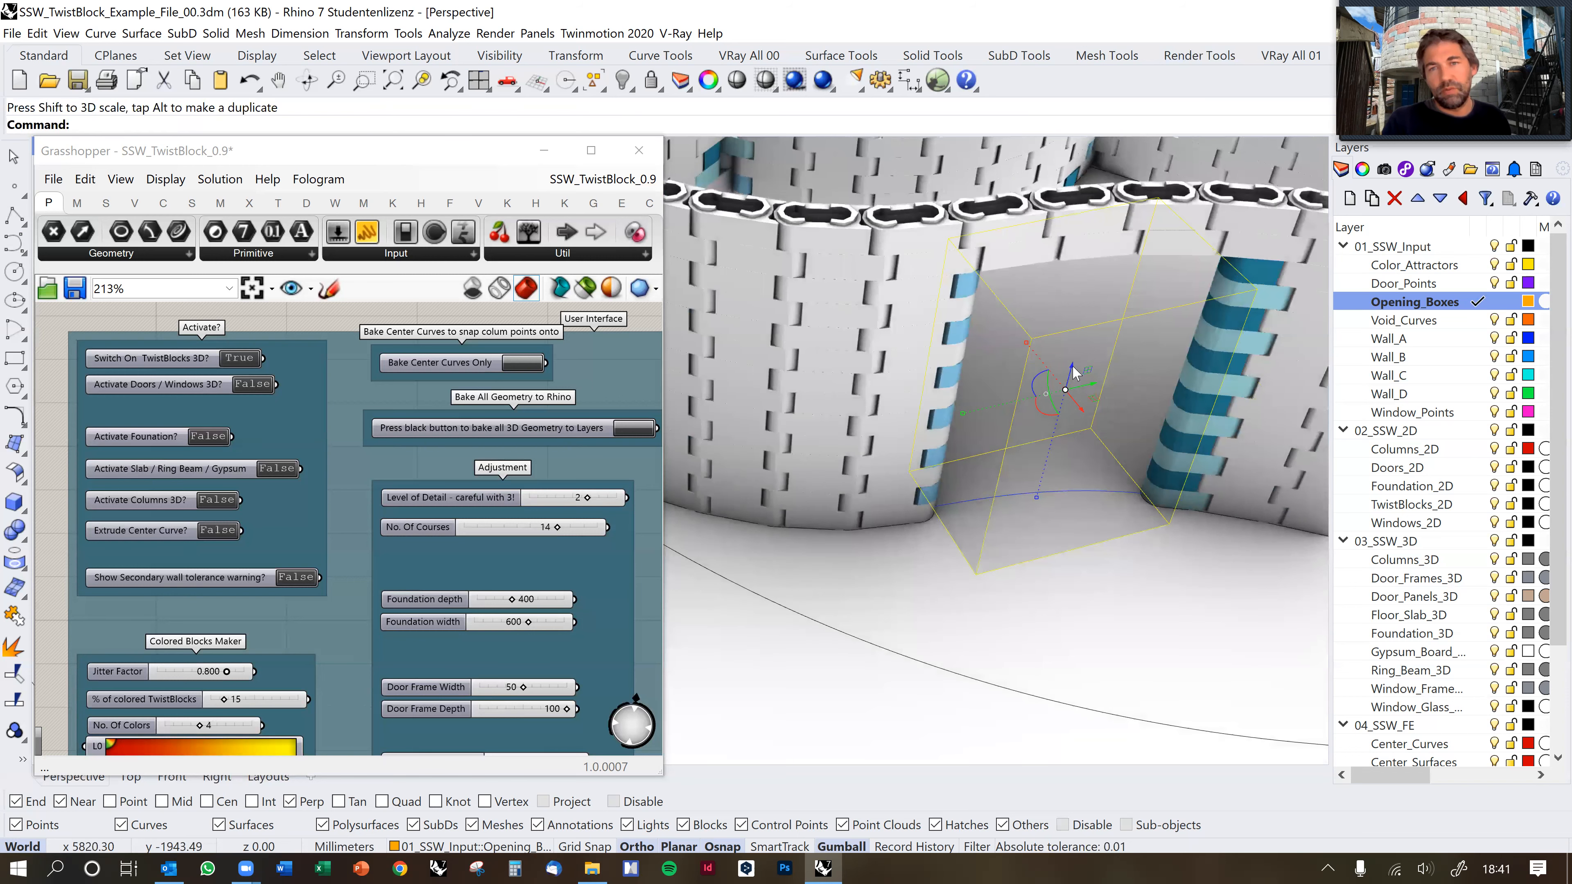
click(1071, 368)
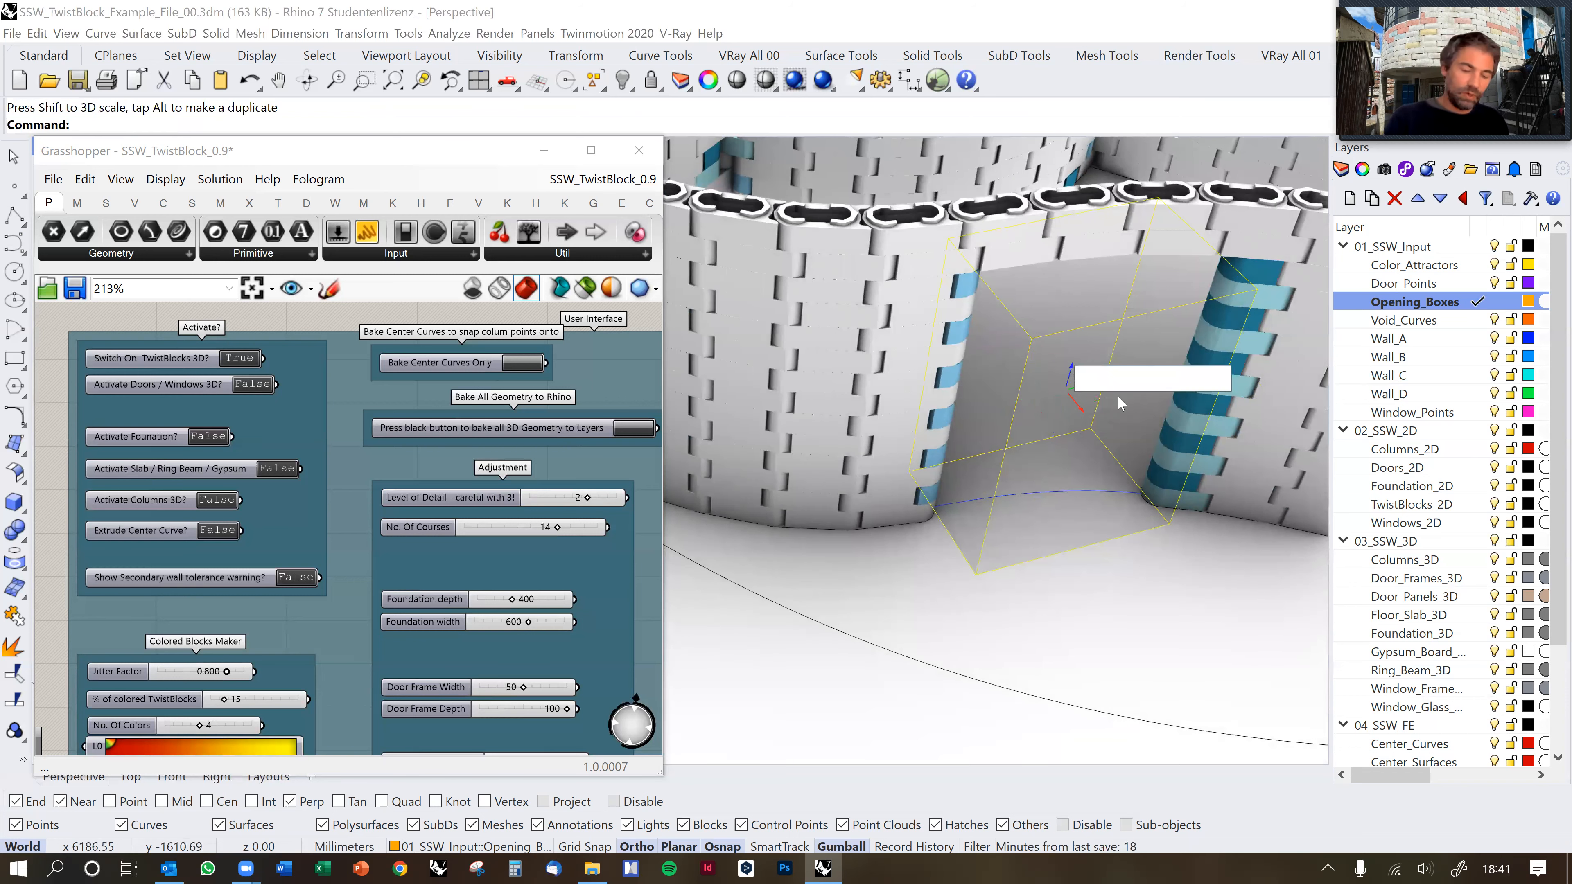
text(175)
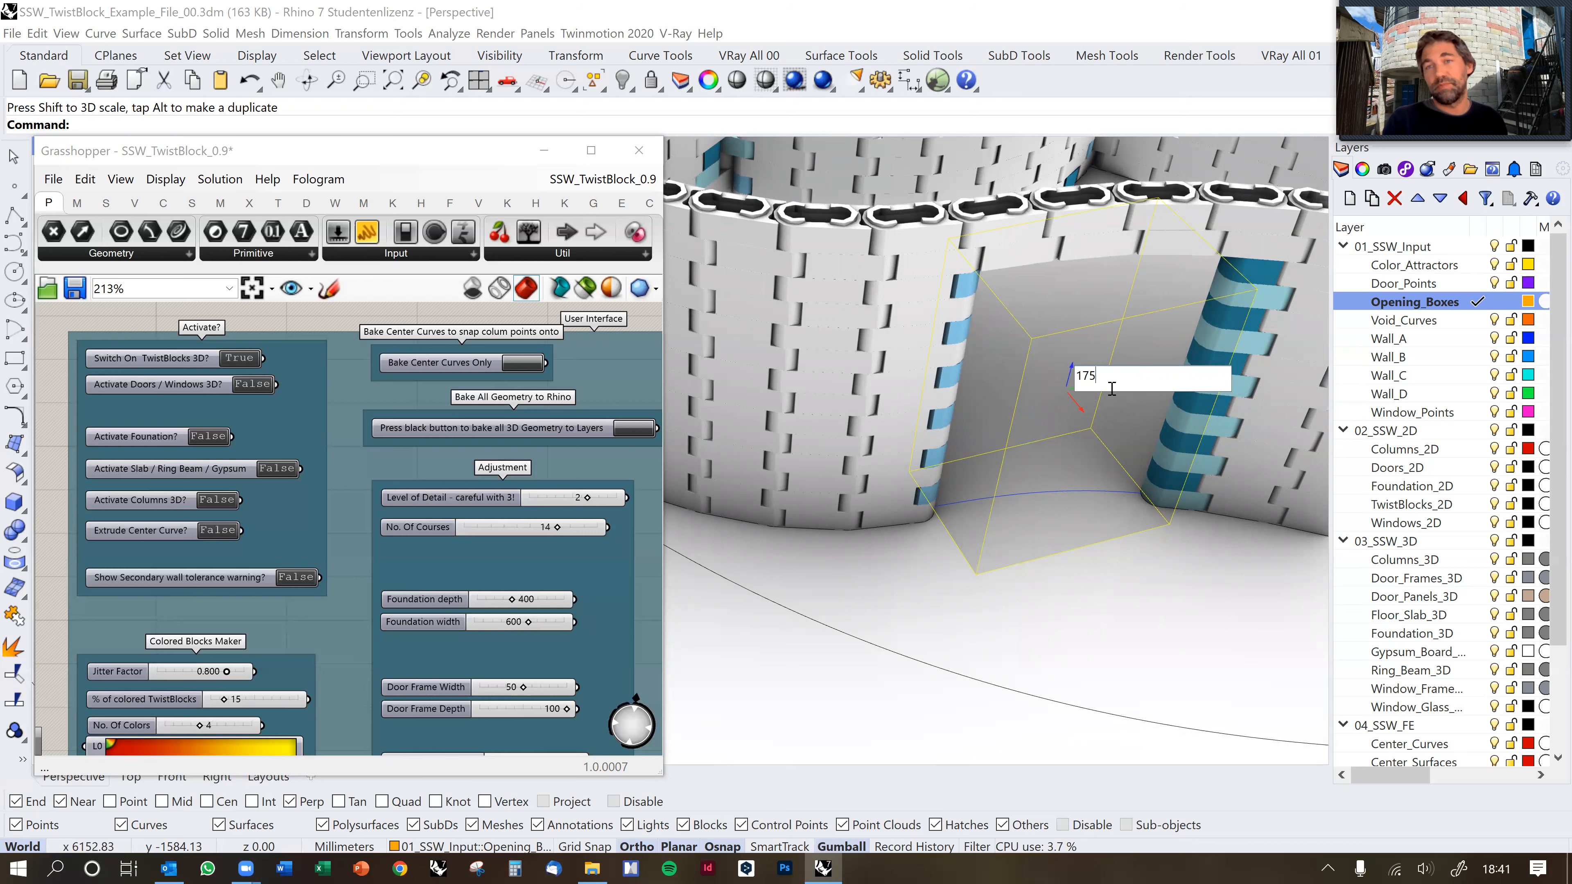
key(Return)
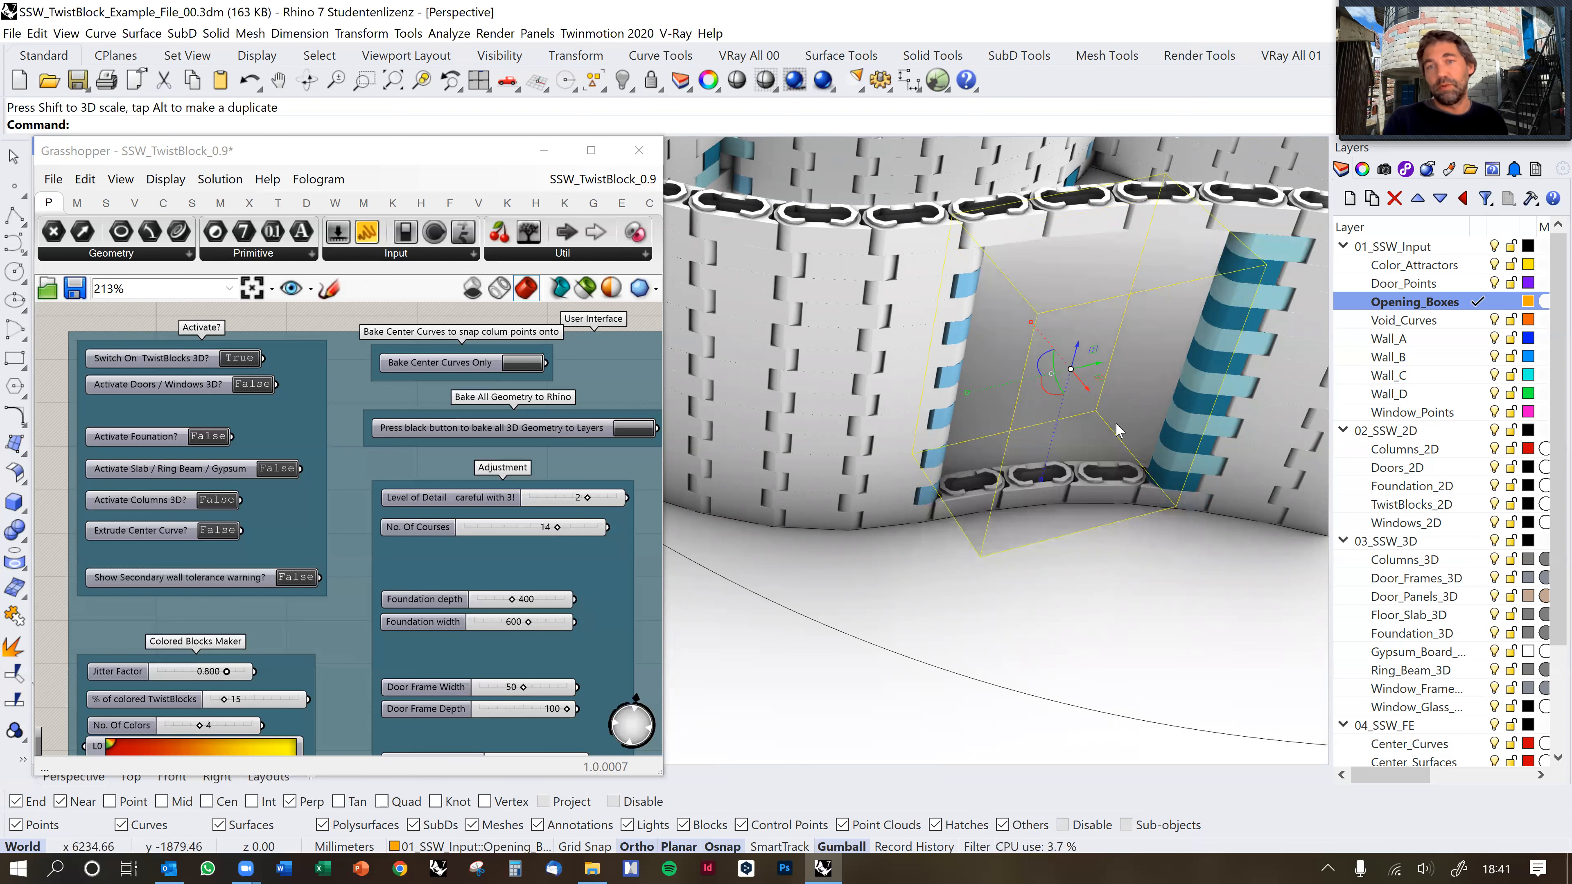
shift+right_drag(1088, 450, 1081, 459)
scroll(1079, 467, down, 12)
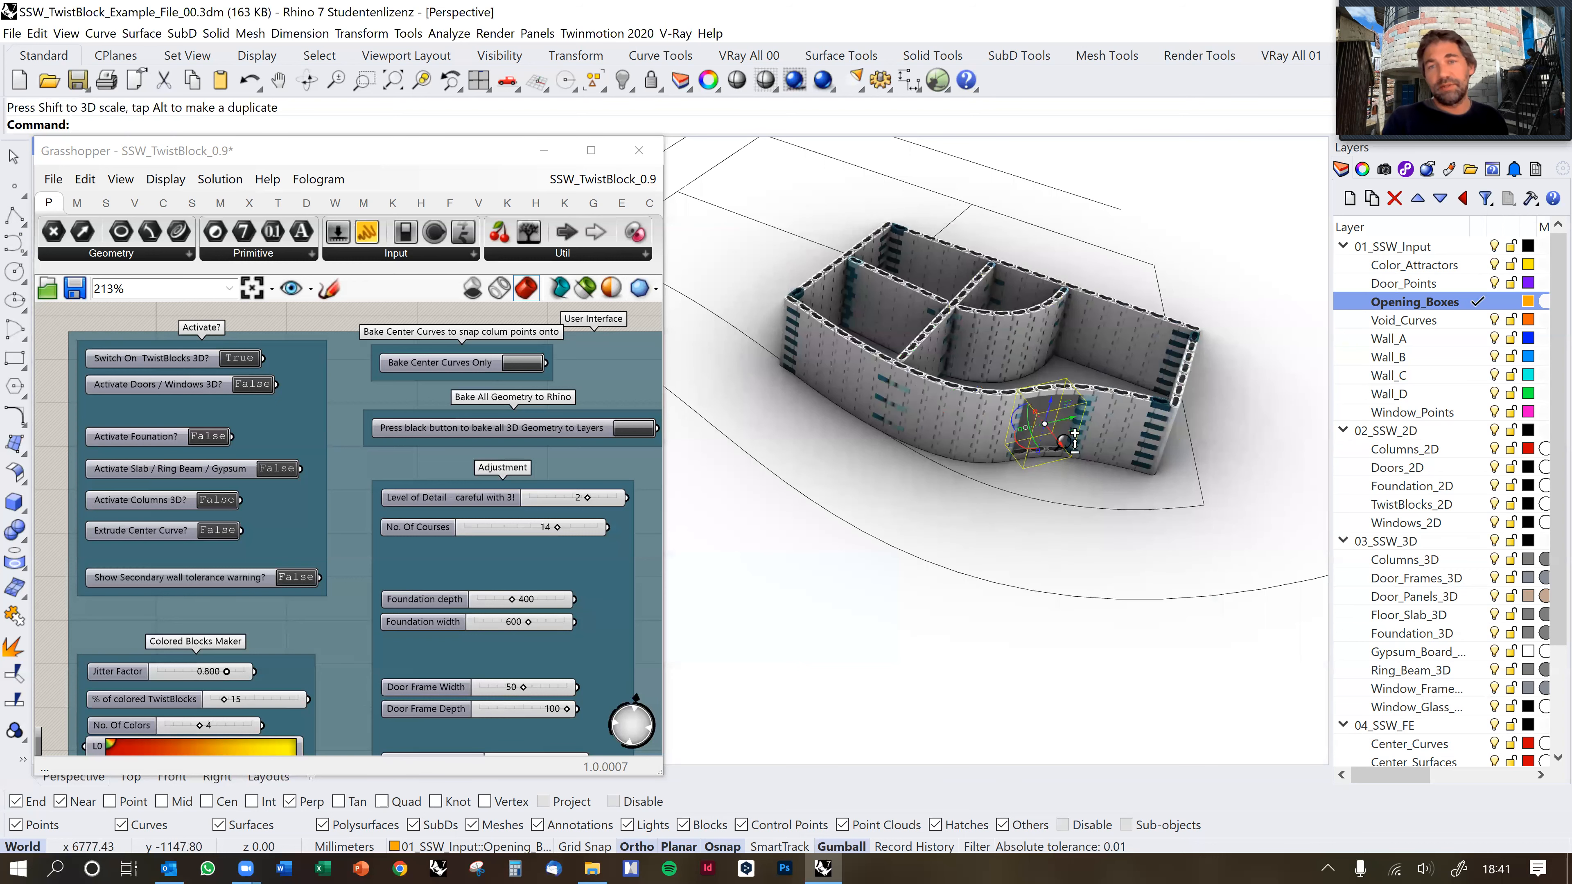
Scale the opening box along the curved outer wall to narrow the doorway.
scroll(1078, 467, up, 6)
click(1224, 495)
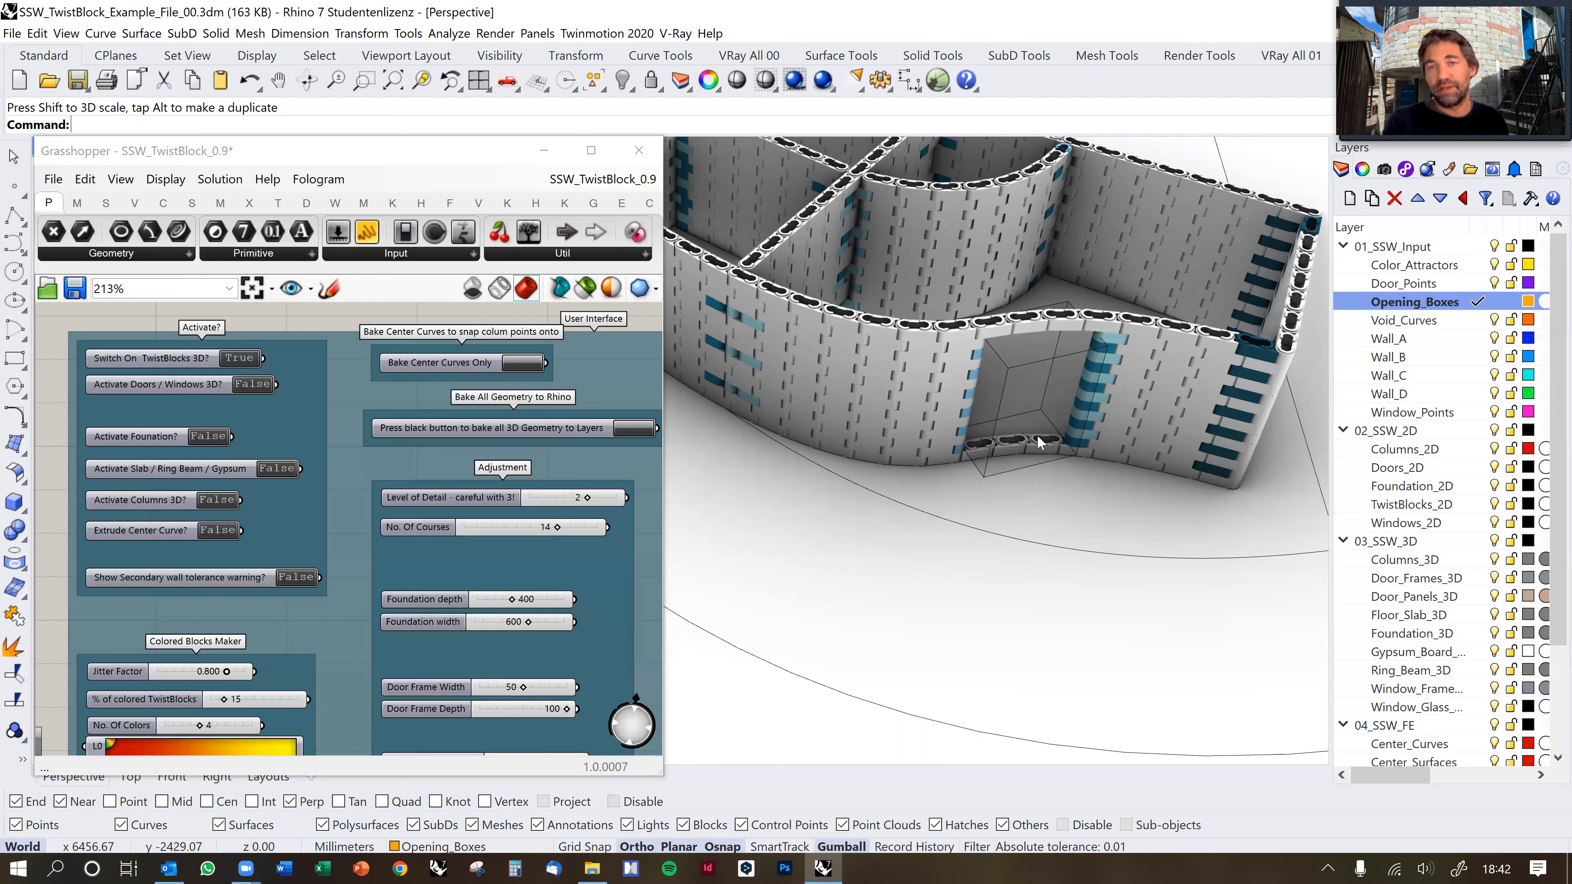
click(999, 403)
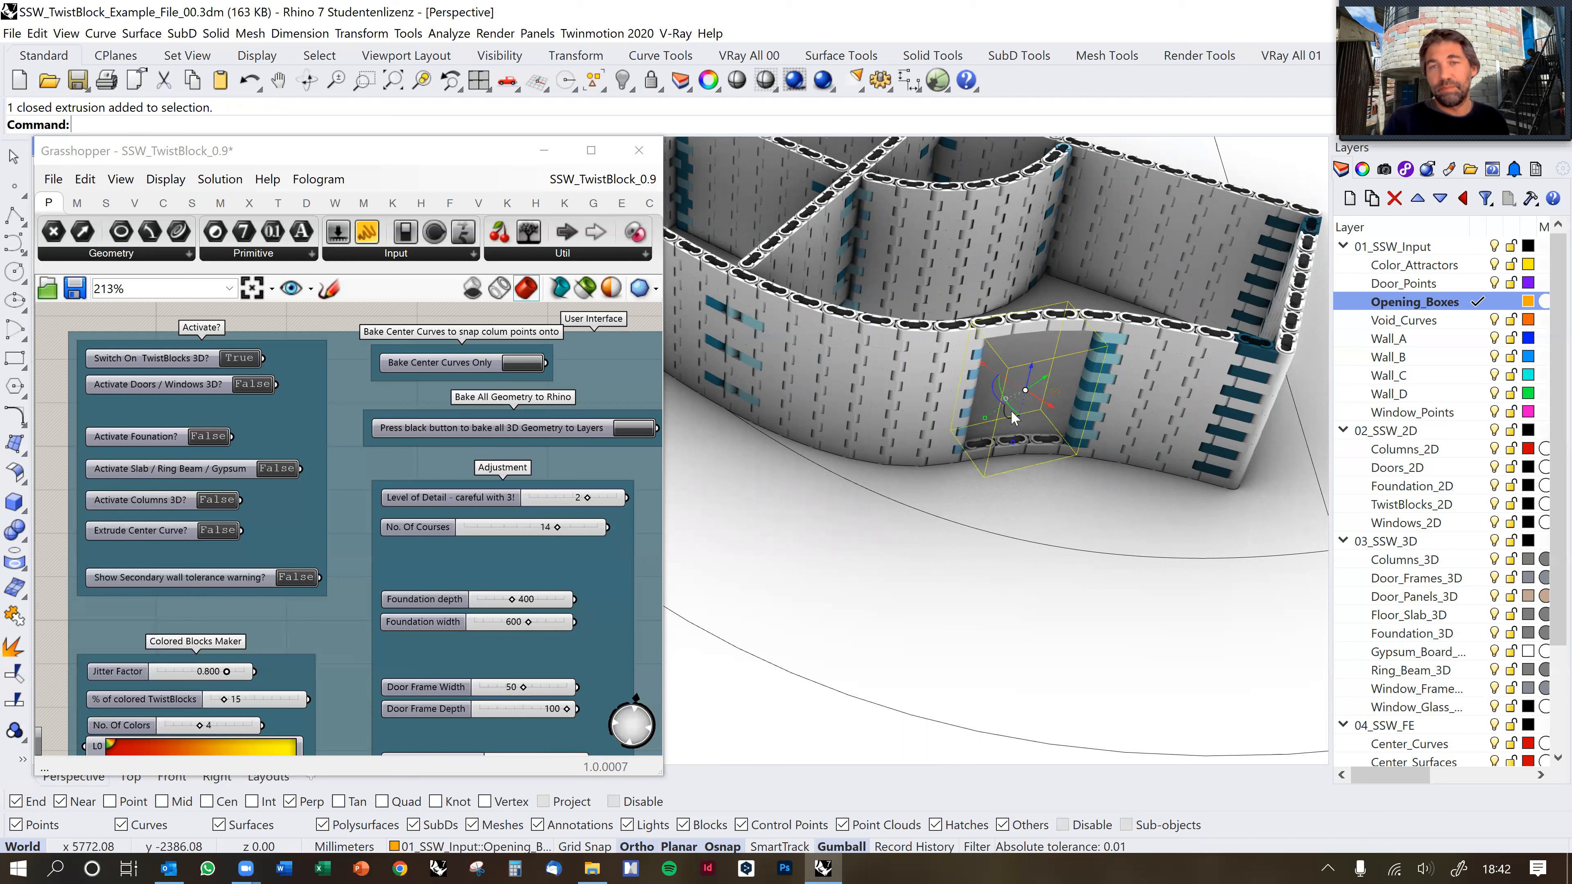
drag(986, 362, 1002, 366)
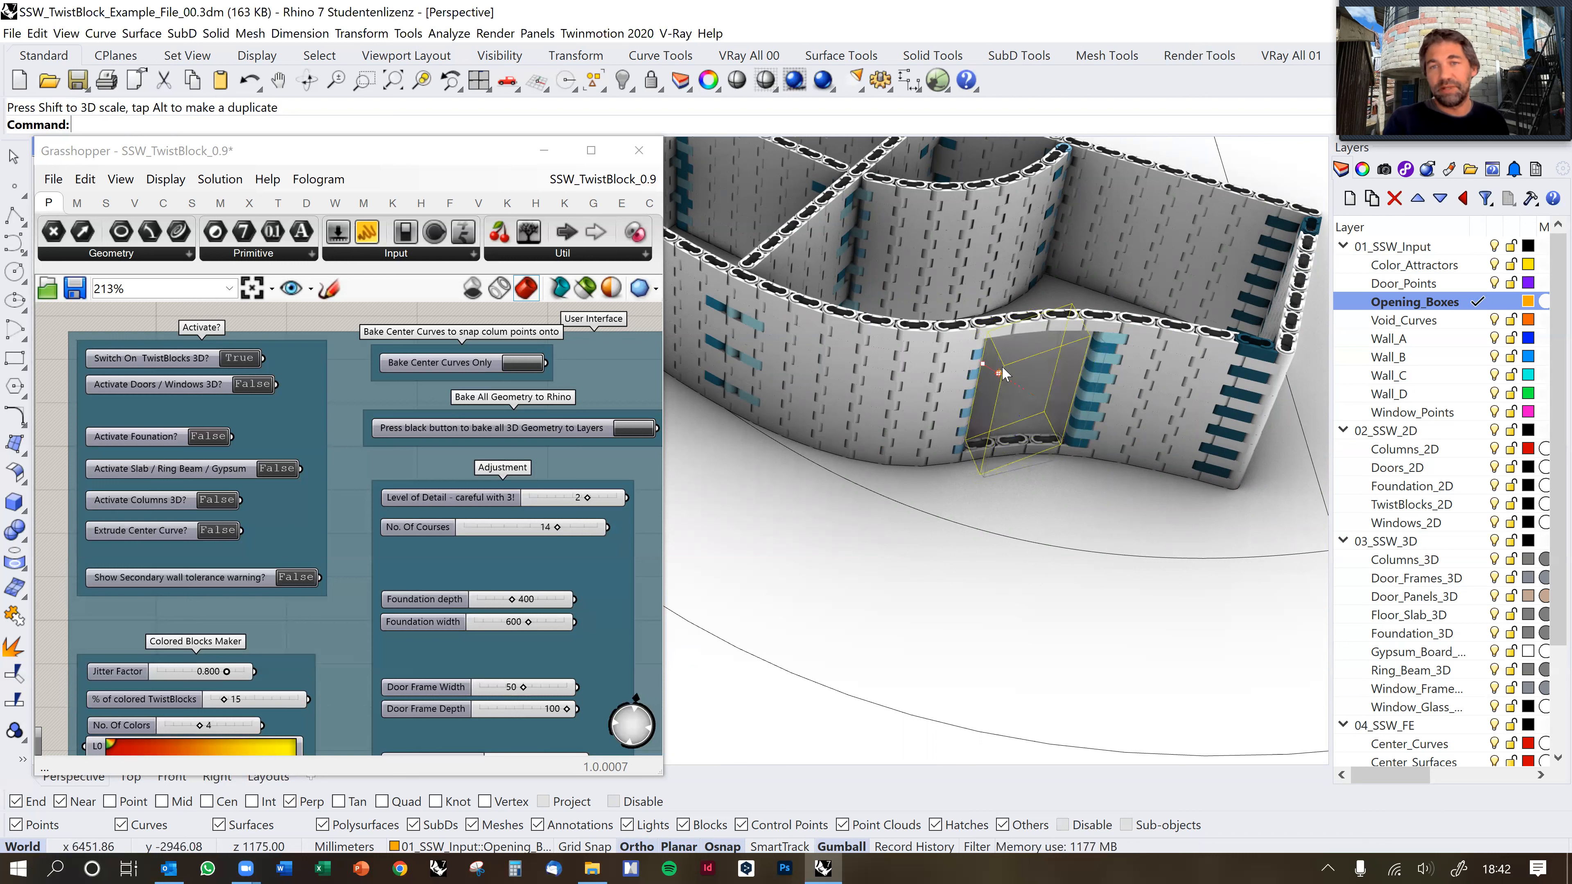
scroll(1039, 445, up, 4)
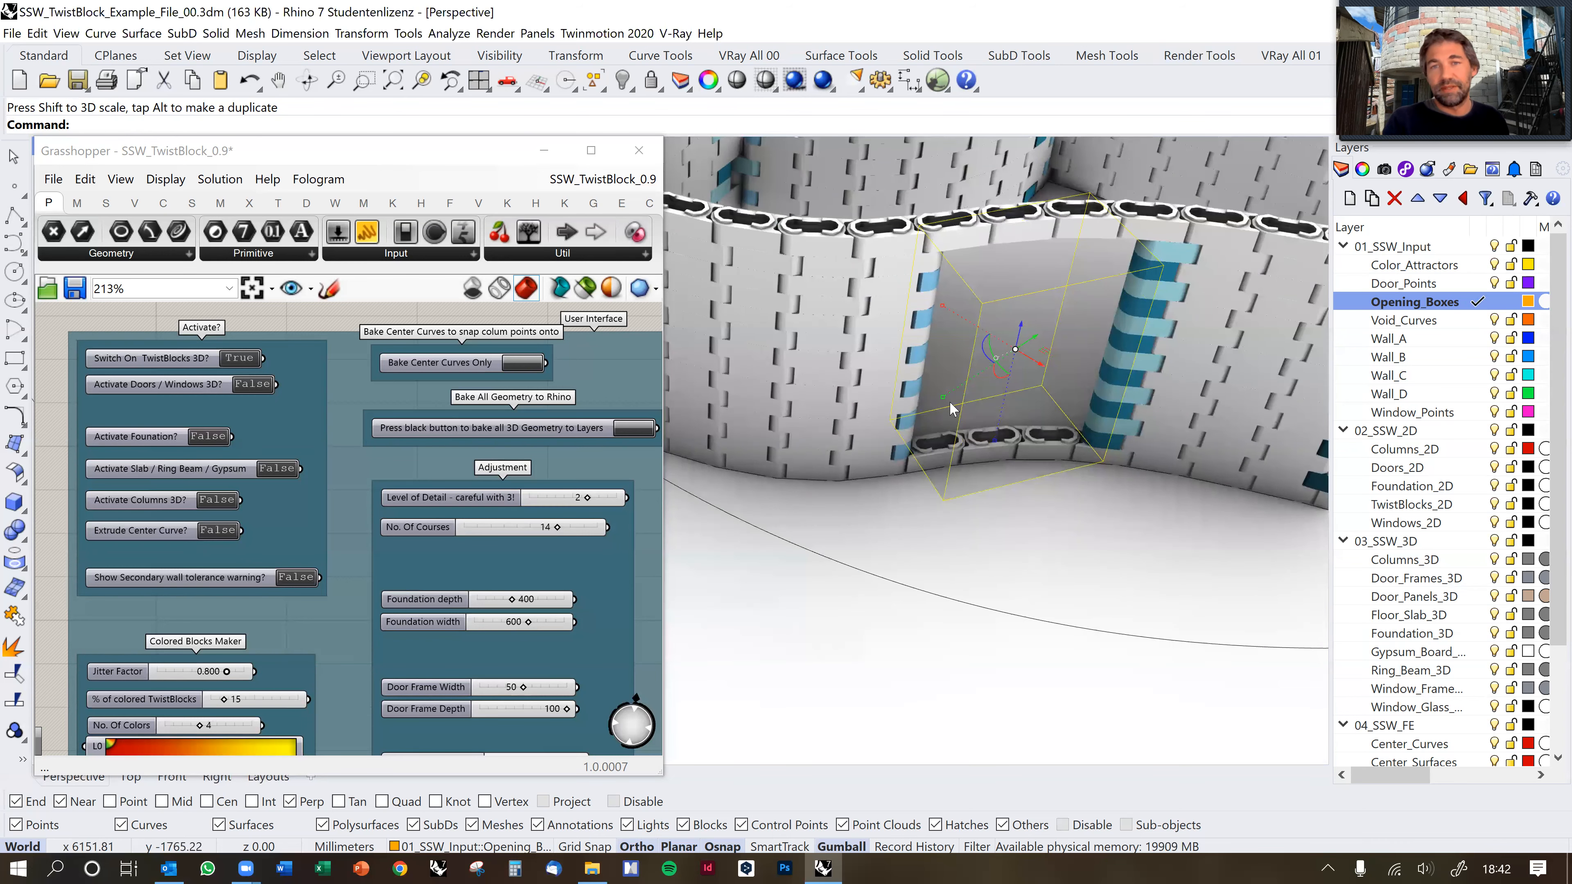
drag(944, 397, 972, 395)
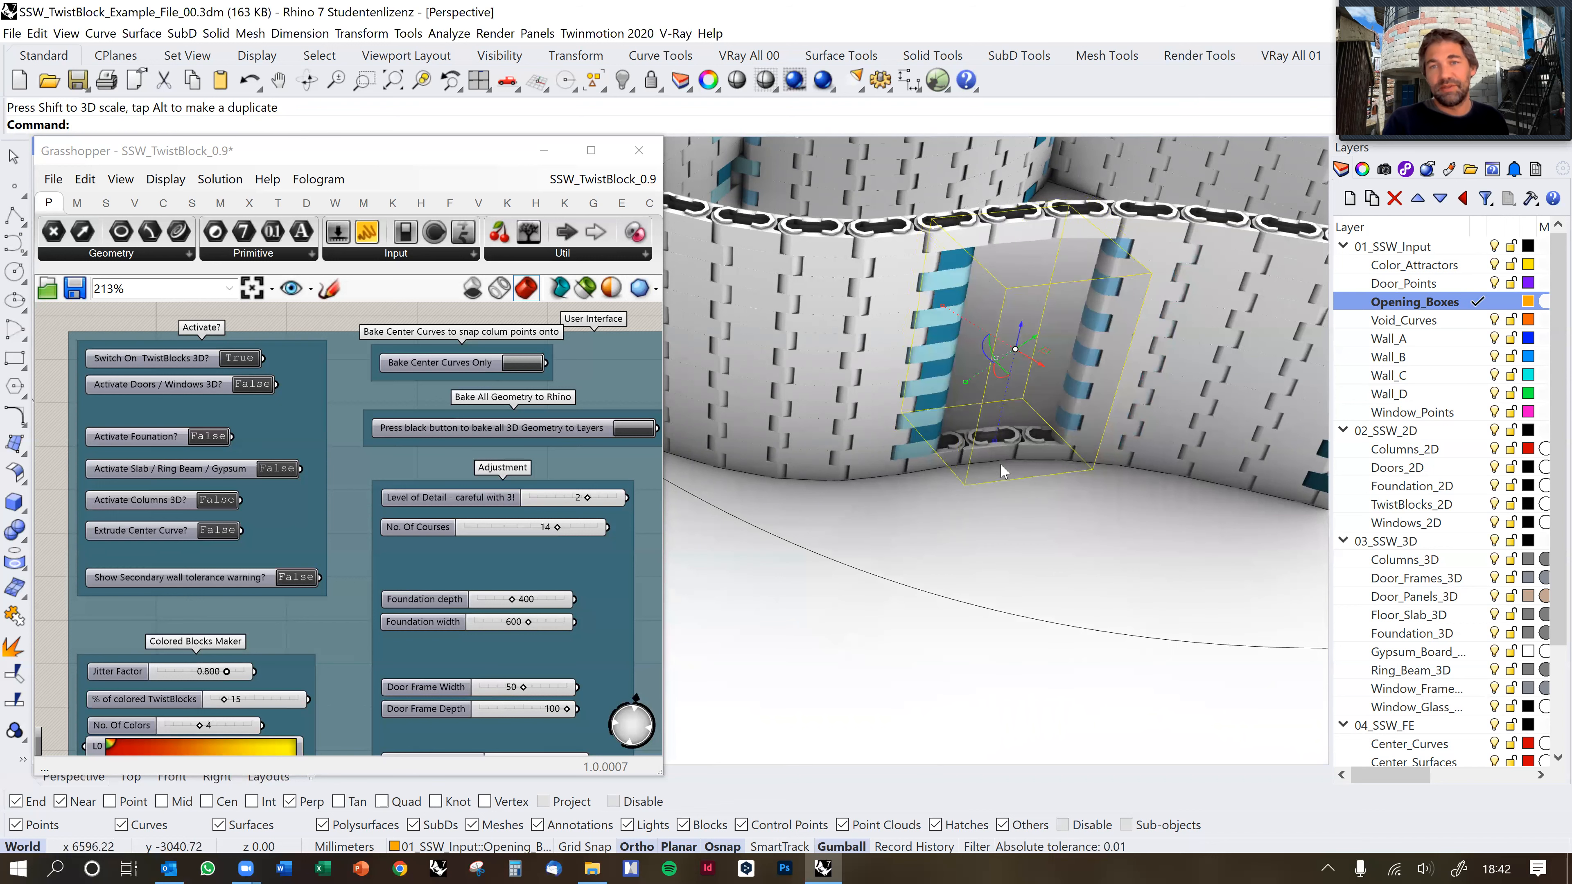
scroll(999, 464, down, 2)
scroll(1003, 481, down, 3)
key(Escape)
In the top view, create a solid BoundingBox around the doorway's opening box using the CPlane coordinate system.
right_drag(1026, 481, 1025, 420)
scroll(969, 483, up, 2)
click(1010, 414)
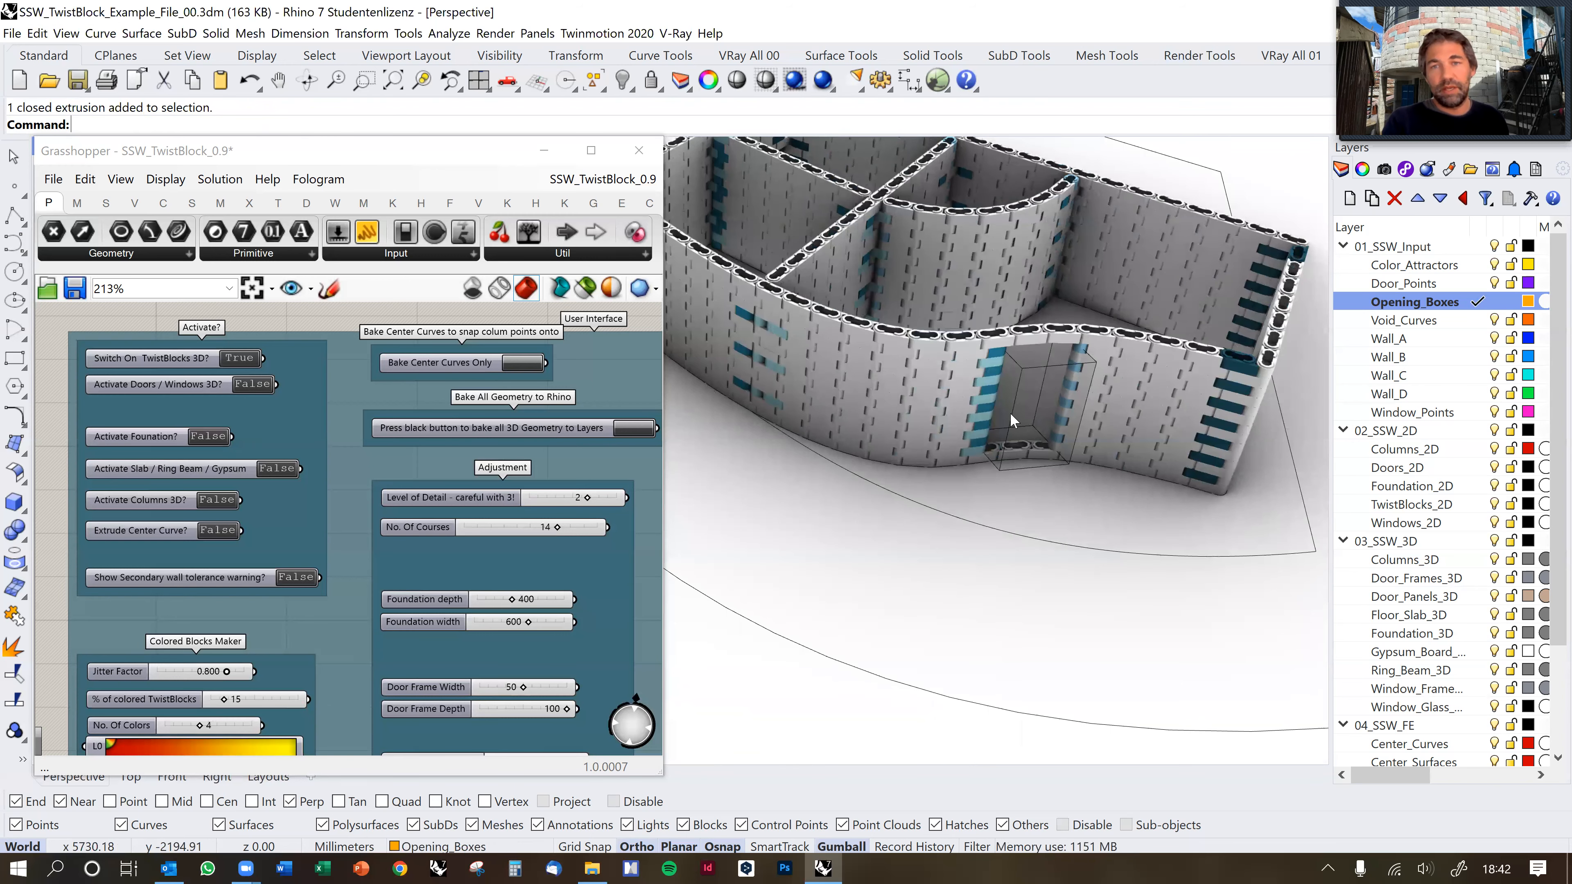
text(t)
key(Return)
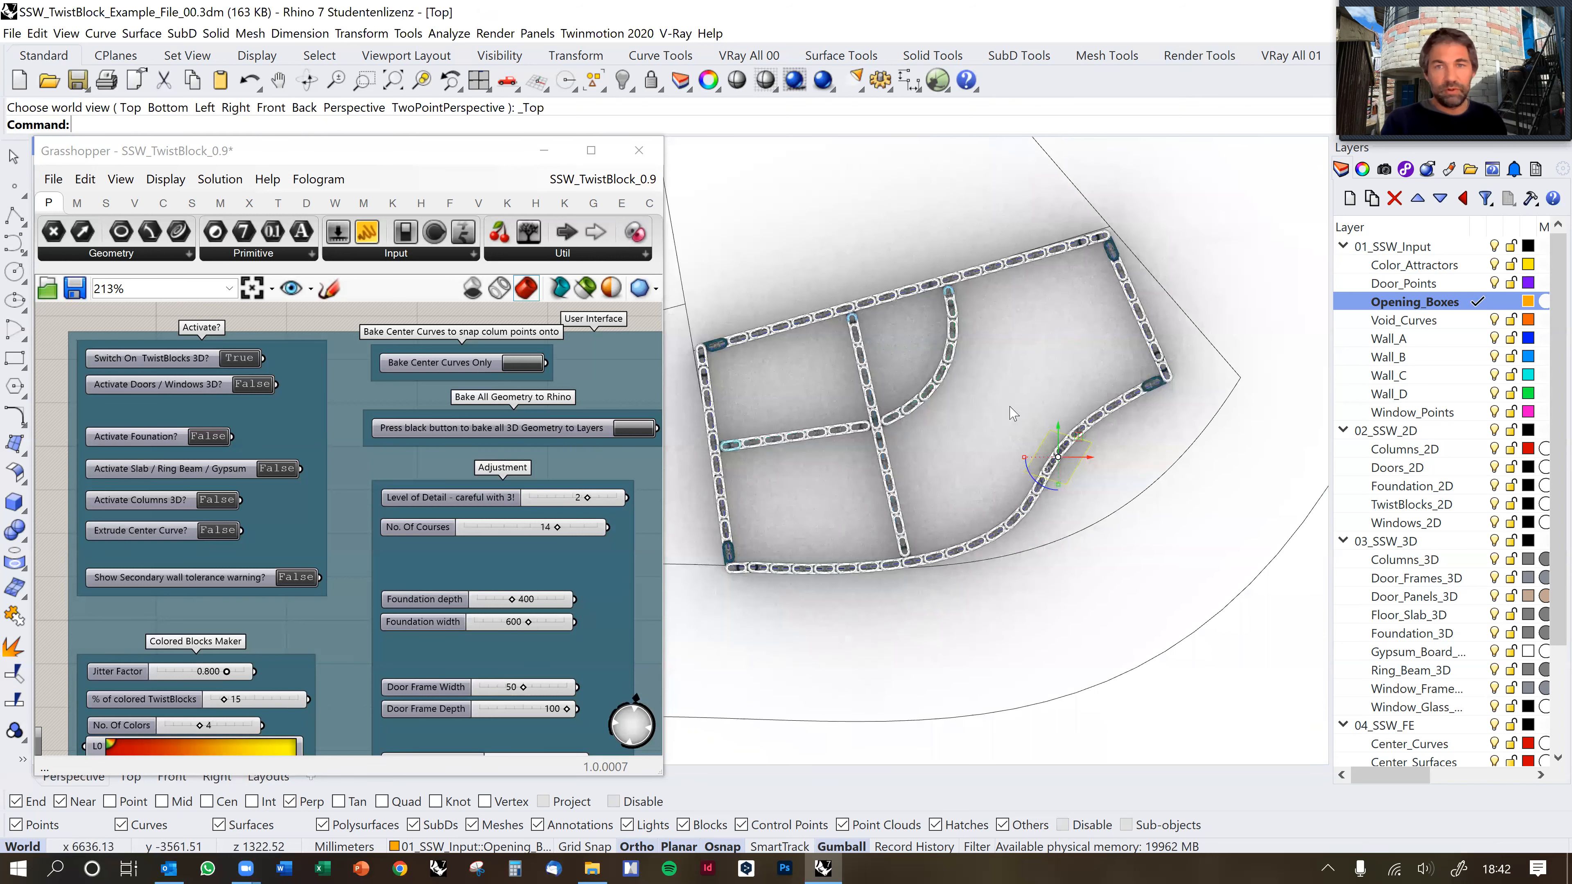
scroll(1055, 406, up, 3)
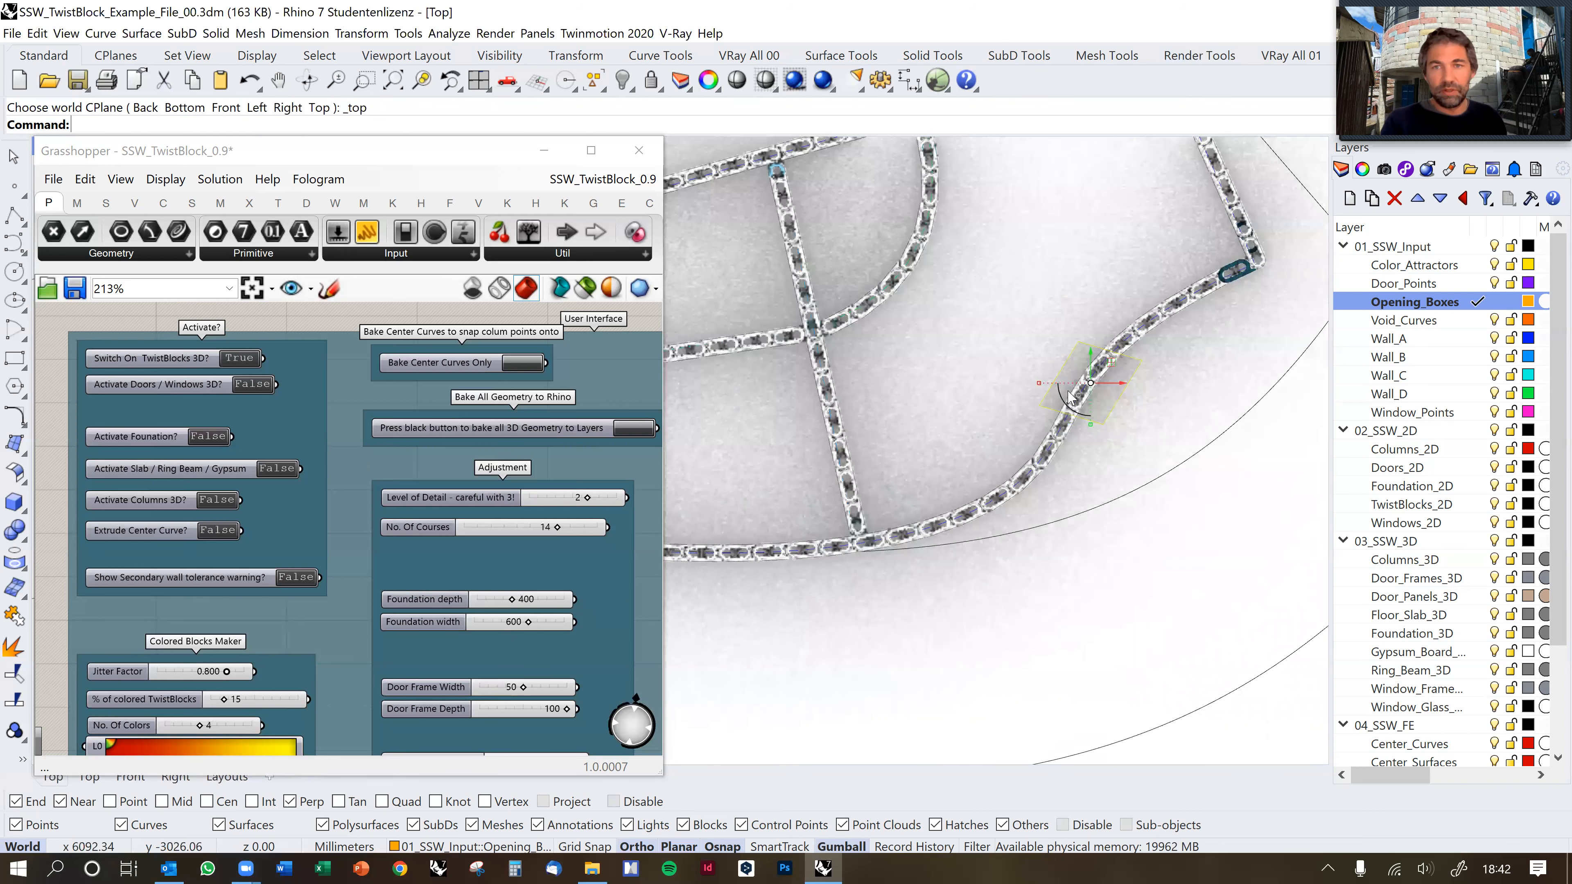
click(1133, 407)
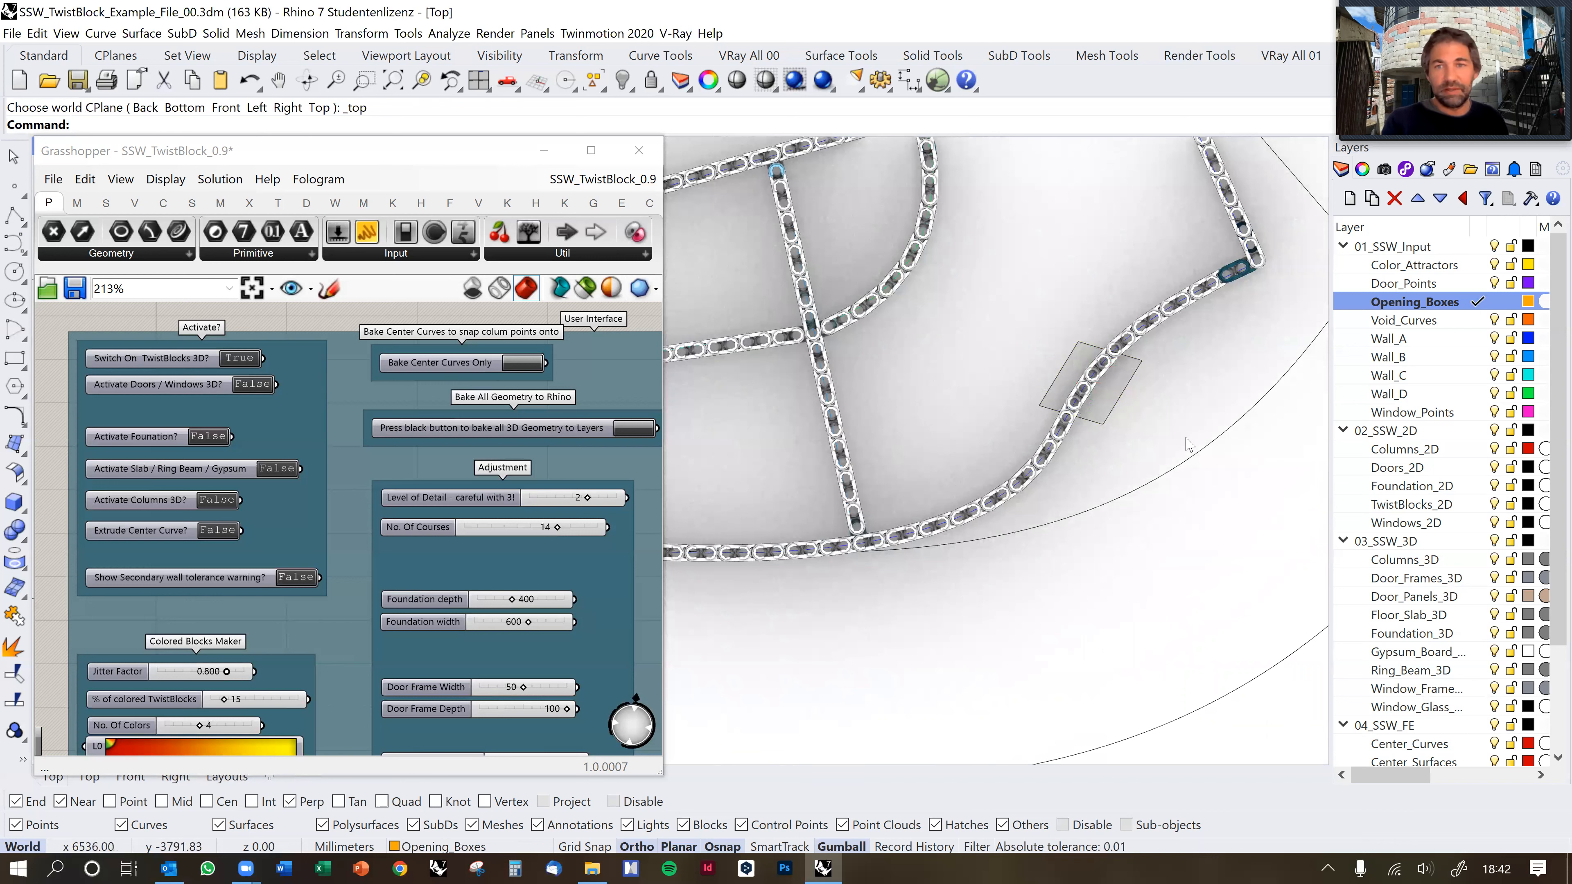
click(1116, 426)
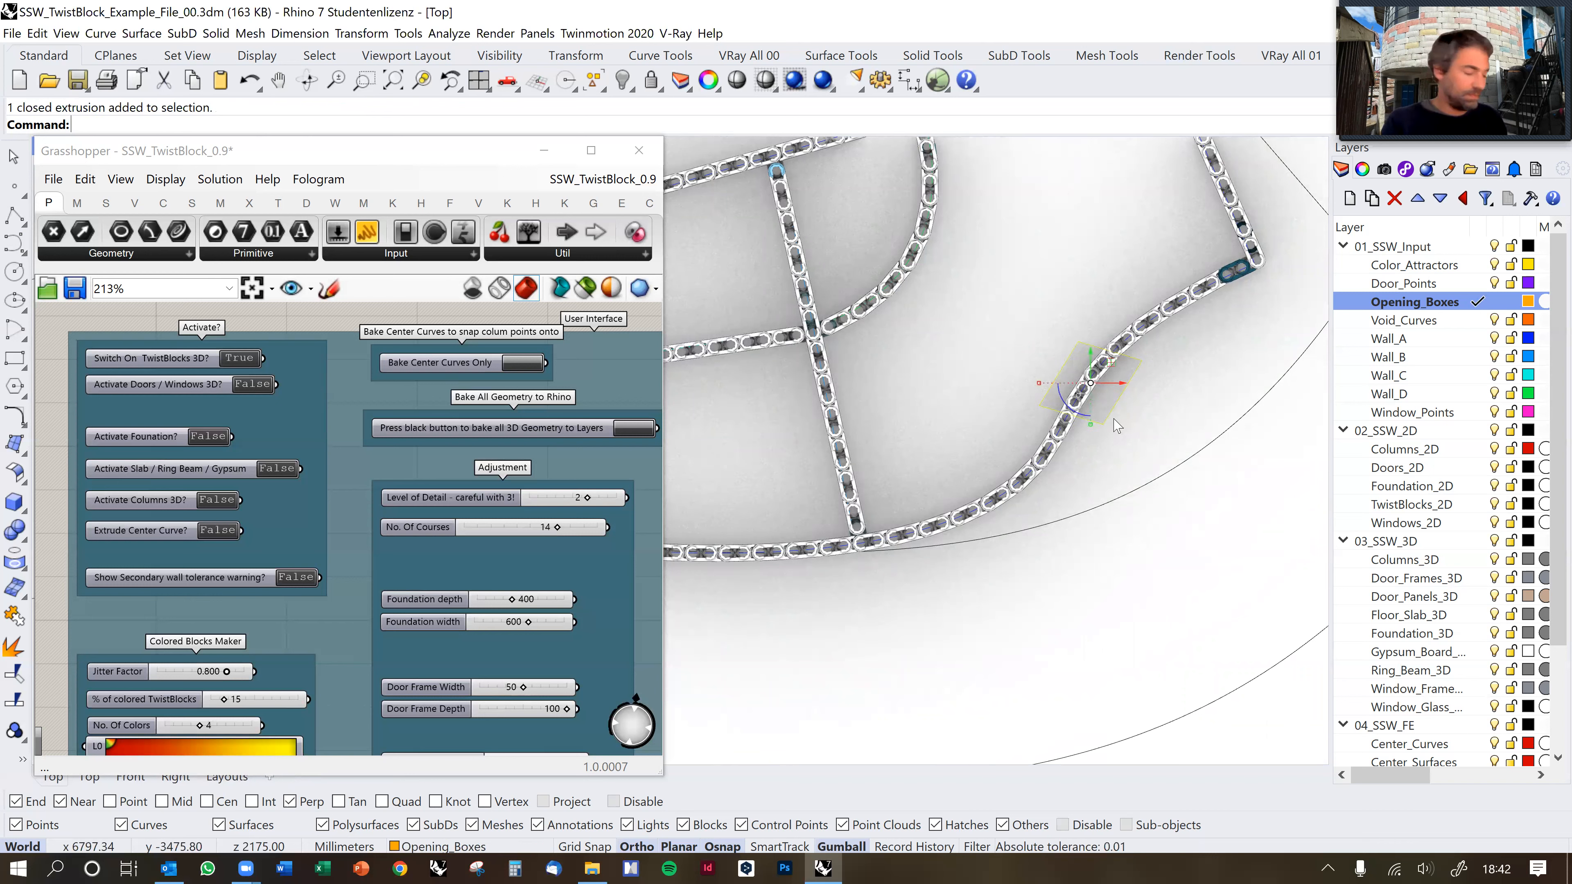
key(Return)
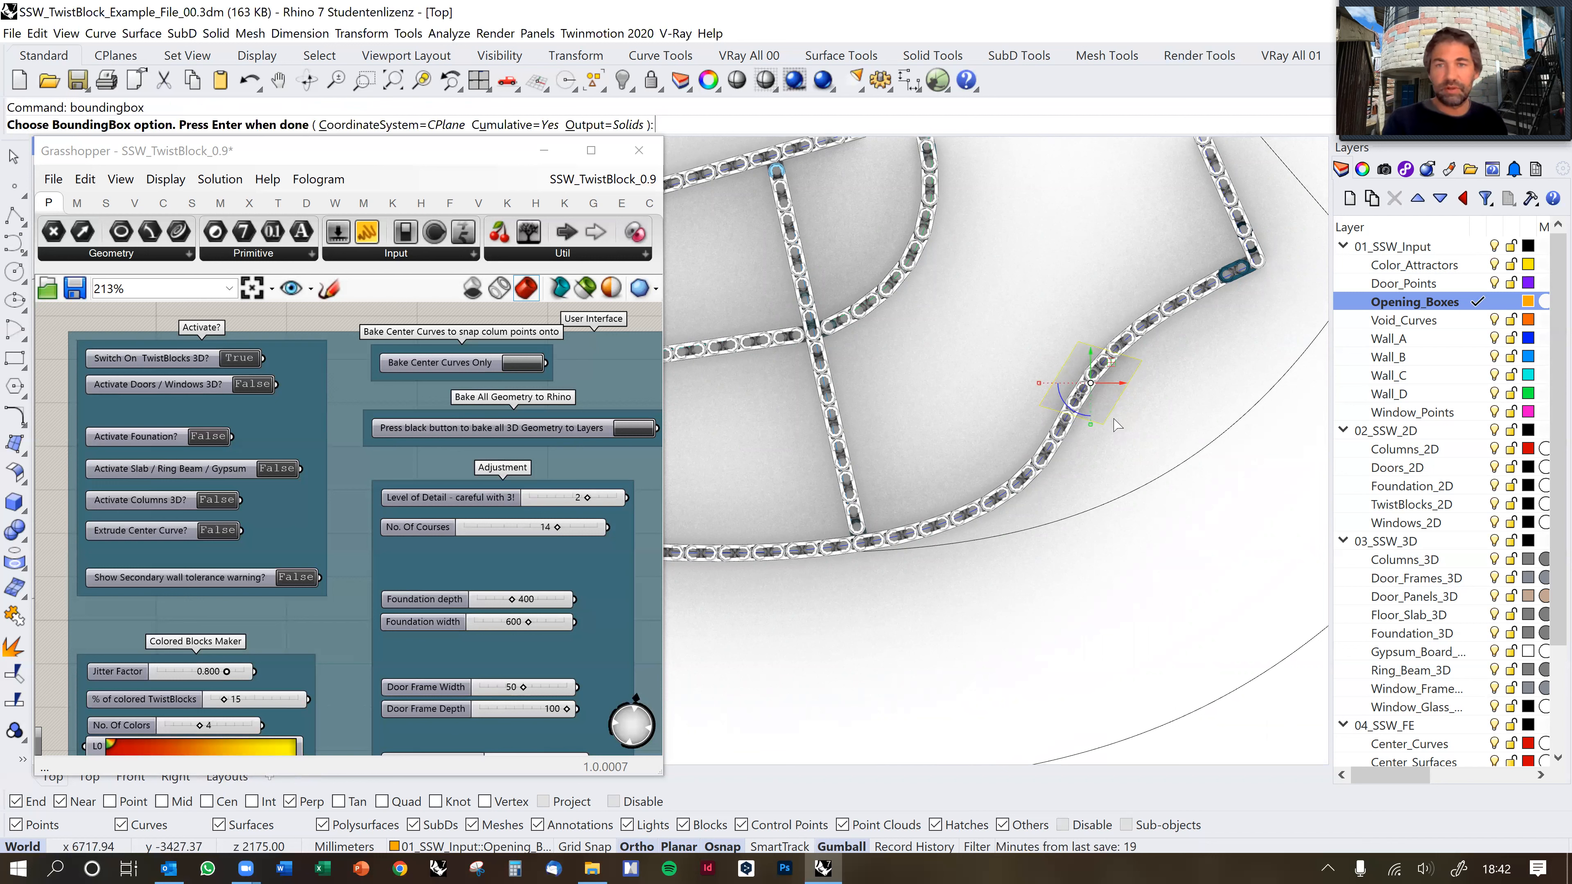
key(Return)
Move the new bounding box onto the lower part of the long straight interior wall and rotate it to align with that wall.
click(1134, 424)
drag(1114, 383, 898, 384)
right_drag(898, 384, 916, 382)
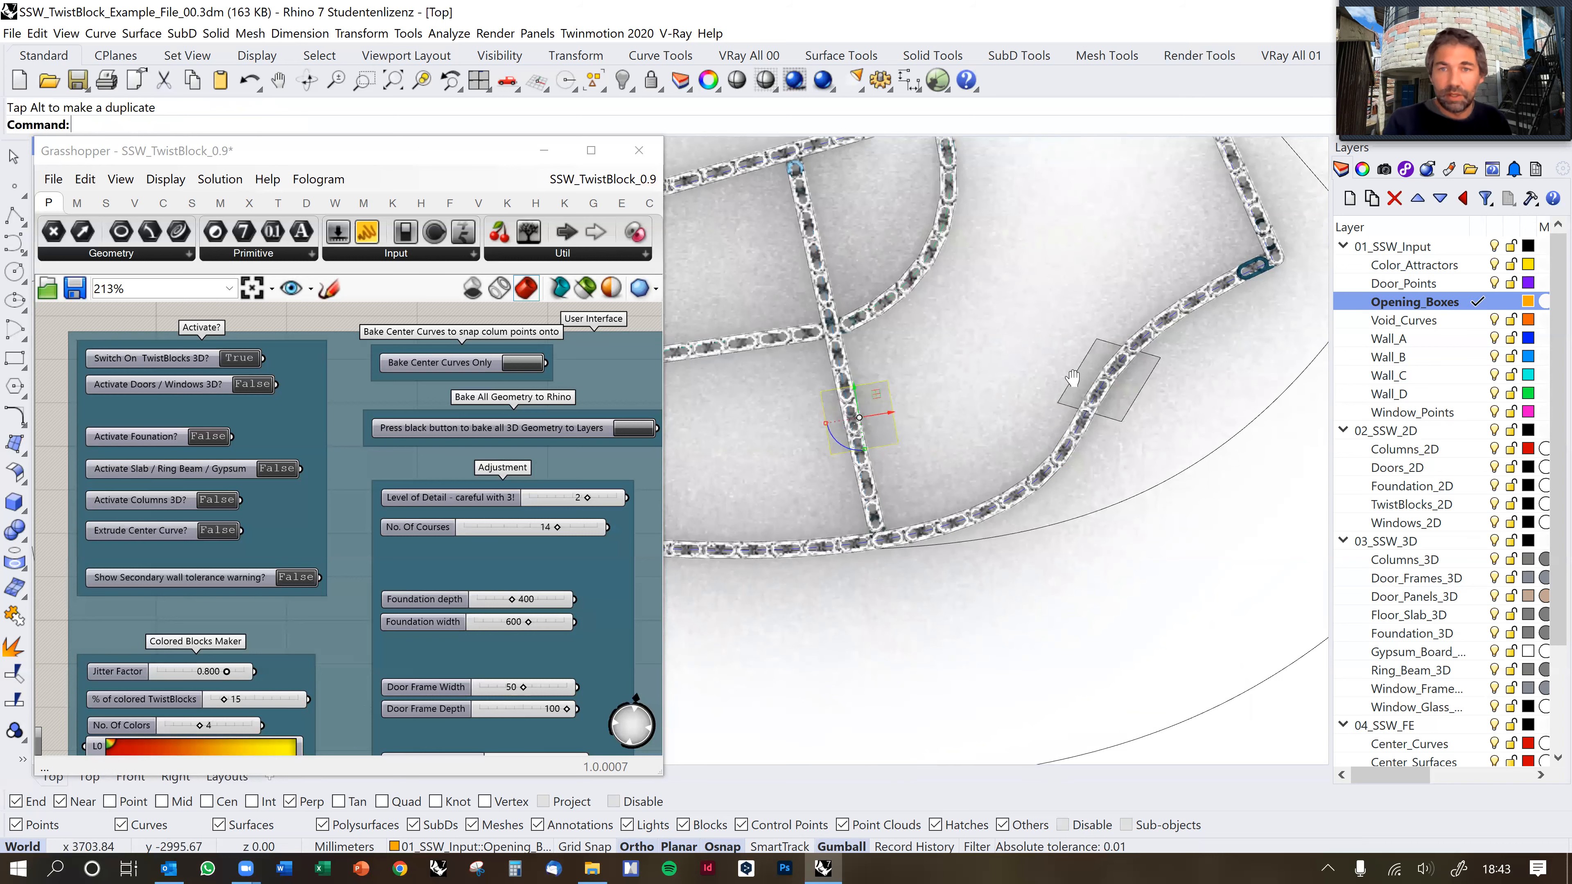
Copy the aligned opening box onto the shorter cross wall and onto the upper part of the long interior wall.
right_drag(1075, 388, 1229, 372)
text(copy)
key(Return)
click(1084, 392)
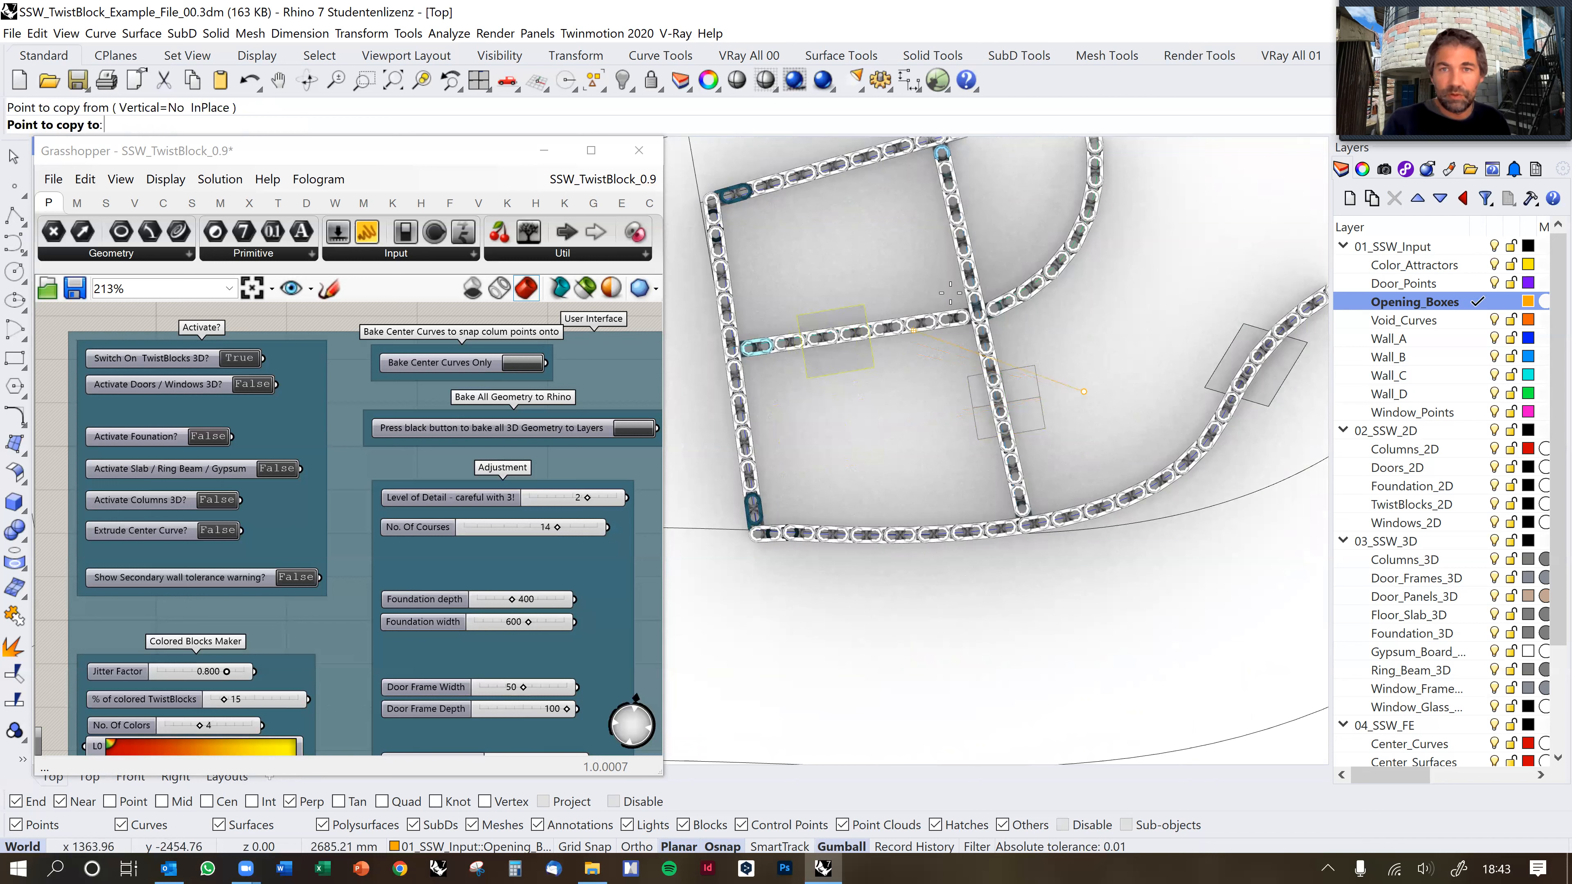
click(1006, 215)
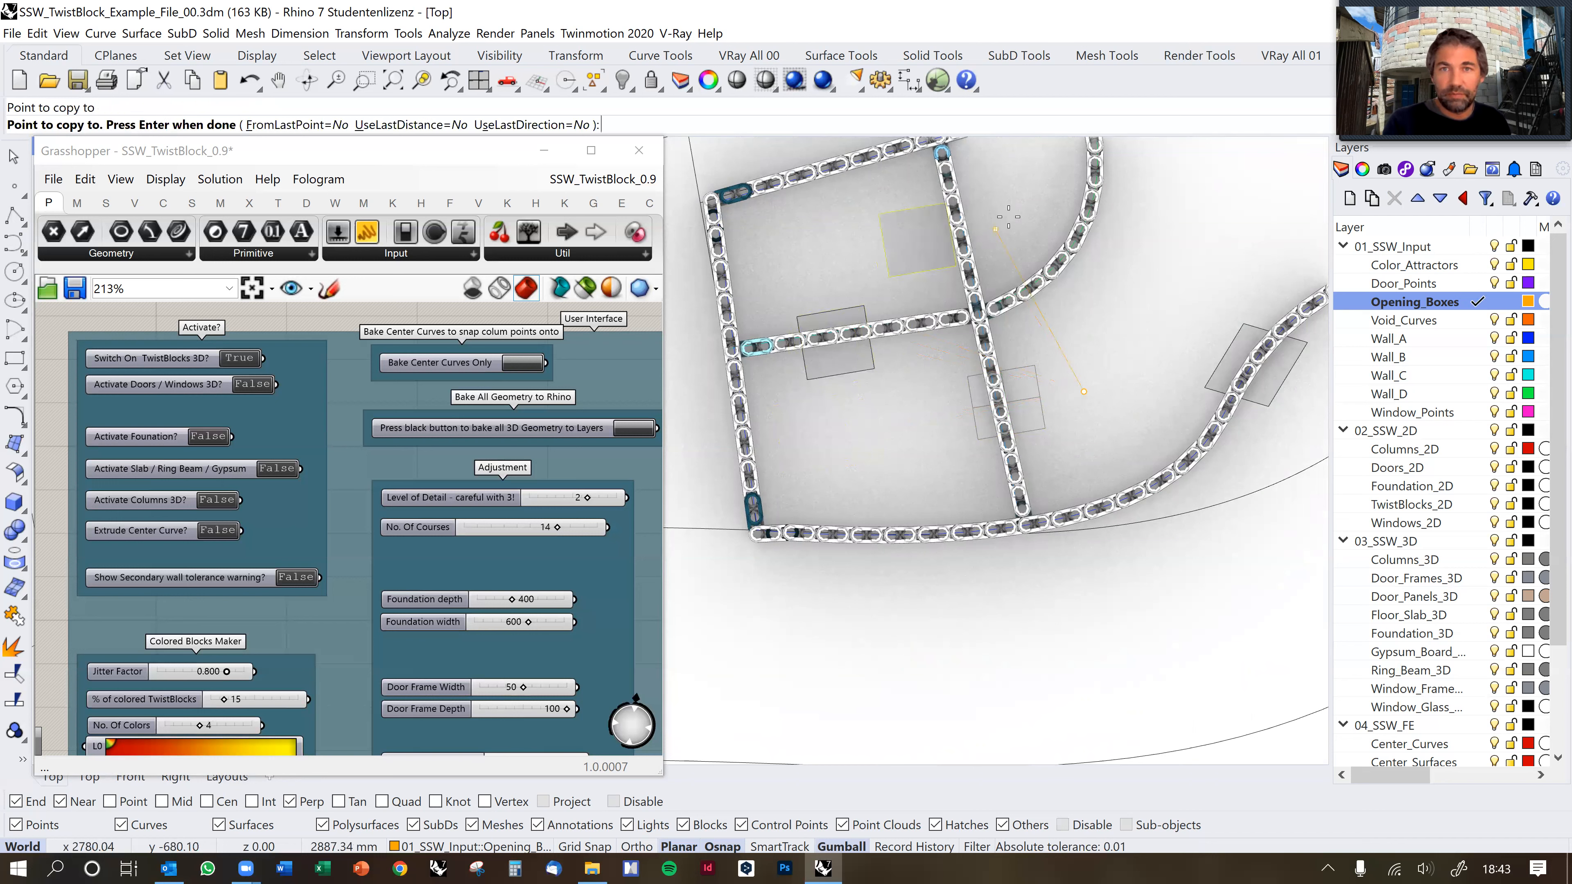
click(1032, 205)
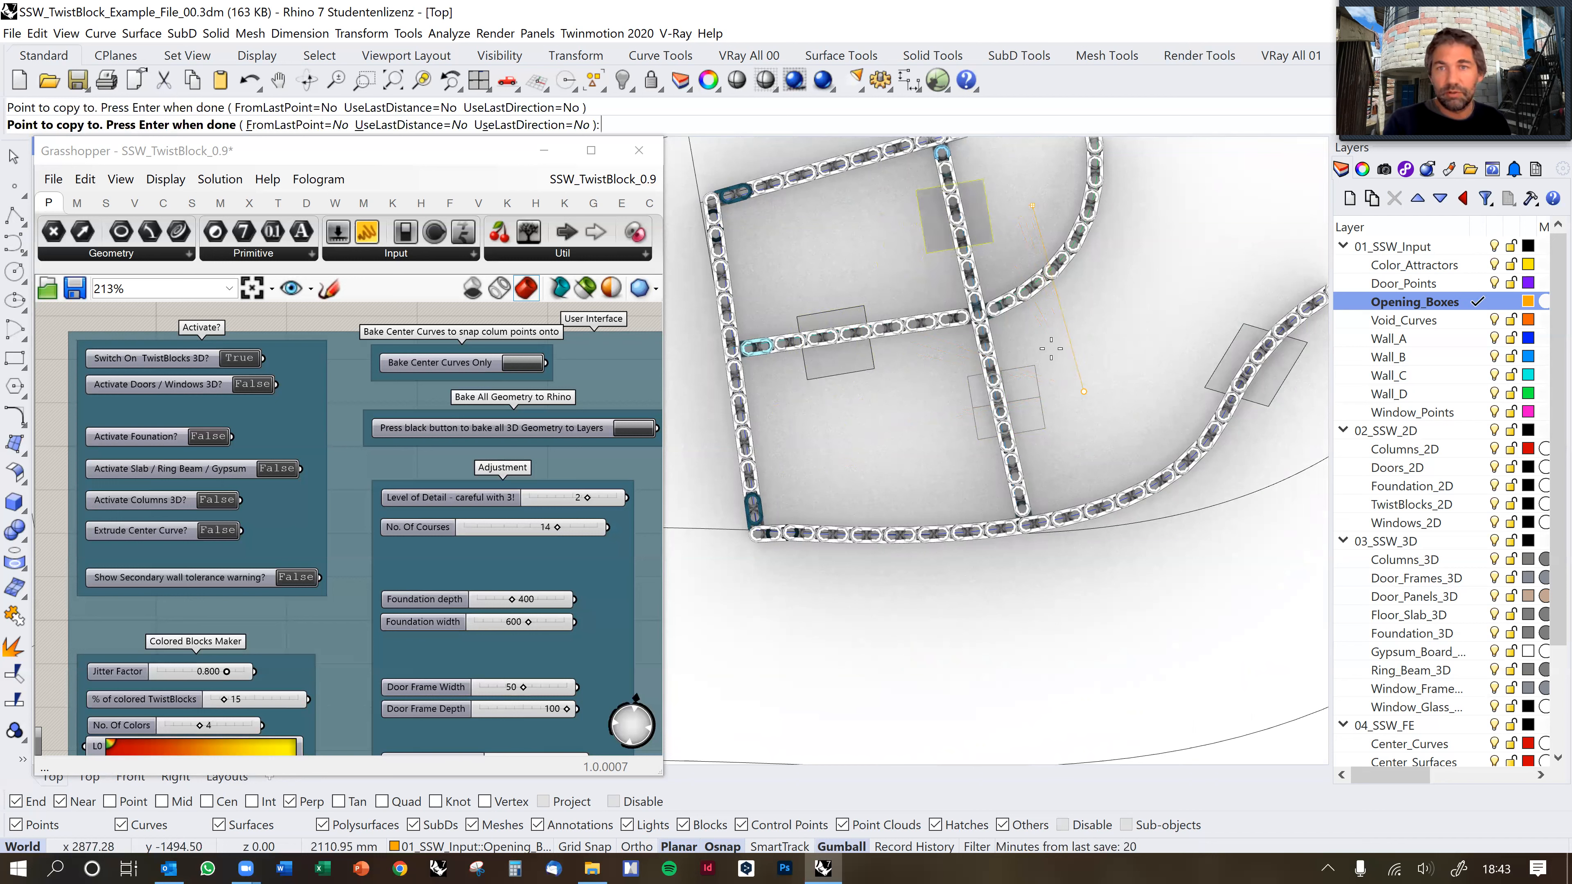
mouse_move(1070, 327)
right_down()
mouse_move(976, 397)
mouse_move(1084, 342)
right_up()
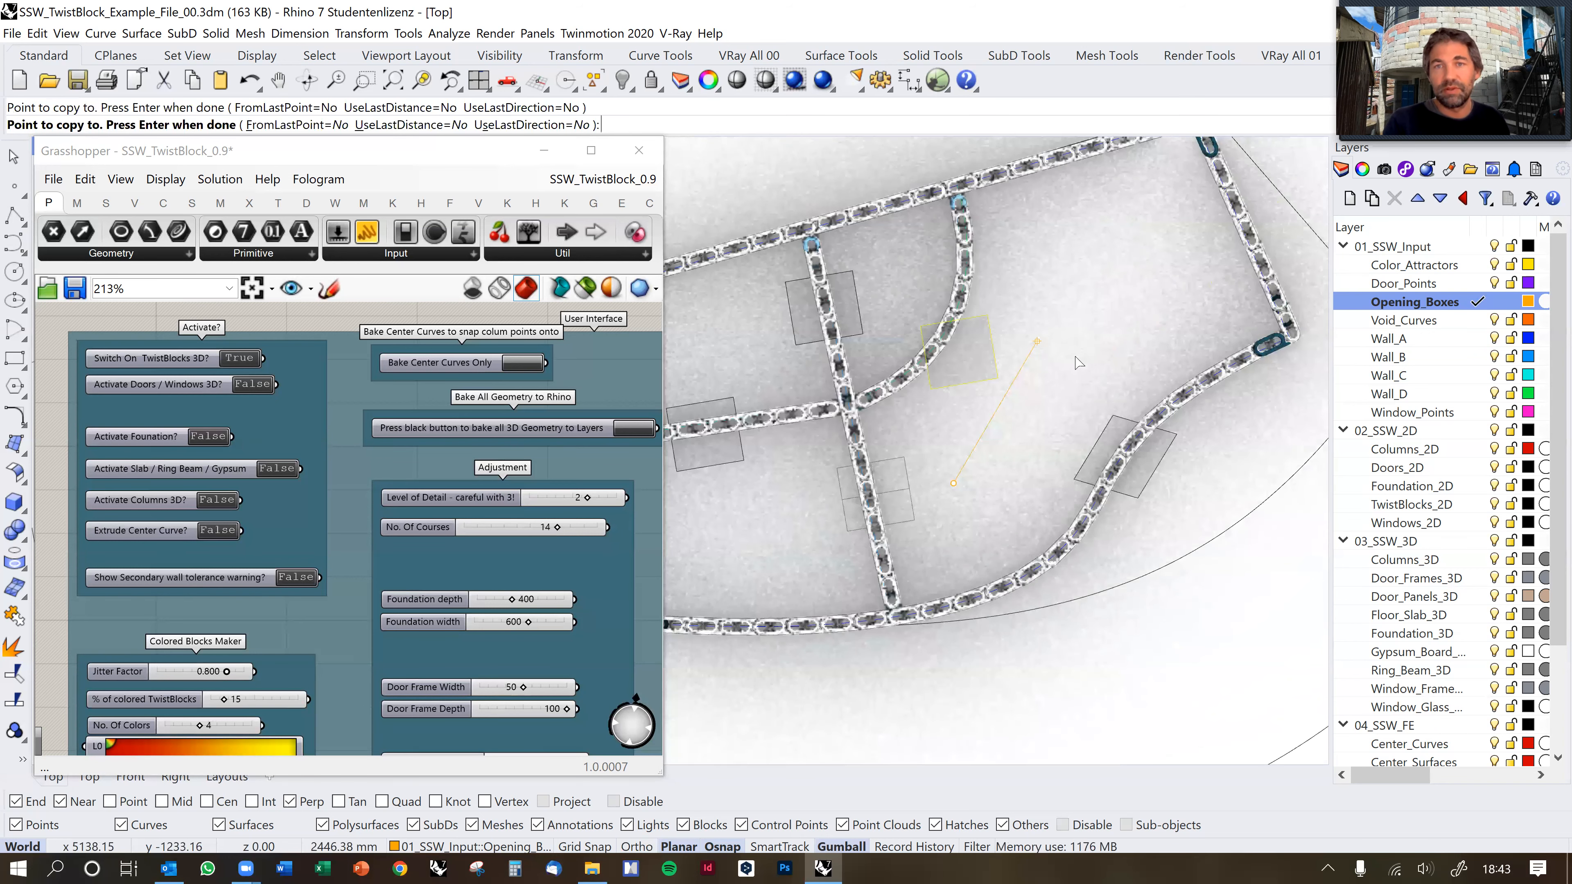
right_click(1008, 454)
Scale the opening box on the lower part of the long interior wall along the wall to widen its opening.
ctrl+shift+right_drag(983, 431, 956, 394)
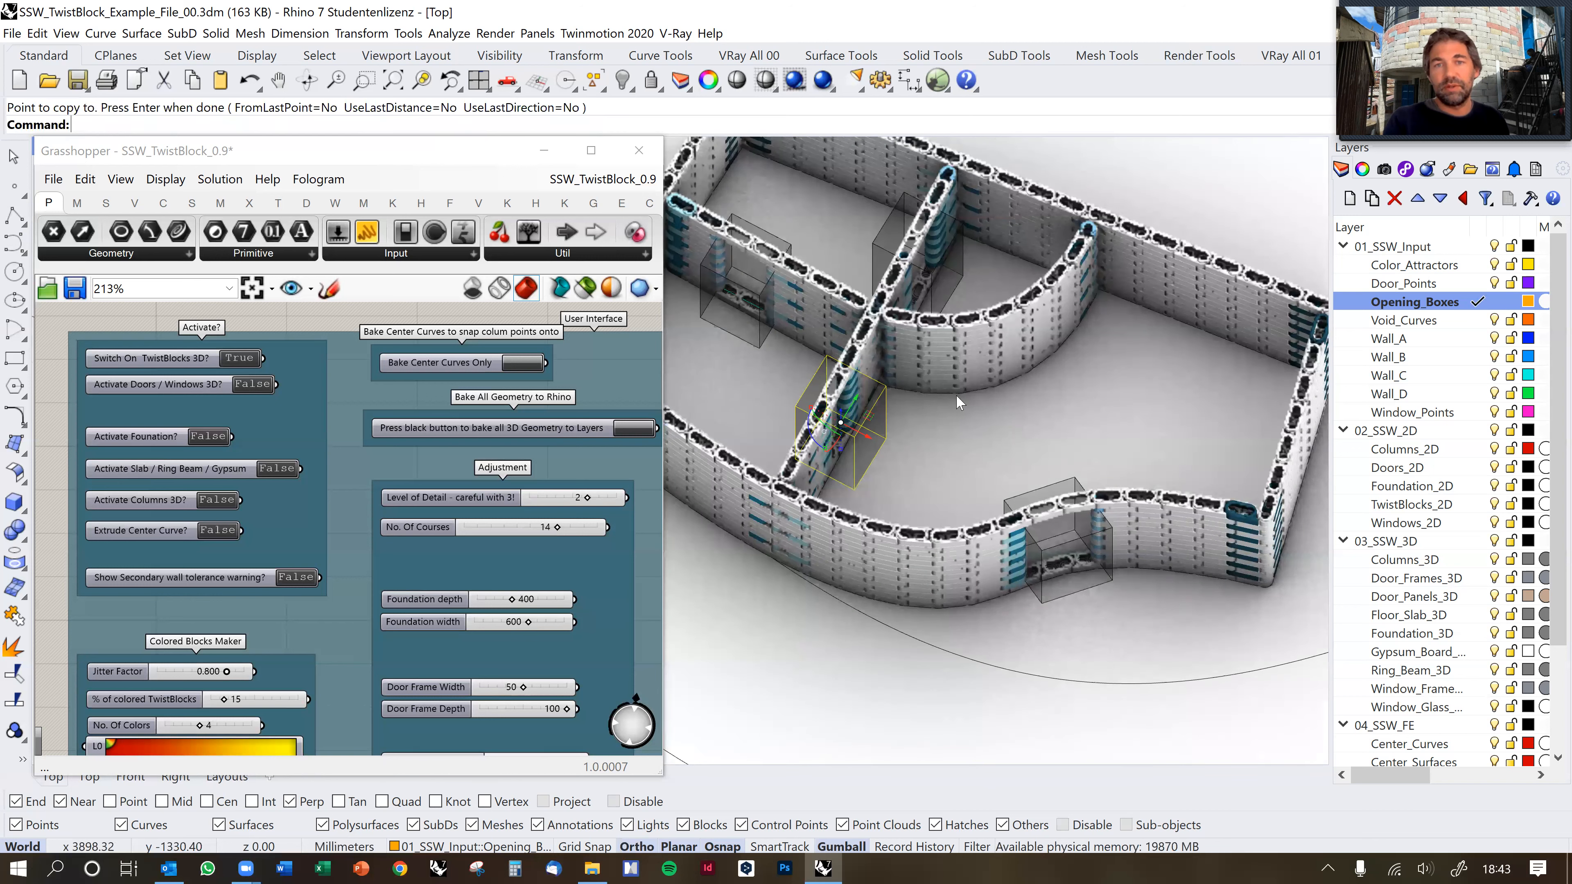
right_drag(891, 328, 952, 371)
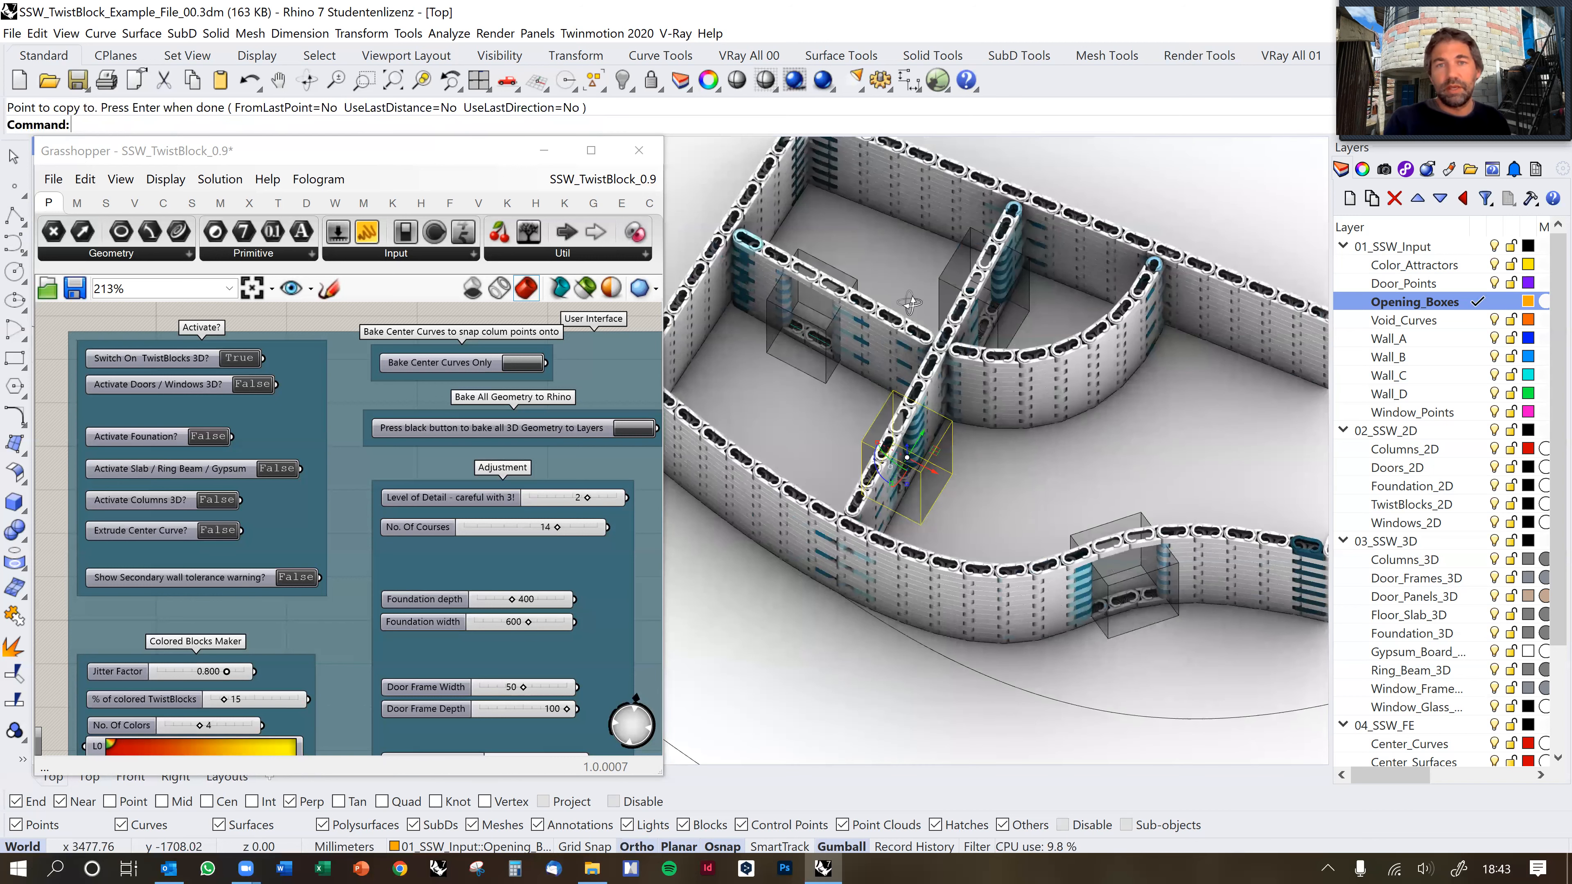
scroll(910, 303, up, 2)
scroll(929, 316, up, 2)
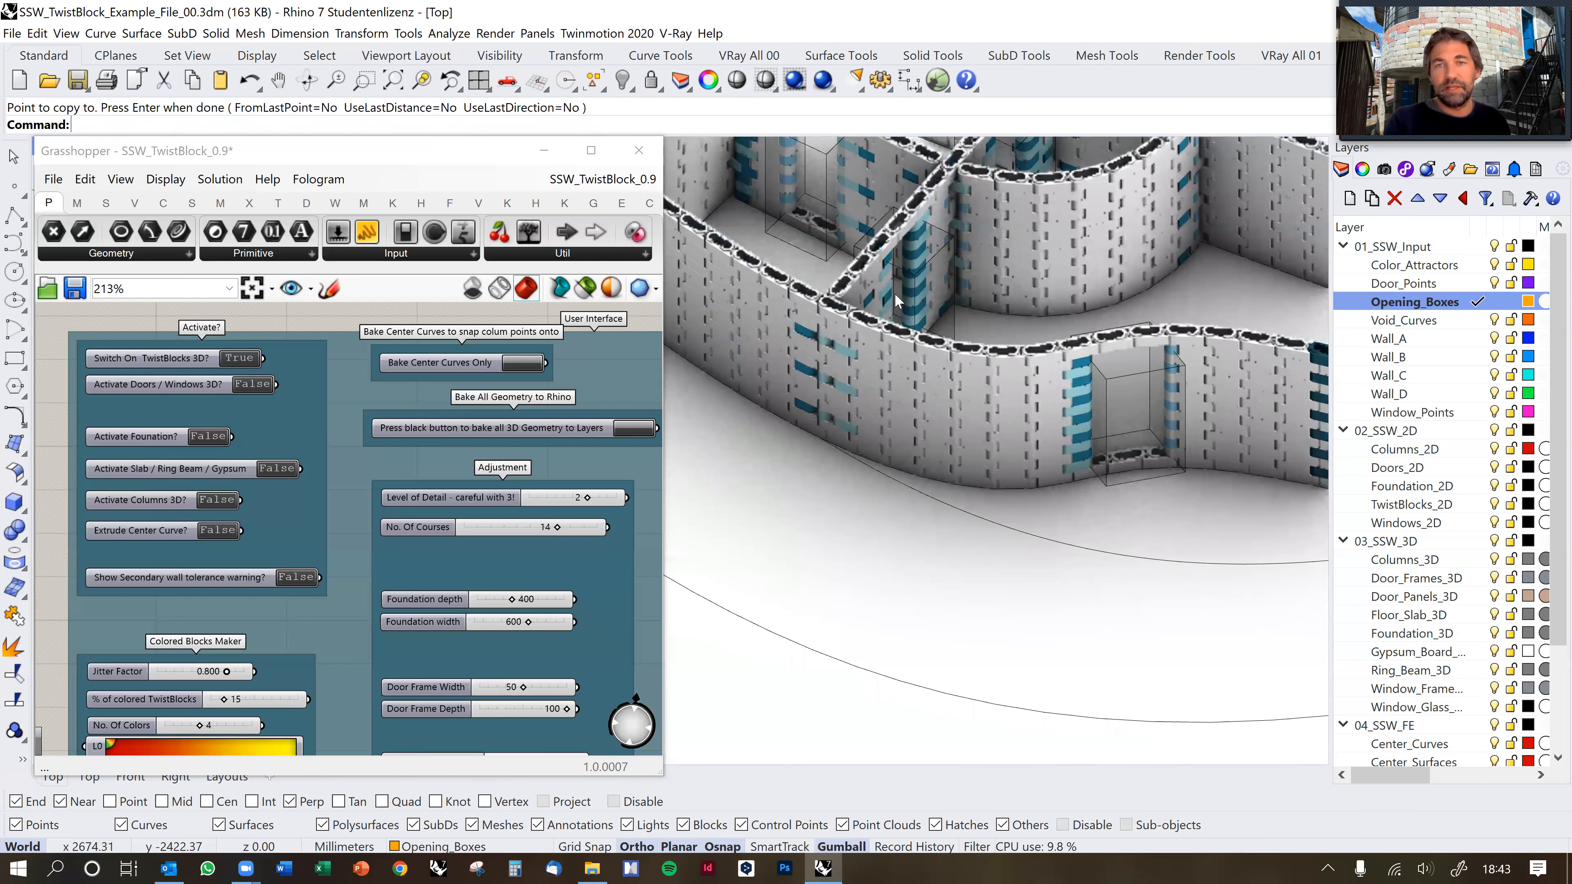
scroll(895, 293, down, 2)
scroll(904, 323, down, 2)
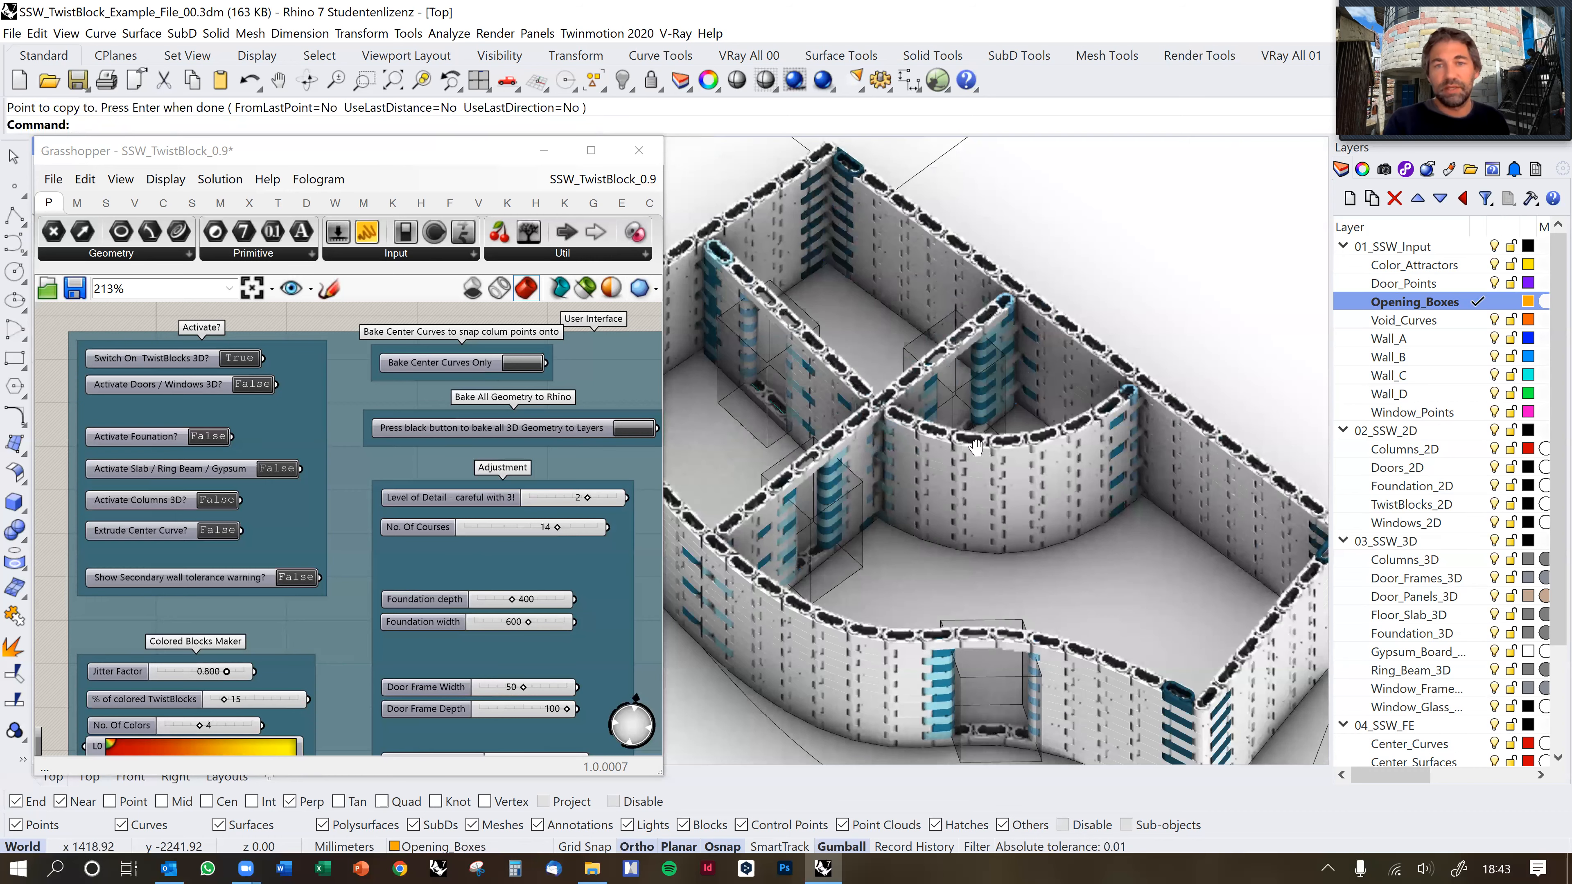
scroll(972, 455, up, 2)
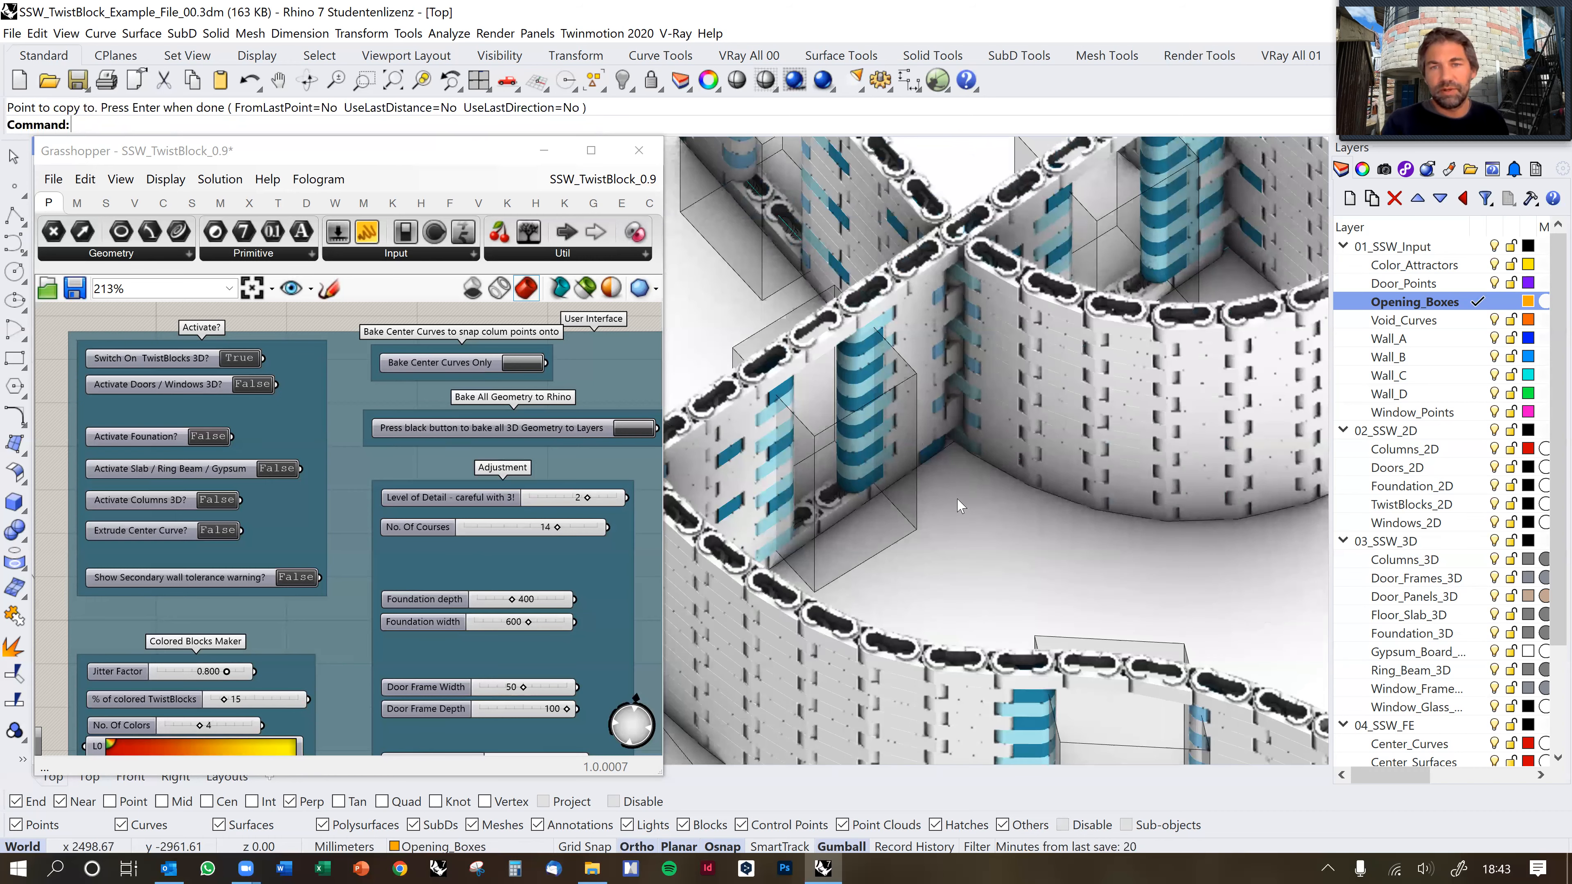
scroll(958, 509, up, 2)
click(847, 466)
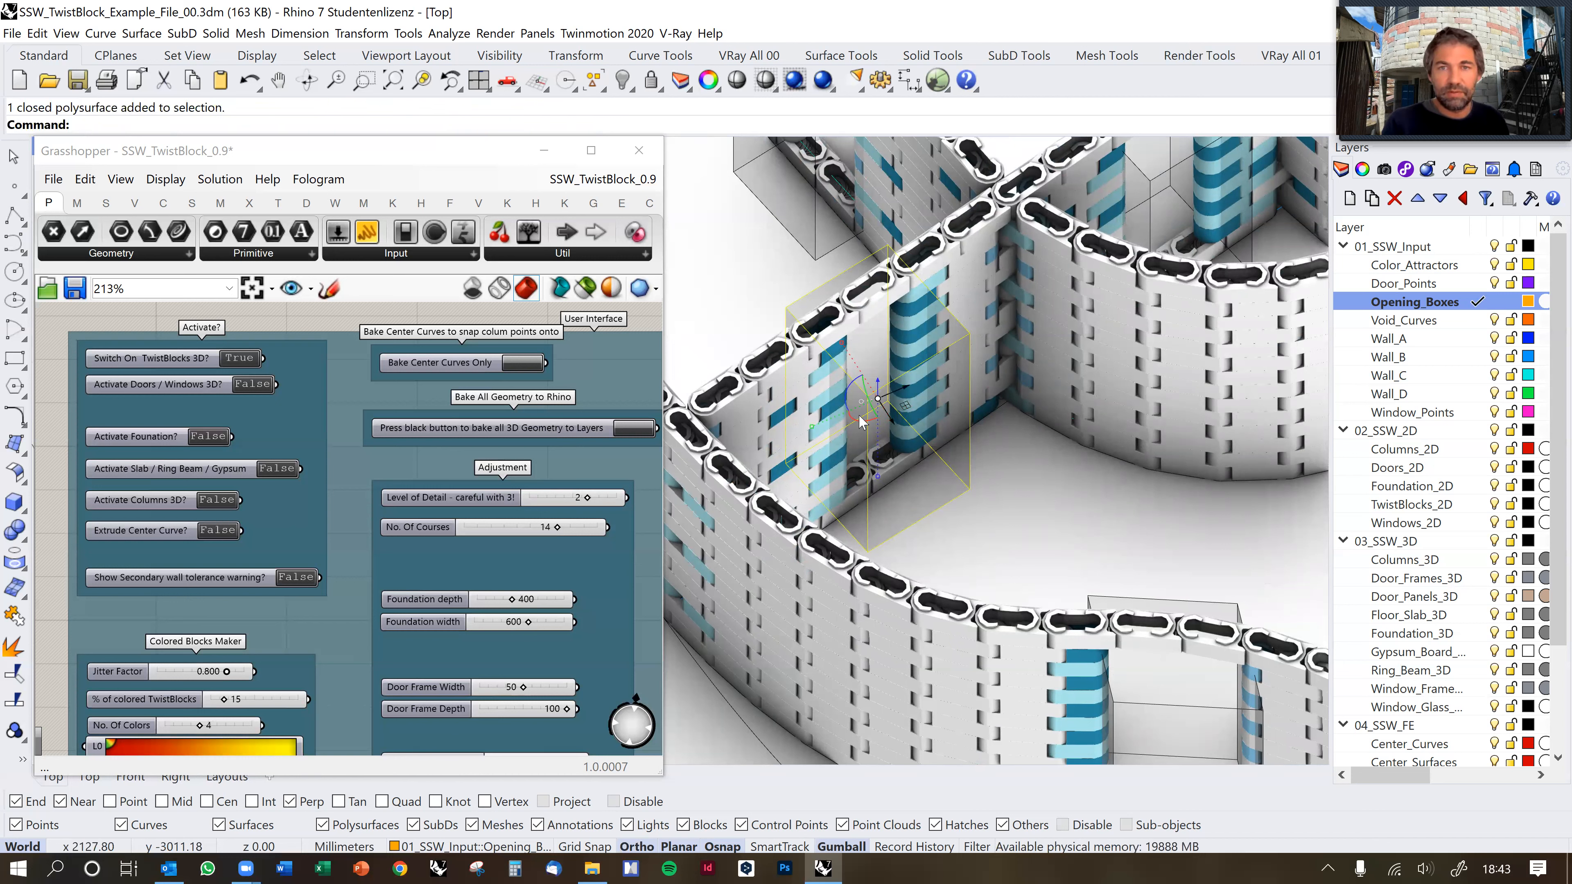
drag(810, 428, 807, 435)
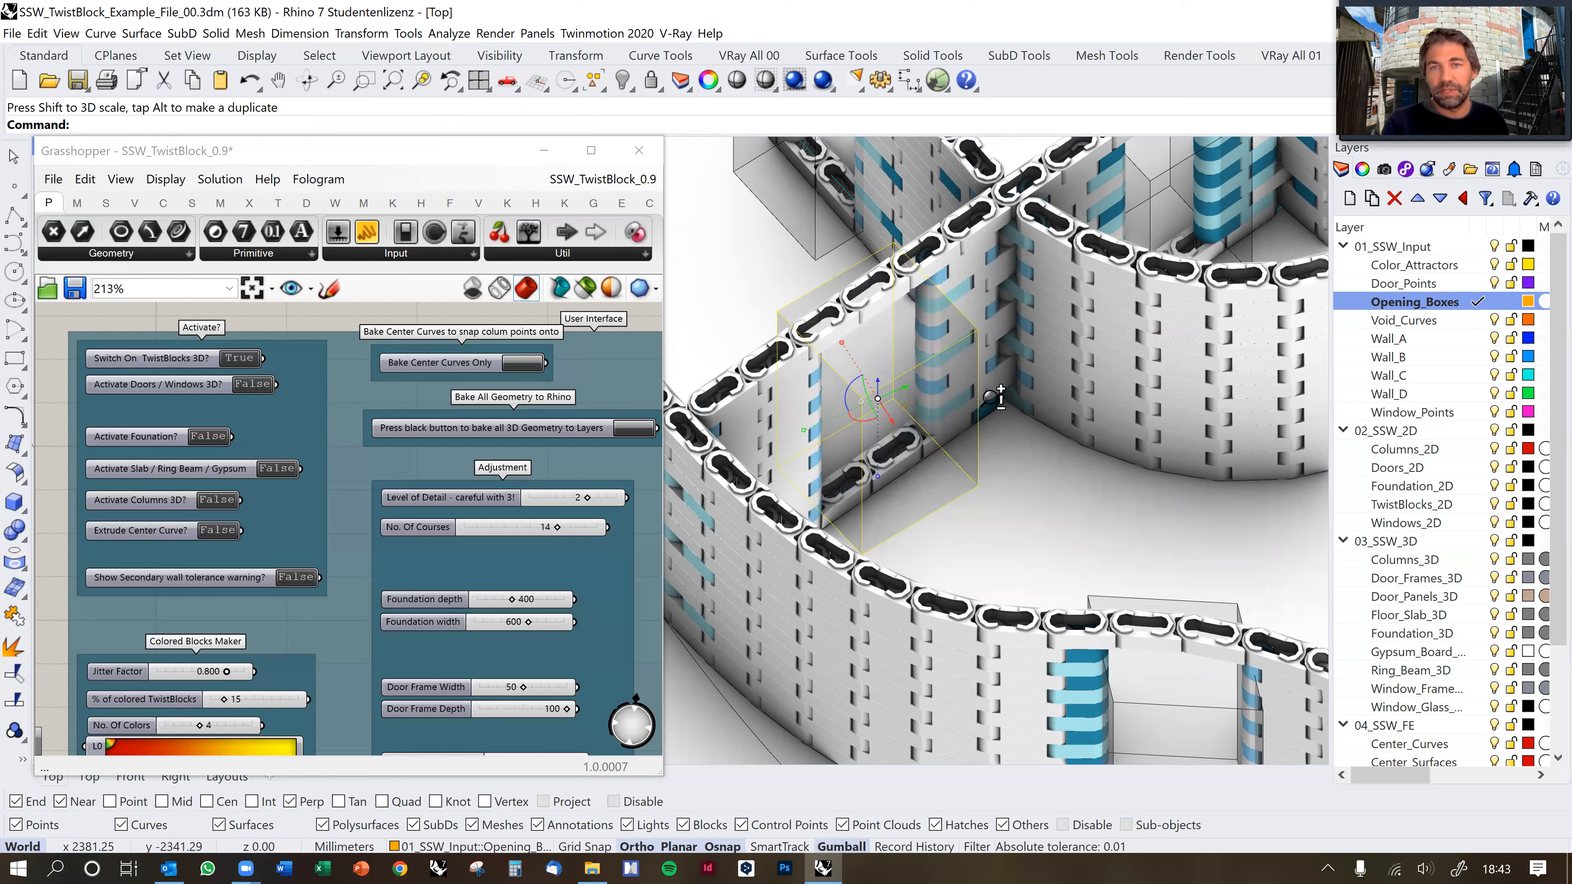
scroll(990, 397, up, 2)
scroll(1034, 452, down, 3)
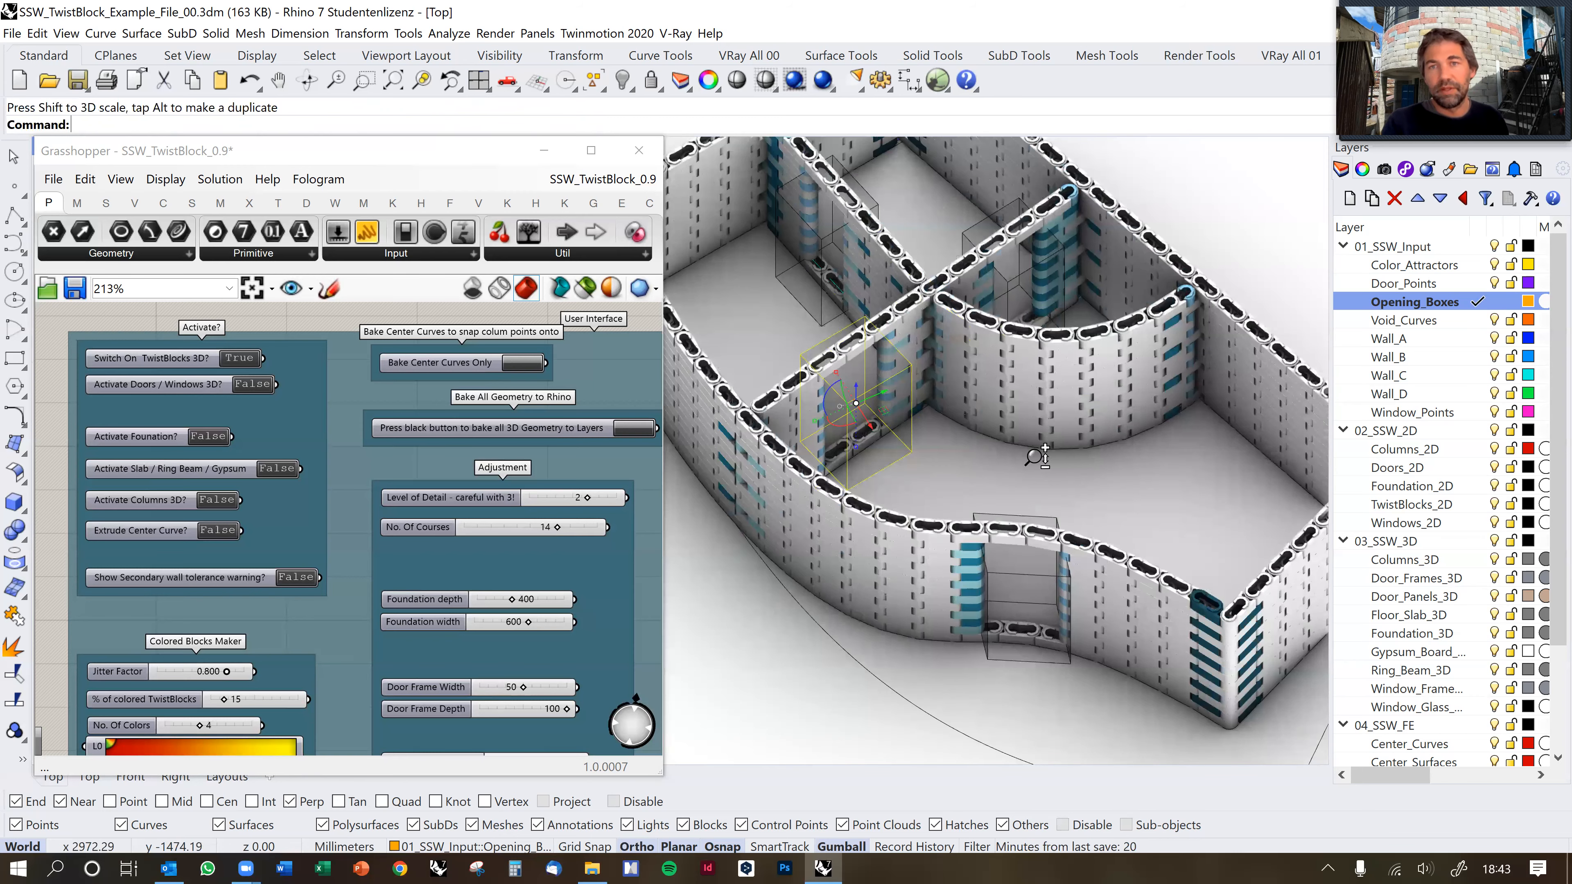
shift+right_drag(1092, 437, 1075, 311)
click(1063, 459)
shift+right_drag(1075, 310, 978, 428)
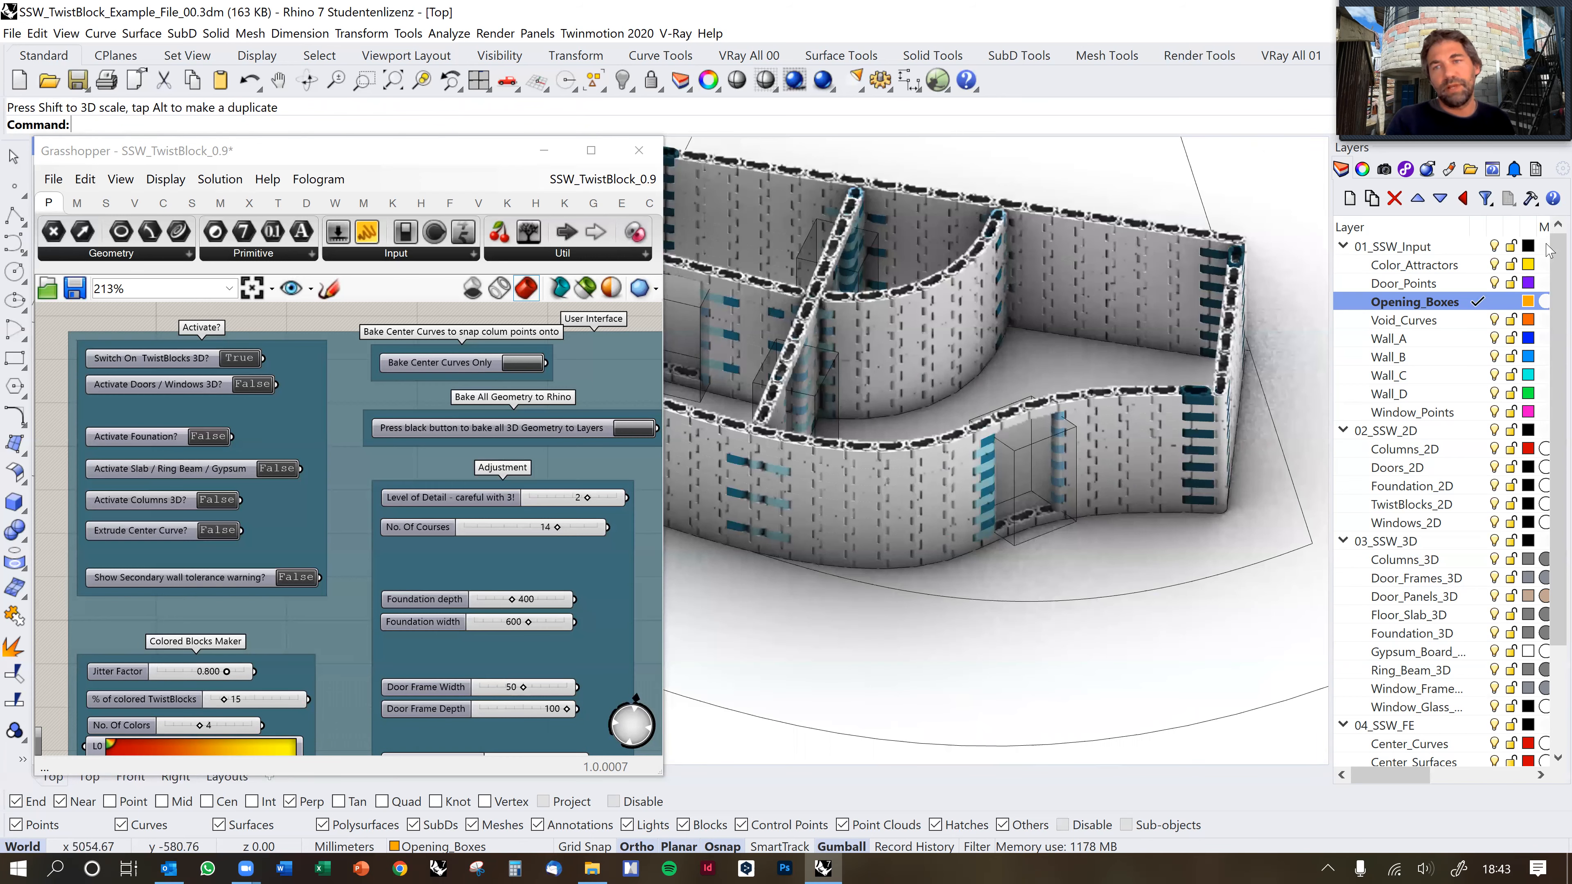
scroll(1088, 346, up, 3)
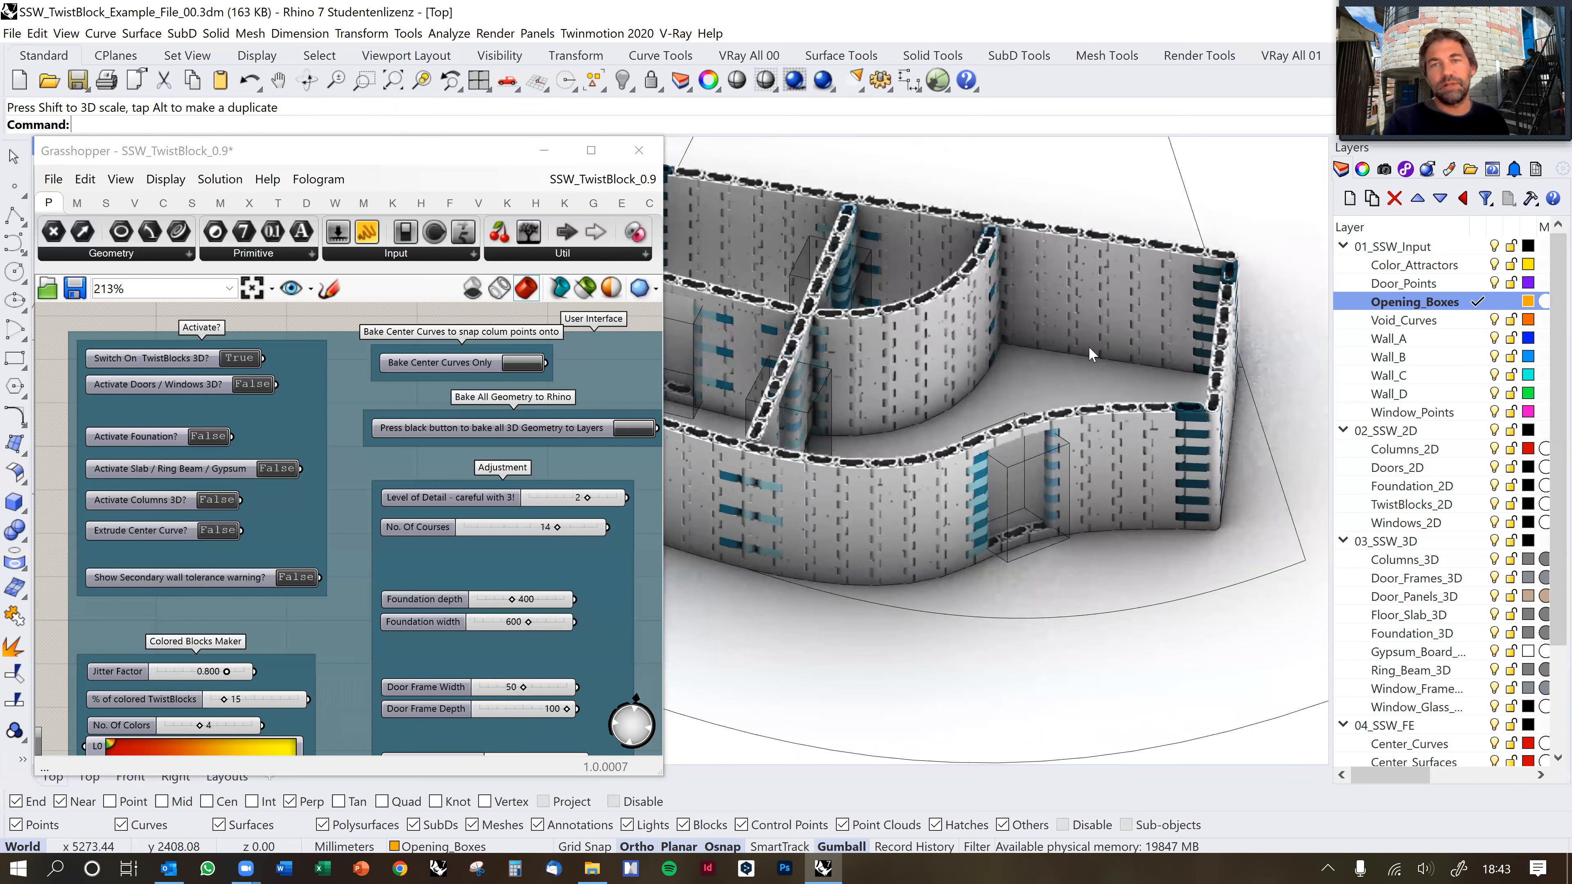
middle_click(1064, 390)
key(Escape)
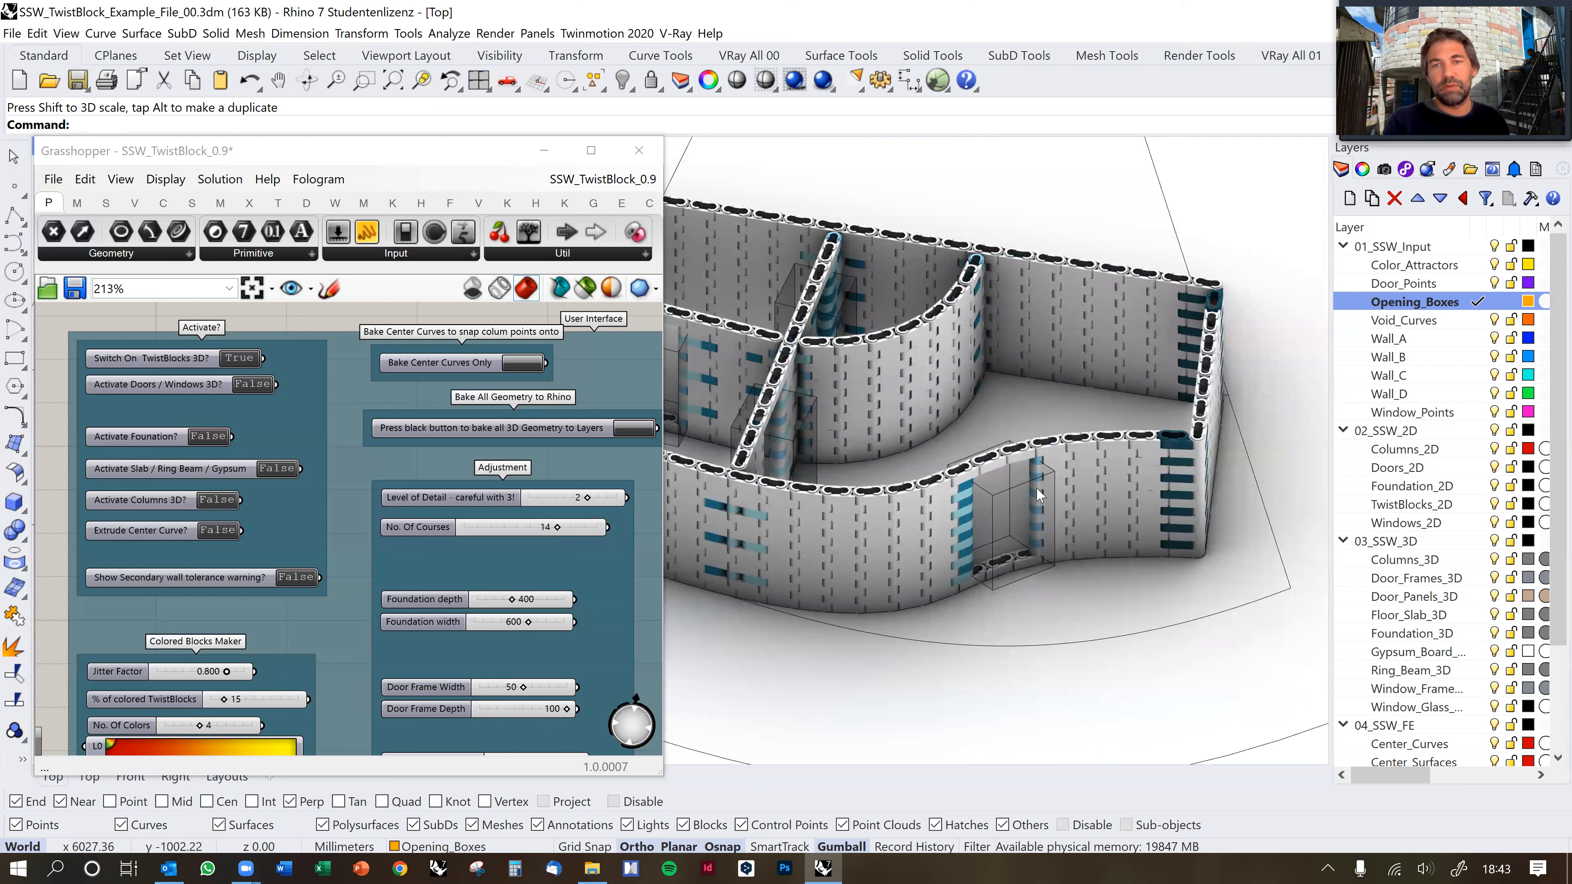
Try to copy the long interior wall's opening box onto the straight rear outer wall, and undo the copy.
click(810, 413)
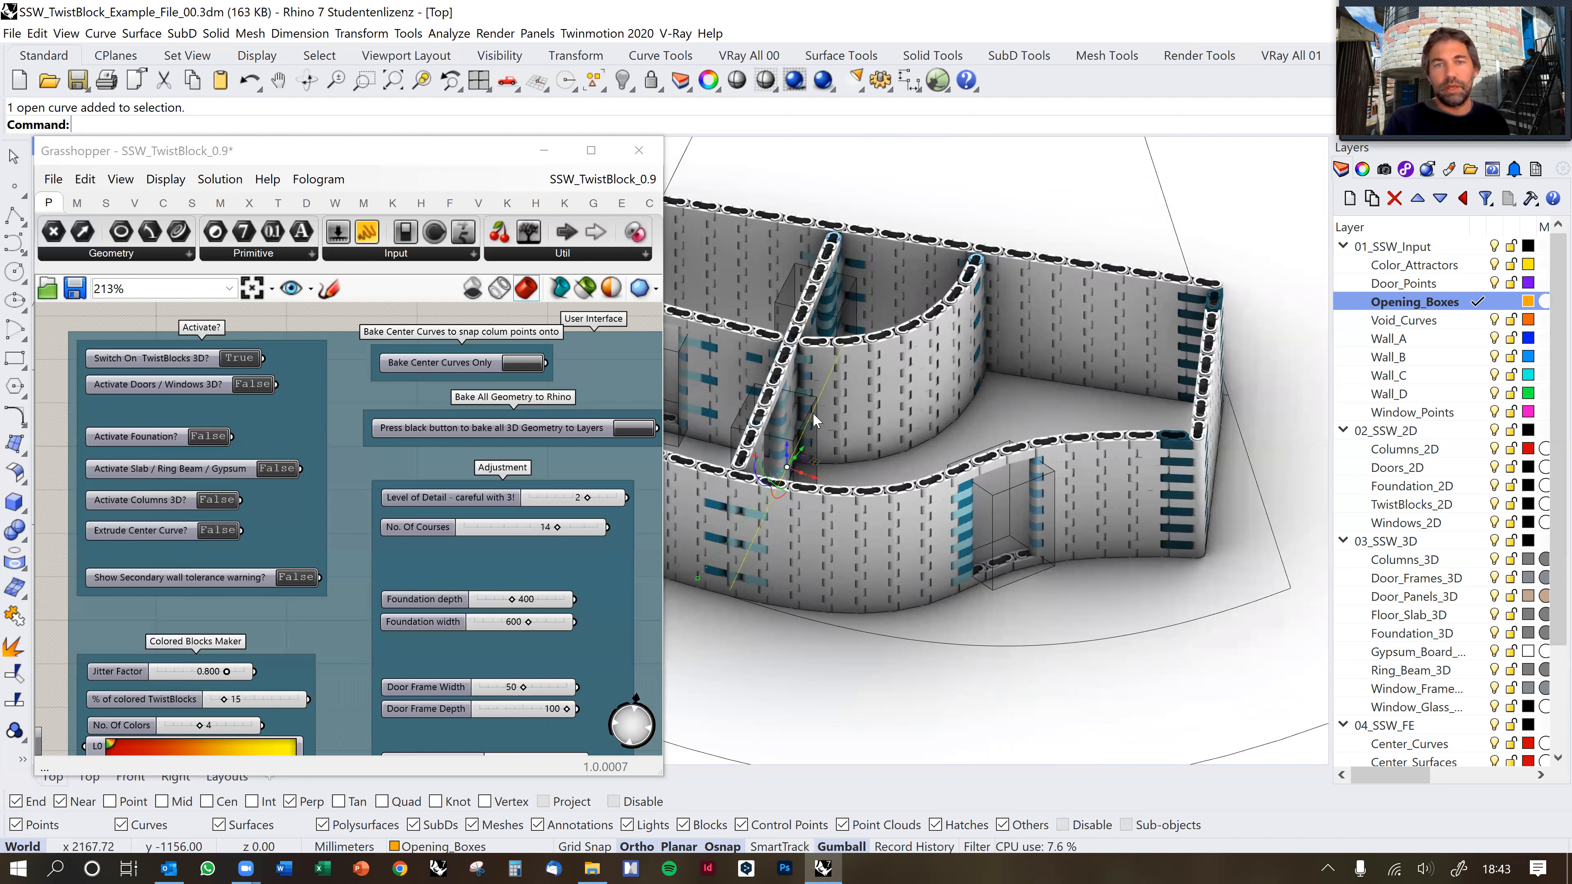
key(Escape)
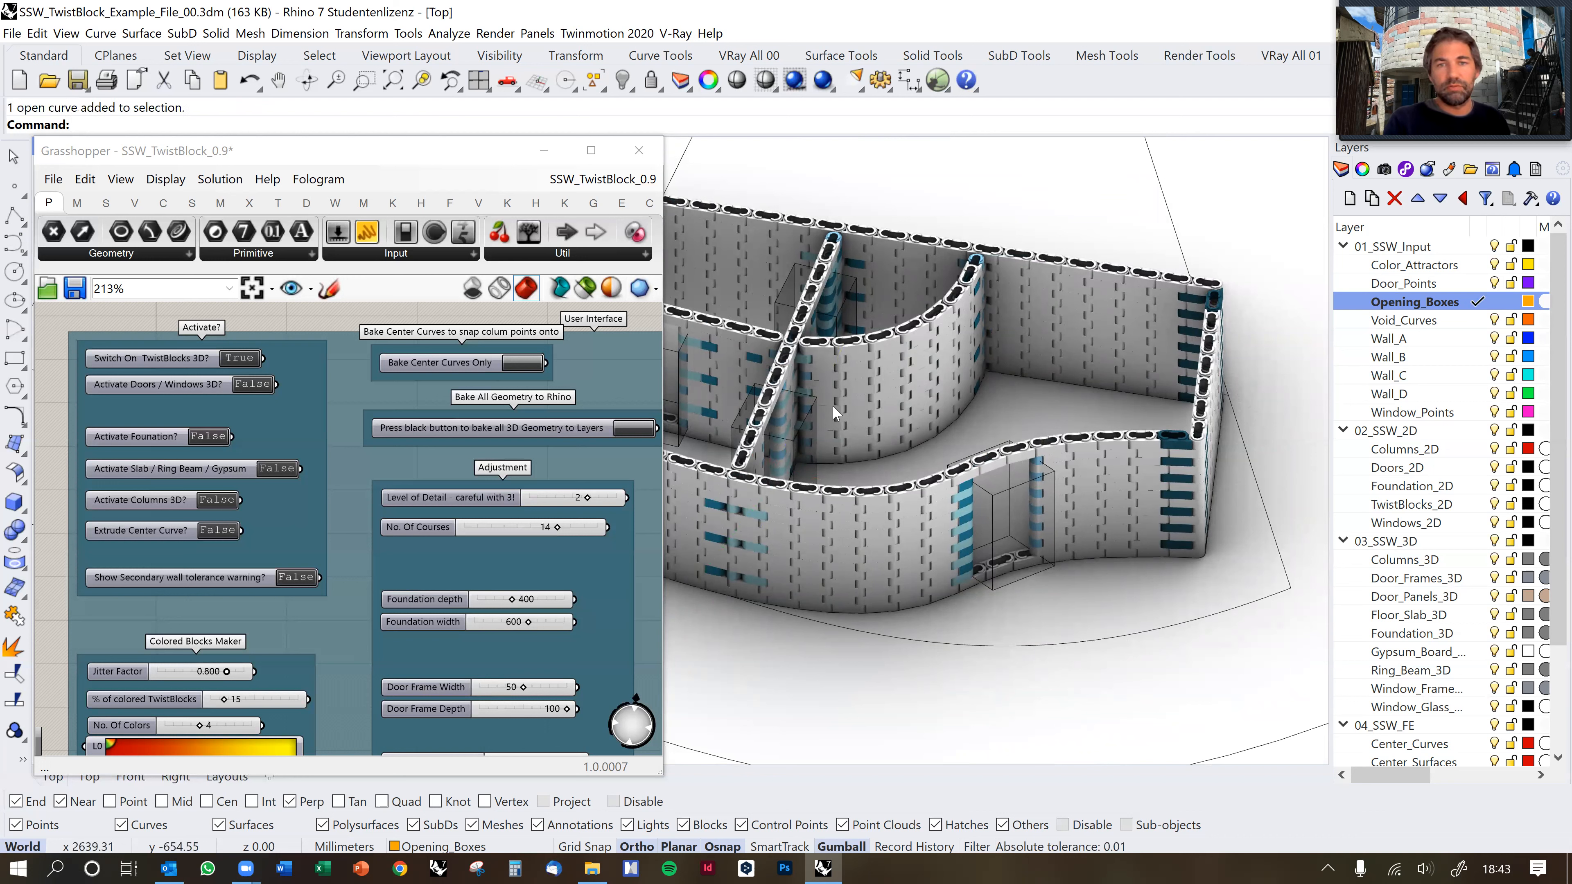
click(814, 400)
text(Copy)
key(Return)
click(934, 429)
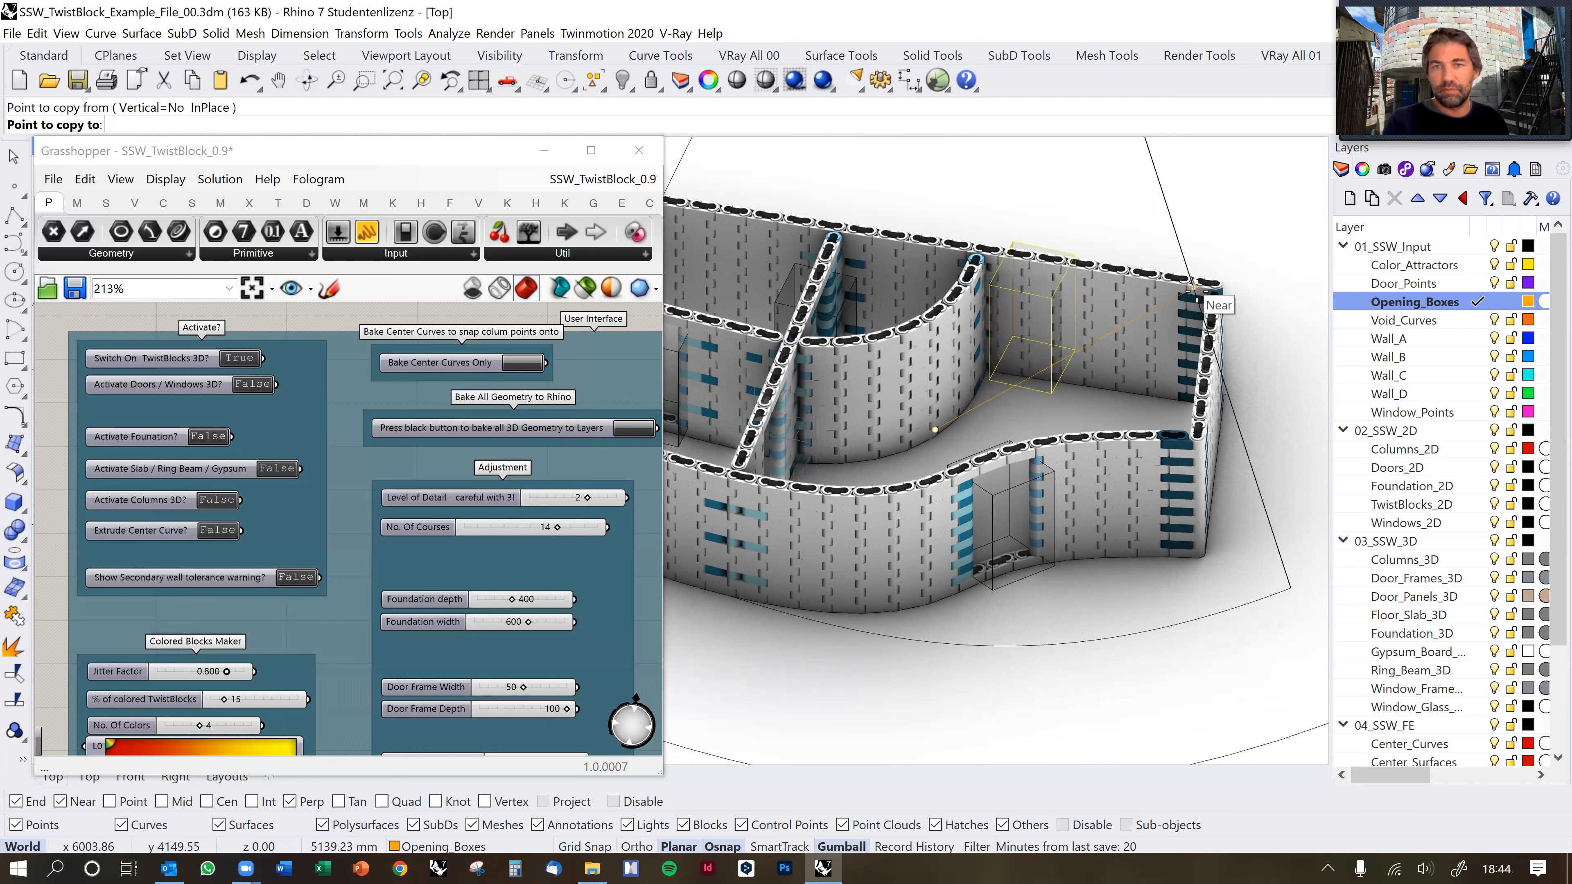
click(1227, 284)
key(F8)
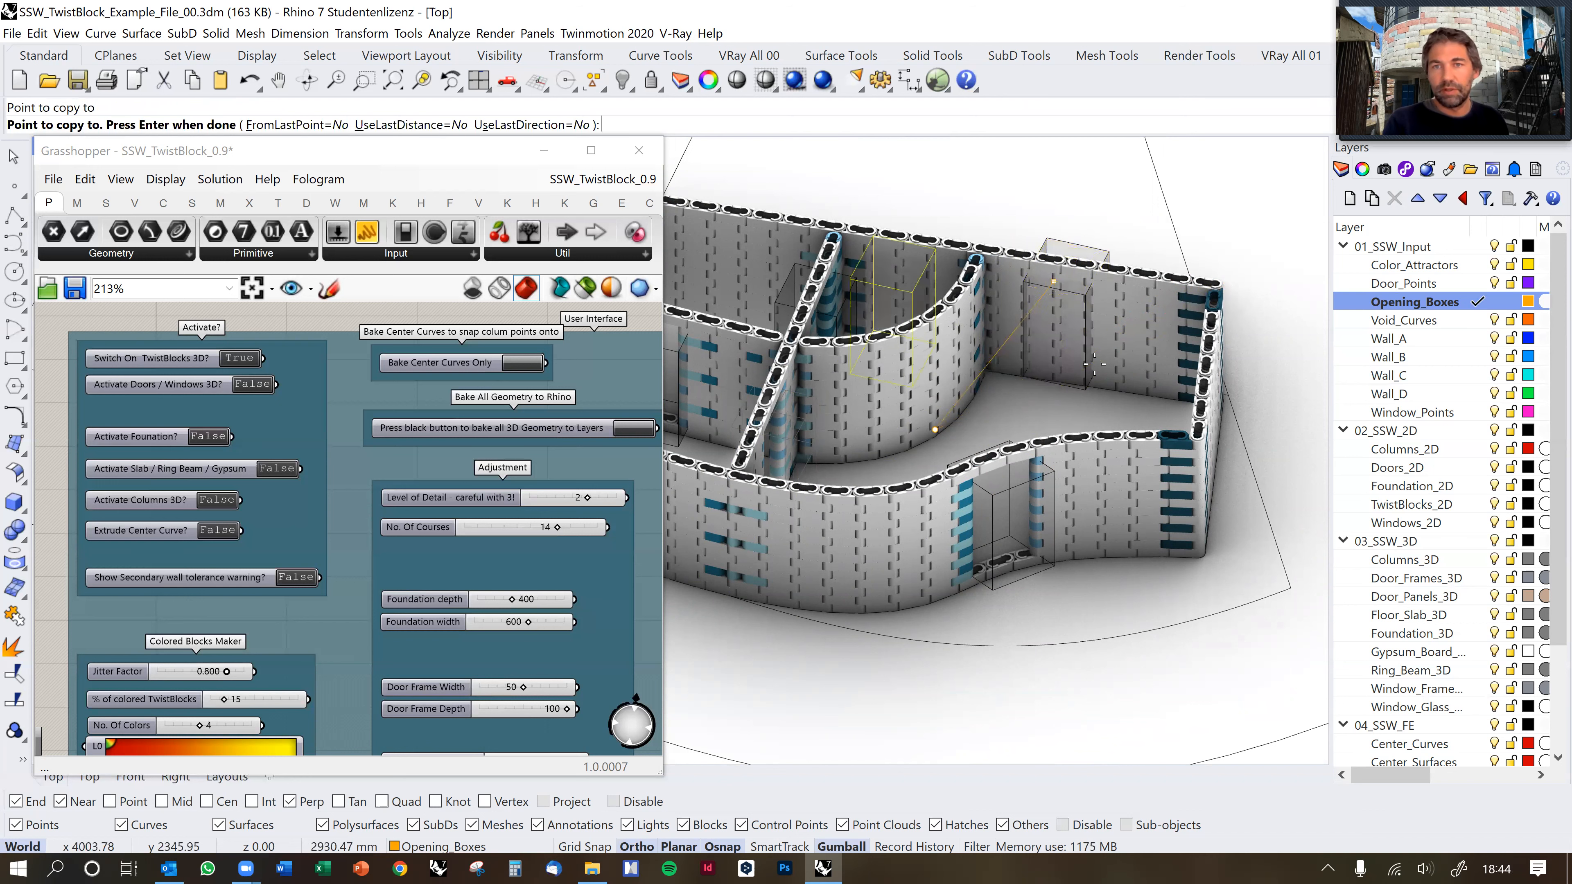
key(Return)
scroll(1089, 325, up, 4)
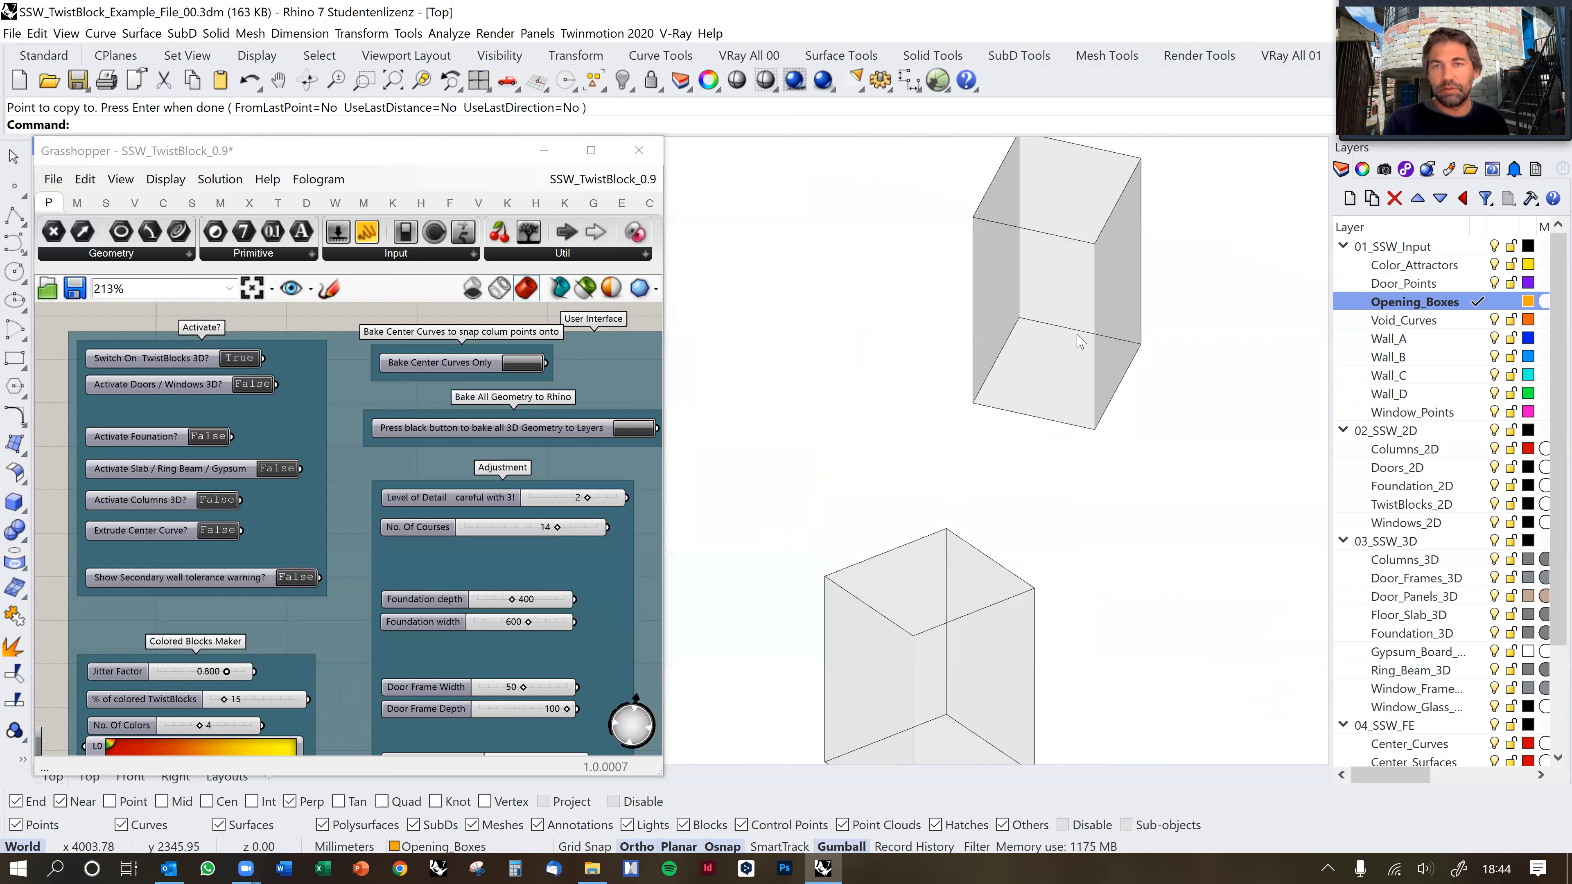
scroll(1093, 326, down, 4)
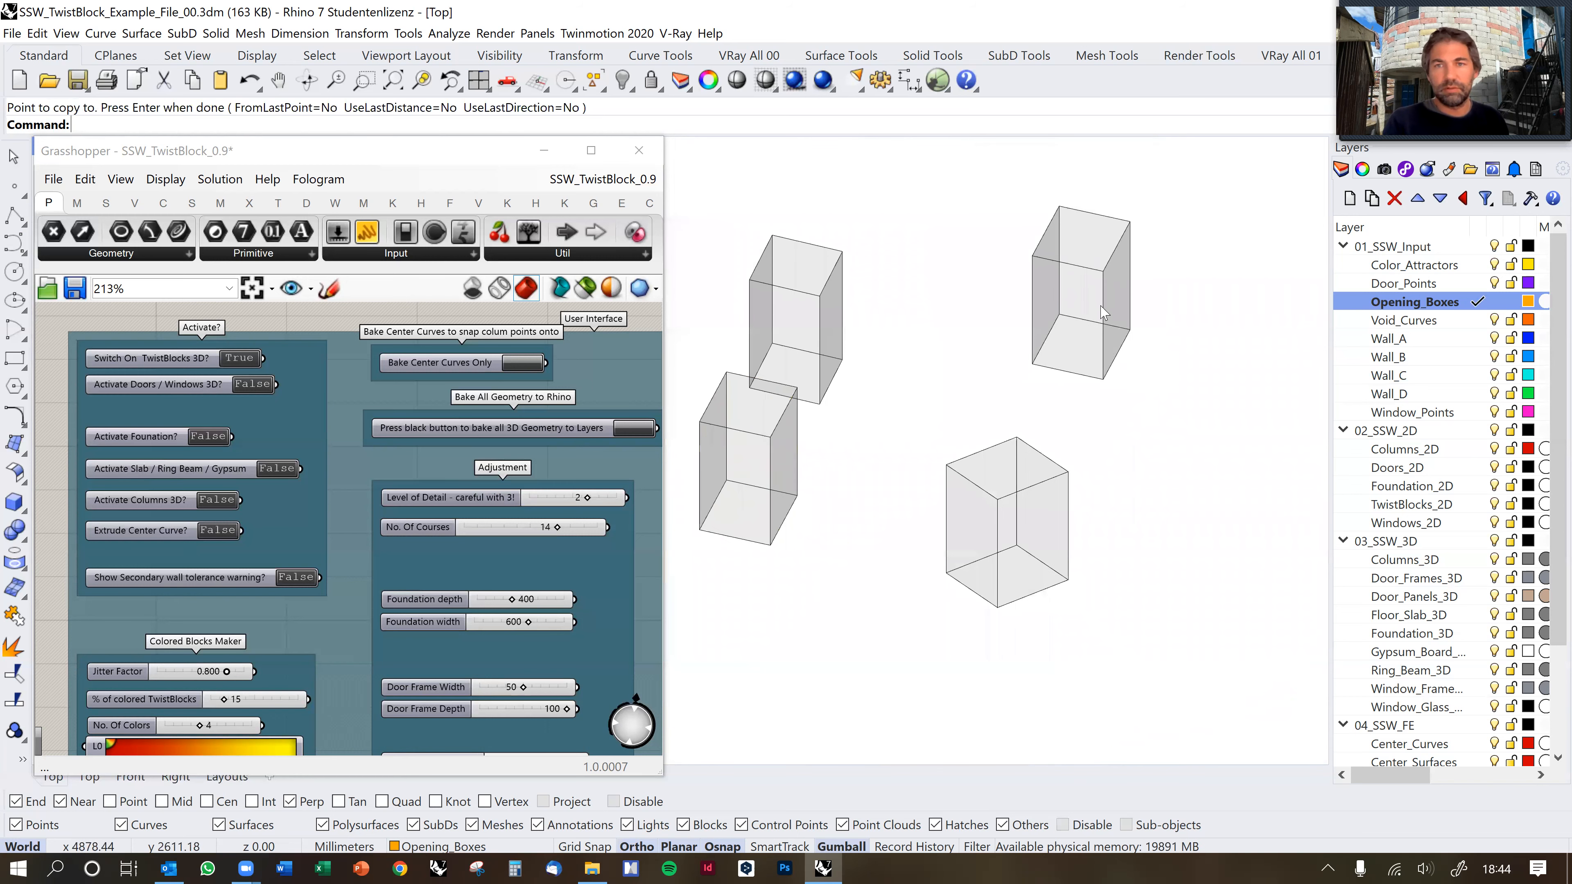
key(ctrl+z)
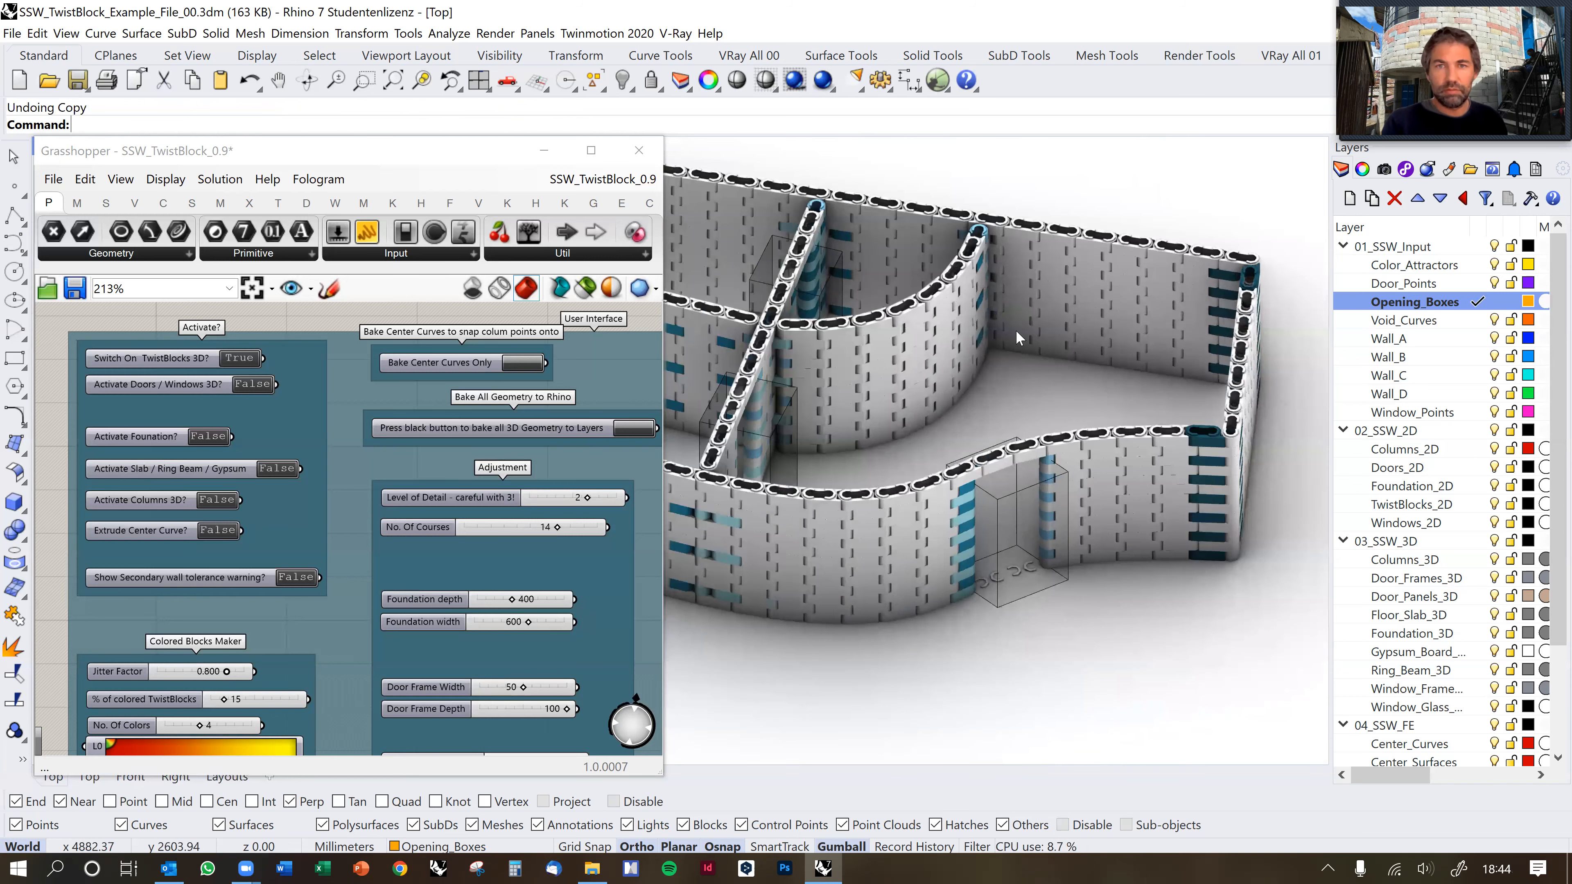
scroll(1026, 368, down, 4)
scroll(869, 405, up, 6)
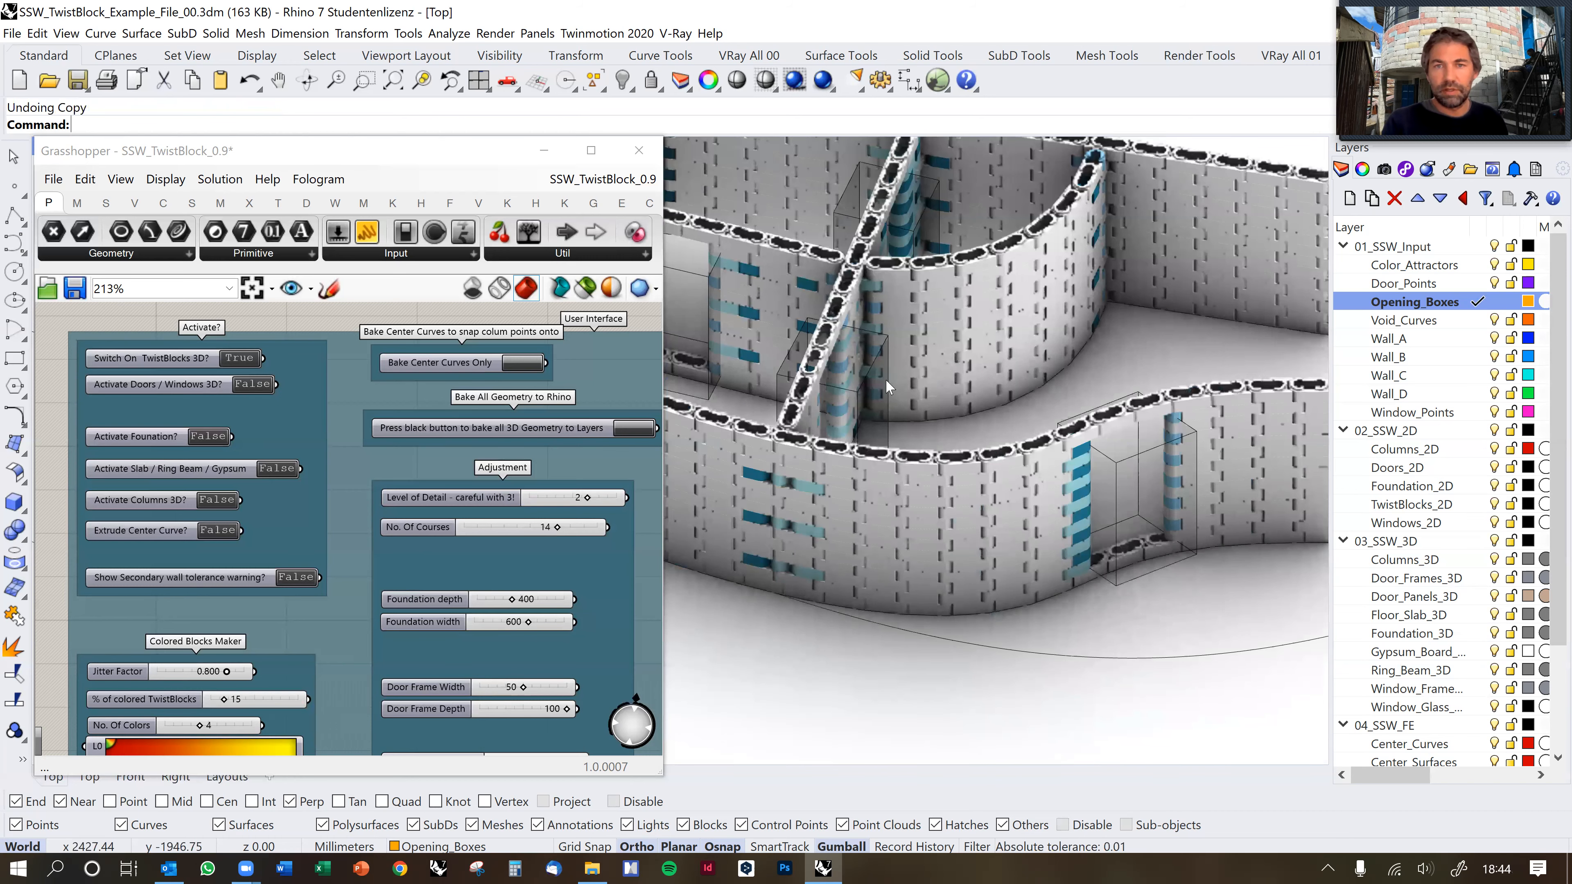
Copy the opening box from the lower part of the long interior wall onto the straight rear outer wall.
click(892, 383)
click(891, 386)
text(copy)
key(Return)
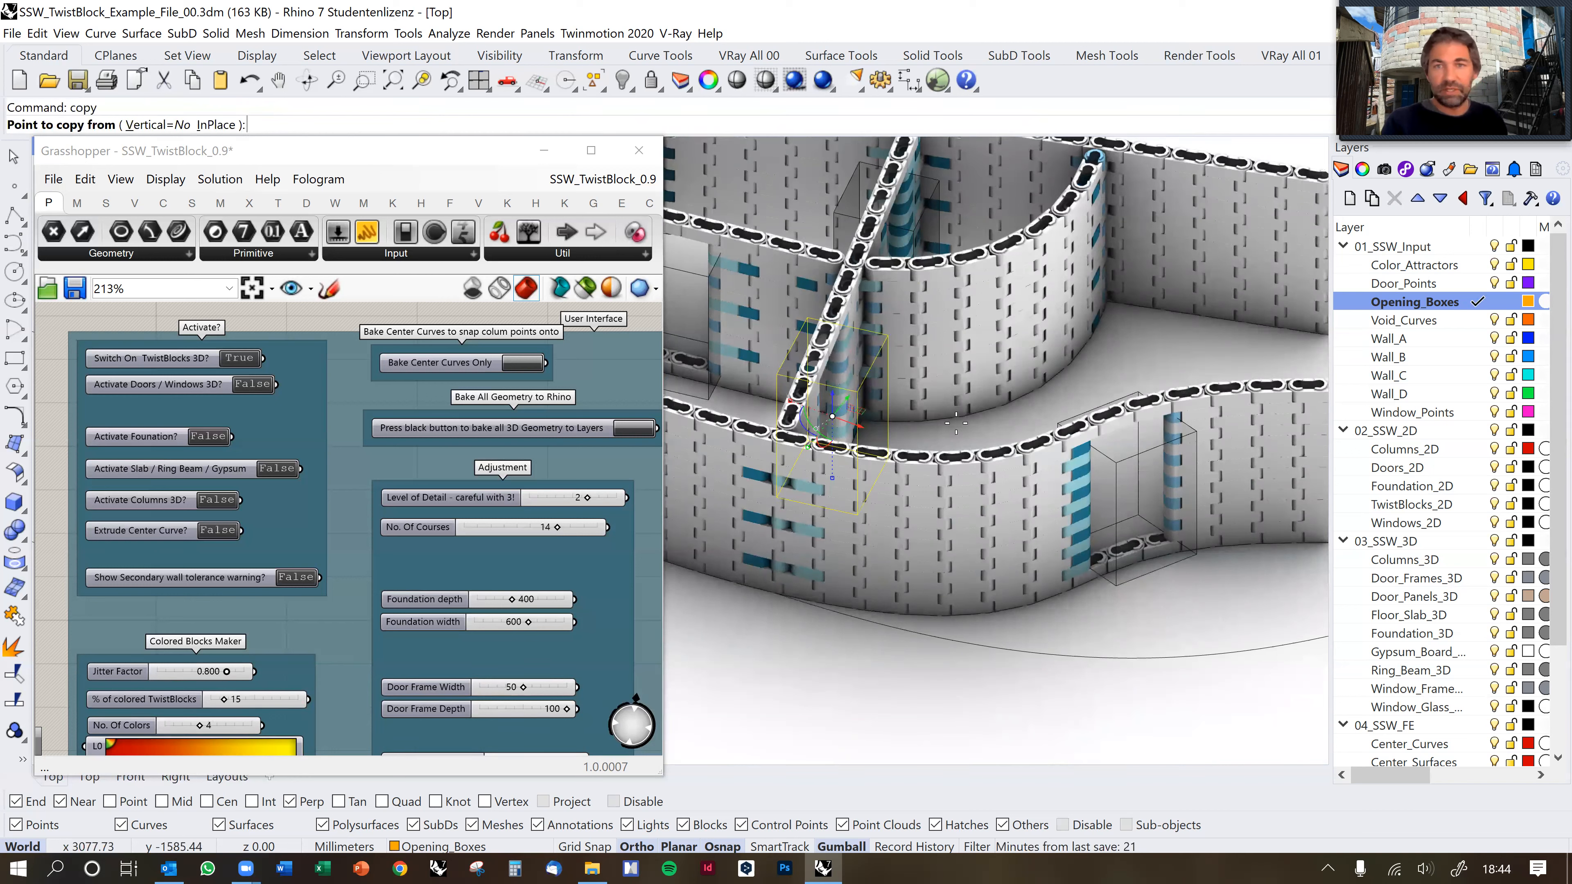
click(949, 436)
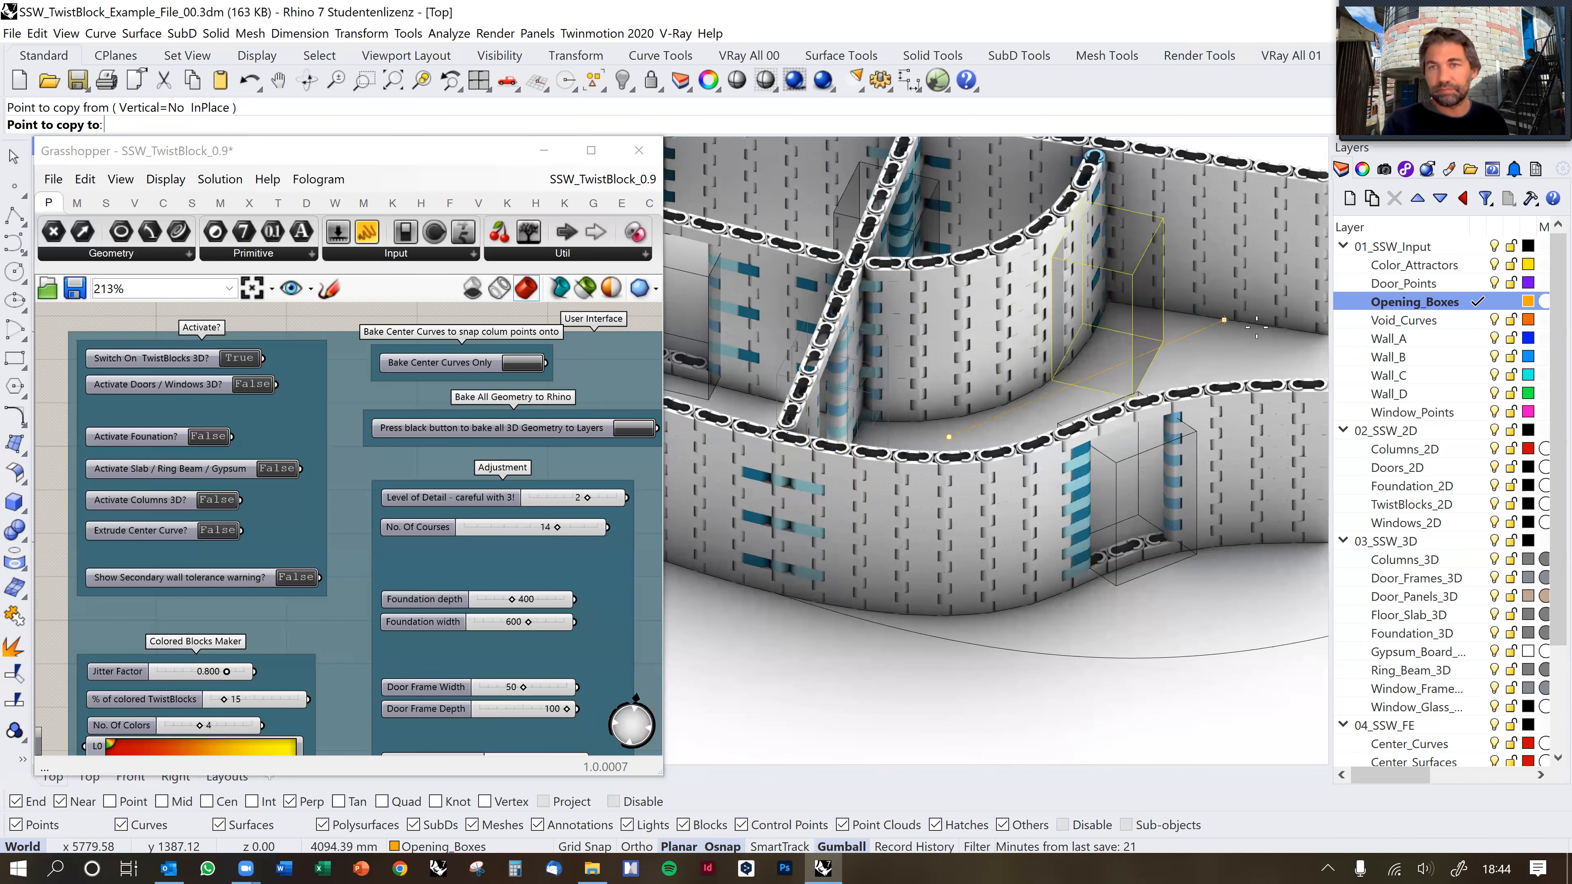
right_drag(1287, 256, 1160, 354)
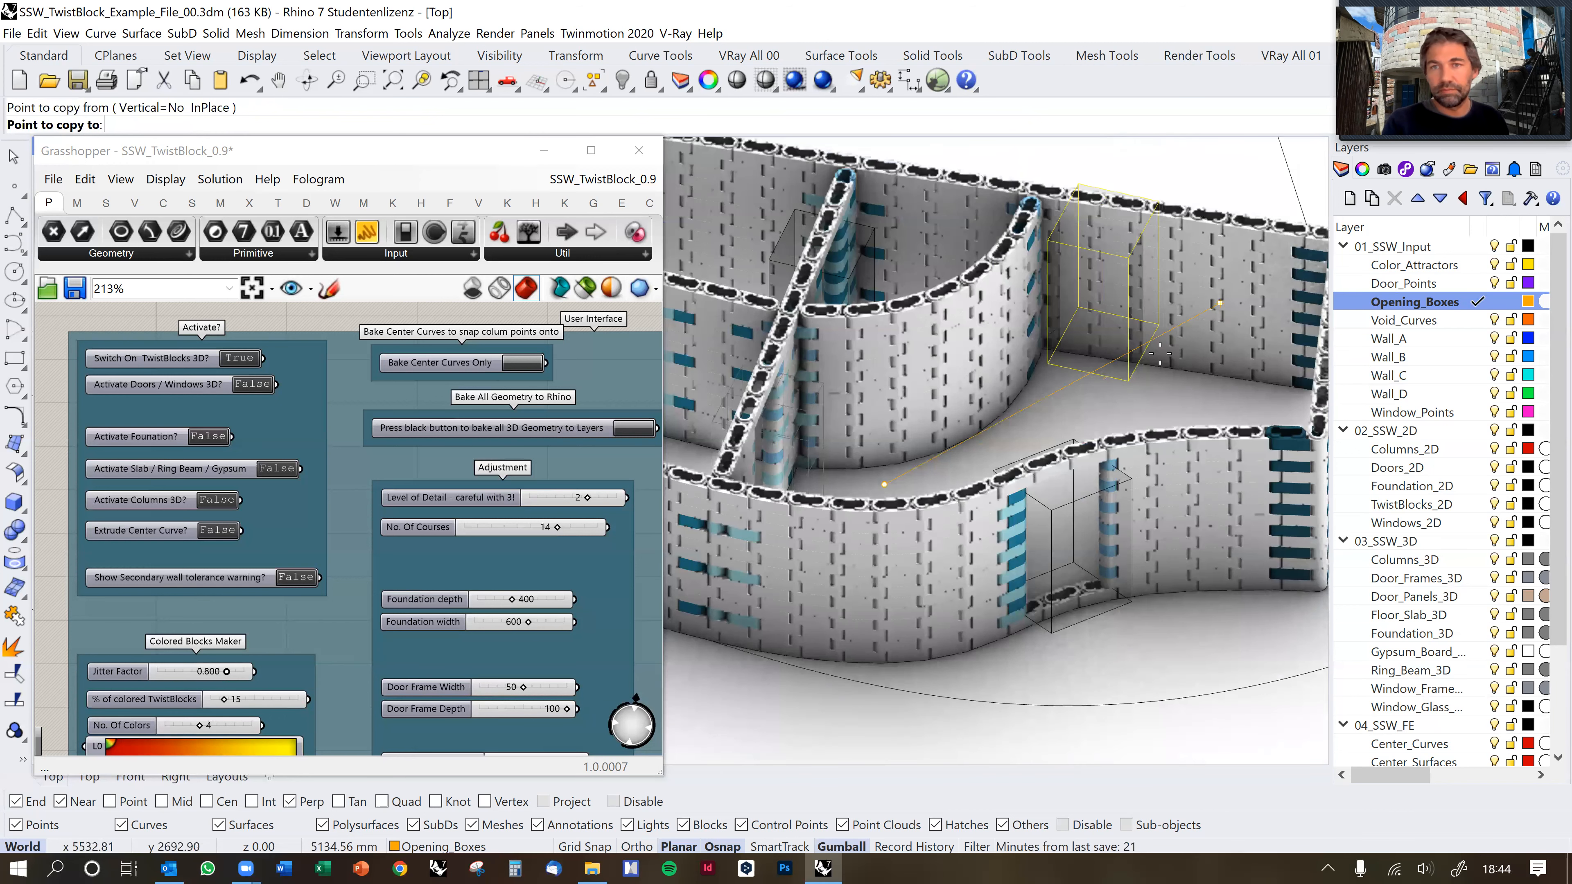
scroll(1177, 339, down, 2)
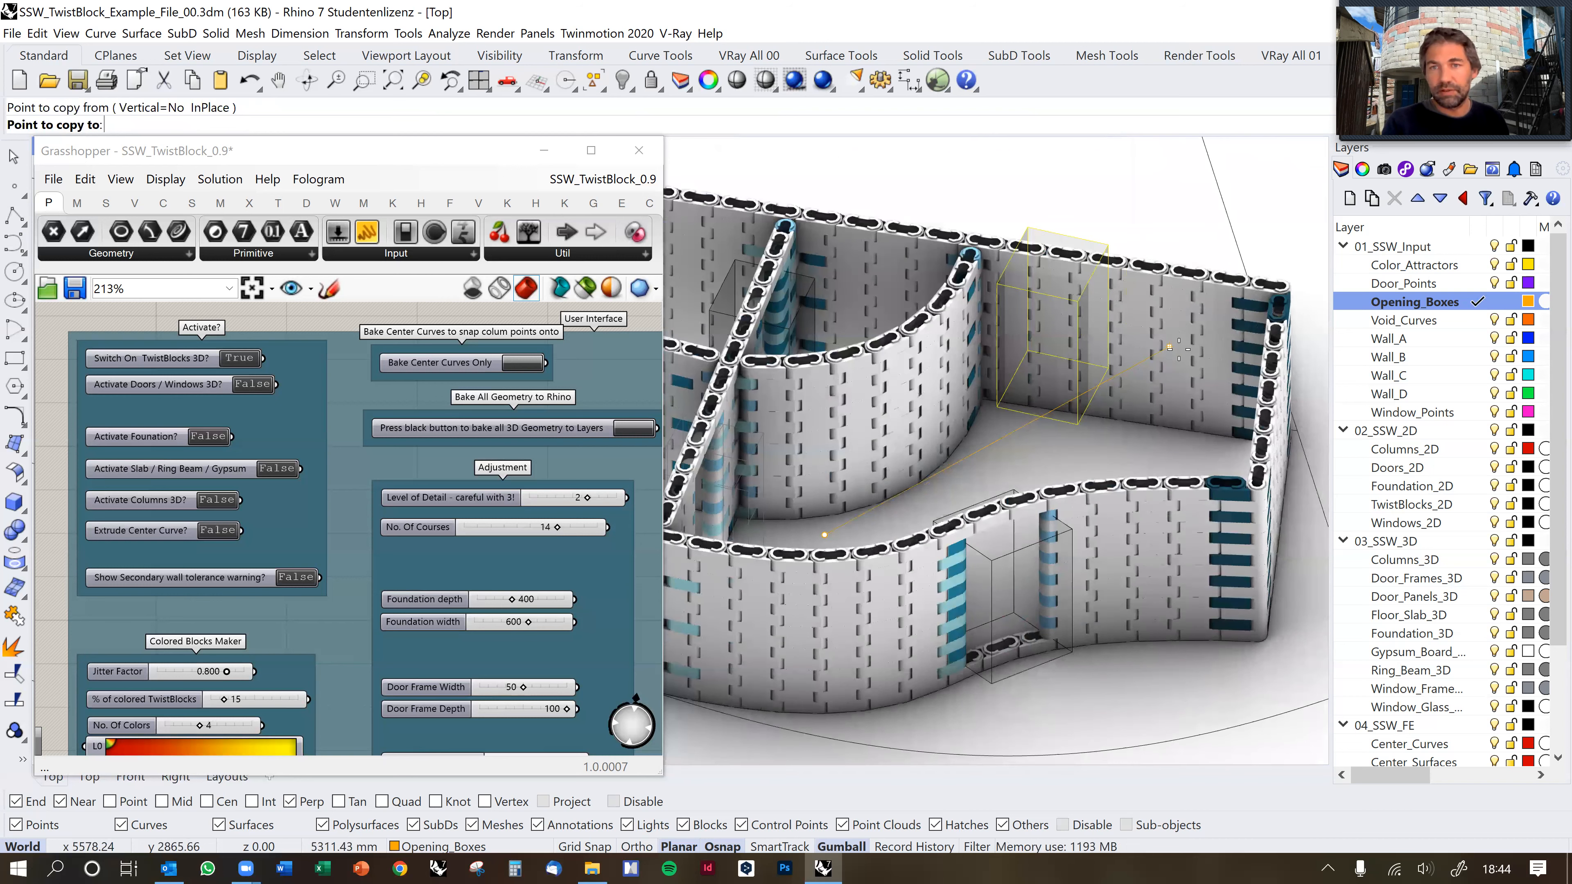
click(1178, 350)
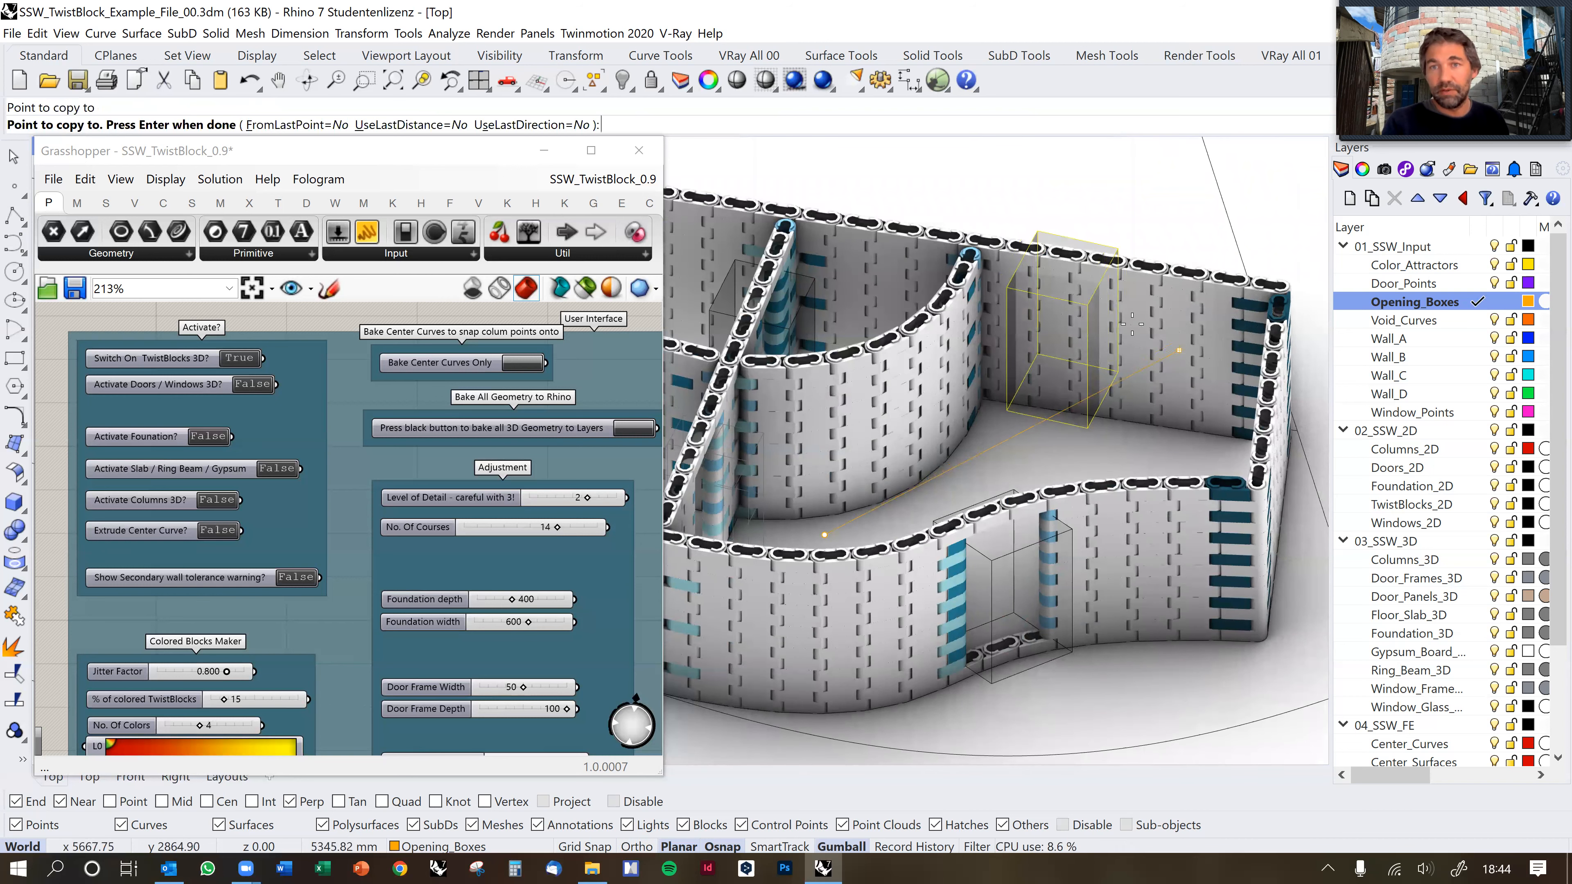
key(Return)
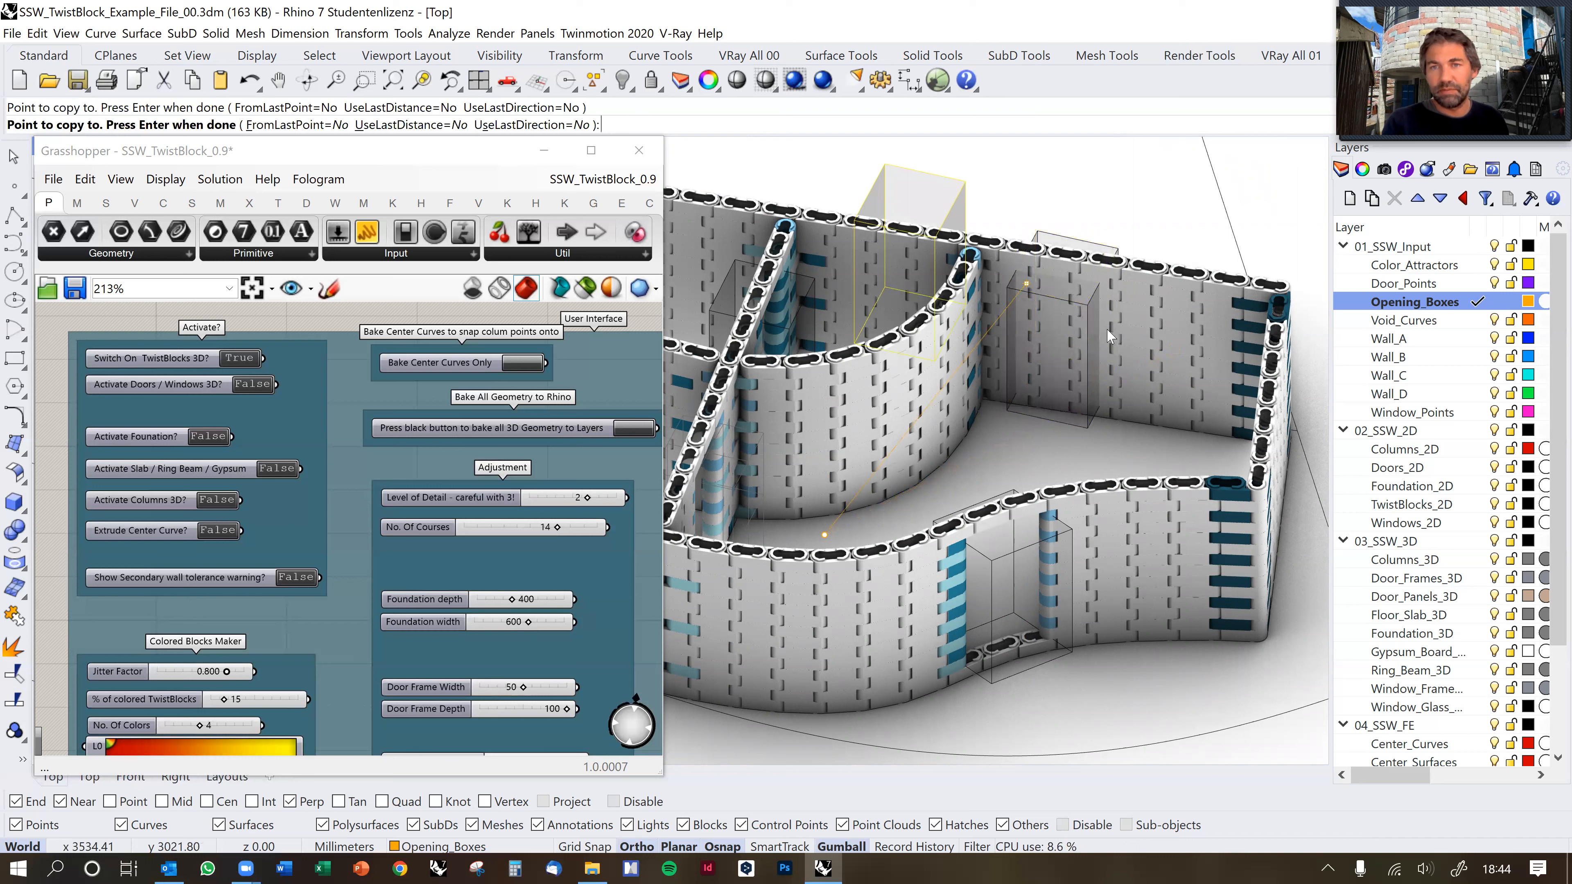
click(1107, 334)
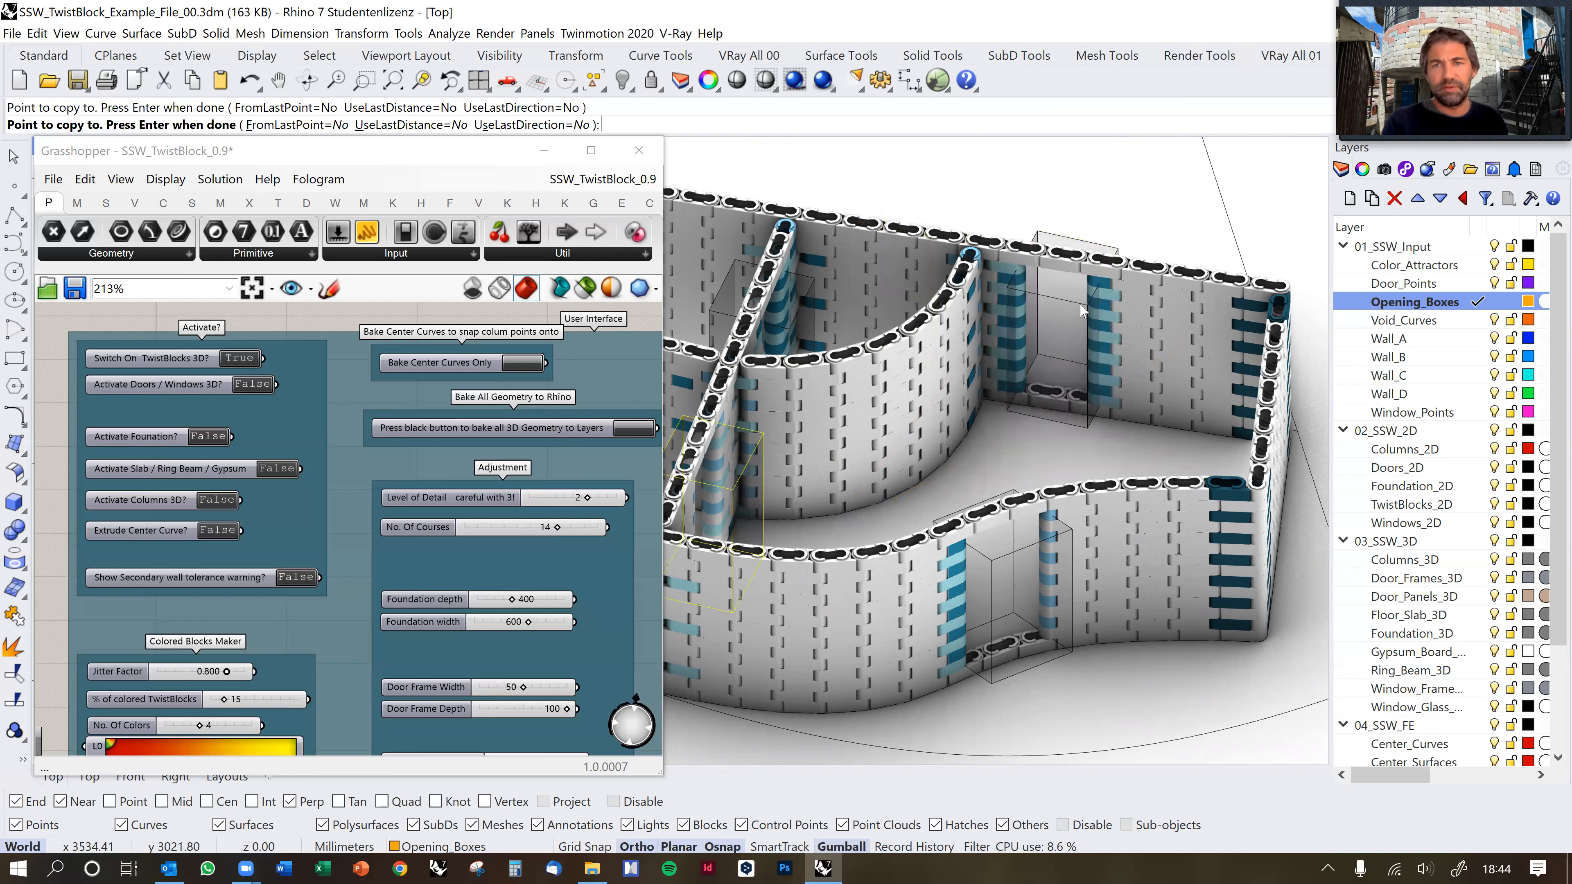
key(Return)
Scale the rear outer wall's opening box vertically in one direction, raising its bottom to form a window opening.
click(1092, 347)
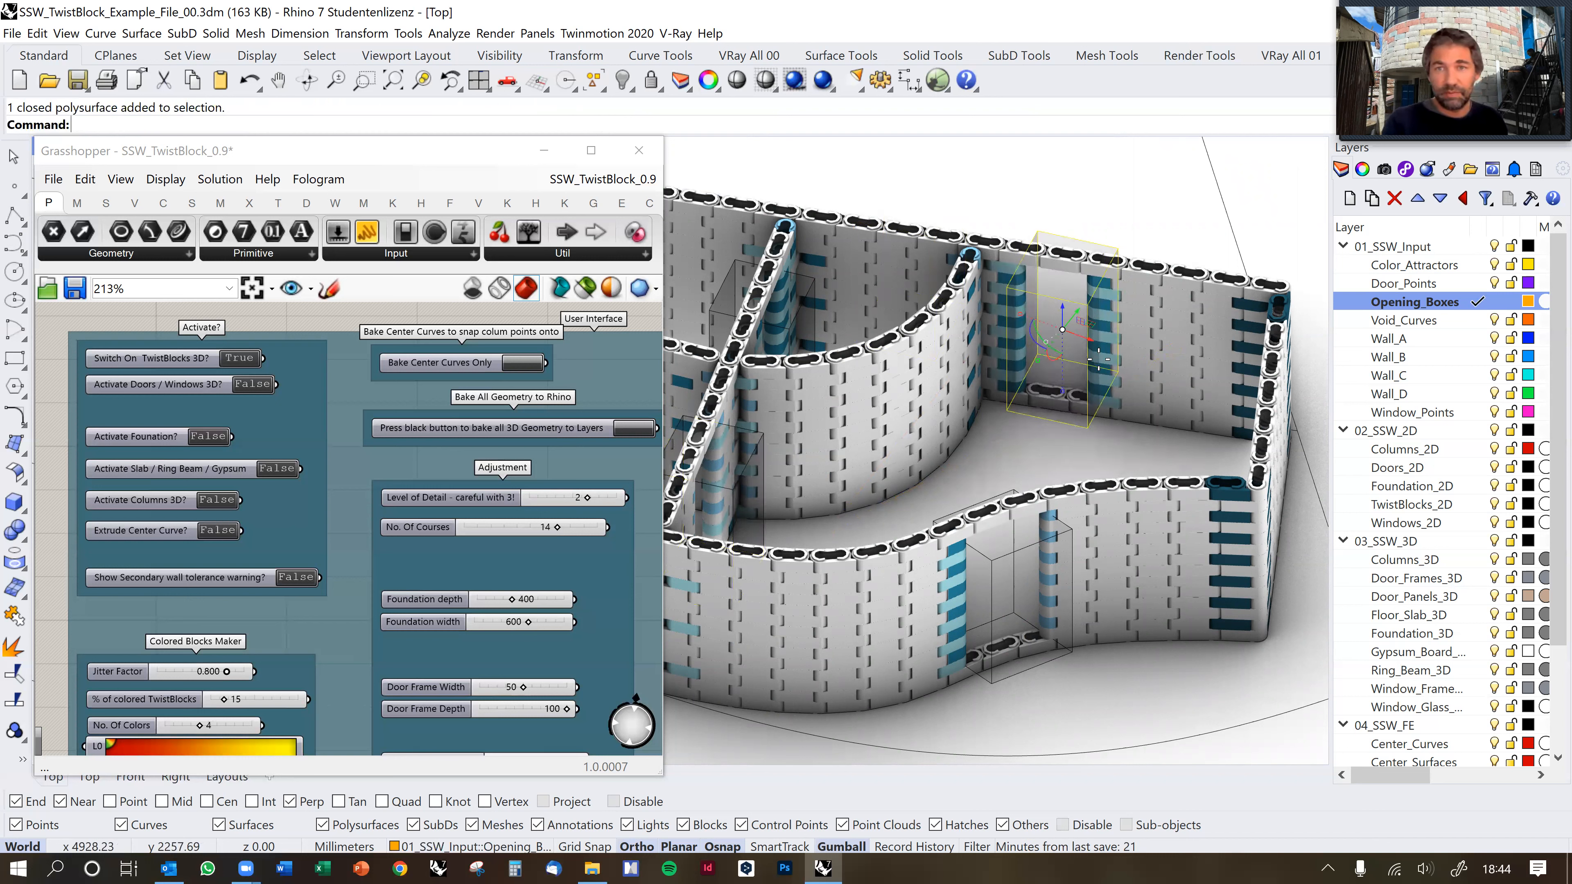
text(scale1d)
key(Return)
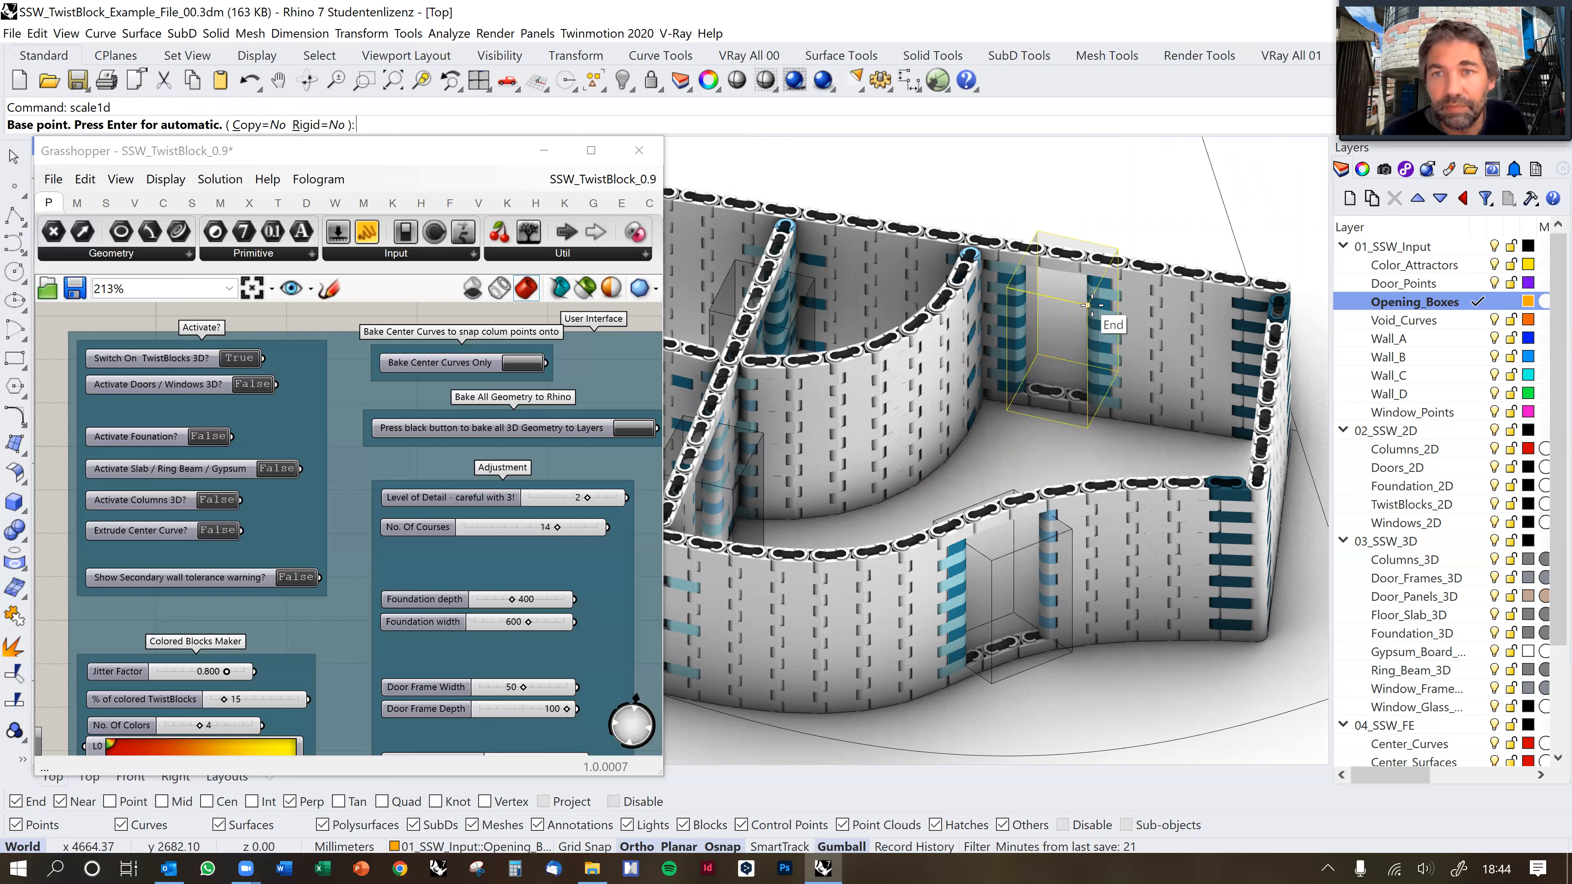
click(1094, 326)
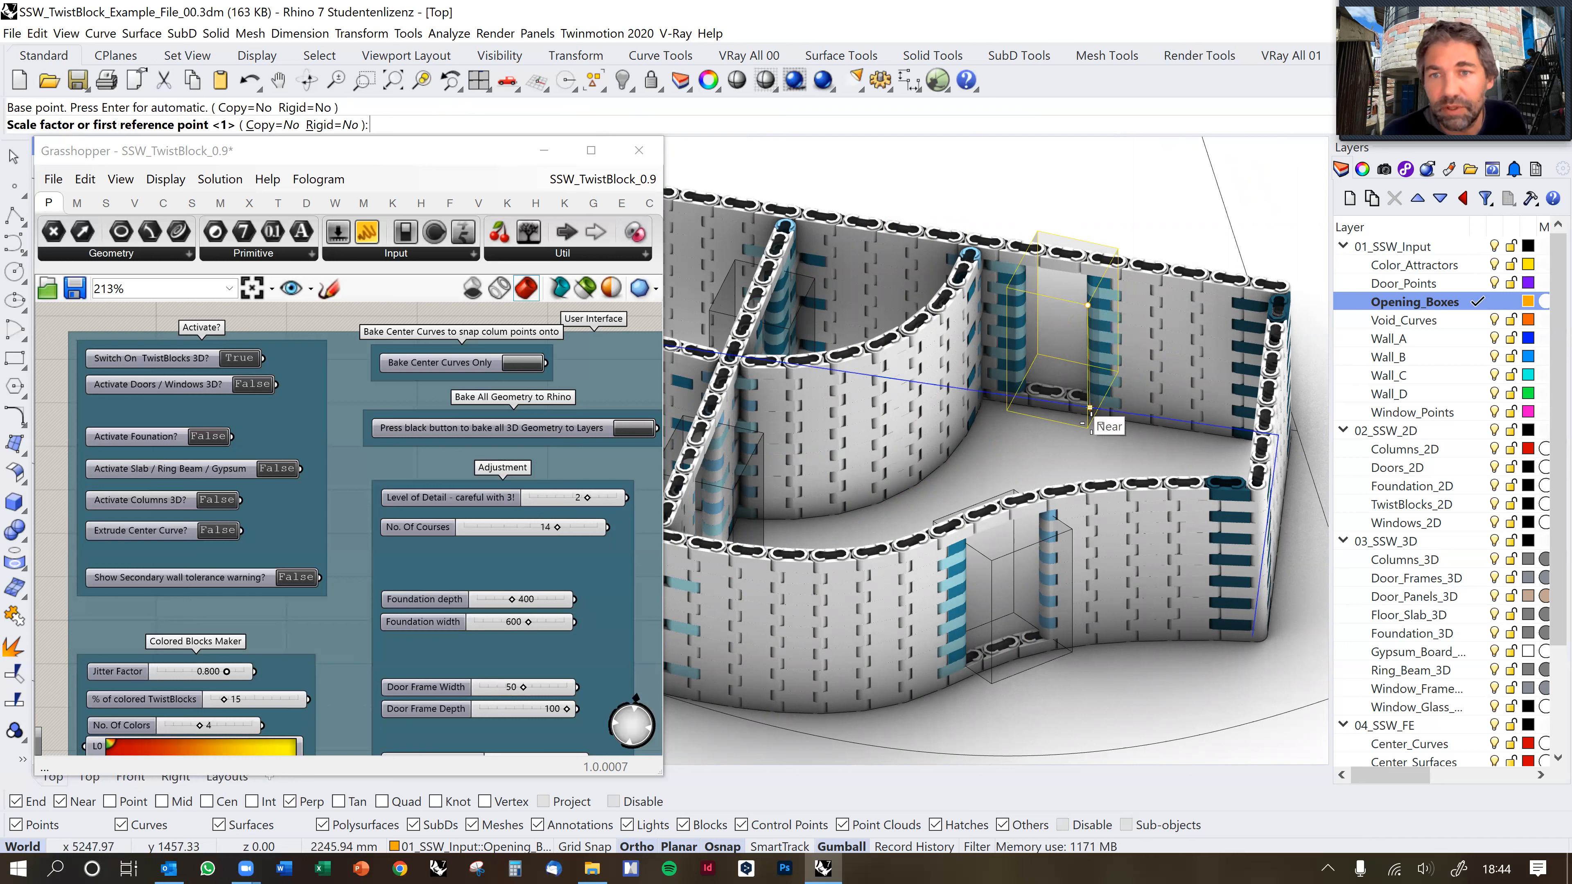
click(1089, 427)
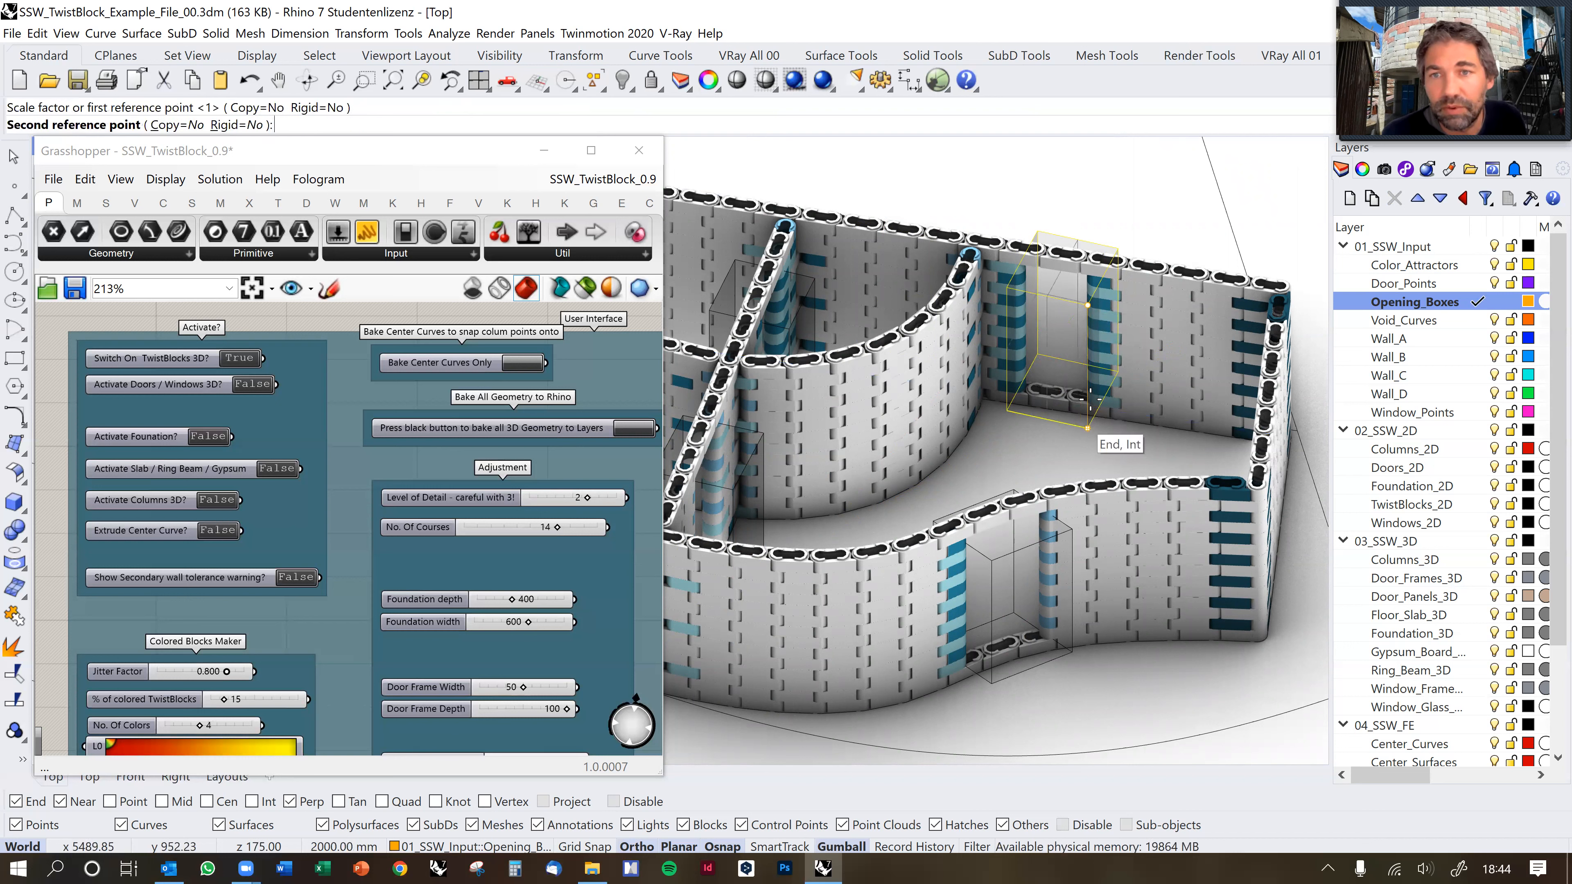
click(1088, 373)
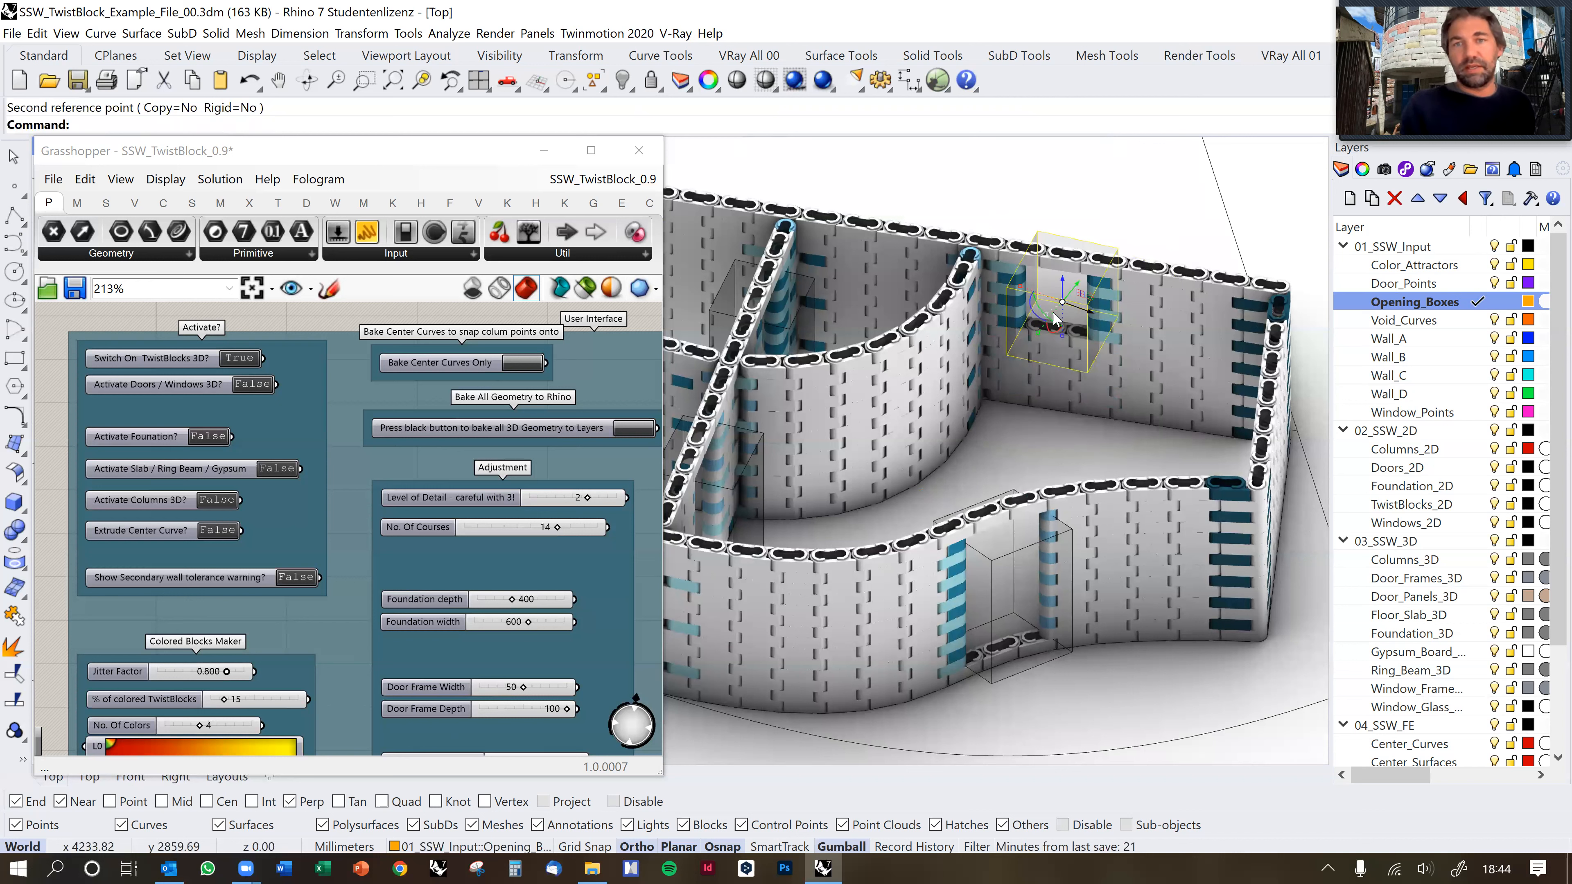
Widen the window opening box on the rear outer wall and shift it sideways along the wall.
drag(1028, 297, 1018, 289)
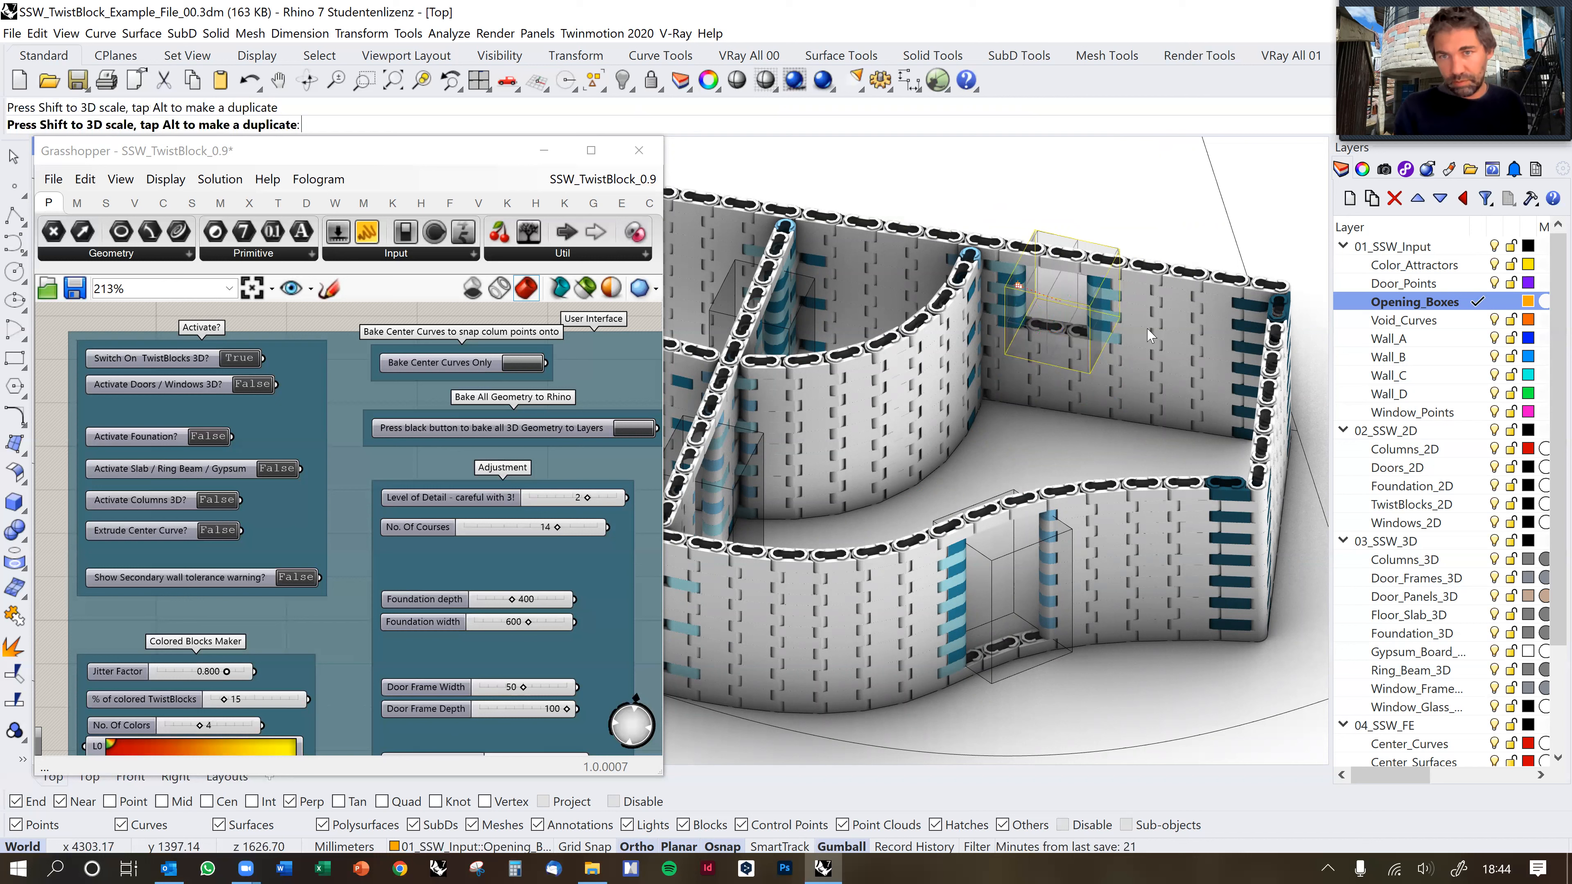
drag(1099, 319, 1123, 322)
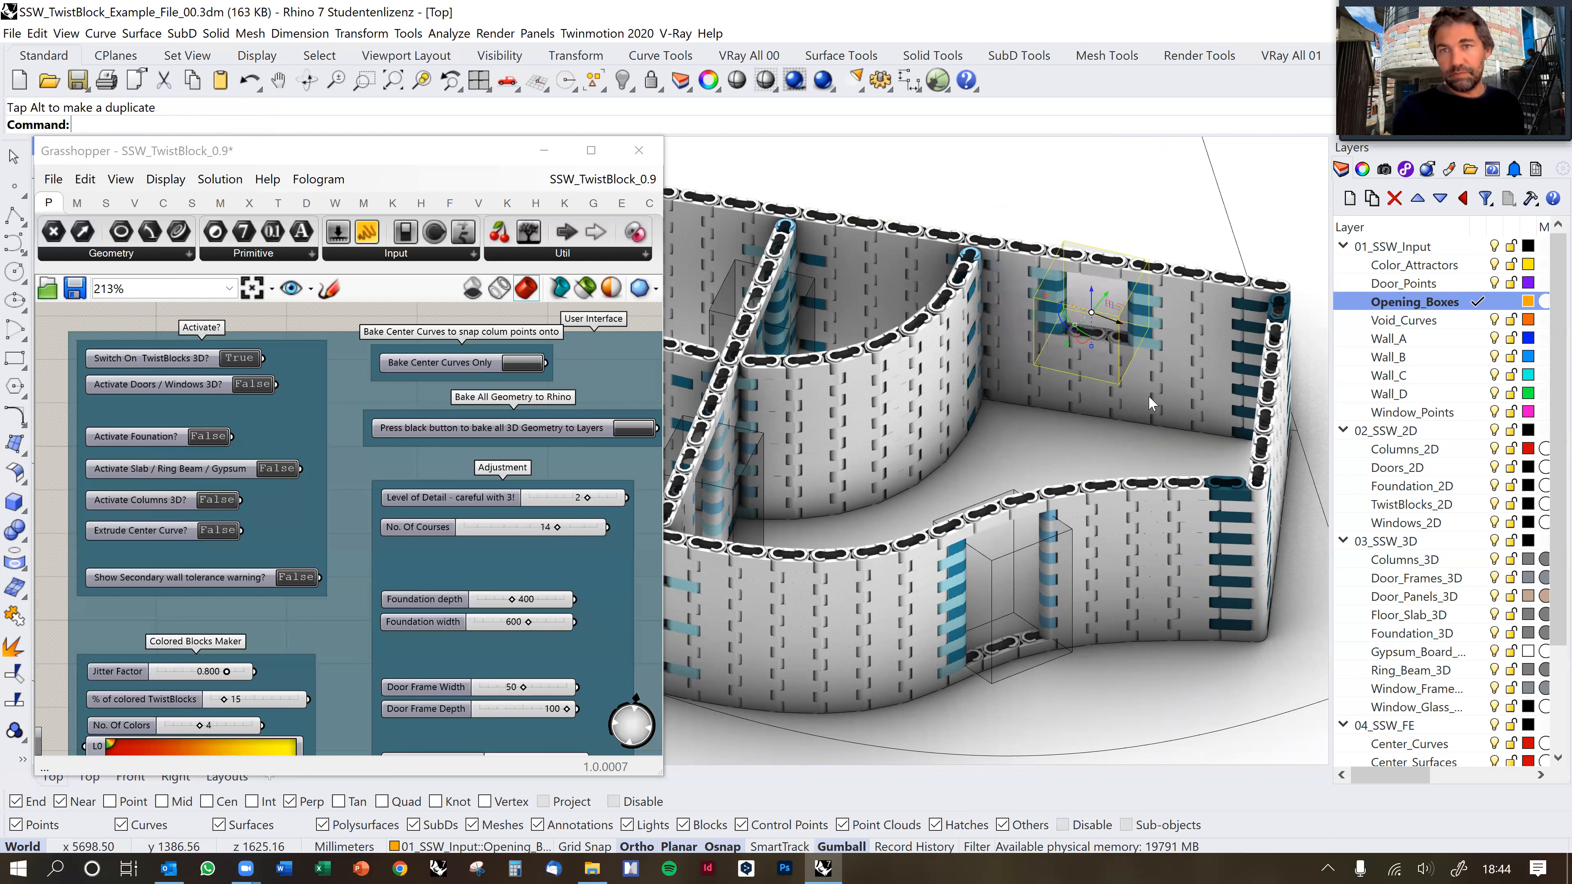
drag(1047, 292, 1137, 394)
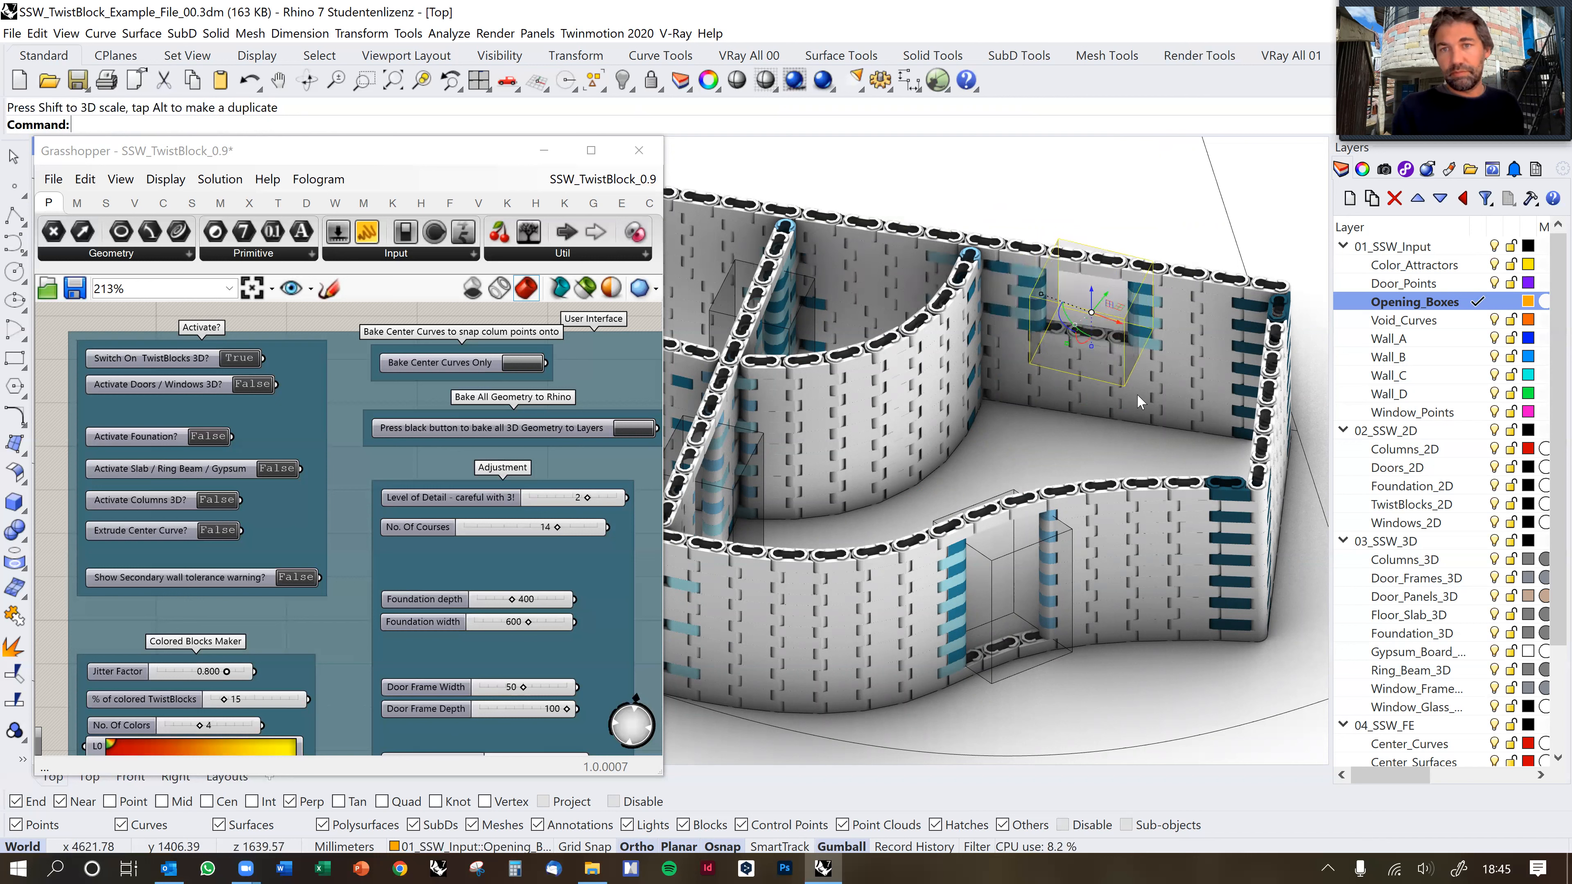
In top view, copy the window opening box onto the short end wall and the curved outer wall near their shared corner.
text(d)
key(Return)
right_drag(970, 383, 862, 274)
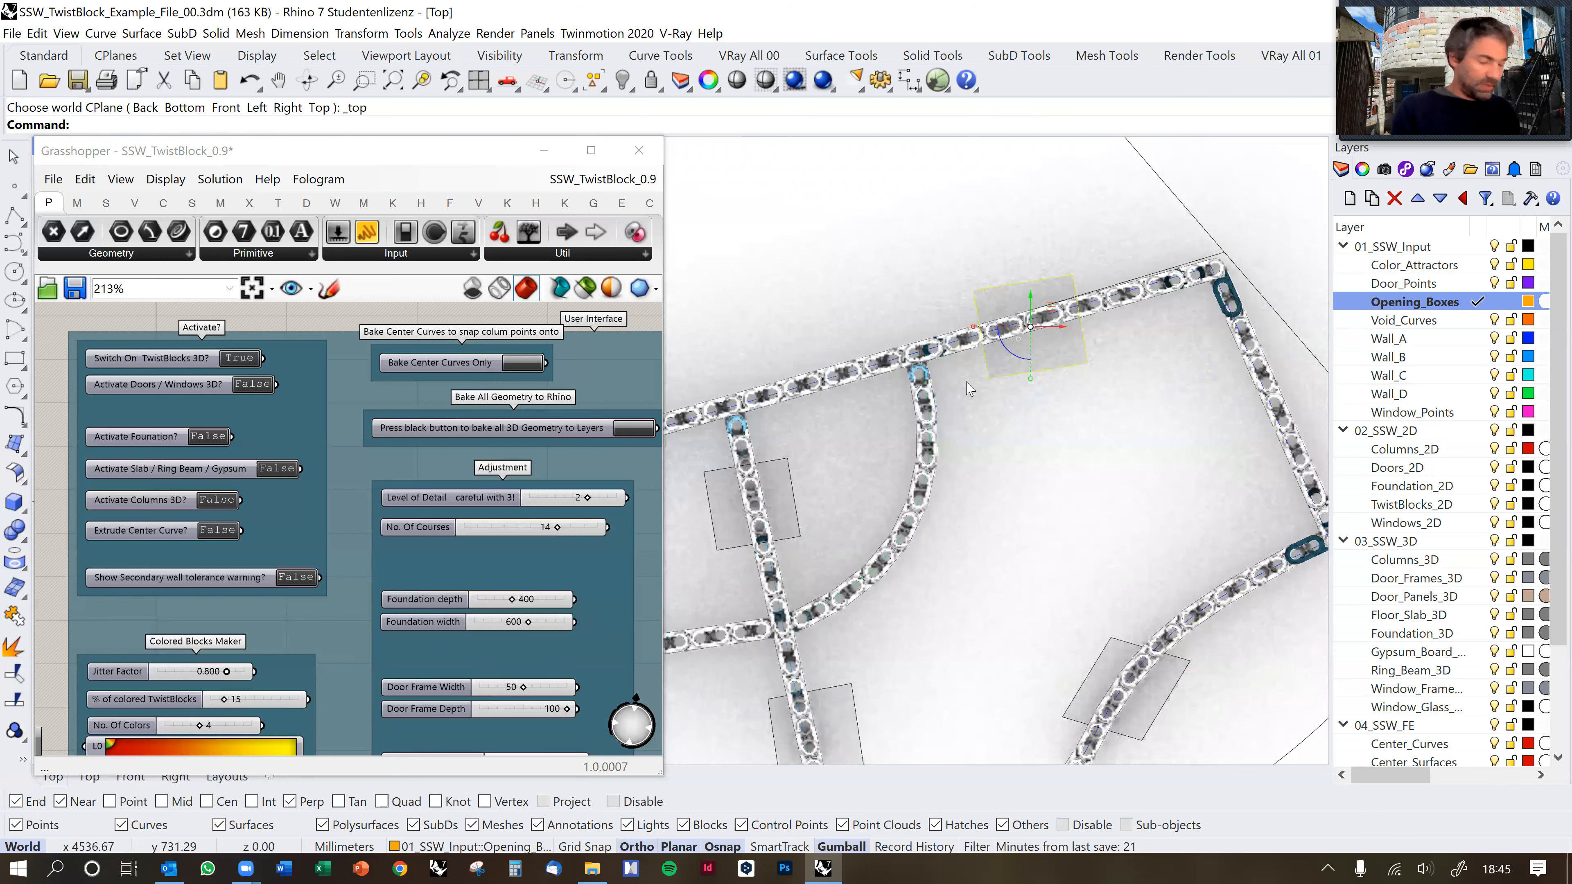
text(copy)
key(Return)
click(1065, 400)
right_drag(1228, 458, 1110, 437)
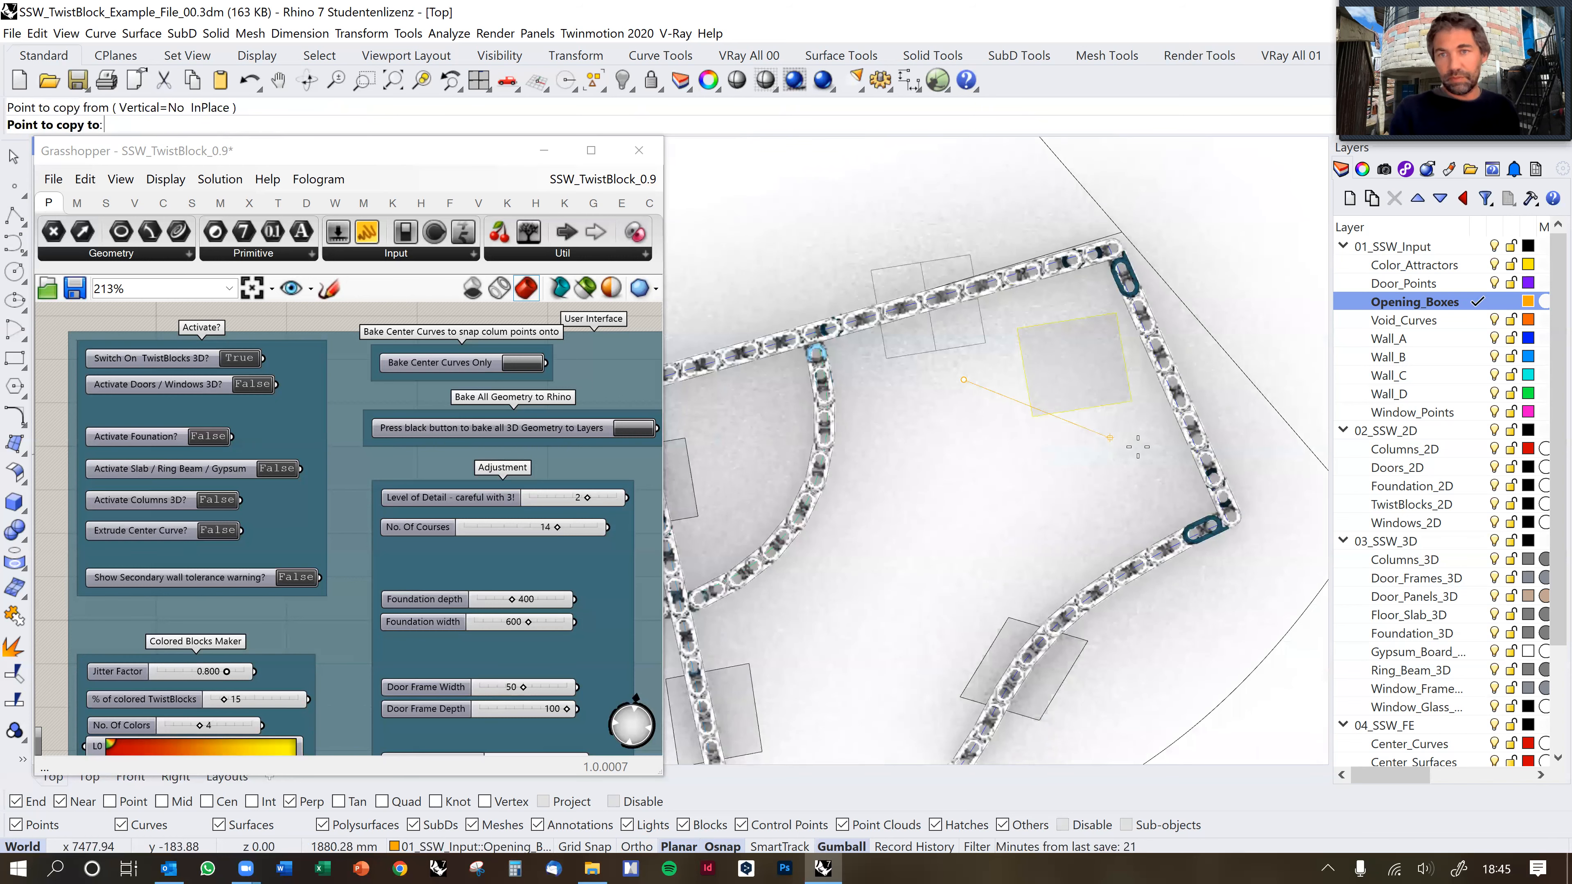
click(1211, 446)
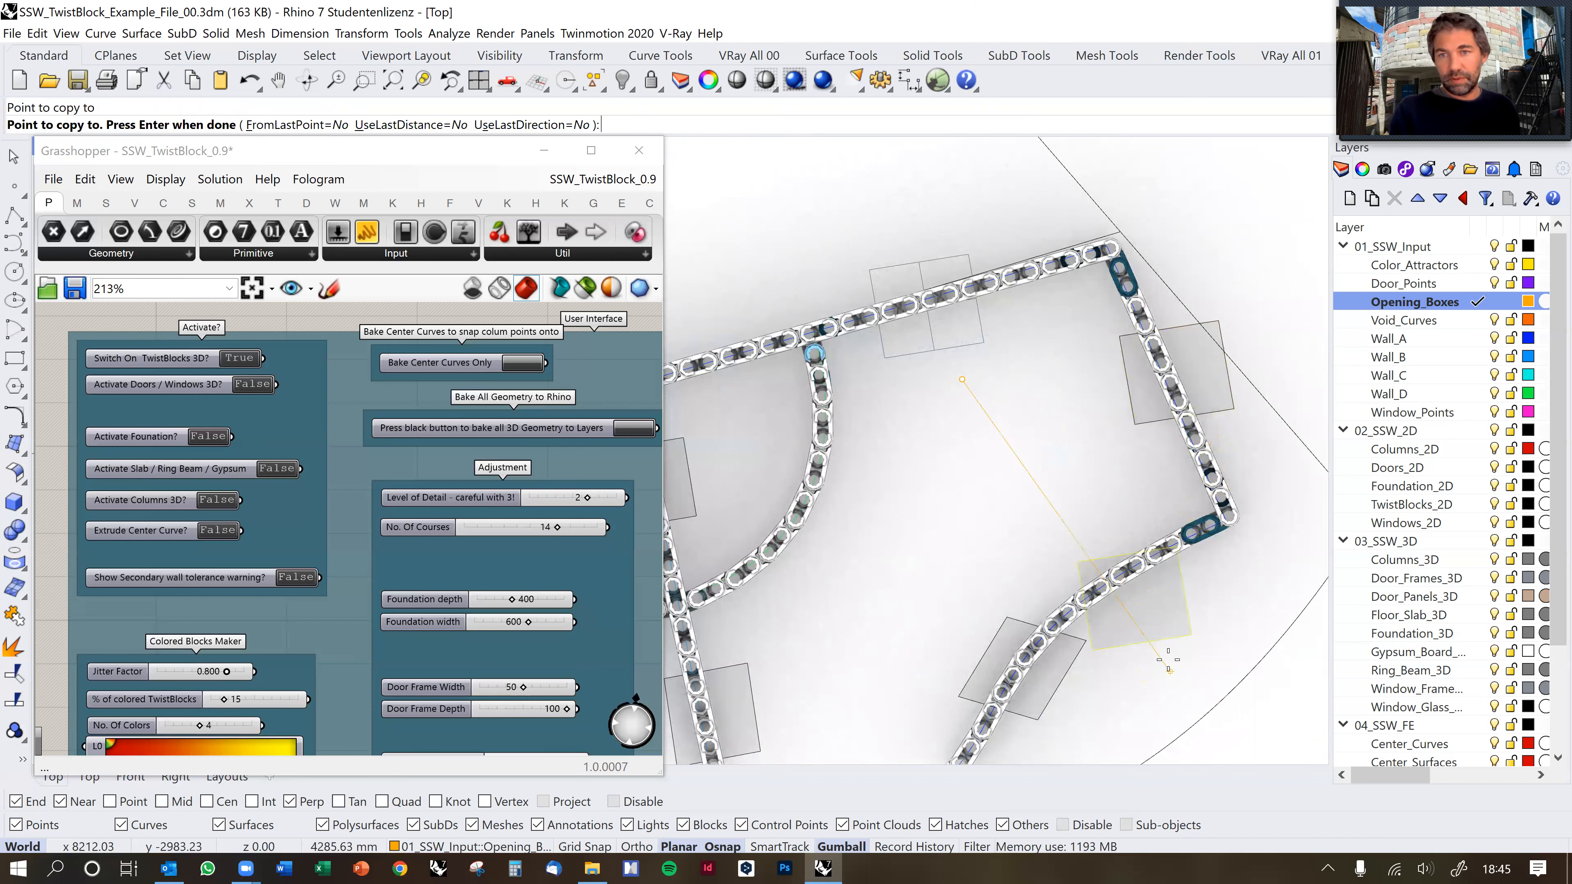
click(1173, 673)
Place further window box copies on the front outer wall, one on each side of the long interior wall's junction.
right_drag(1173, 673, 1206, 427)
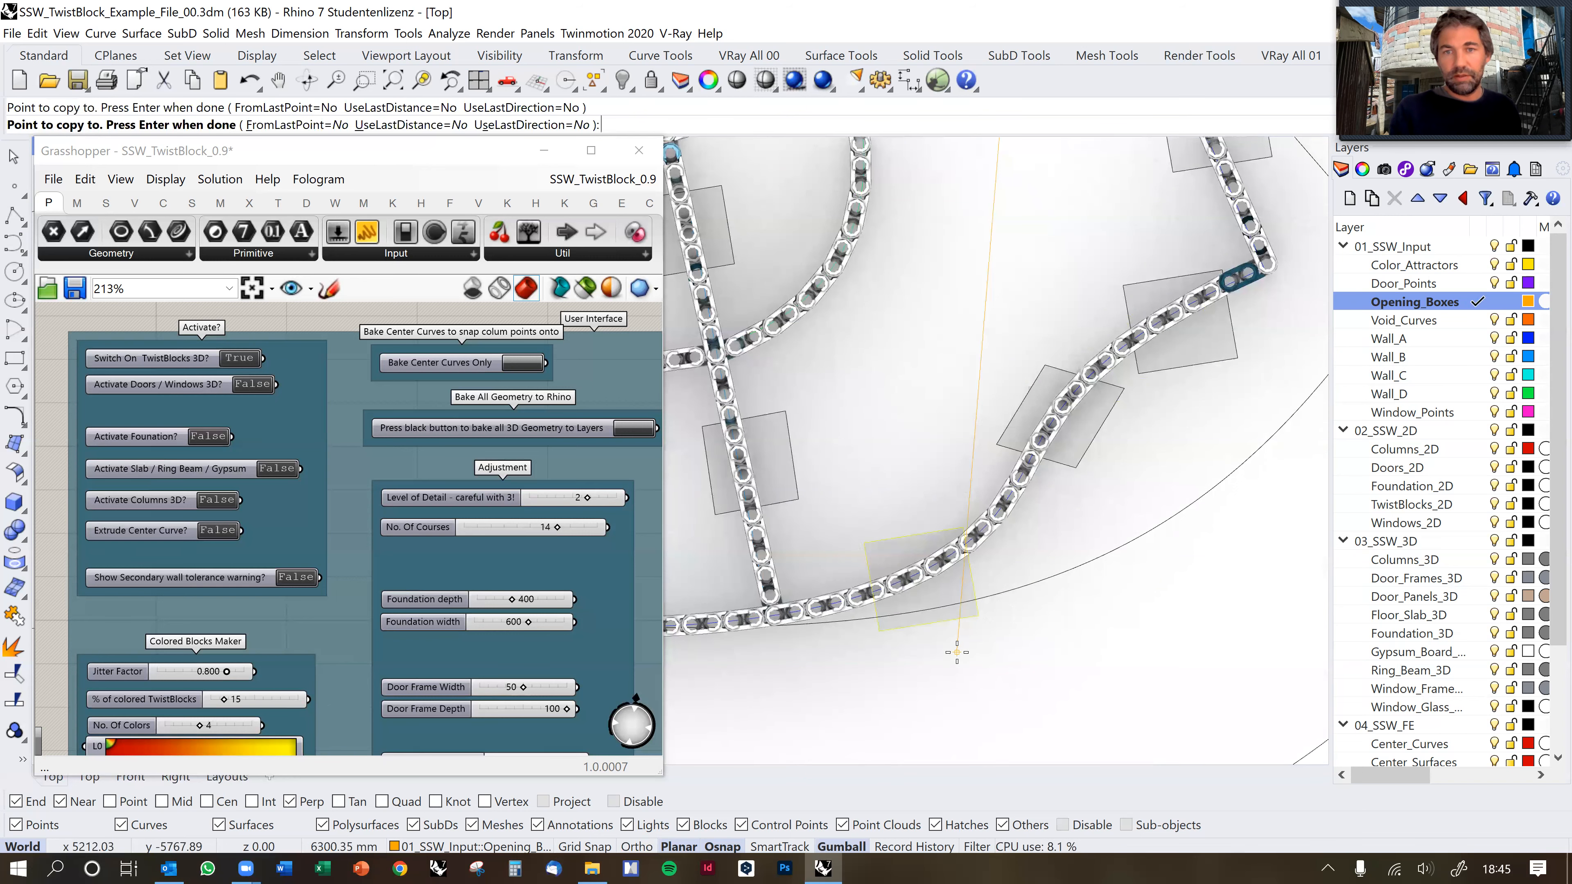
right_drag(955, 658, 1148, 612)
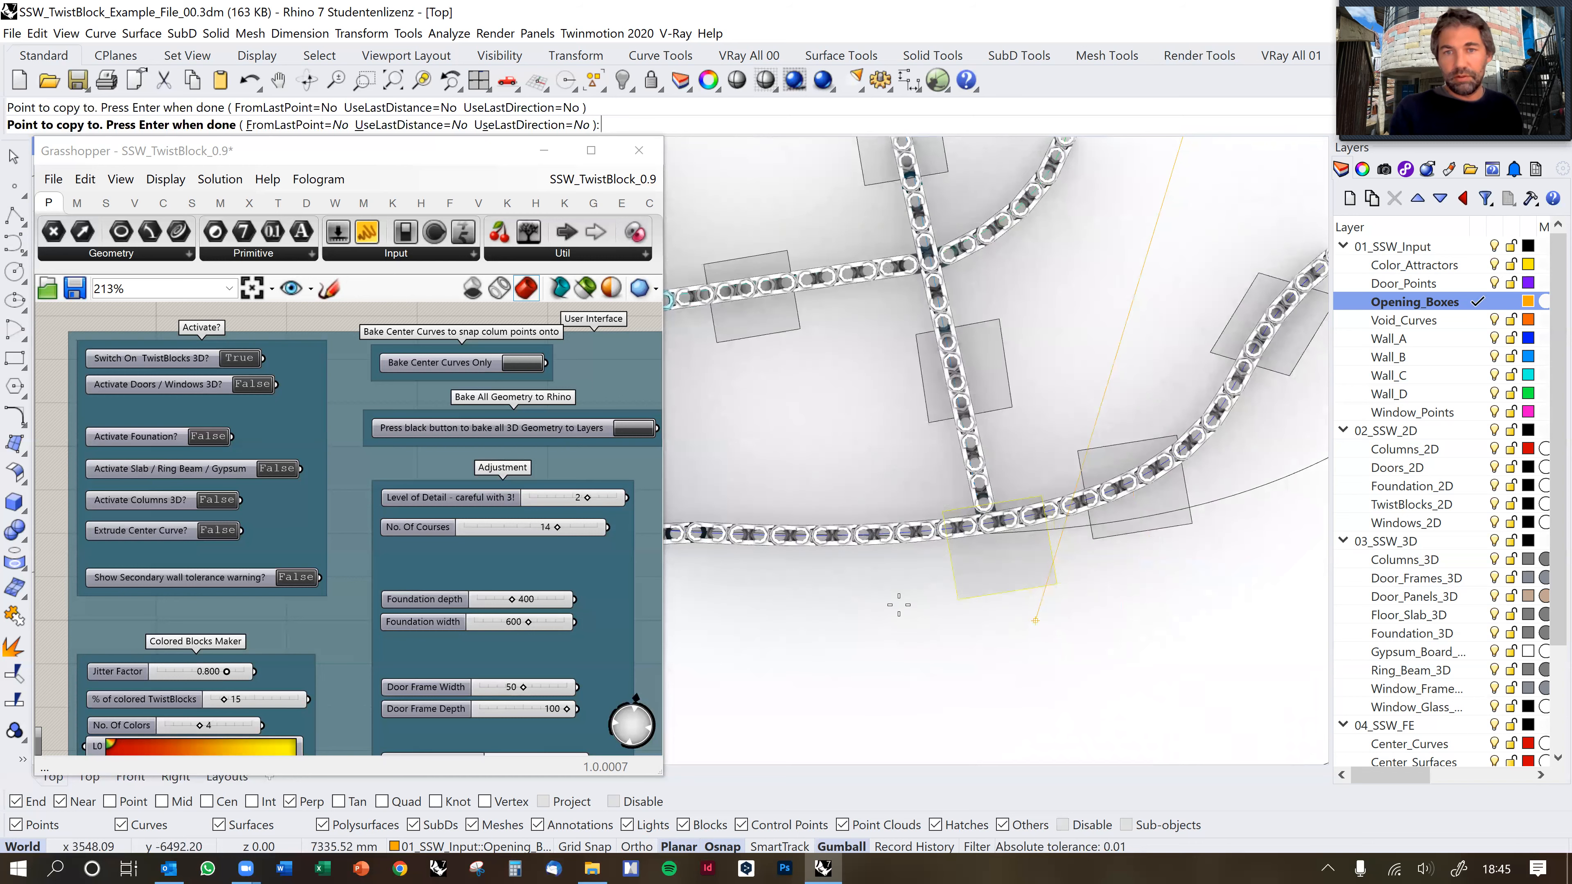
click(856, 600)
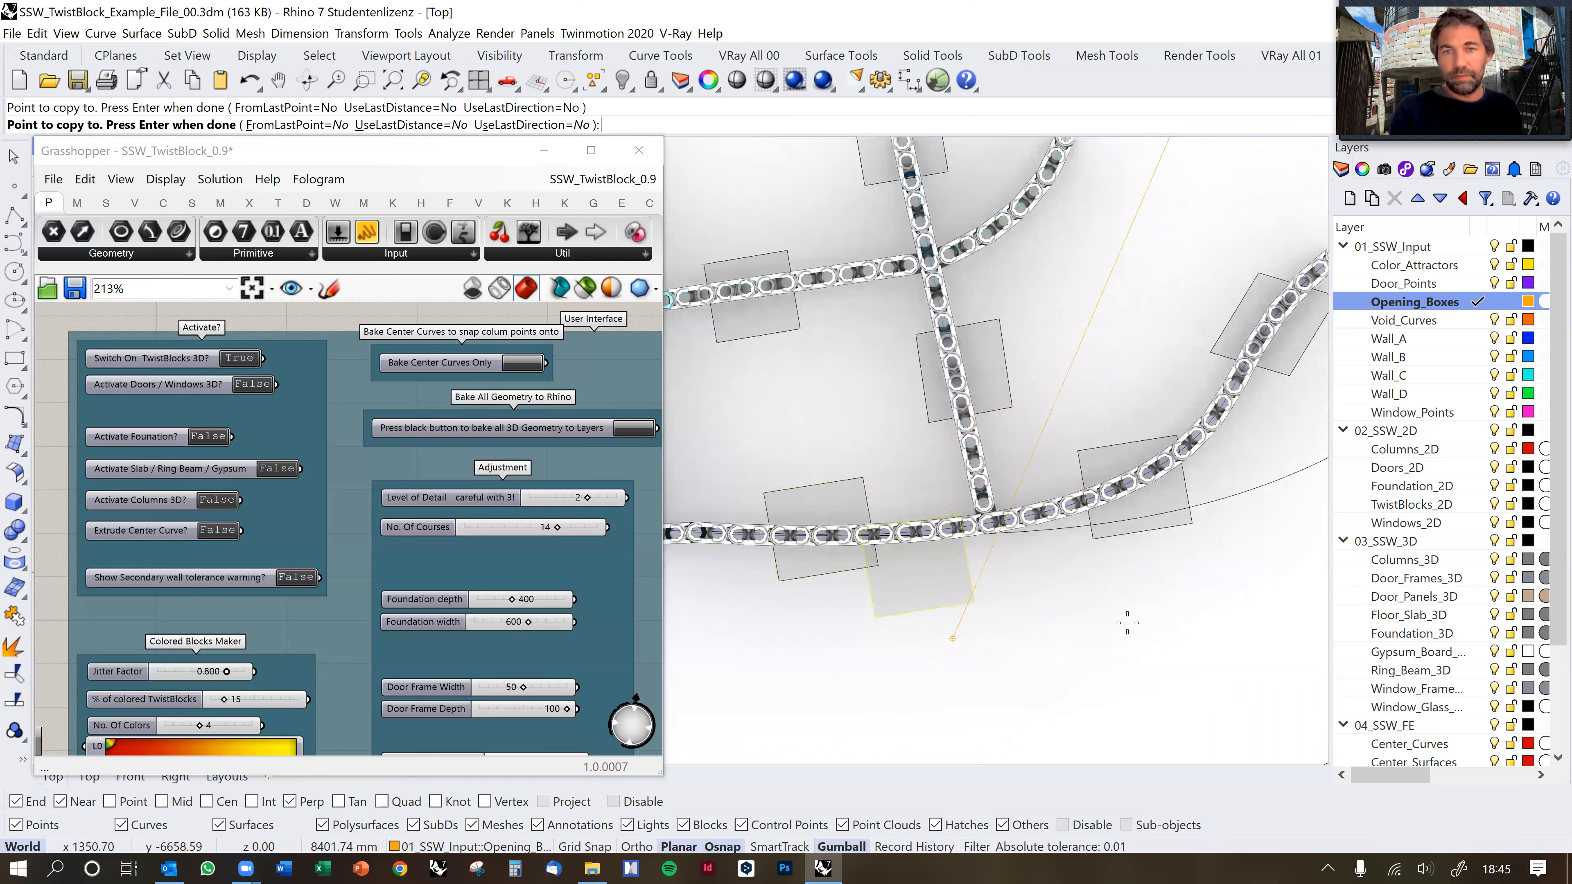
Place copies of the opening box on the outer side wall near its lower corner and on the upper-left room's top wall.
right_drag(822, 654, 1176, 617)
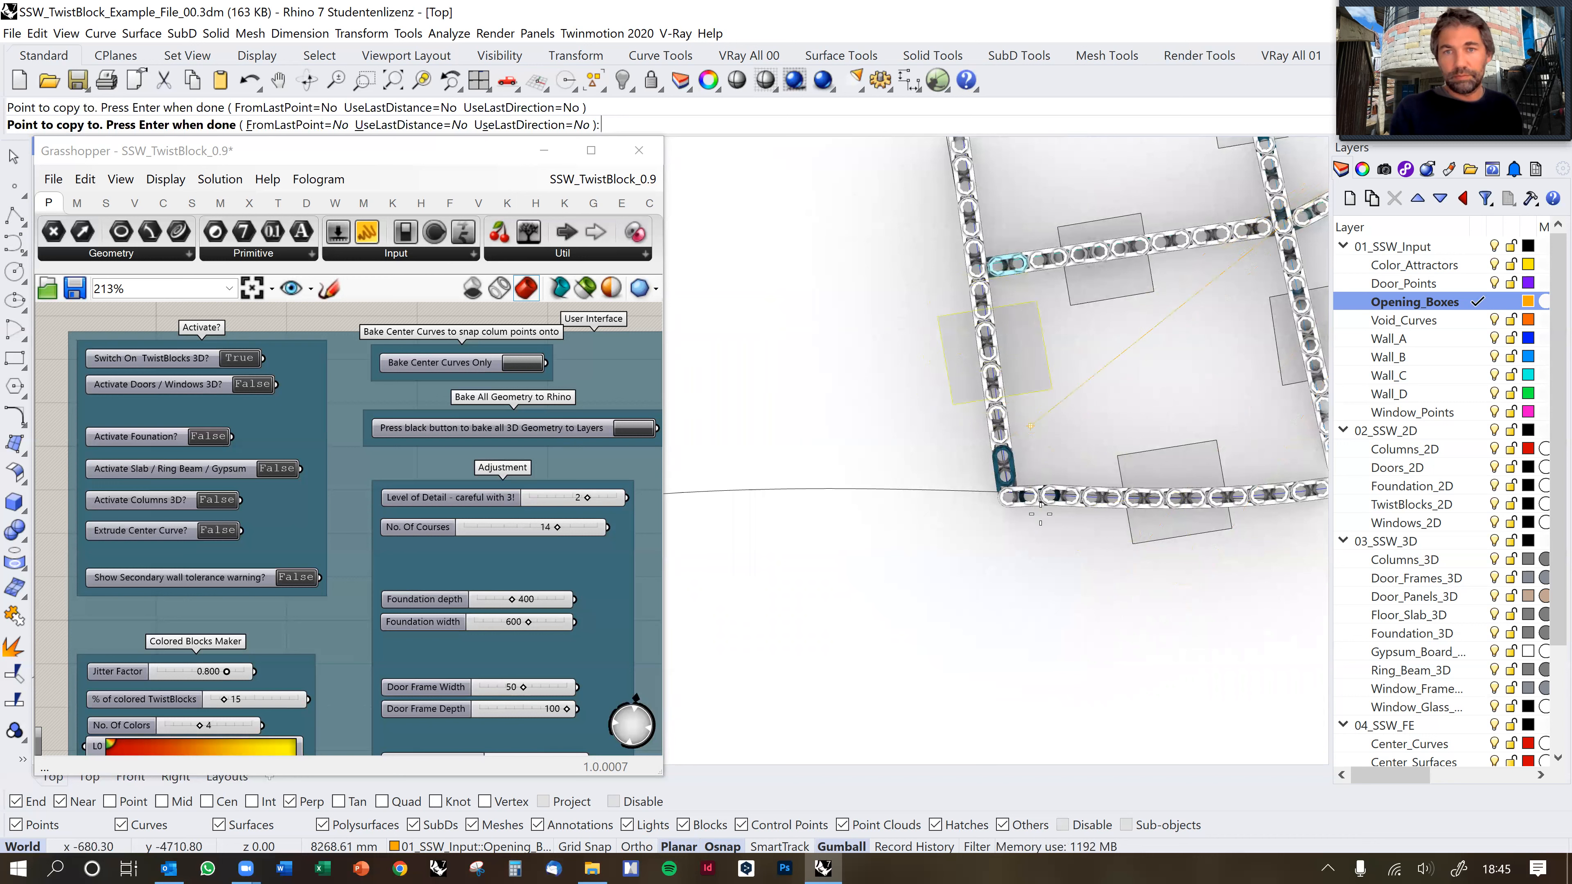
click(932, 432)
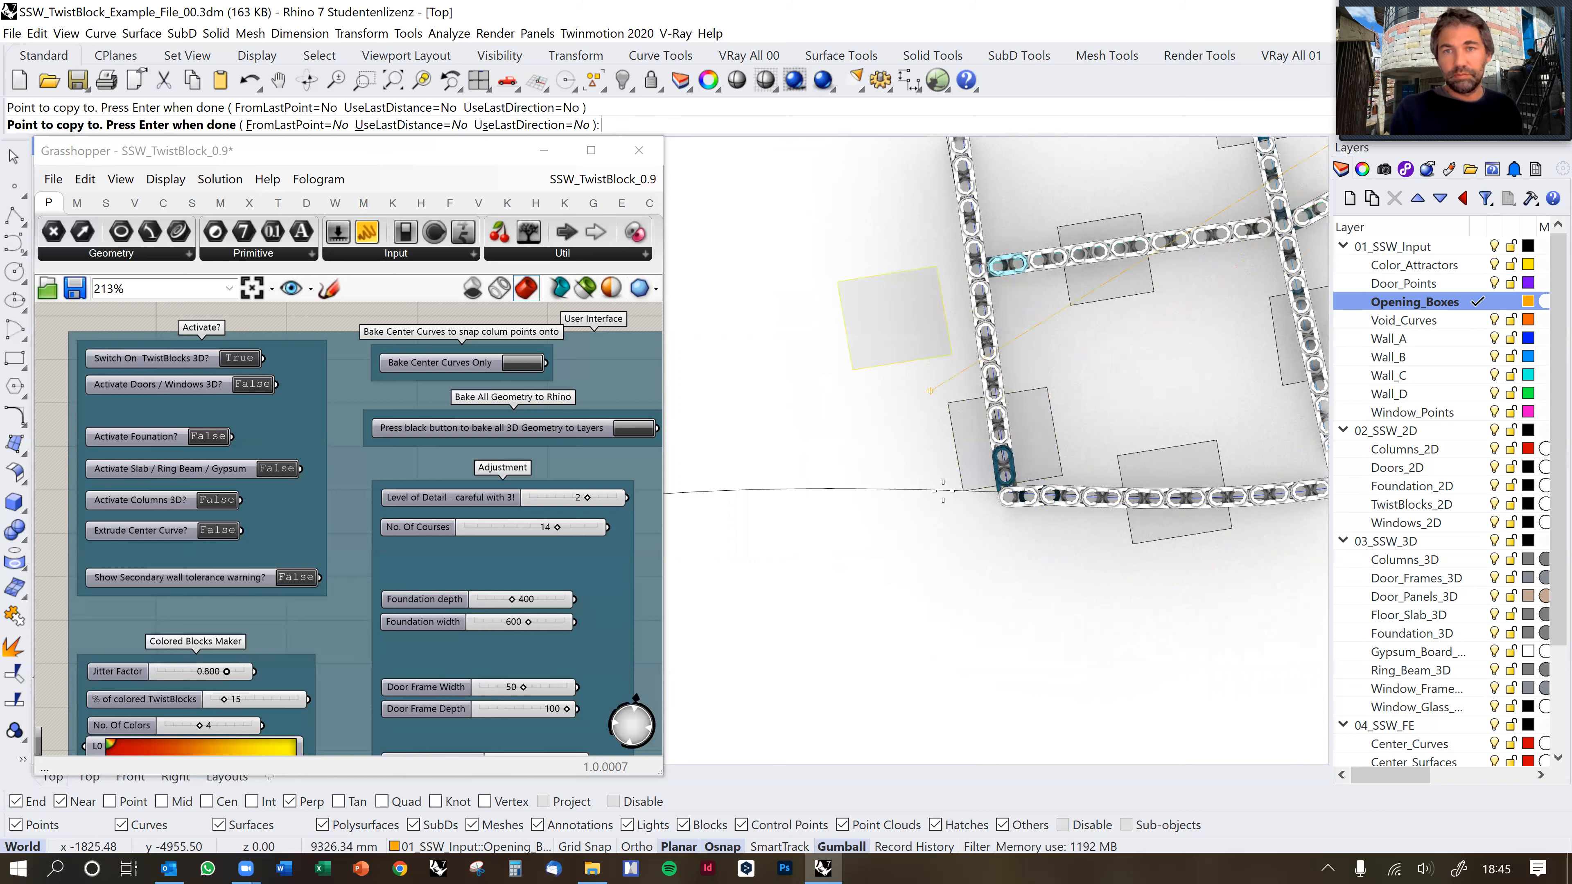
right_drag(943, 490, 951, 617)
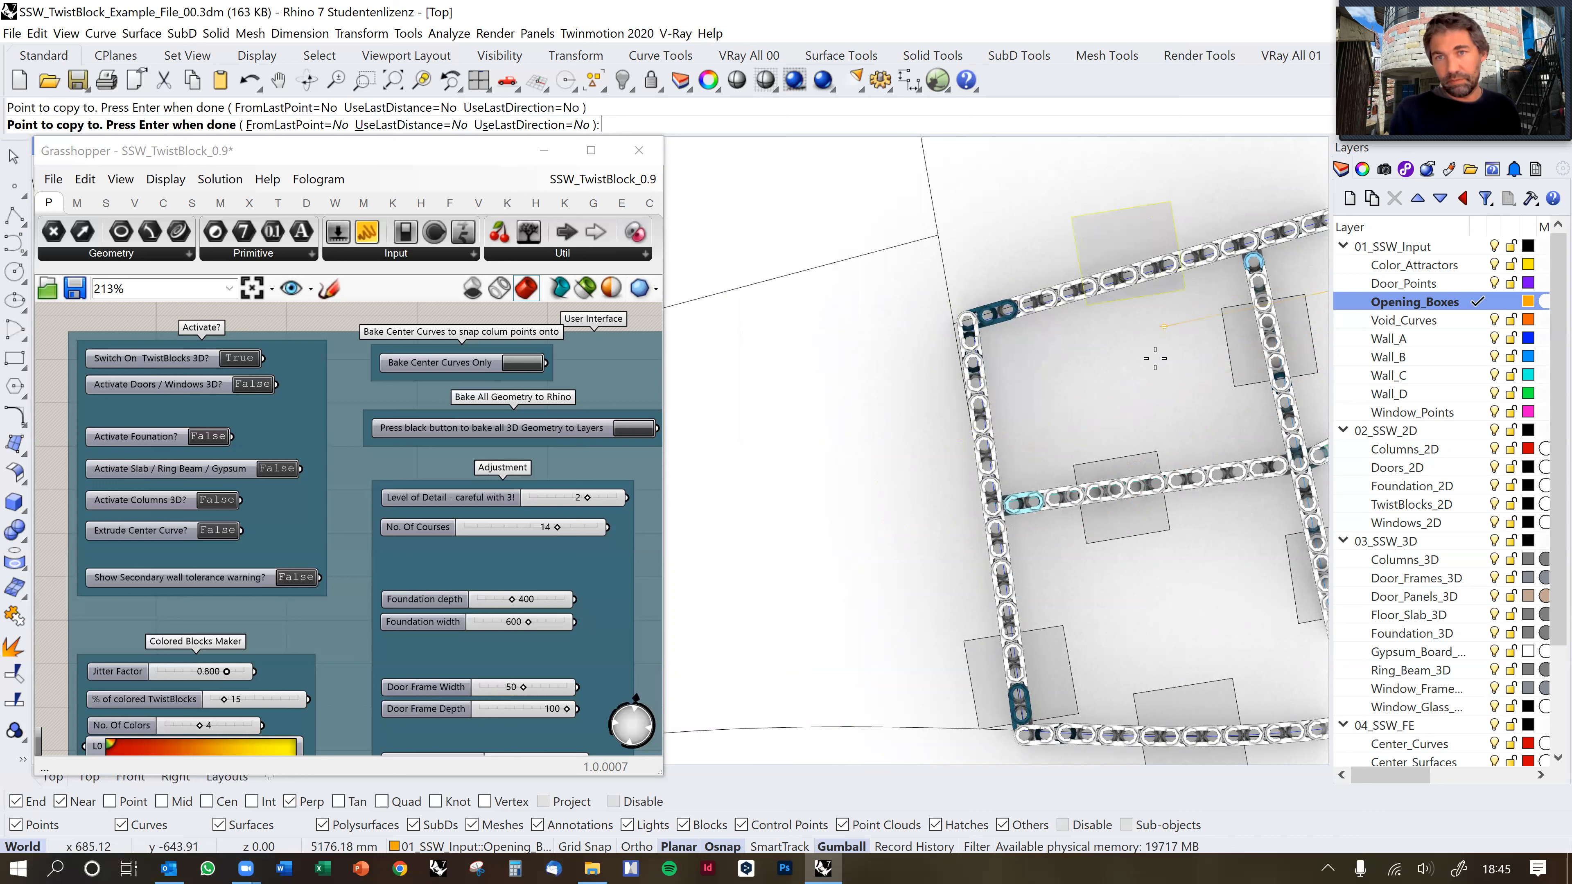
key(F8)
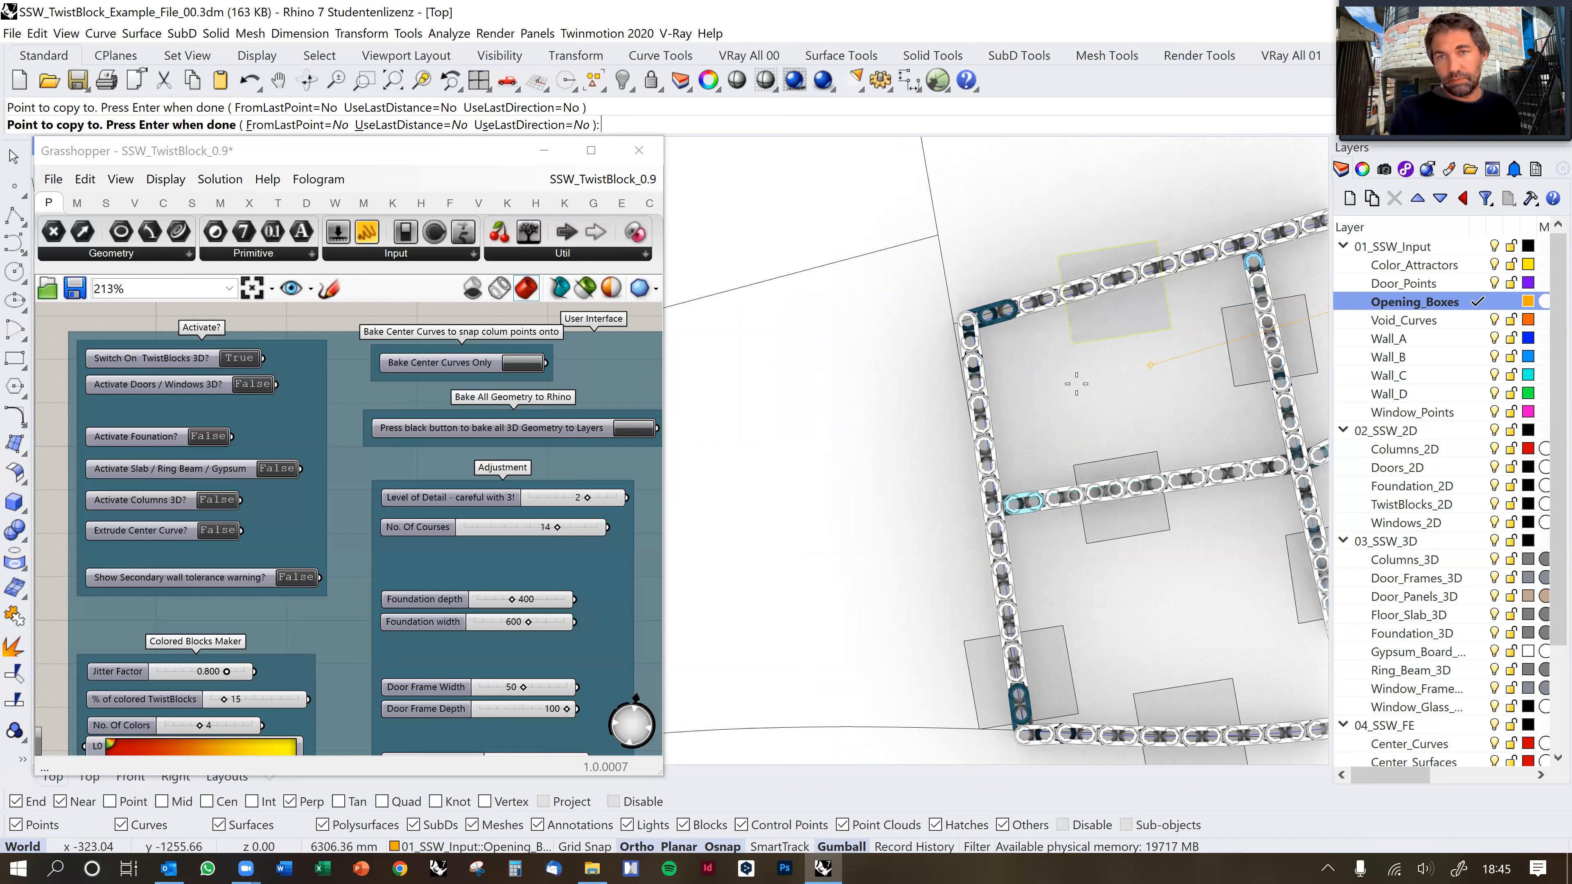
click(1076, 383)
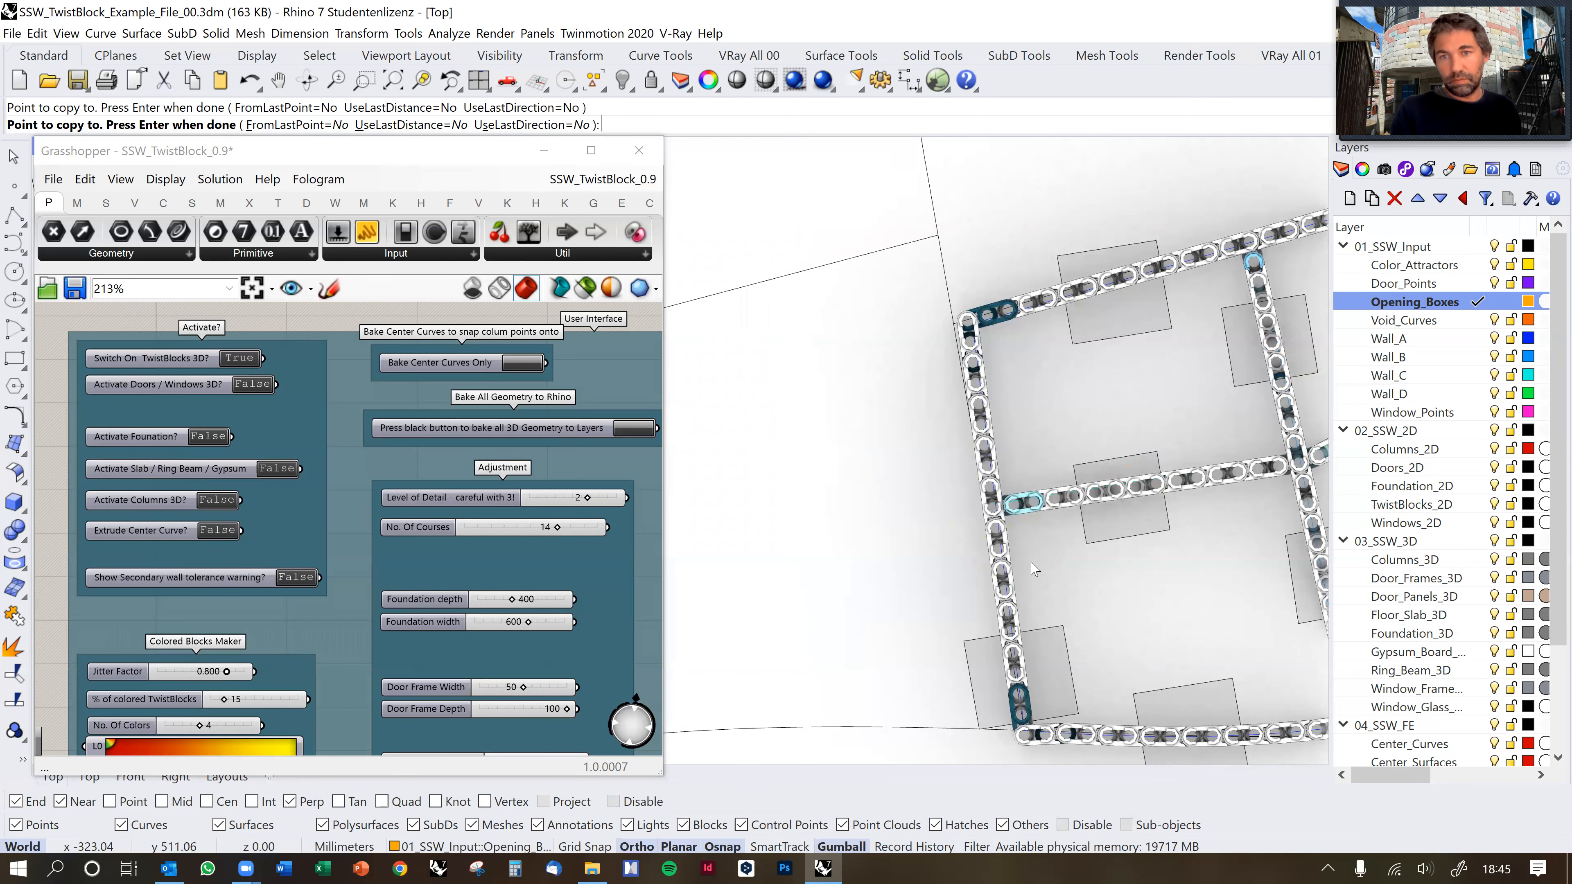
right_click(1070, 577)
Move the opening box at the lower-left corner up along the outer wall, away from the corner.
right_drag(1069, 619, 1015, 487)
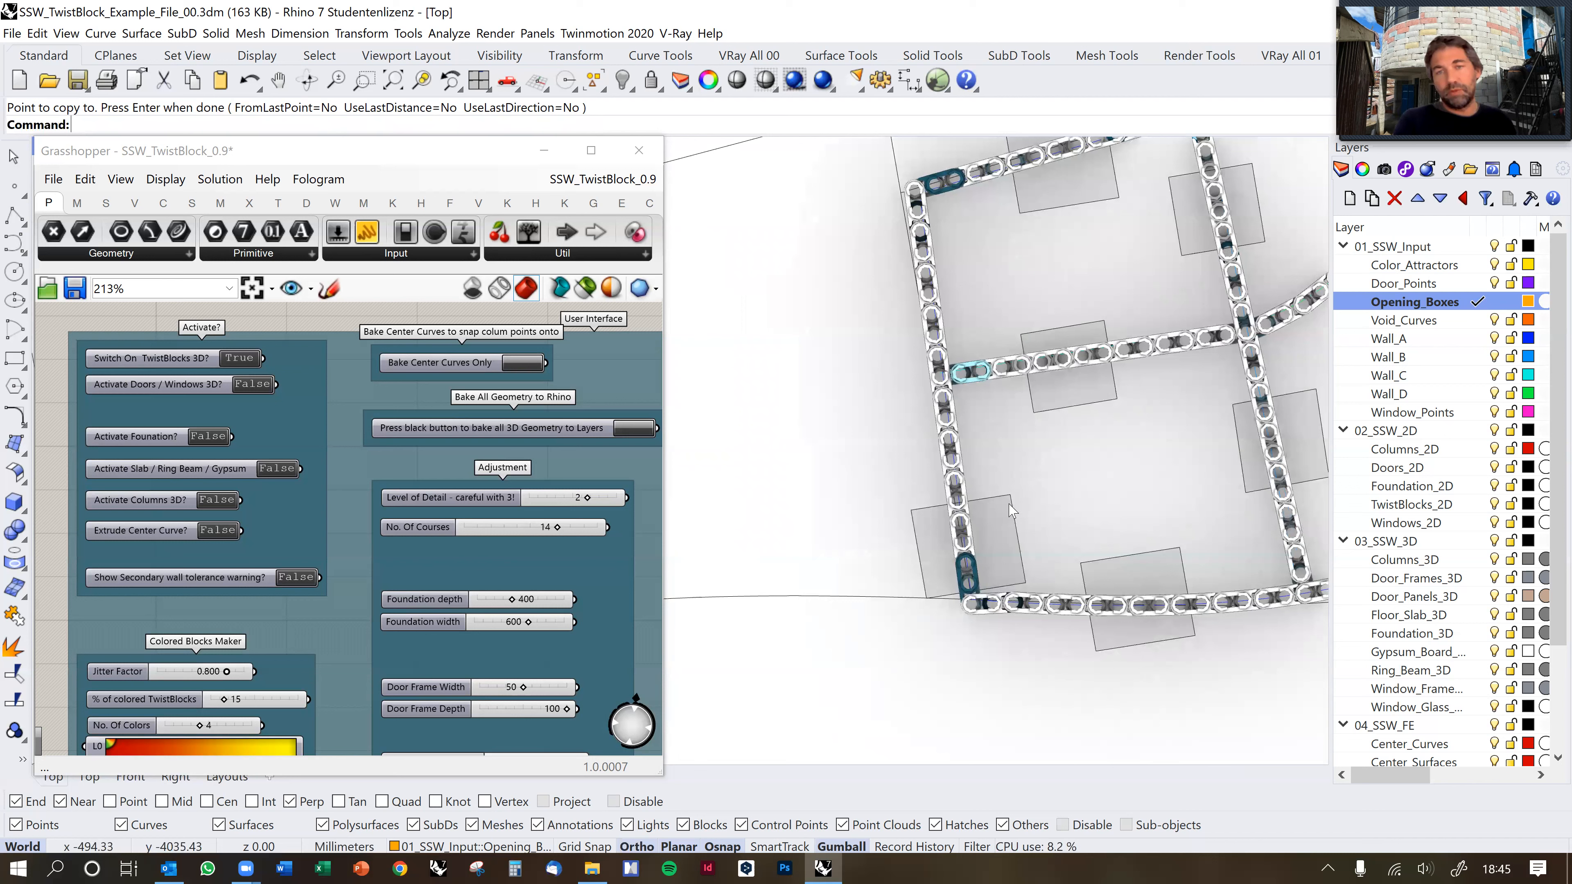
click(1022, 525)
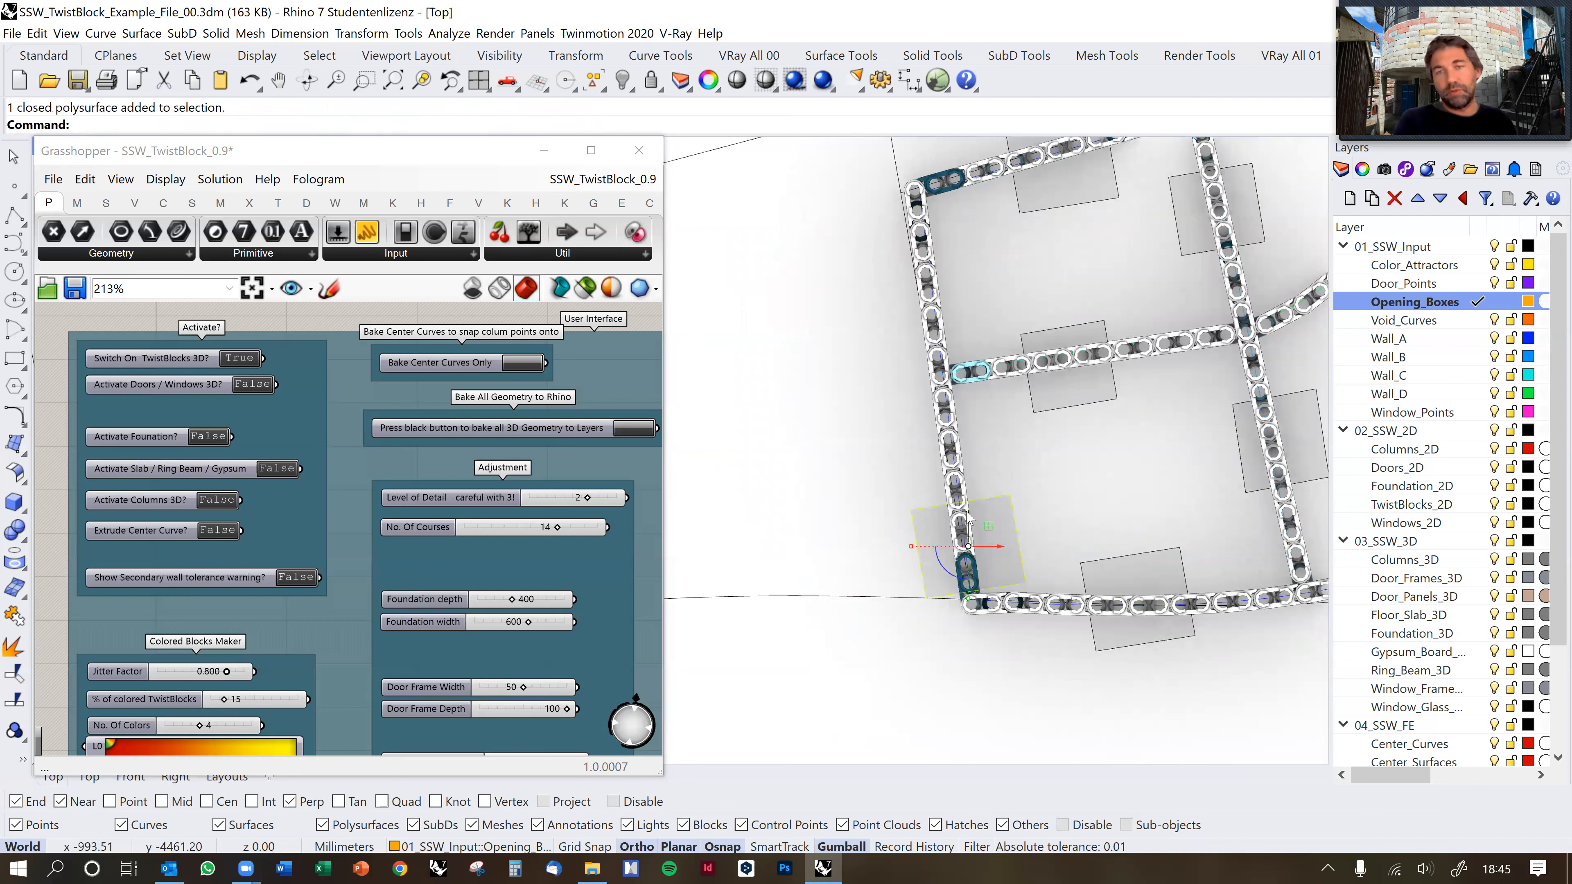
drag(967, 520, 1020, 497)
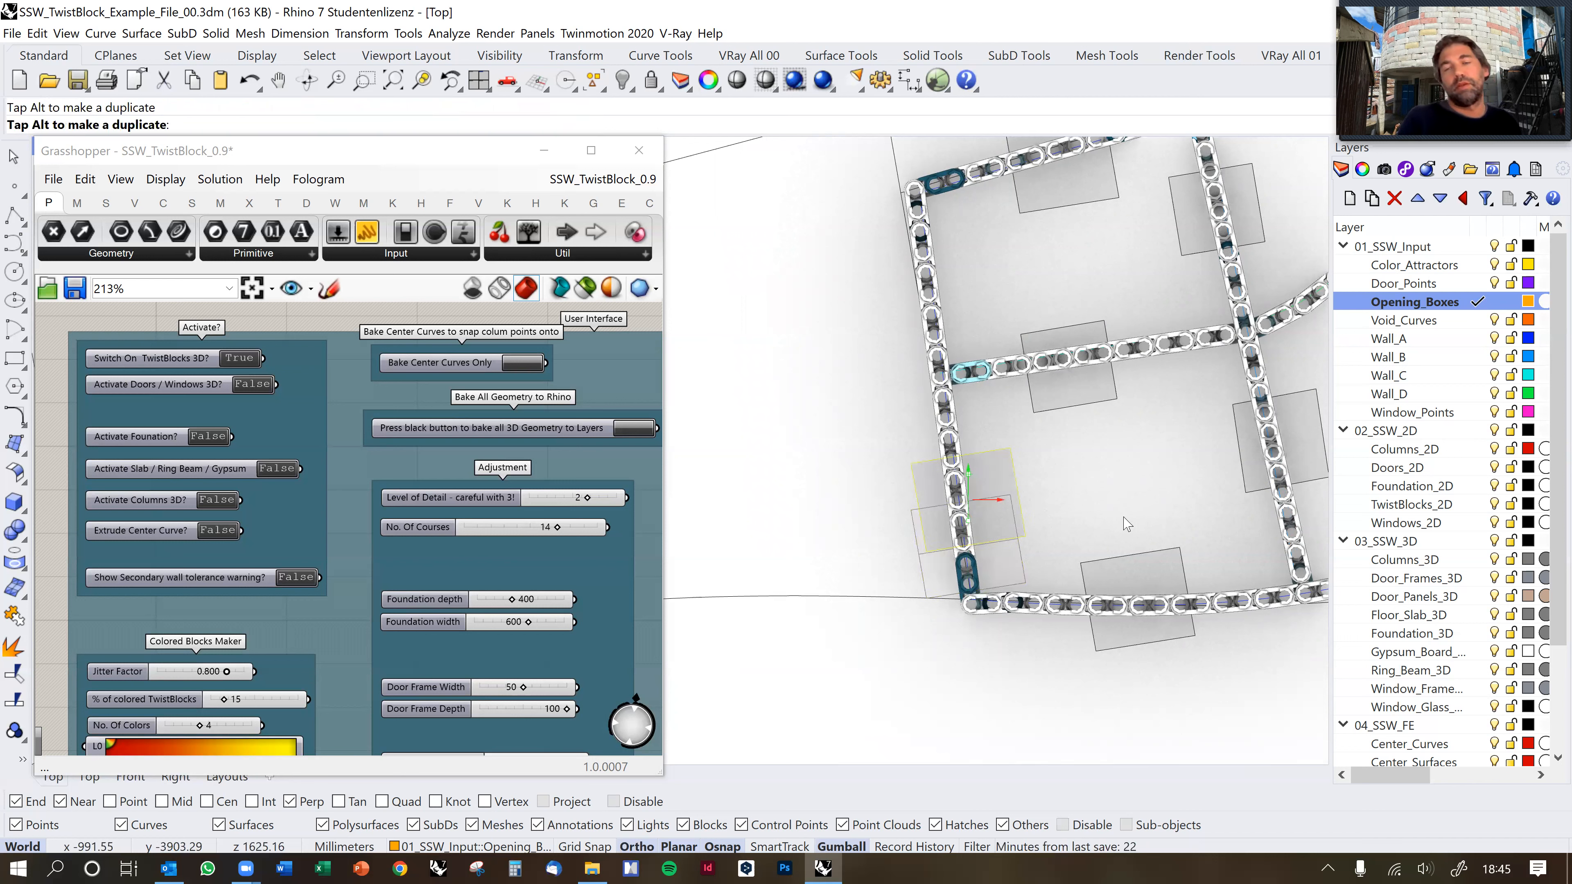
key(Escape)
In the Perspective view, make Door_Points the current layer and hide the Opening_Boxes layer.
text(v)
key(Return)
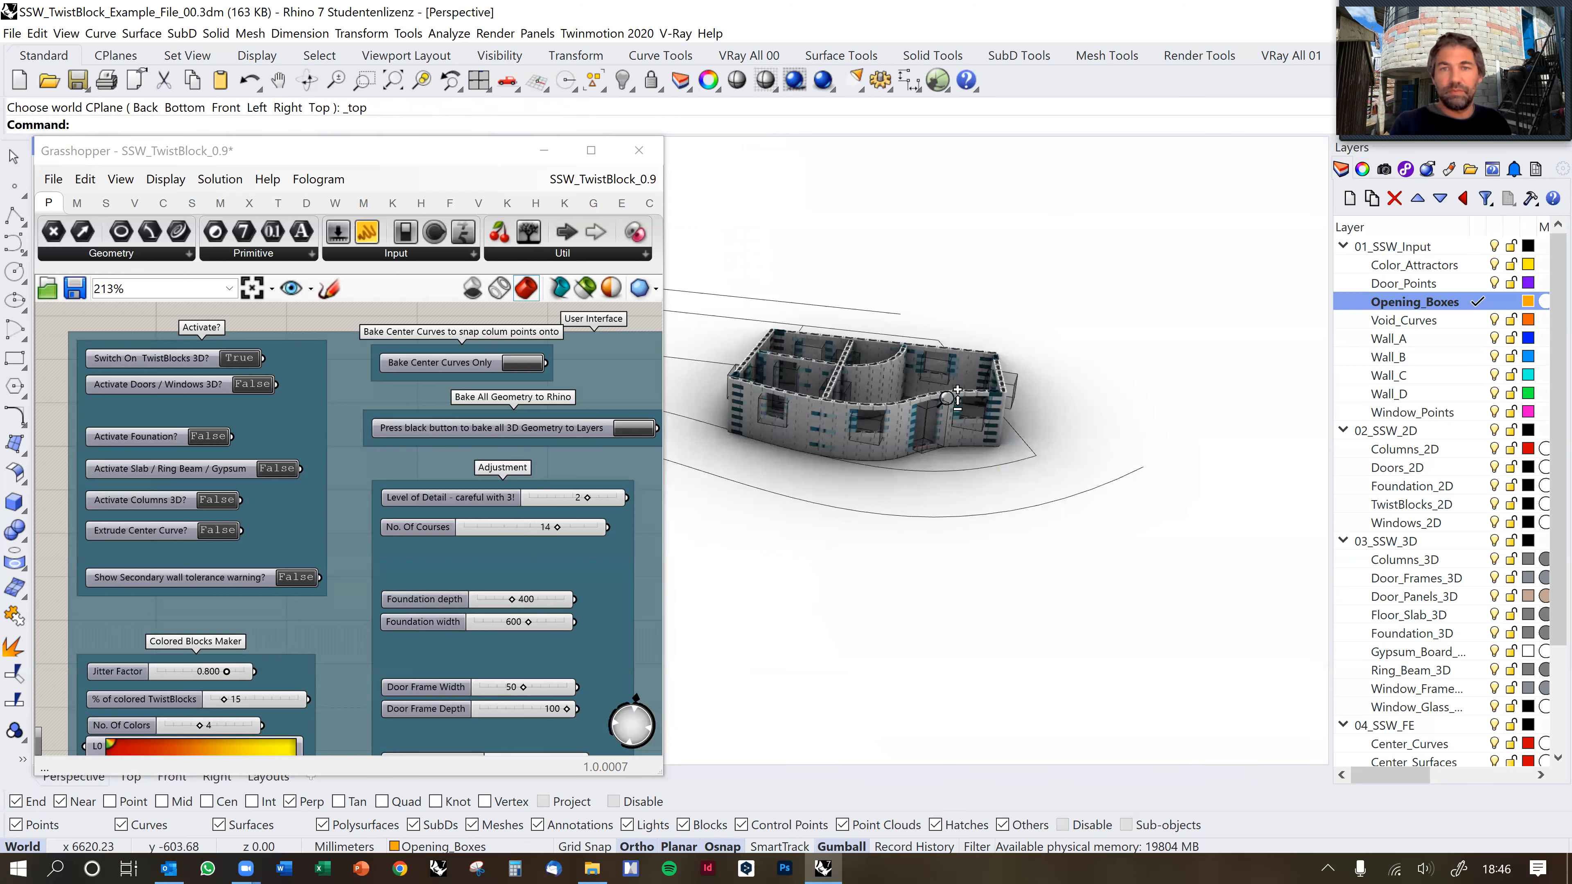
shift+right_drag(1002, 420, 1324, 396)
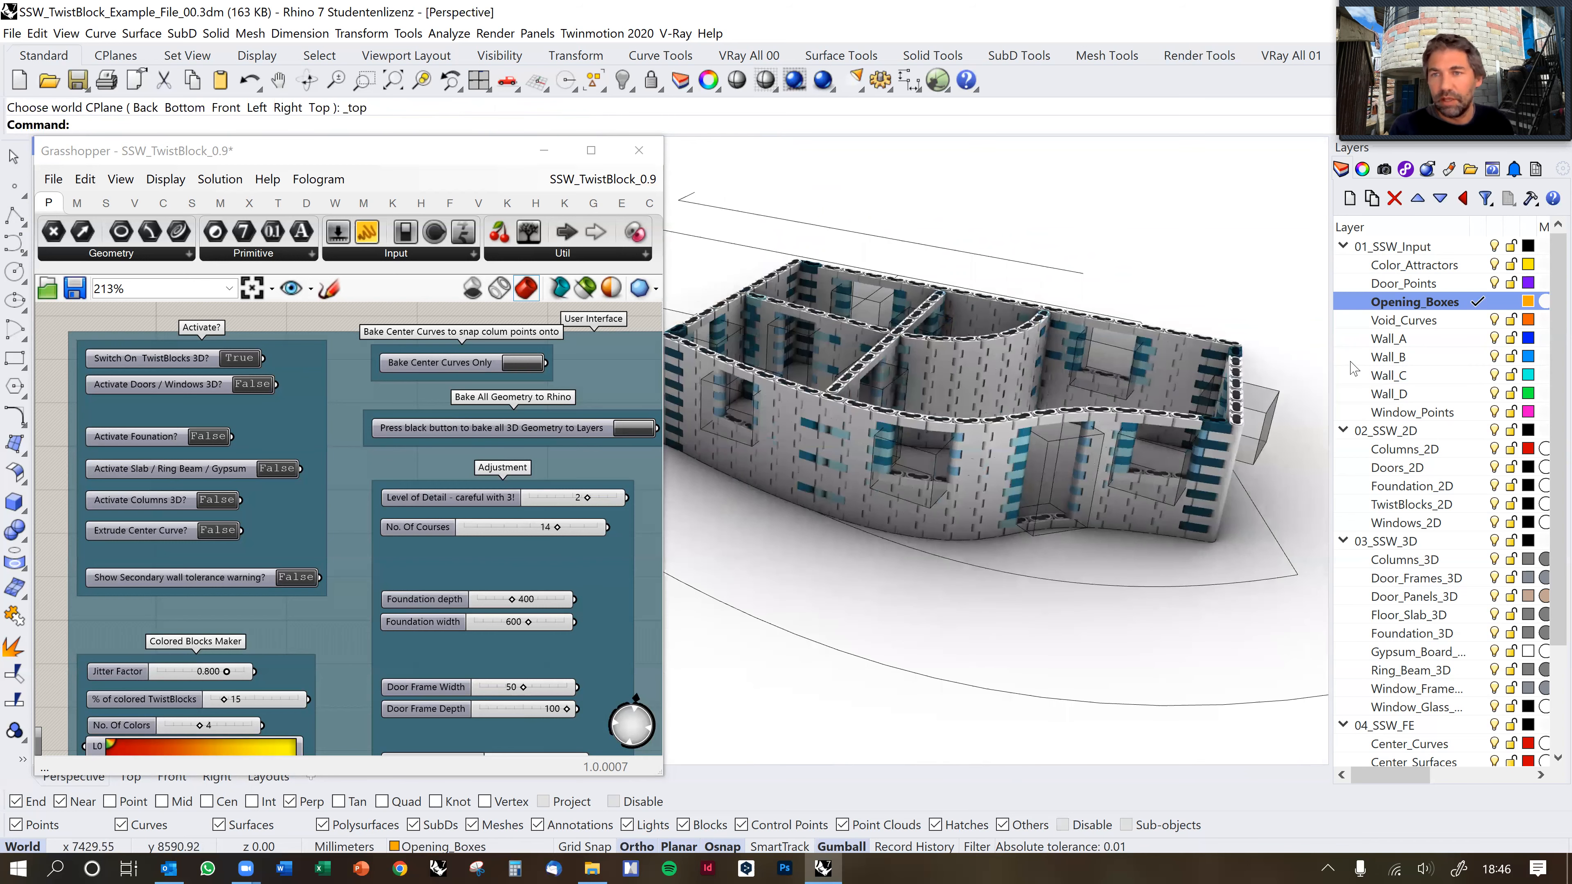
right_drag(1177, 423, 1099, 433)
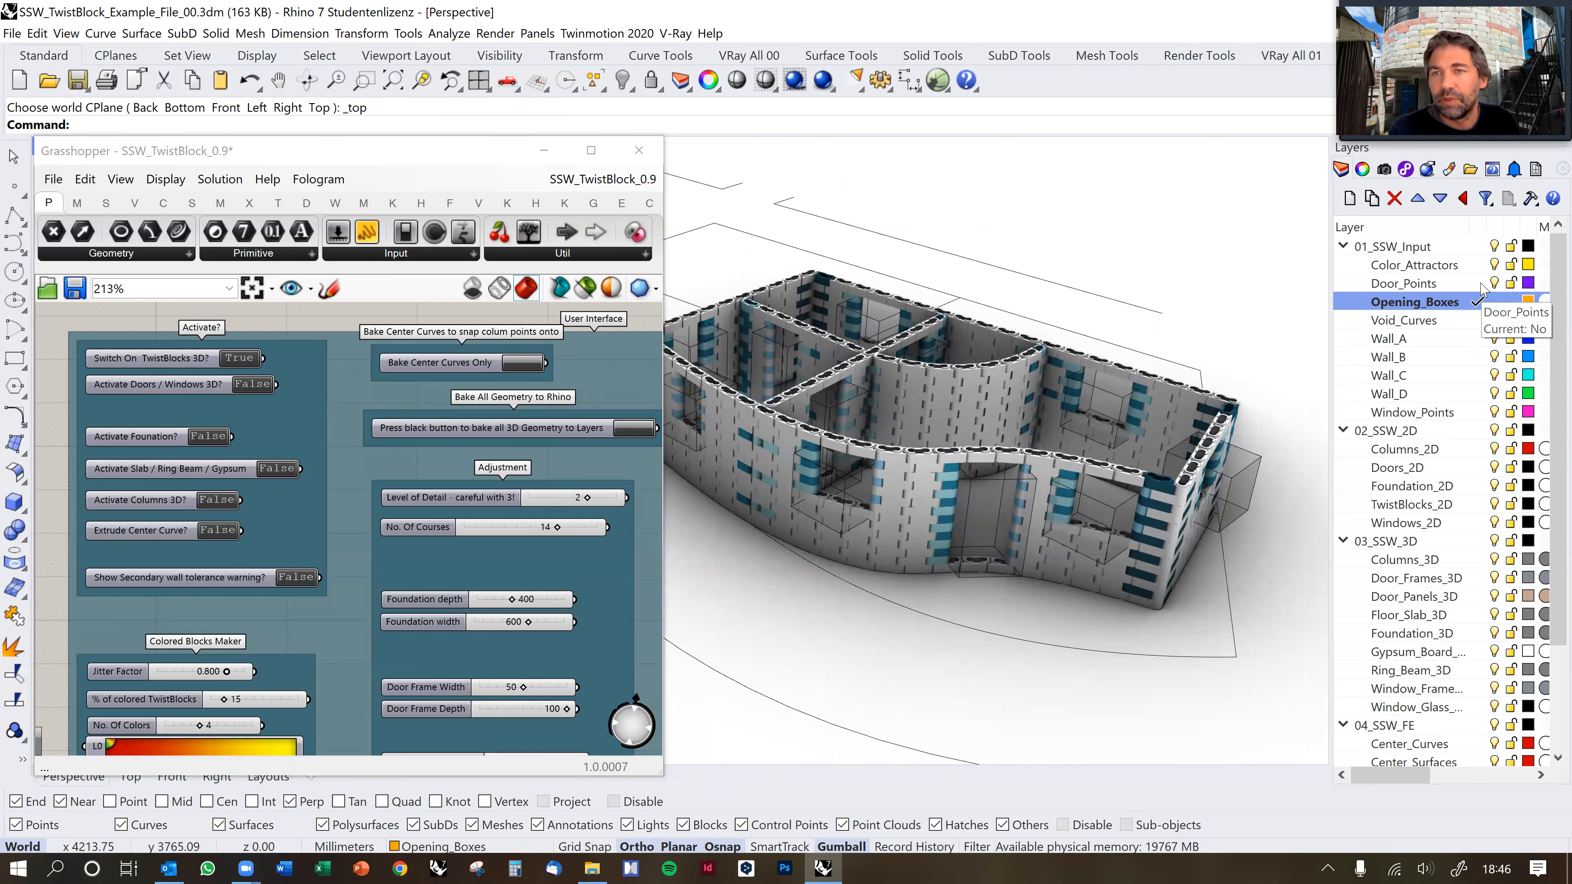
click(1479, 283)
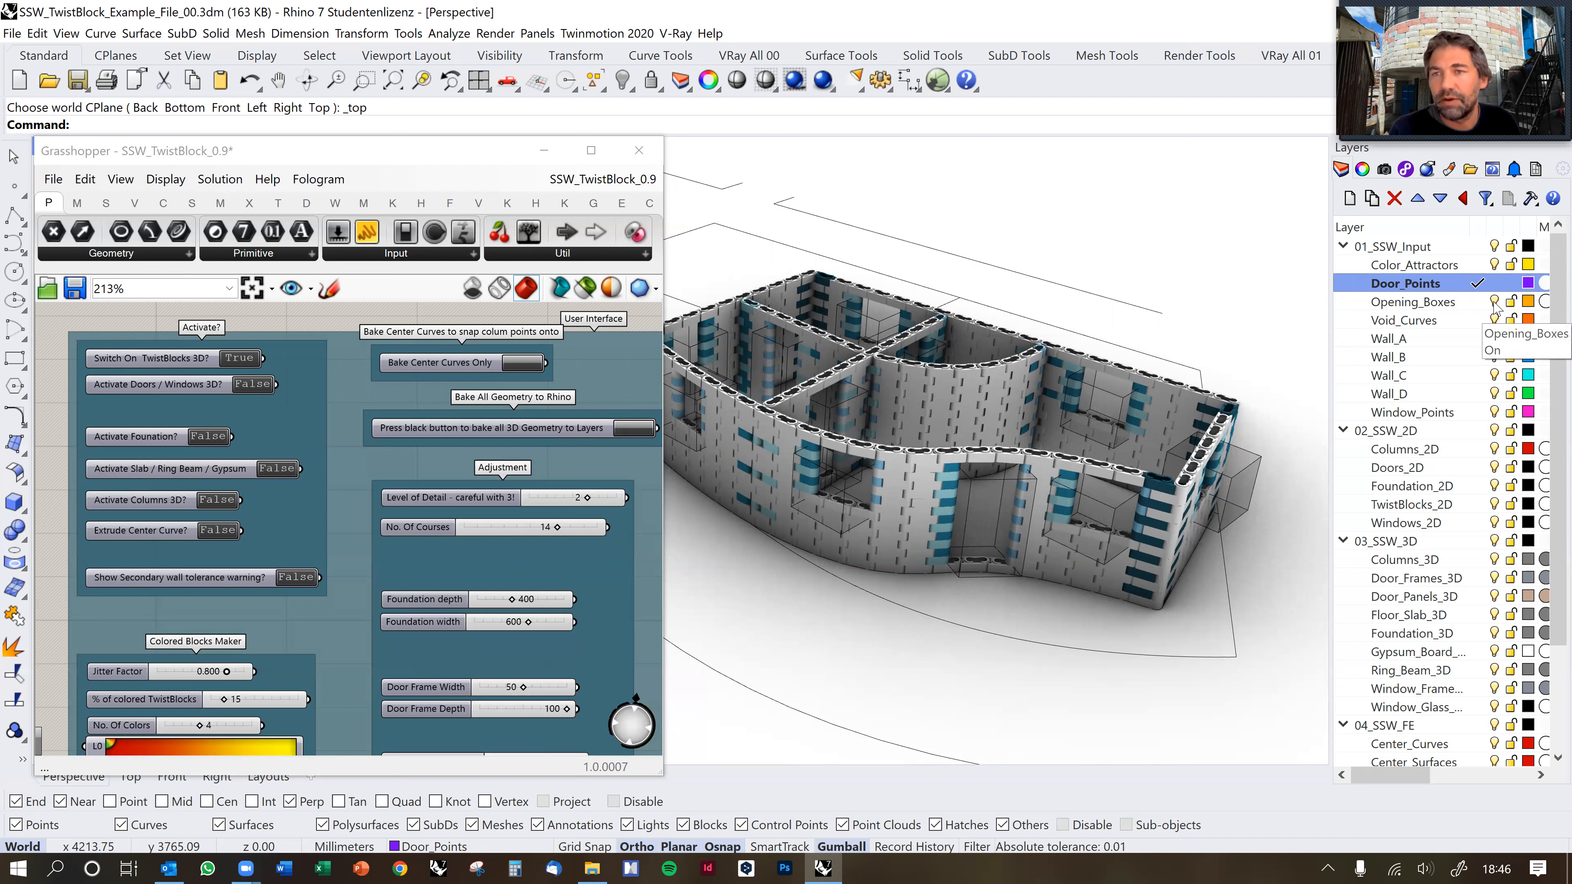
click(1495, 303)
scroll(1028, 538, up, 4)
scroll(1053, 520, up, 3)
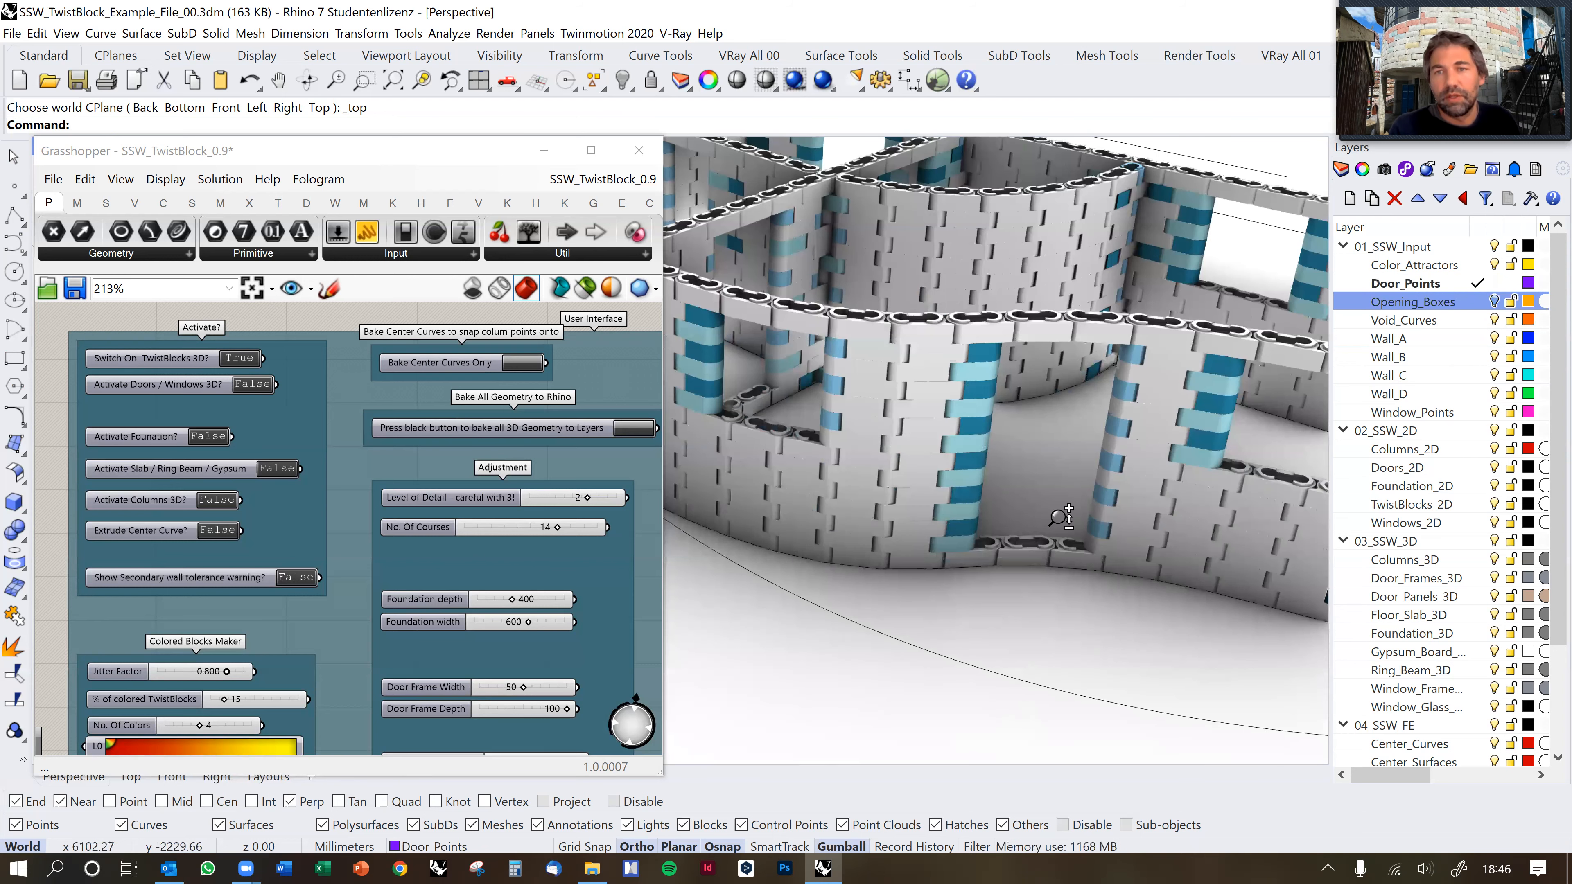
scroll(1059, 517, down, 5)
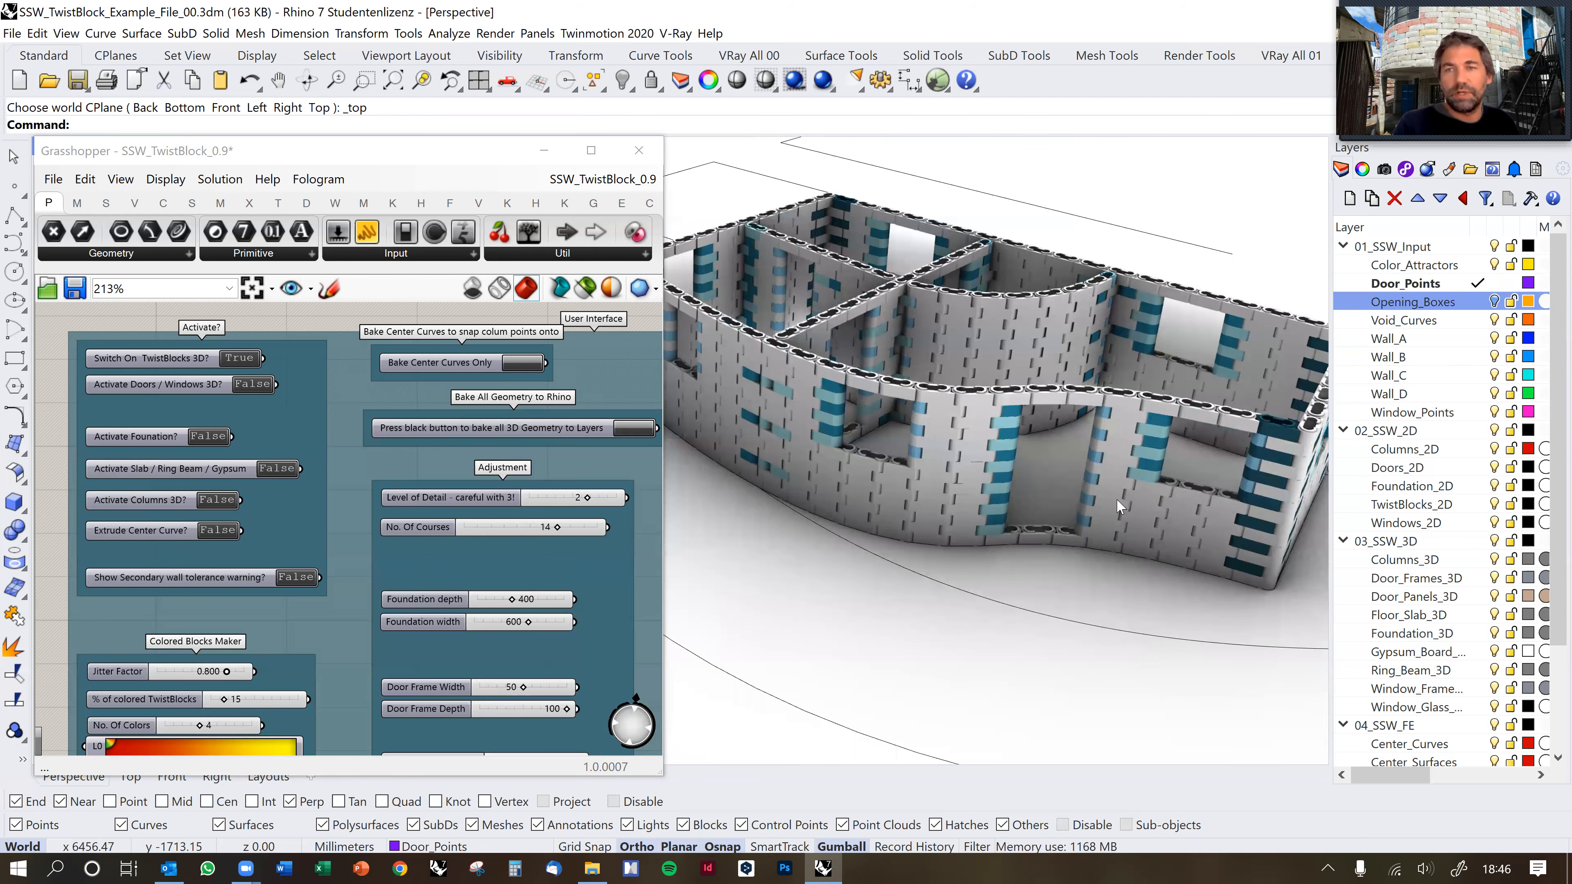
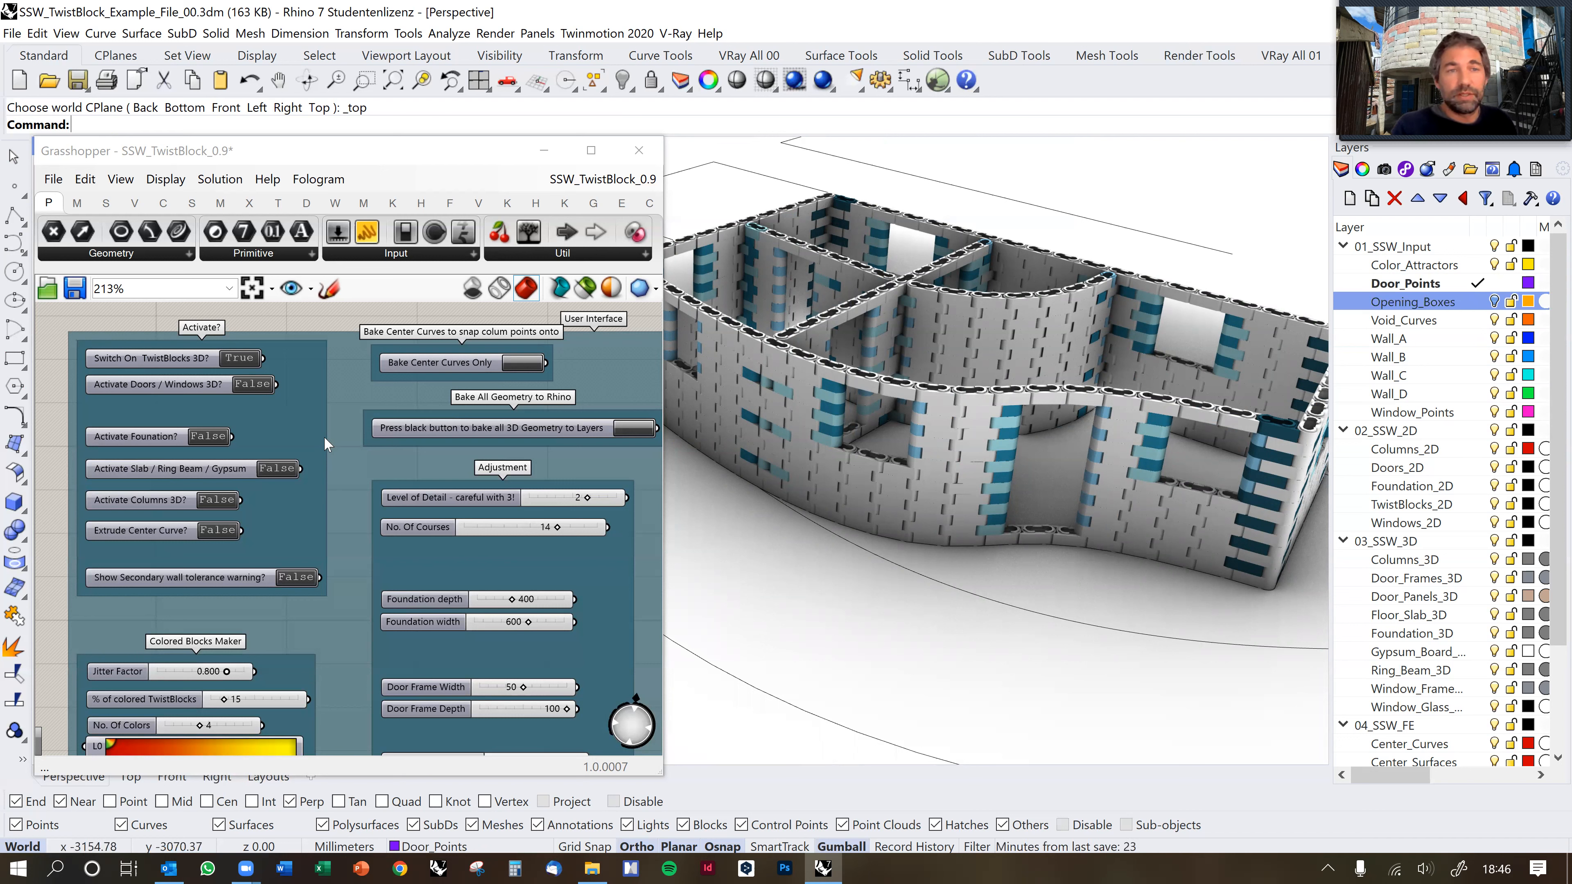
Place four door points, one at the outer doorway and one beside each of the three interior doorways.
right_click(12, 194)
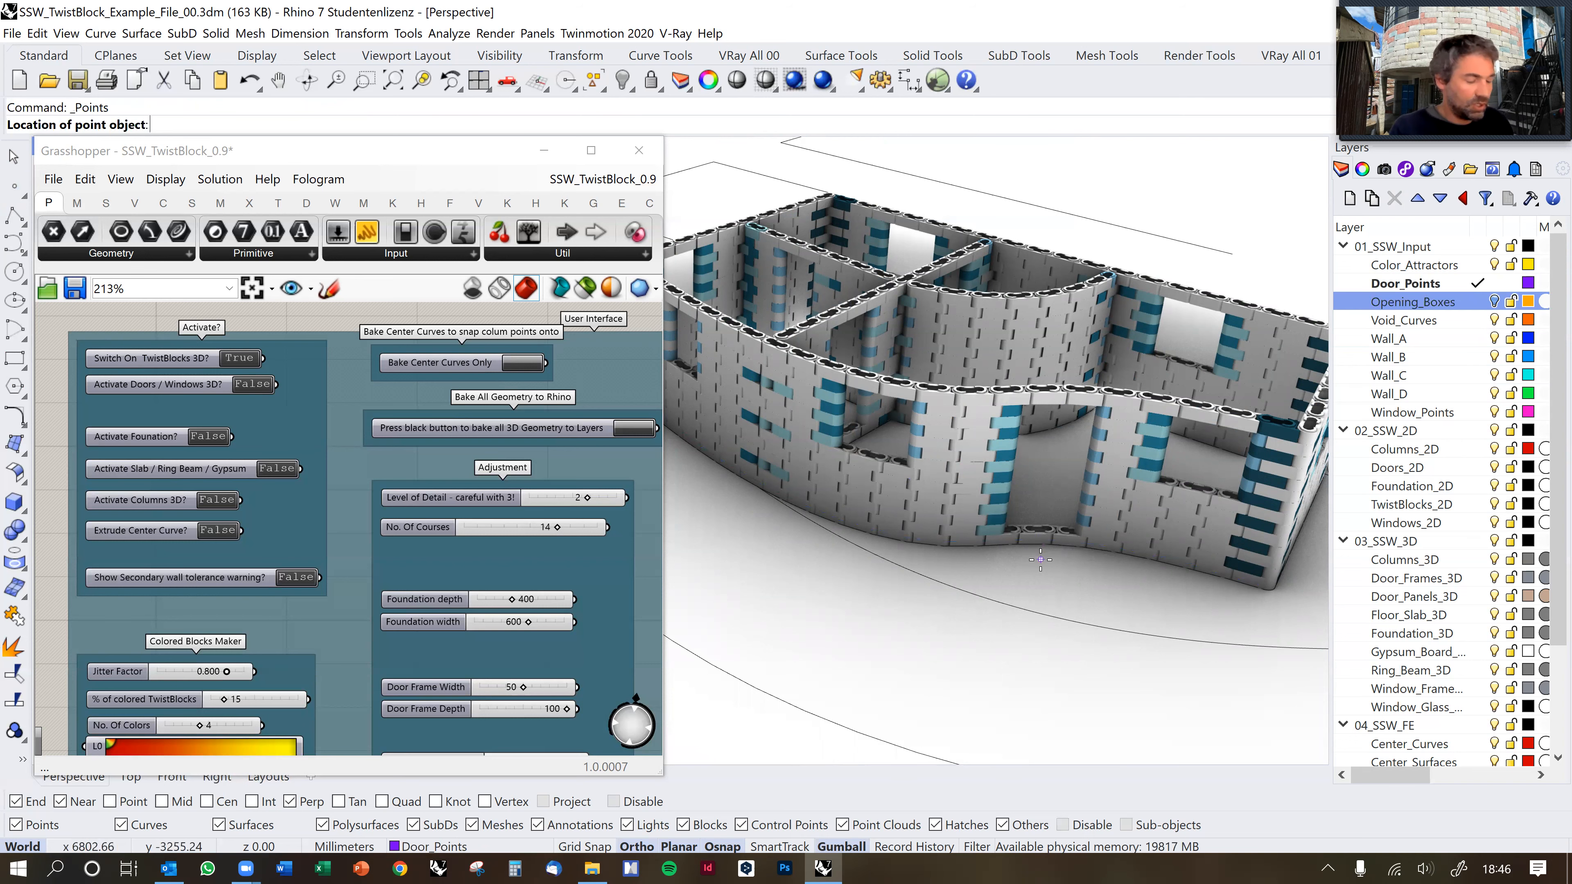
key(ctrl+F1)
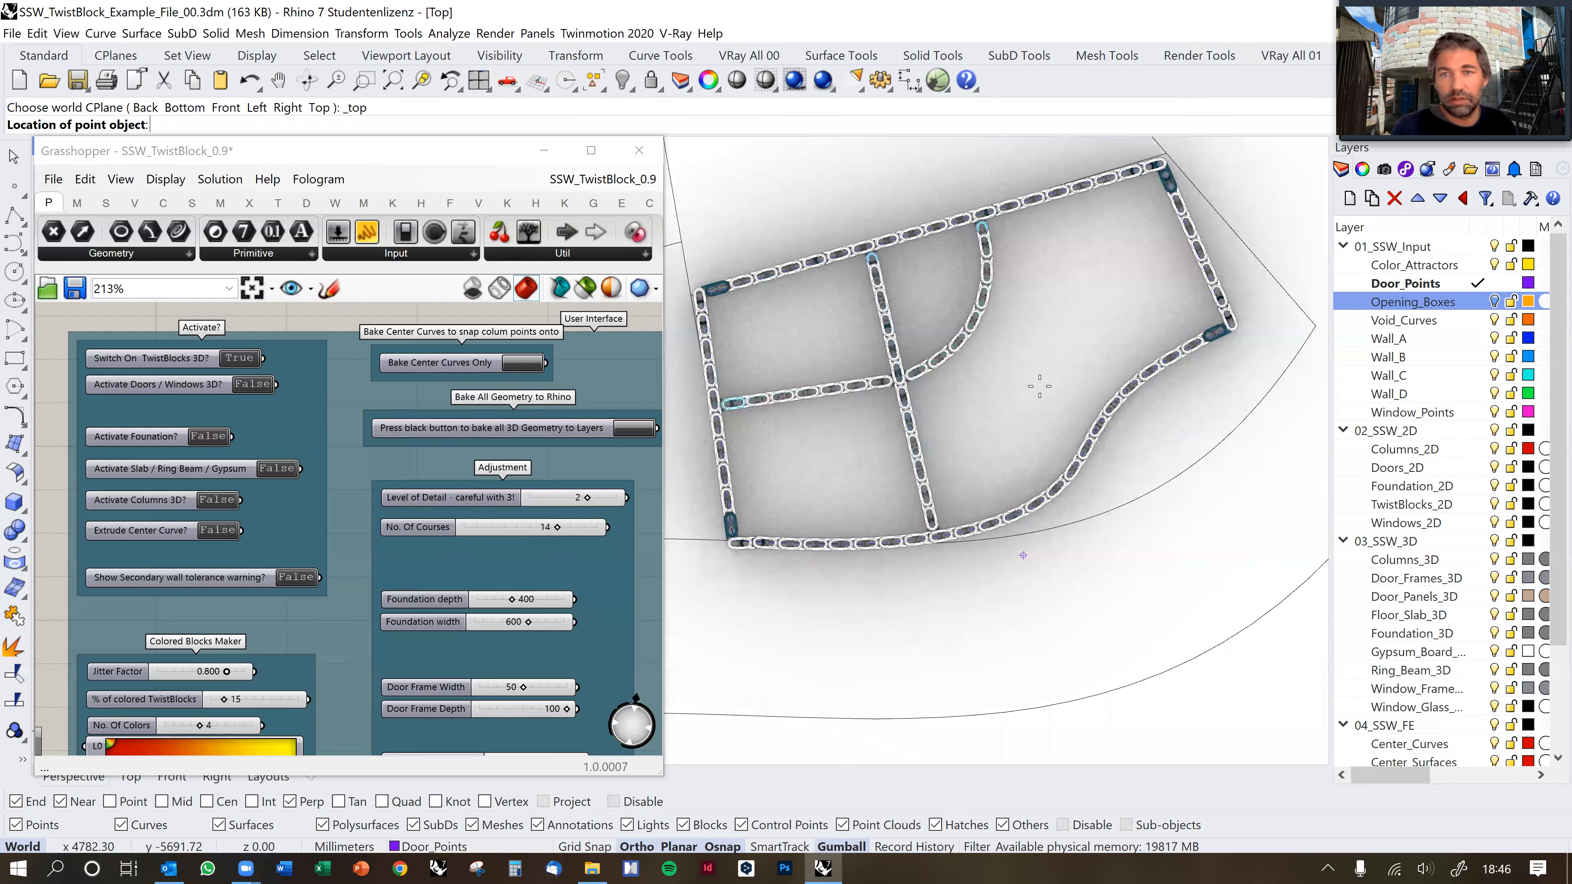
ctrl+shift+right_drag(1042, 386, 1000, 667)
scroll(1054, 515, up, 4)
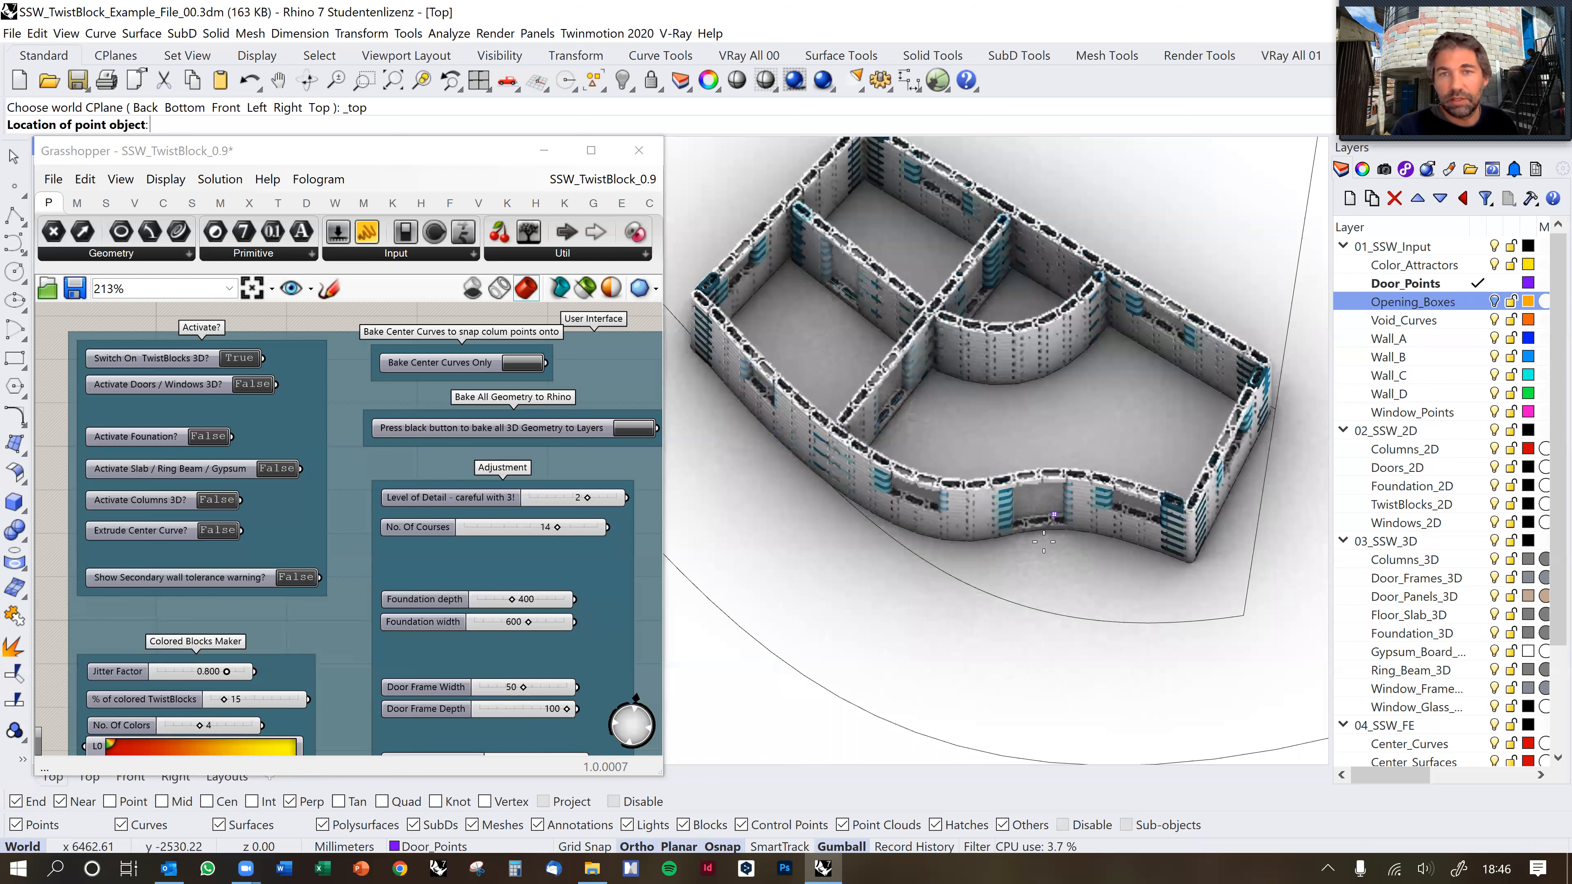
click(1052, 479)
click(1052, 479)
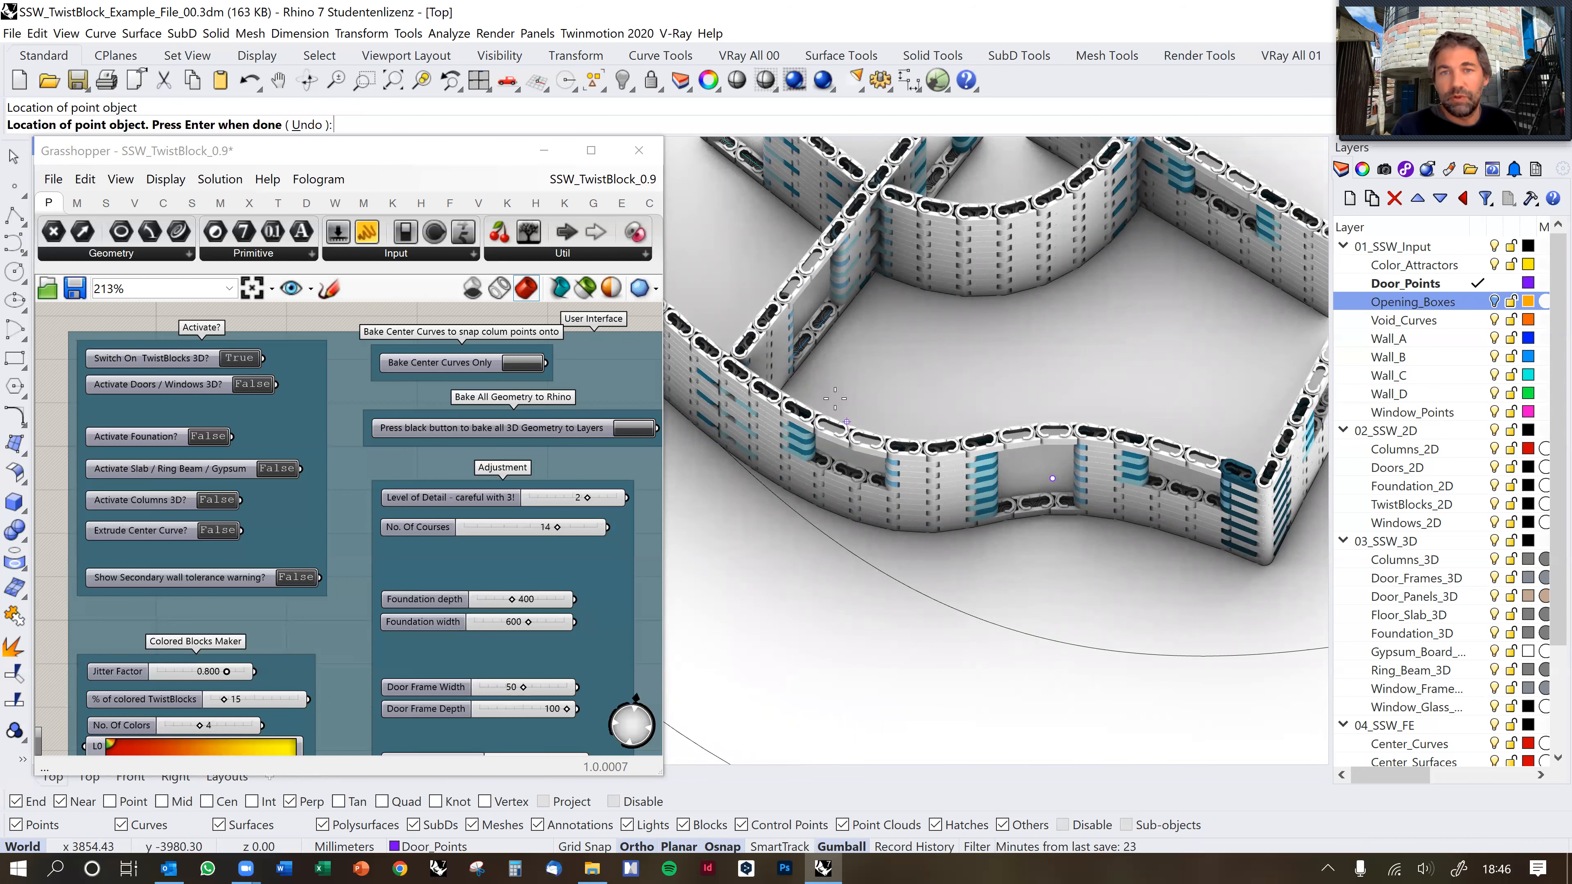
click(830, 347)
right_drag(927, 370, 1060, 513)
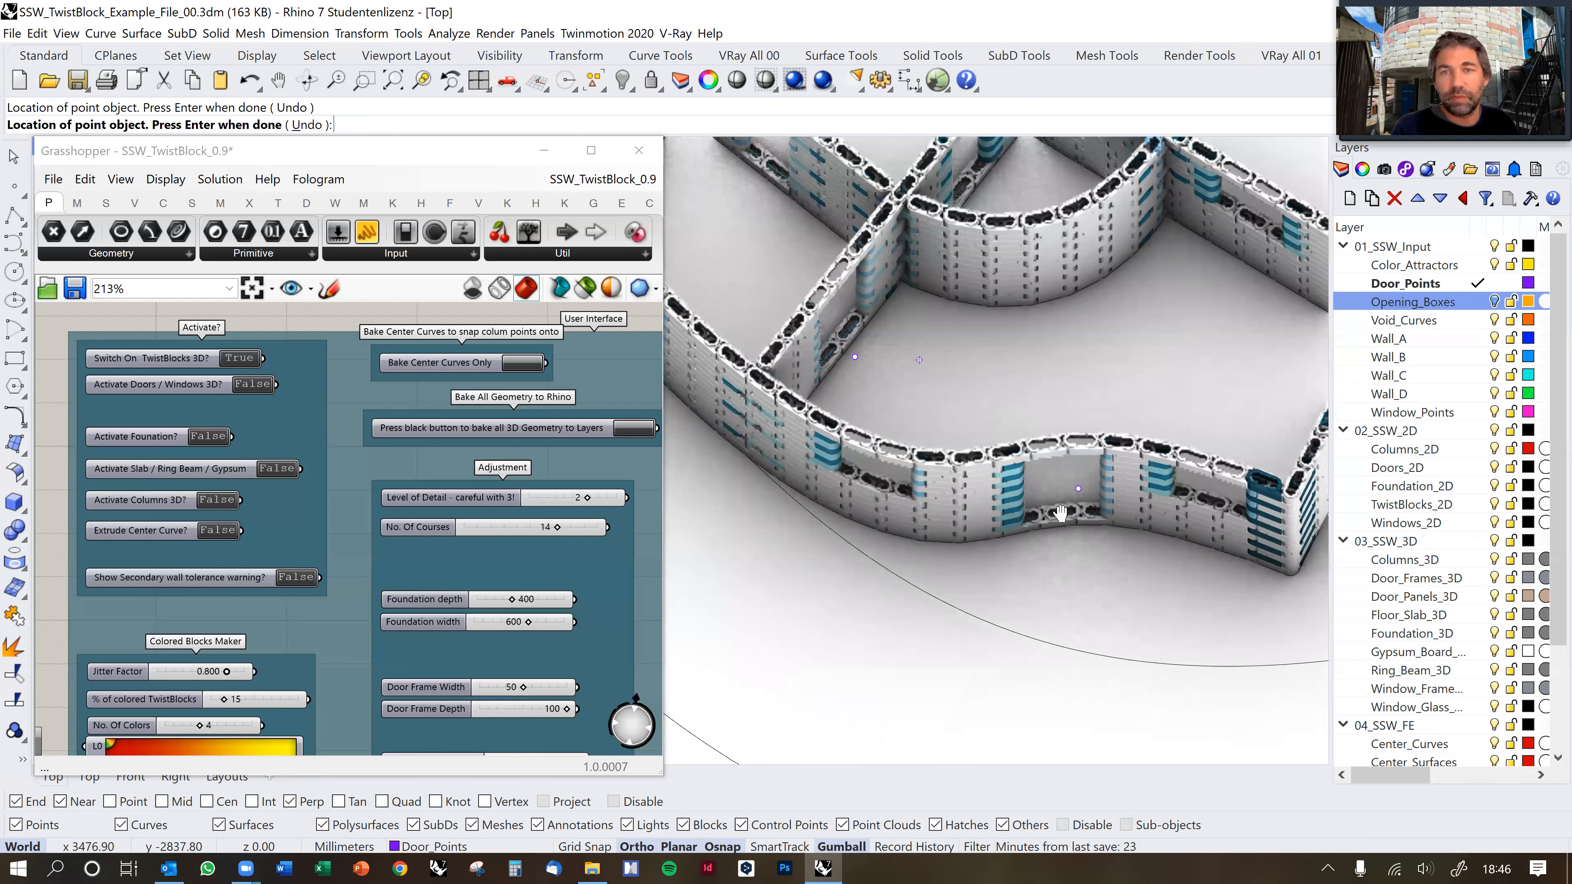
click(882, 320)
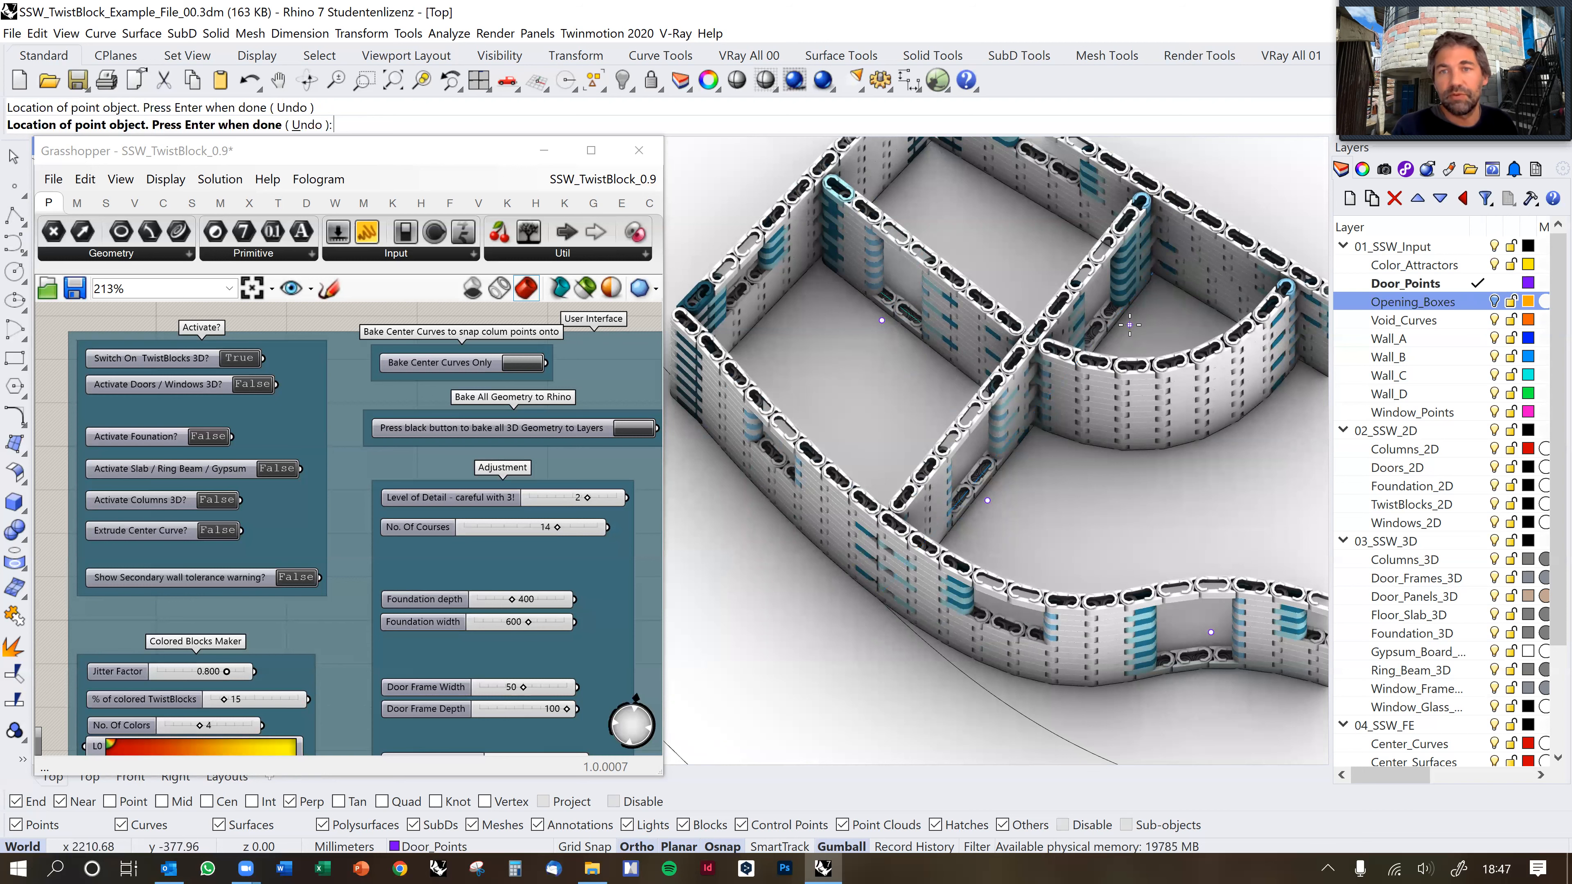
mouse_move(1068, 550)
right_down()
mouse_move(979, 563)
mouse_move(1009, 542)
mouse_move(1086, 561)
mouse_move(1081, 525)
right_up()
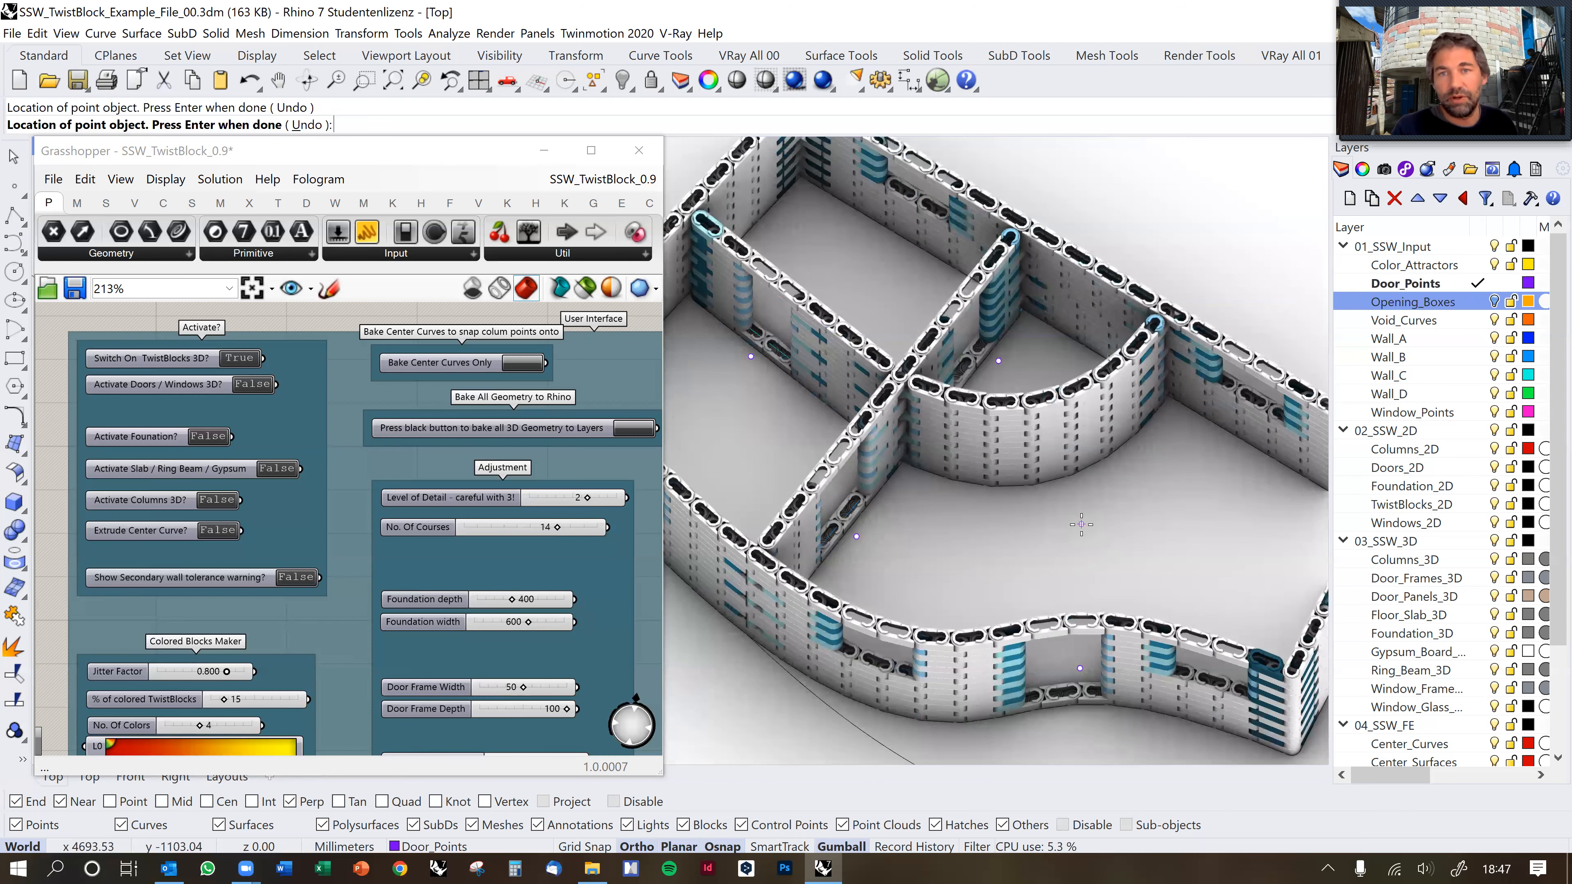
key(Return)
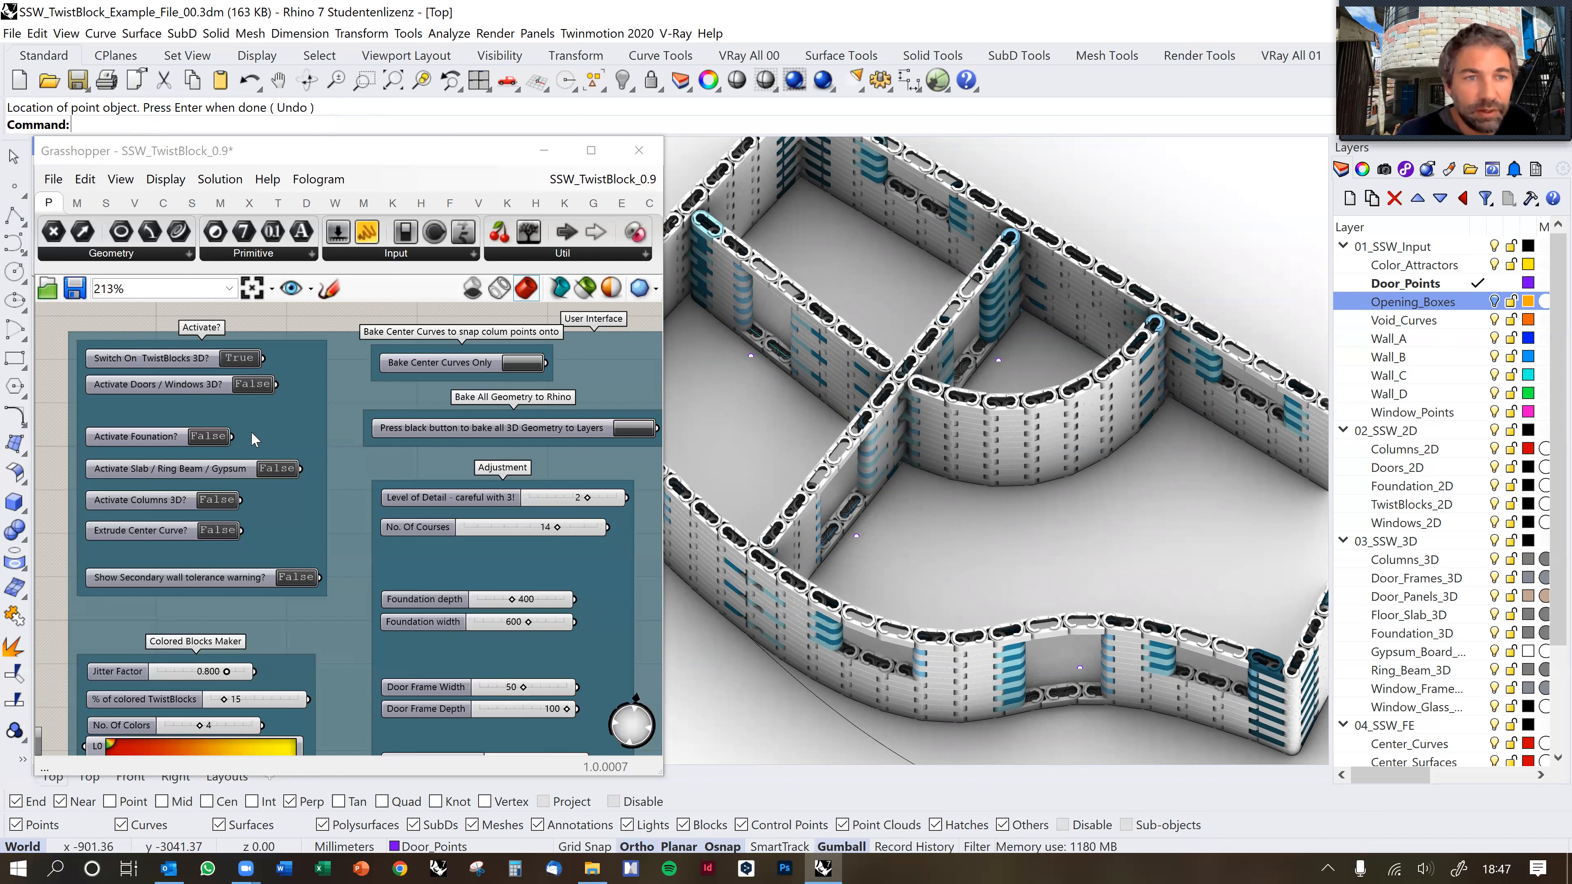
Set the Activate Doors / Windows 3D toggle to True to generate the doors at the placed points.
click(194, 385)
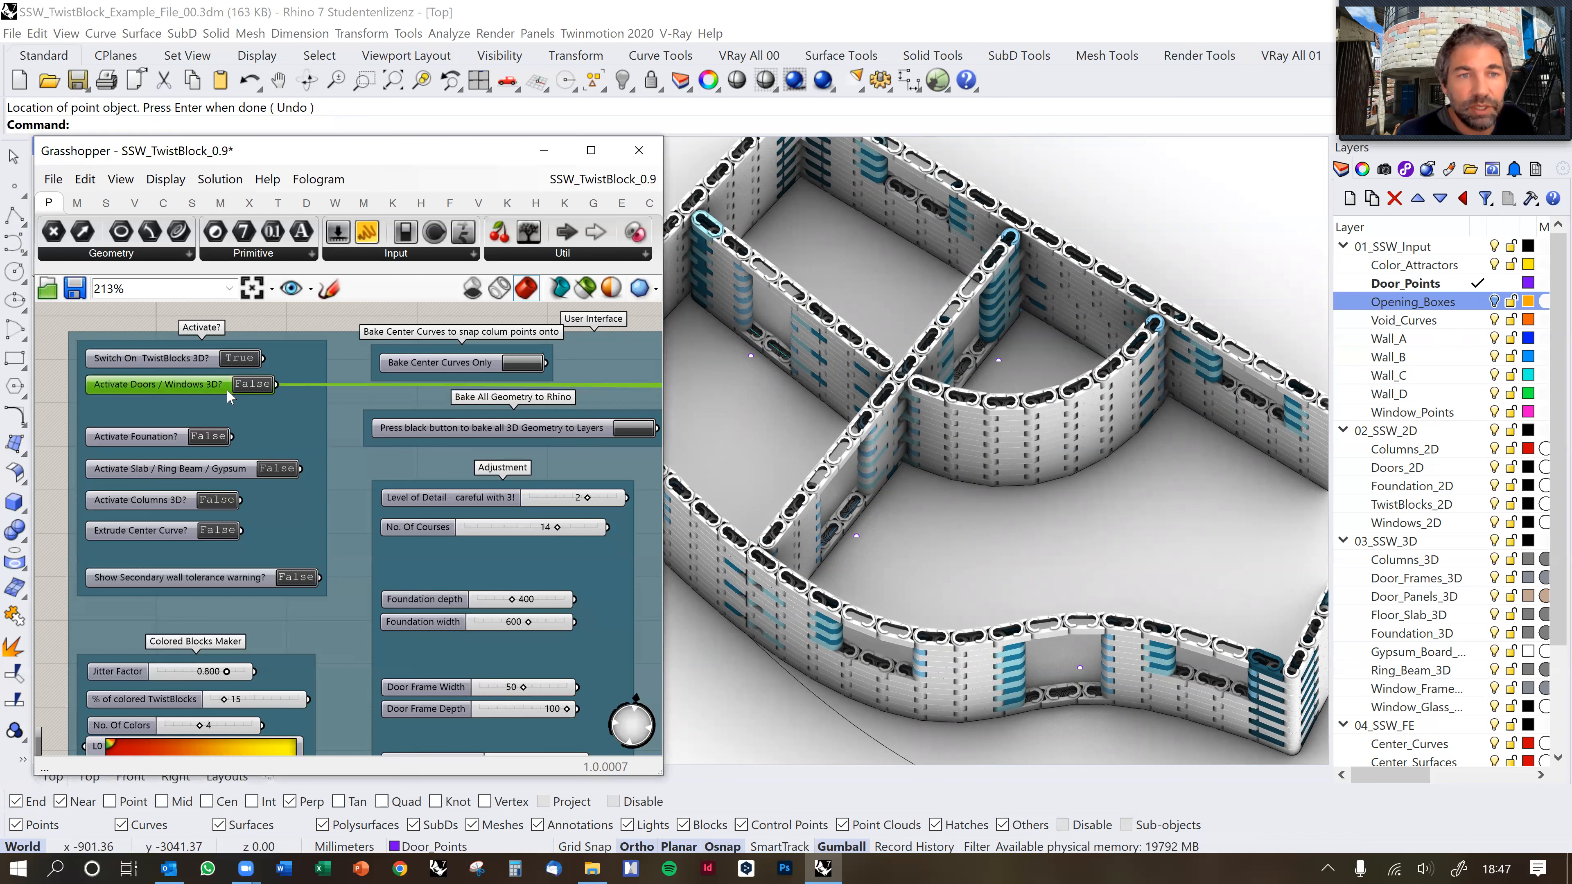
double_click(254, 385)
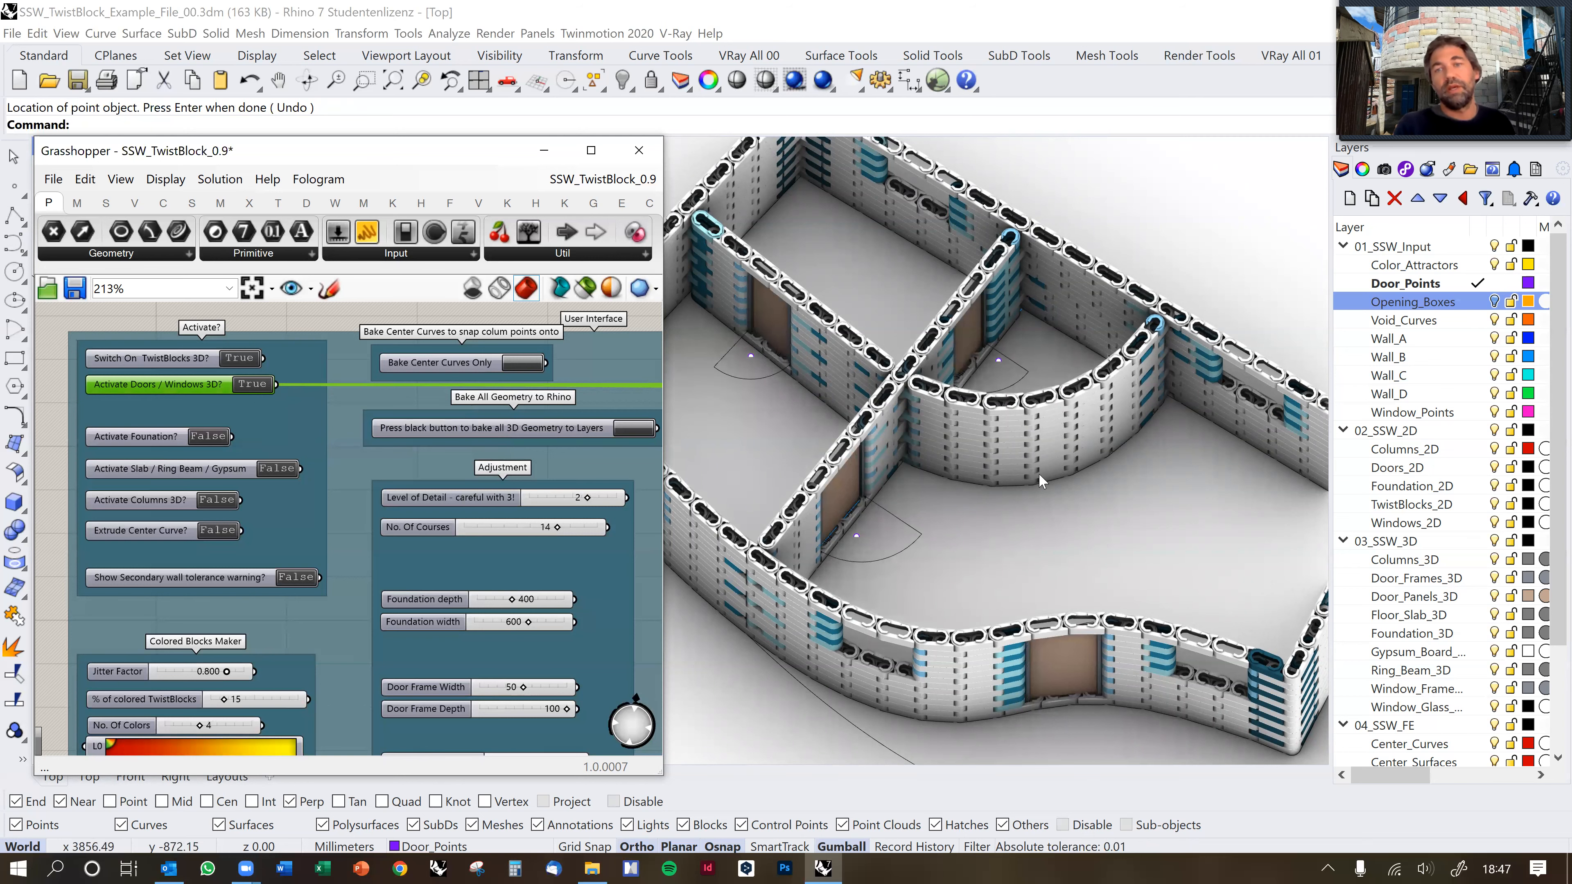
right_drag(1019, 454, 1025, 443)
right_drag(1030, 550, 958, 522)
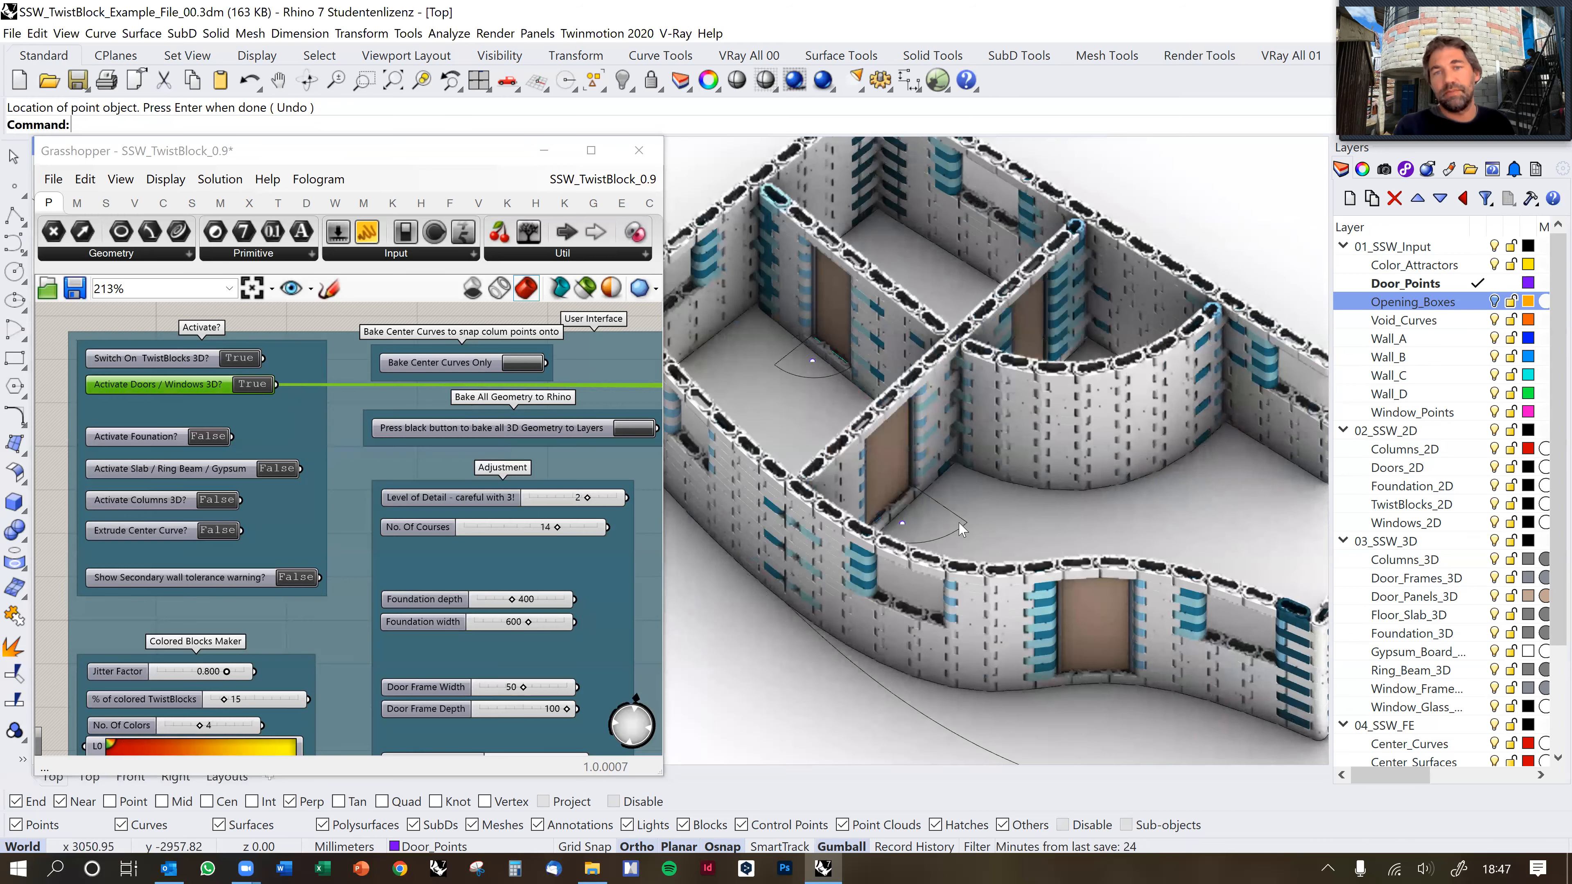
scroll(967, 534, down, 2)
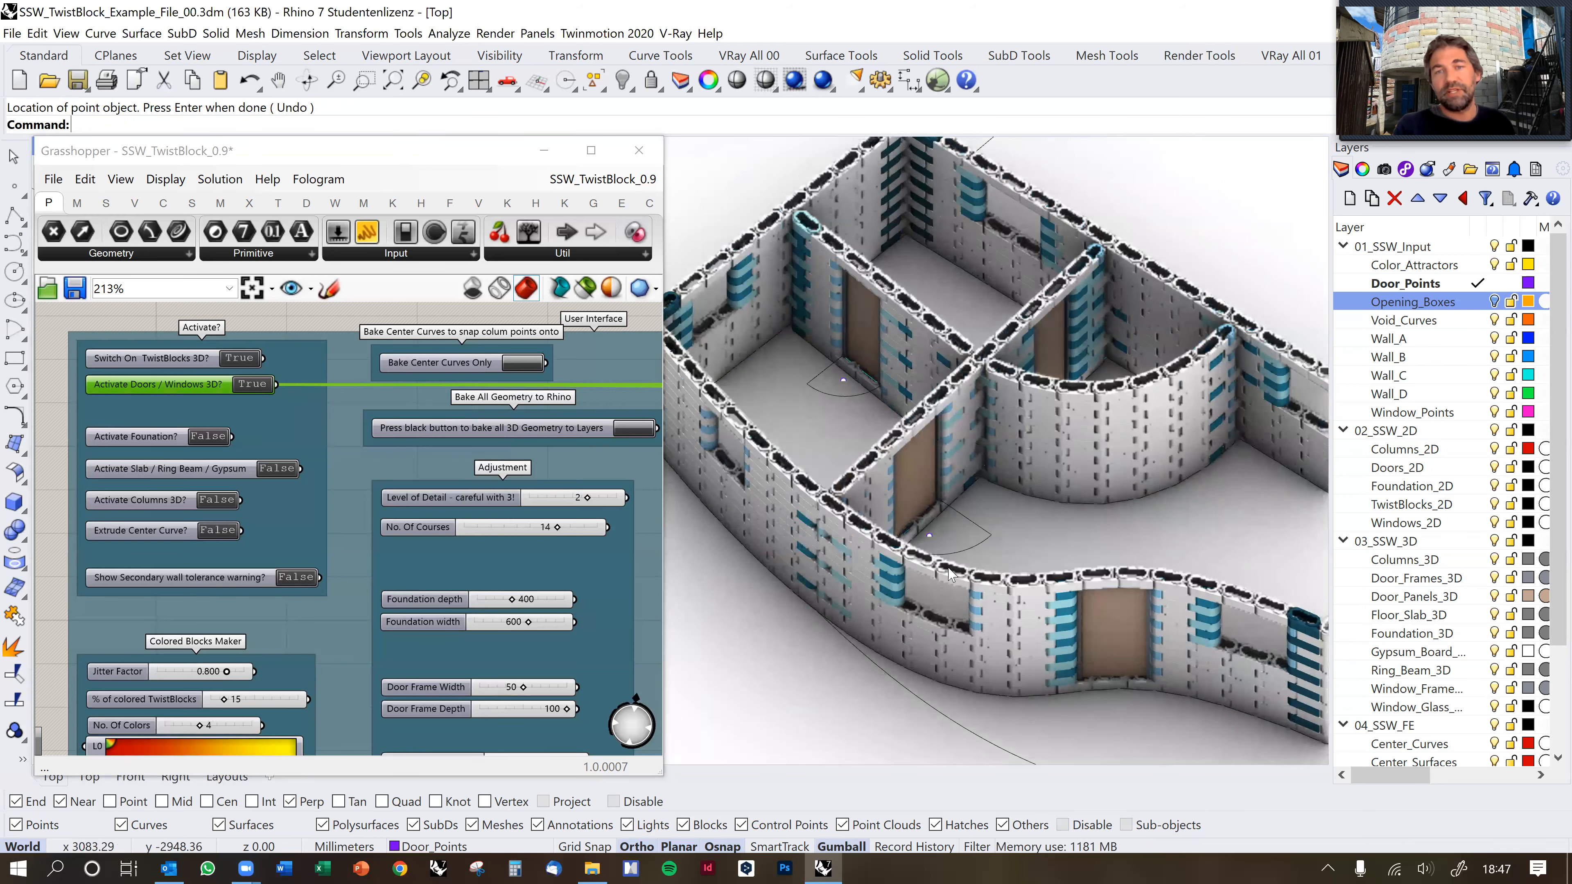
scroll(948, 541, down, 2)
Move the door point of the interior doorway nearest the curved front wall along and across the wall to flip the door's swing.
click(938, 554)
scroll(937, 557, up, 3)
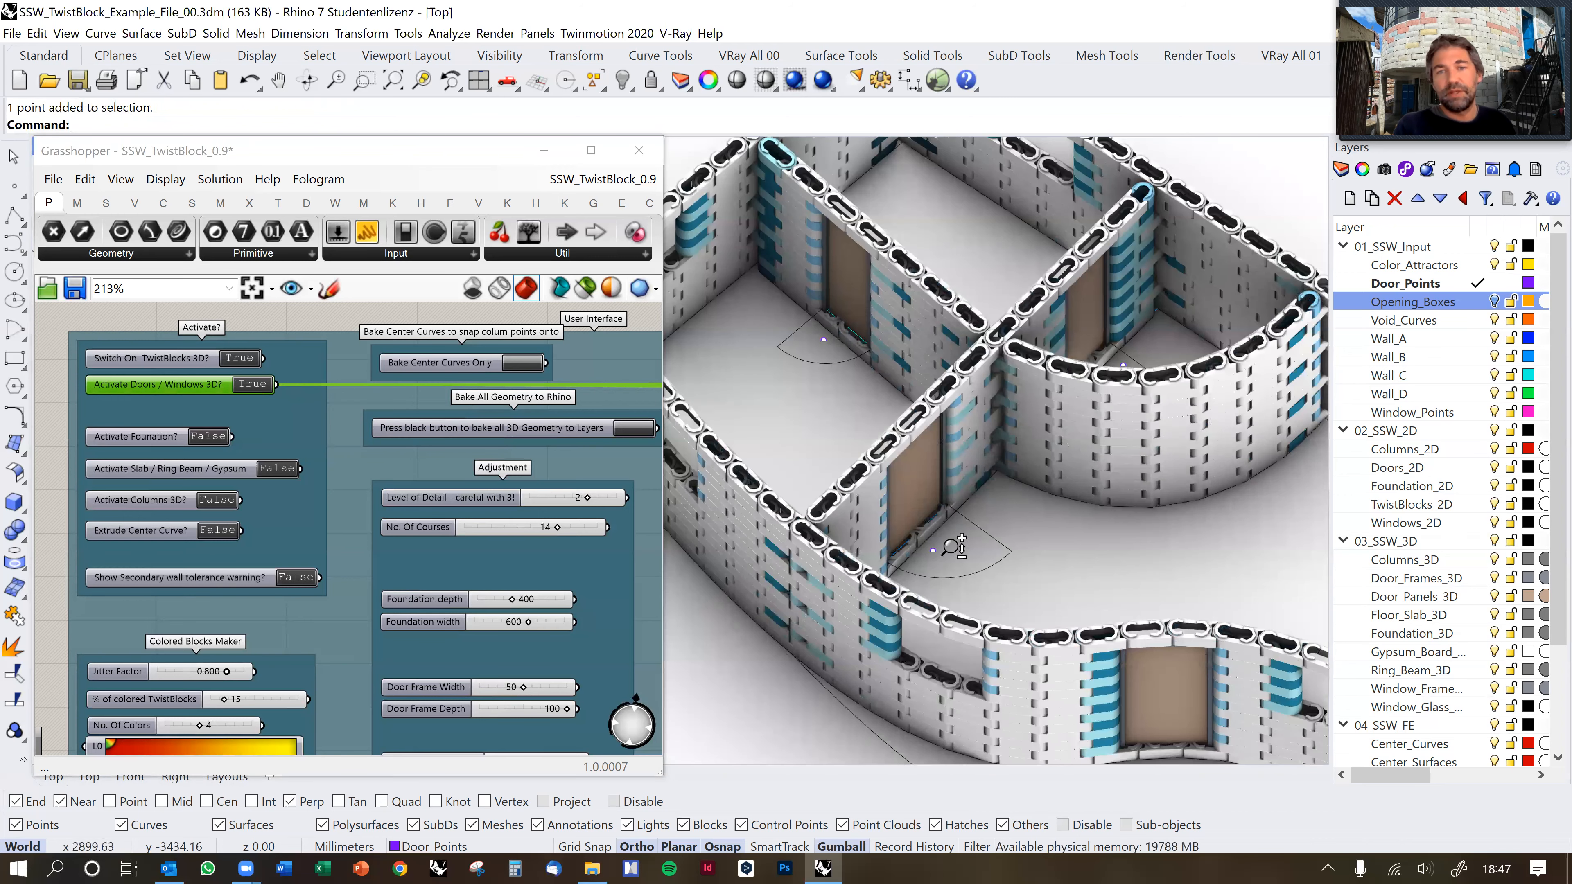
scroll(1018, 537, up, 1)
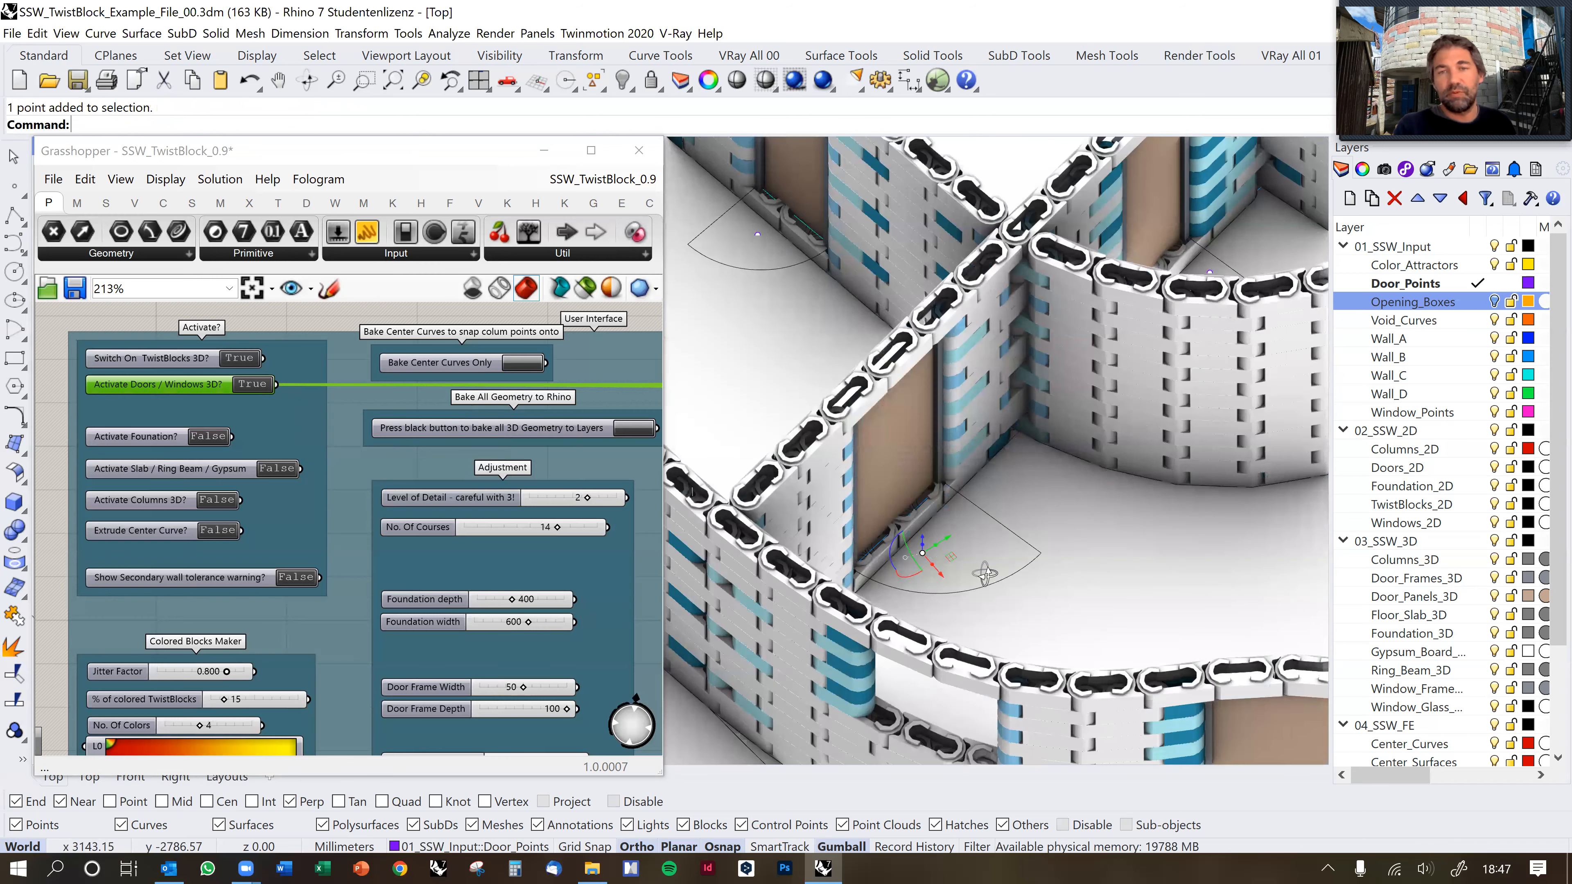
scroll(1050, 575, up, 1)
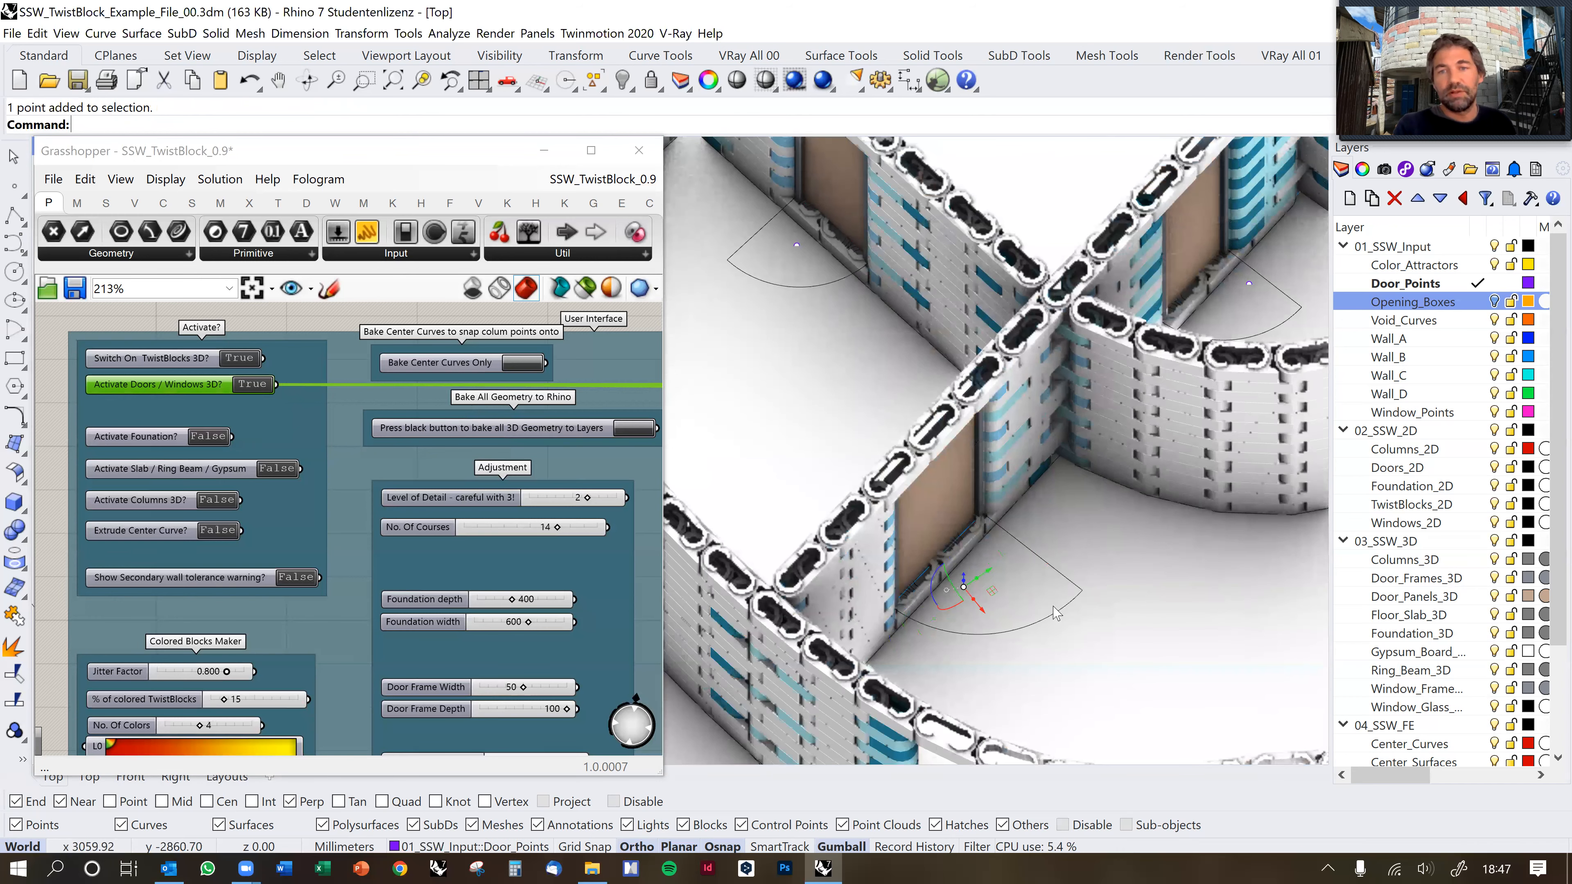
scroll(1046, 616, up, 1)
drag(1038, 613, 1071, 650)
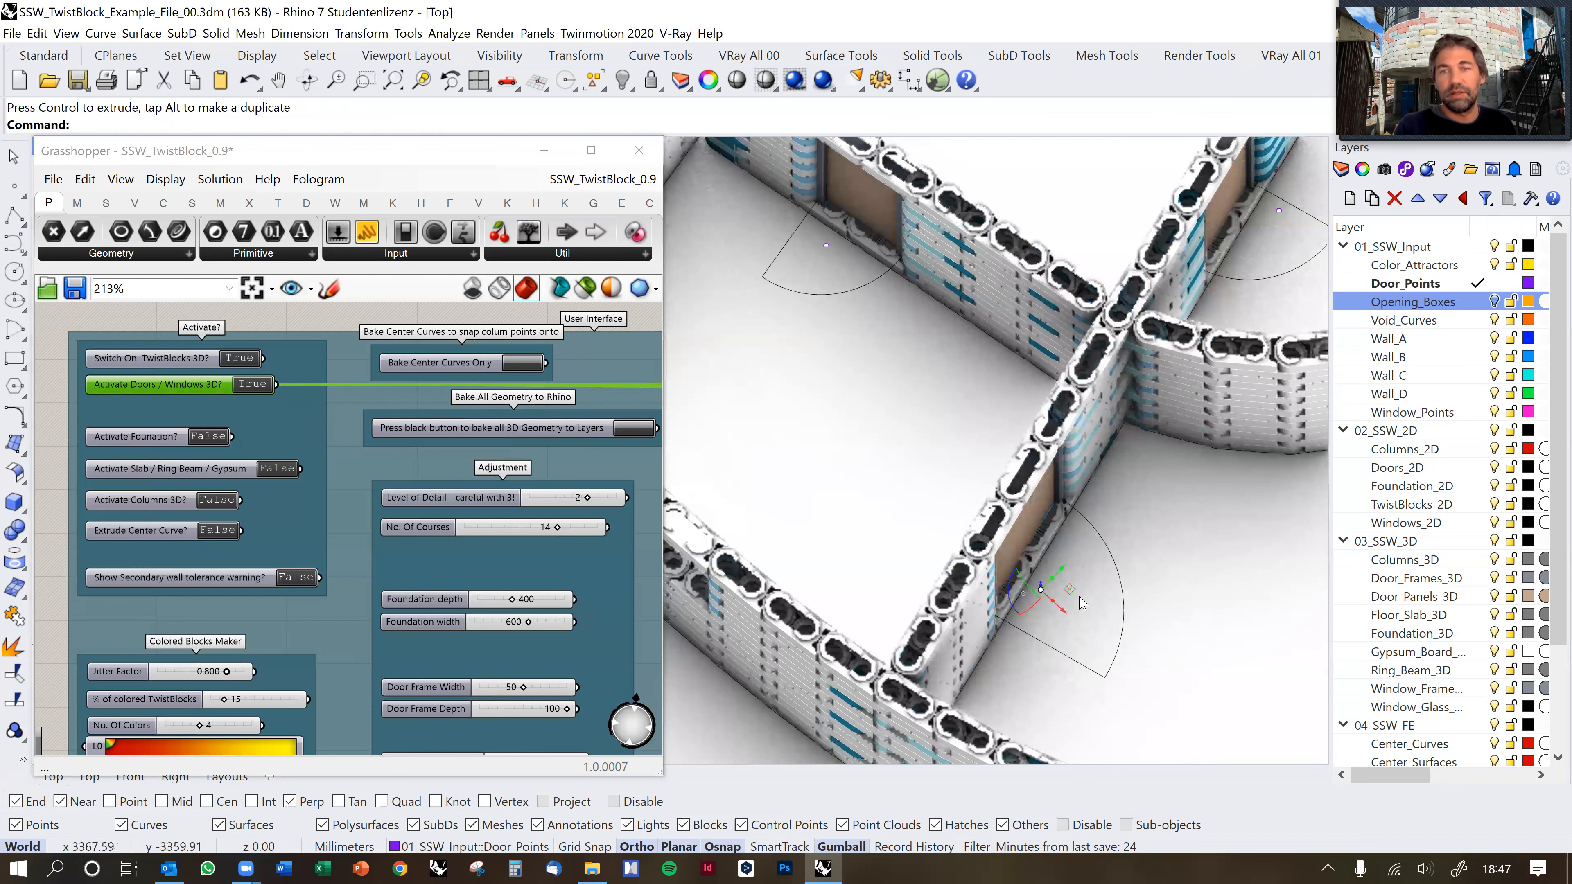
drag(1077, 596, 1018, 556)
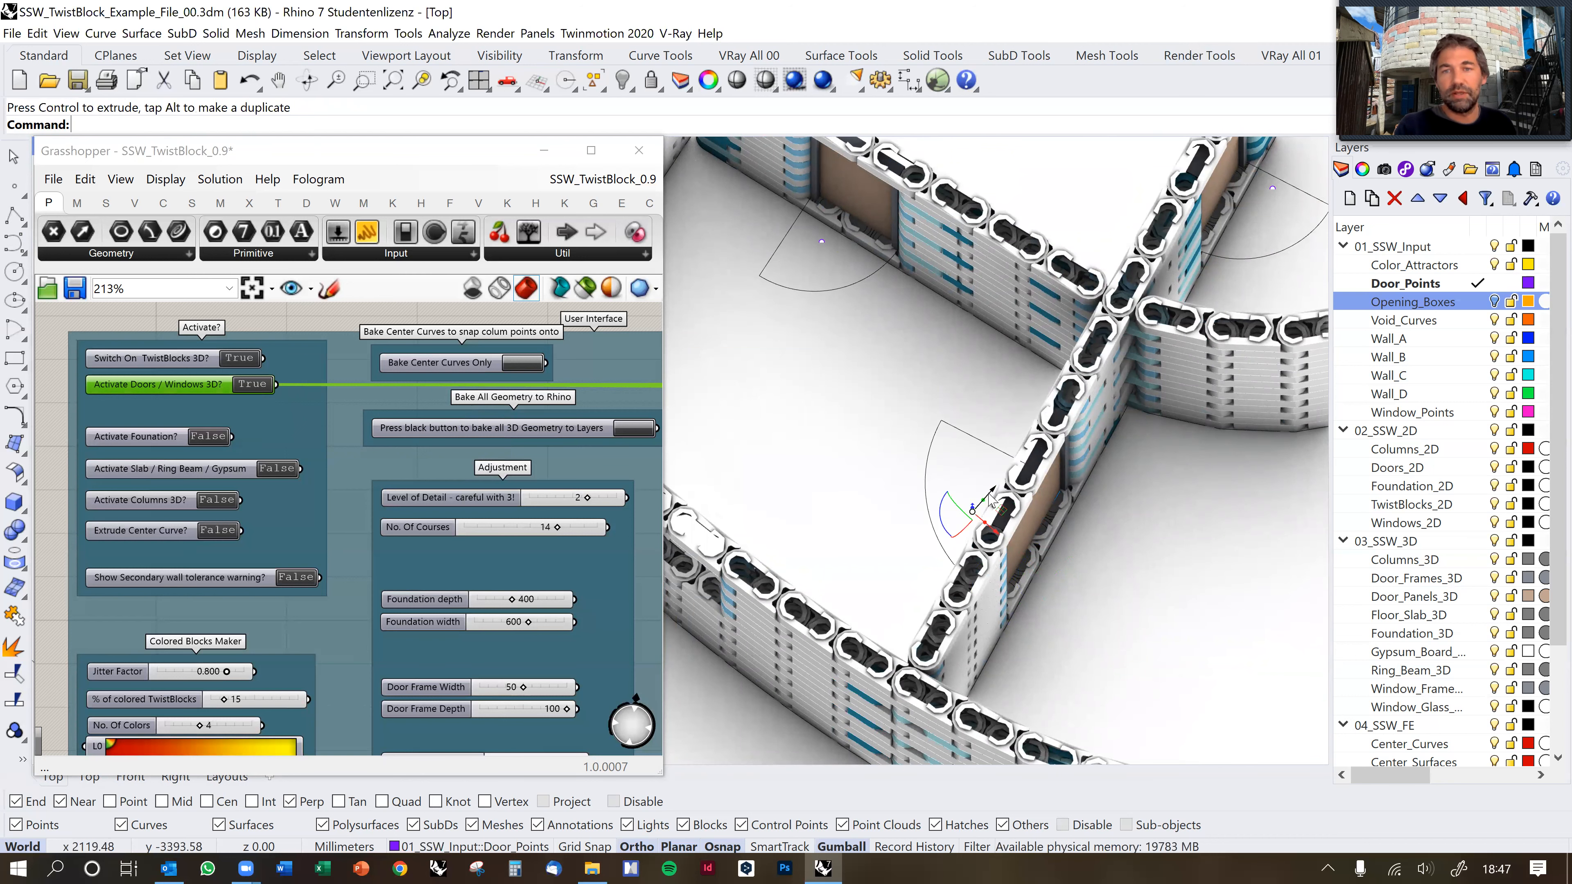
Shift the same door point along the doorway on the wall's other side to change the door's hinge side.
ctrl+shift+right_drag(1057, 504, 1084, 503)
ctrl+shift+right_drag(969, 230, 1010, 217)
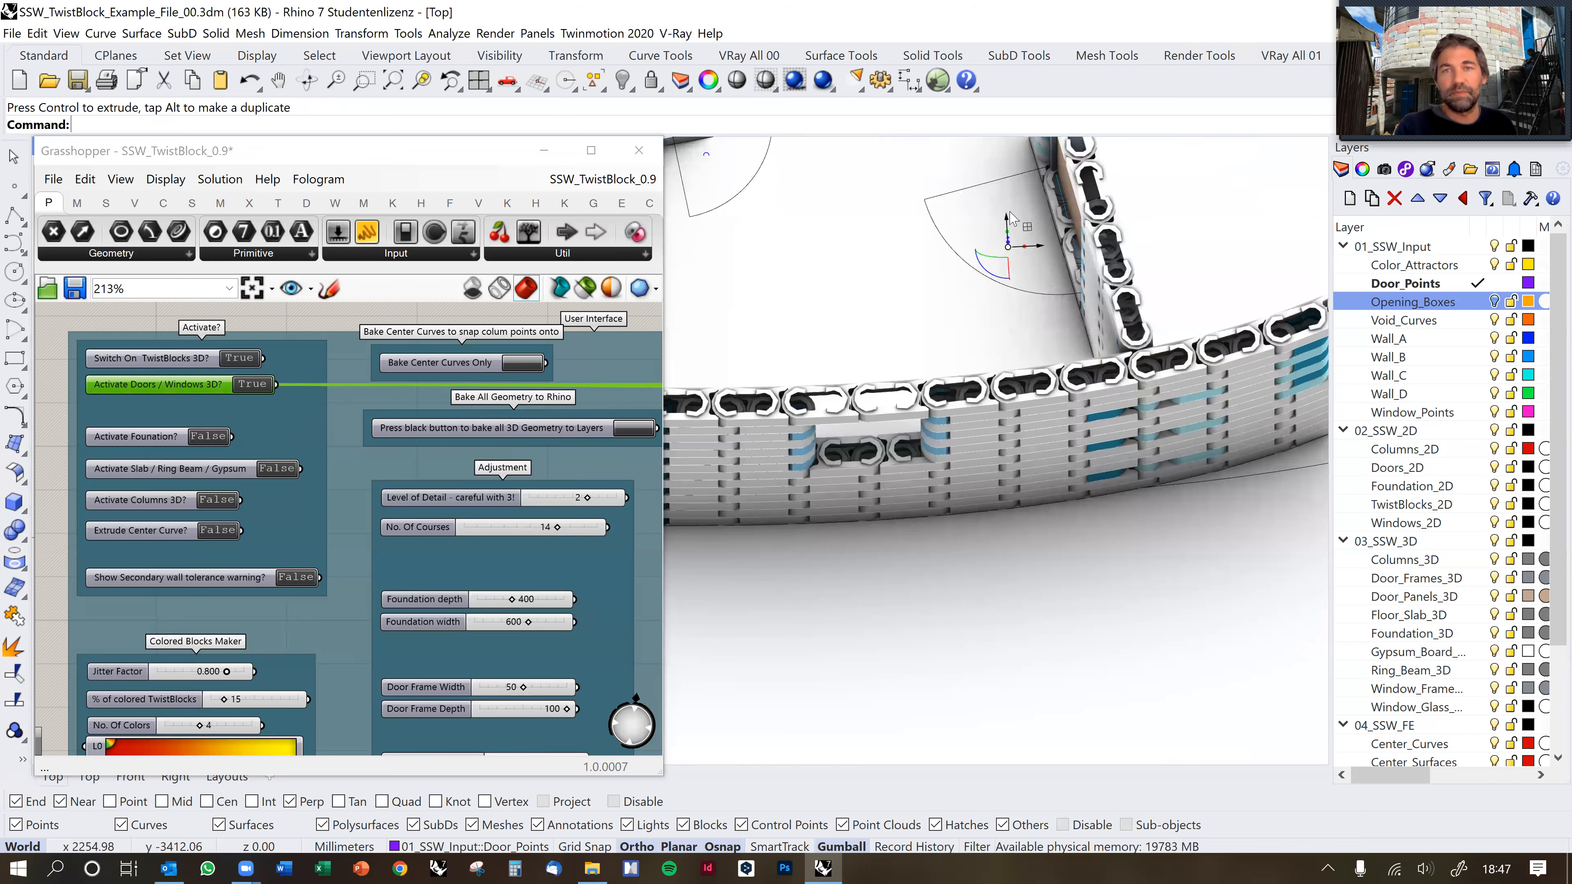
drag(1006, 217, 1014, 261)
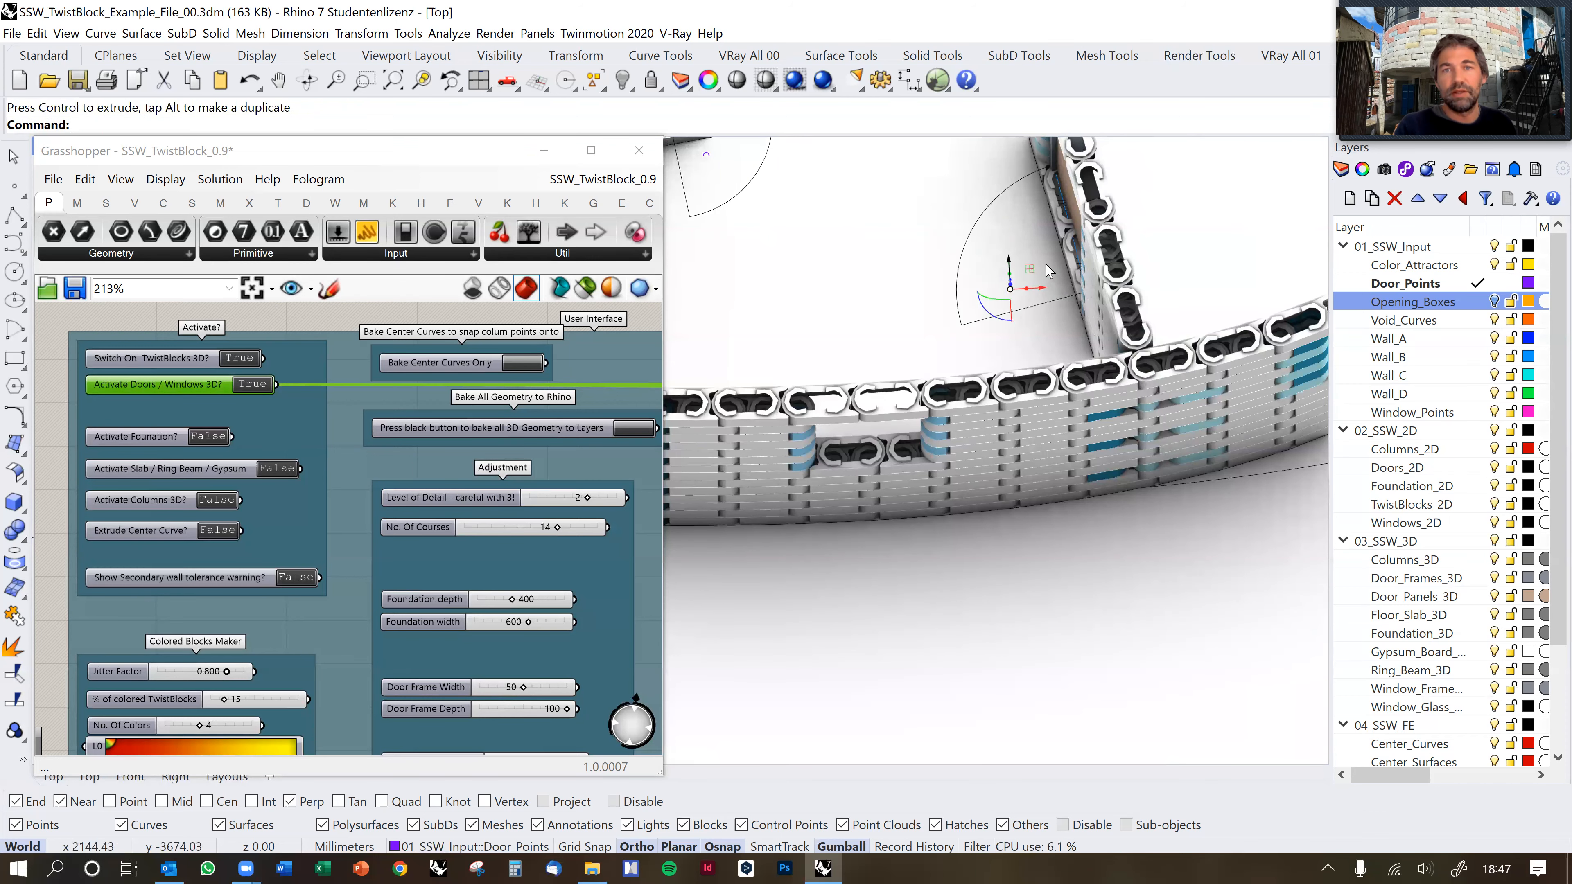
right_drag(1011, 270, 992, 338)
drag(992, 333, 974, 270)
mouse_move(975, 353)
right_down()
mouse_move(1070, 455)
mouse_move(940, 376)
mouse_move(934, 402)
mouse_move(1000, 381)
mouse_move(985, 368)
right_up()
scroll(981, 353, down, 4)
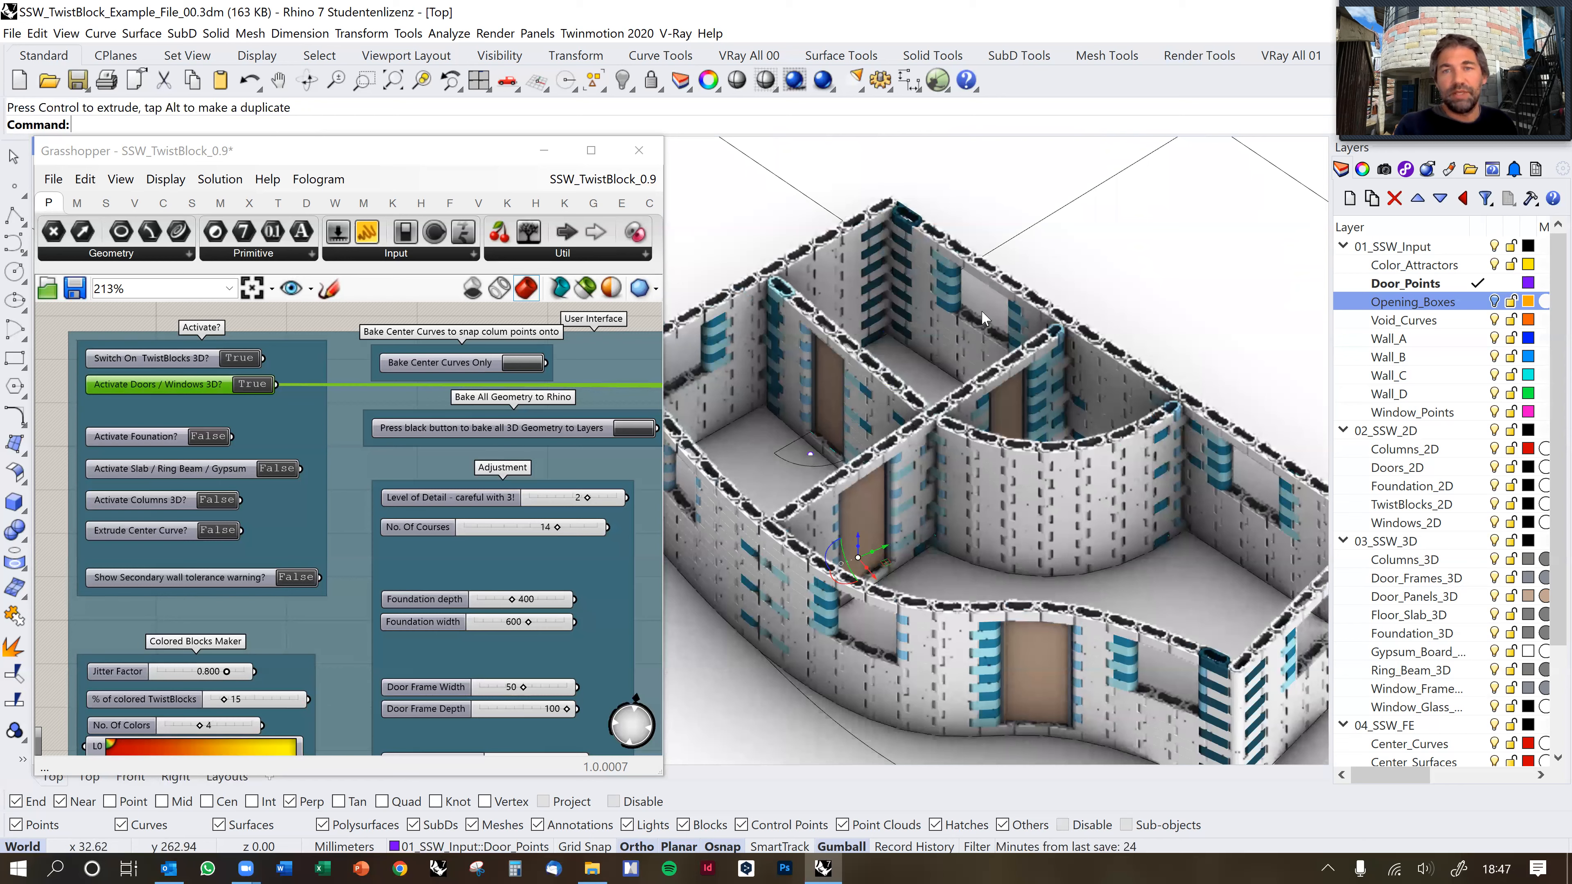
Make Window_Points the current layer.
scroll(979, 320, up, 3)
scroll(1011, 304, down, 4)
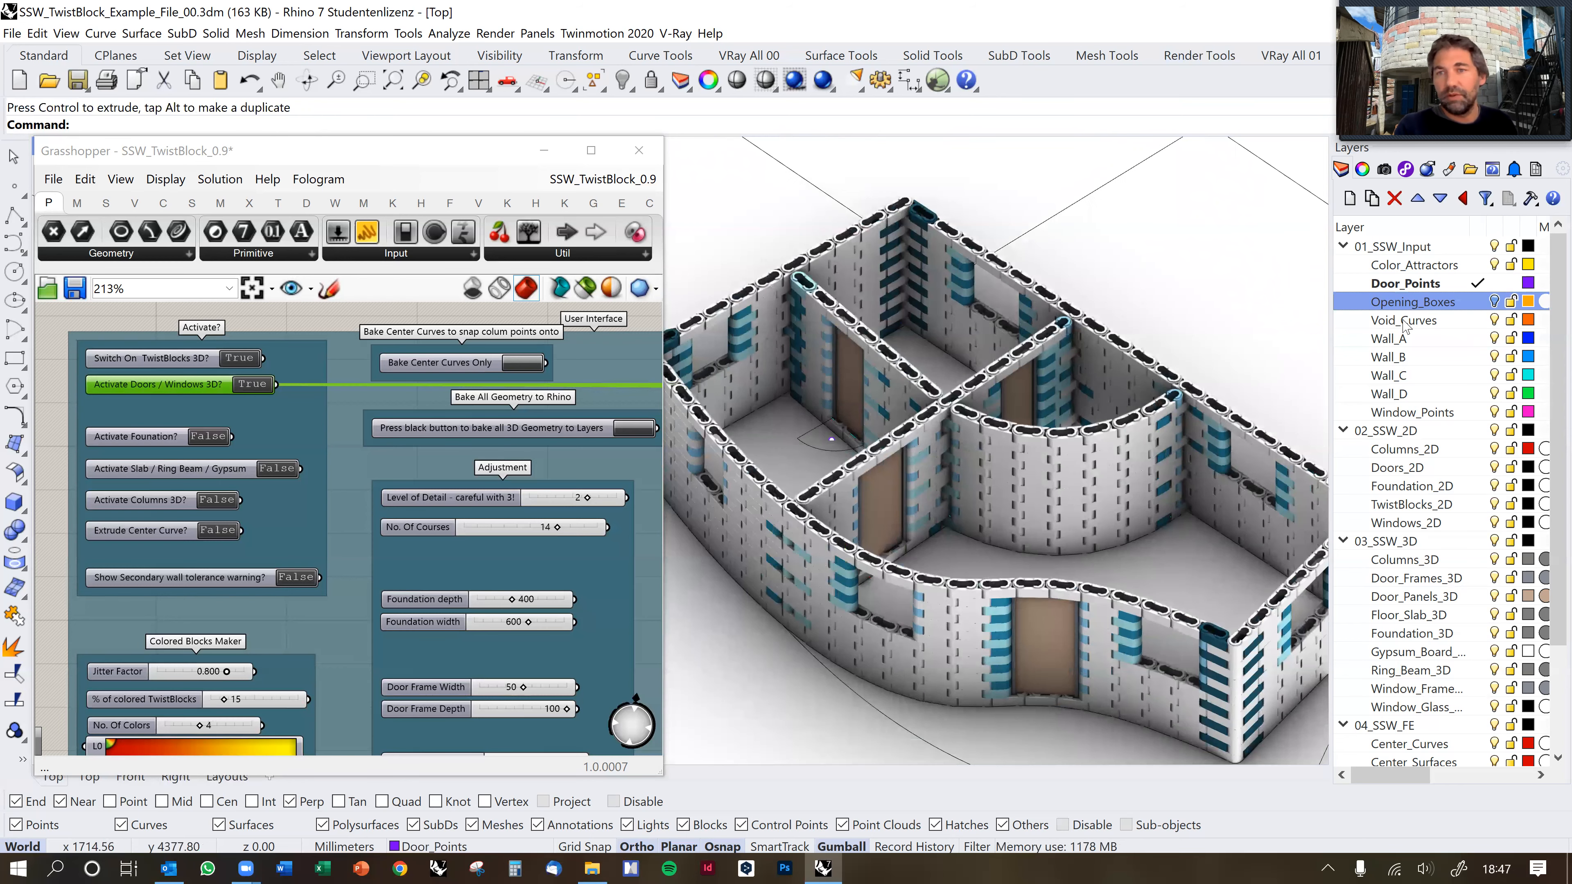
click(1478, 412)
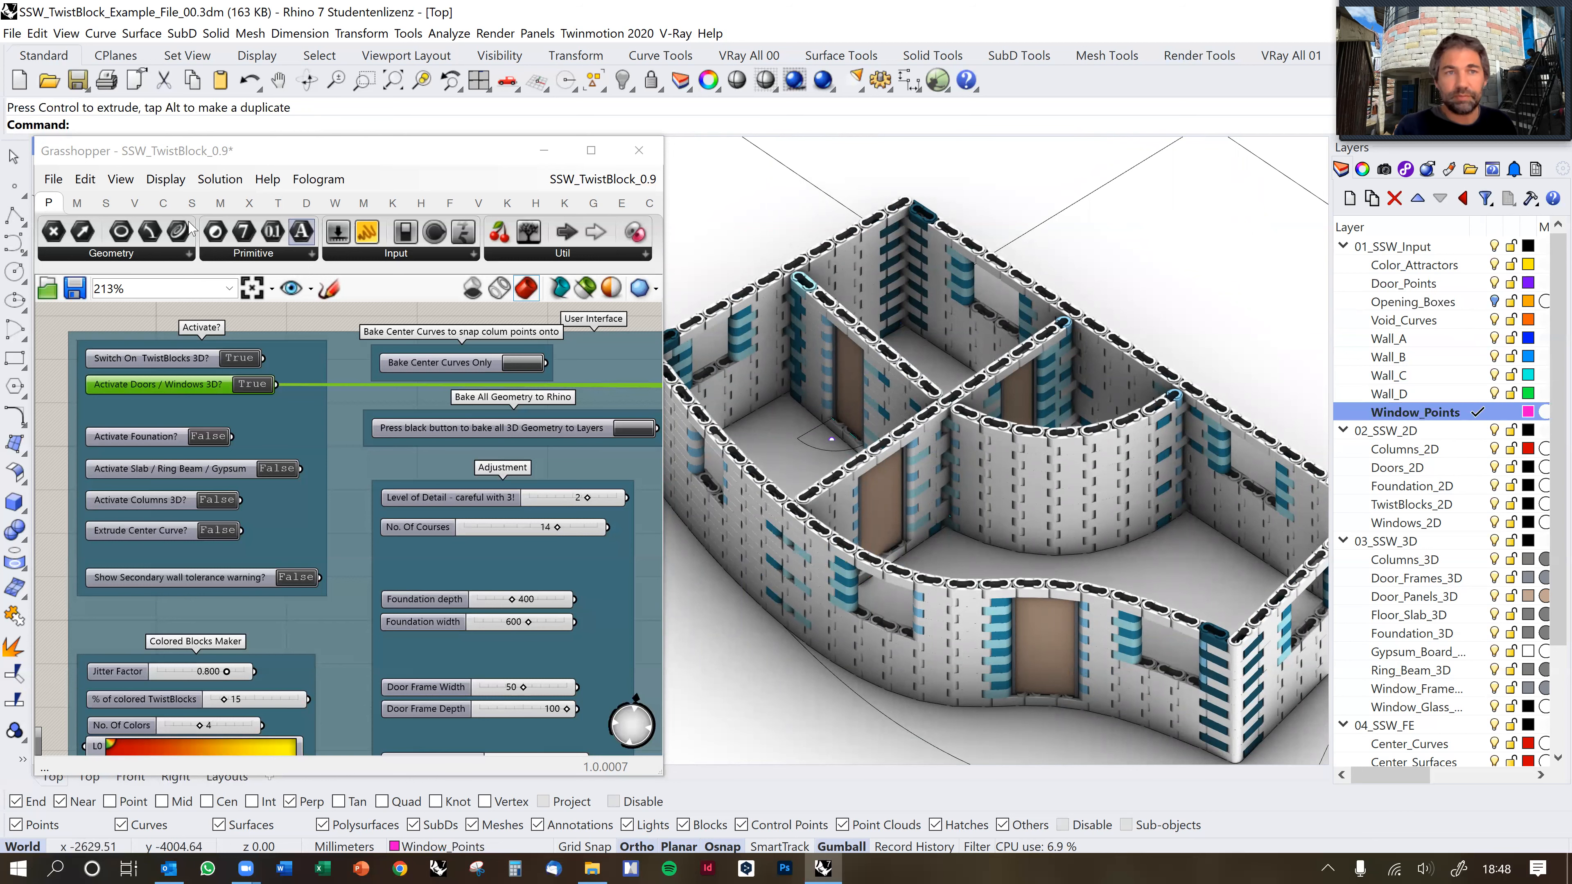
Place seven window points, one at the base of each window opening around the outer walls of the house.
click(13, 185)
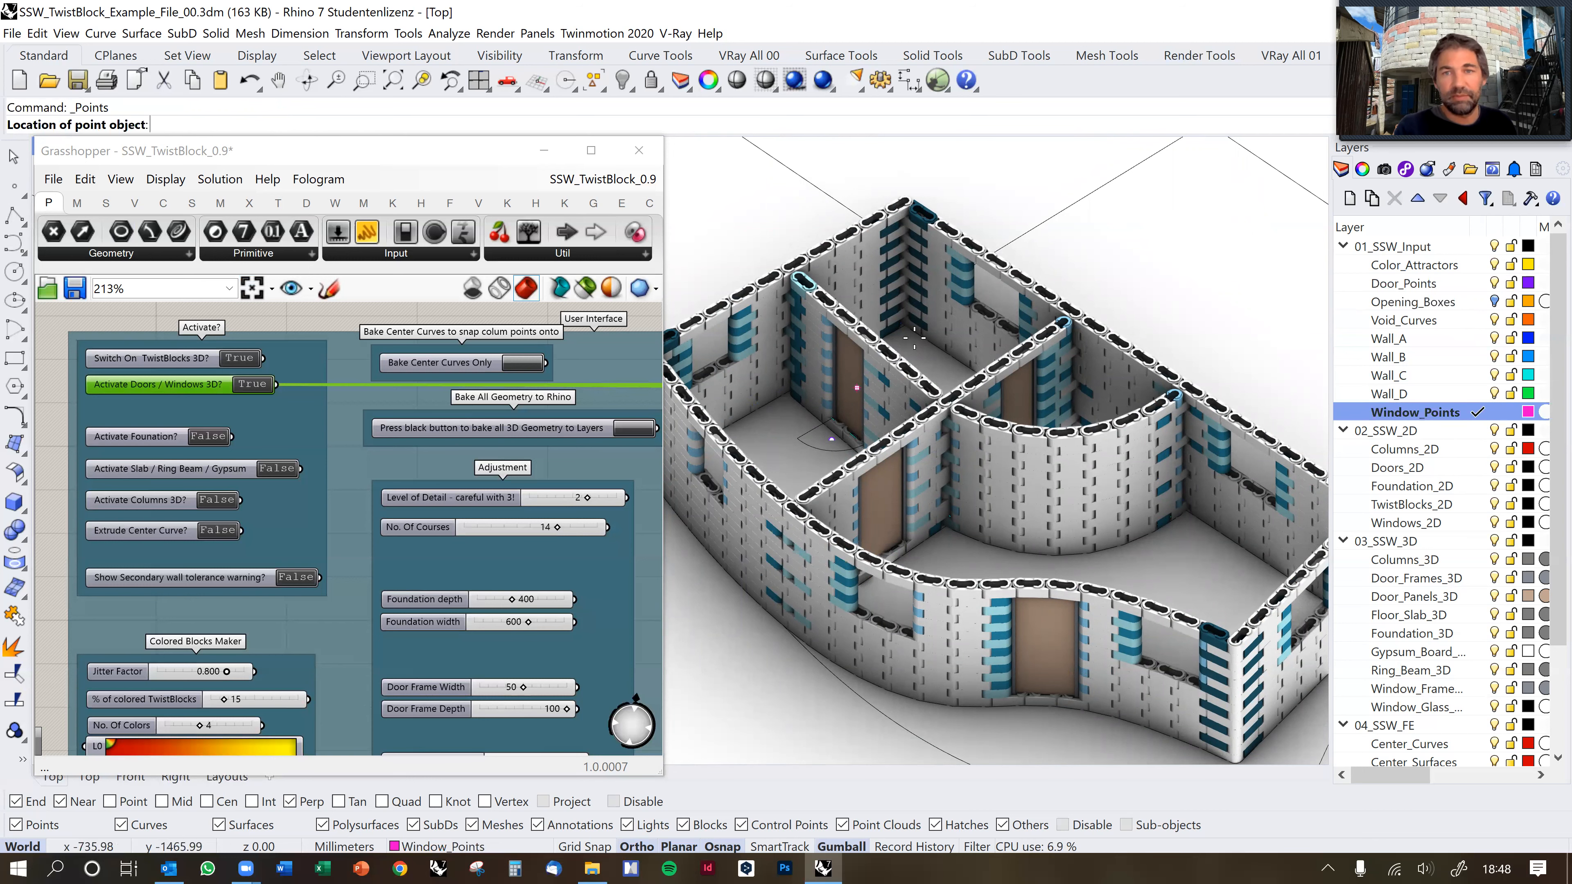
scroll(974, 377, up, 2)
scroll(984, 334, up, 2)
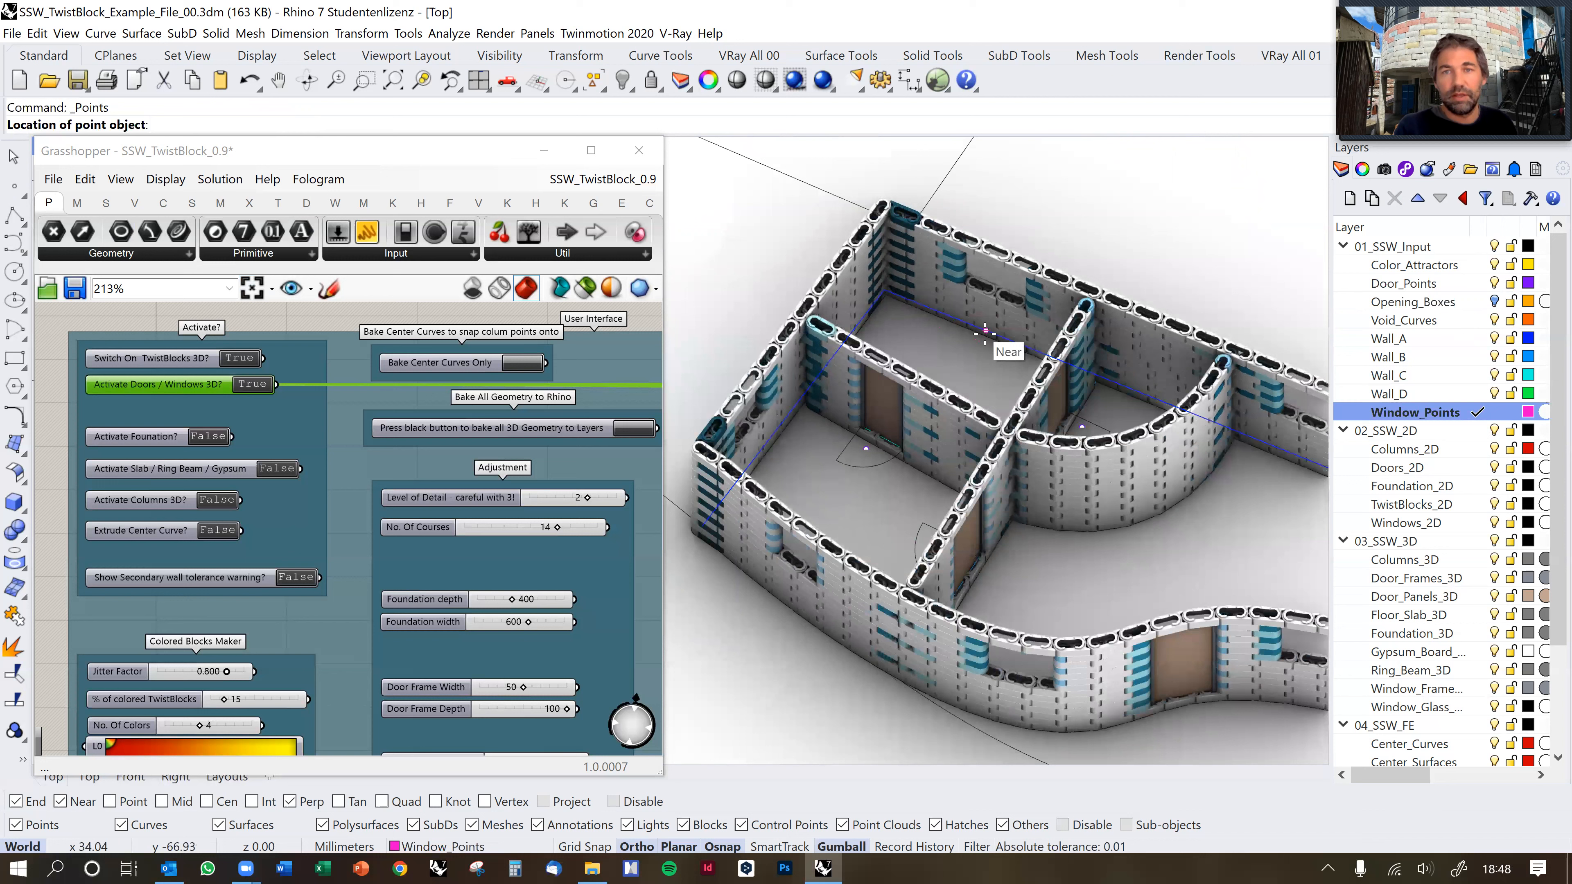
click(985, 332)
click(759, 452)
click(797, 604)
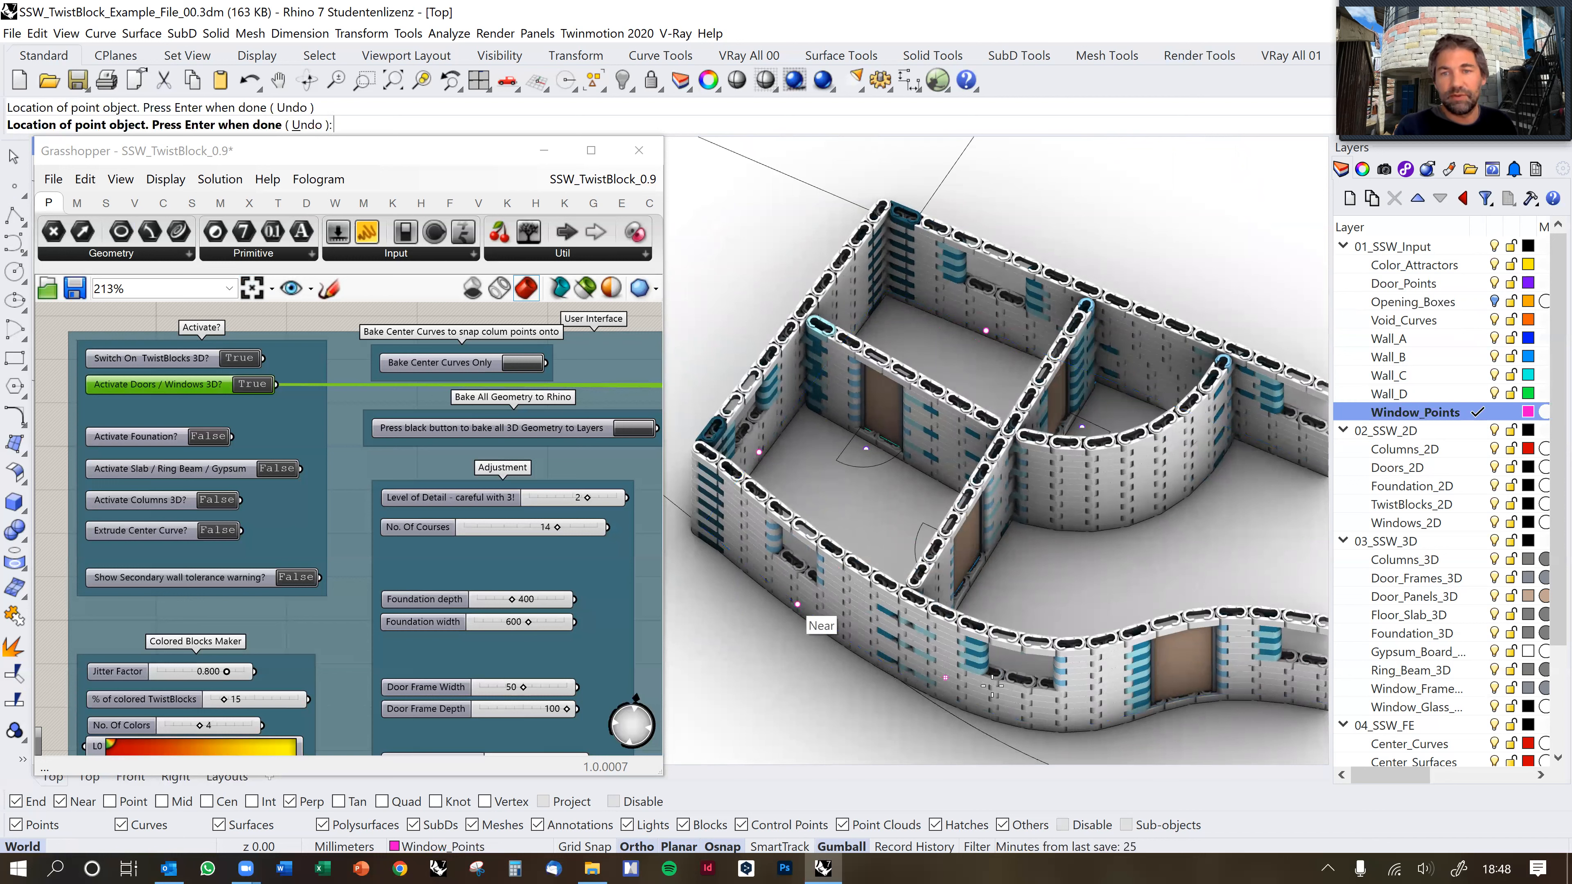
click(1018, 720)
right_drag(1110, 694, 936, 640)
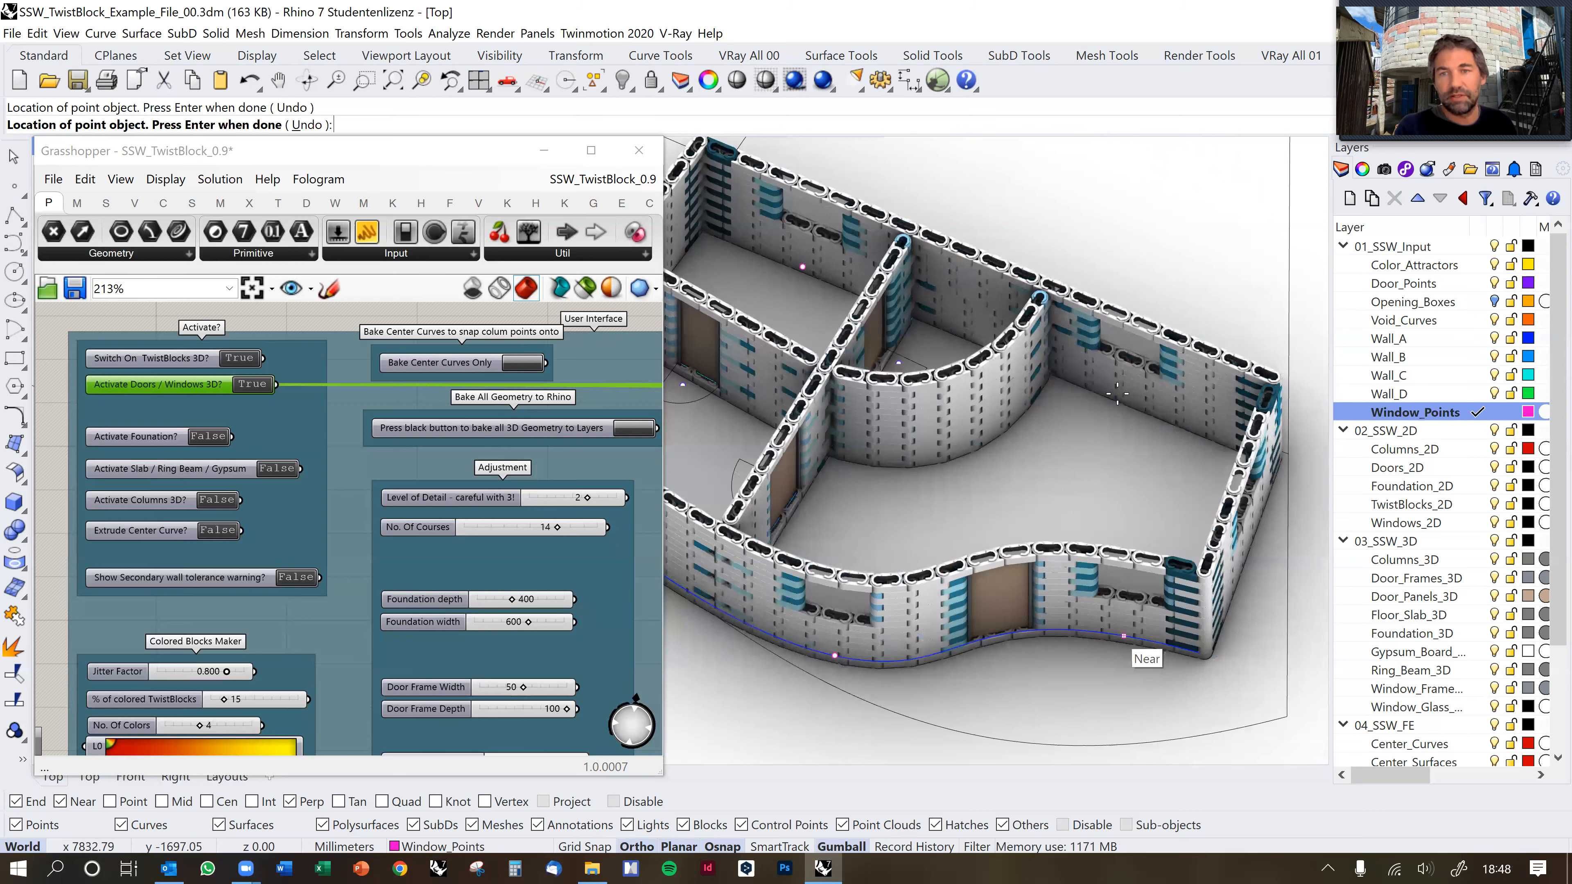
click(1121, 397)
right_drag(1150, 474, 1107, 441)
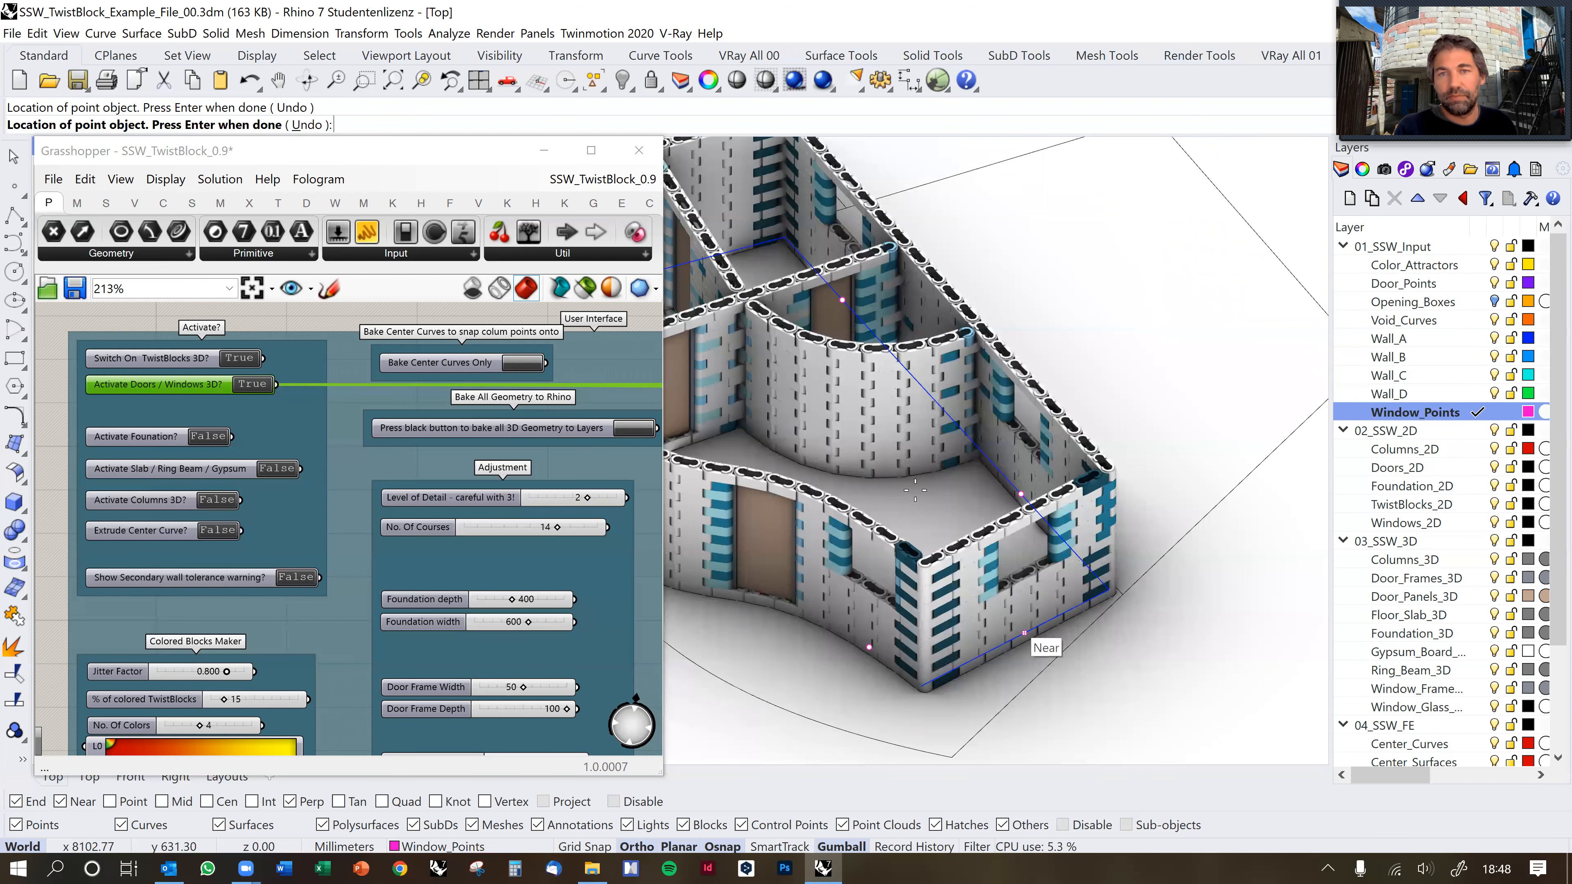
right_drag(953, 516, 1025, 495)
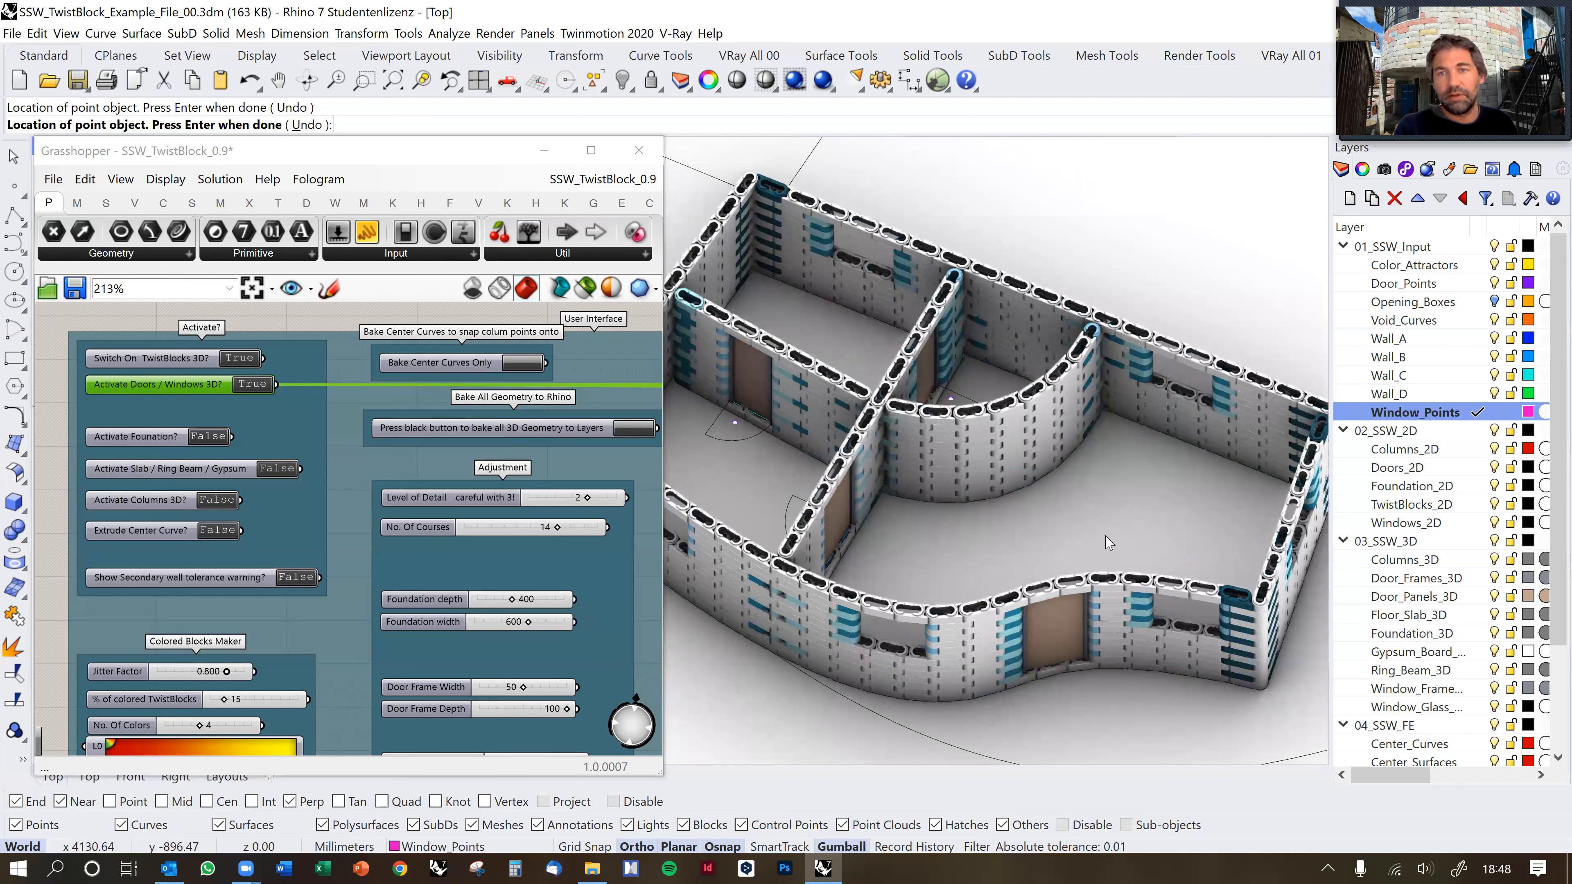
key(Return)
Set the Window Frame Width to 54 and the Window Frame Depth to 350 for the generated windows.
scroll(1107, 507, up, 5)
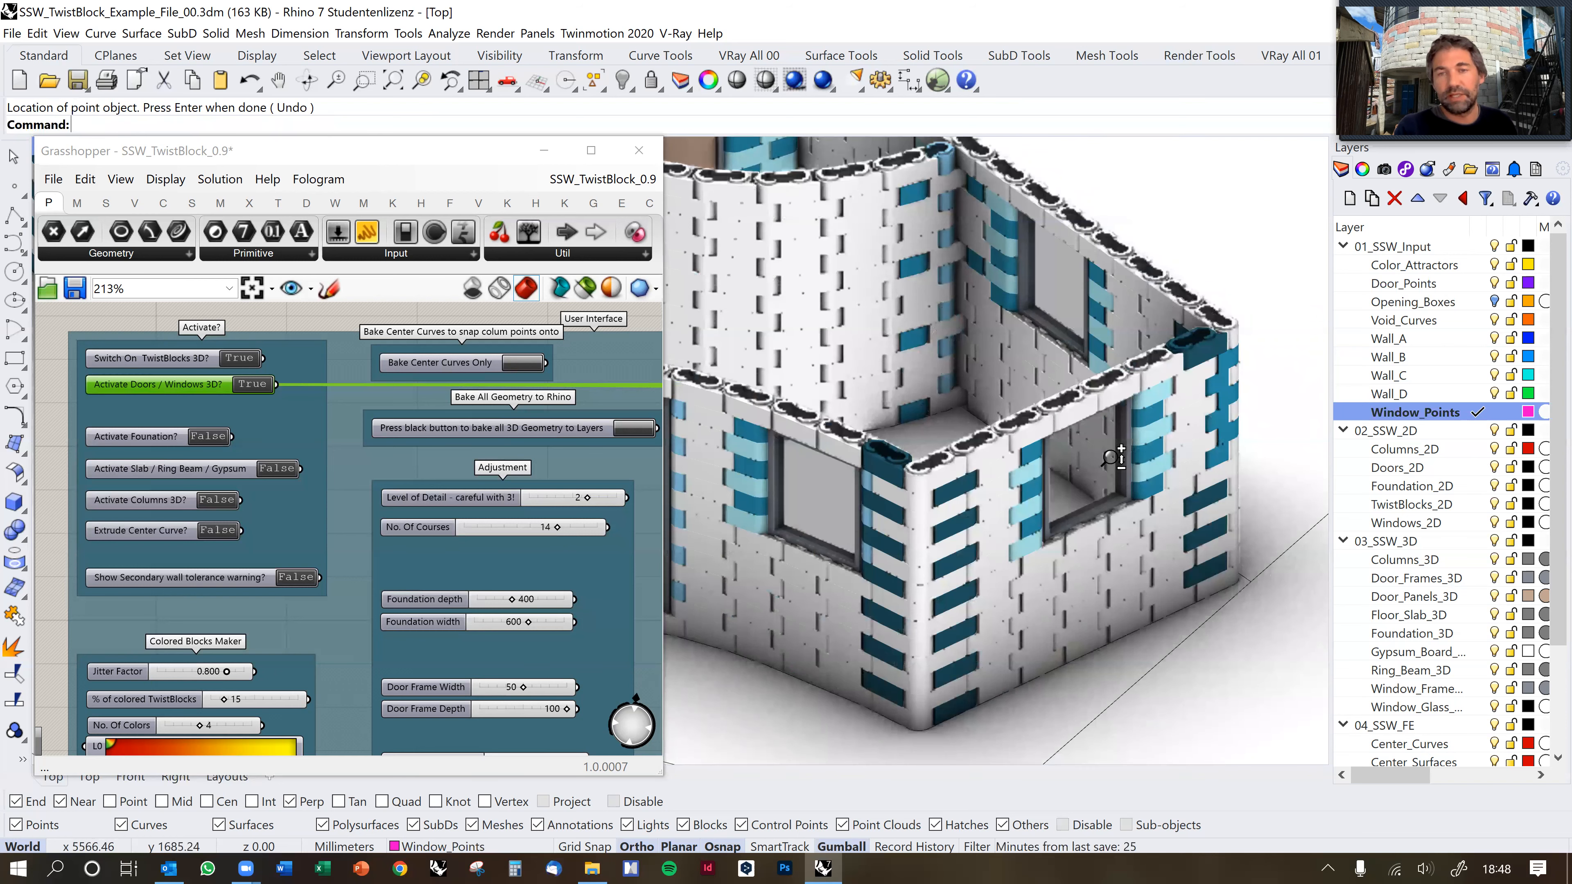
scroll(1112, 457, down, 5)
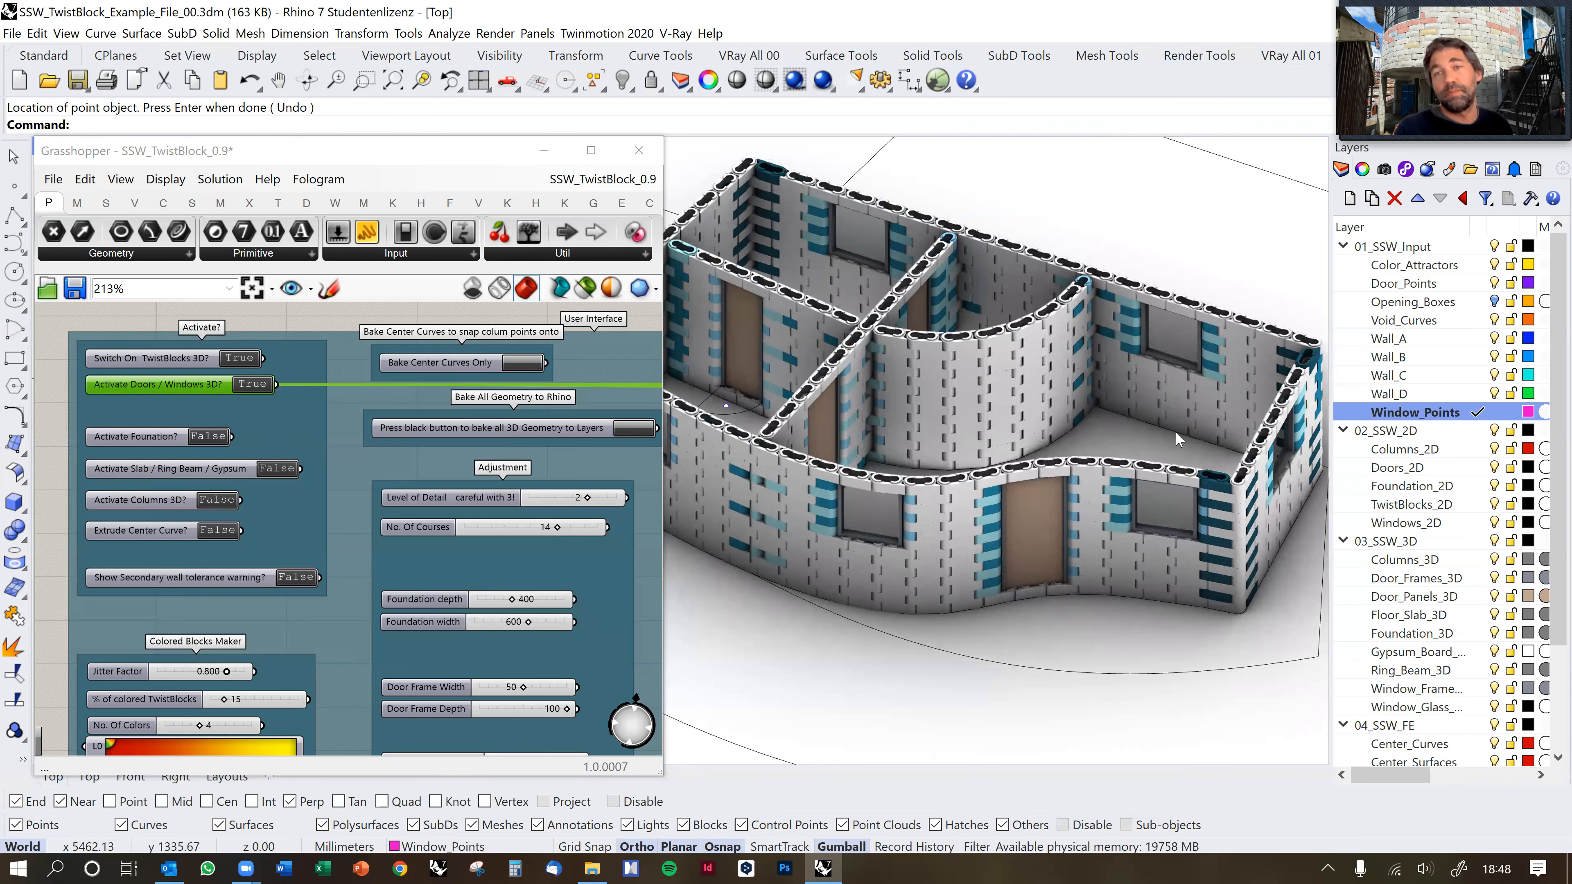
scroll(1173, 397, up, 3)
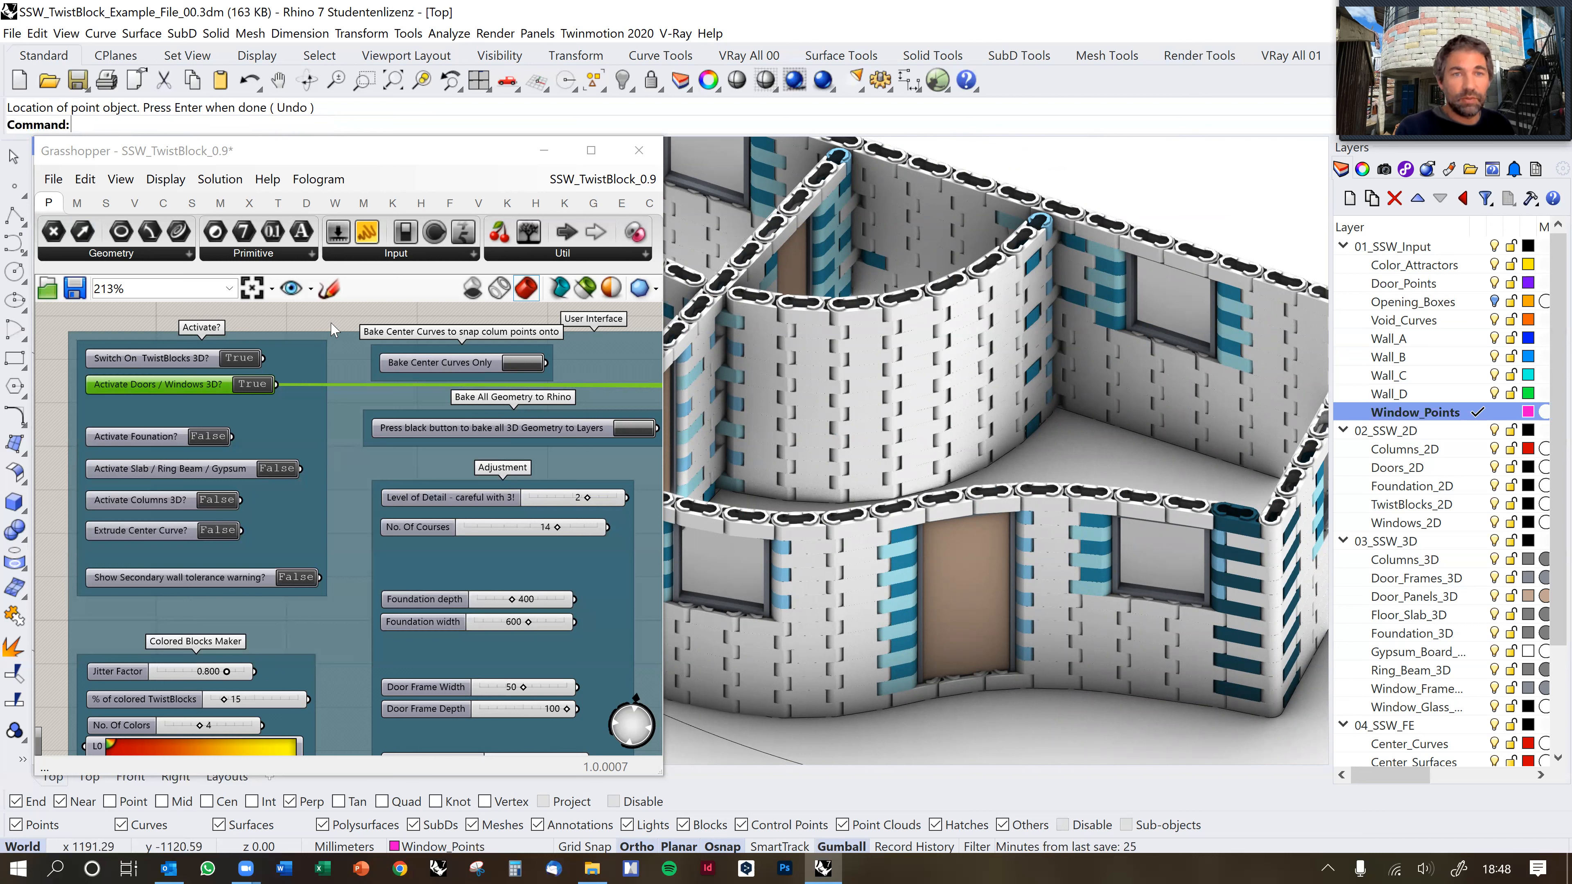
click(327, 344)
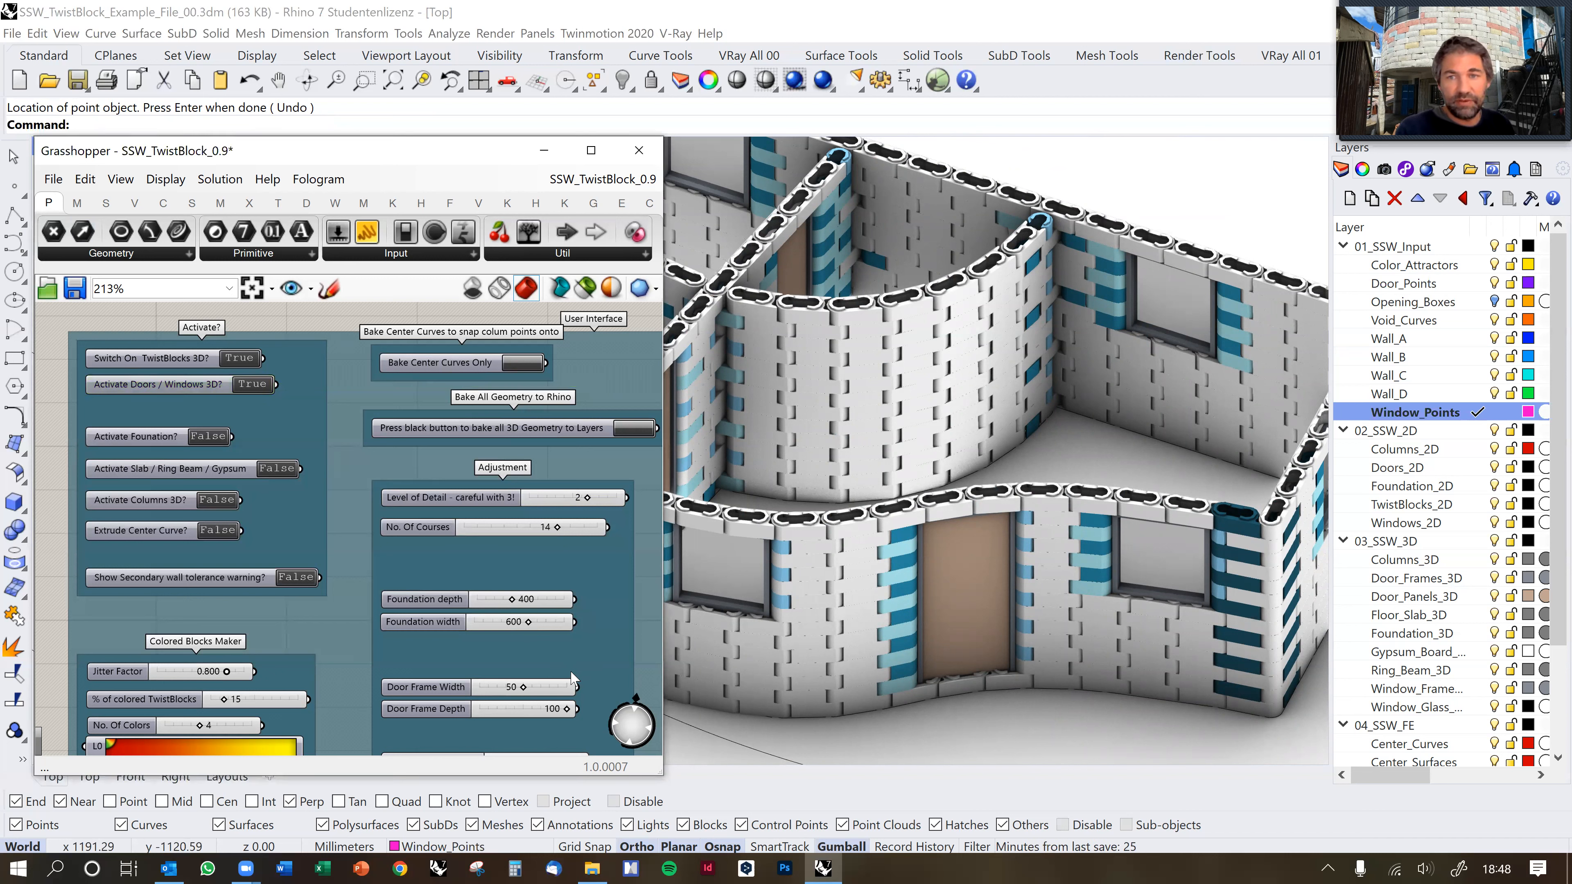
right_drag(573, 554, 555, 522)
right_drag(531, 674, 520, 643)
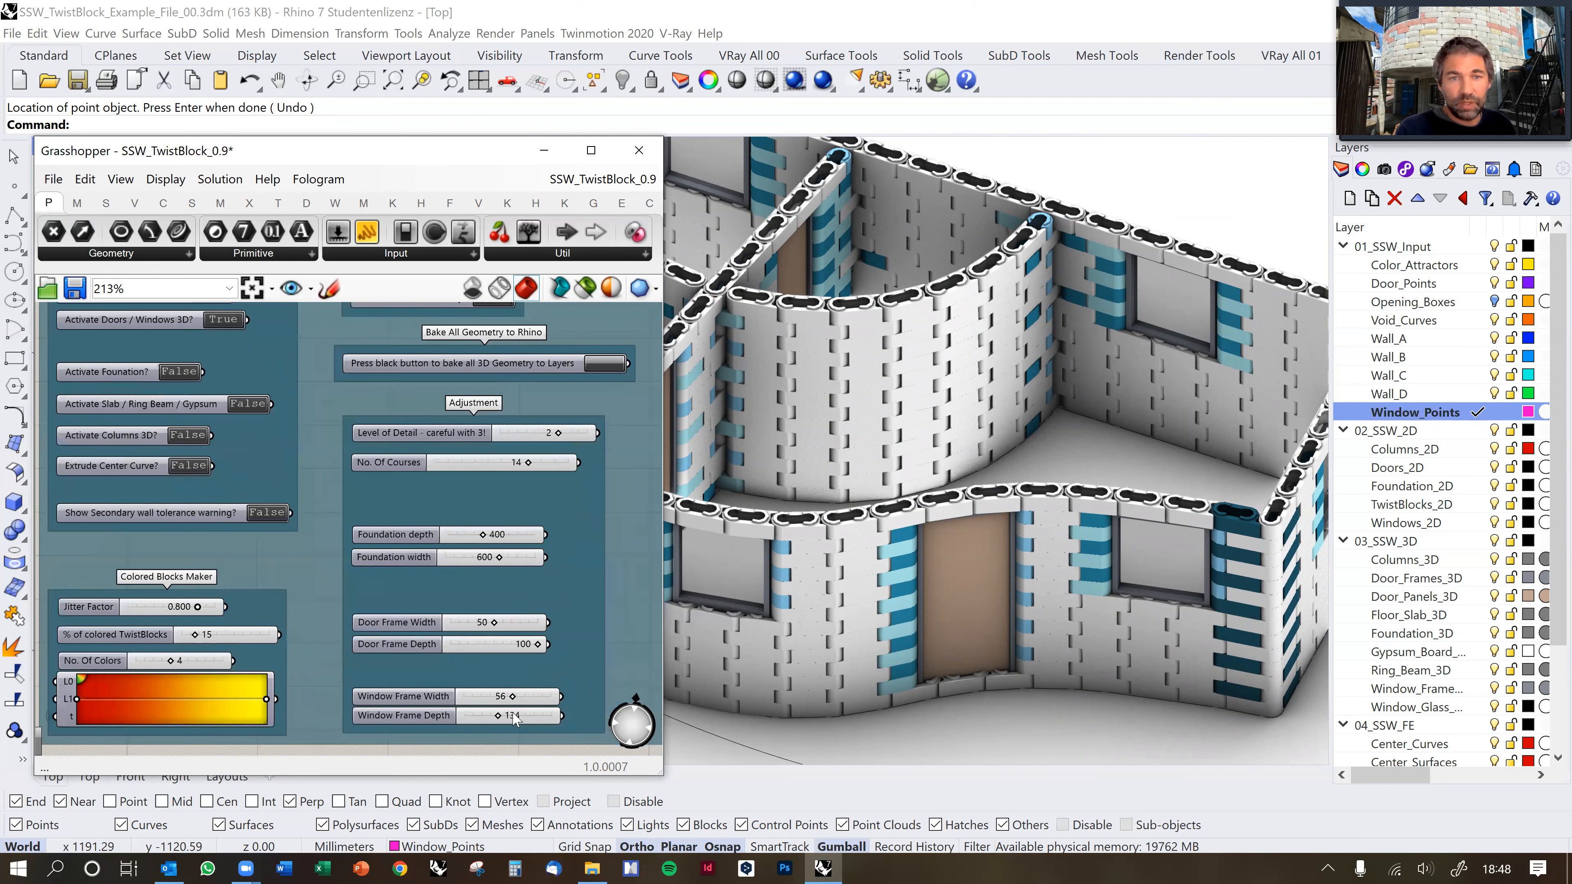
scroll(523, 709, up, 1)
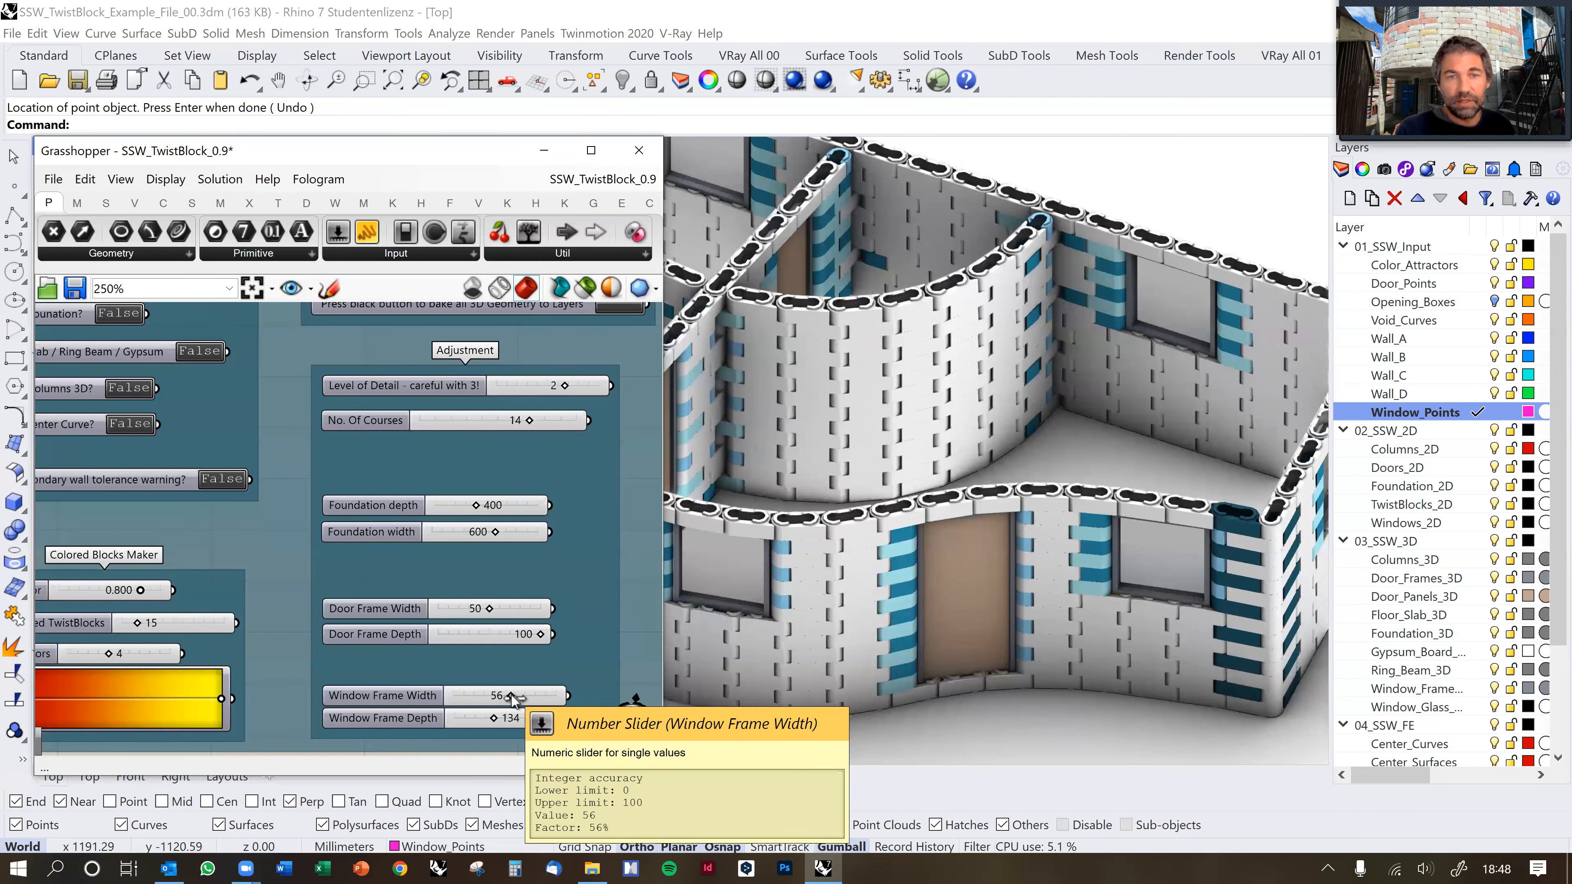
drag(546, 699, 554, 698)
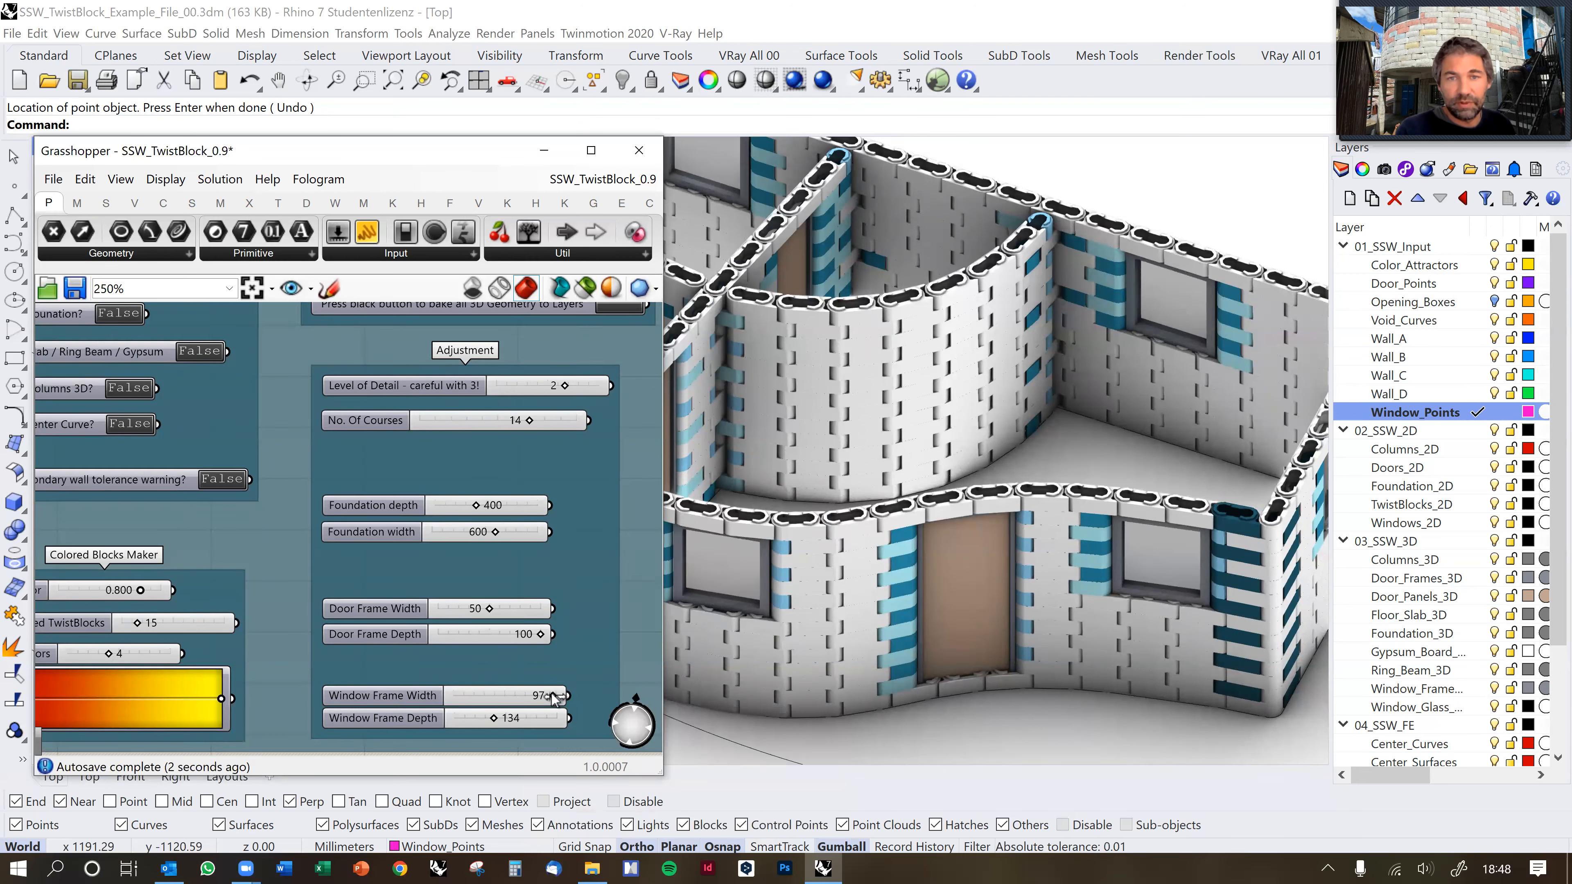
drag(543, 698, 502, 698)
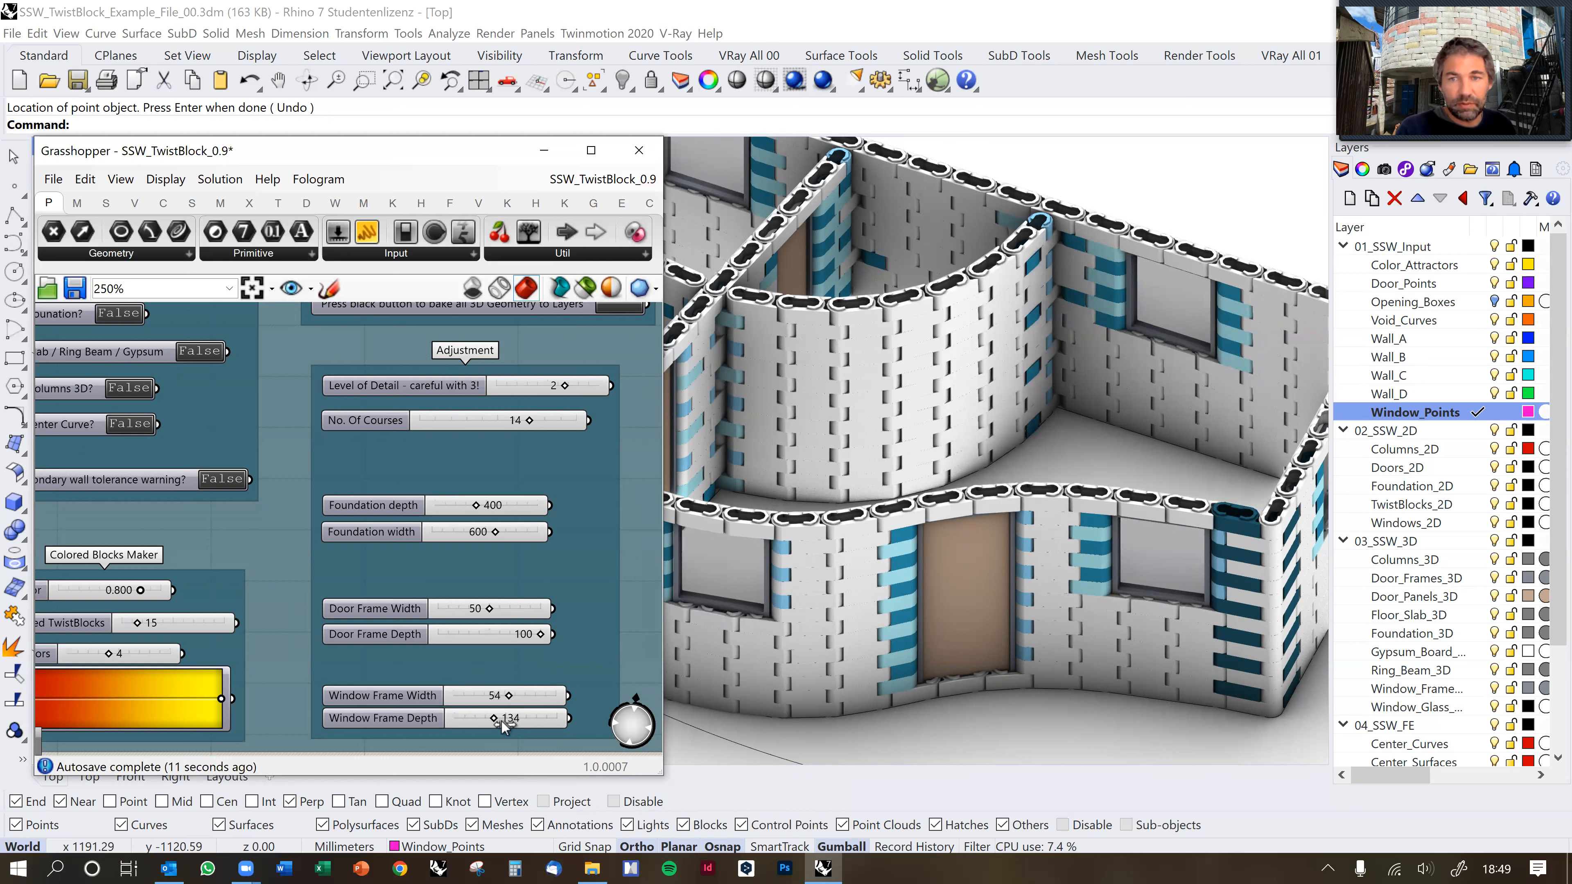
drag(527, 726, 579, 728)
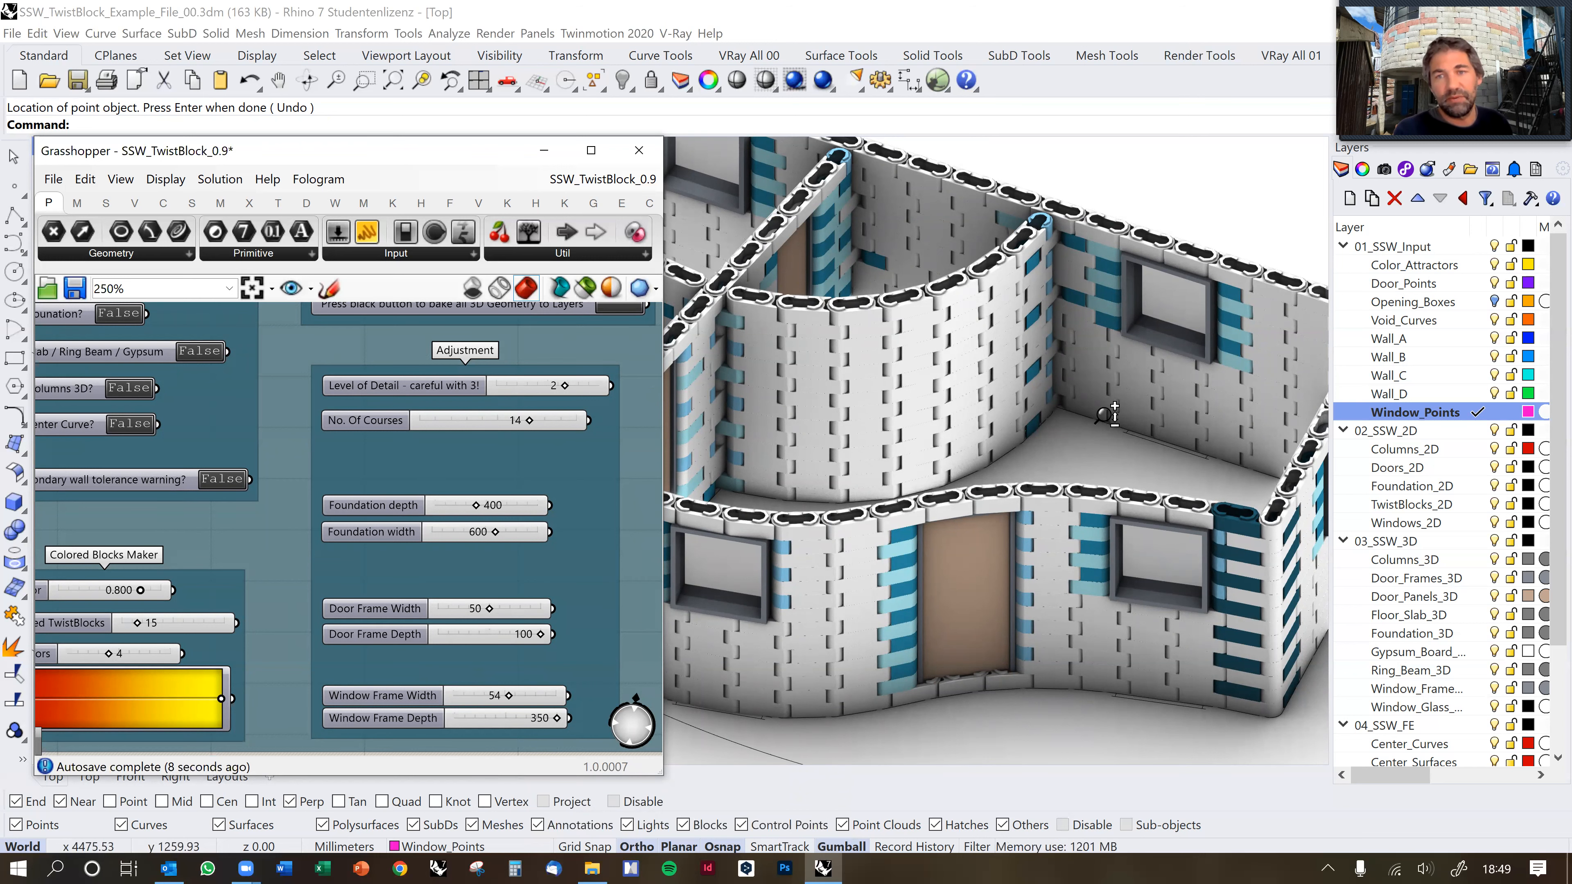
Examine the deepened window frames, the doors and the junctions between the curved interior wall and the straight walls from several angles.
scroll(1108, 414, down, 1)
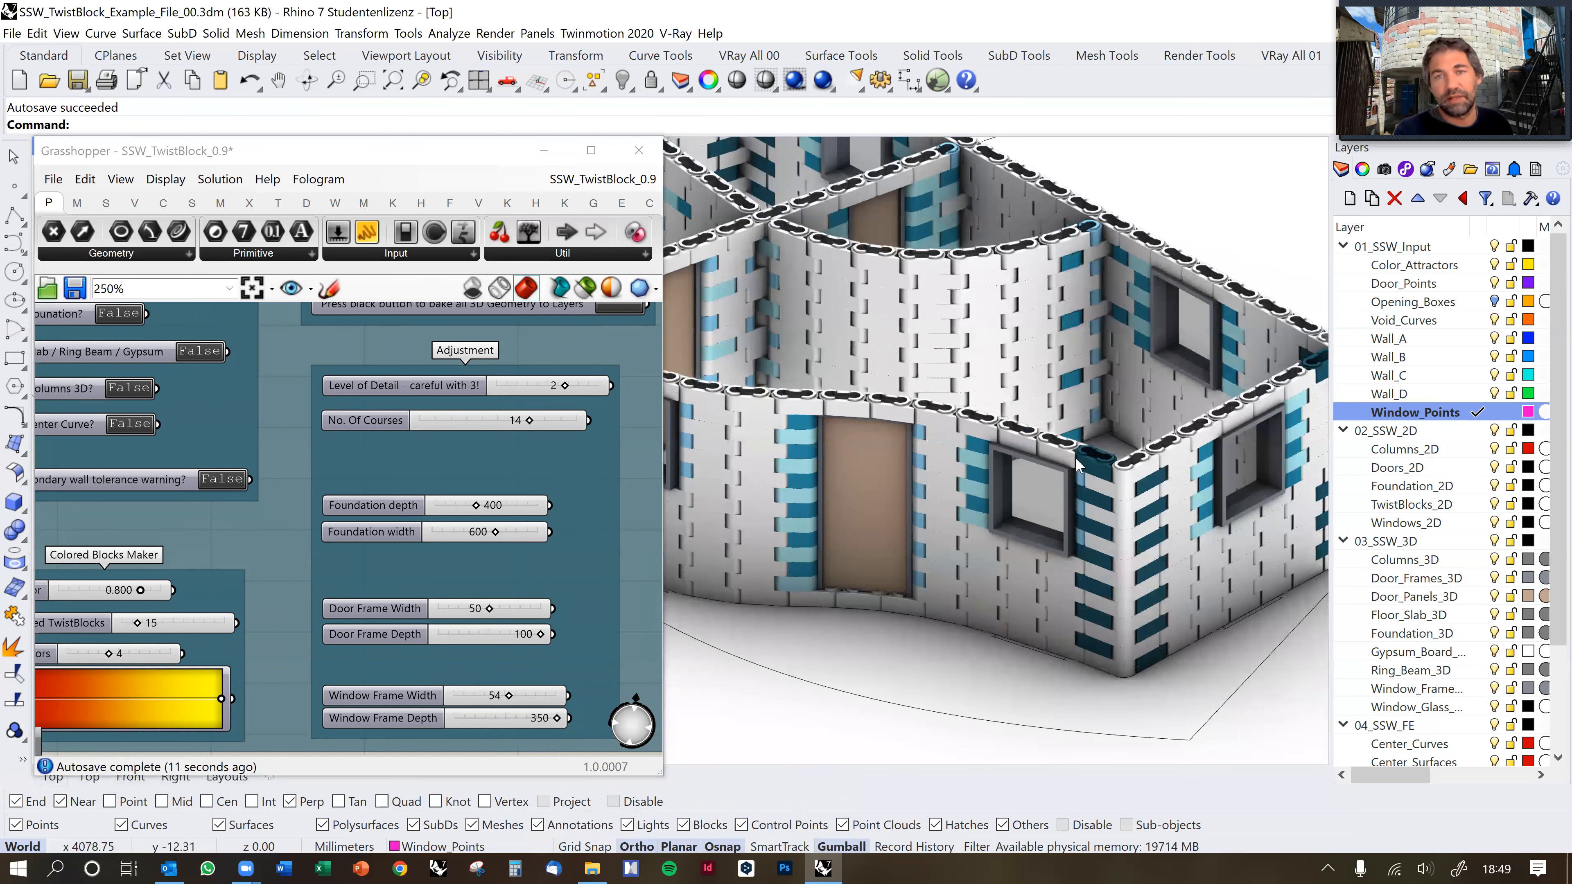
scroll(1008, 434, up, 1)
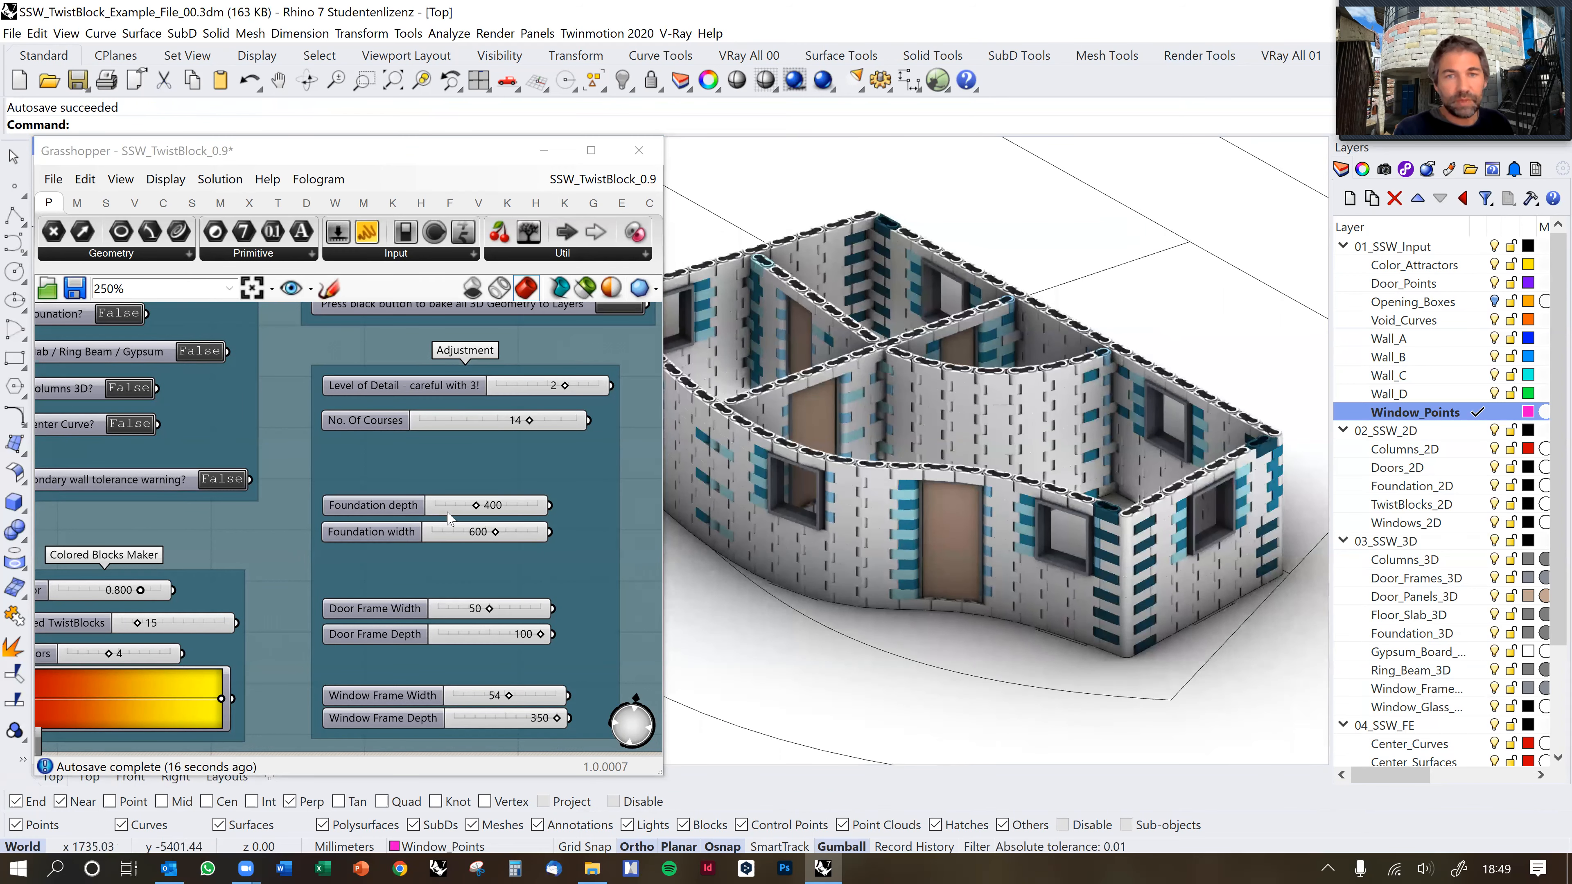
shift+right_drag(906, 519, 988, 445)
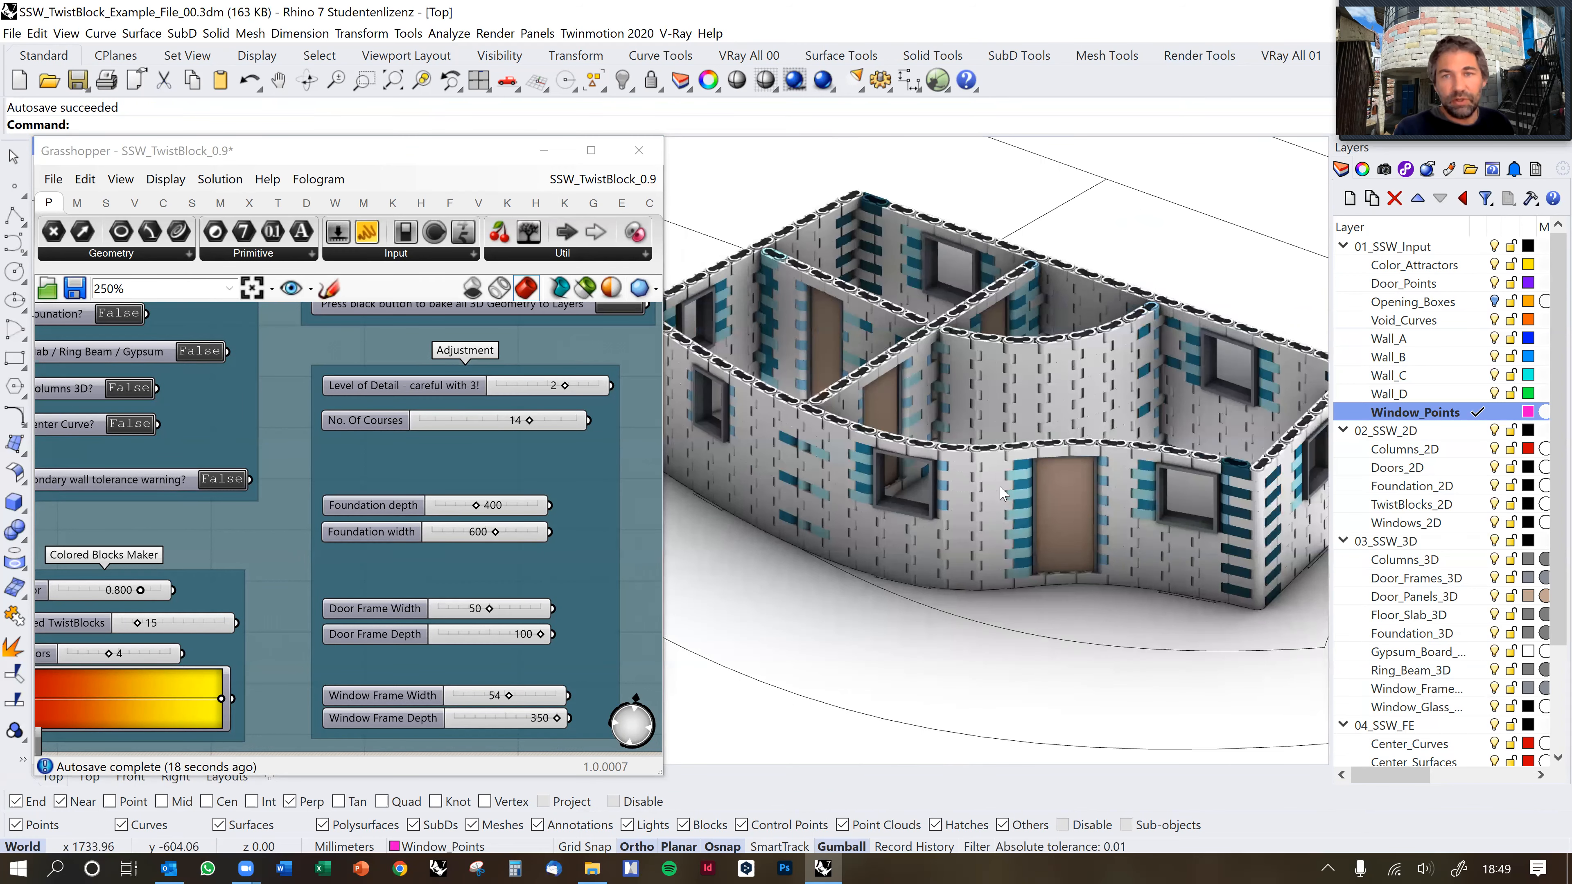
scroll(1000, 491, up, 1)
scroll(1007, 508, down, 4)
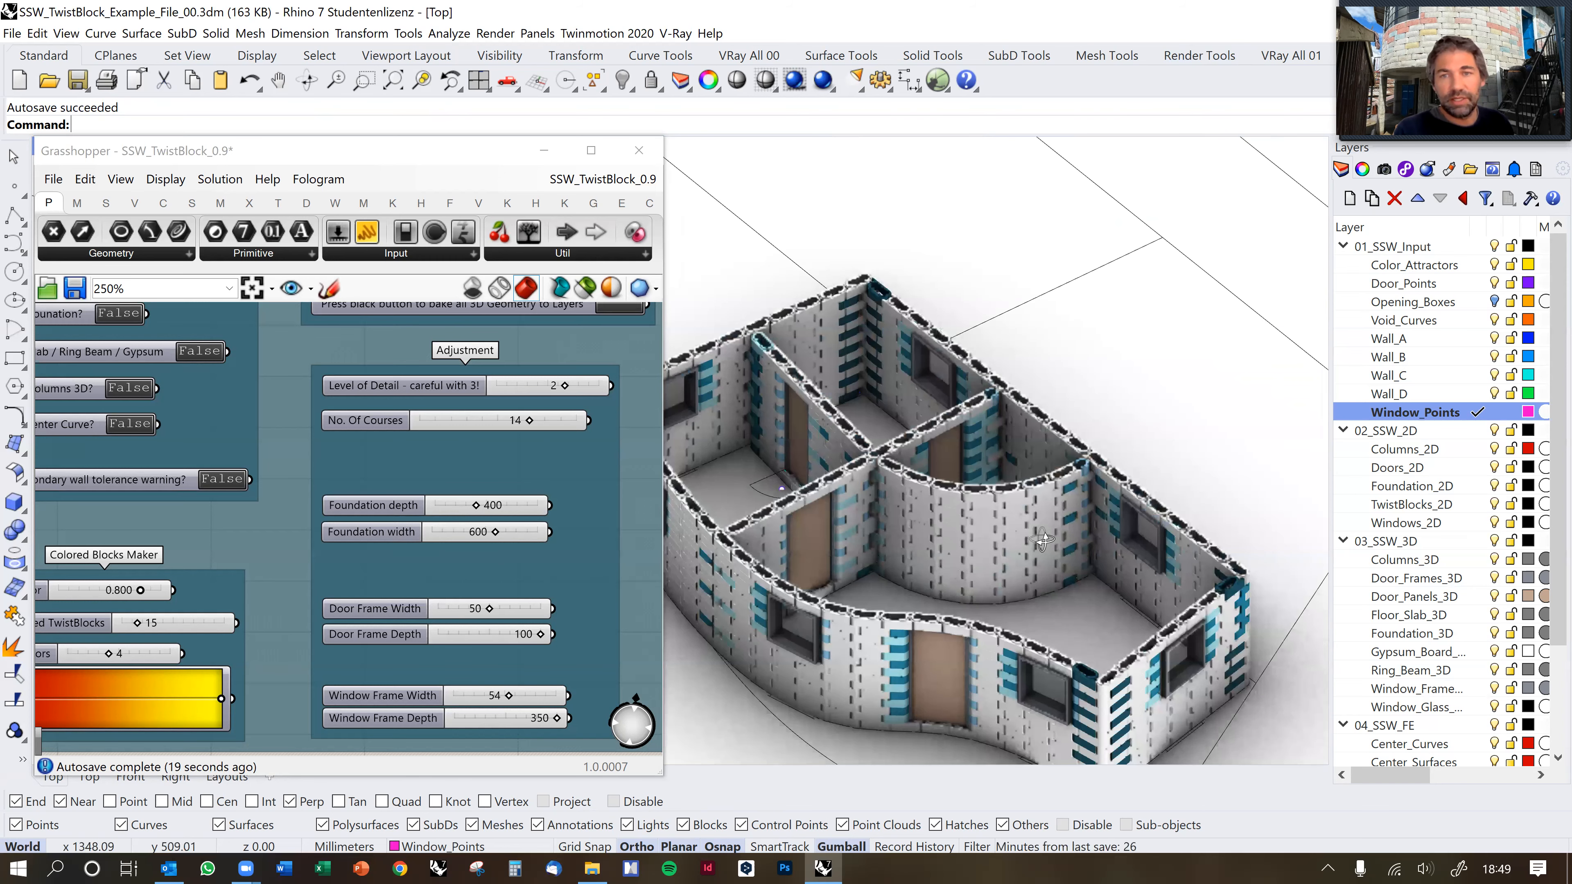
right_drag(1079, 539, 1041, 531)
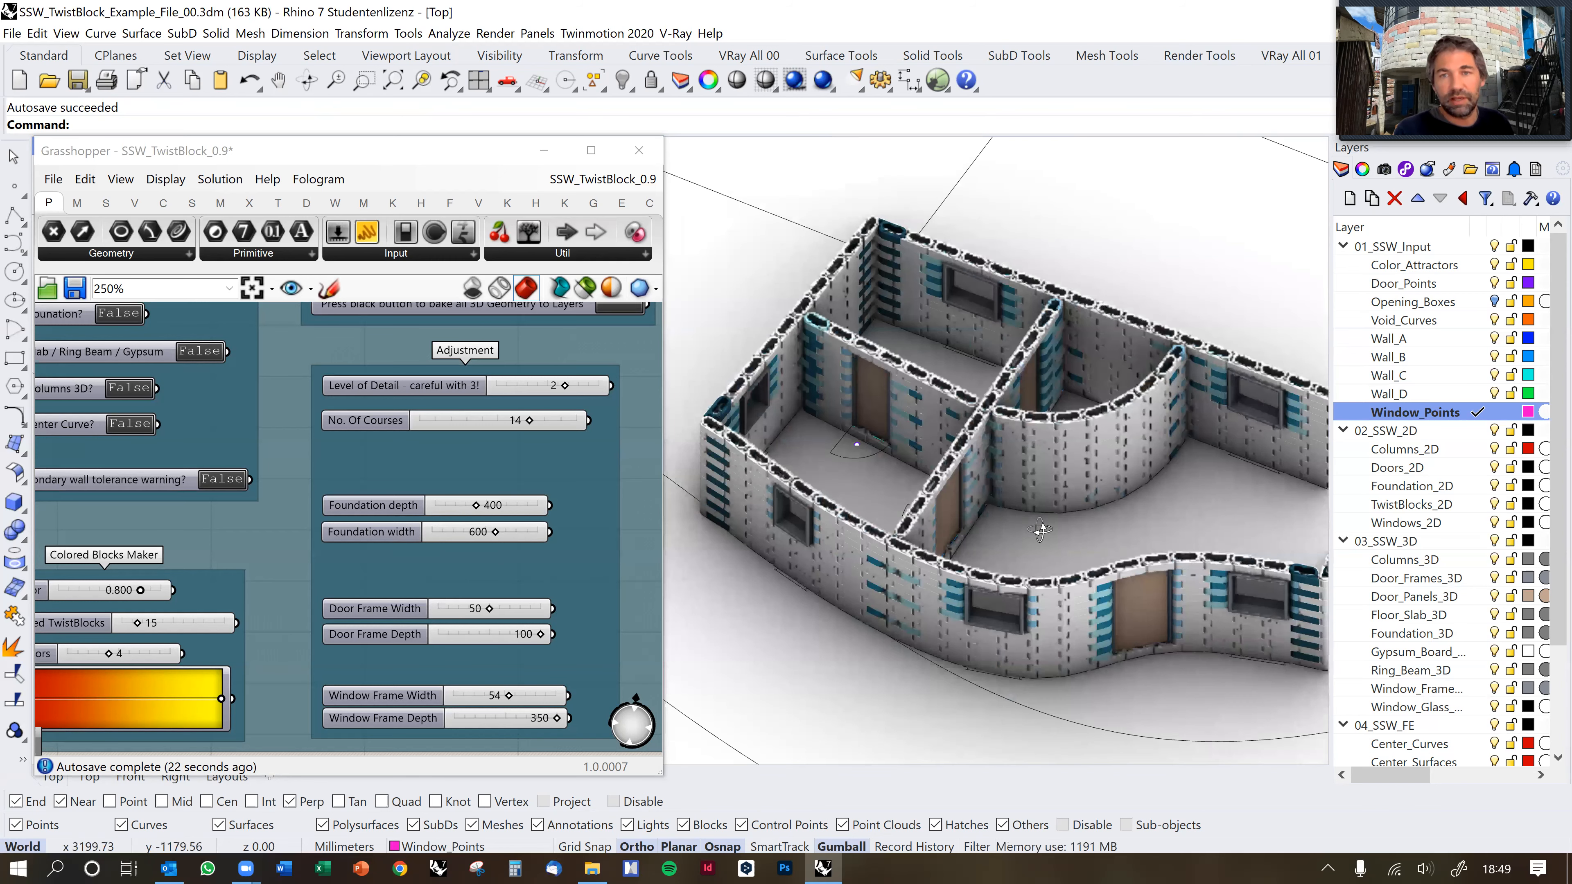
scroll(1027, 514, up, 2)
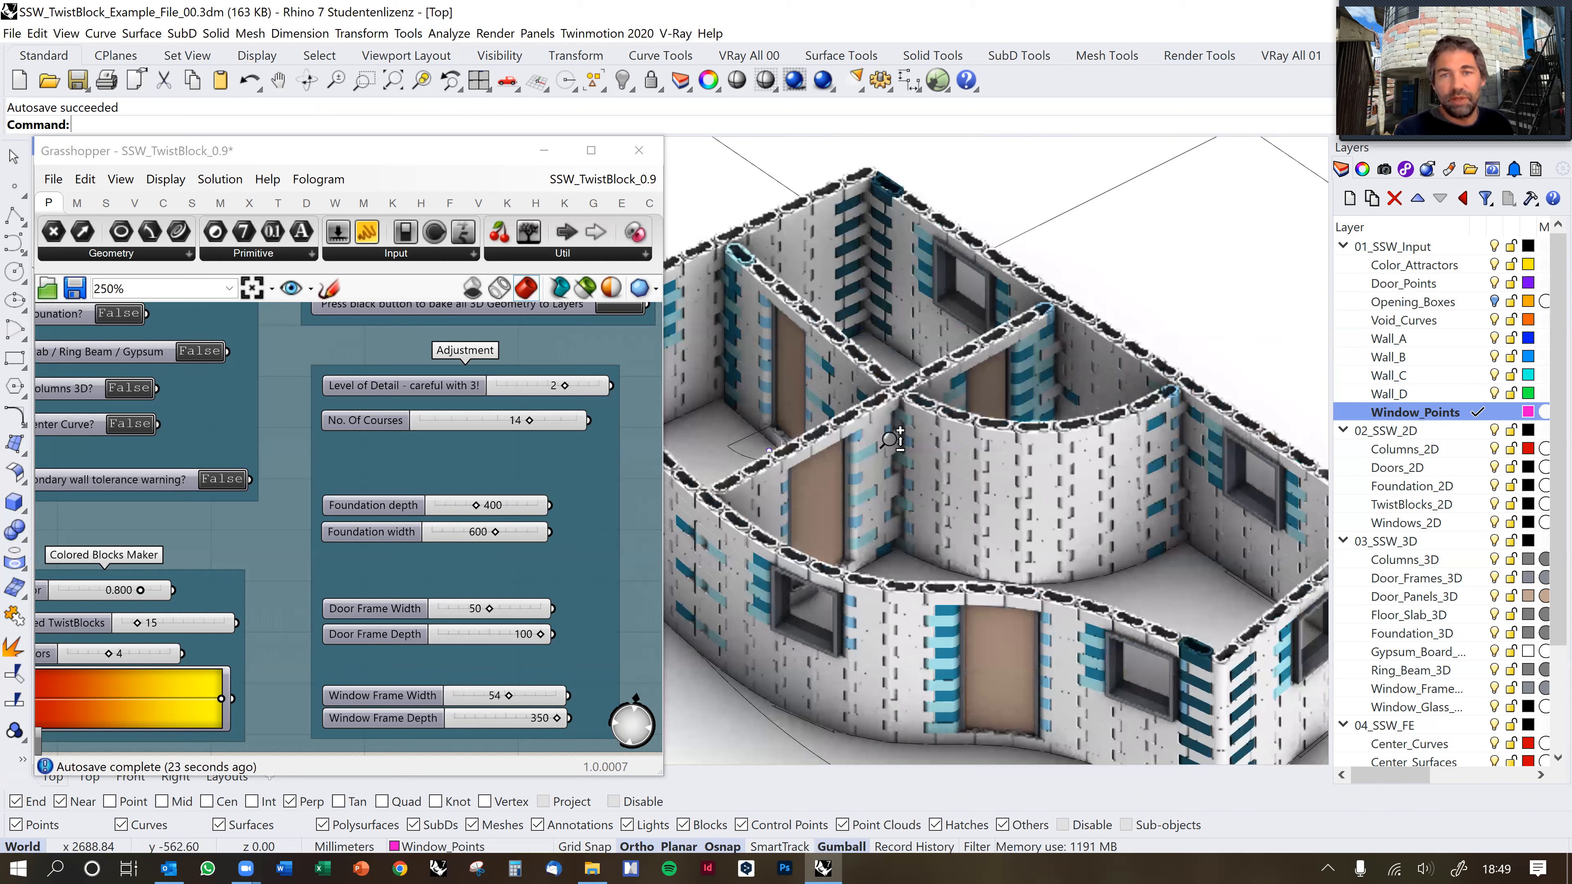
scroll(925, 398, up, 4)
scroll(959, 433, down, 2)
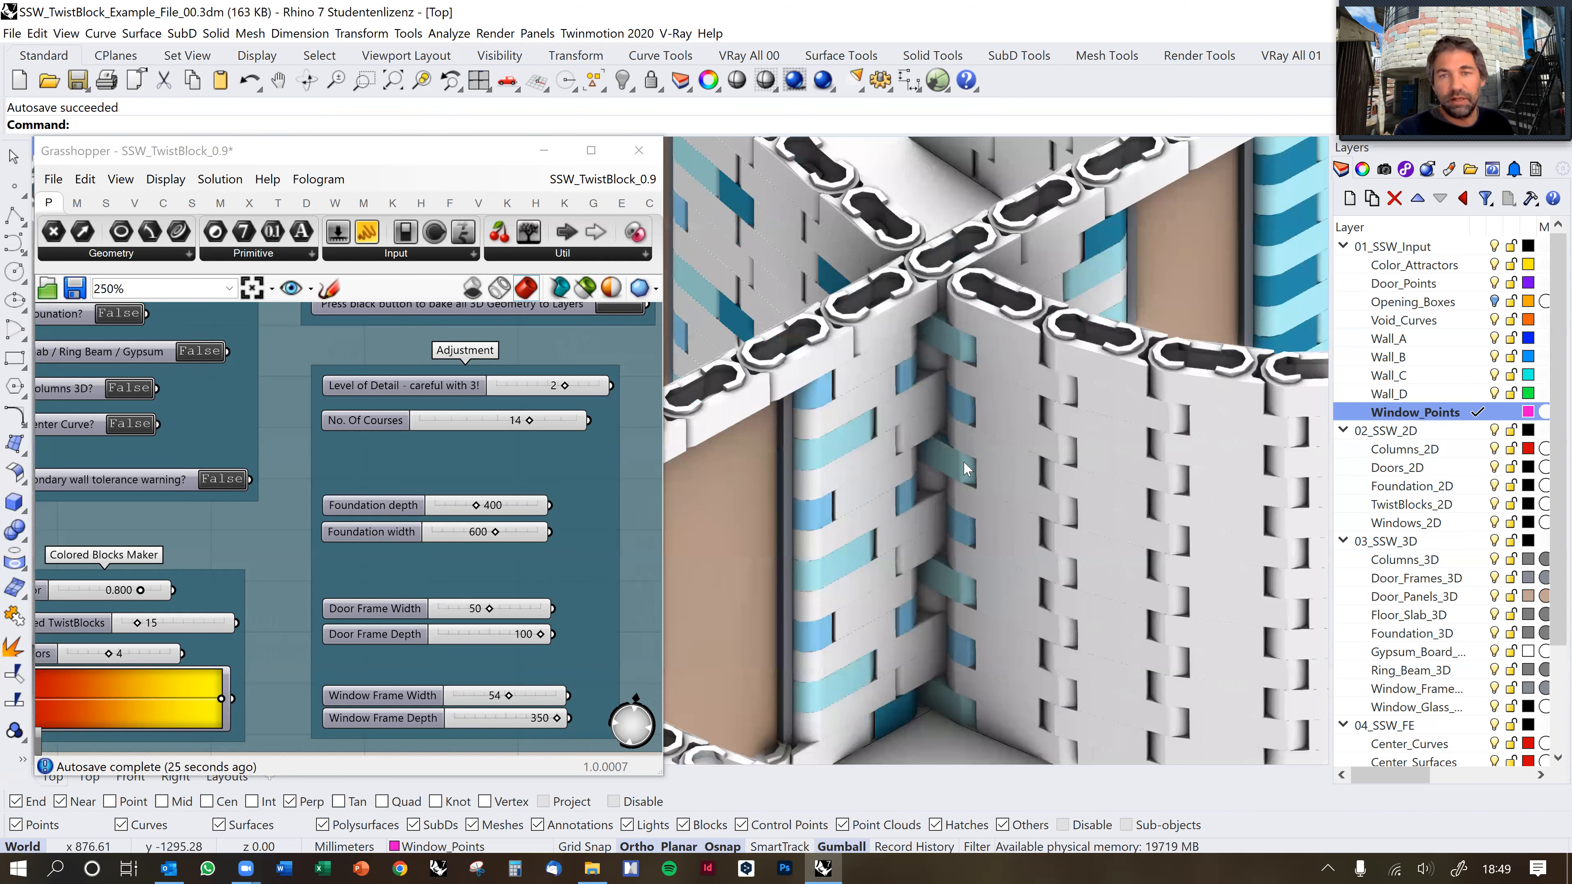
scroll(965, 470, down, 3)
right_drag(926, 530, 1032, 442)
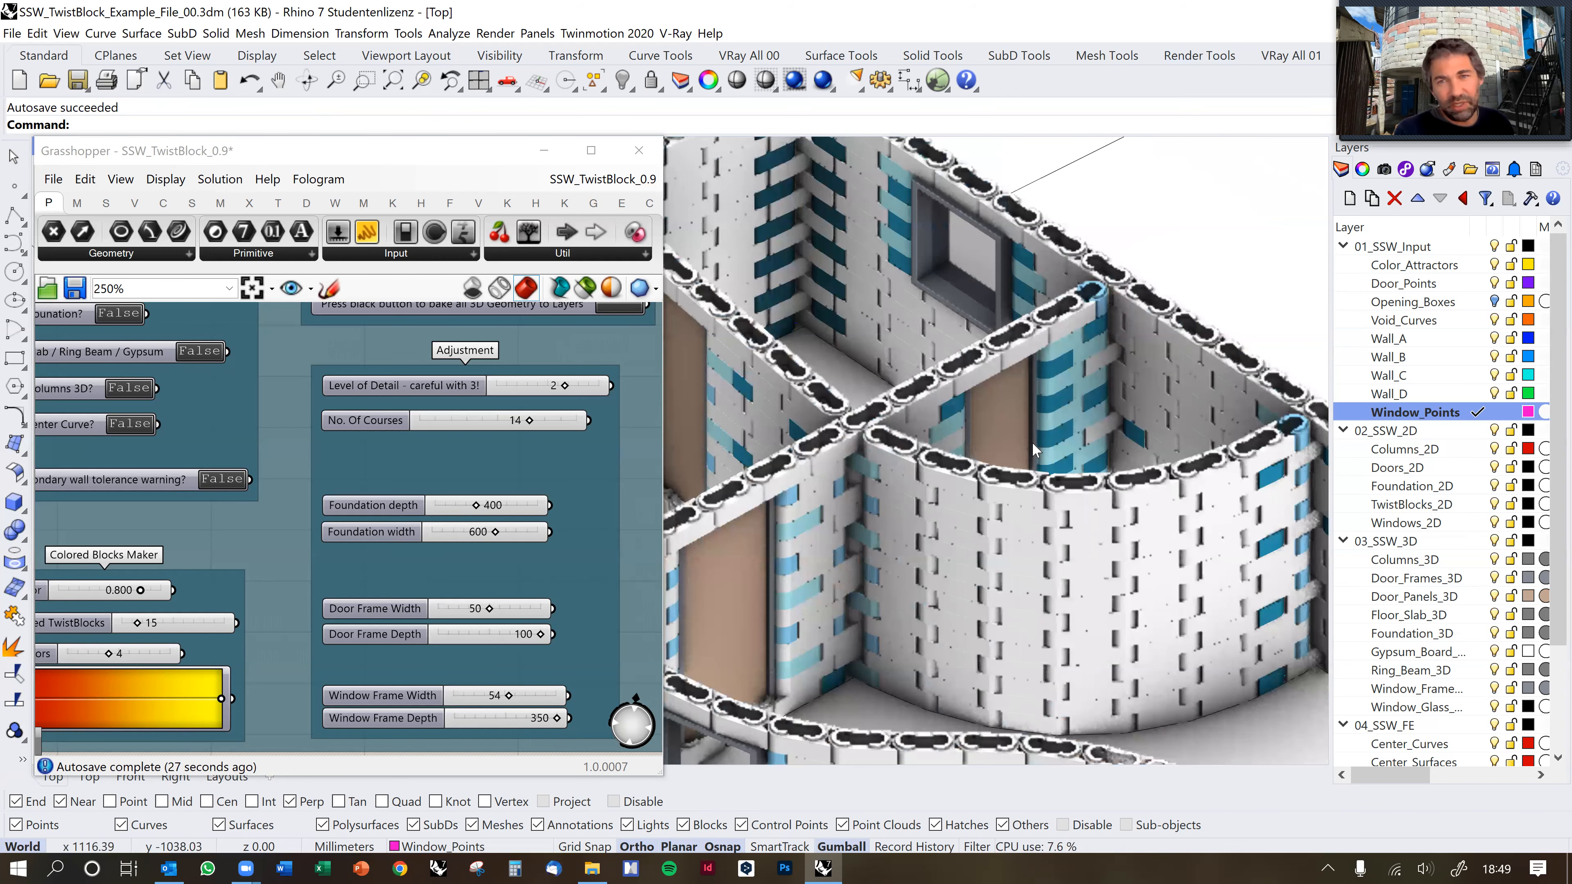
scroll(1143, 417, up, 1)
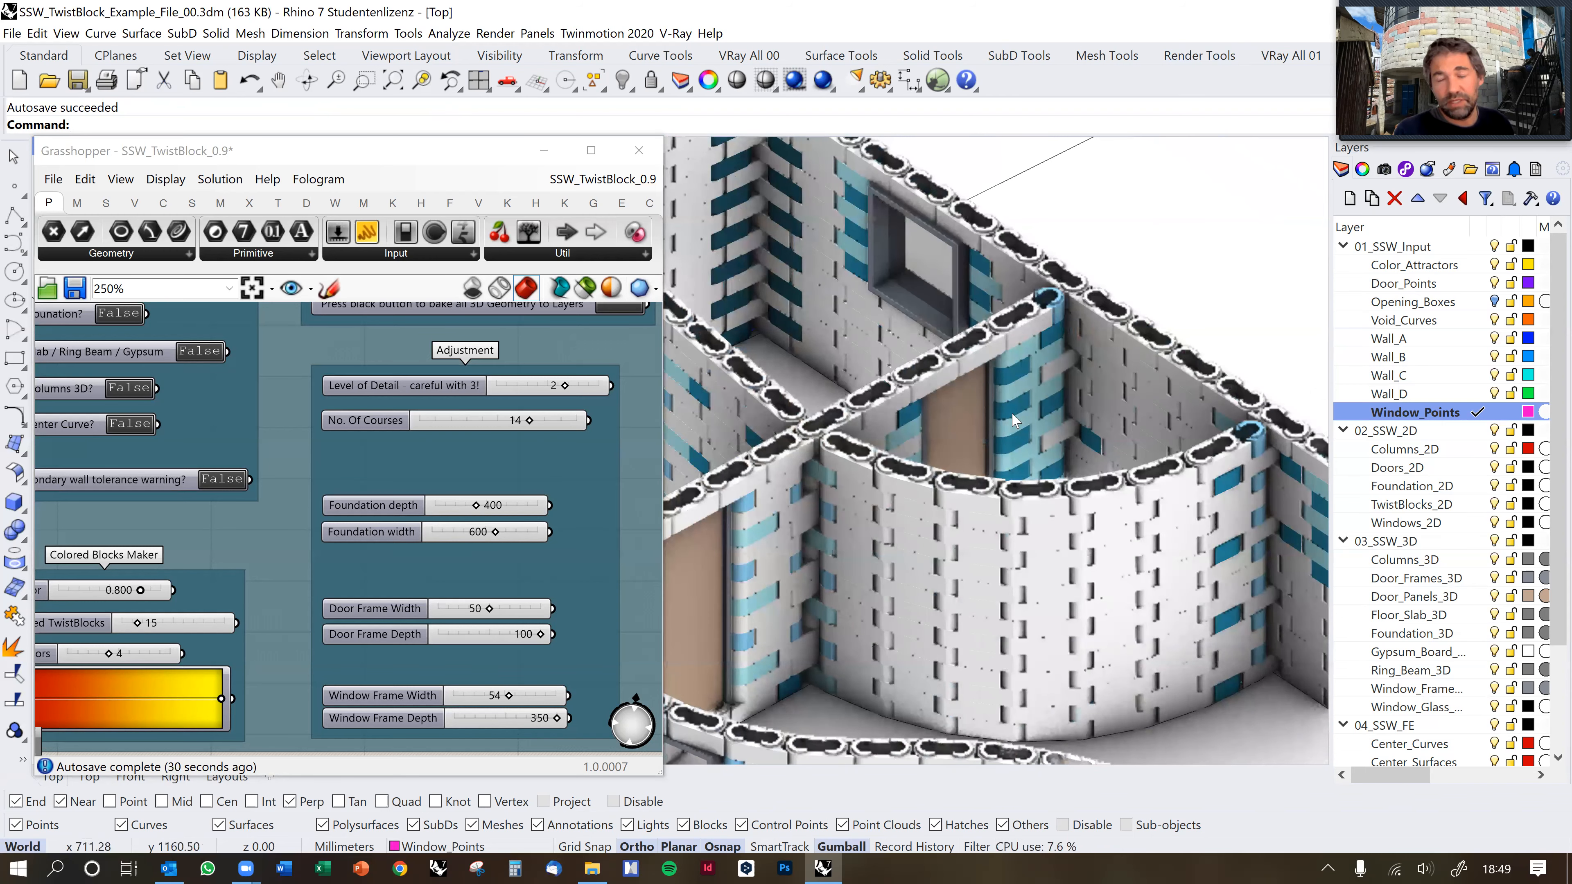
right_drag(1271, 435, 1194, 424)
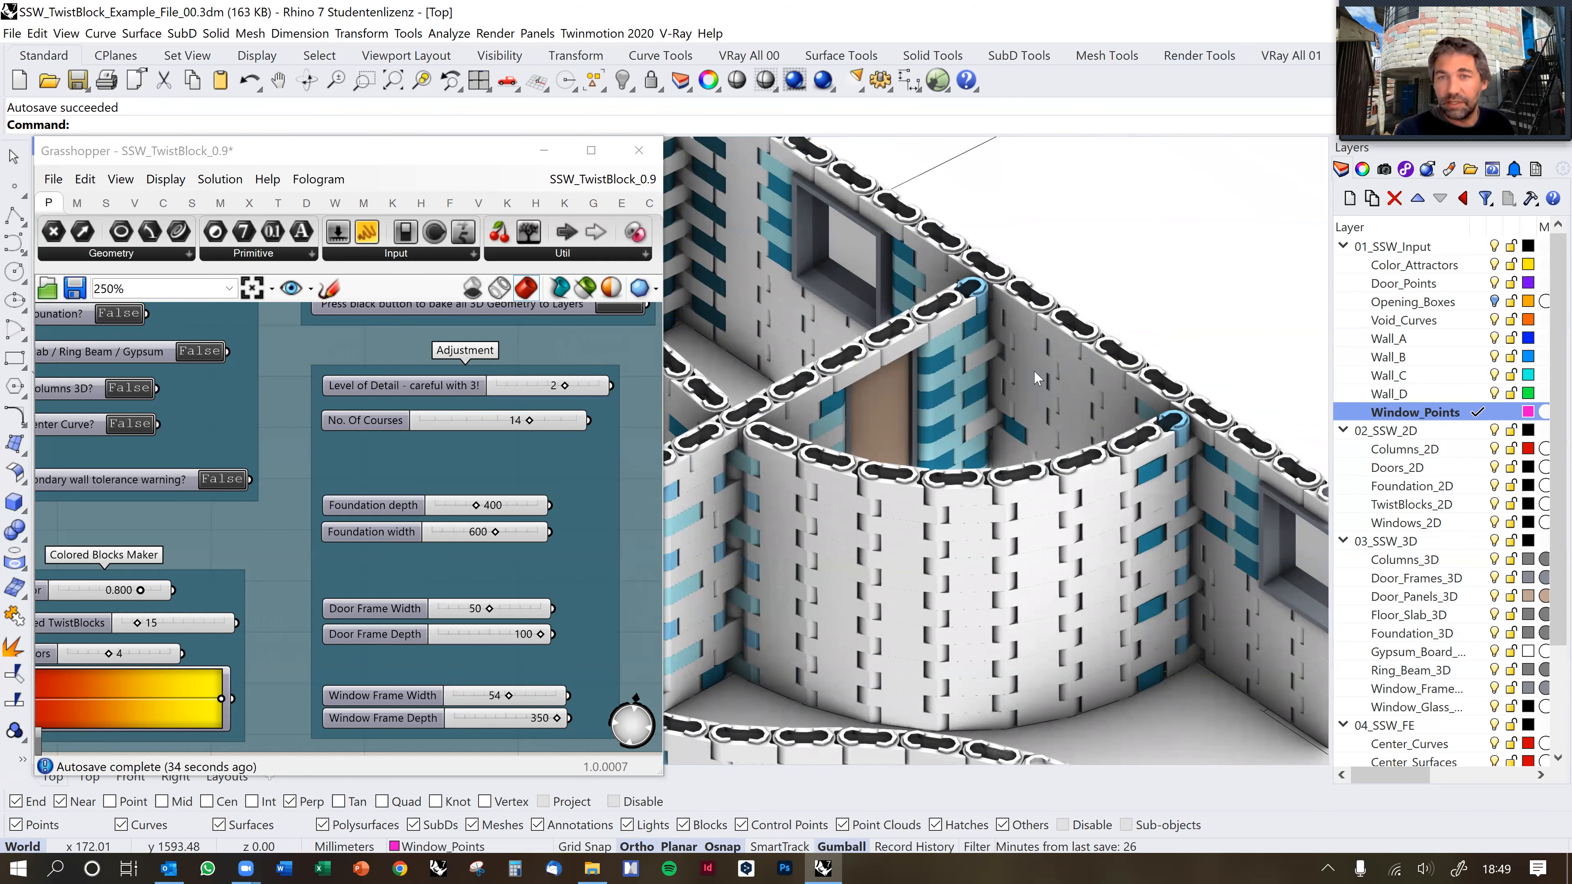
scroll(1032, 384, up, 2)
right_drag(1029, 399, 920, 344)
scroll(919, 343, down, 4)
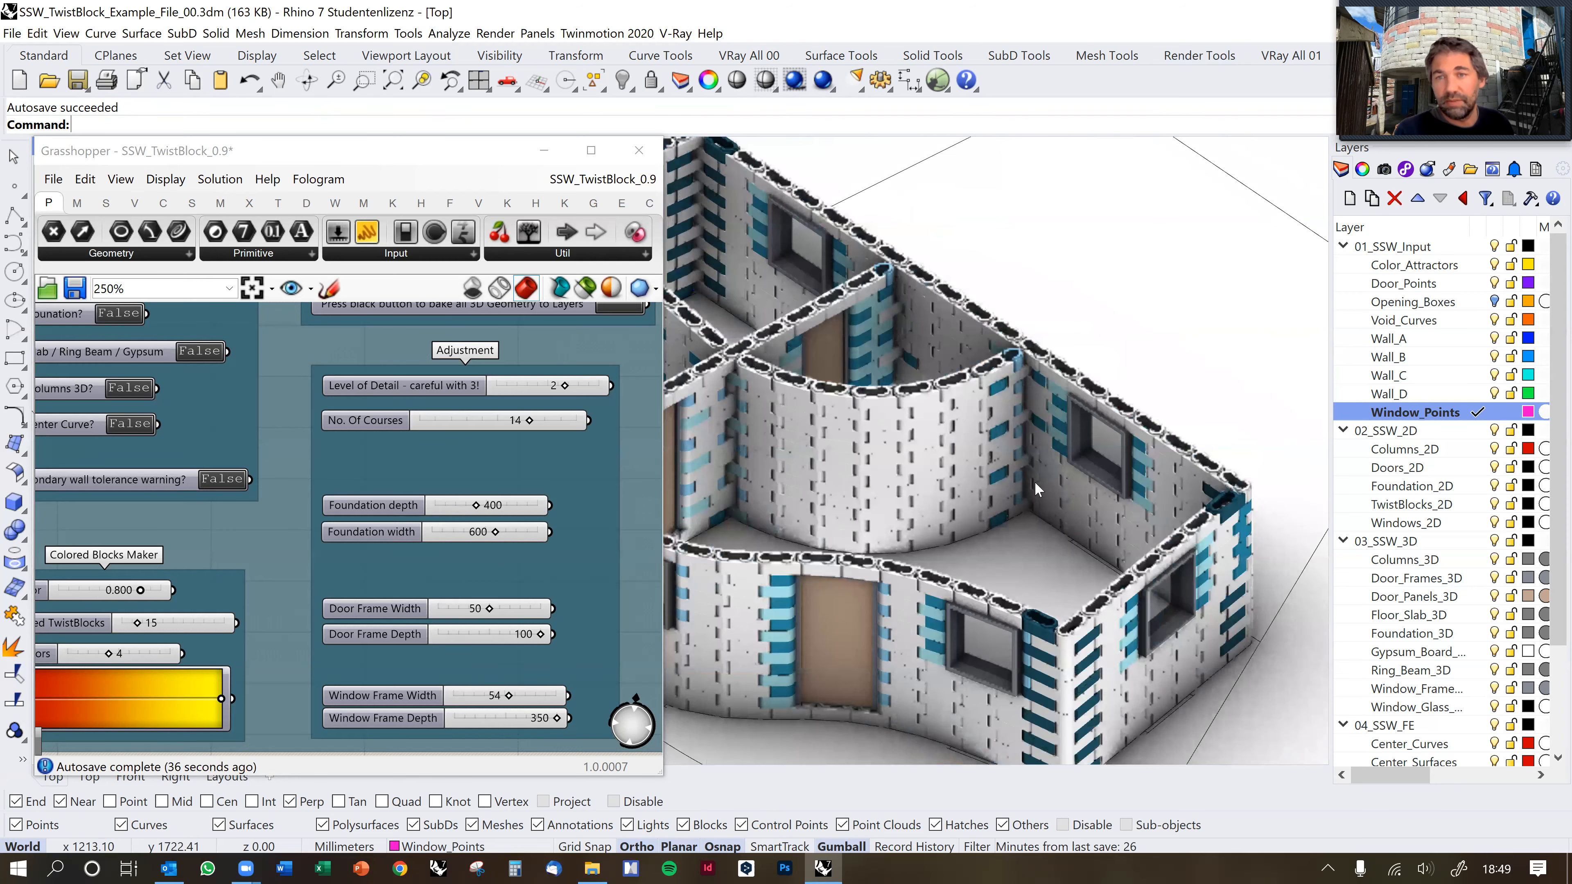
right_drag(1117, 525, 1163, 540)
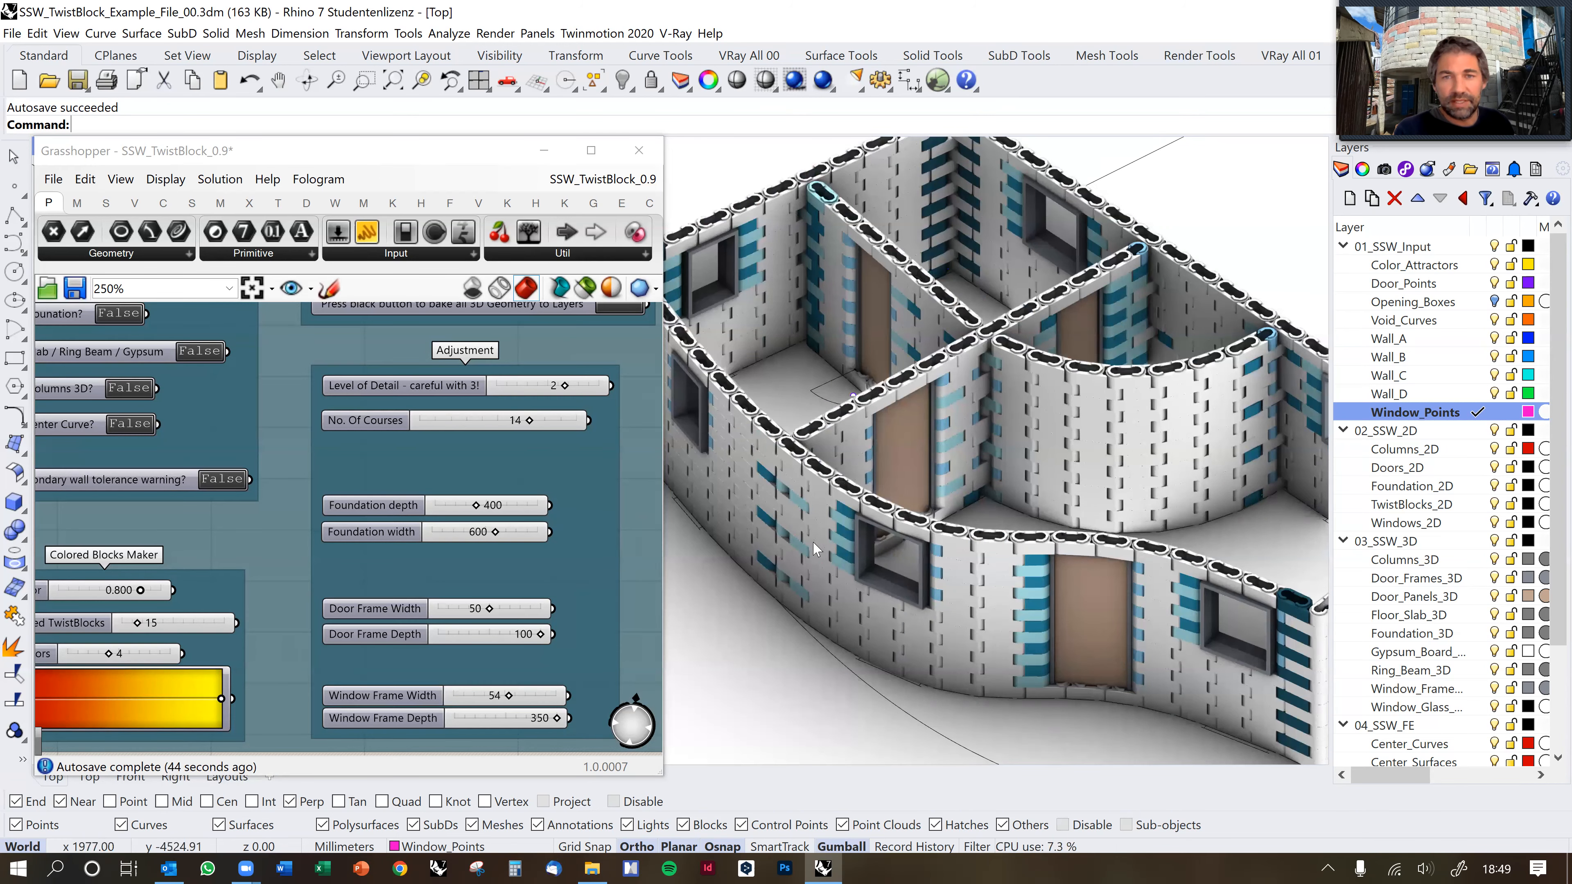
right_drag(885, 457, 915, 481)
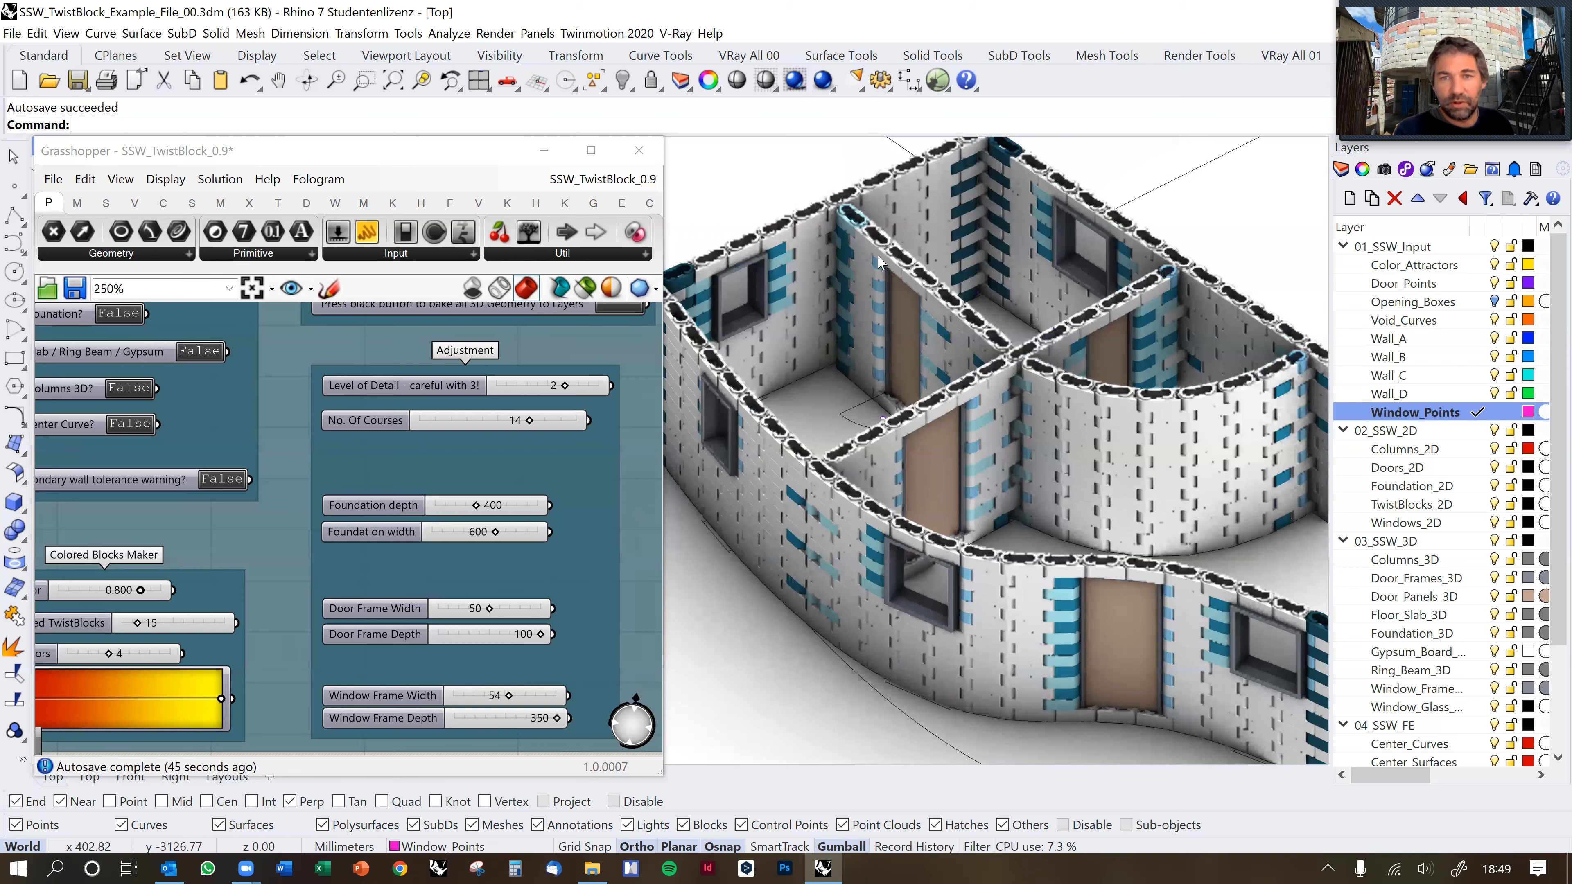
right_drag(879, 262, 988, 310)
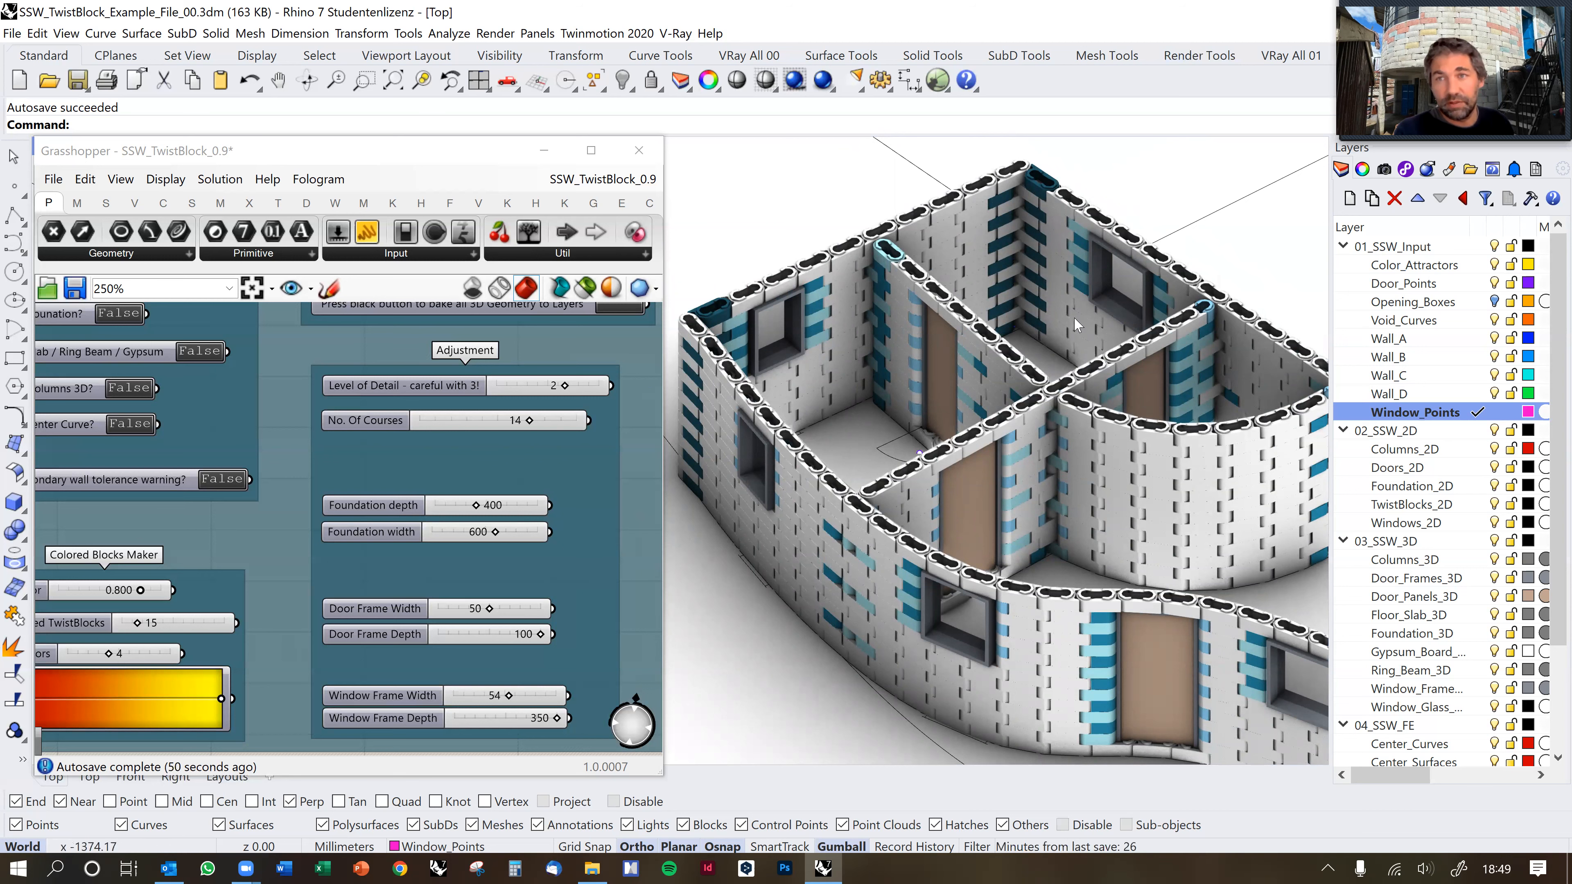
scroll(1065, 307, up, 2)
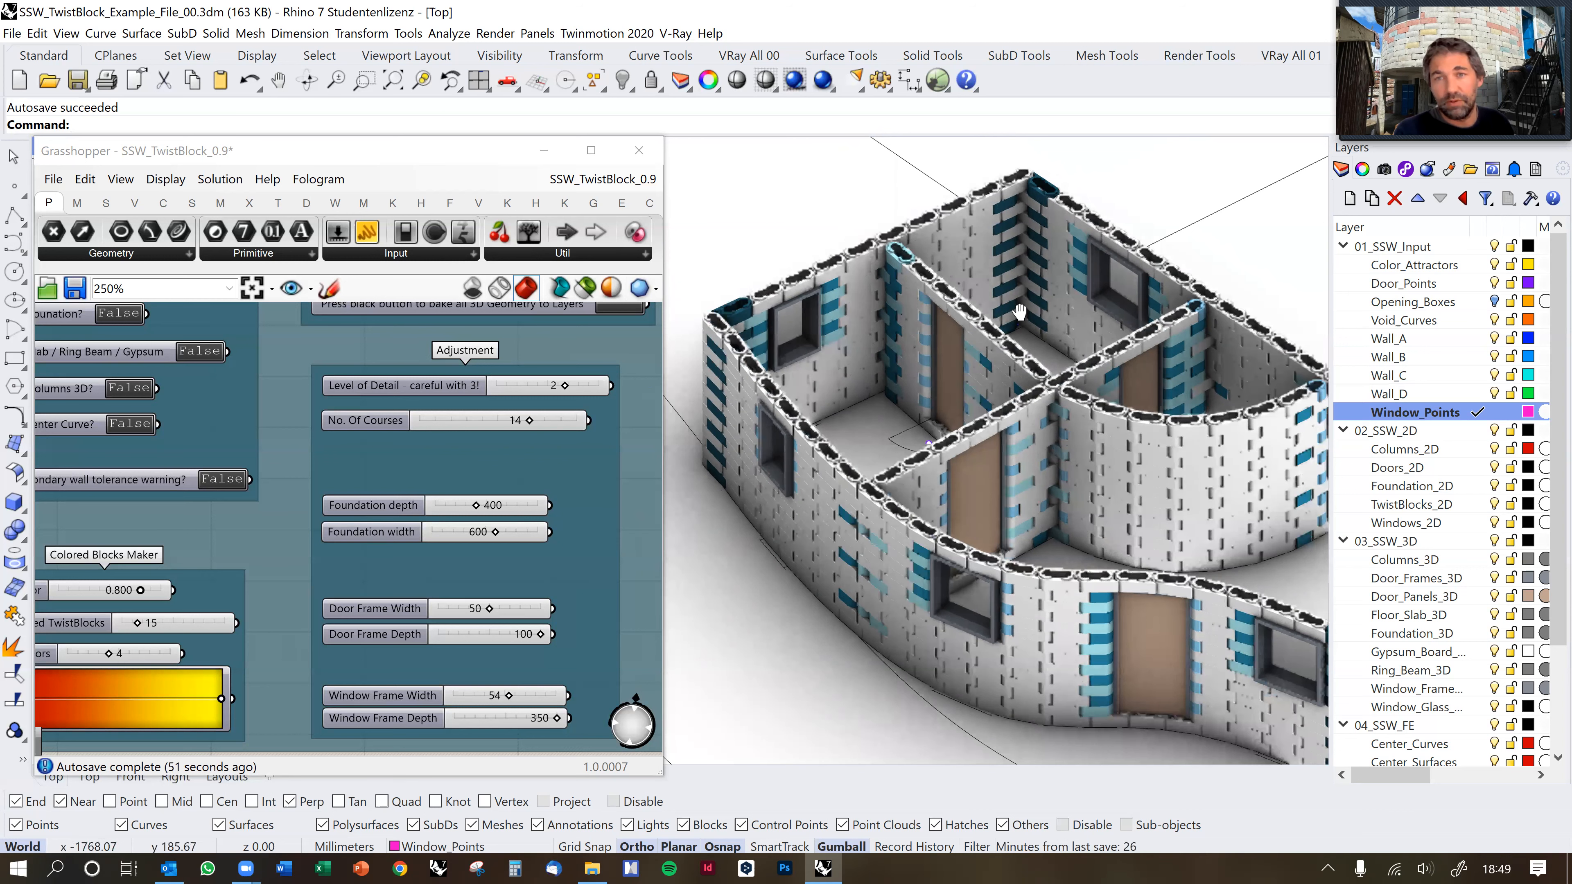
scroll(1020, 312, down, 3)
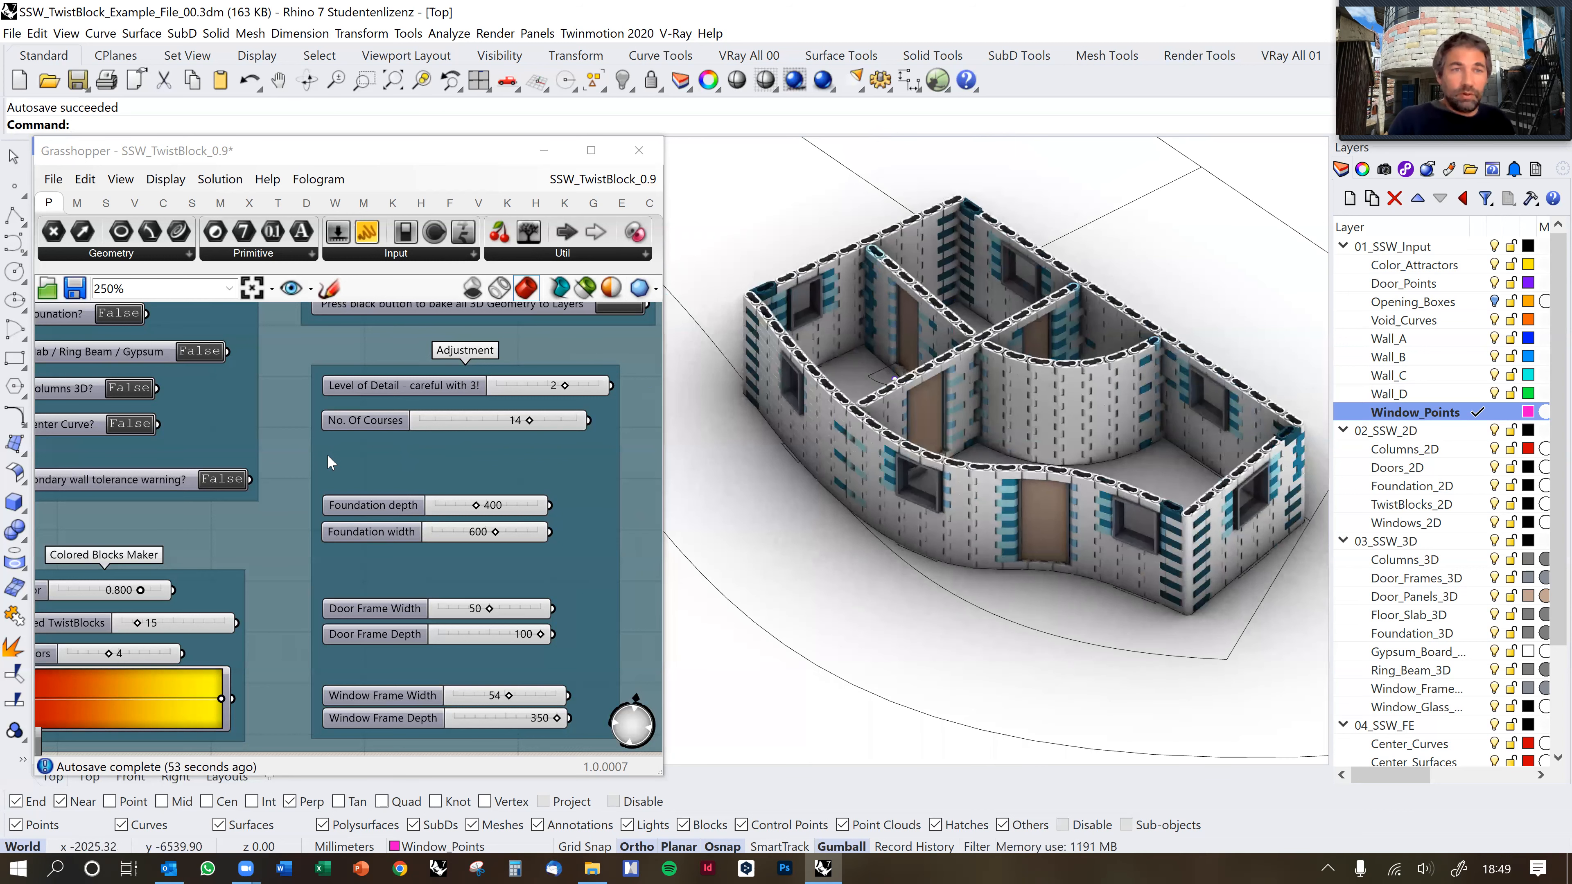
Set the Activate Foundation toggle to True to generate the foundation beneath the walls.
scroll(327, 456, down, 1)
right_drag(304, 438, 328, 462)
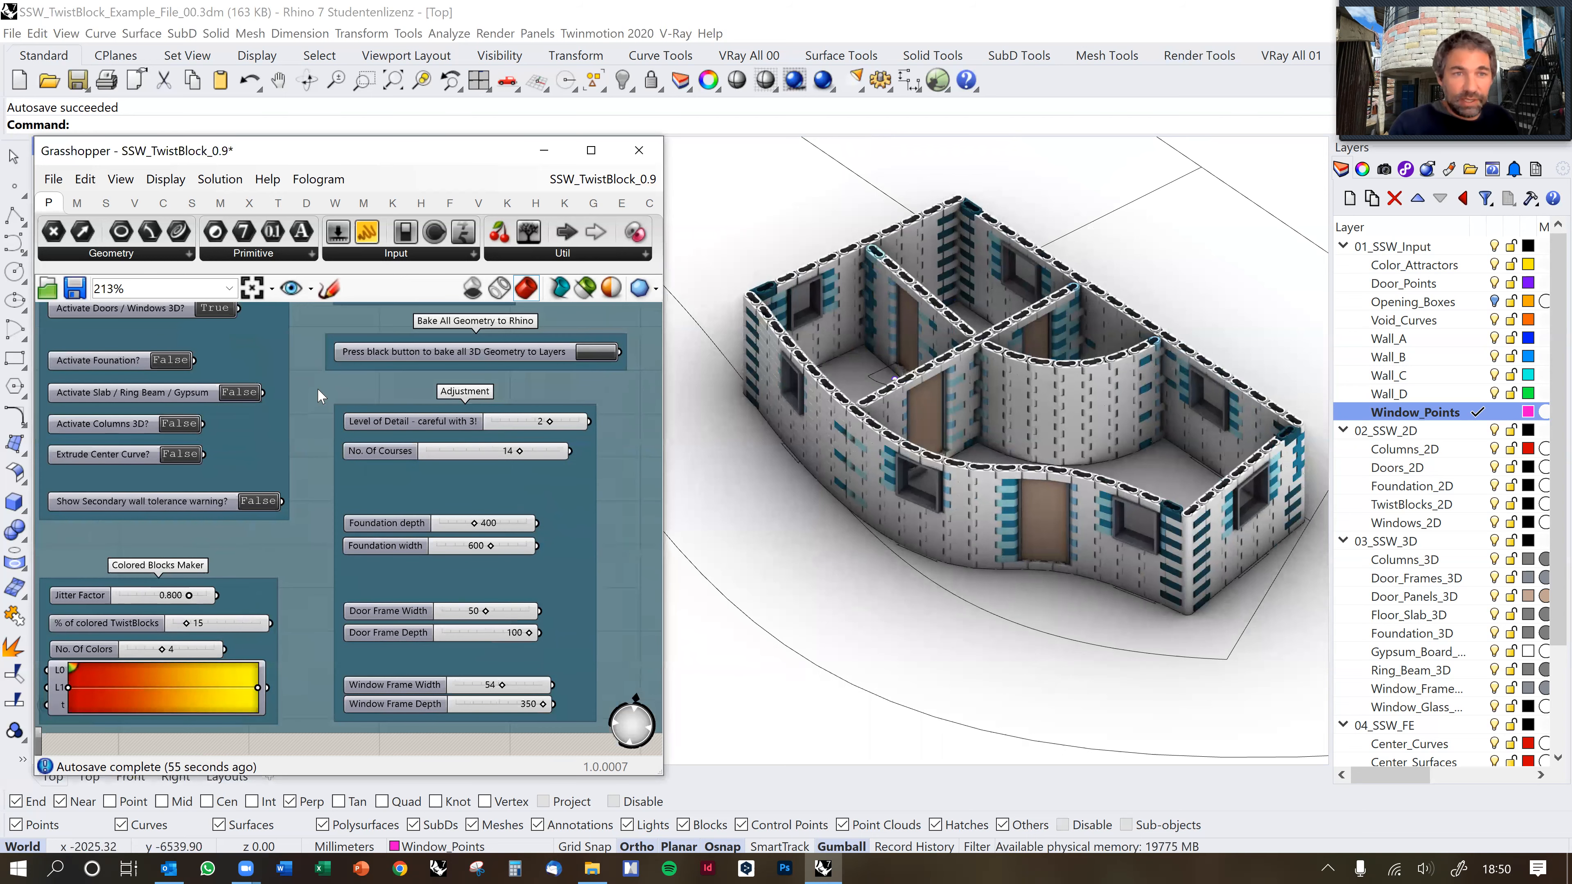
right_drag(318, 392, 312, 460)
right_drag(254, 381, 249, 453)
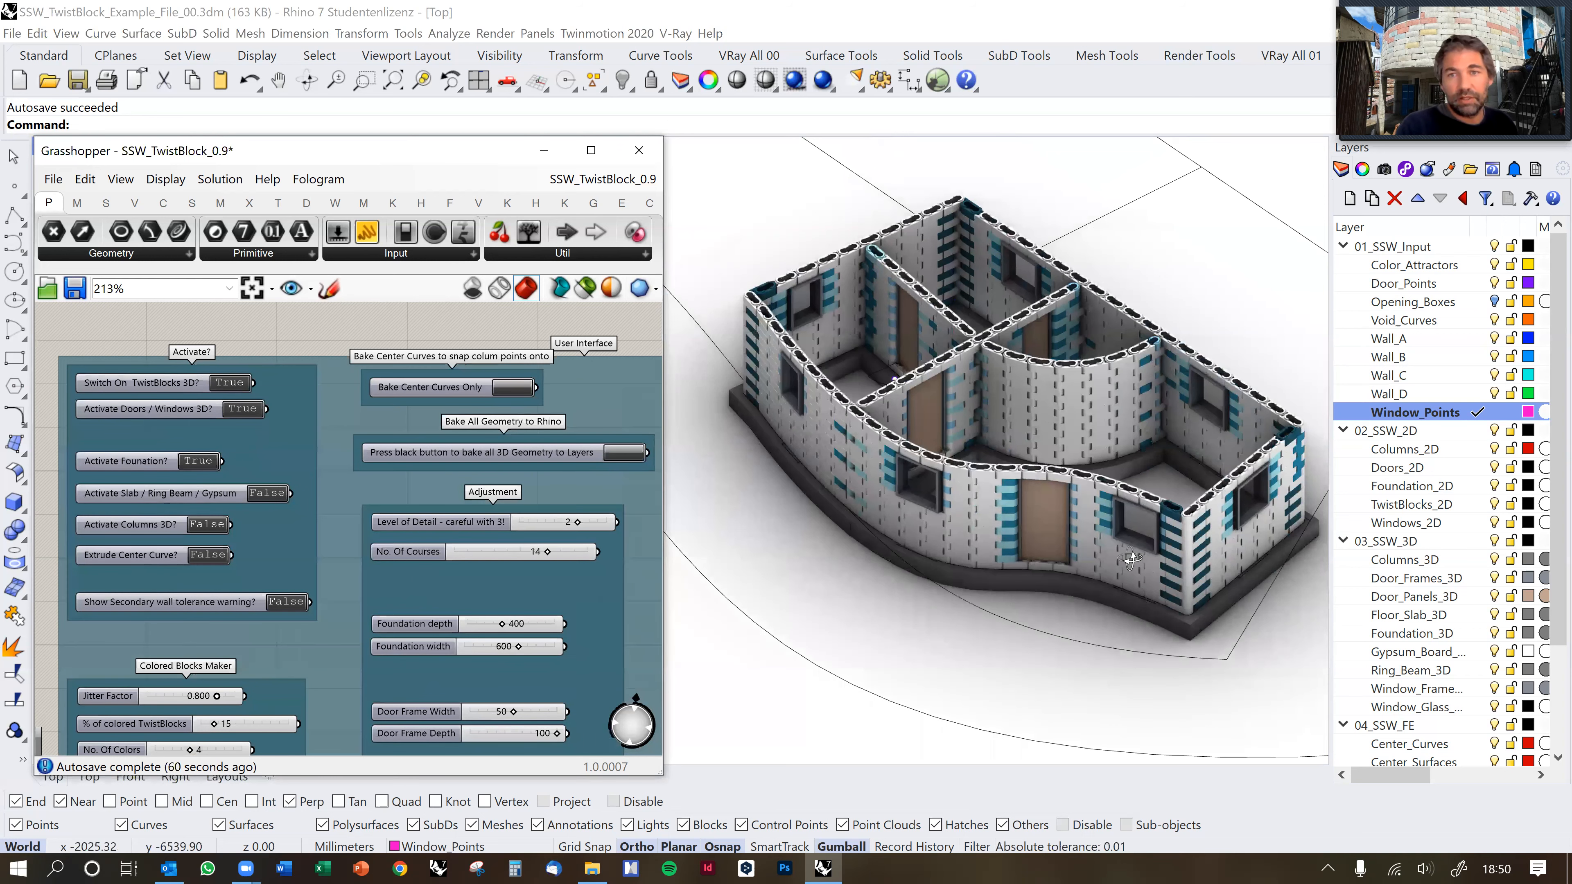
Examine the generated foundation beneath the outer and interior walls of the house from several angles.
scroll(1082, 495, up, 5)
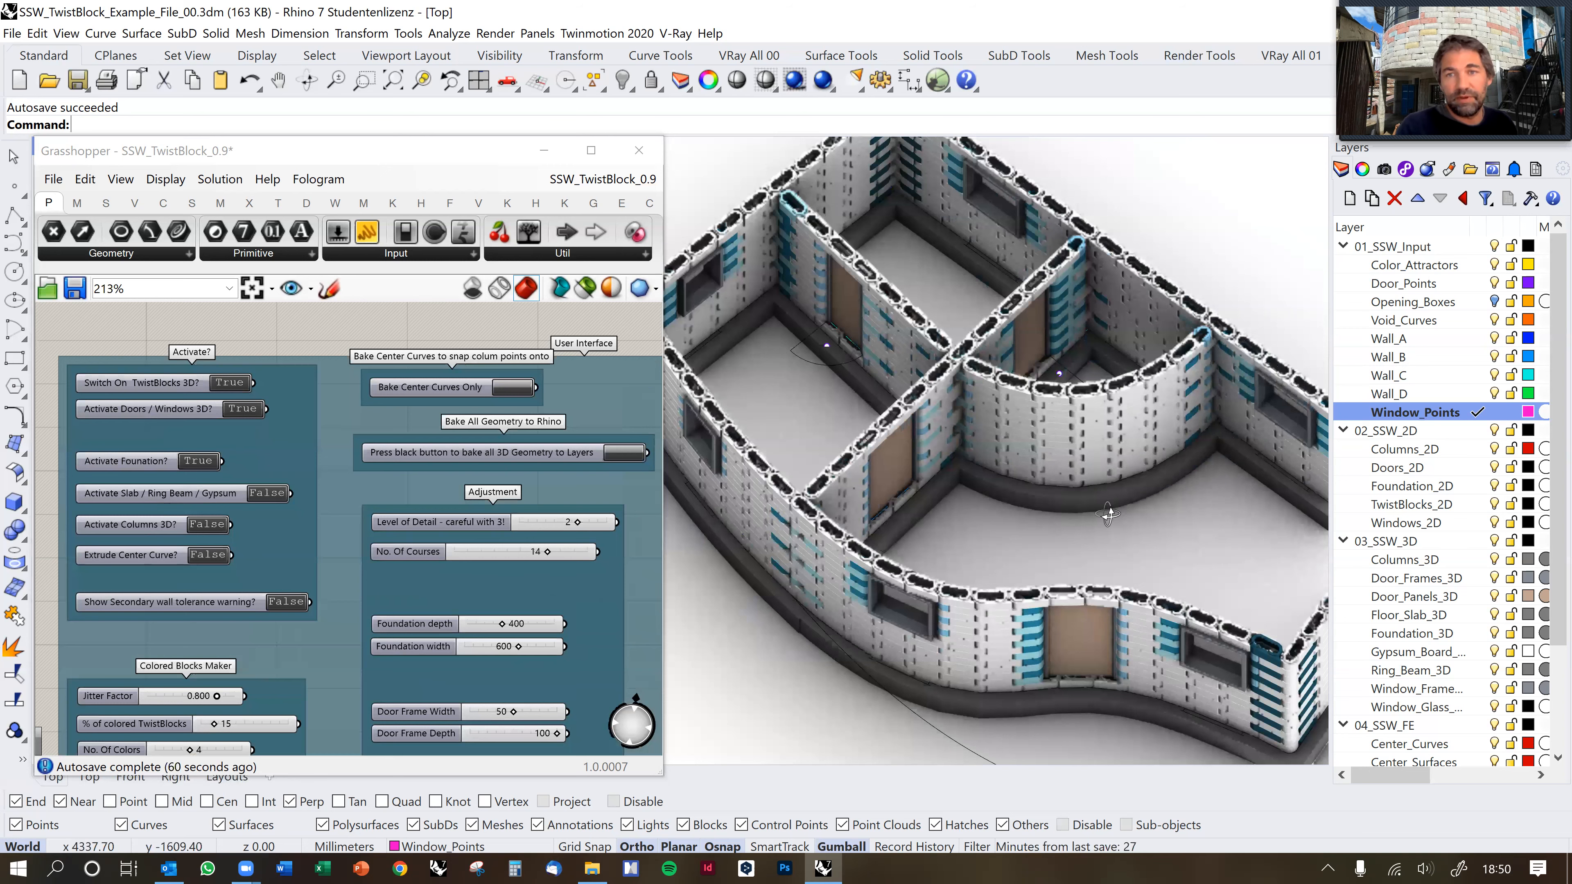
scroll(1092, 483, down, 5)
right_drag(1114, 464, 1153, 461)
scroll(1140, 505, up, 5)
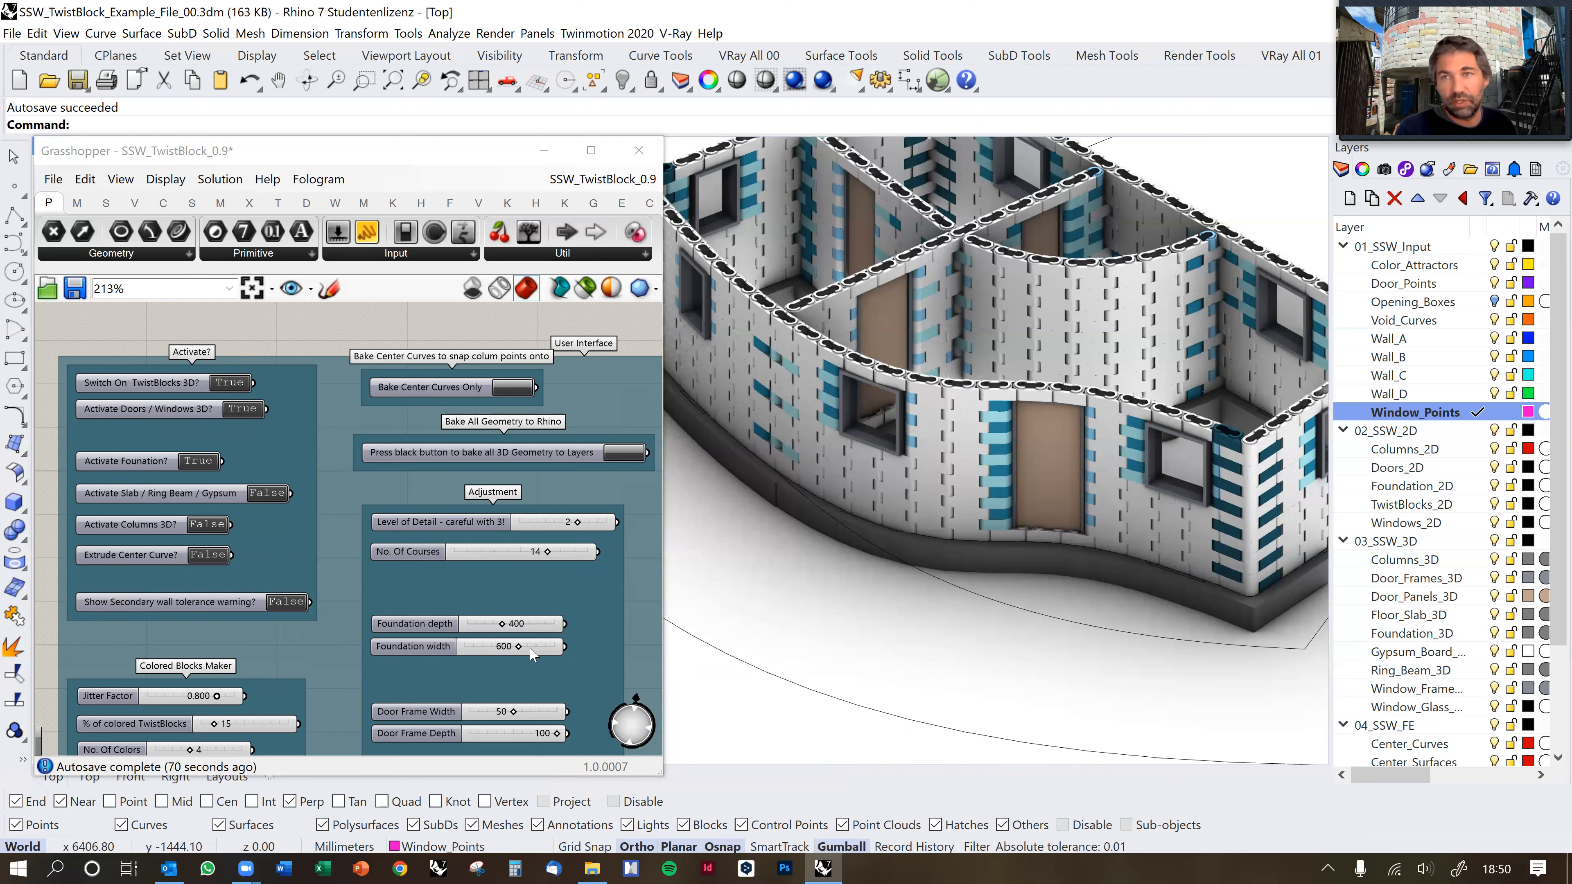
scroll(1041, 520, up, 4)
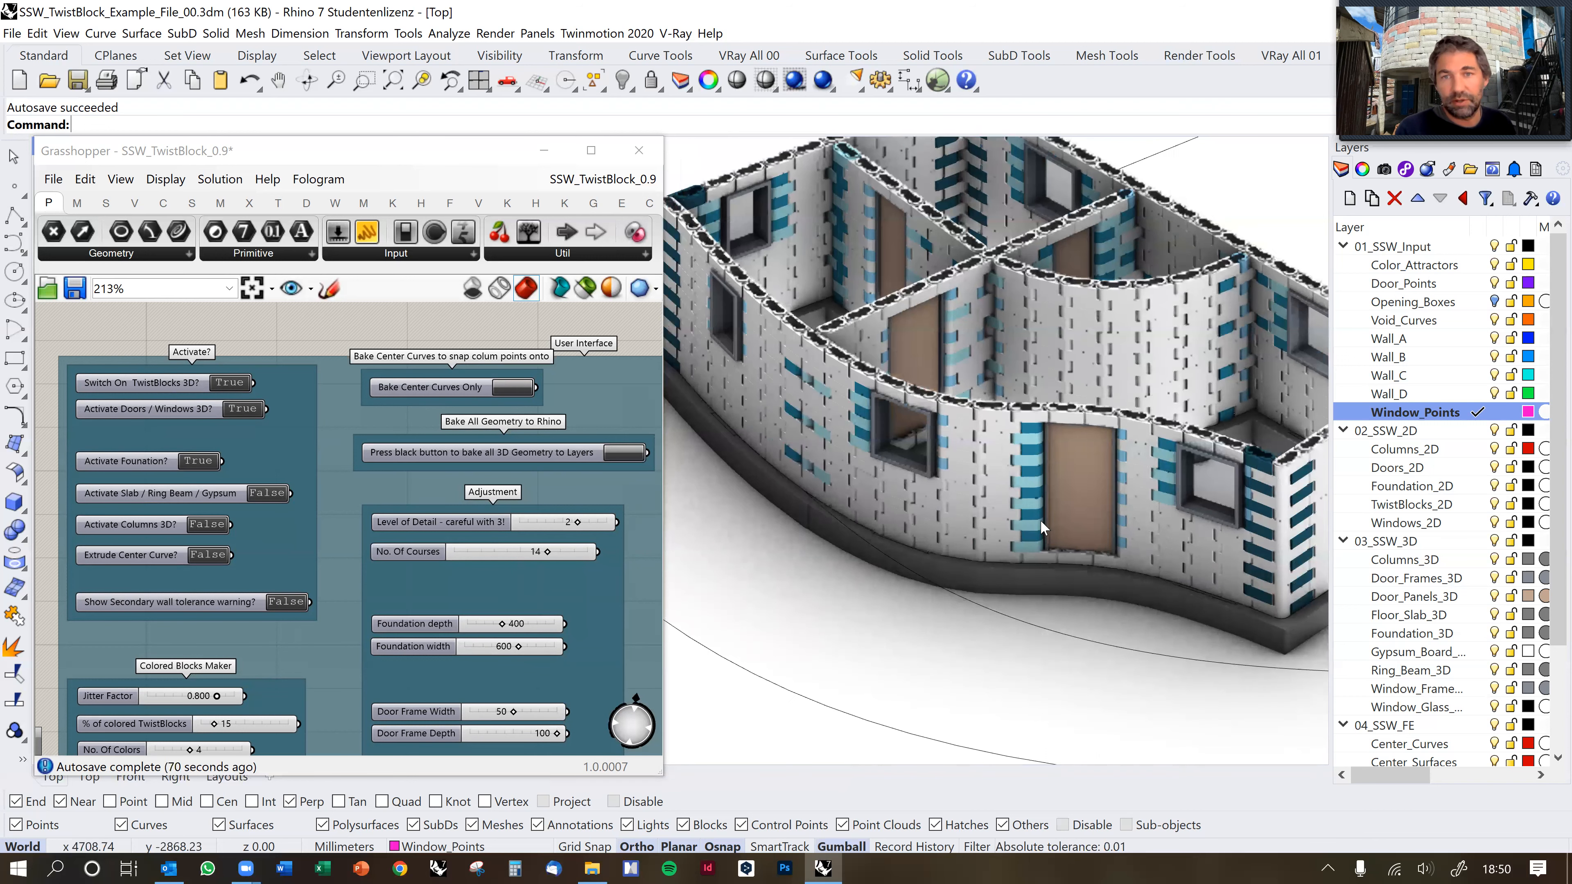
scroll(1073, 481, down, 5)
right_click(917, 453)
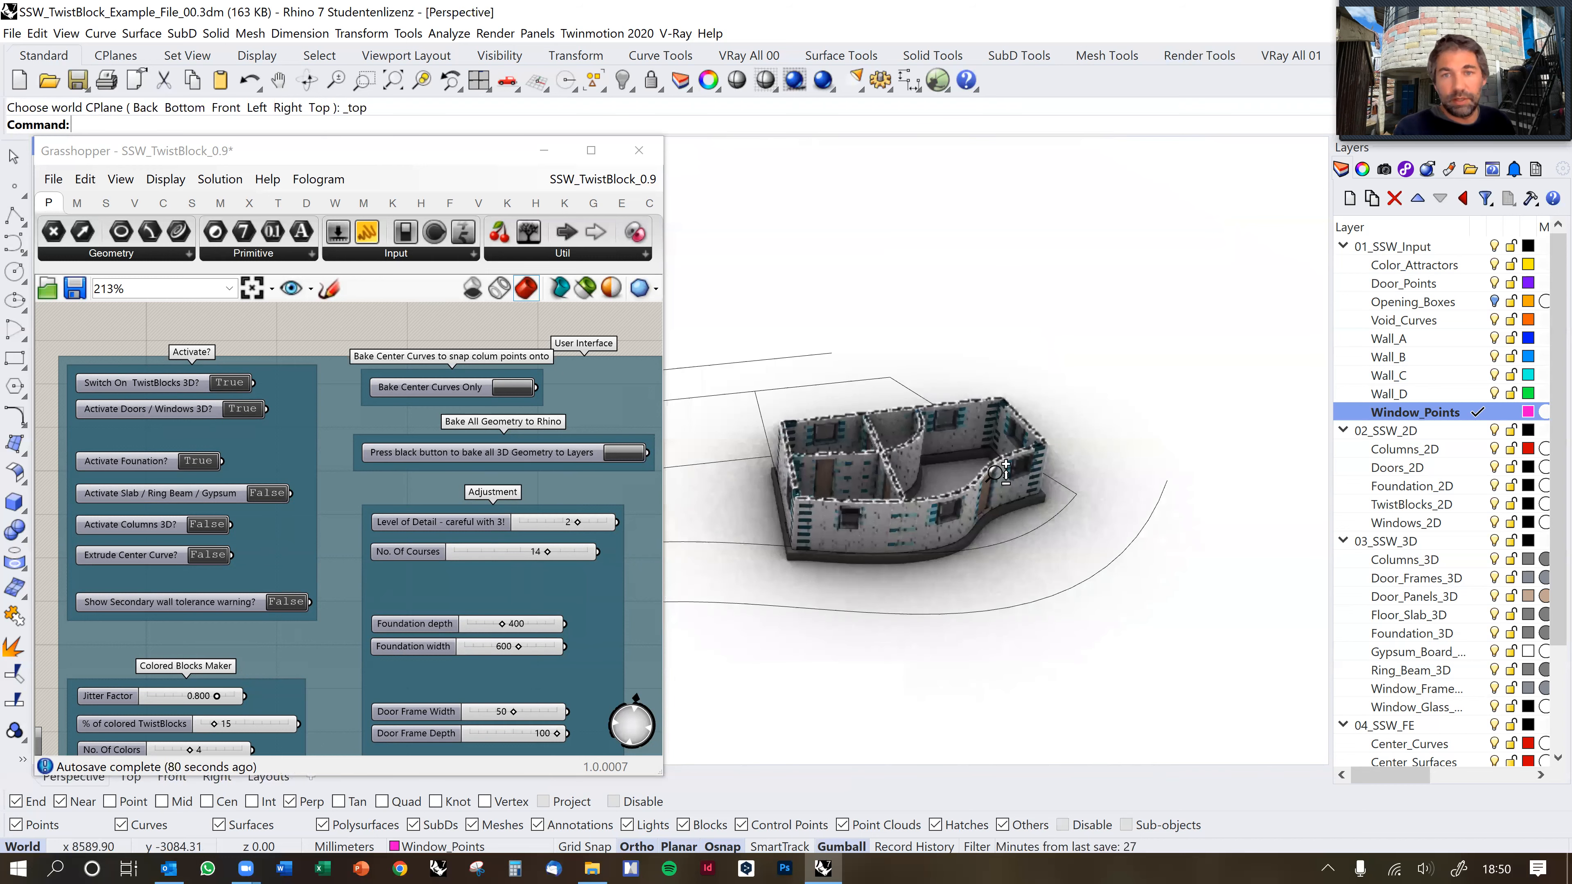
scroll(1084, 484, down, 2)
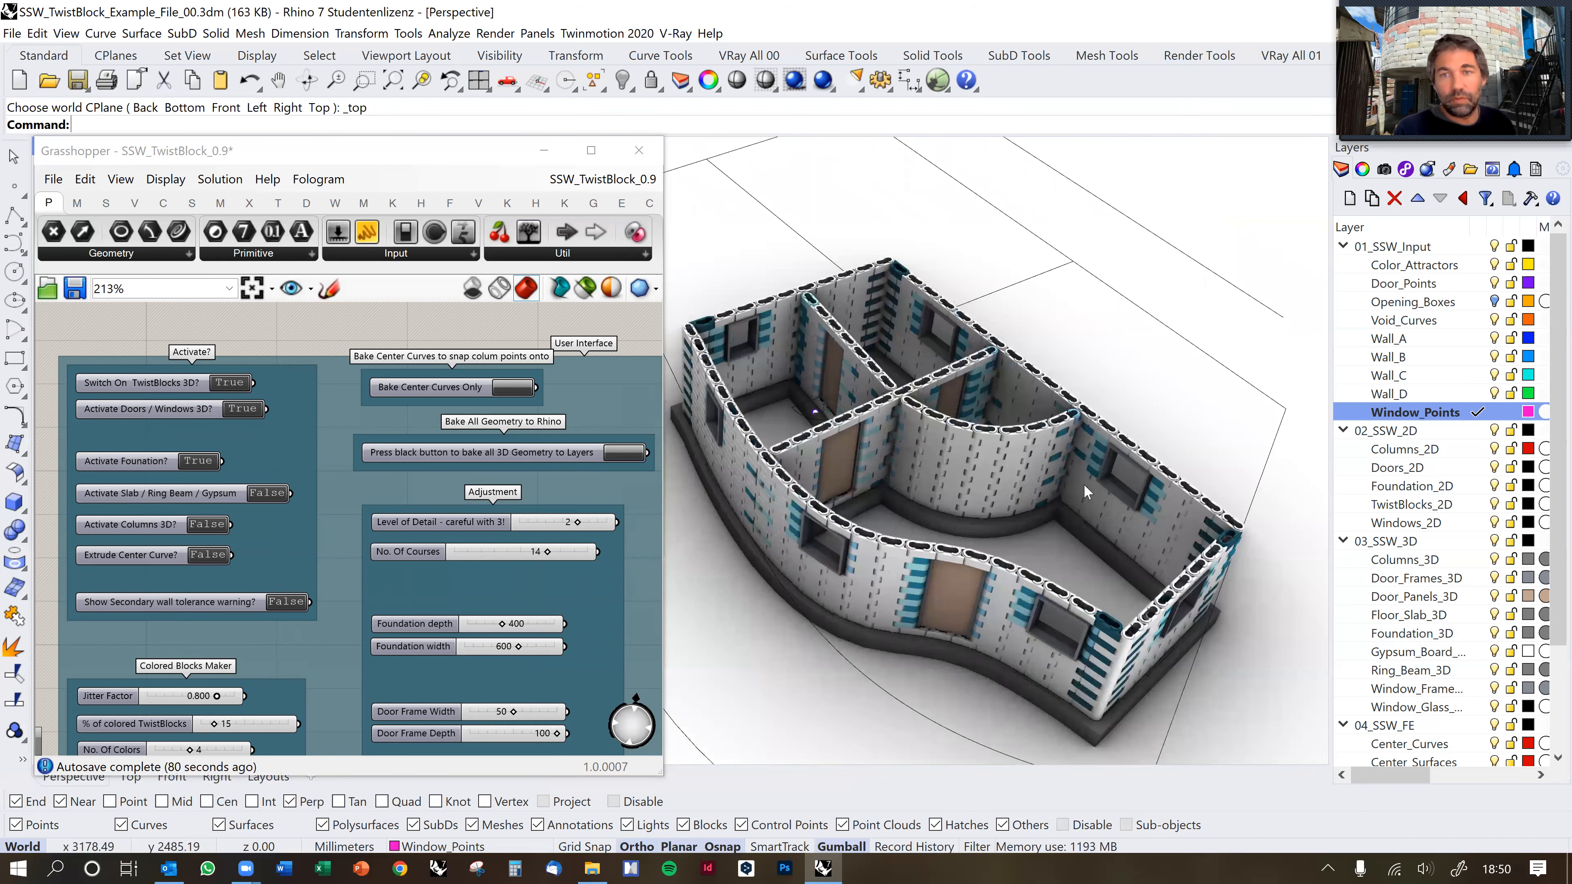
scroll(1053, 490, up, 2)
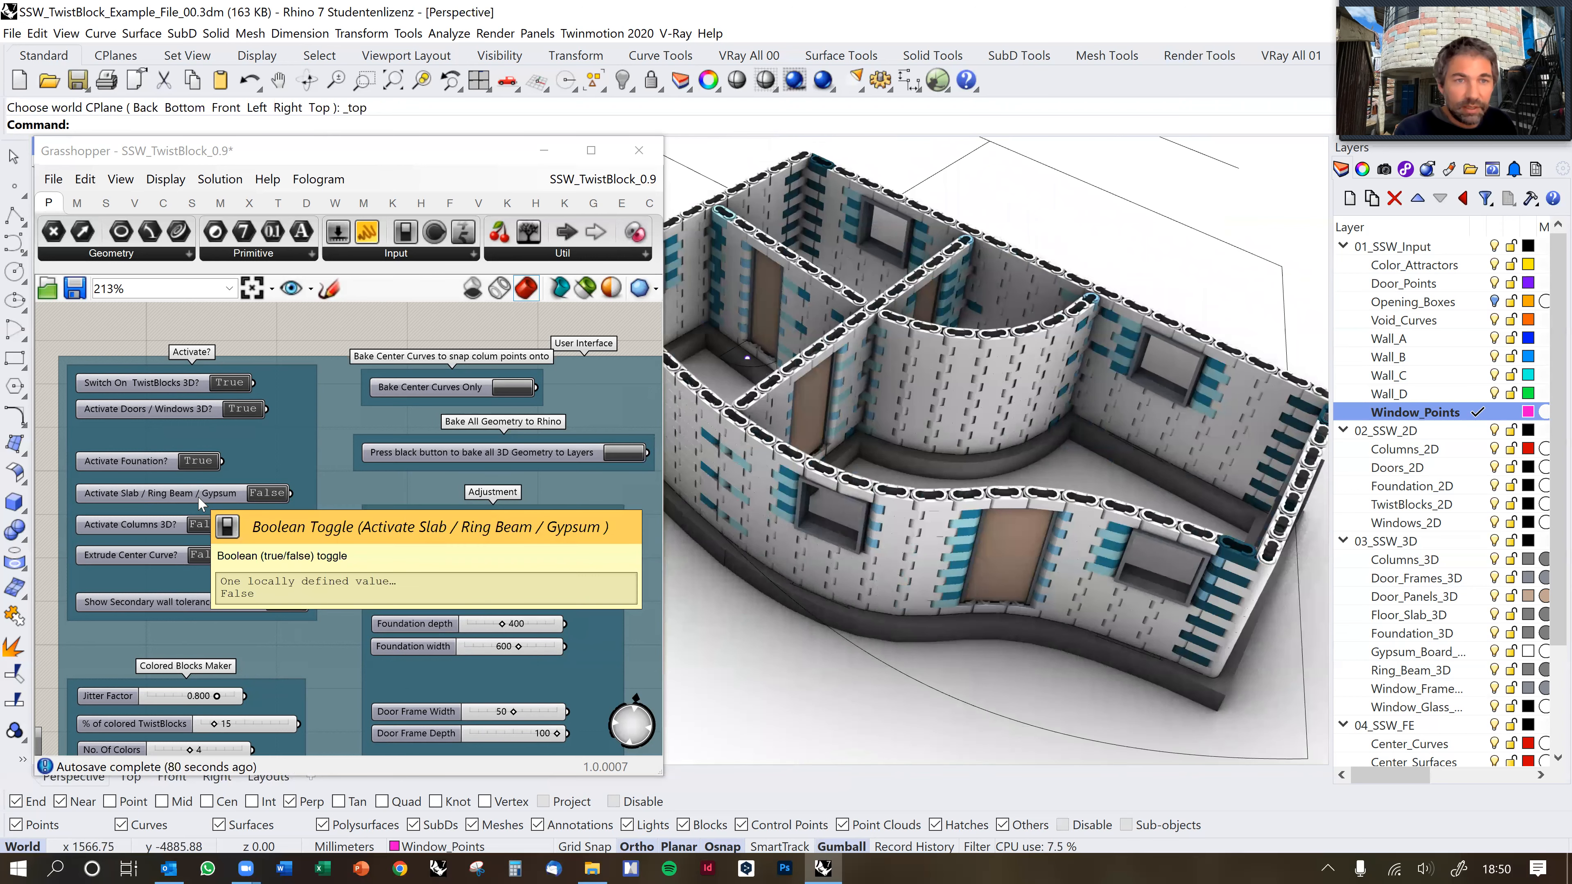
Set the Activate Slab / Ring Beam / Gypsum toggle to True and inspect the ring beam along the wall tops.
click(262, 495)
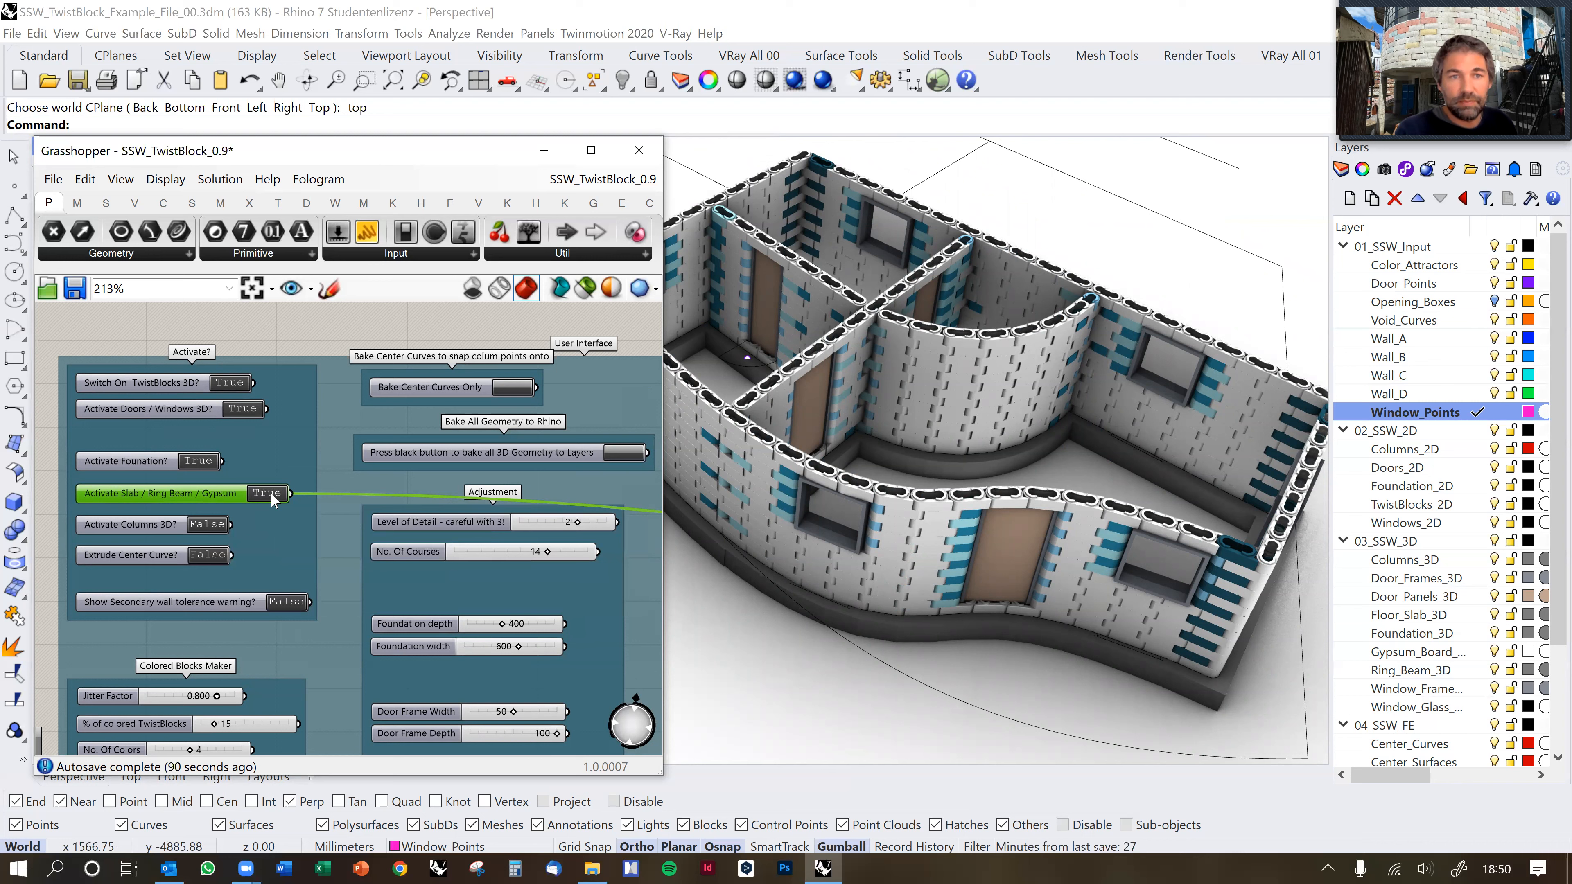
right_drag(1072, 444, 1179, 447)
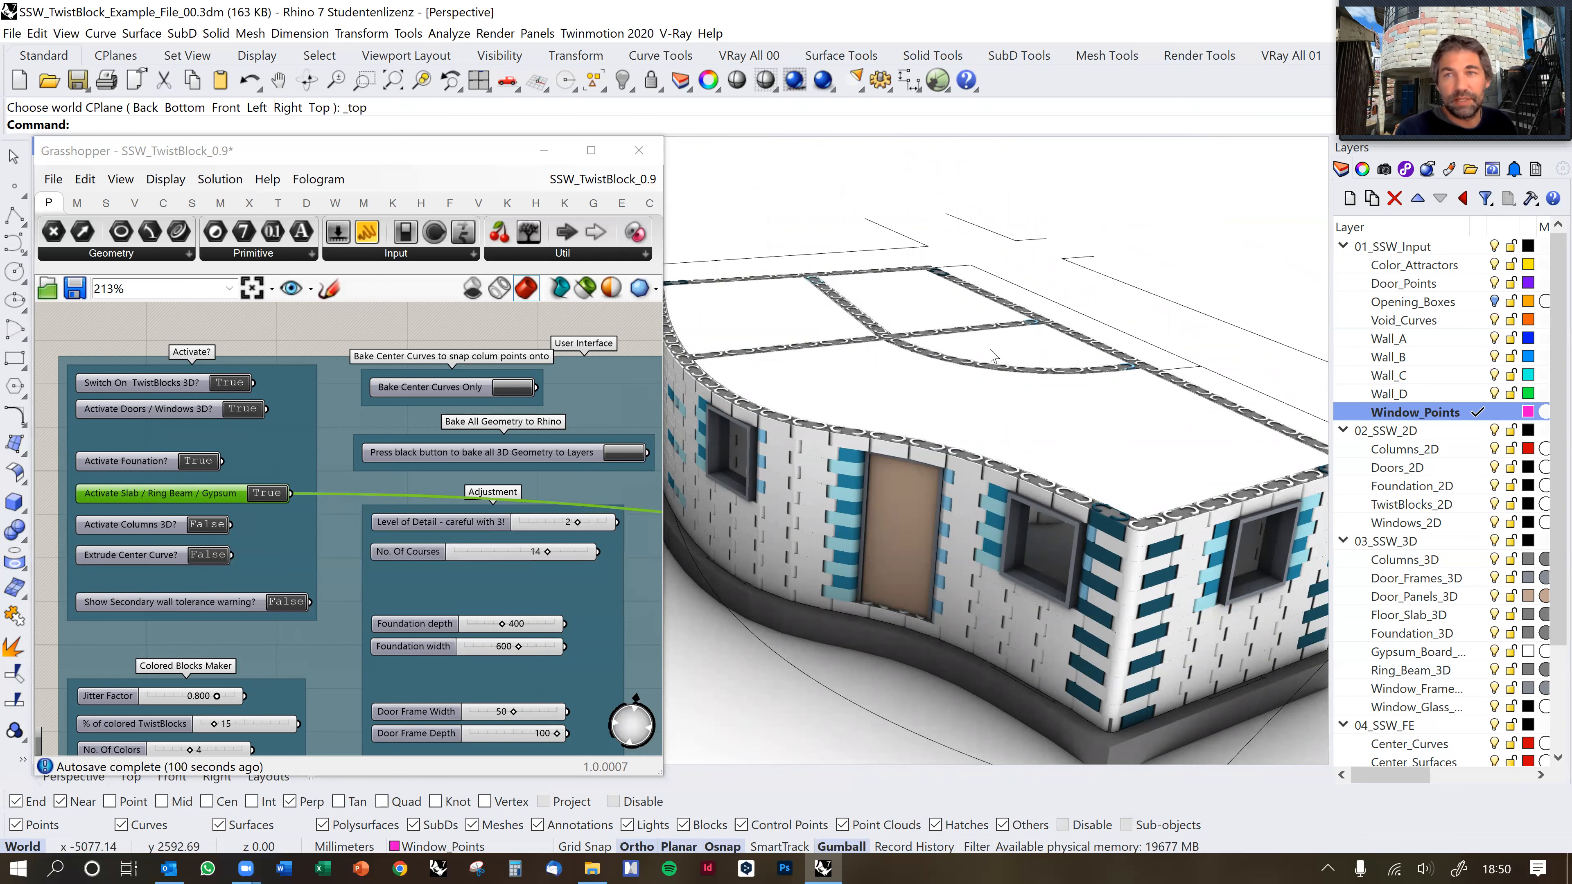
scroll(1053, 372, down, 4)
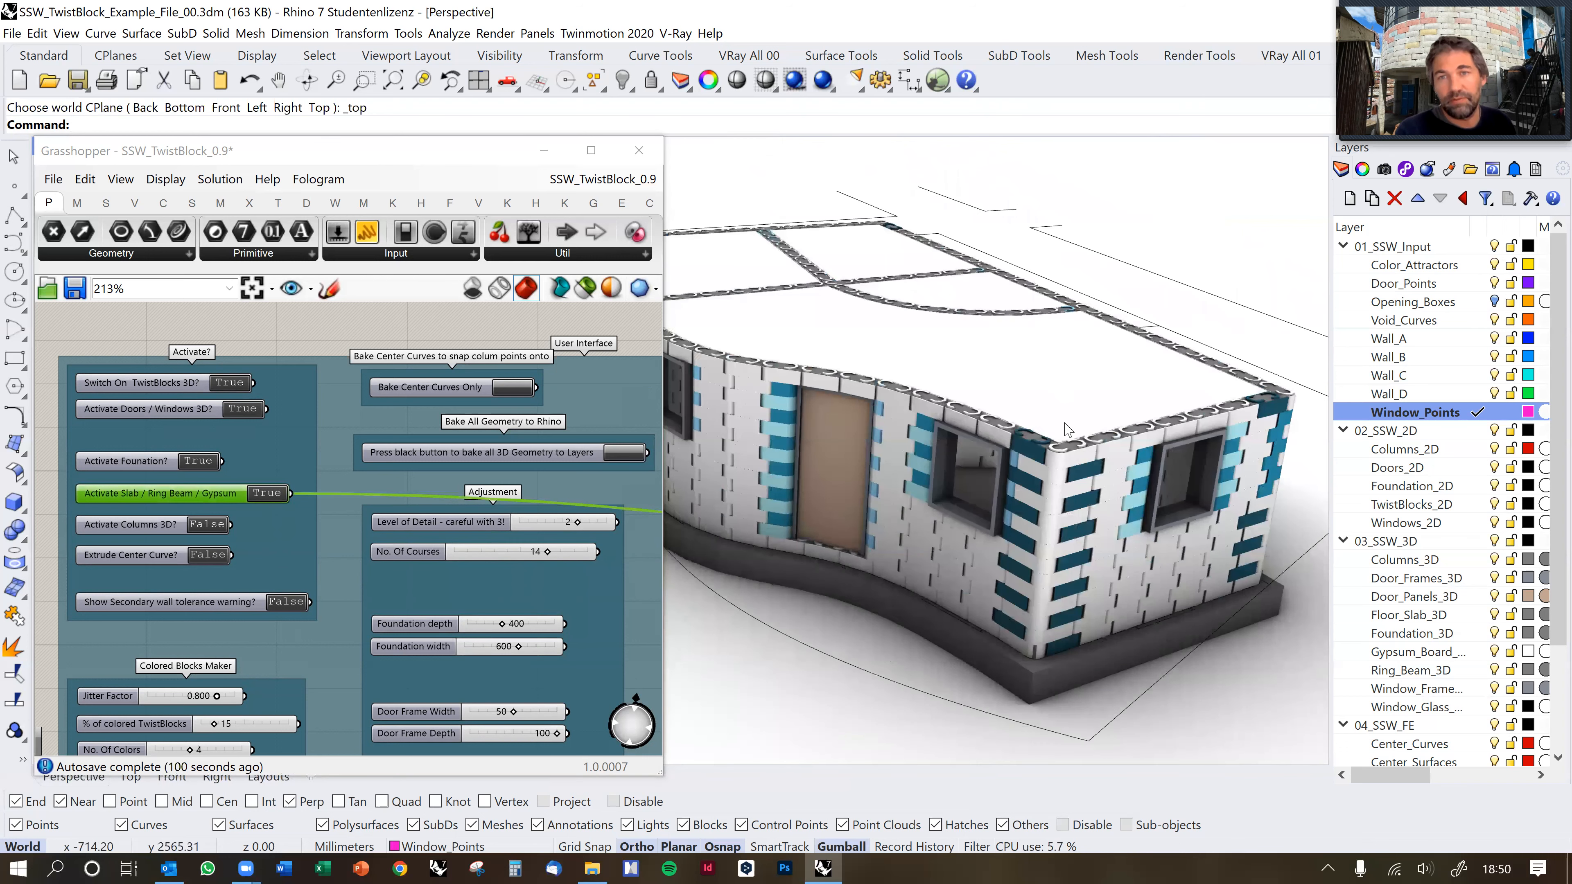
right_drag(1069, 432, 980, 402)
scroll(989, 424, up, 5)
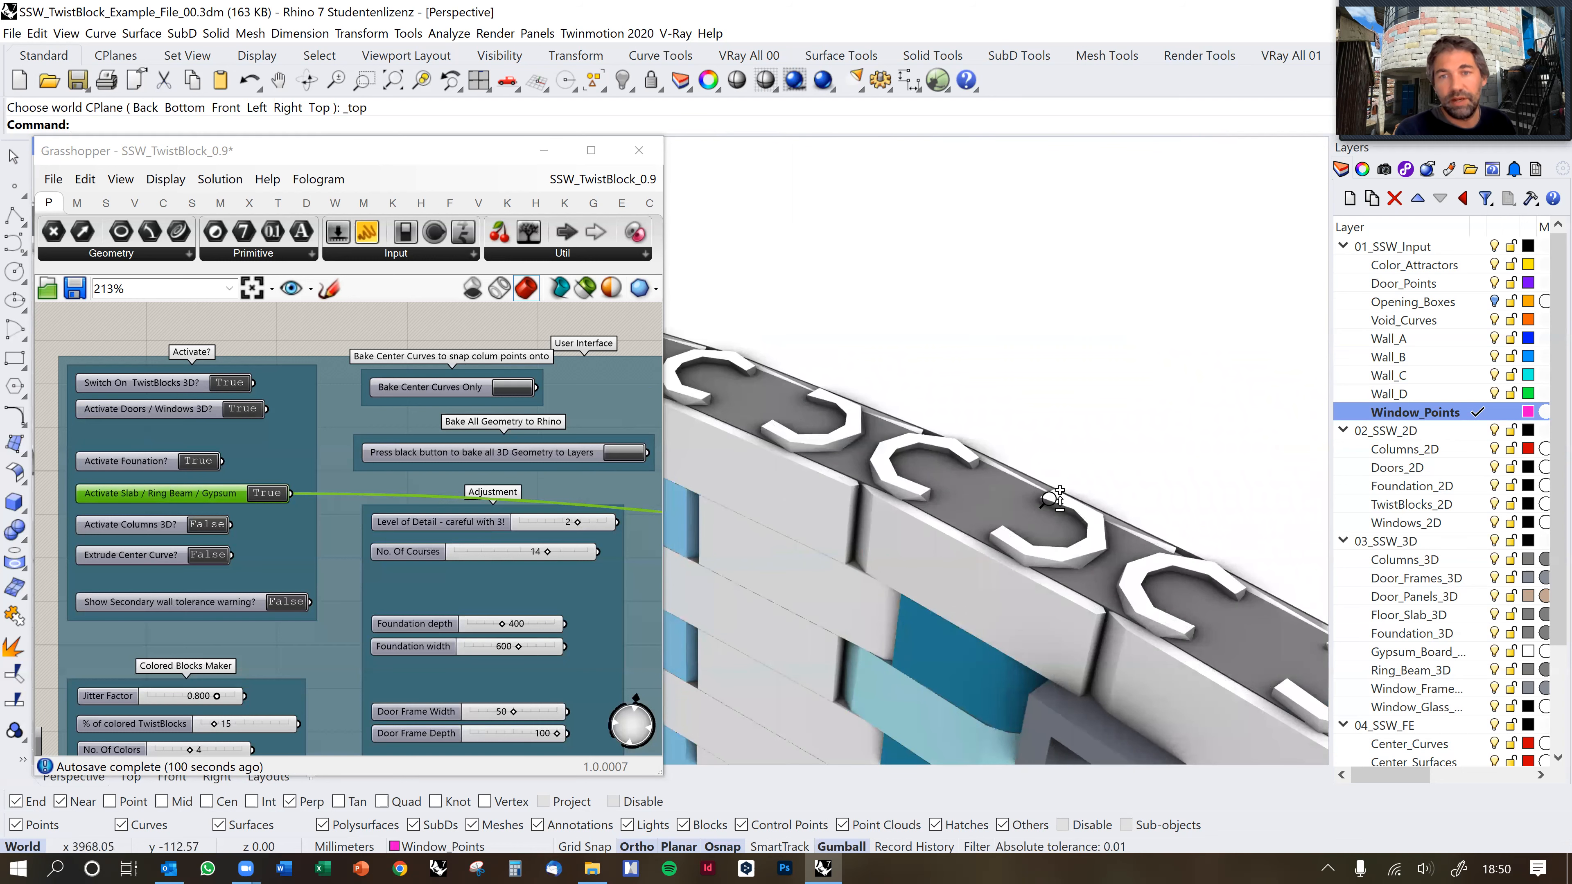
scroll(1066, 522, down, 5)
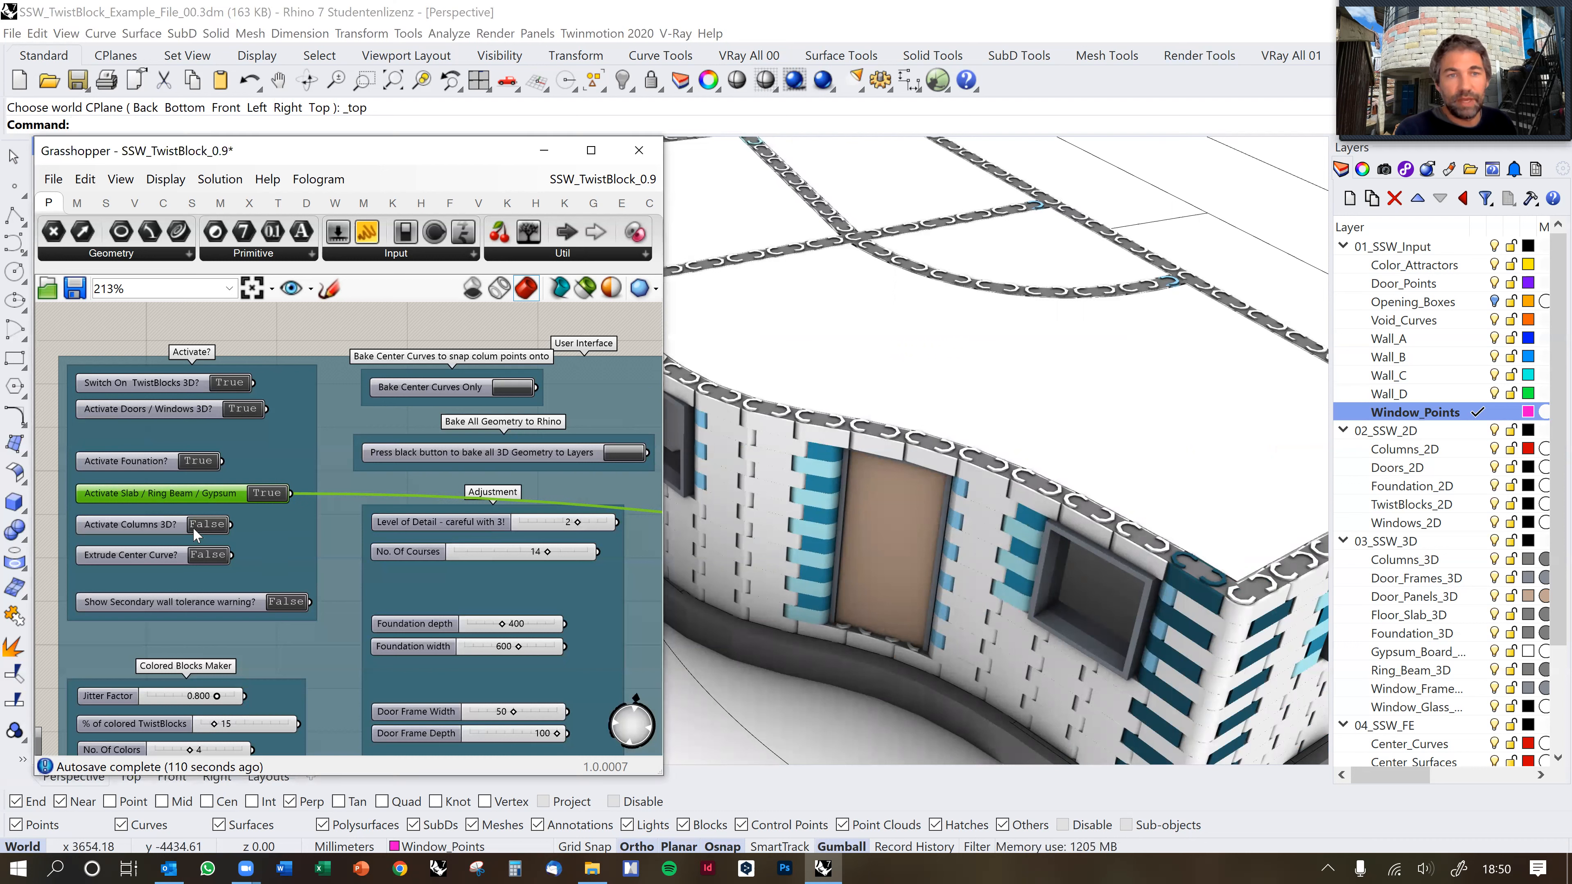
Examine the overall exterior of the house with its ceiling, walls and foundation from above and from the side.
click(161, 522)
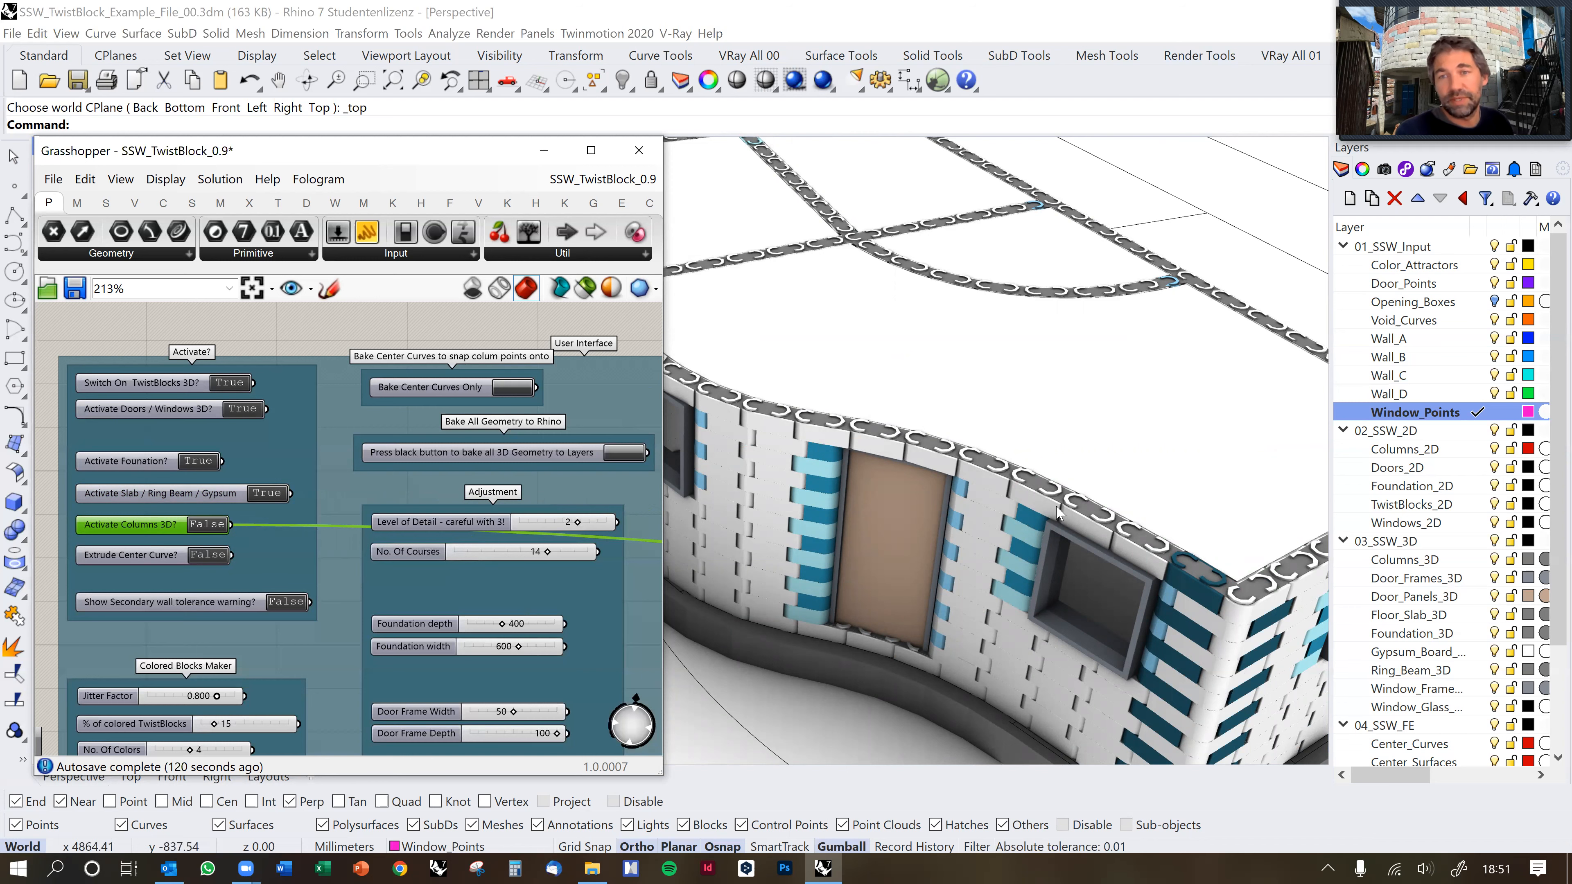
scroll(1111, 531, down, 5)
shift+right_drag(1103, 522, 1058, 462)
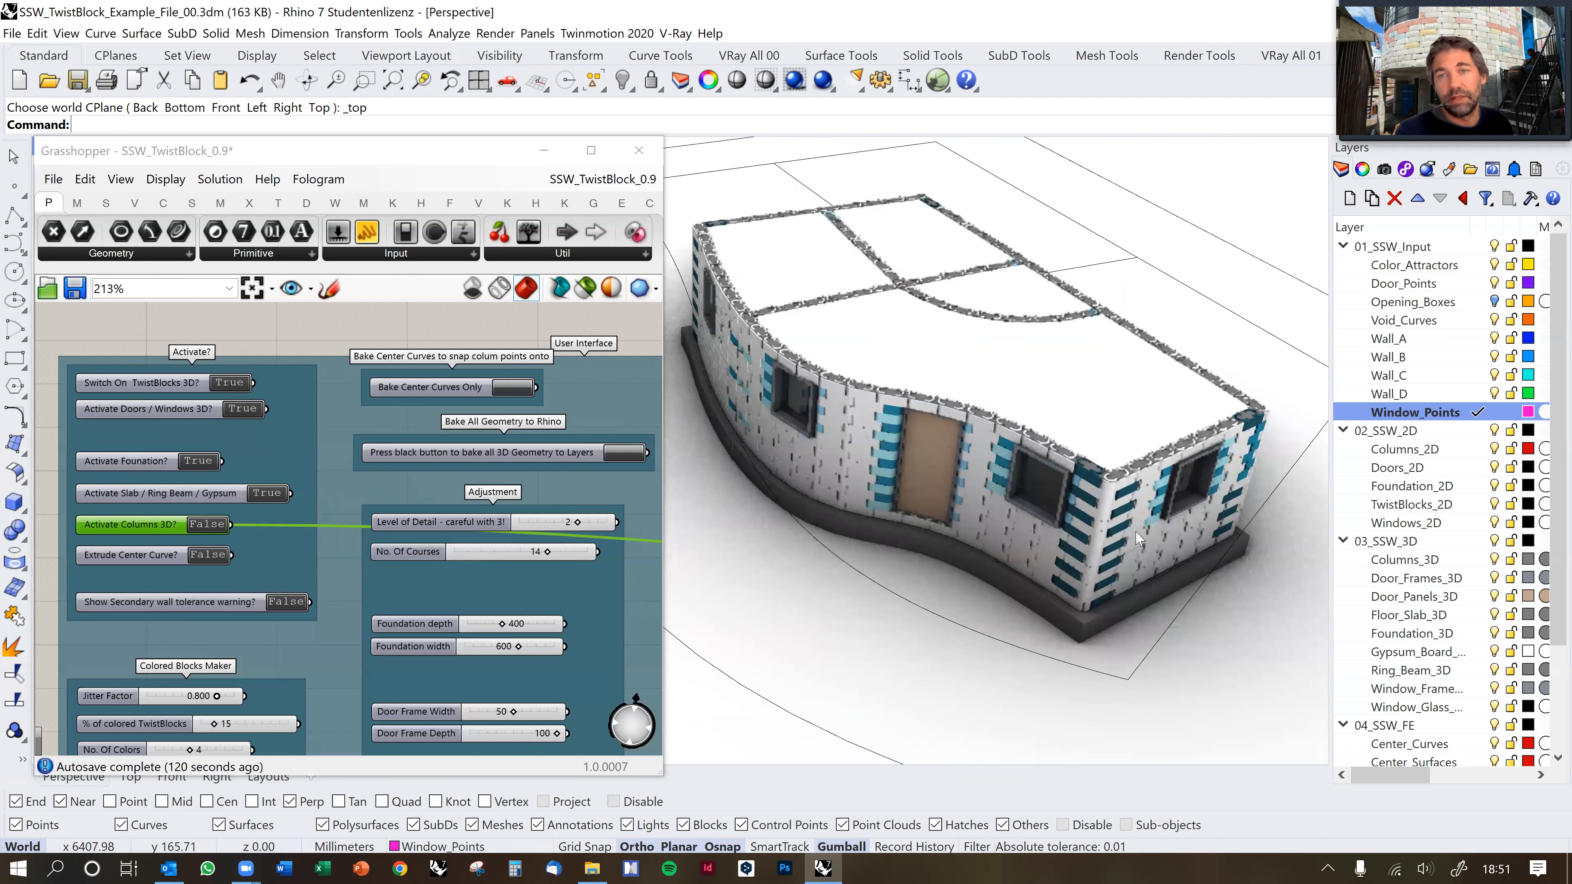
right_drag(1115, 505, 1114, 368)
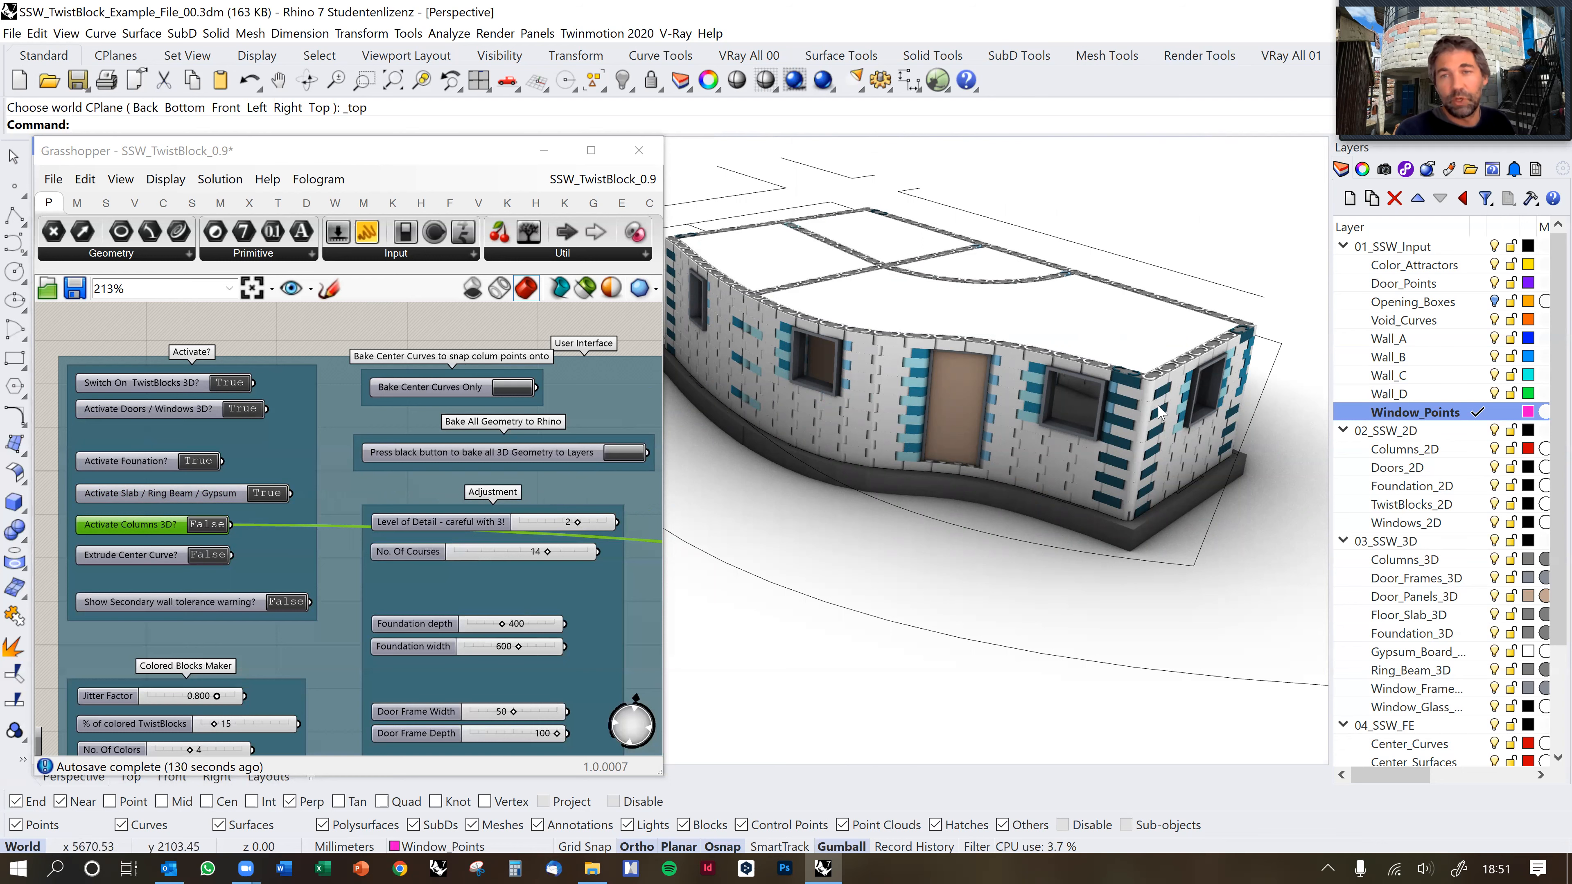
right_drag(1021, 415, 1065, 464)
scroll(1066, 464, down, 2)
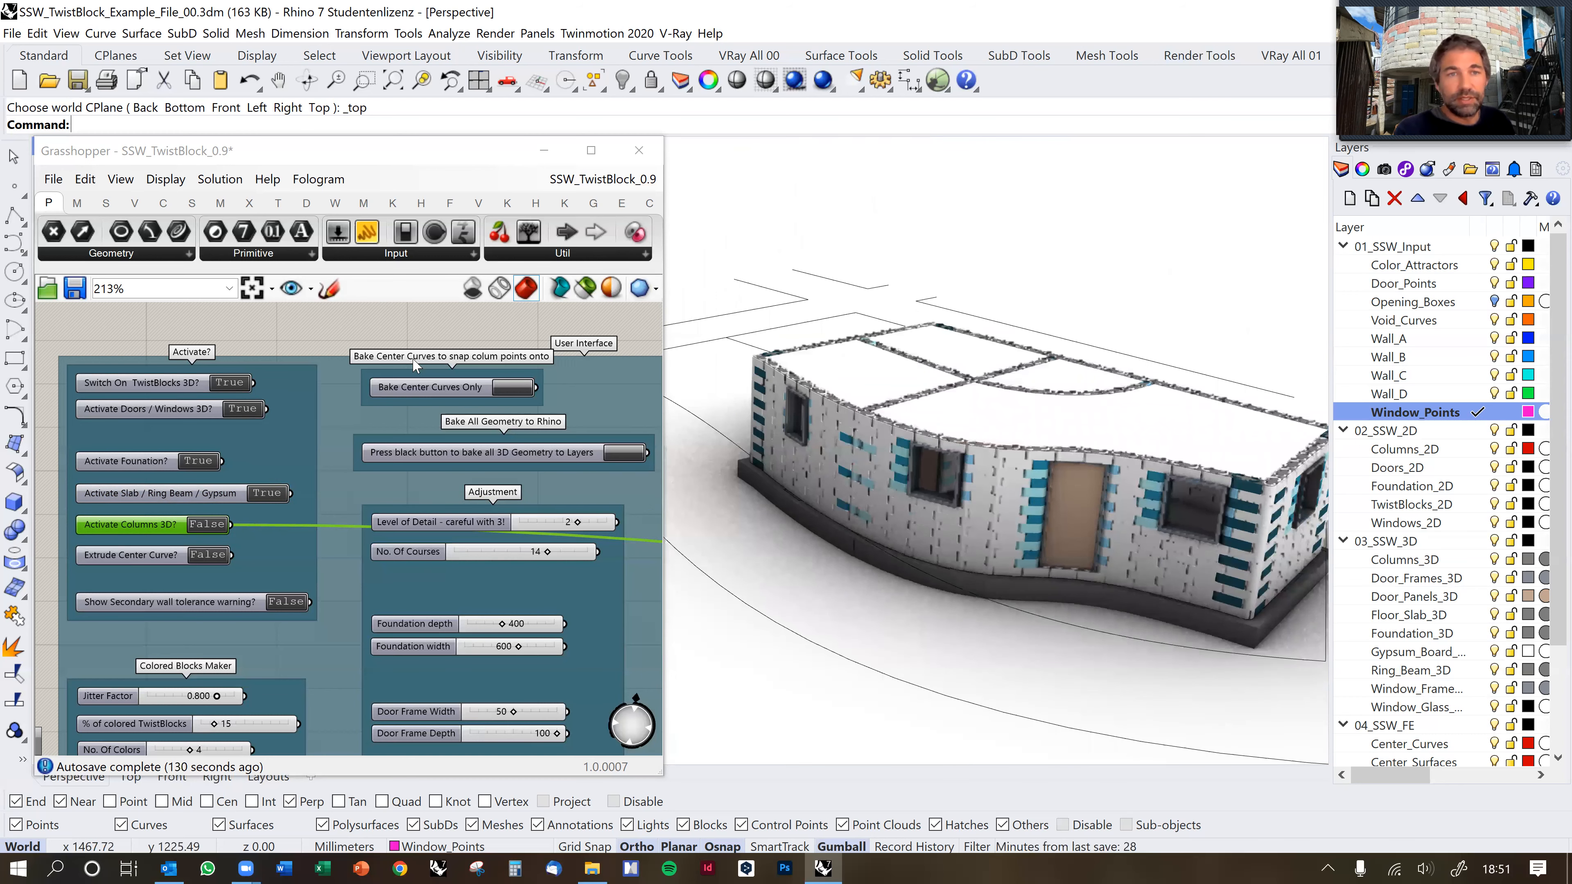
click(334, 330)
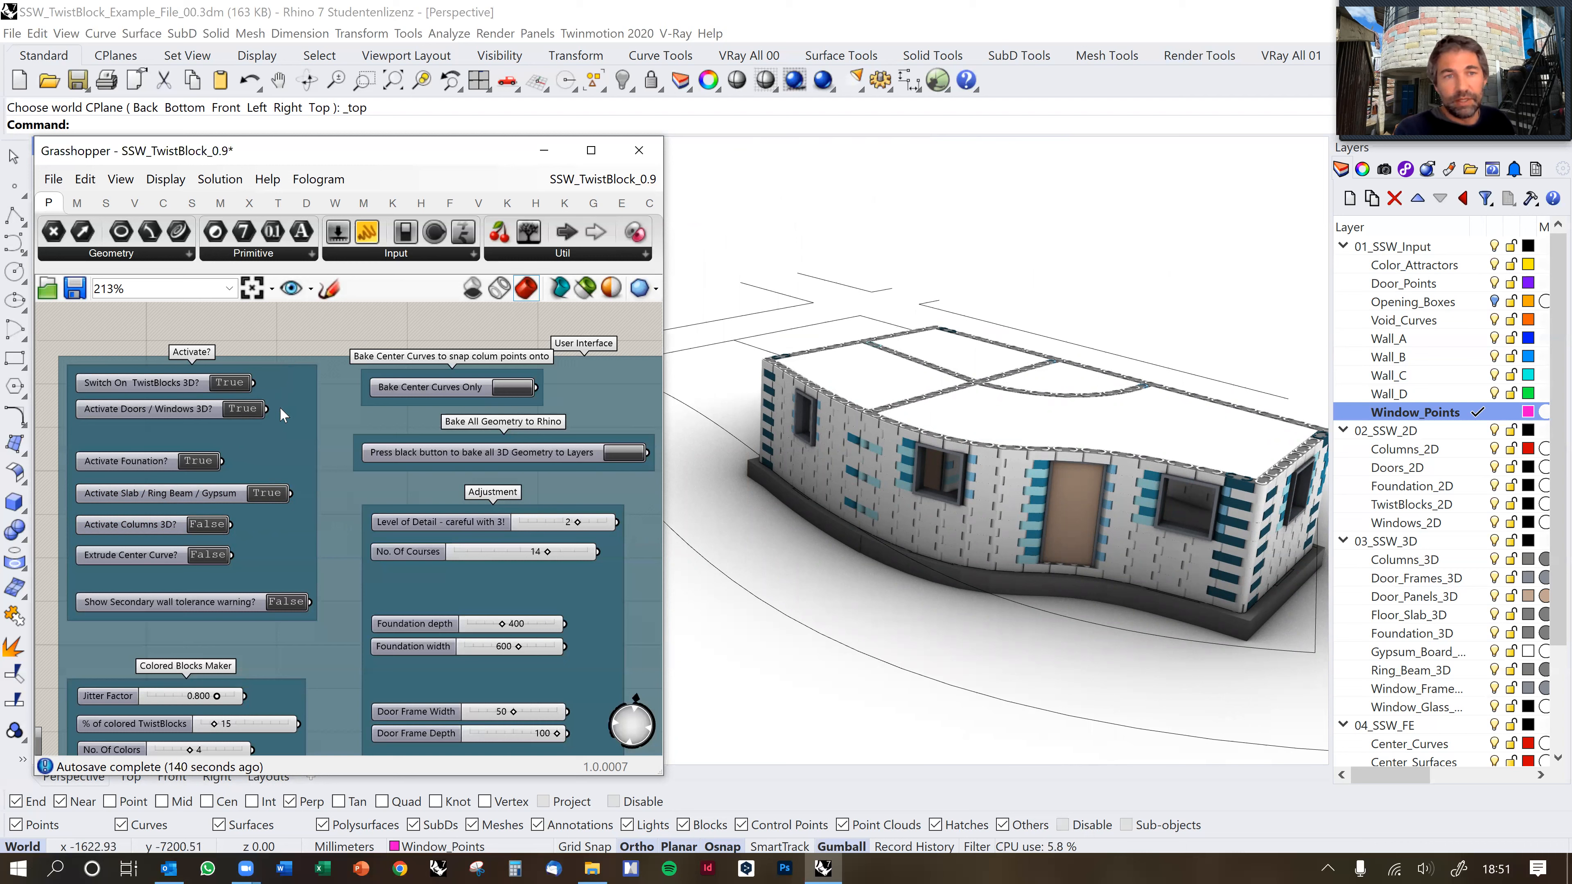
Inspect the block joints at the house corner, then review the facade with its door and windows at eye level.
scroll(1090, 434, up, 5)
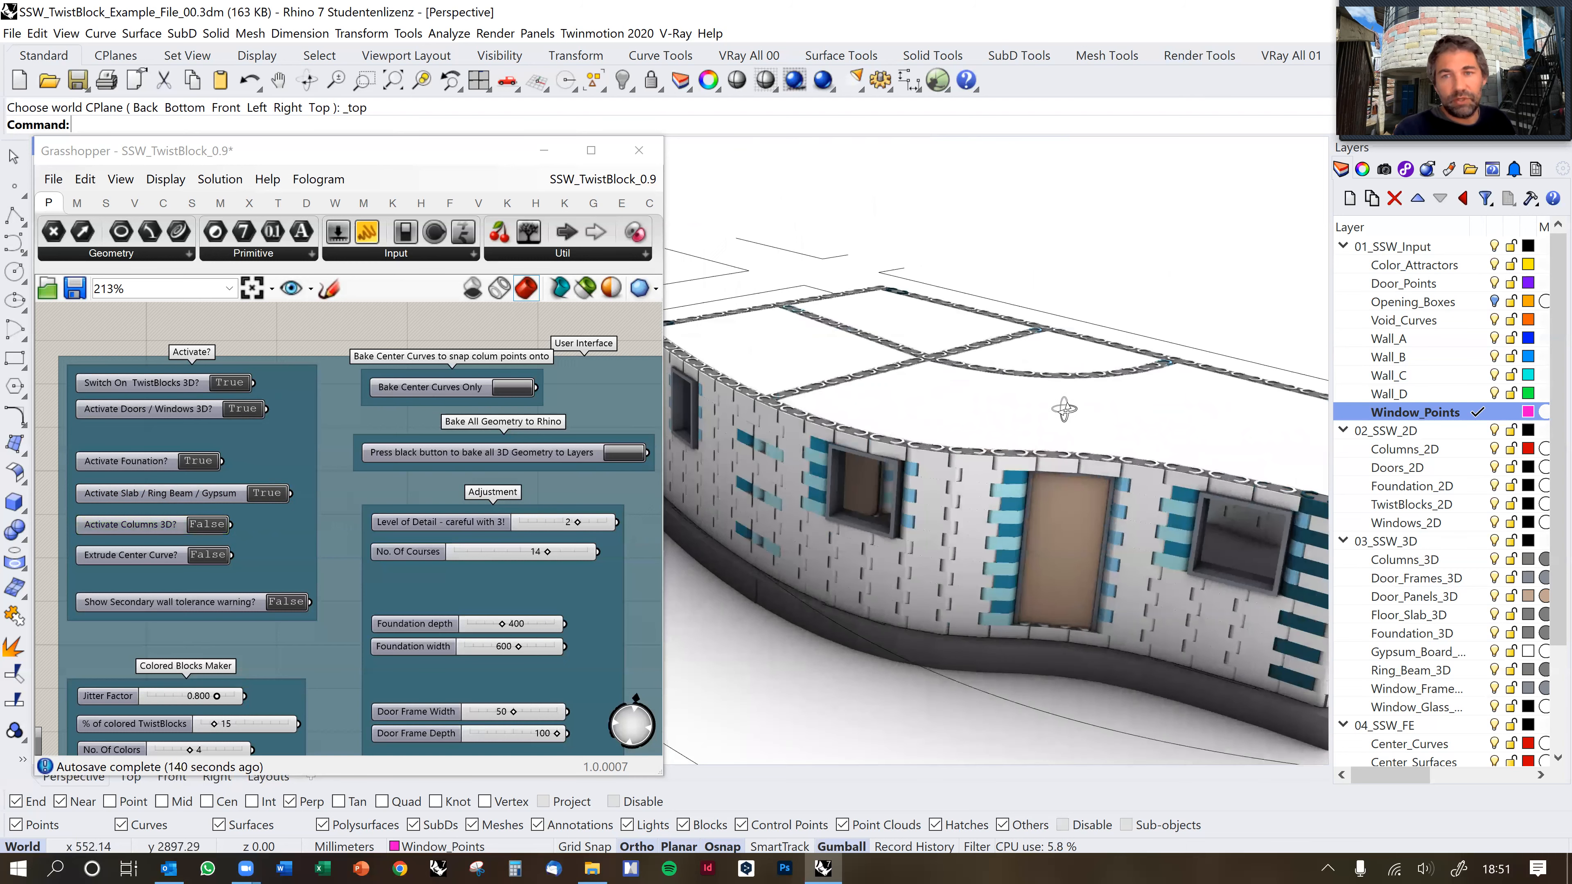
scroll(1046, 407, up, 5)
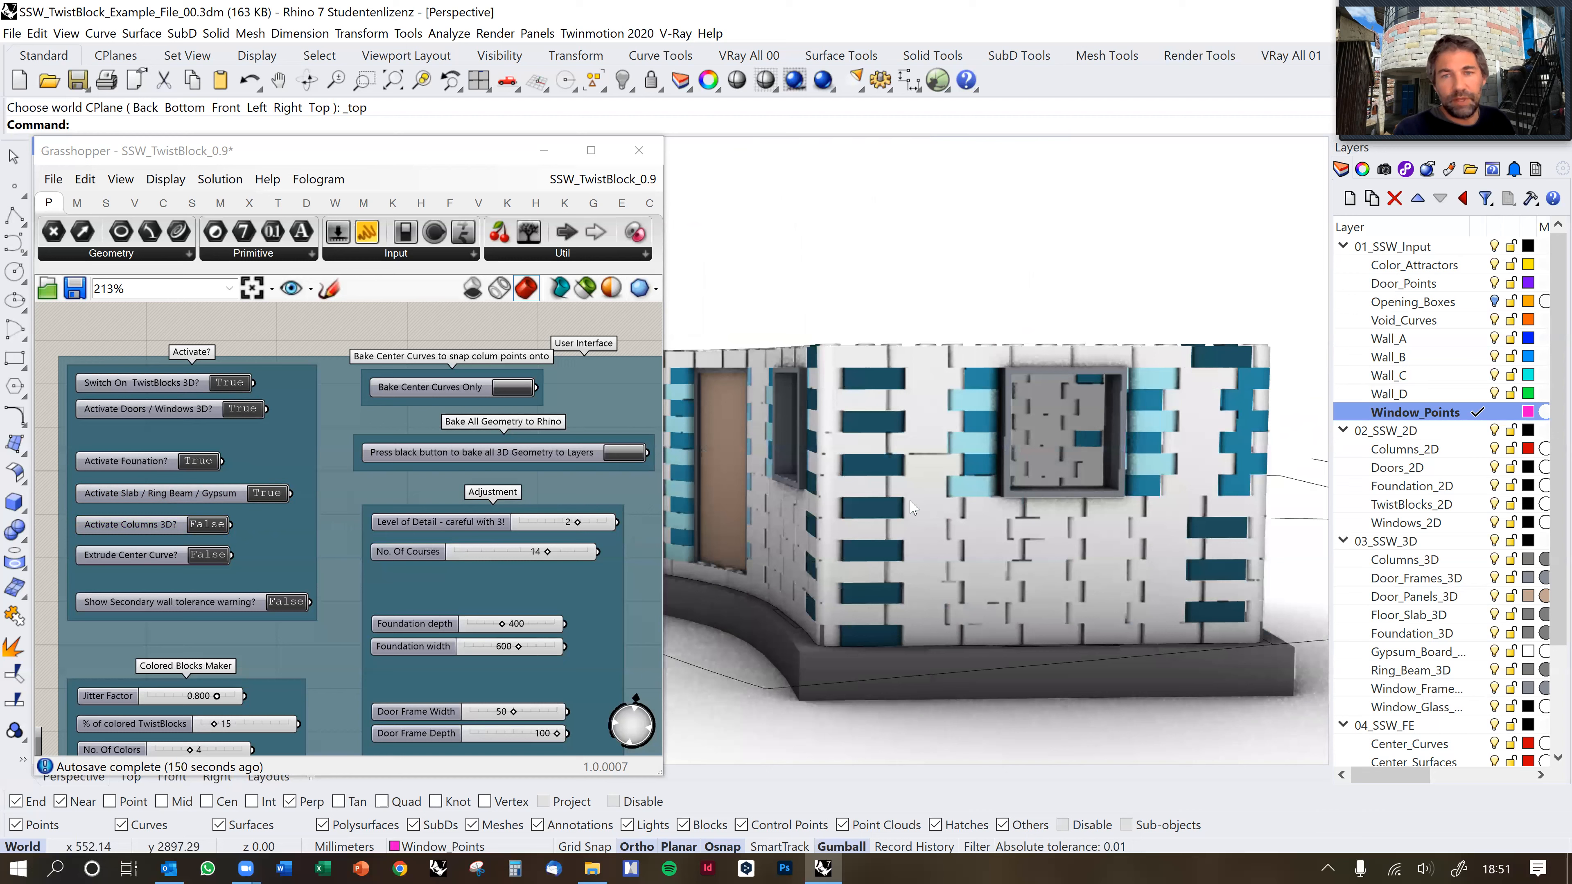
scroll(888, 498, up, 8)
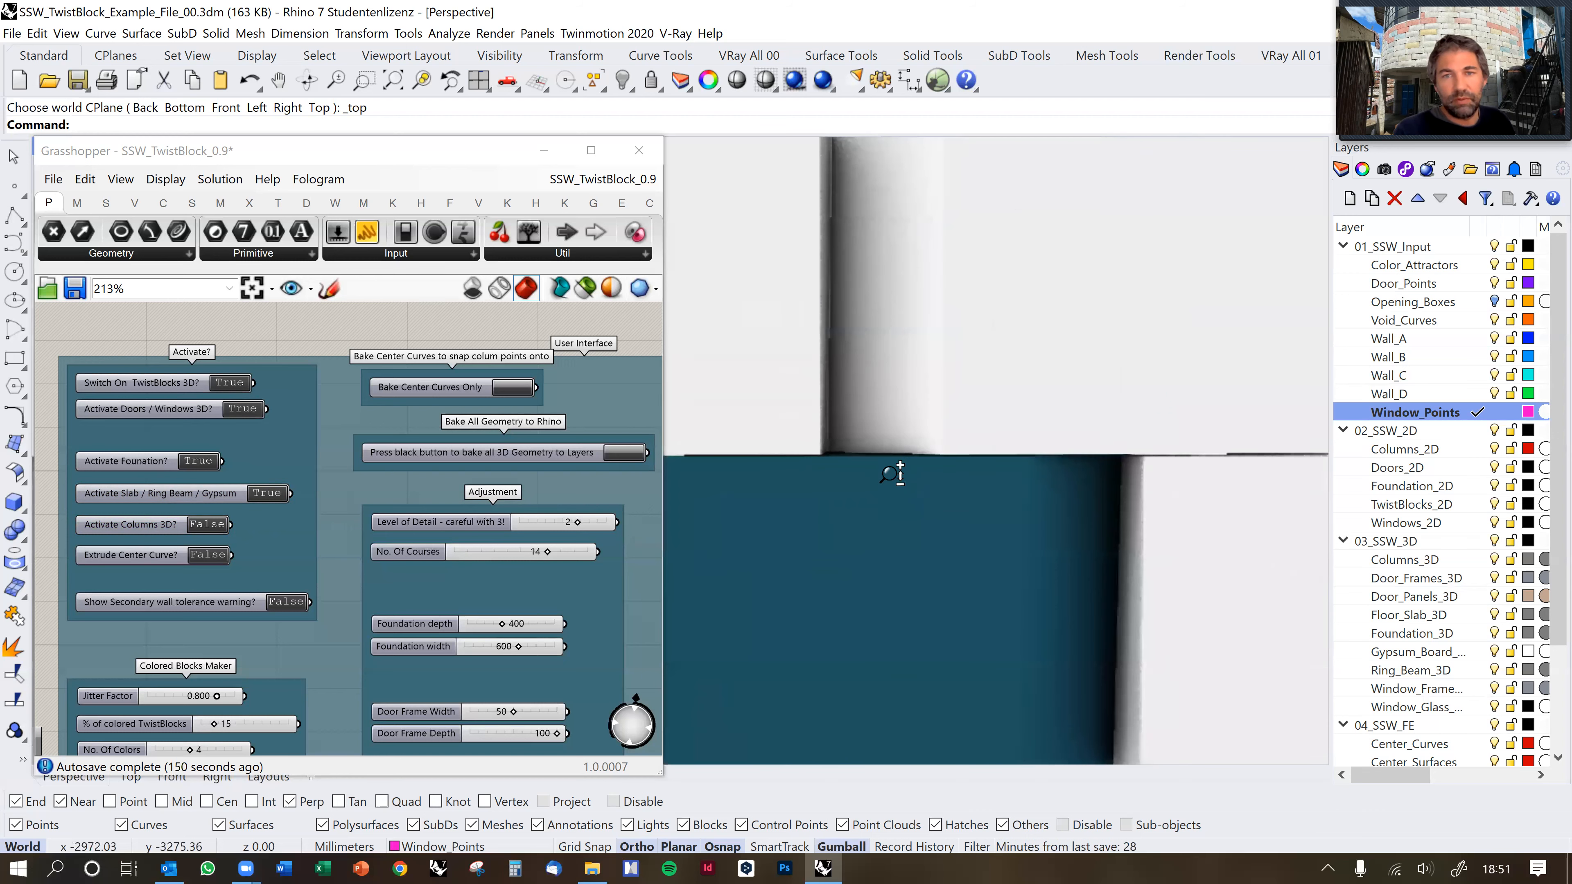
right_drag(894, 469, 932, 451)
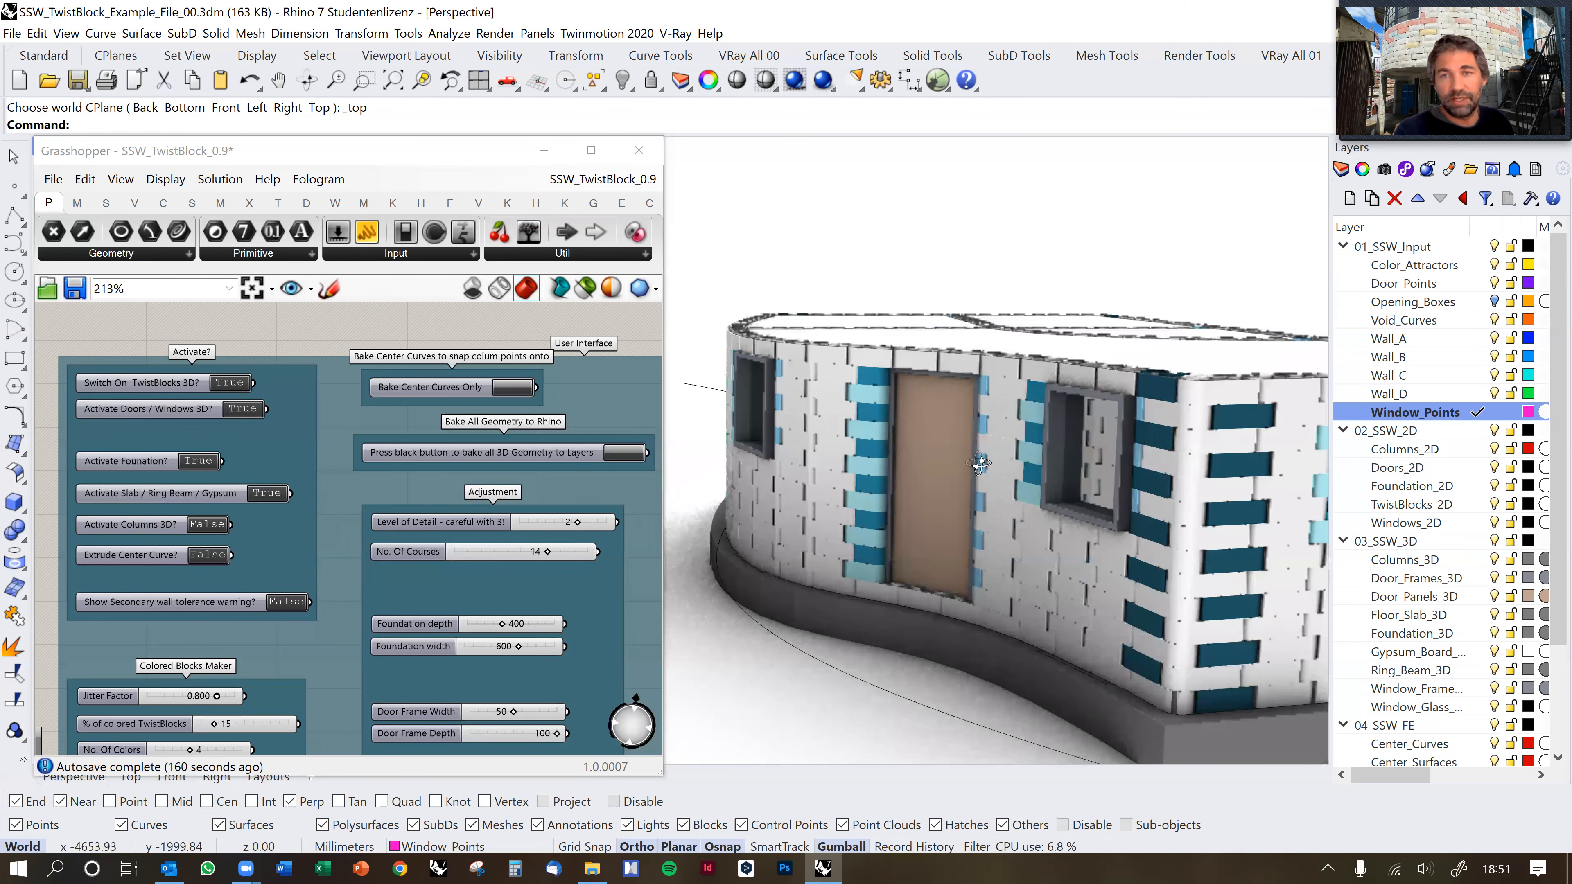
scroll(979, 463, down, 4)
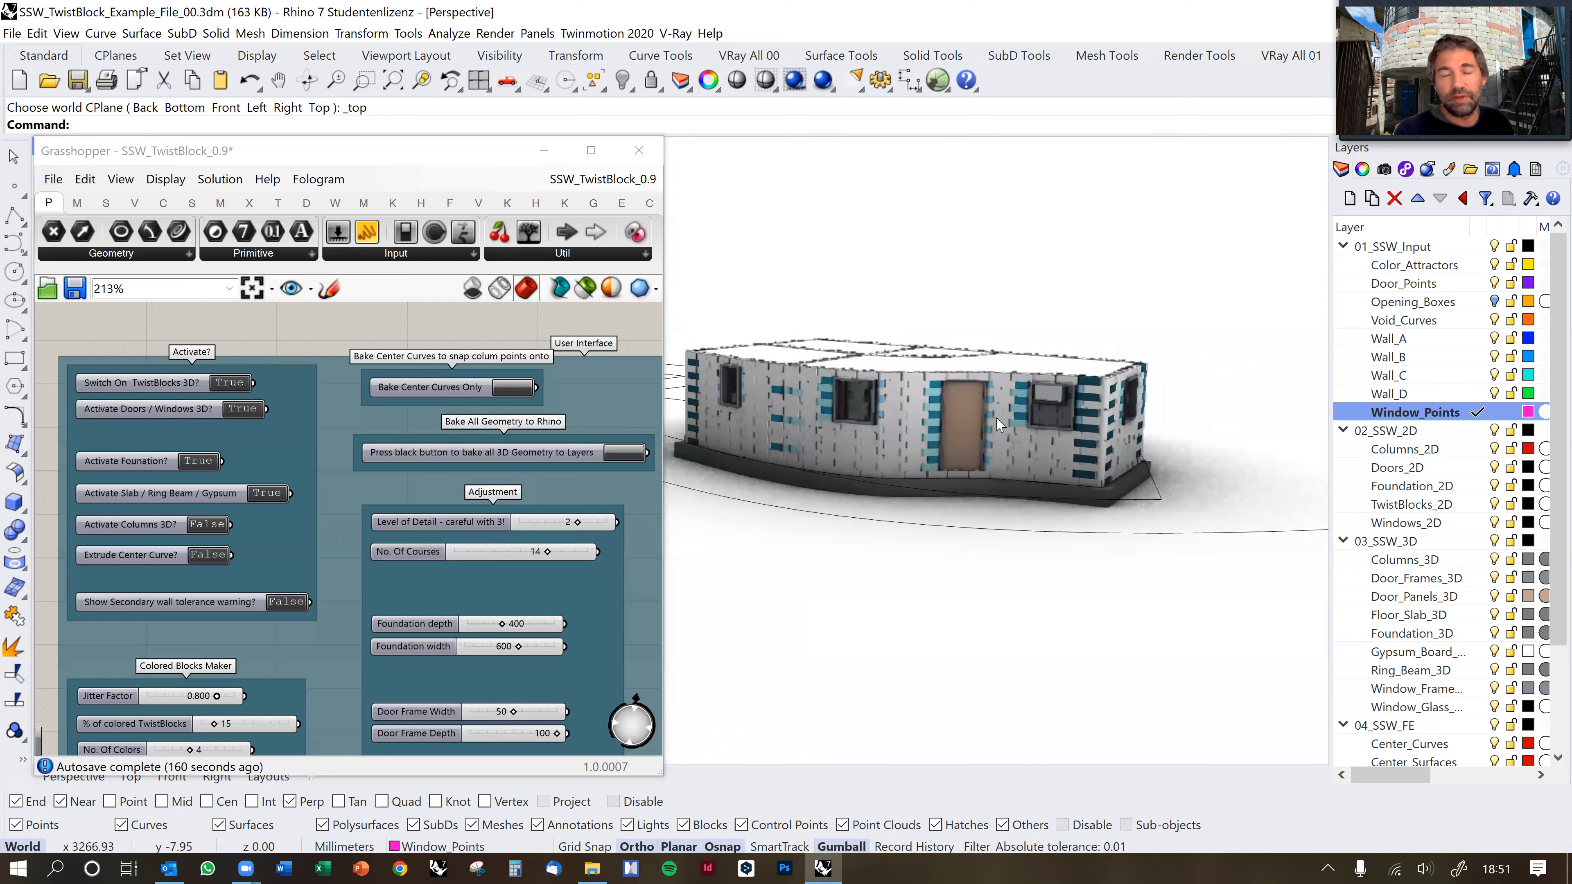
scroll(997, 425, up, 3)
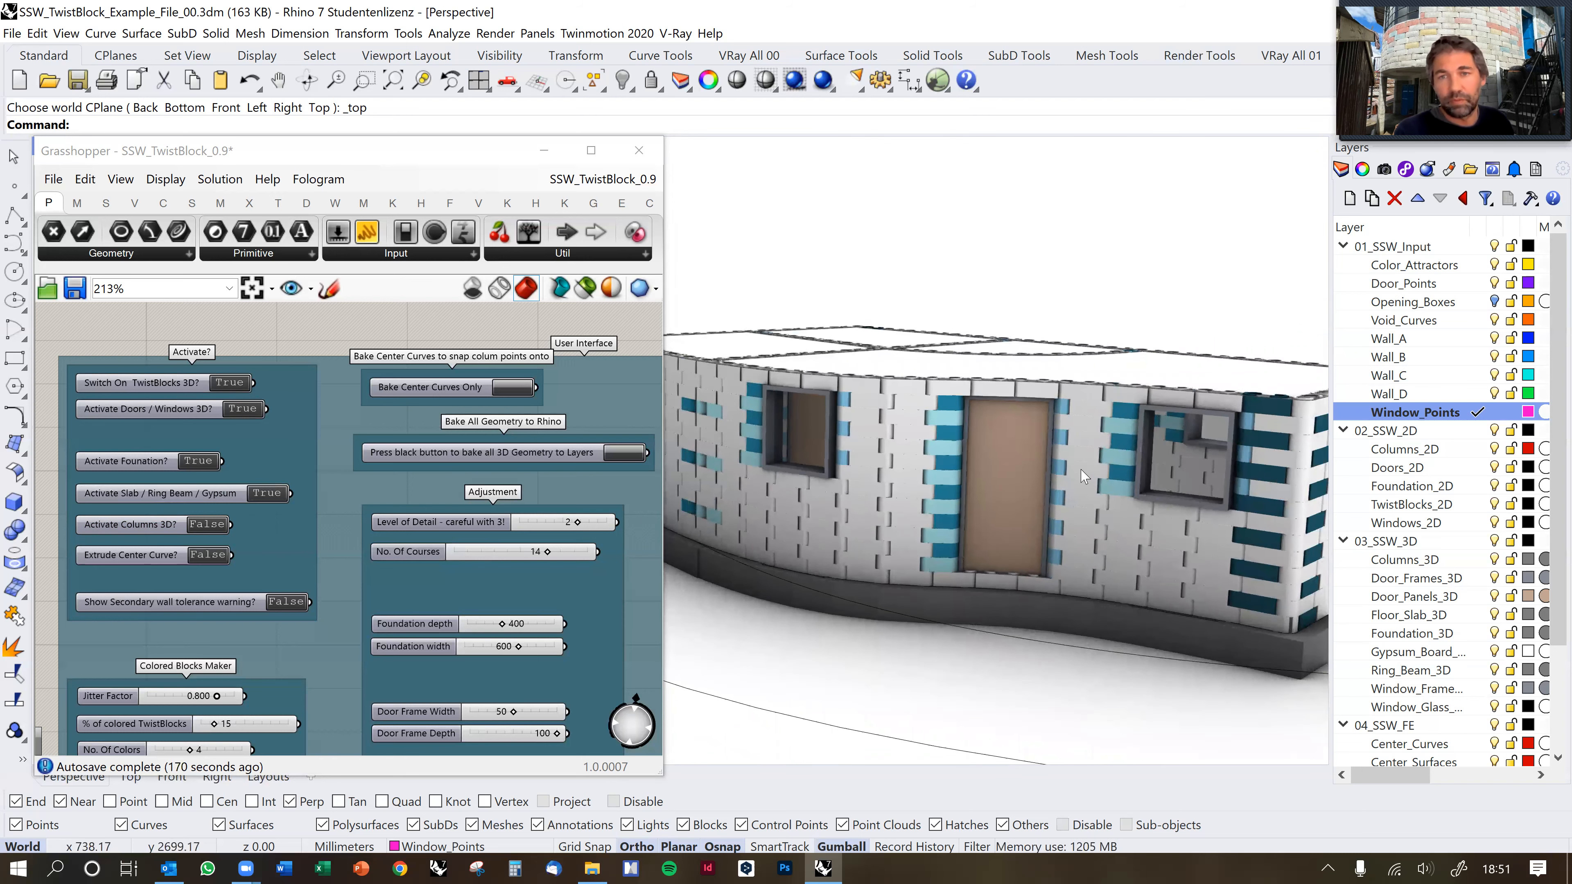
scroll(1083, 476, down, 5)
right_drag(1083, 475, 1132, 589)
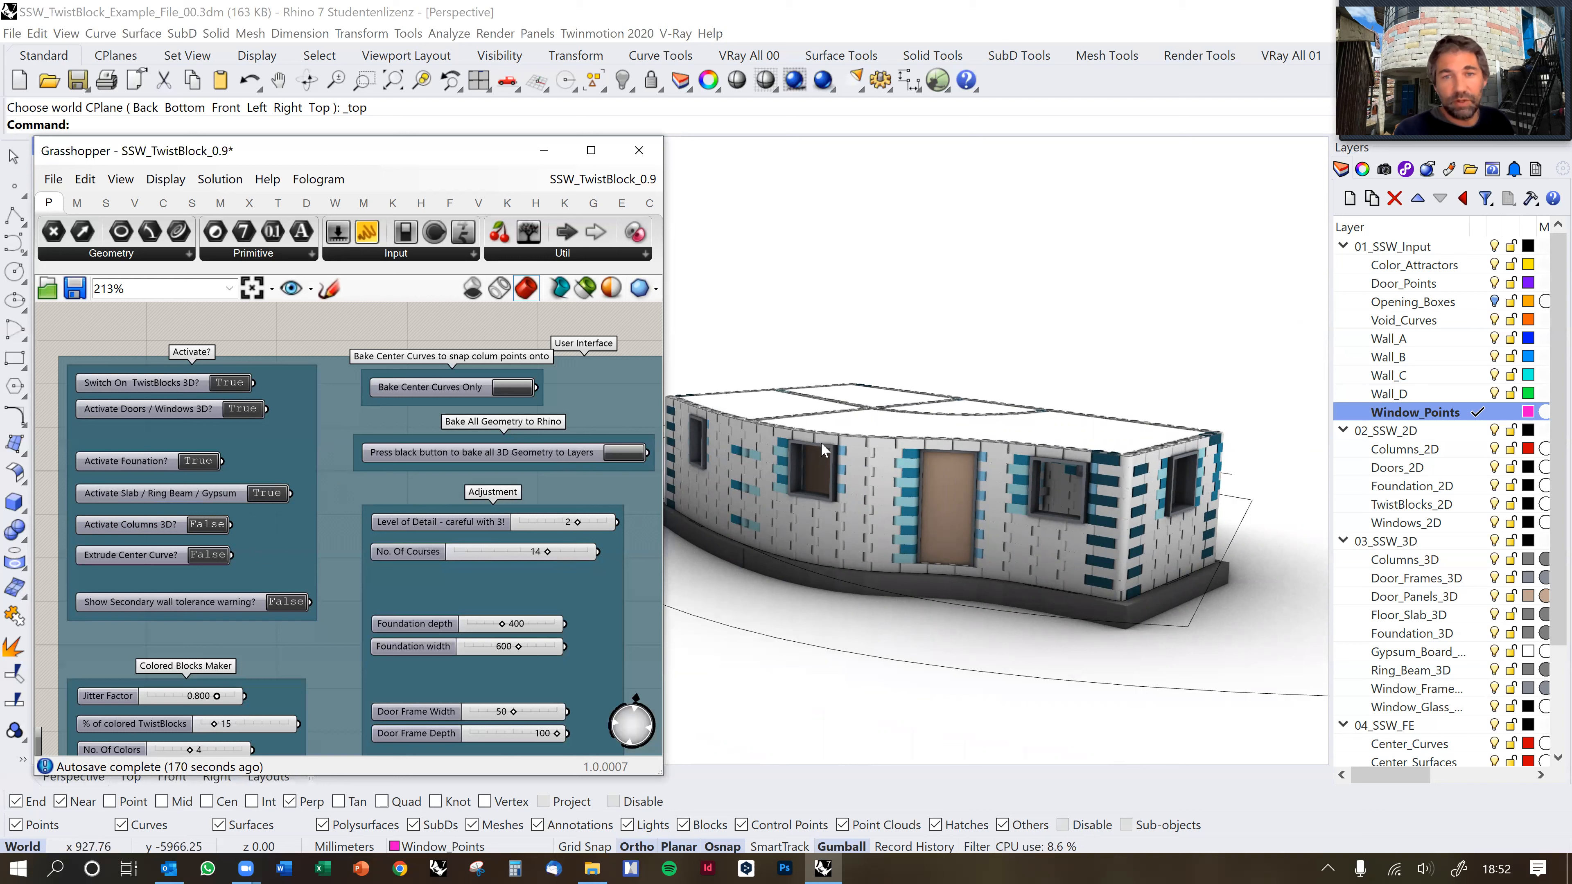
right_drag(821, 442, 939, 496)
scroll(946, 477, up, 5)
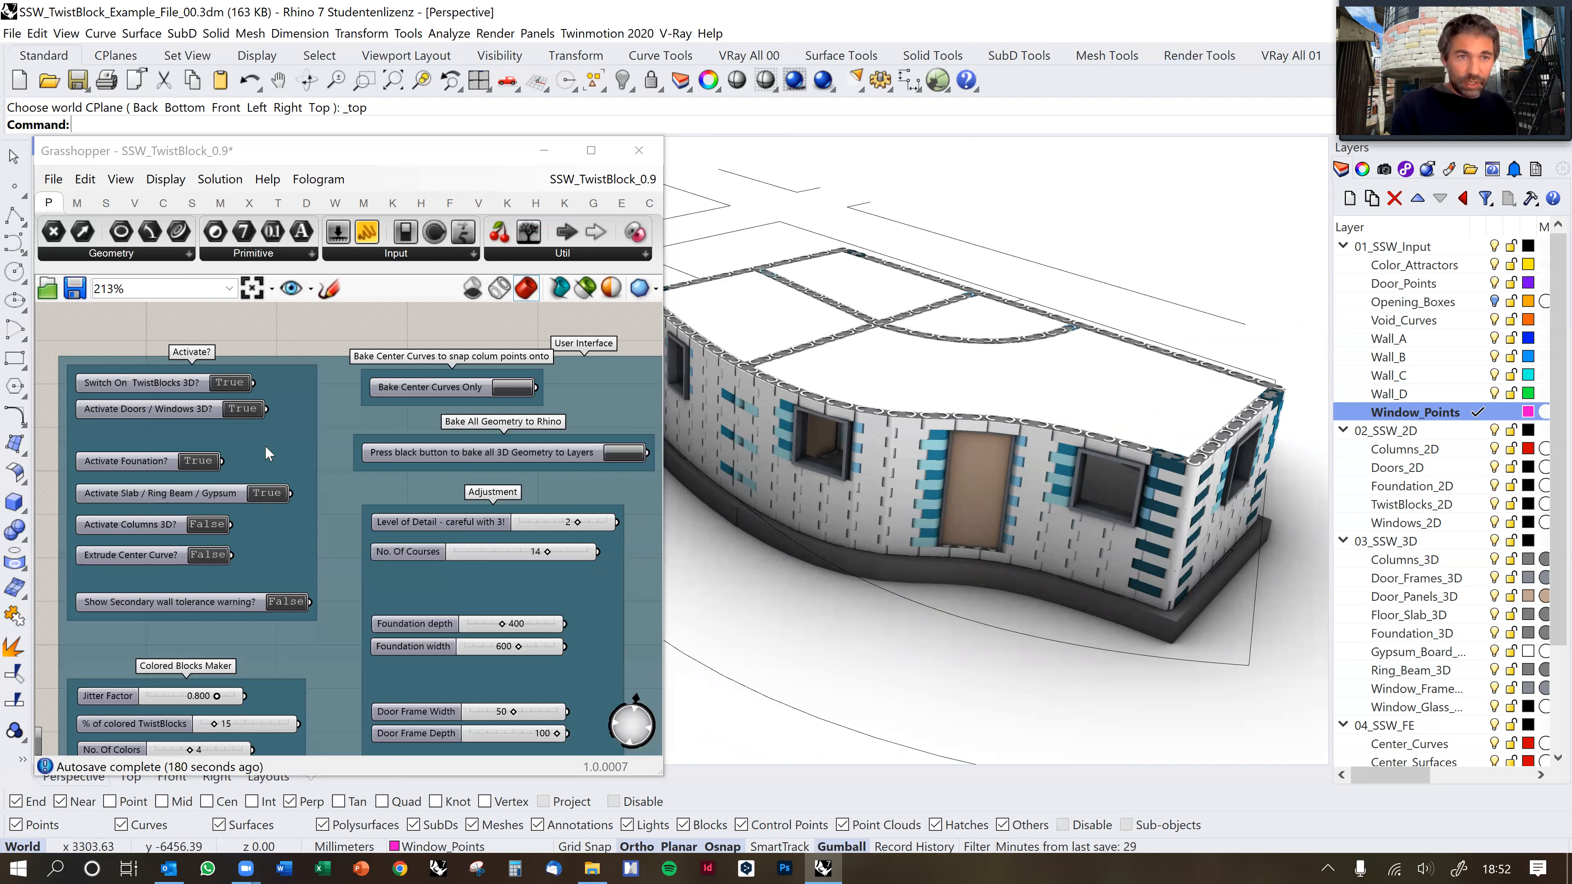
shift+right_drag(851, 397, 888, 408)
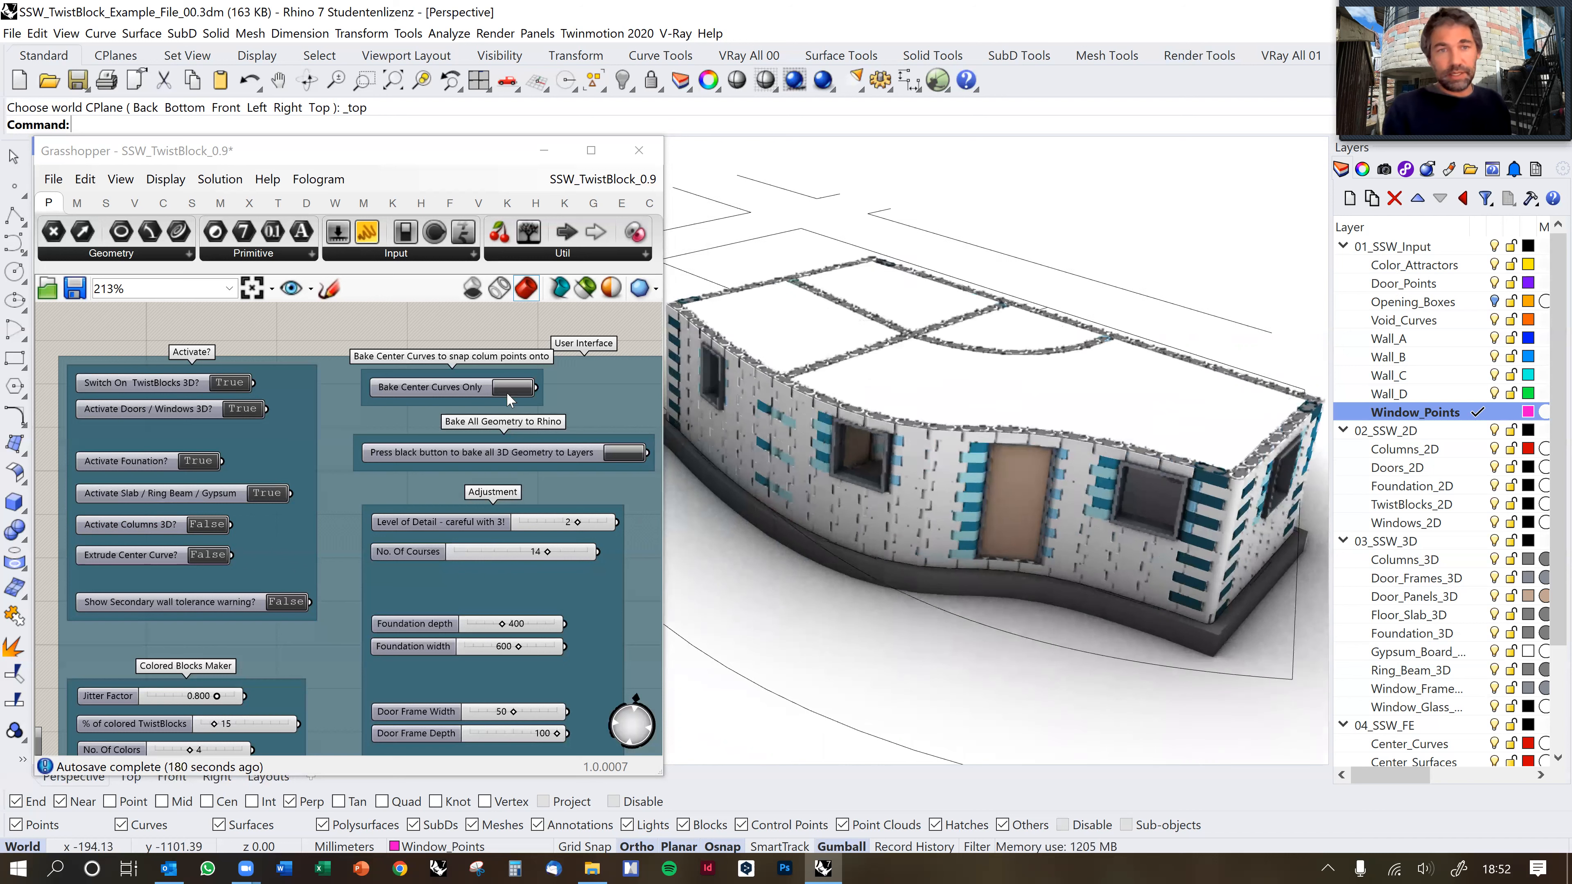
Set the TwistBlocks 3D, Doors / Windows 3D, Foundation and Slab / Ring Beam / Gypsum toggles to False.
double_click(235, 382)
double_click(243, 408)
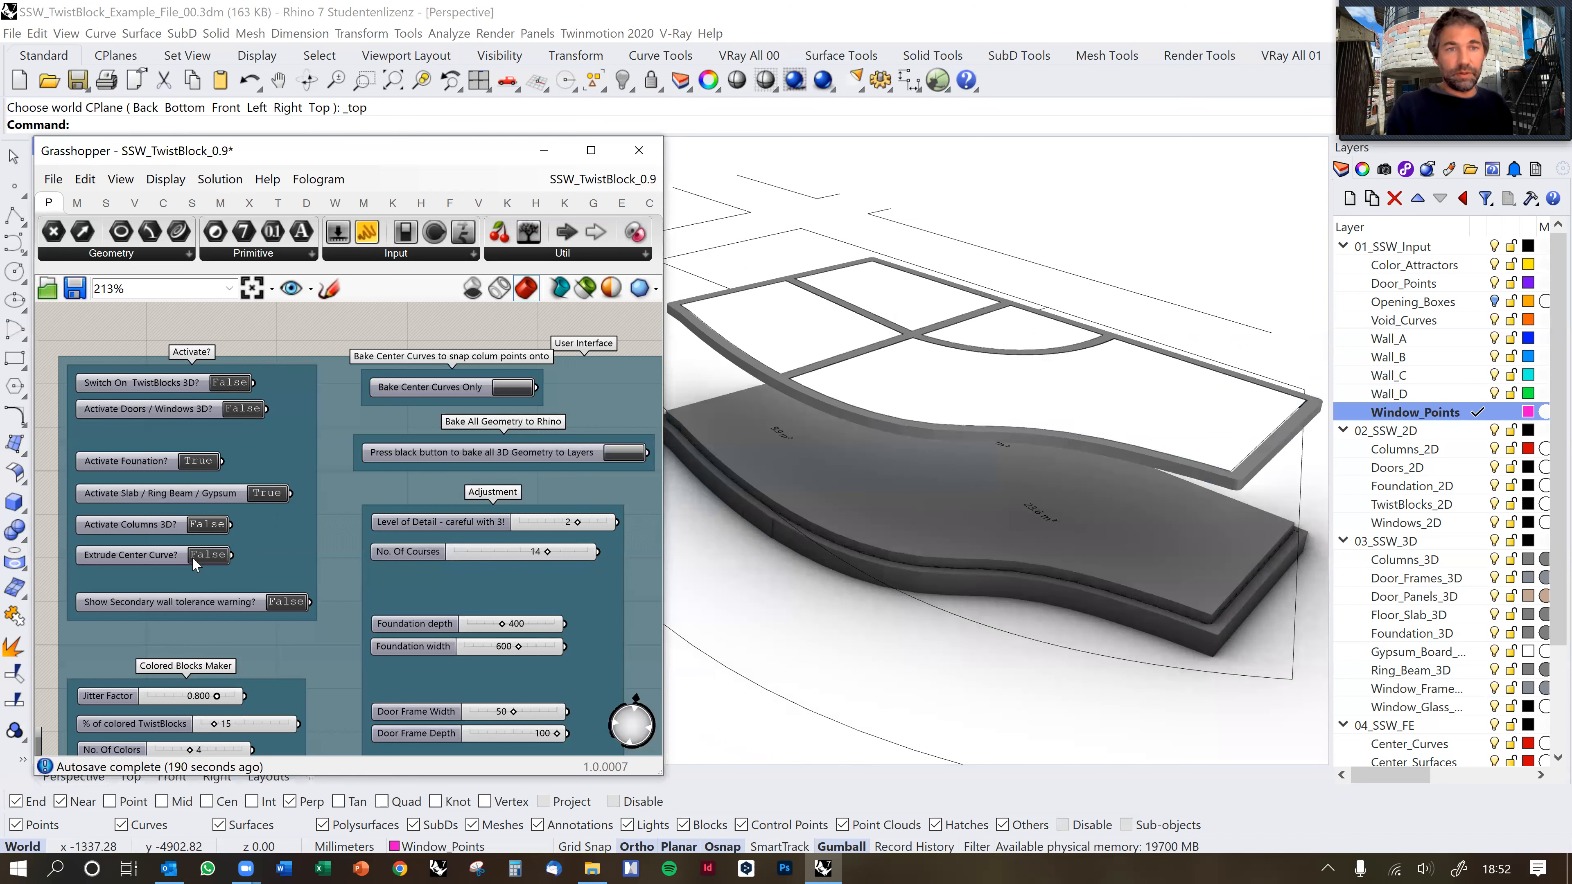
double_click(198, 462)
double_click(266, 494)
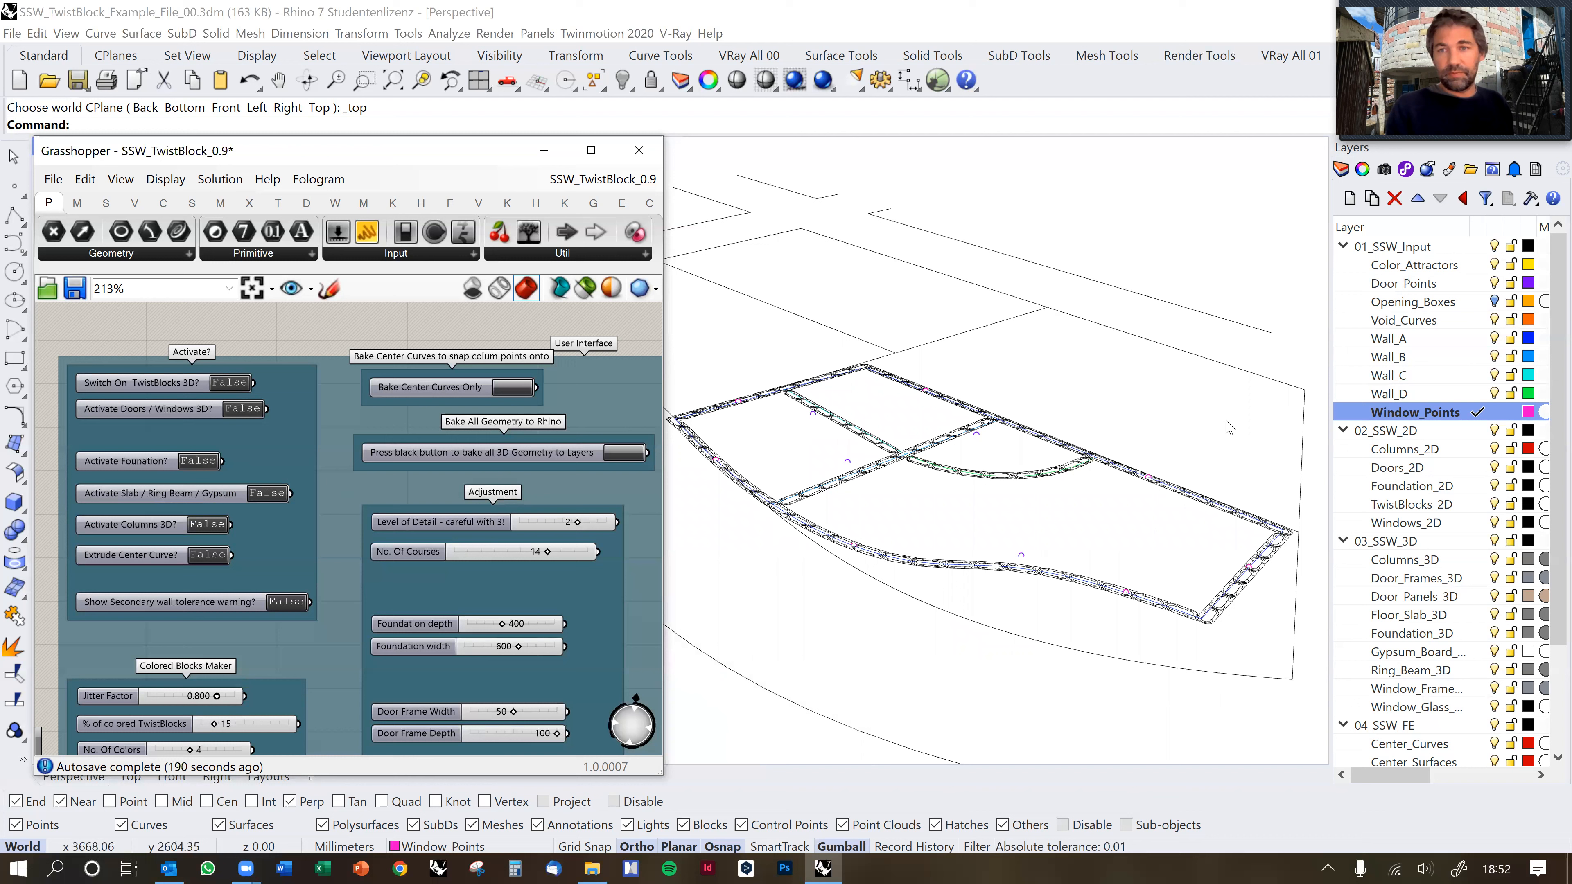
Collapse the 01_SSW_Input layer group and make Column_Points under 04_SSW_FE the current layer.
click(1446, 411)
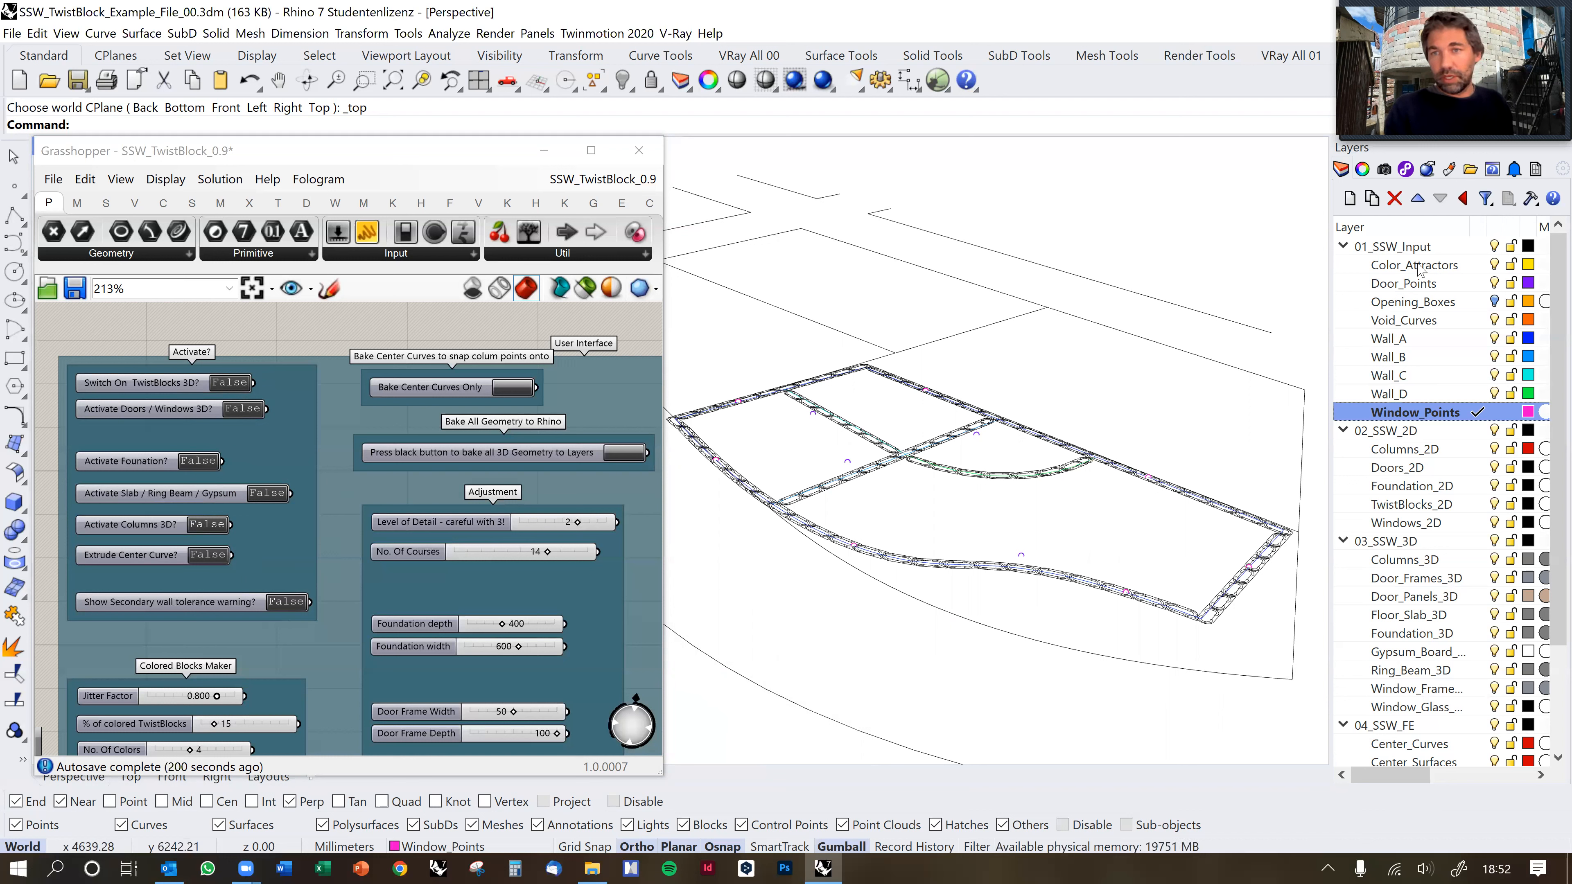
click(1344, 247)
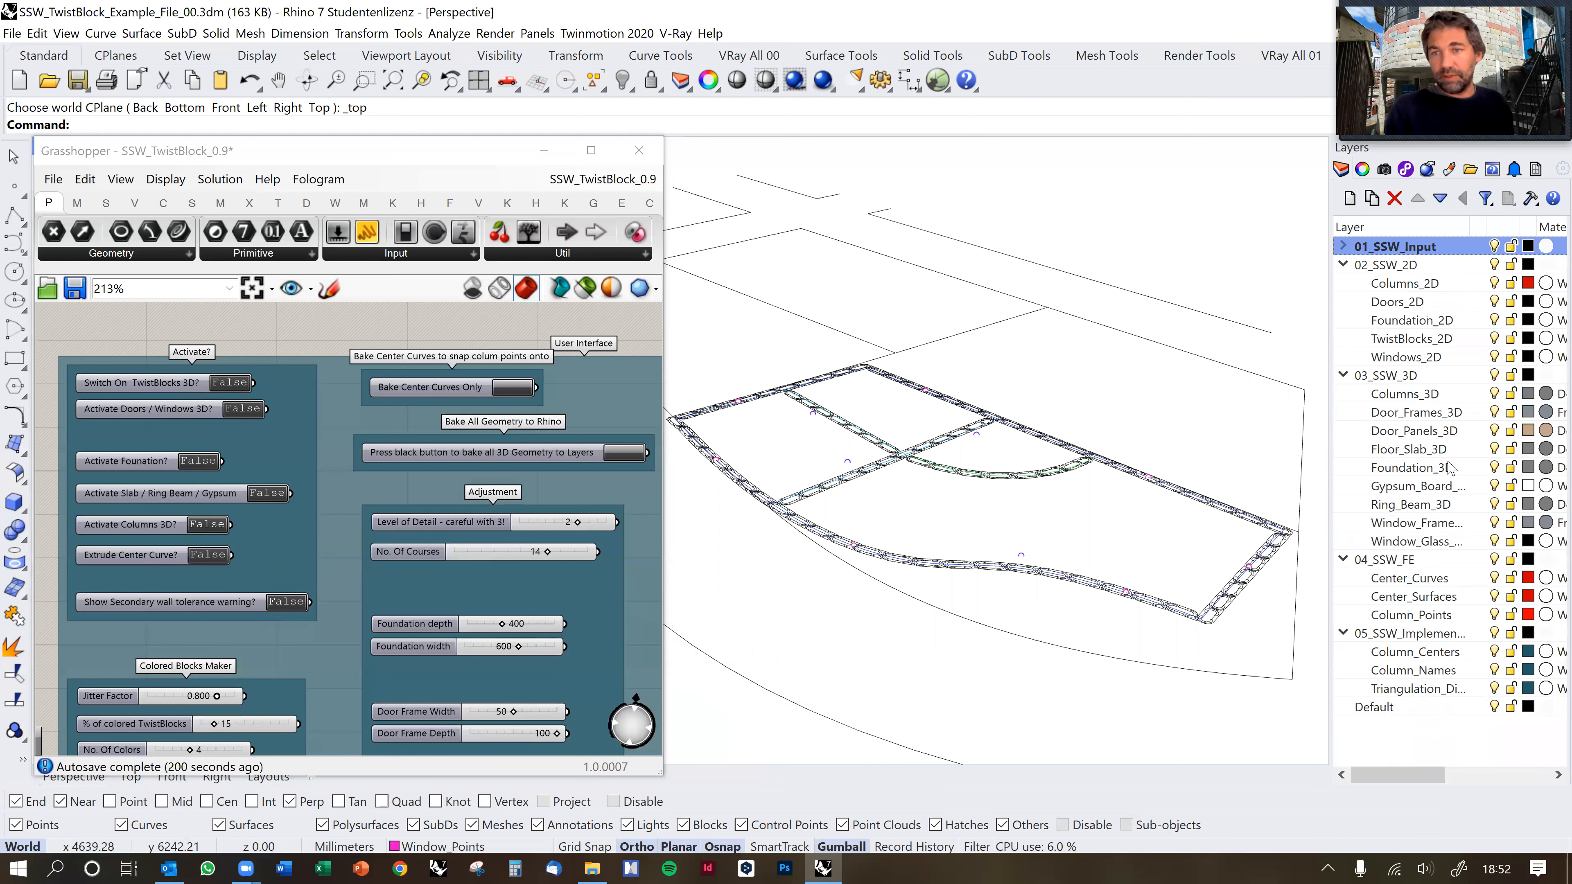
click(1385, 561)
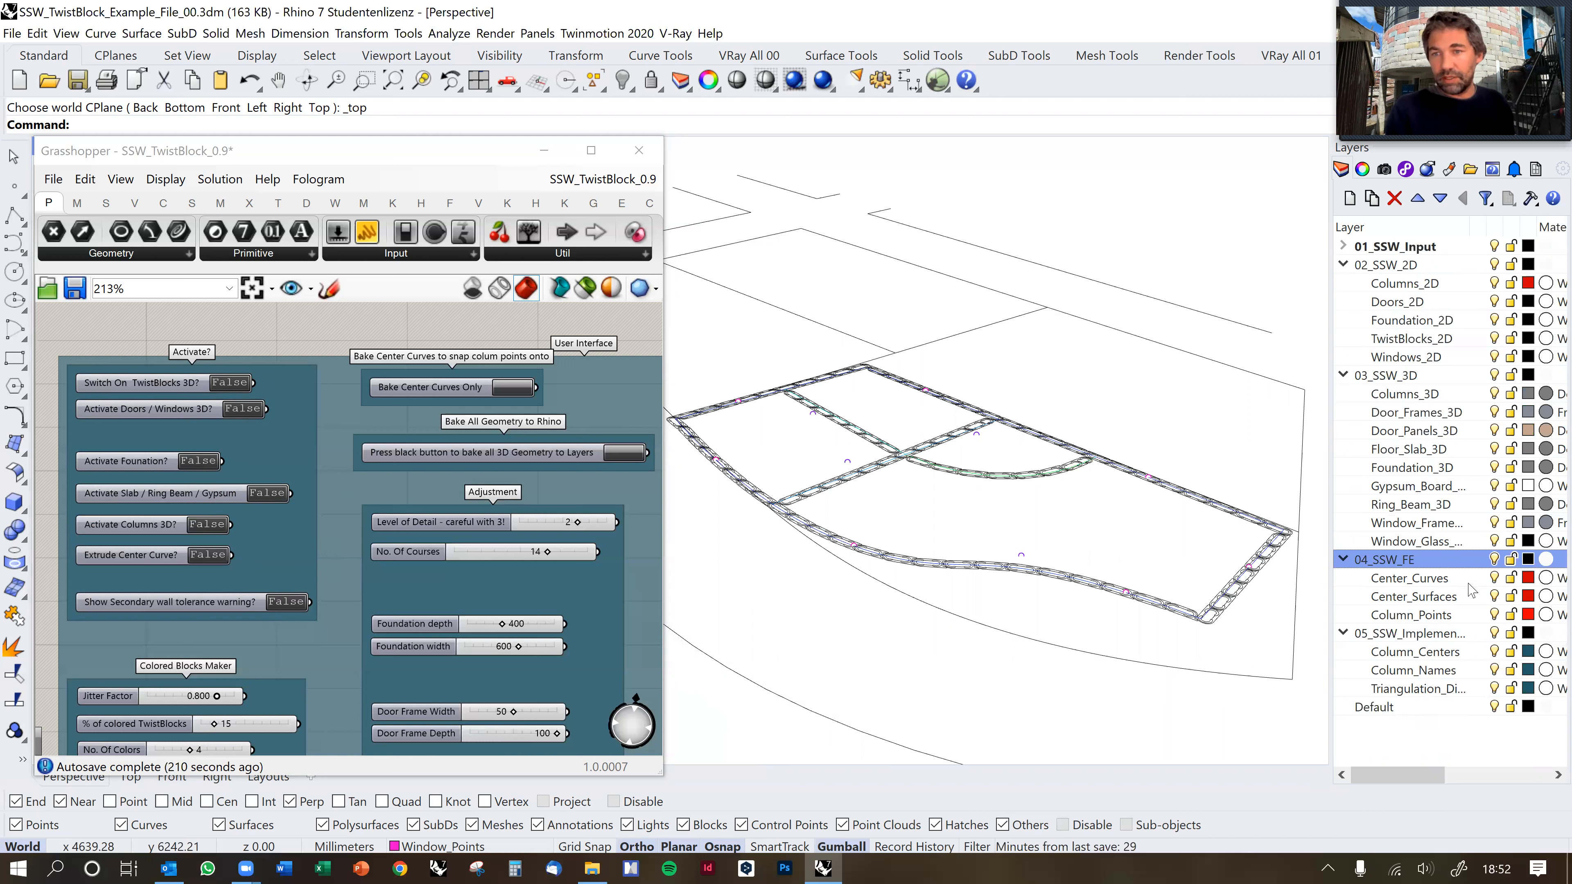
click(1467, 616)
click(1479, 616)
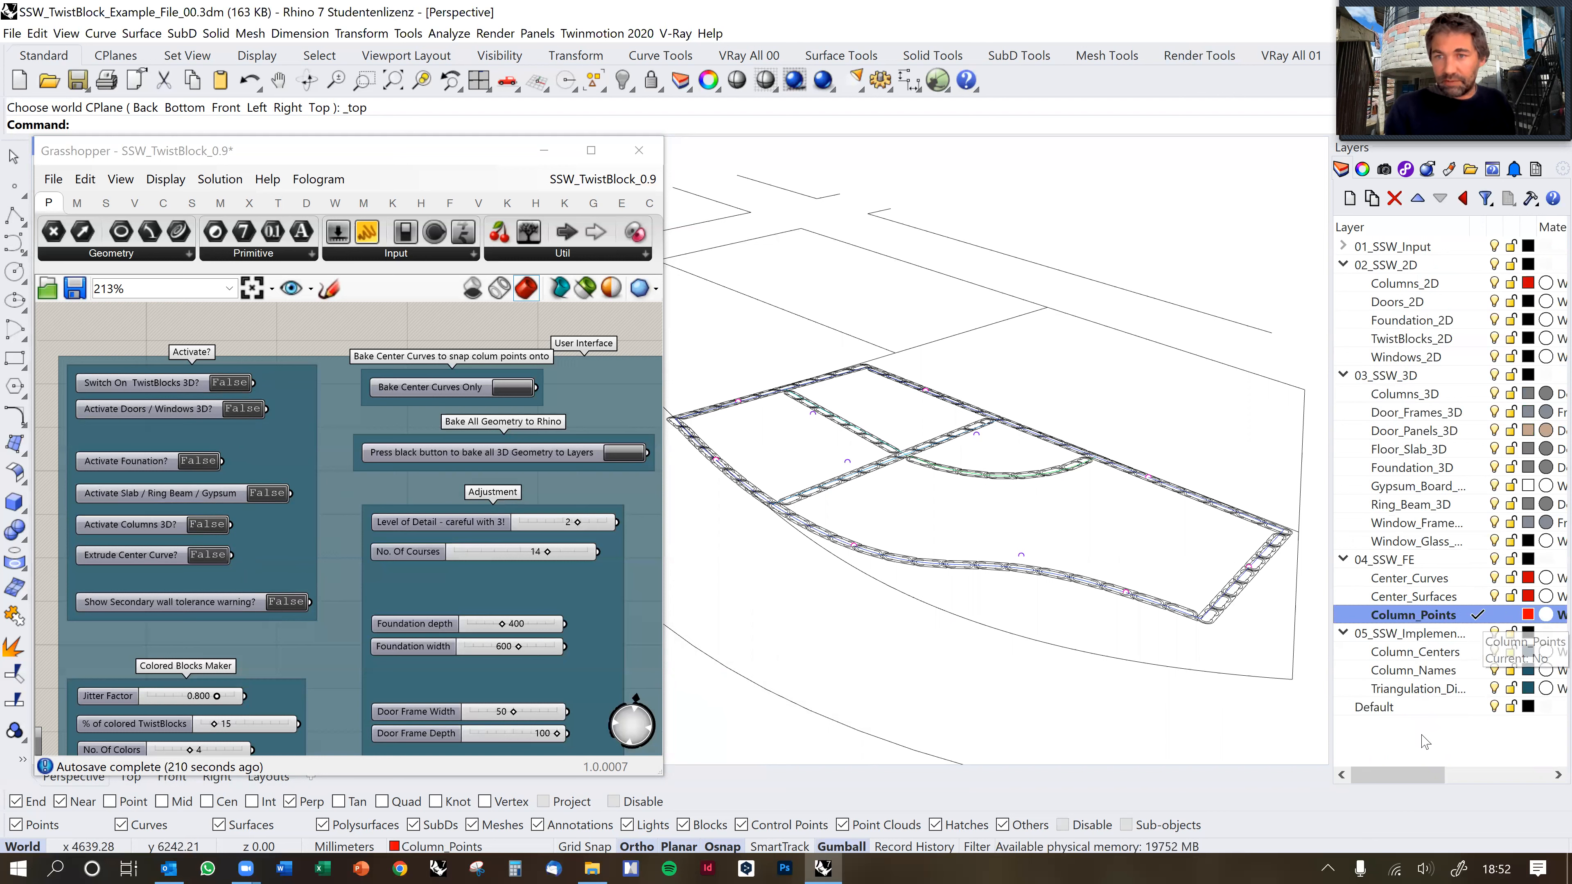
Turn off the 01_SSW_Input and Default layers, leaving only the 2D wall plan displayed.
click(1485, 247)
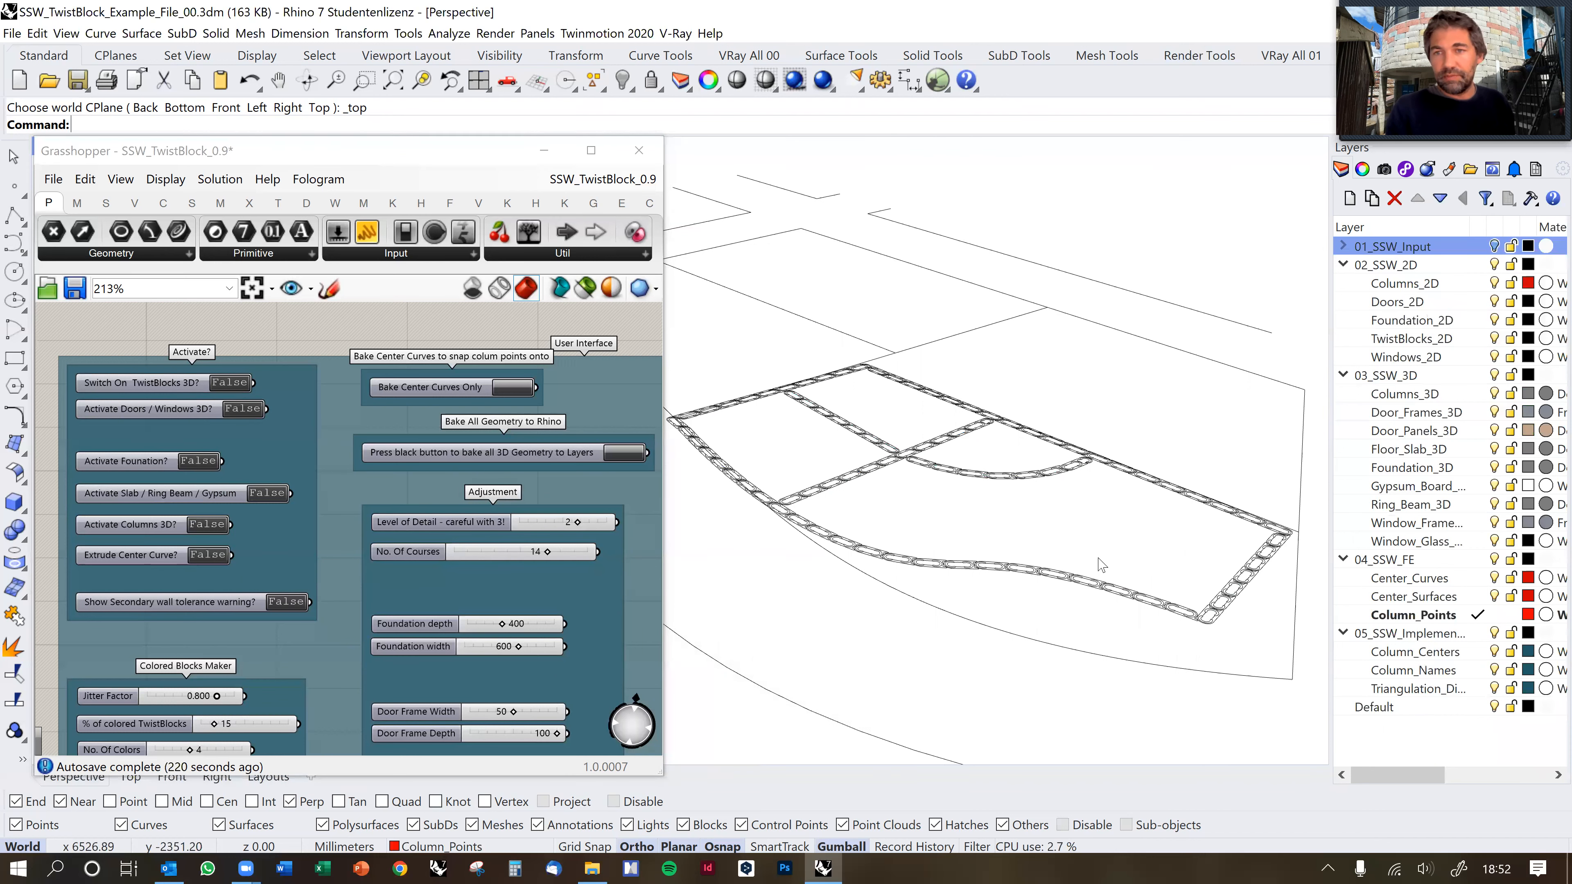
right_drag(1102, 564, 1026, 580)
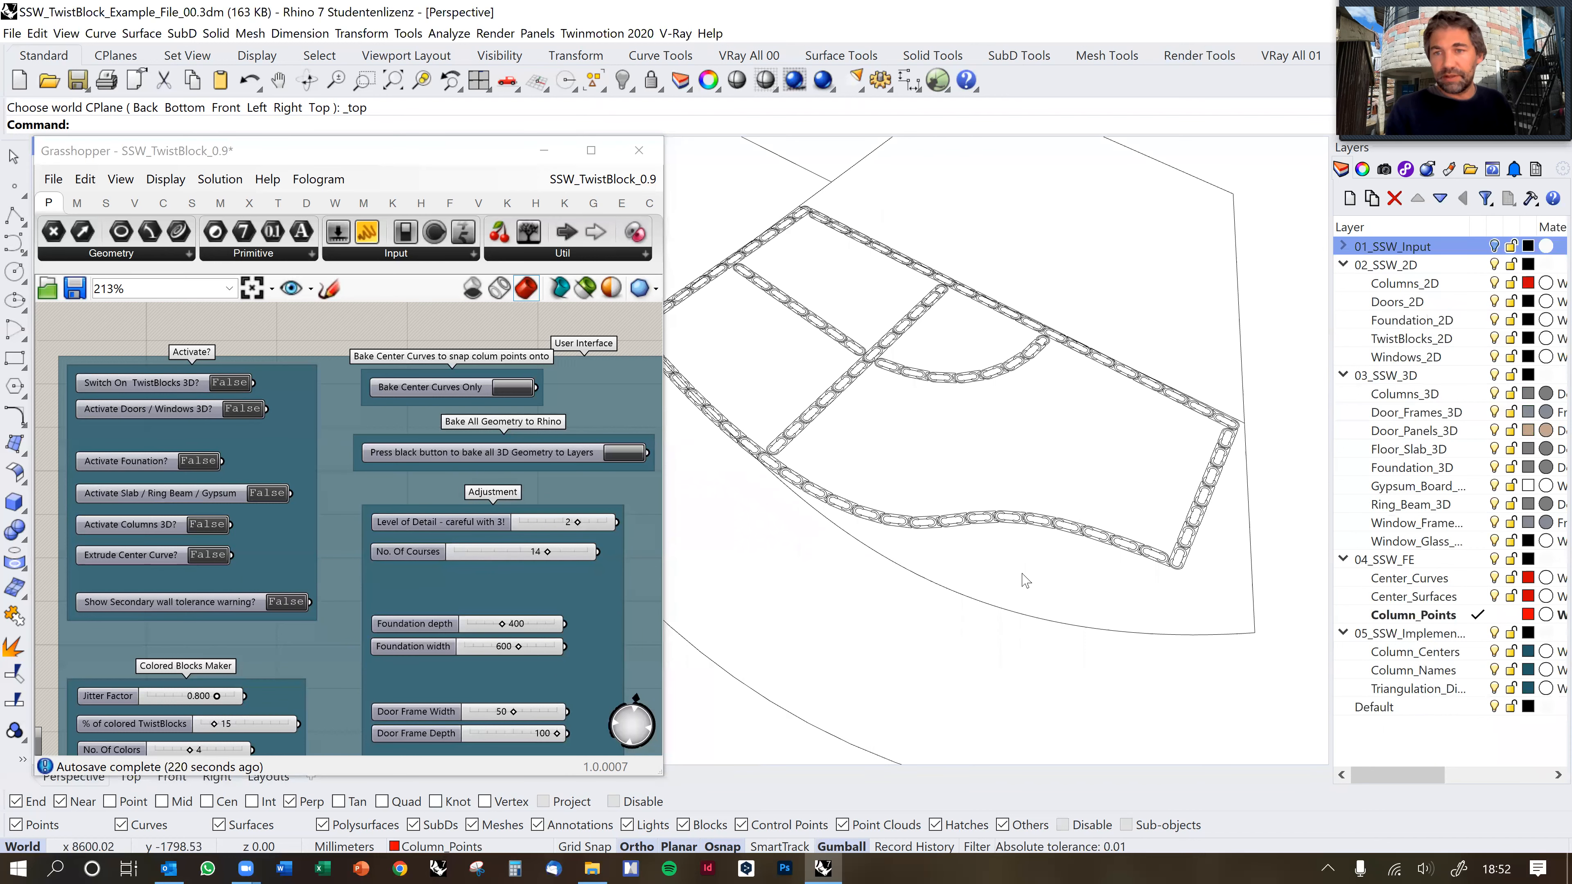
click(1495, 709)
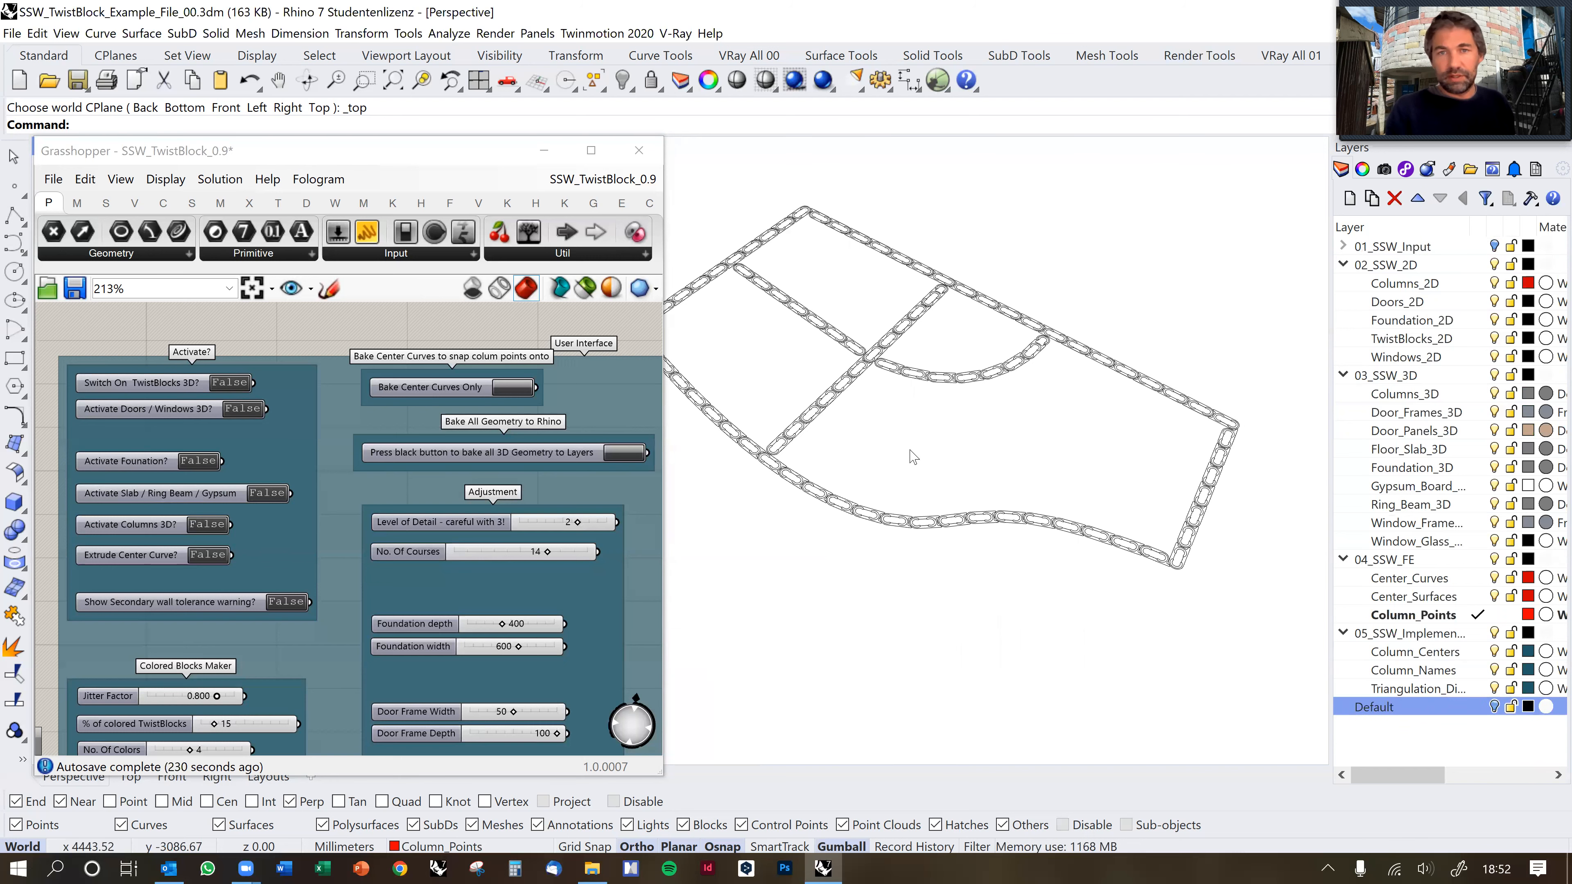
Switch the viewport to the Top view and frame the complete 2D wall plan.
key(Caps_Lock)
right_drag(912, 457, 931, 478)
right_drag(901, 392, 1087, 501)
key(Caps_Lock)
text(t)
key(Return)
scroll(867, 326, down, 4)
scroll(1063, 479, up, 2)
right_drag(976, 458, 1000, 474)
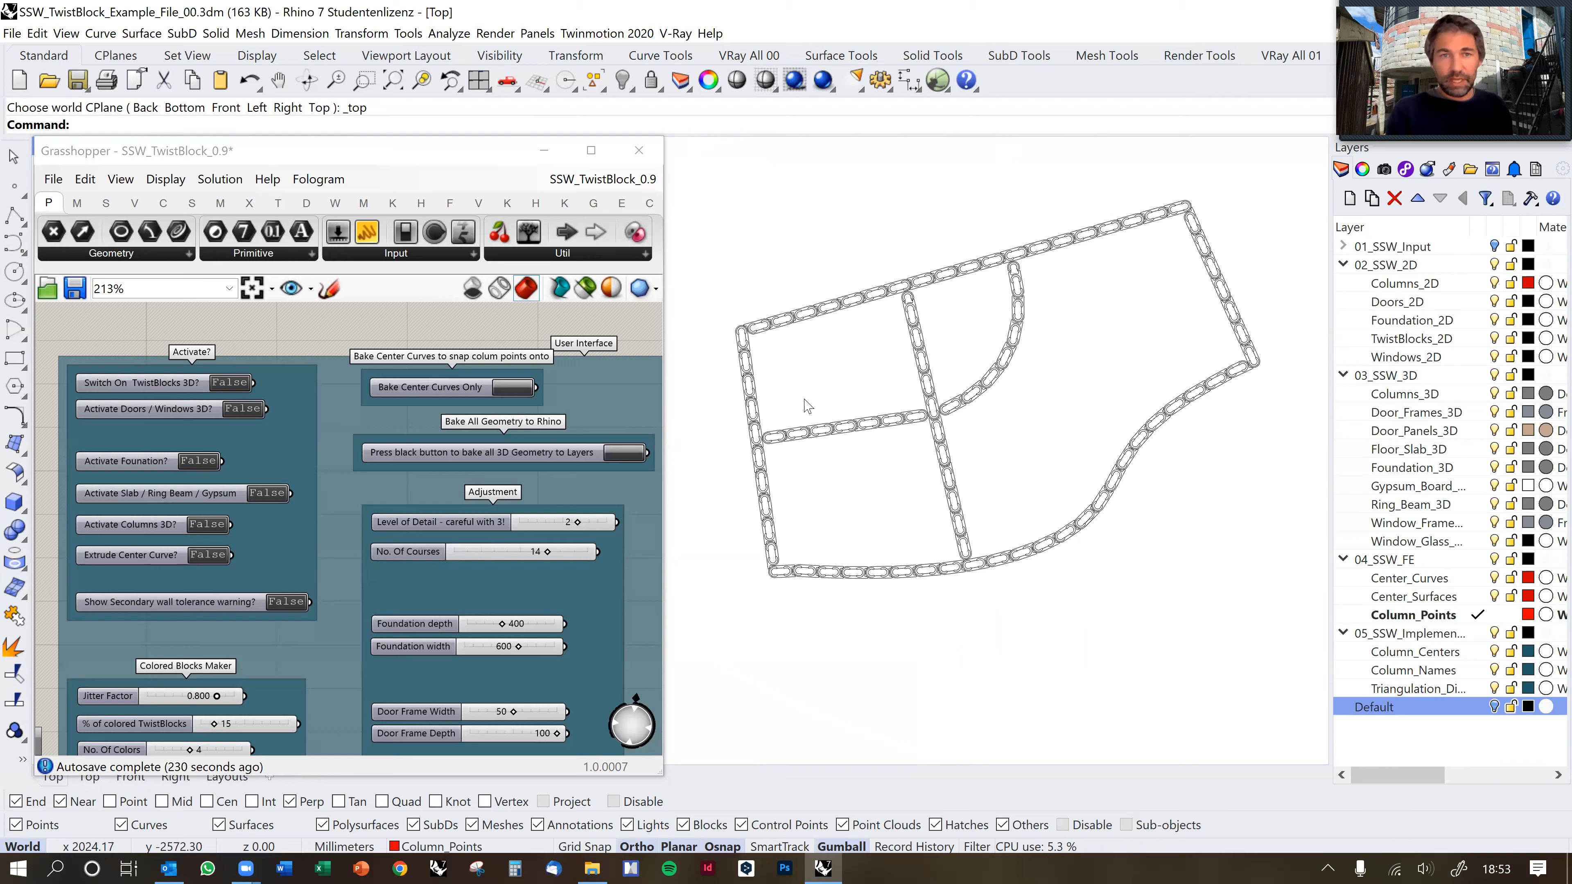
Bake only the wall center curves from the Grasshopper definition for snapping the column points.
click(509, 387)
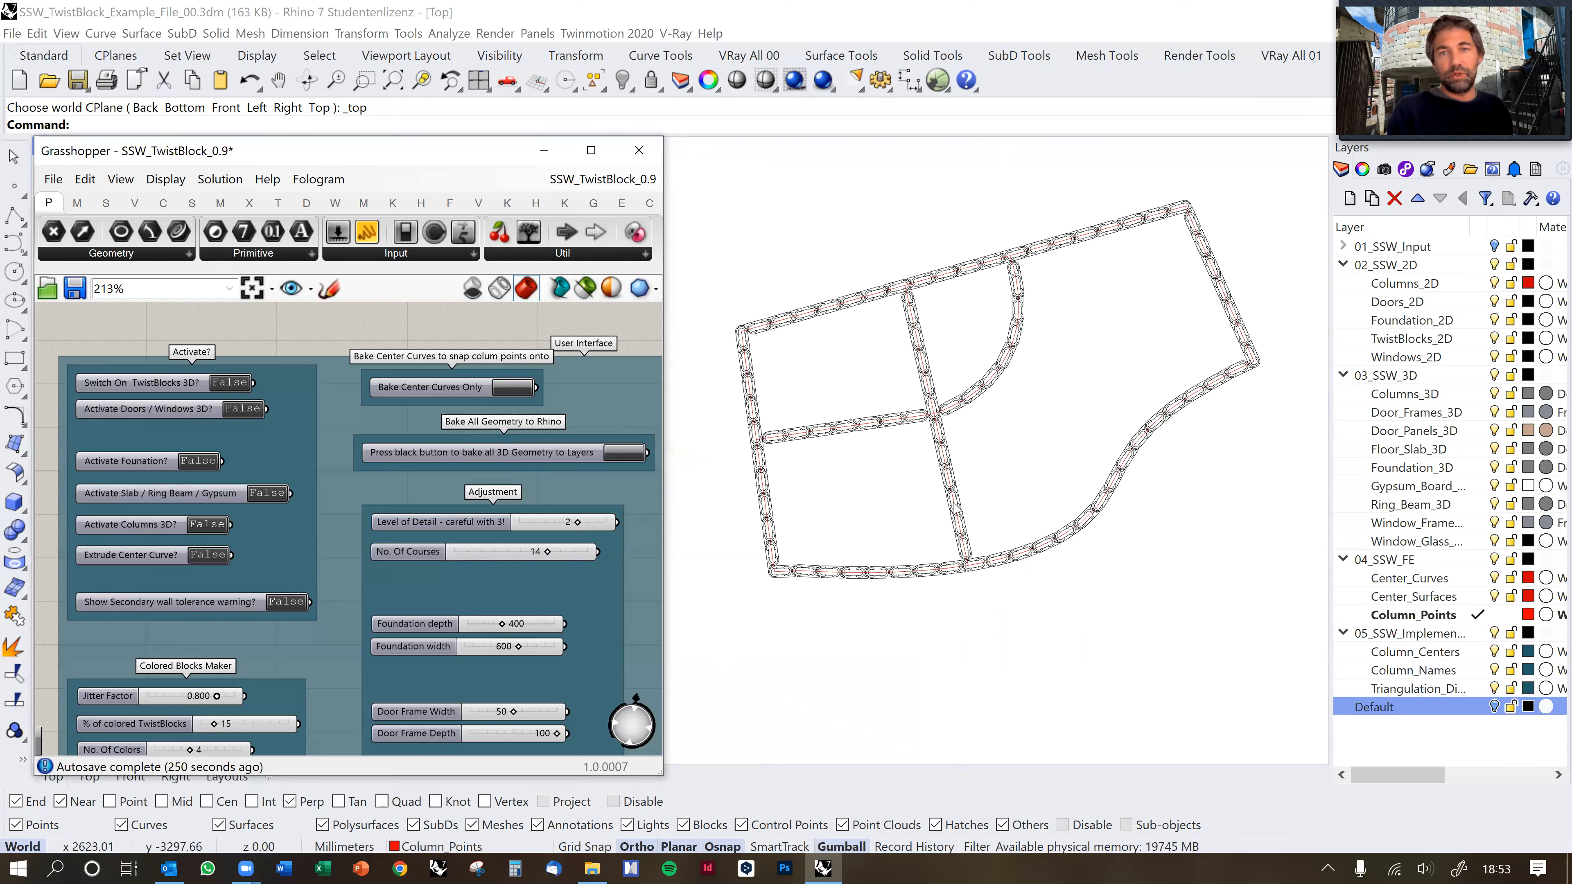
scroll(974, 588, up, 3)
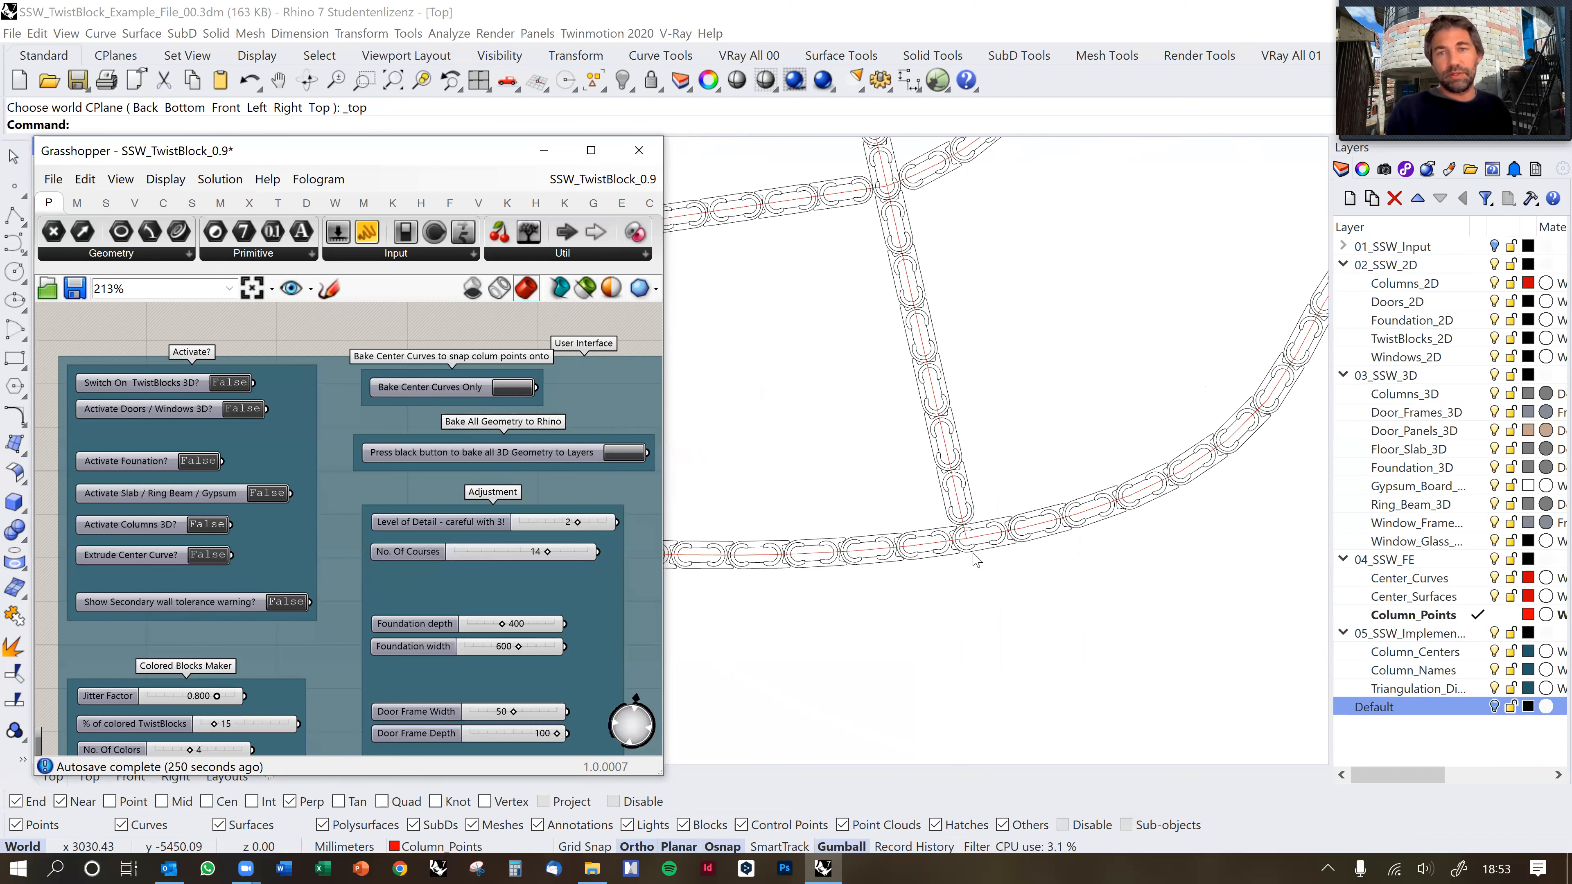
scroll(977, 561, up, 2)
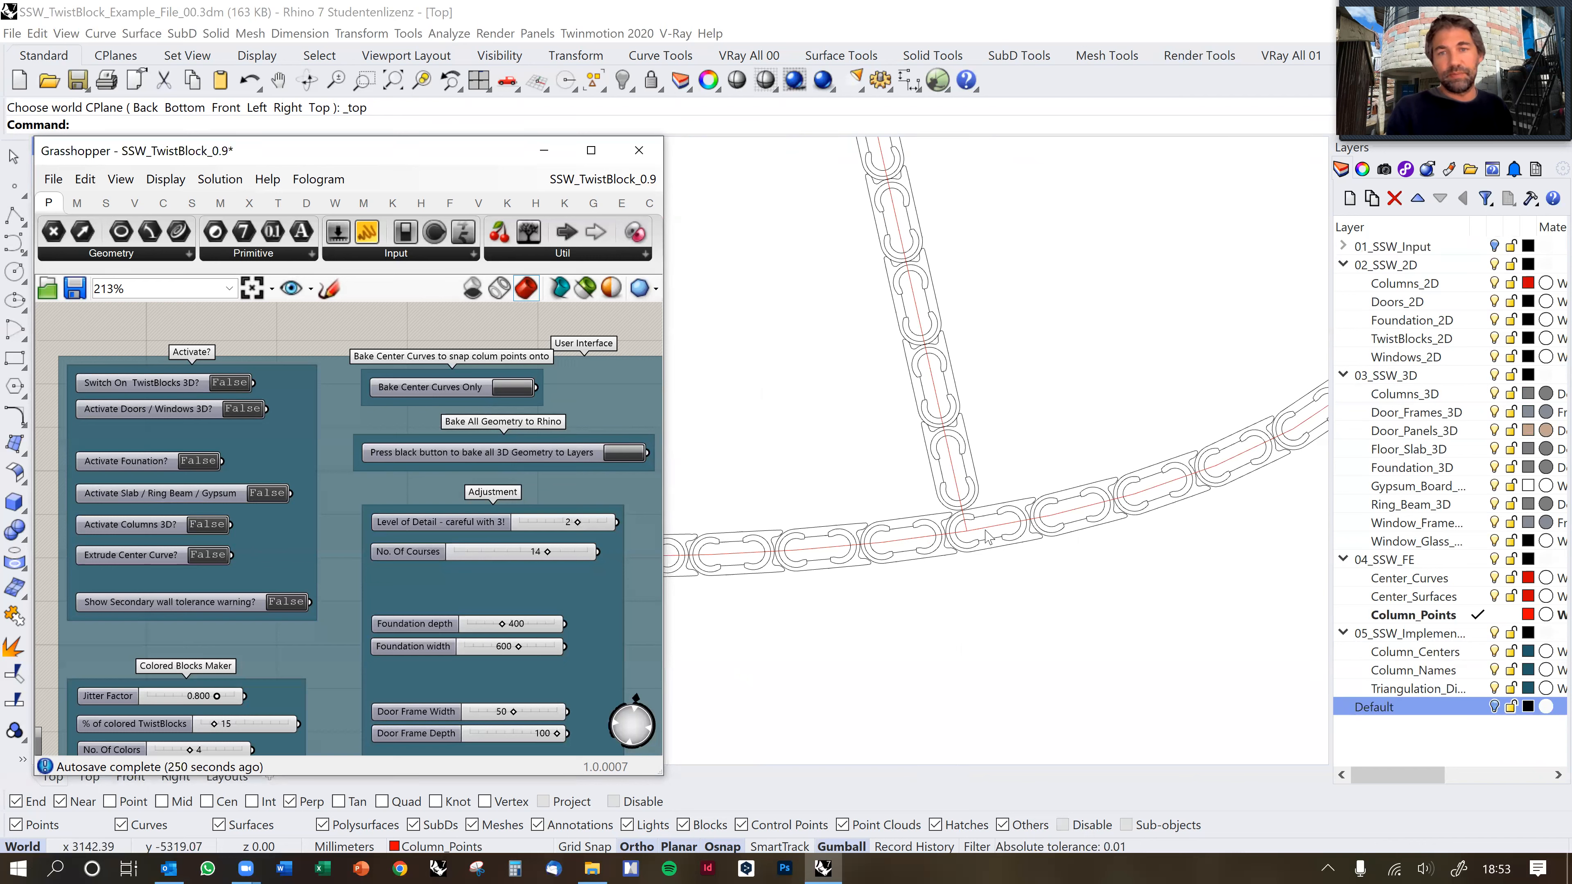
Select a baked center curve near the lower T-junction to examine its segment end points, and deselect it.
click(1093, 514)
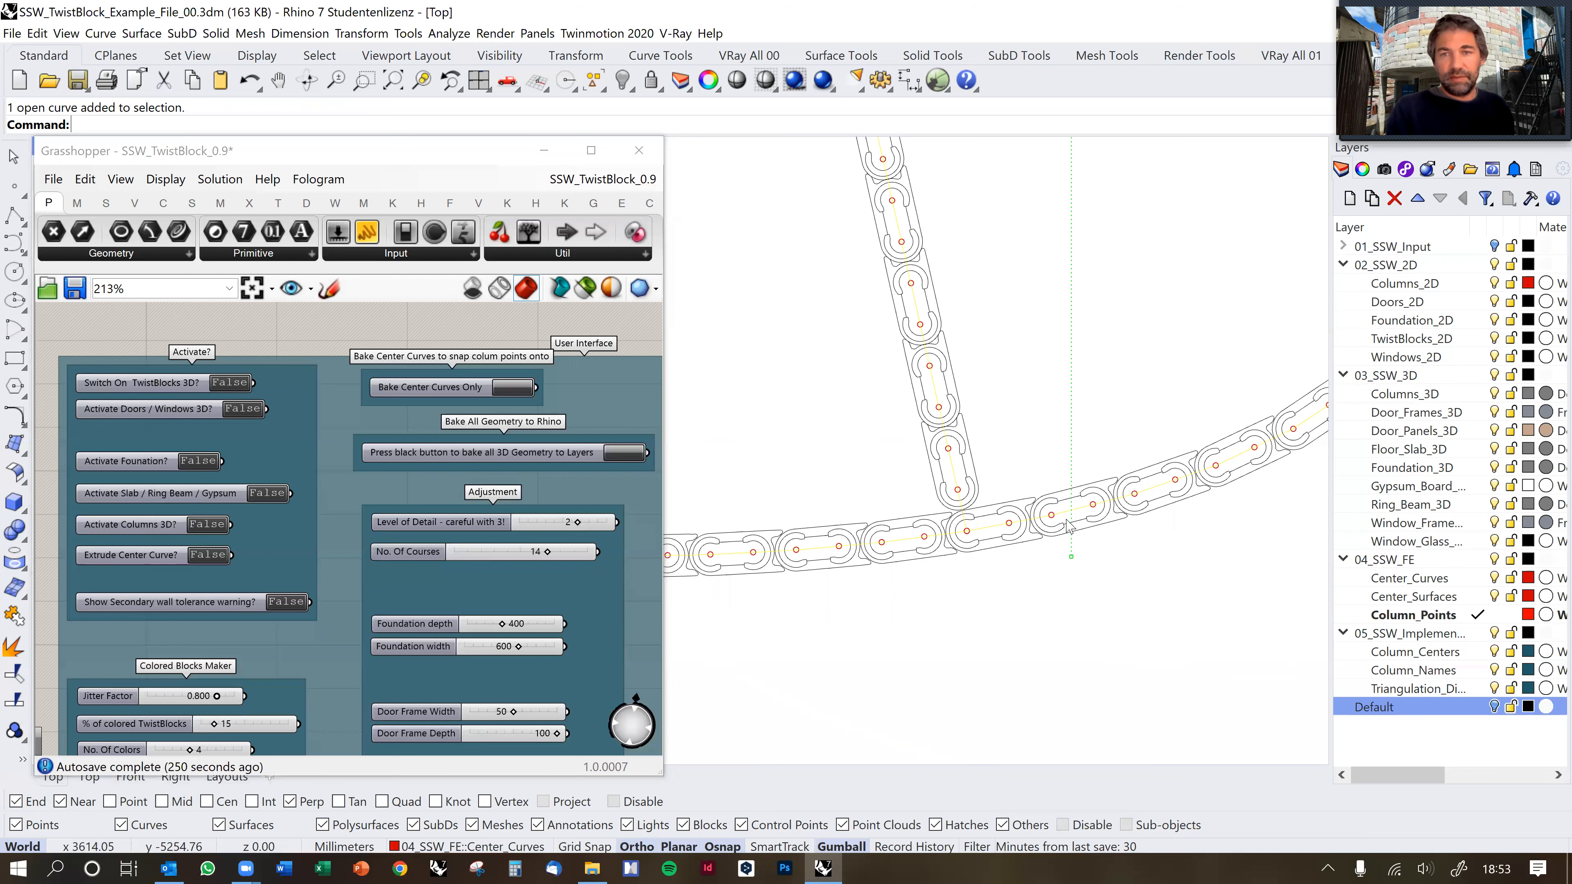
scroll(1067, 525, up, 3)
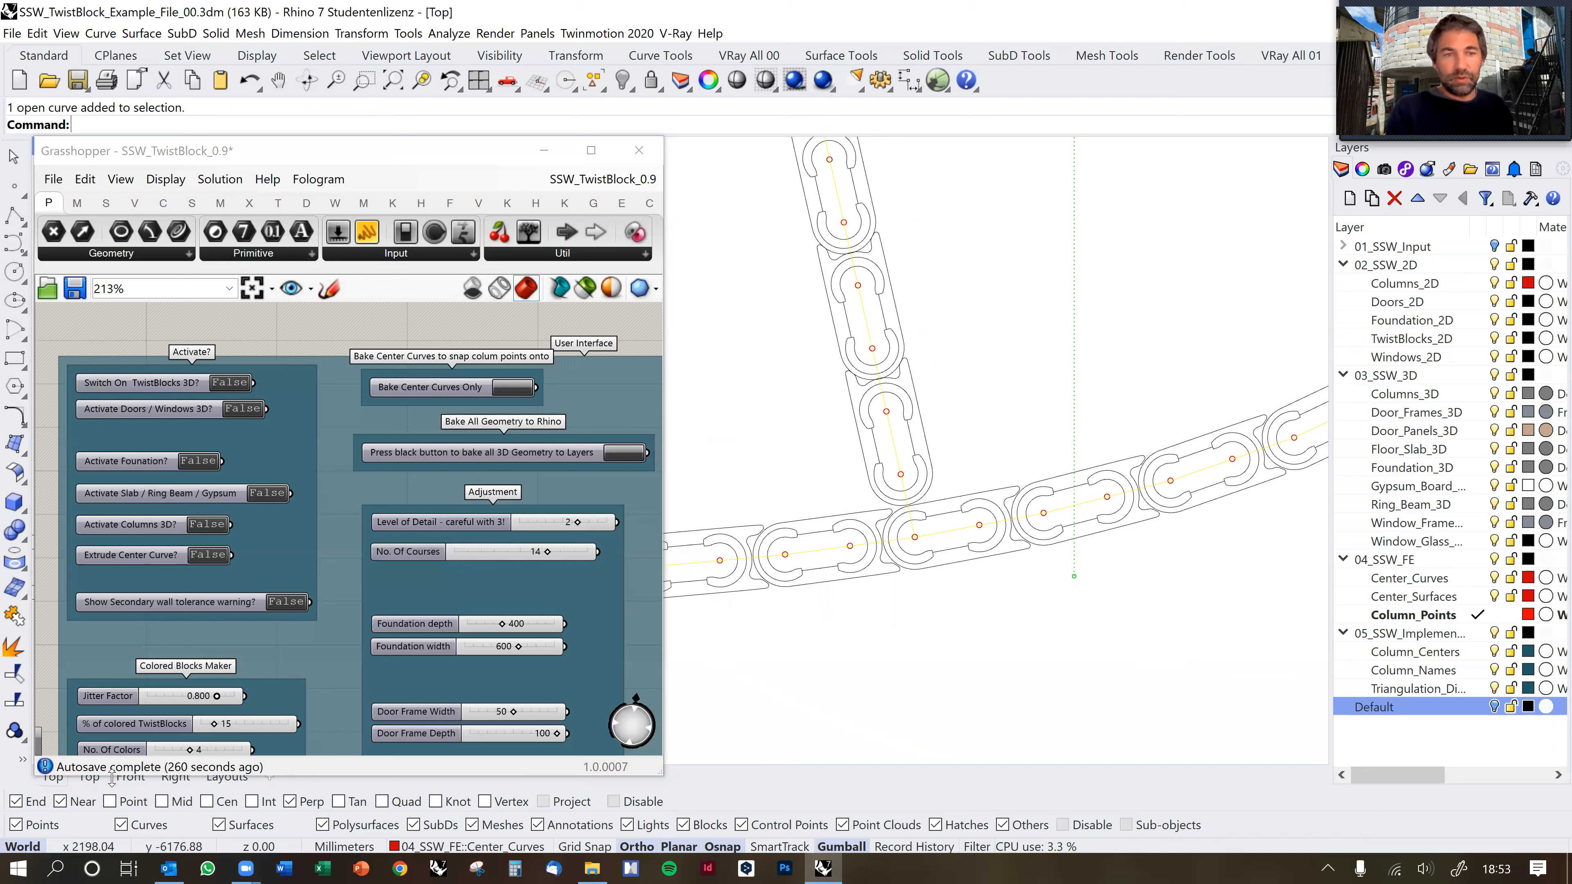
right_click(40, 804)
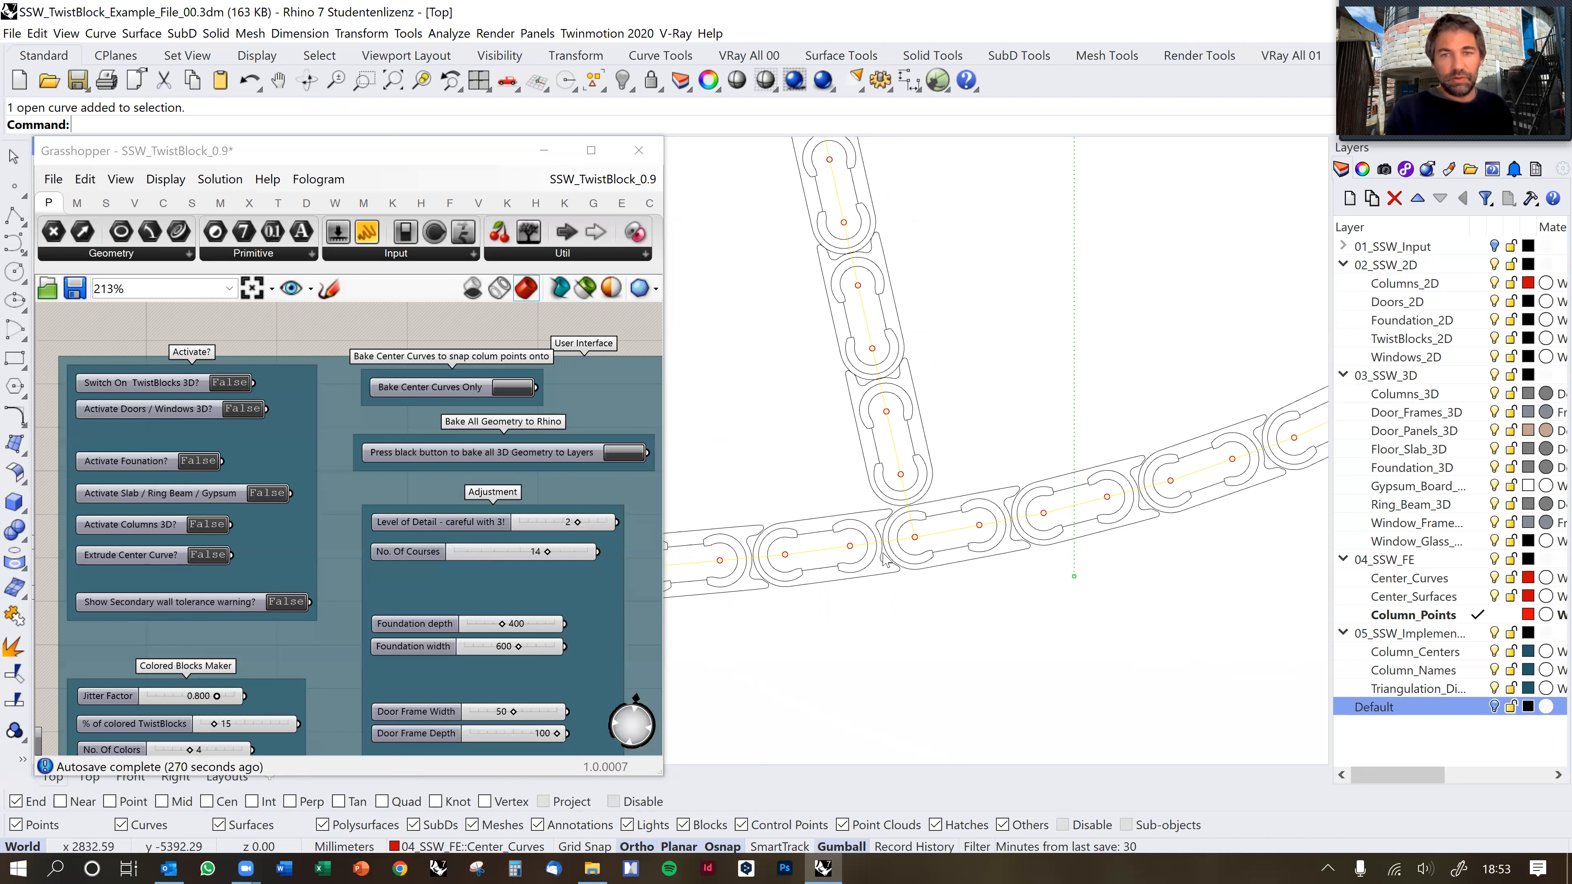
click(984, 589)
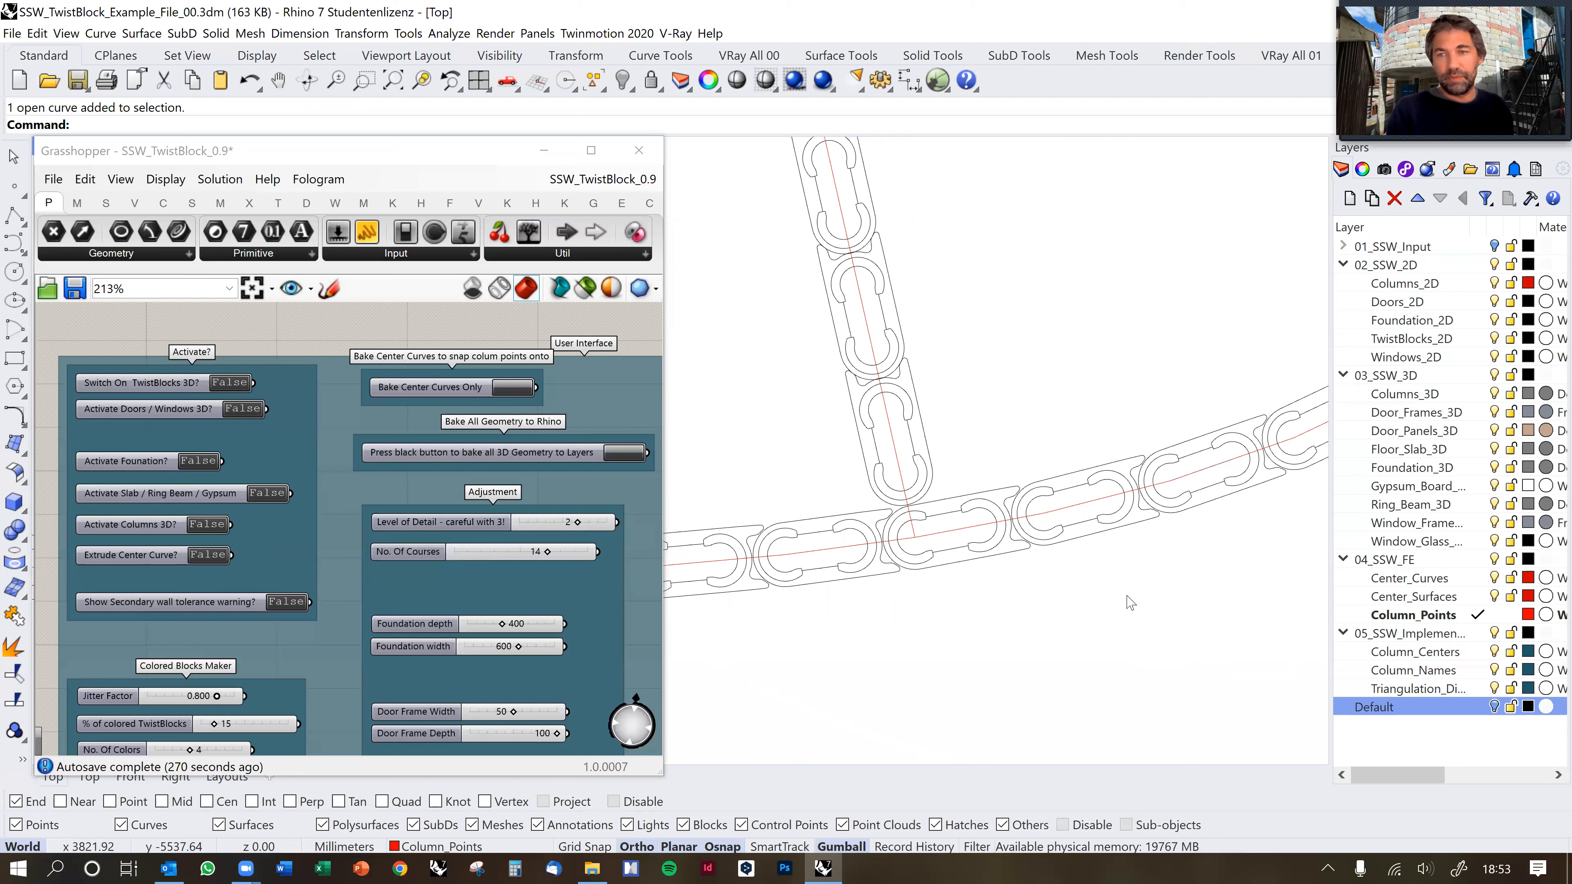
scroll(966, 549, down, 4)
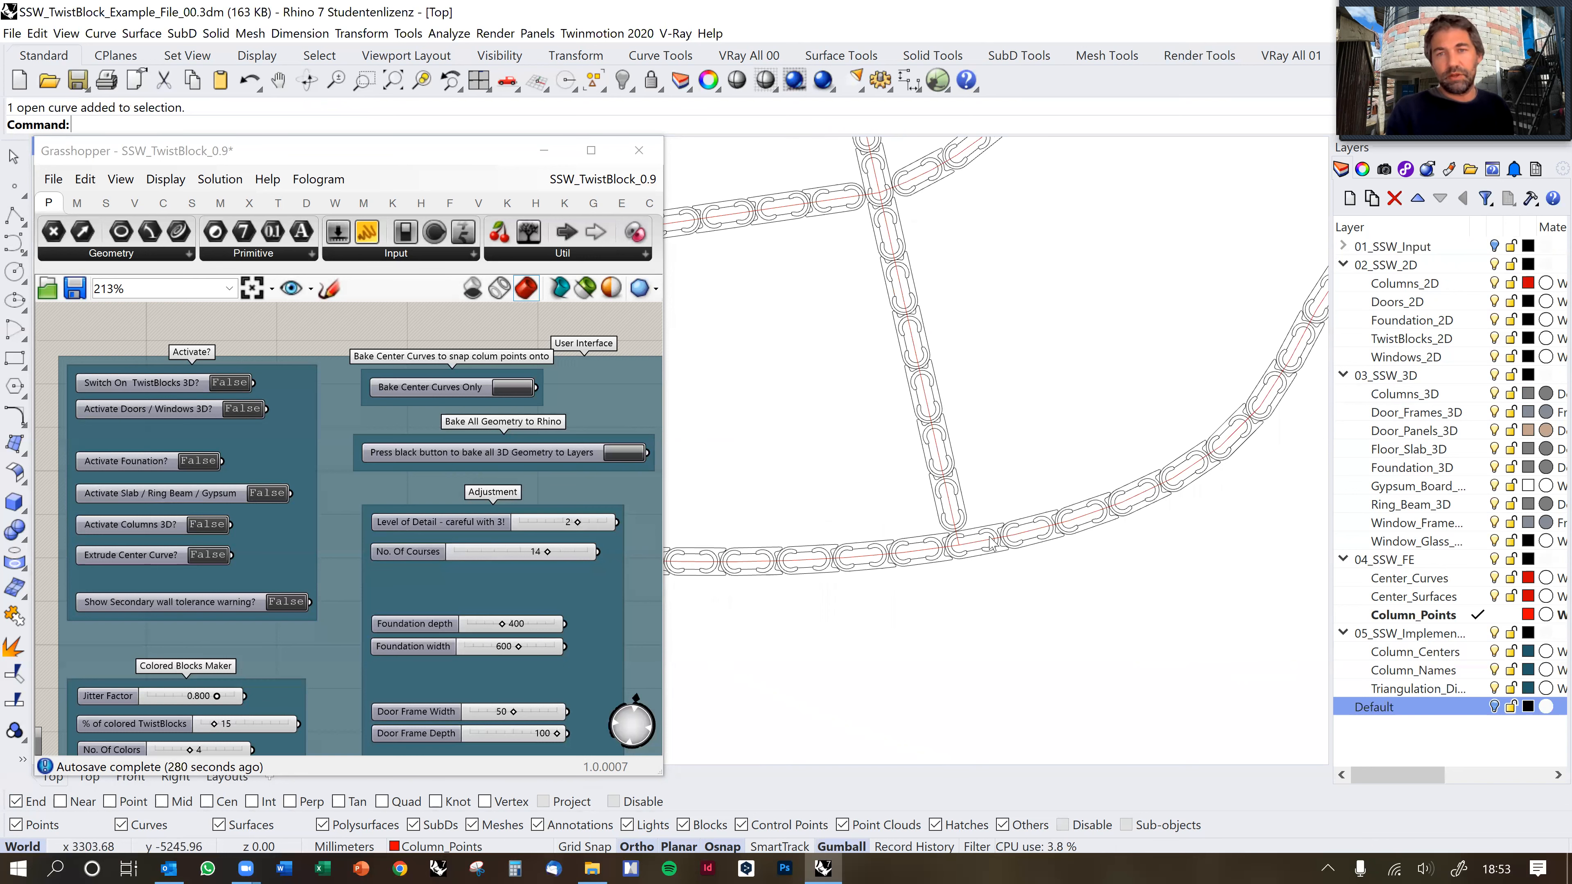
Place three column points on center curve ends where the straight partition meets the curved outer wall.
click(7, 189)
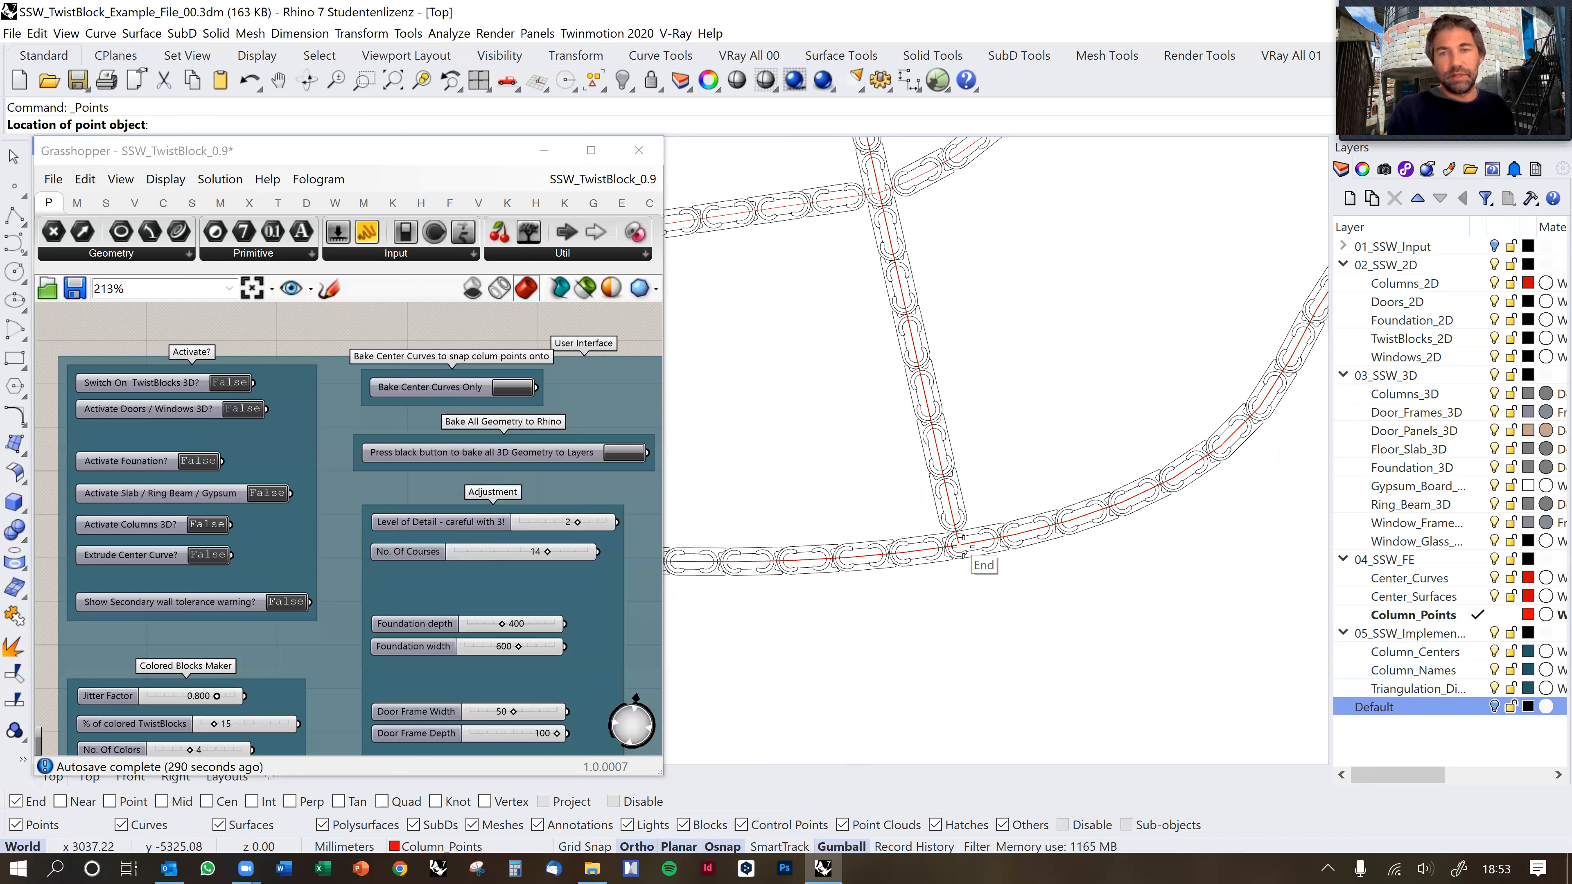
click(959, 544)
click(986, 540)
click(931, 548)
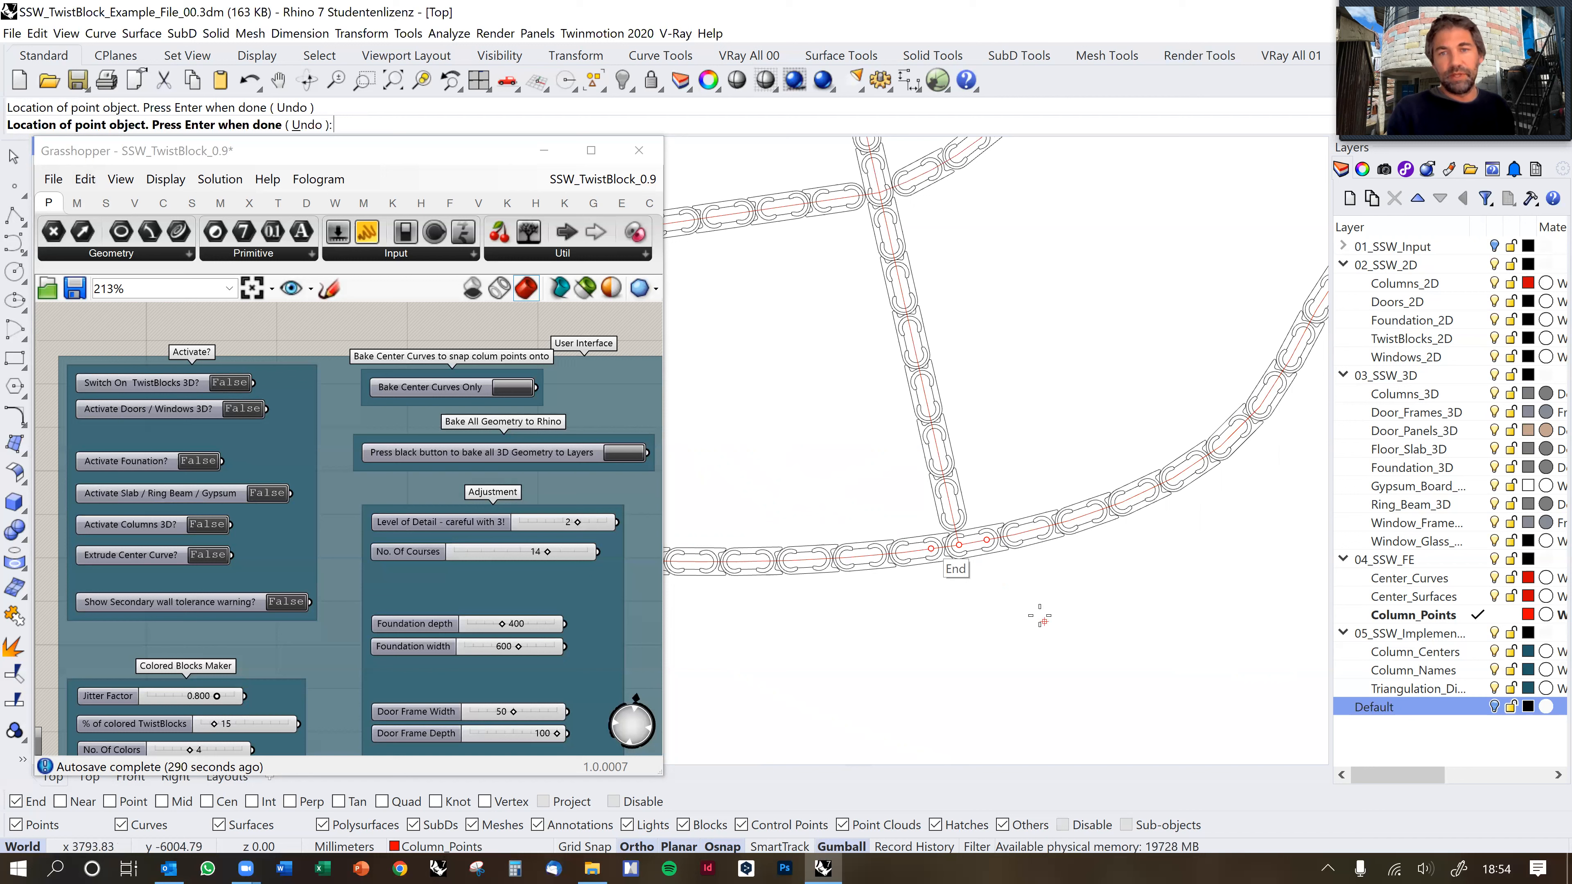
scroll(971, 584, up, 3)
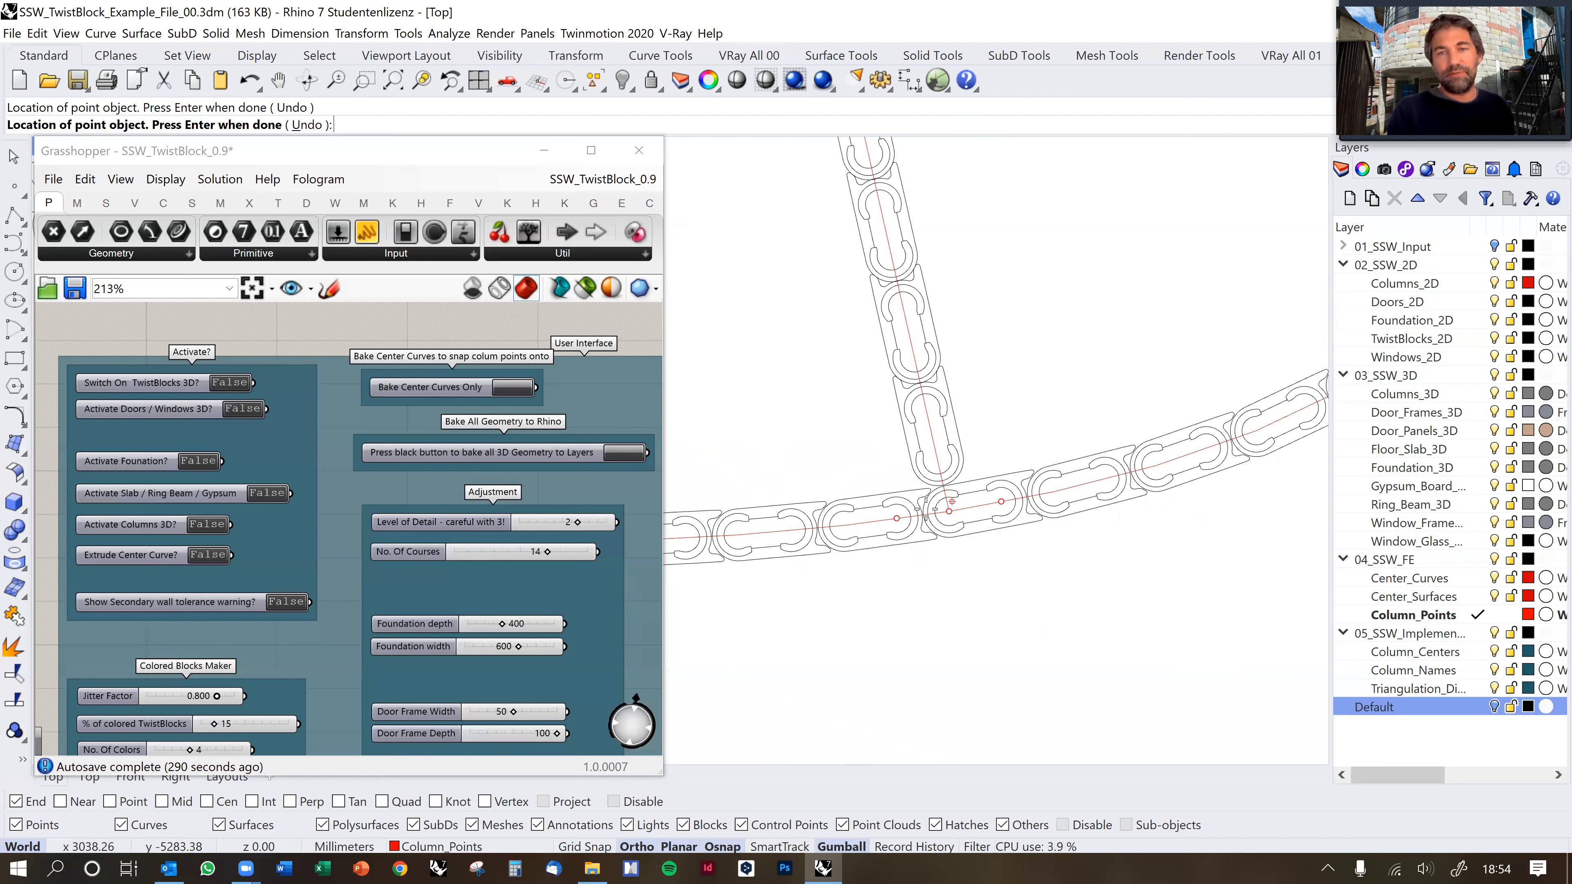
scroll(1014, 546, down, 4)
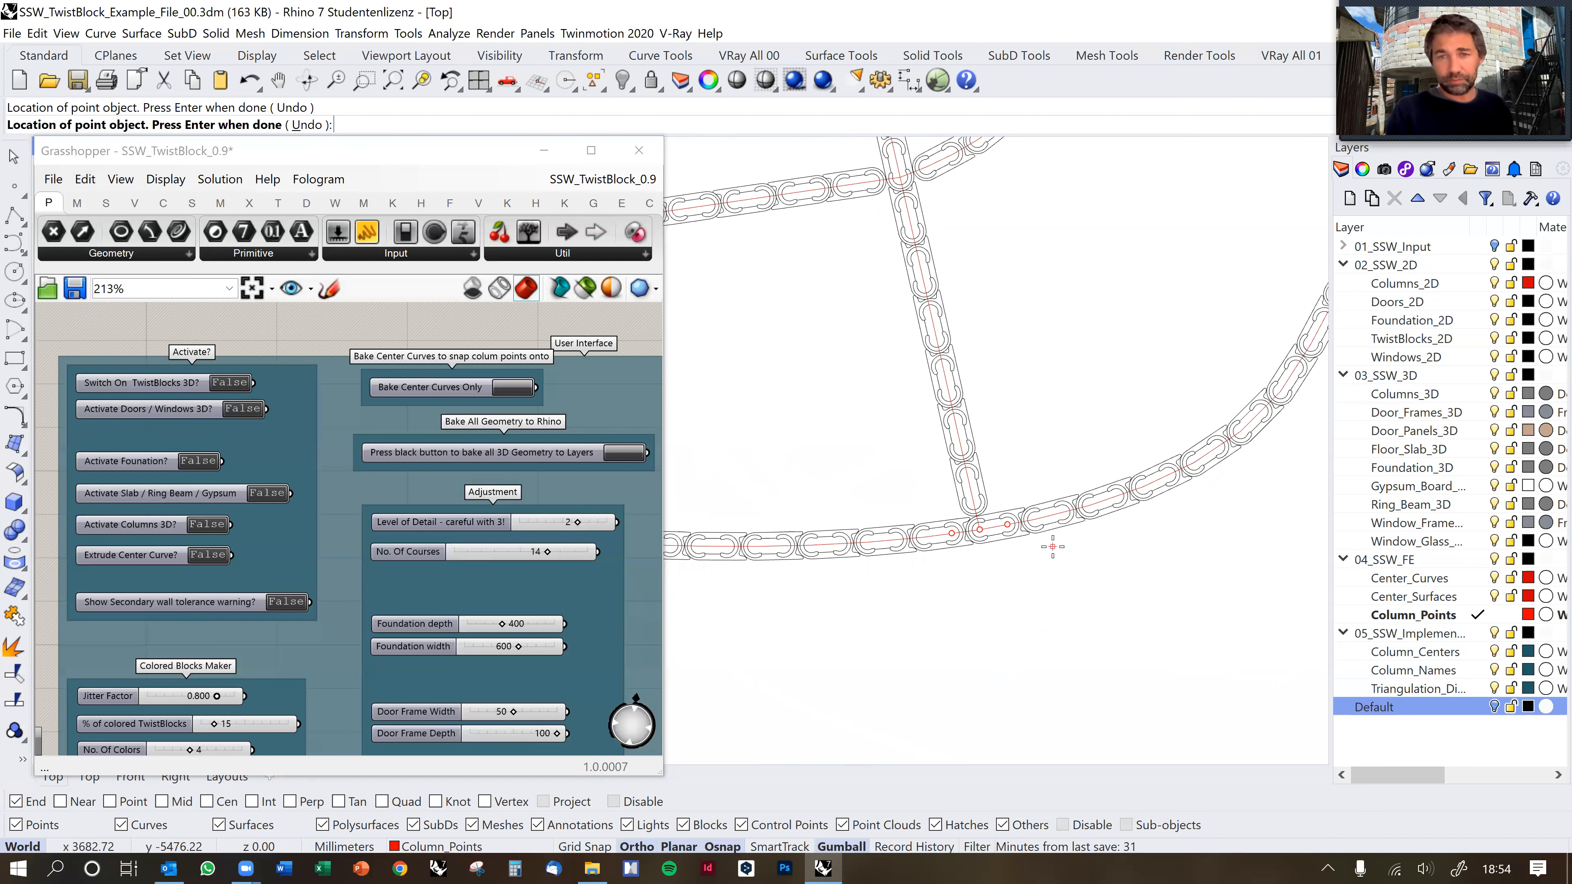
Add column points just below the central partition junction and at the two outer corners of the plan's right-hand room.
scroll(984, 481, down, 3)
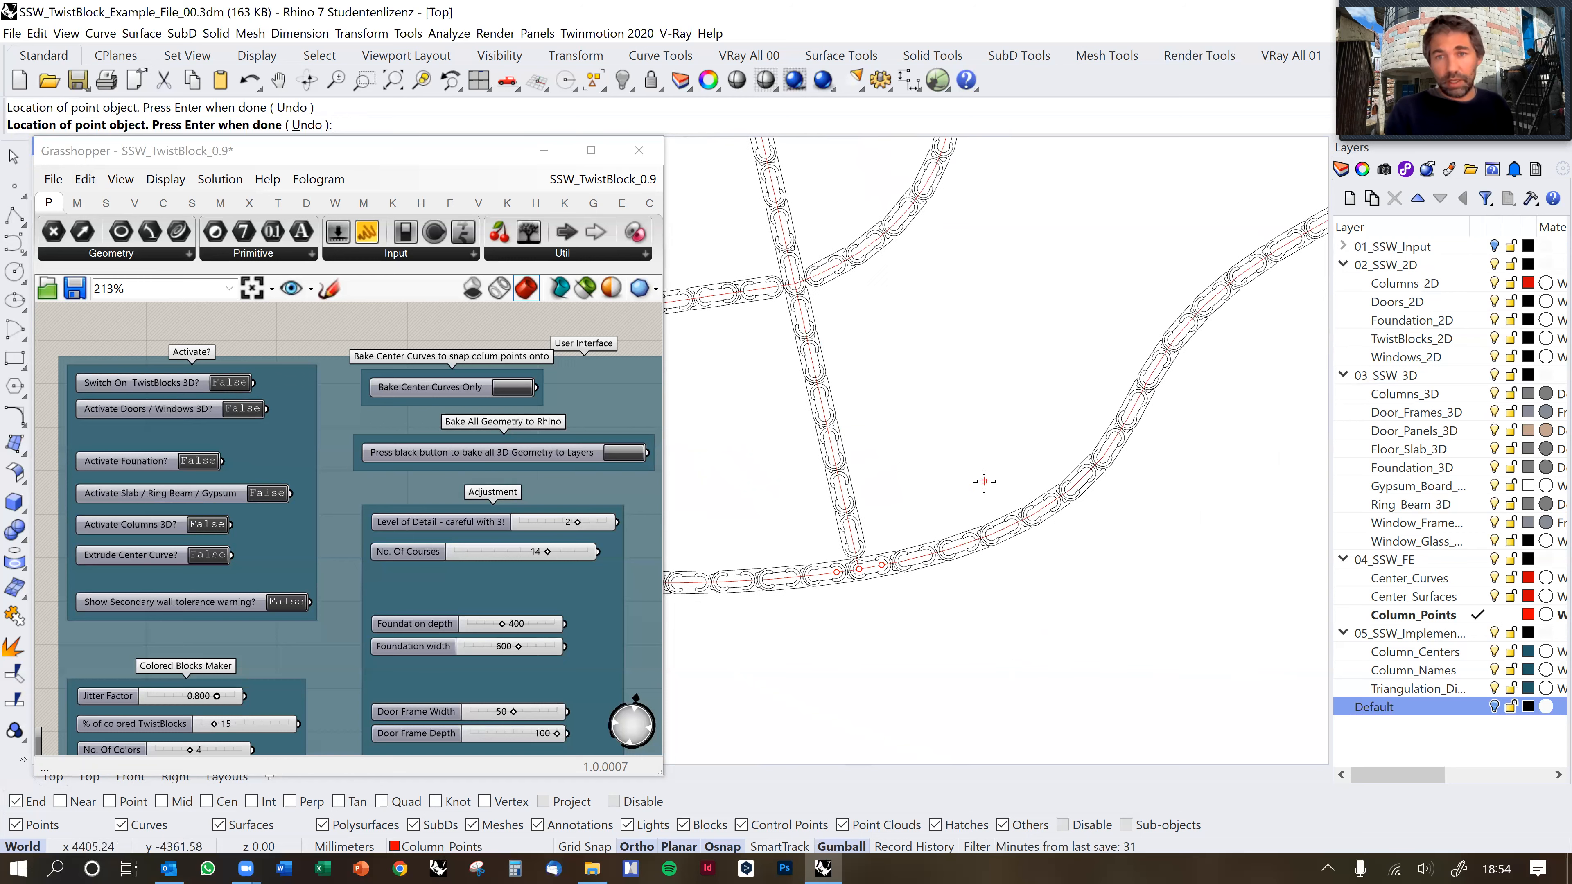
scroll(1089, 442, down, 2)
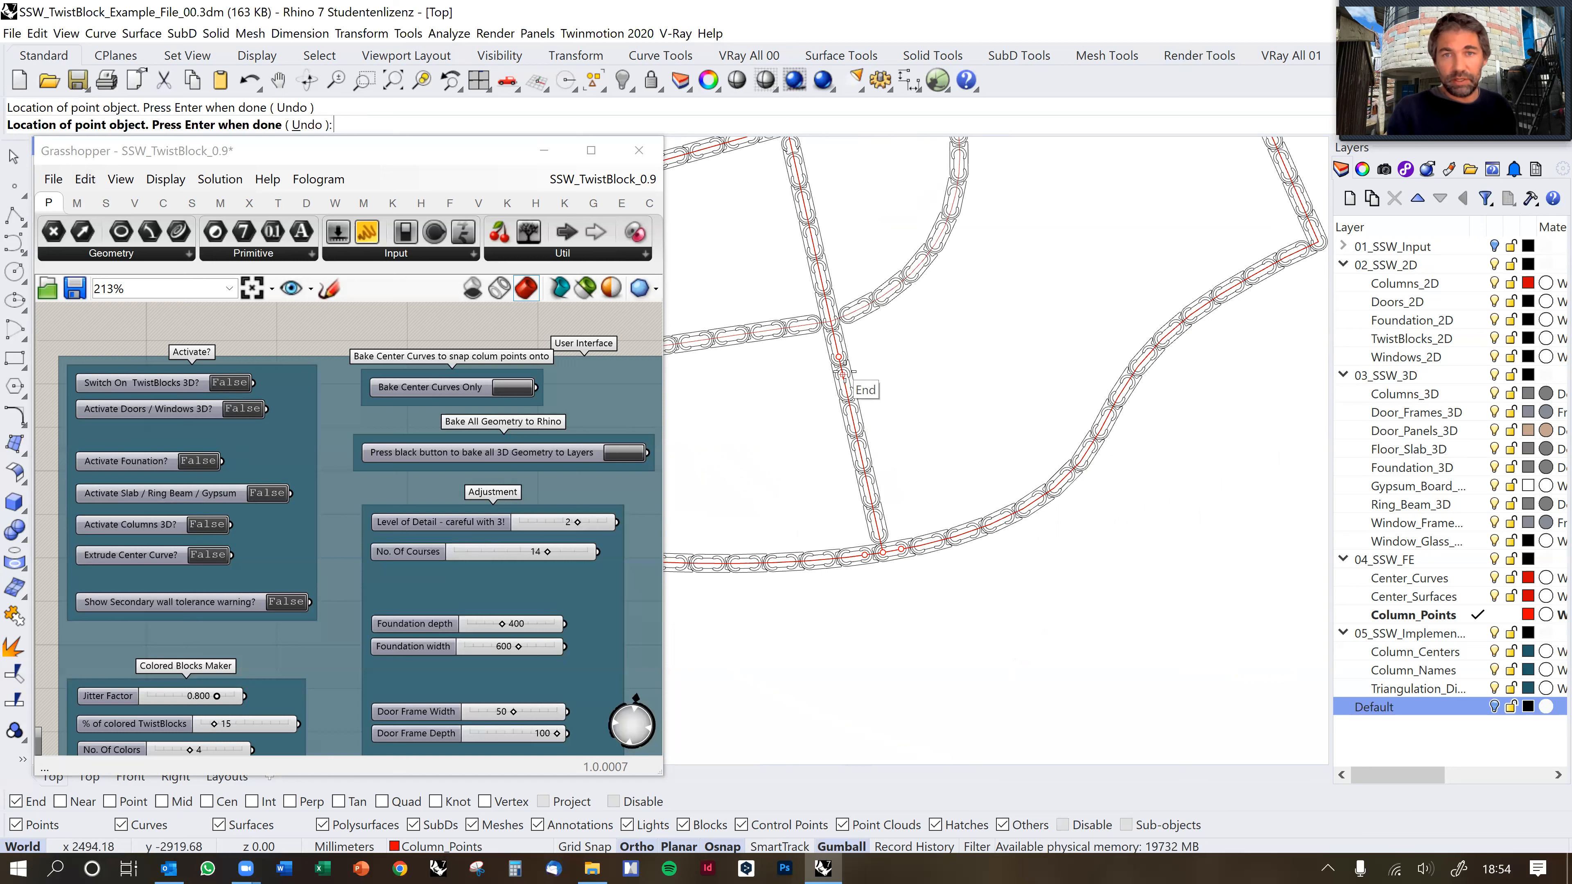
right_drag(1017, 375, 881, 450)
click(1180, 321)
right_drag(1110, 236, 1145, 387)
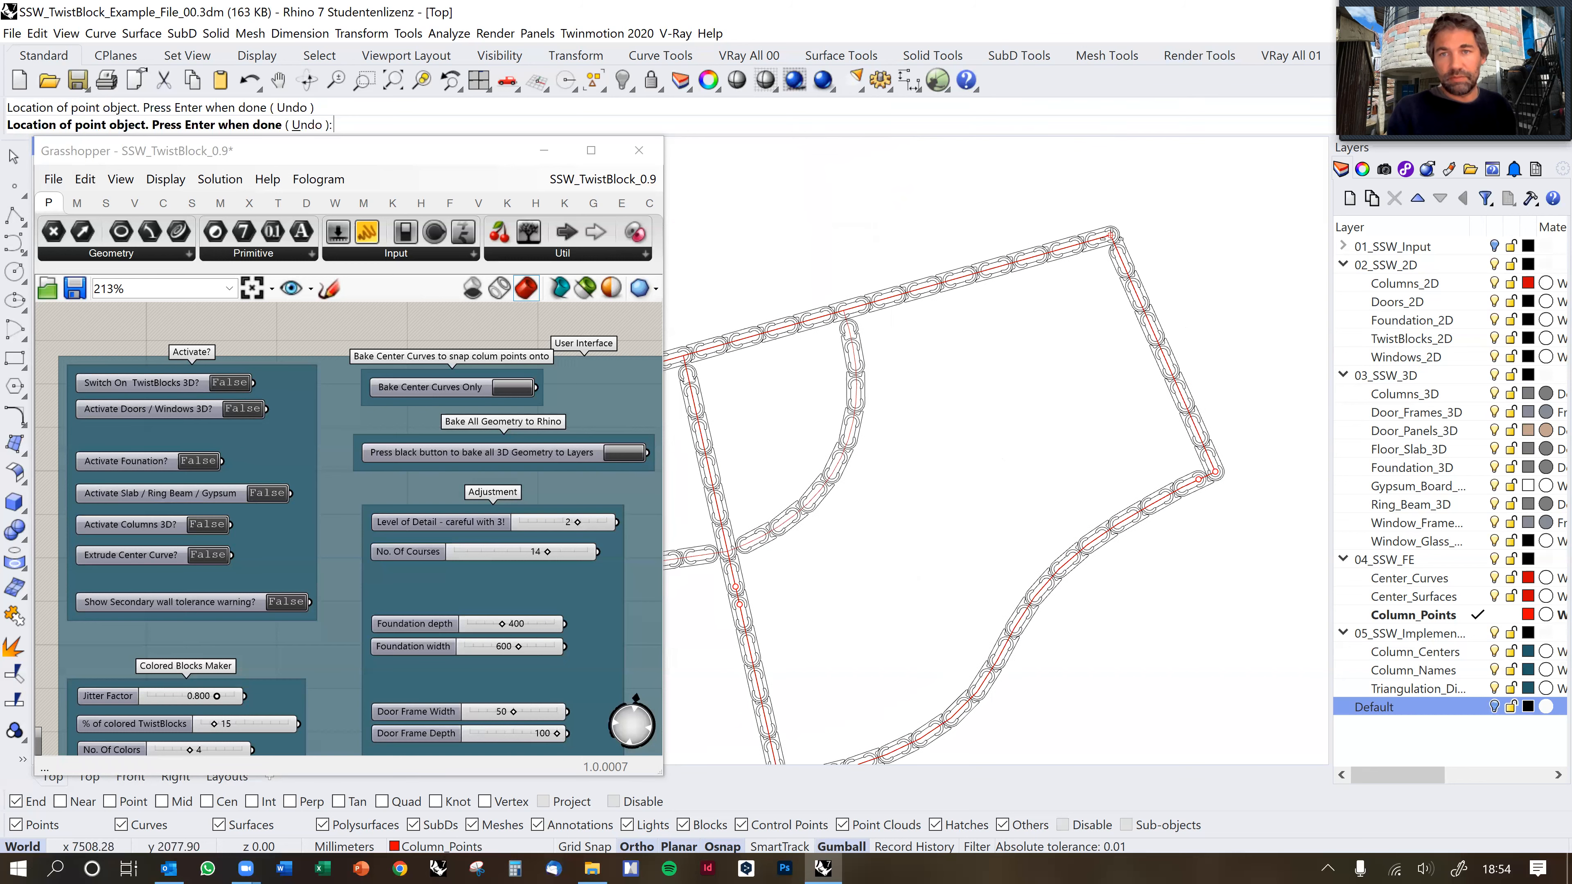
click(1111, 235)
click(1118, 252)
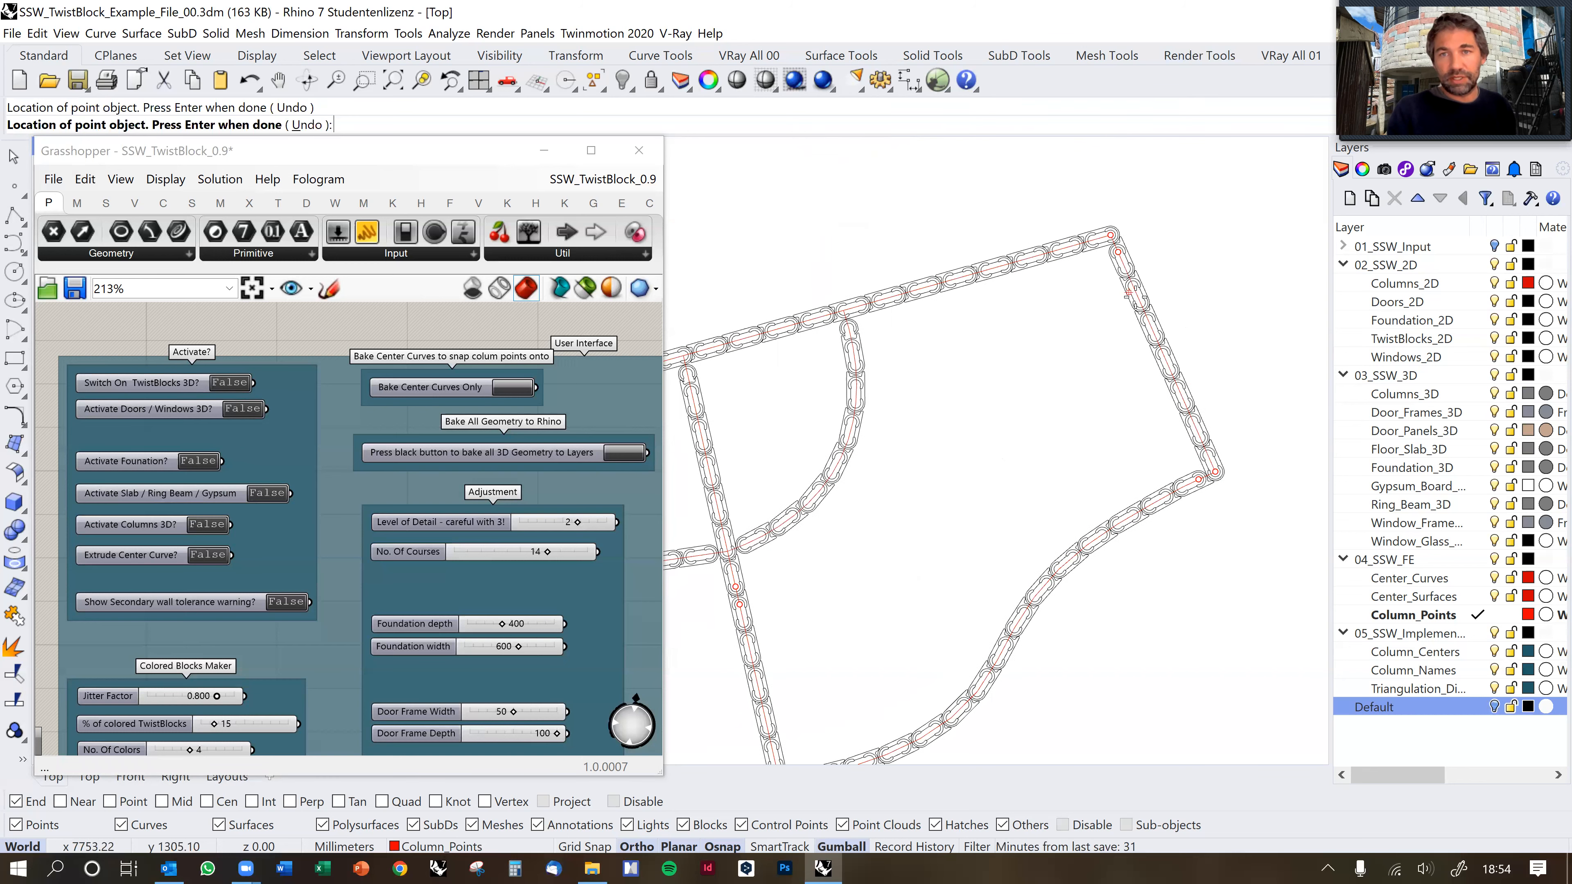
Place column points on center curve ends where the long straight partition joins the upper outer wall.
right_drag(937, 336, 1166, 297)
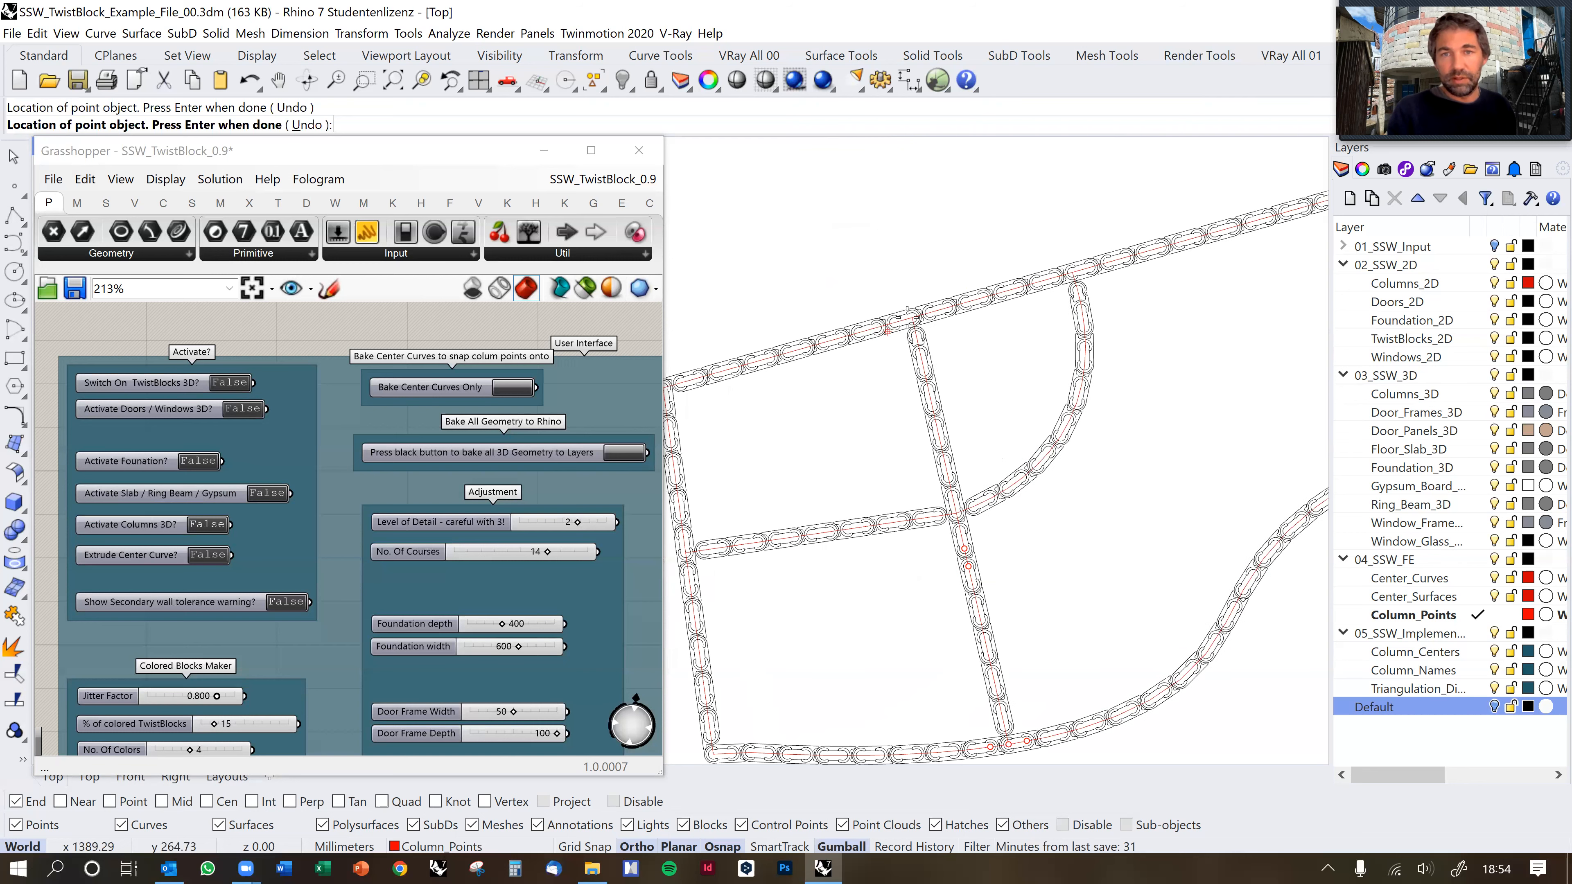
click(911, 317)
click(929, 313)
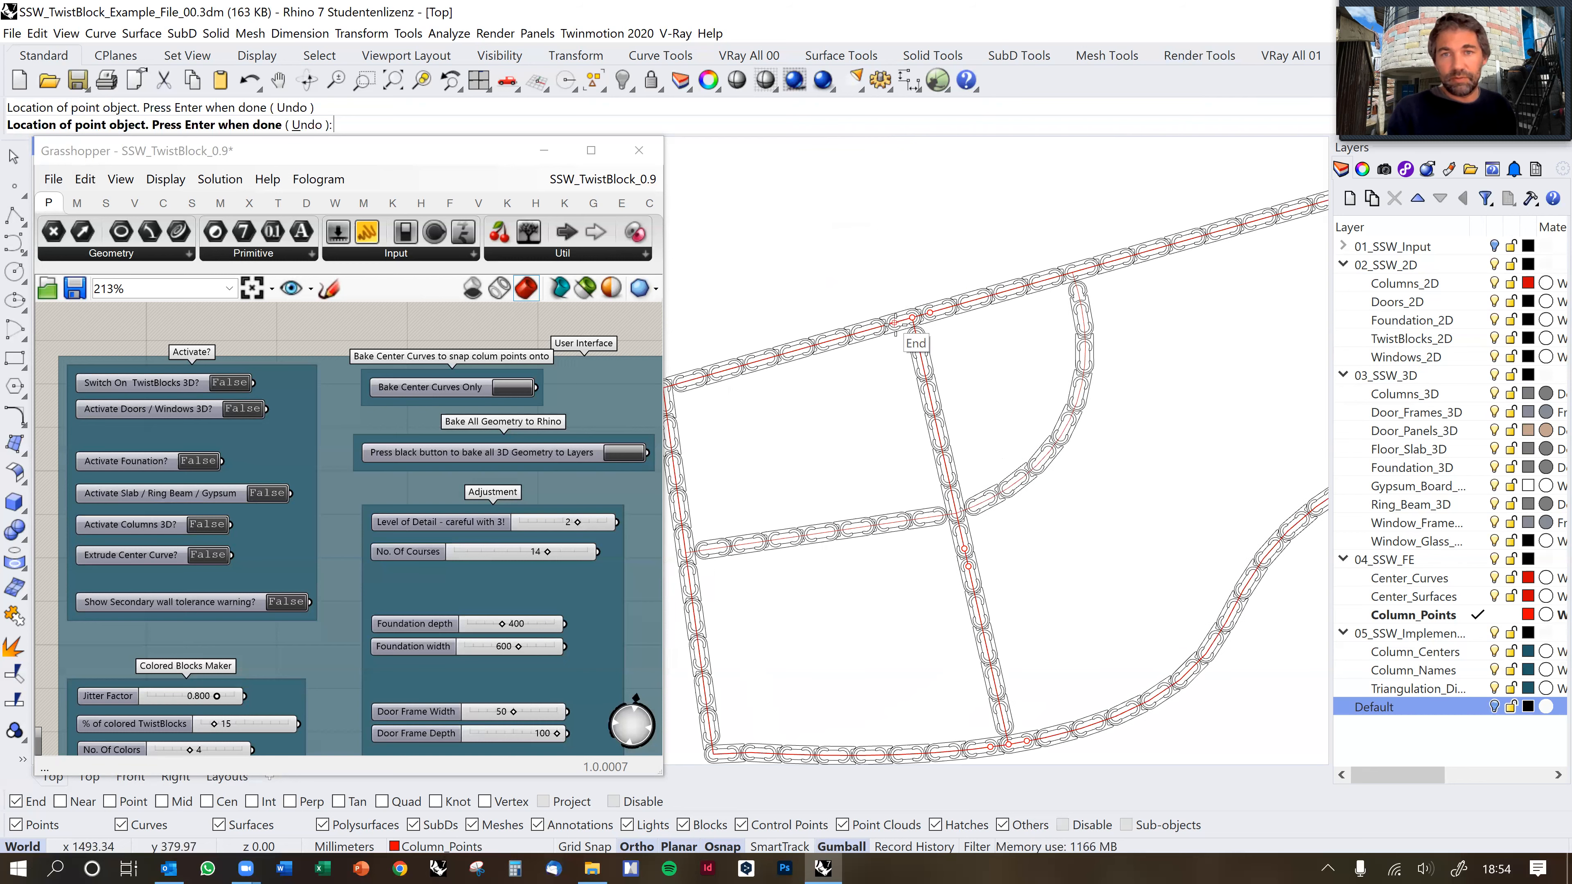
Place column points at the plan's two left corners and where the cross partition meets the left outer wall.
right_drag(806, 375, 992, 331)
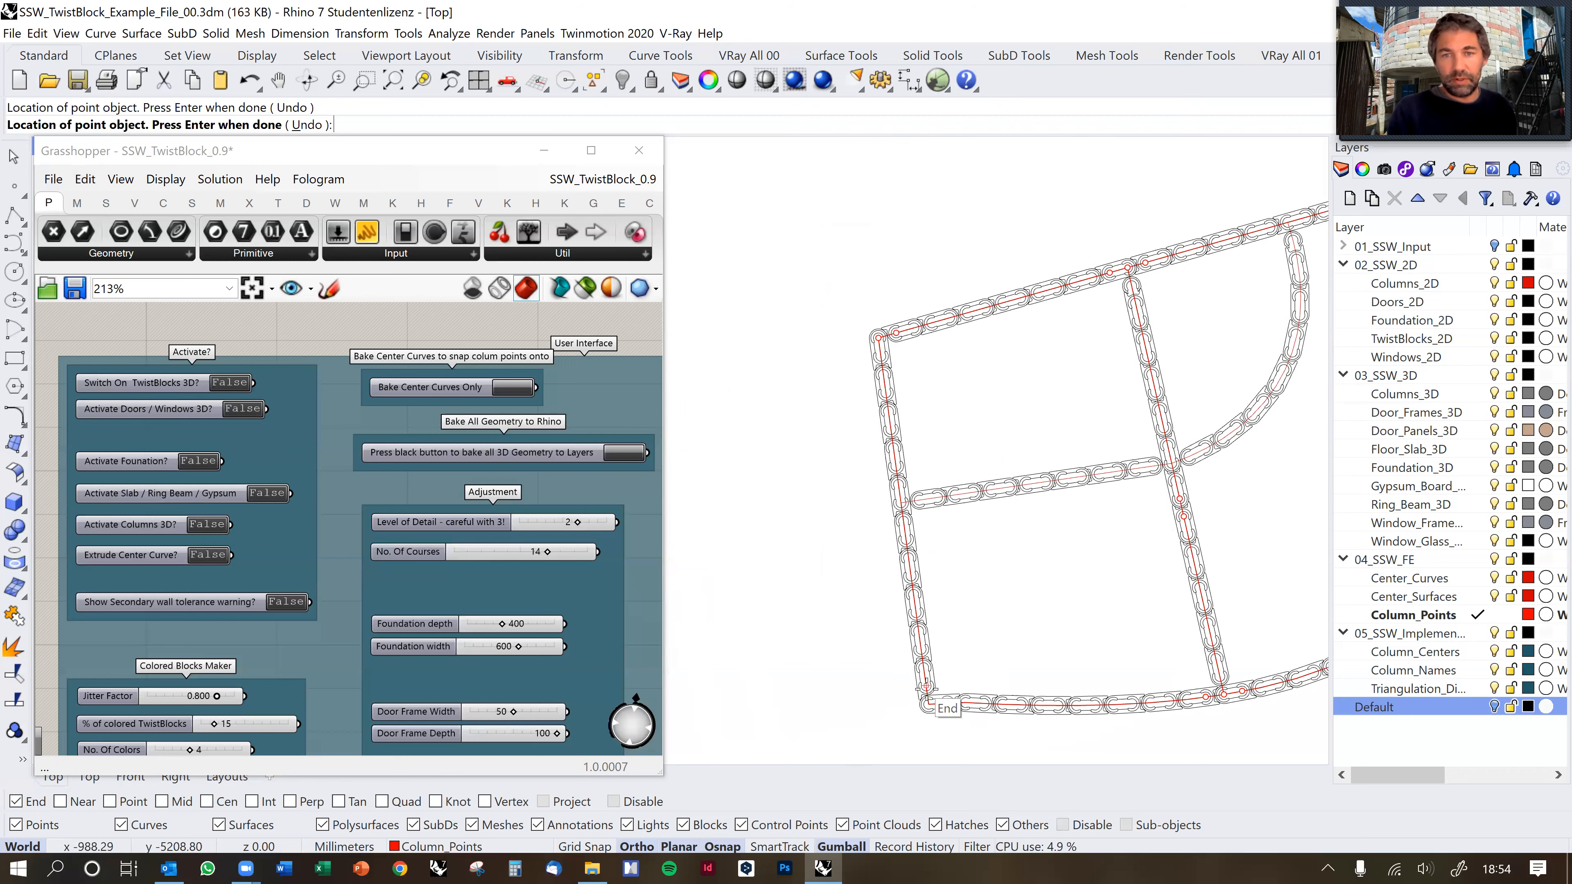
click(929, 704)
right_drag(972, 654, 930, 559)
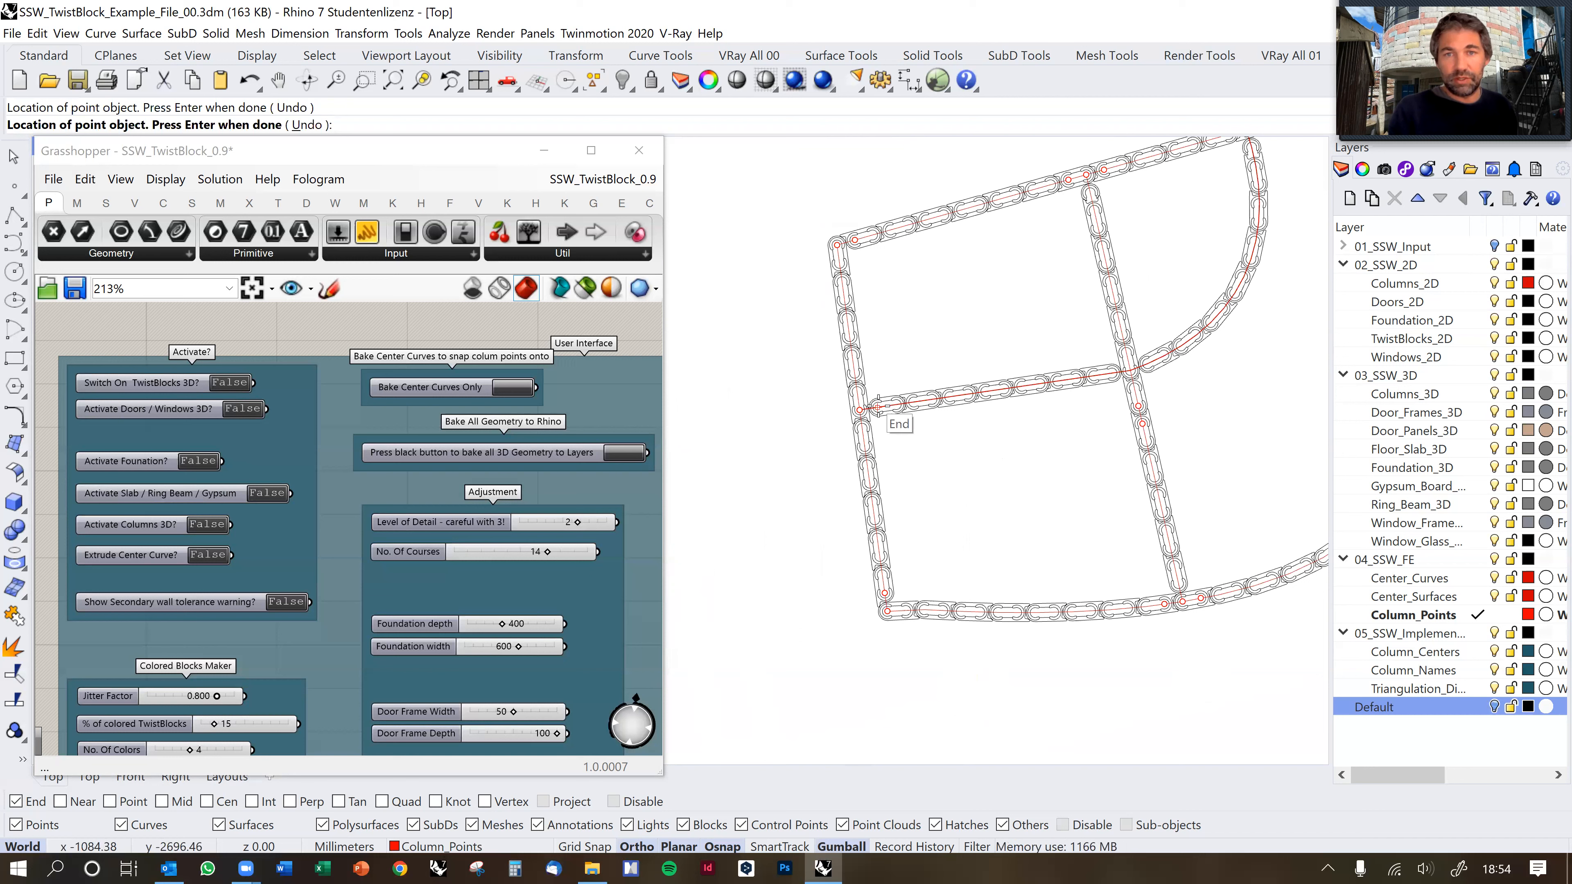
click(858, 391)
click(863, 428)
right_drag(980, 462, 927, 464)
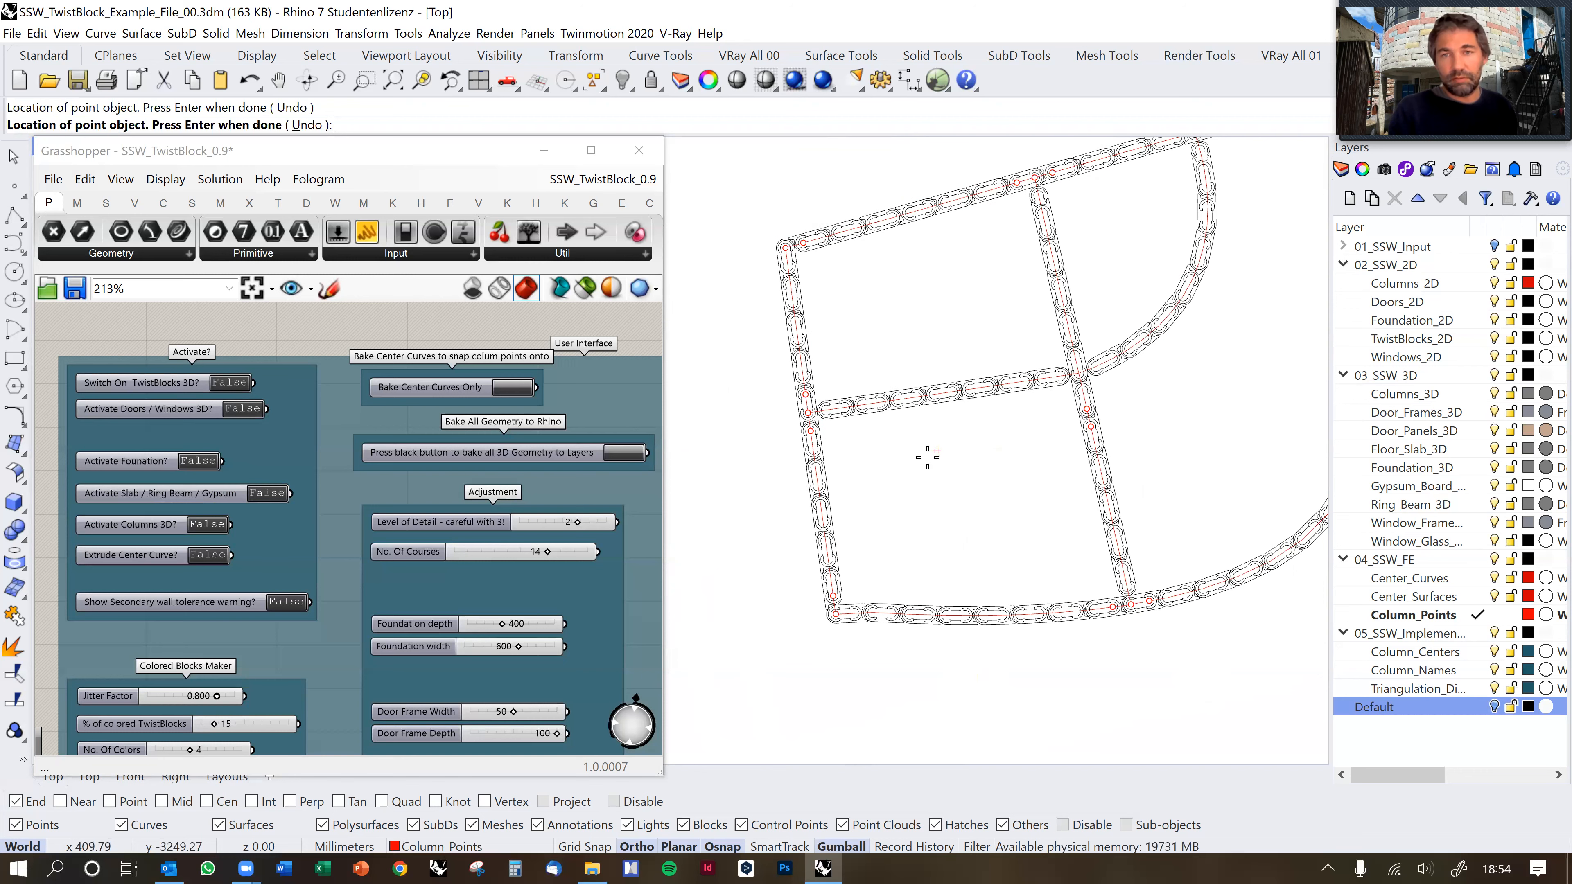
Place the remaining column points where the curved partition meets the upper wall and along the curved outer wall, finishing the Points command.
right_drag(1052, 404, 947, 456)
right_drag(1127, 354, 1063, 462)
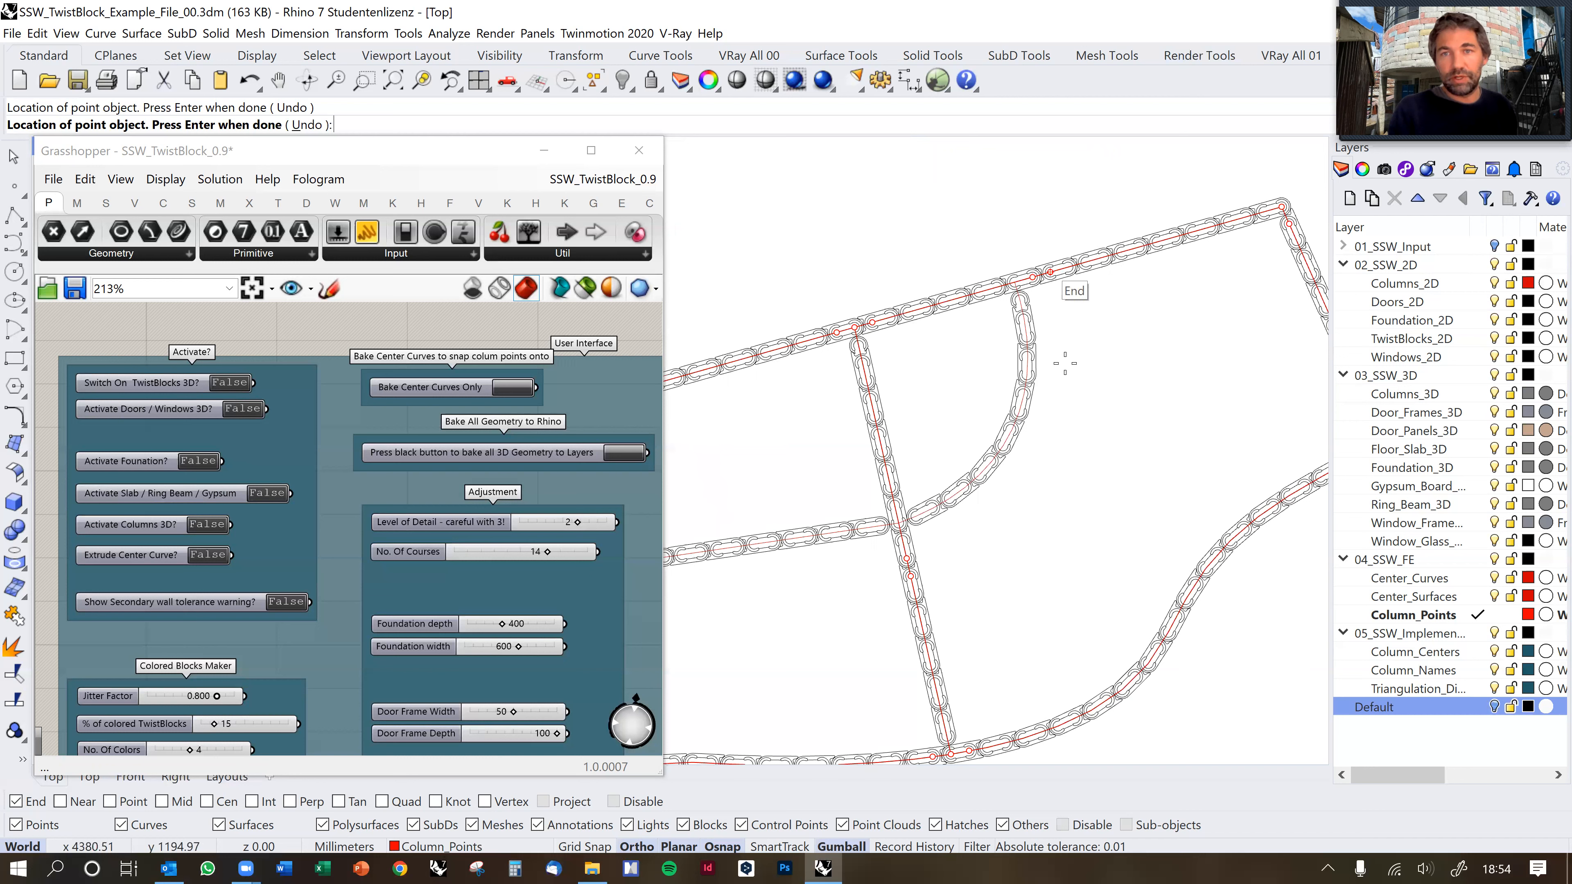
right_drag(1090, 469, 1022, 401)
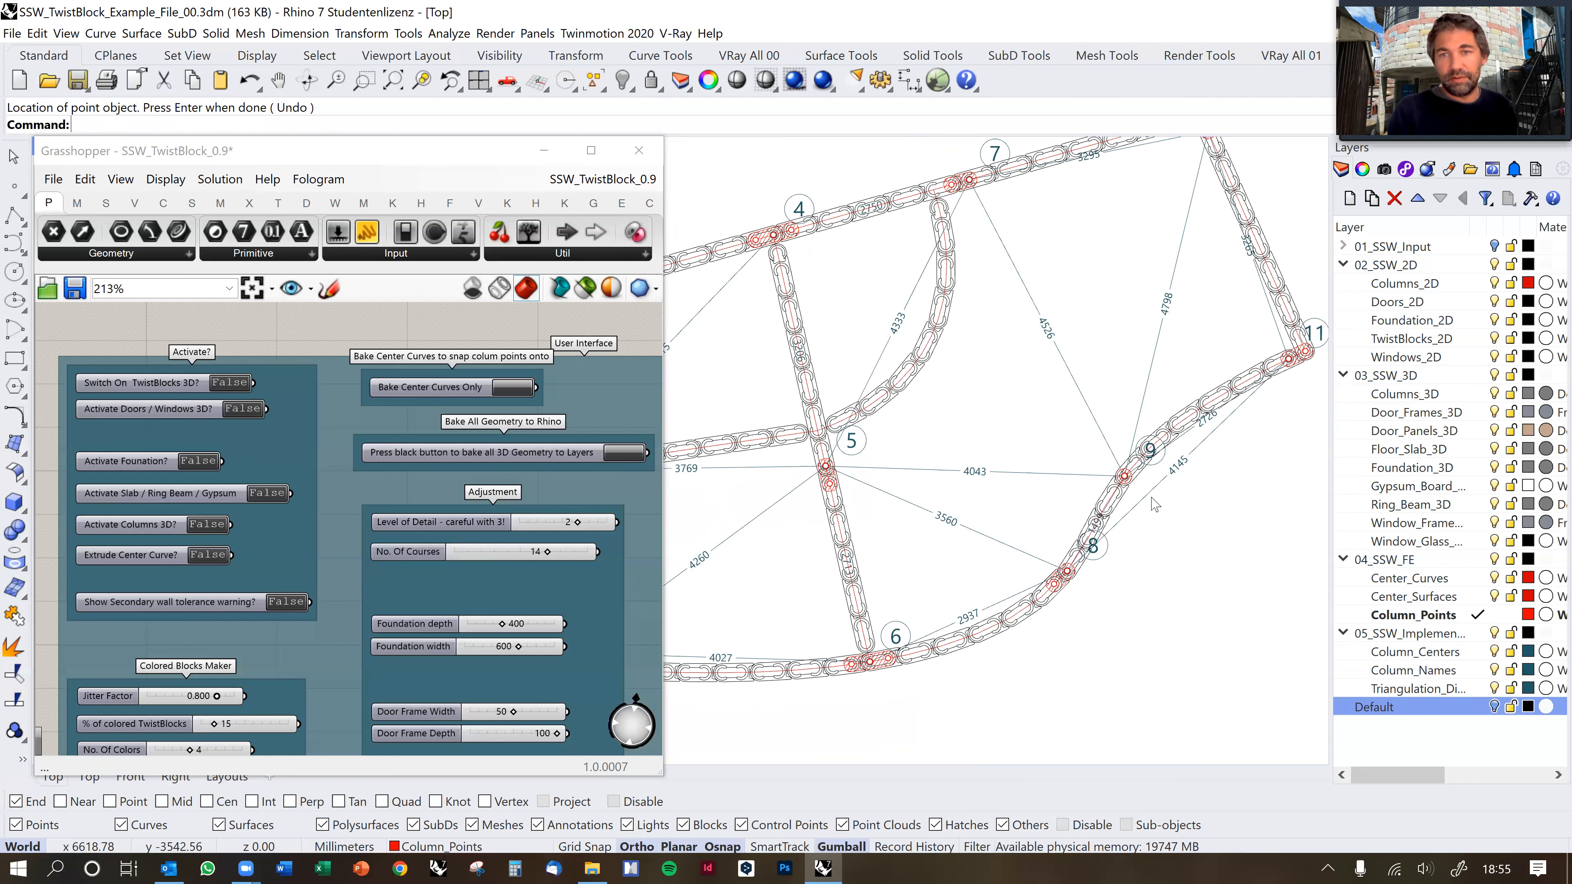
Delete the single column point numbered 9 on the curved outer wall.
right_drag(1126, 548, 1131, 526)
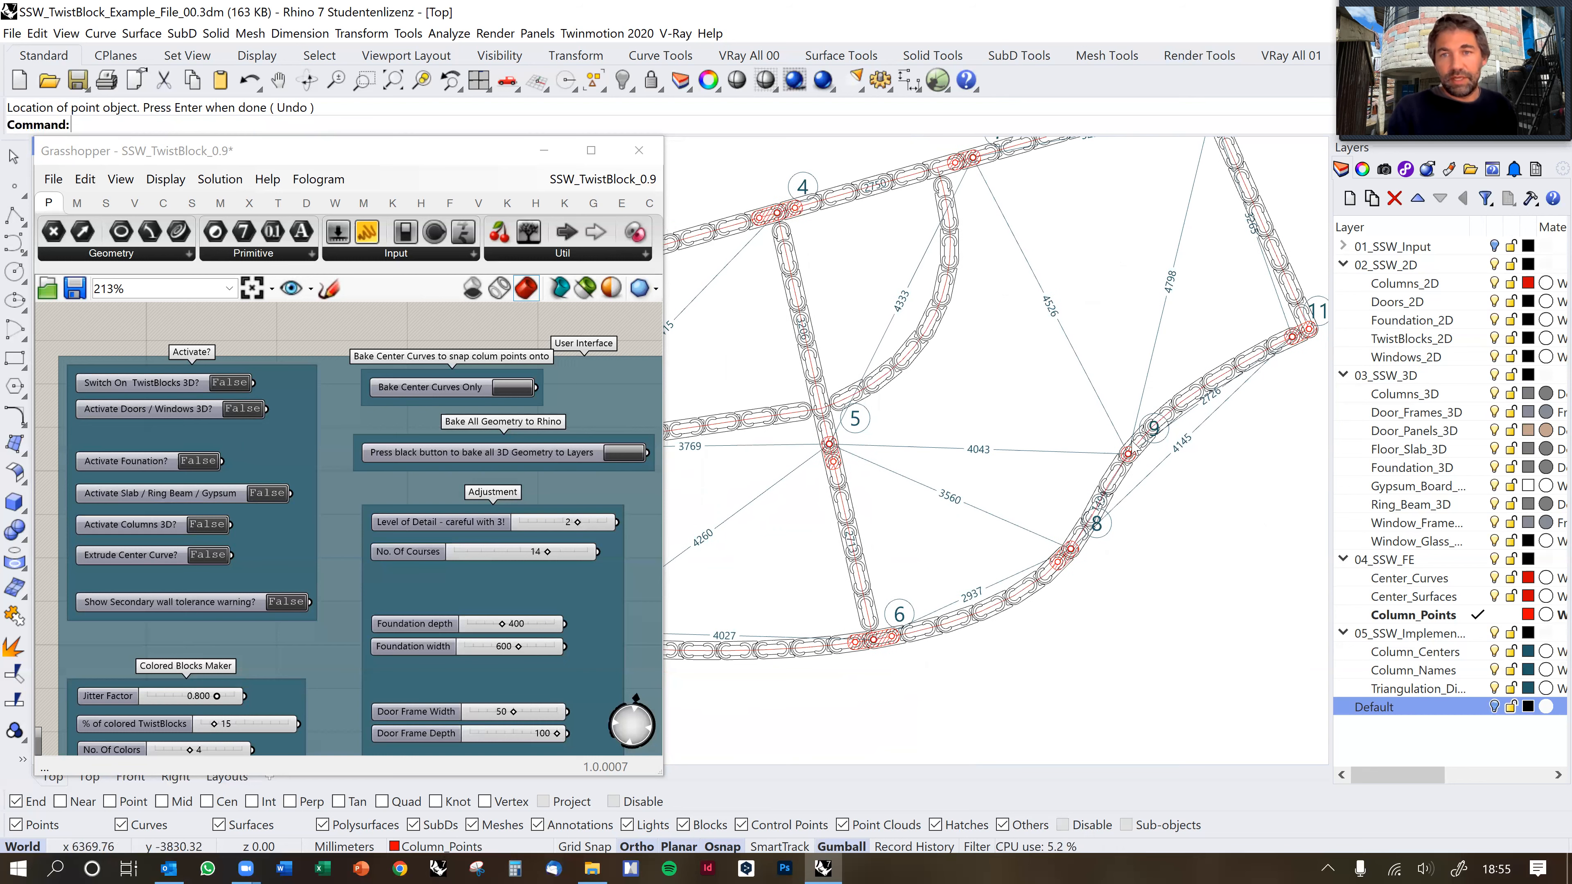
scroll(1131, 436, up, 3)
scroll(1128, 437, up, 3)
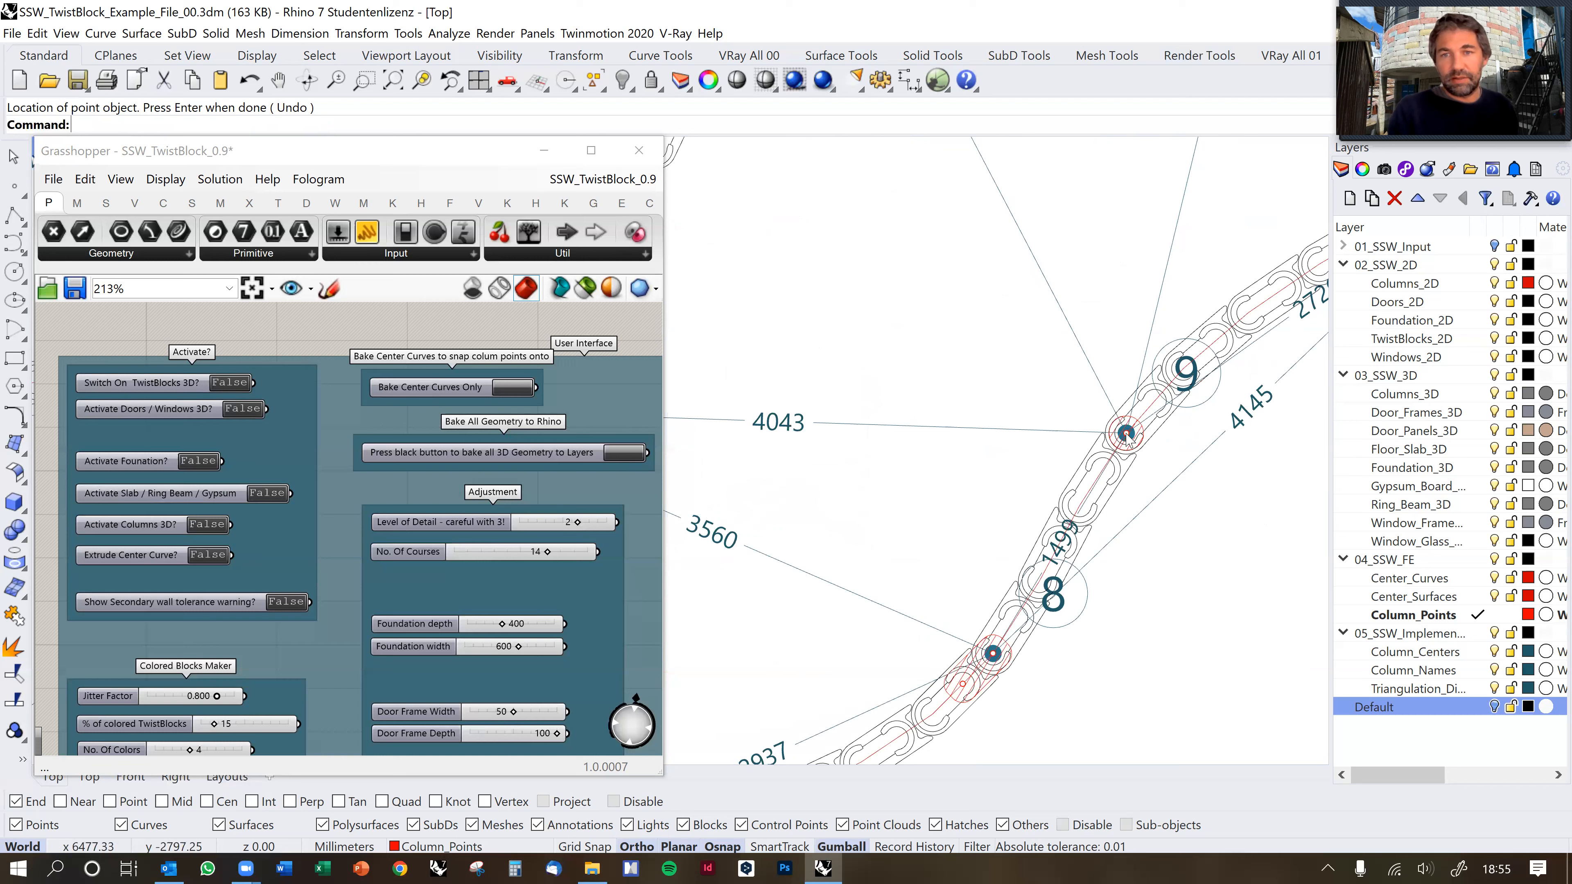
click(1126, 433)
key(Delete)
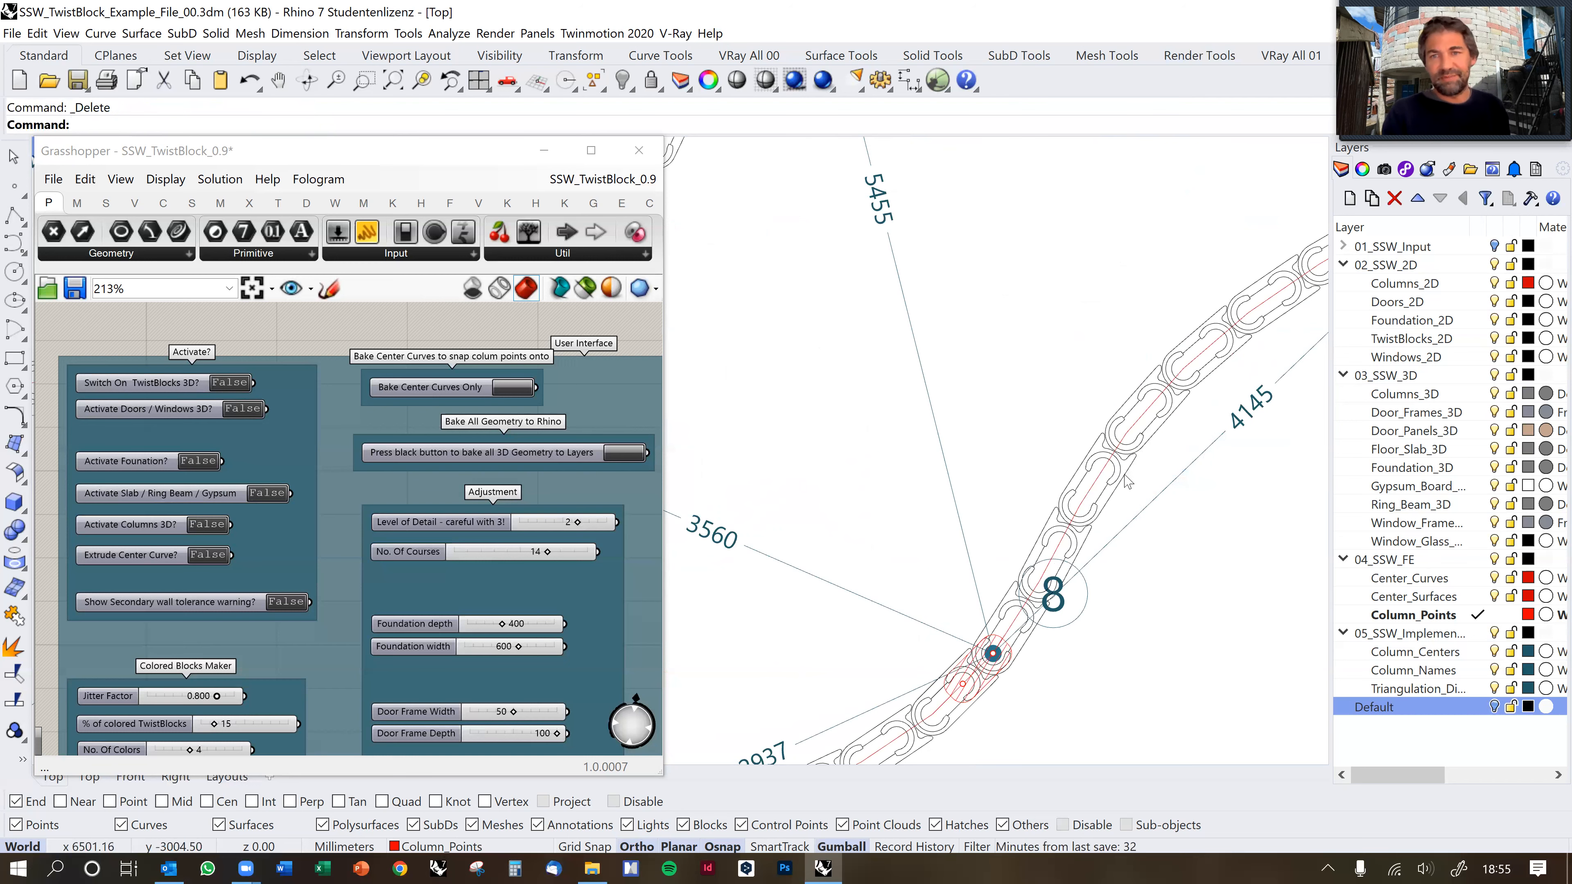
scroll(1129, 468, down, 4)
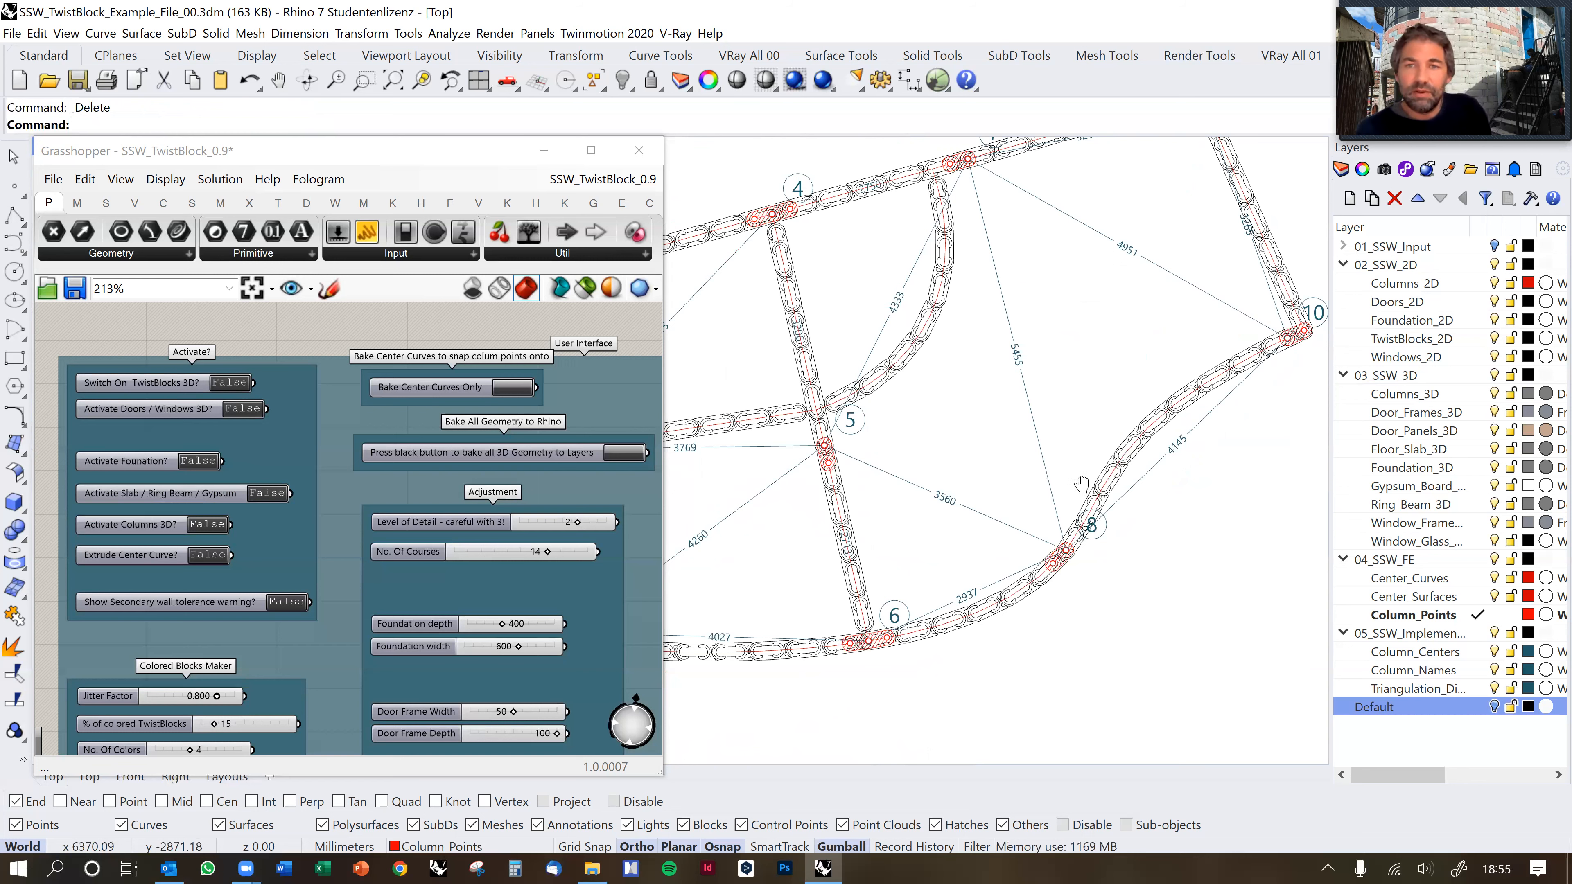
Examine the numbered columns and the span distances between them across the wall plan, especially around columns 5, 6 and 8.
right_drag(1052, 487, 1074, 471)
mouse_move(1055, 314)
right_down()
mouse_move(1052, 389)
mouse_move(985, 466)
right_up()
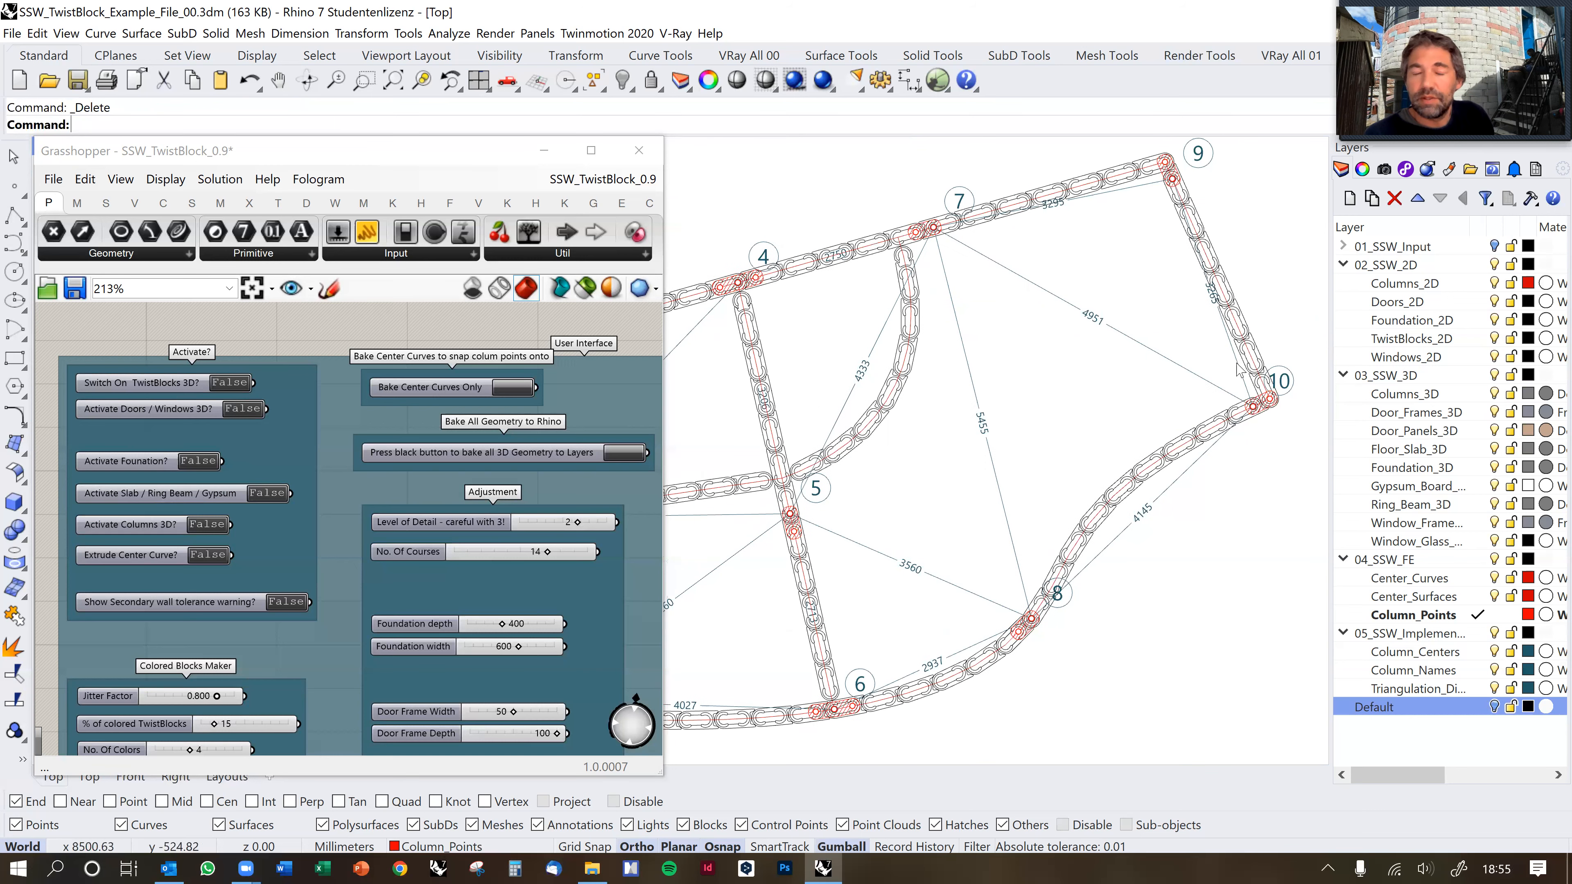
right_drag(1171, 478, 1125, 494)
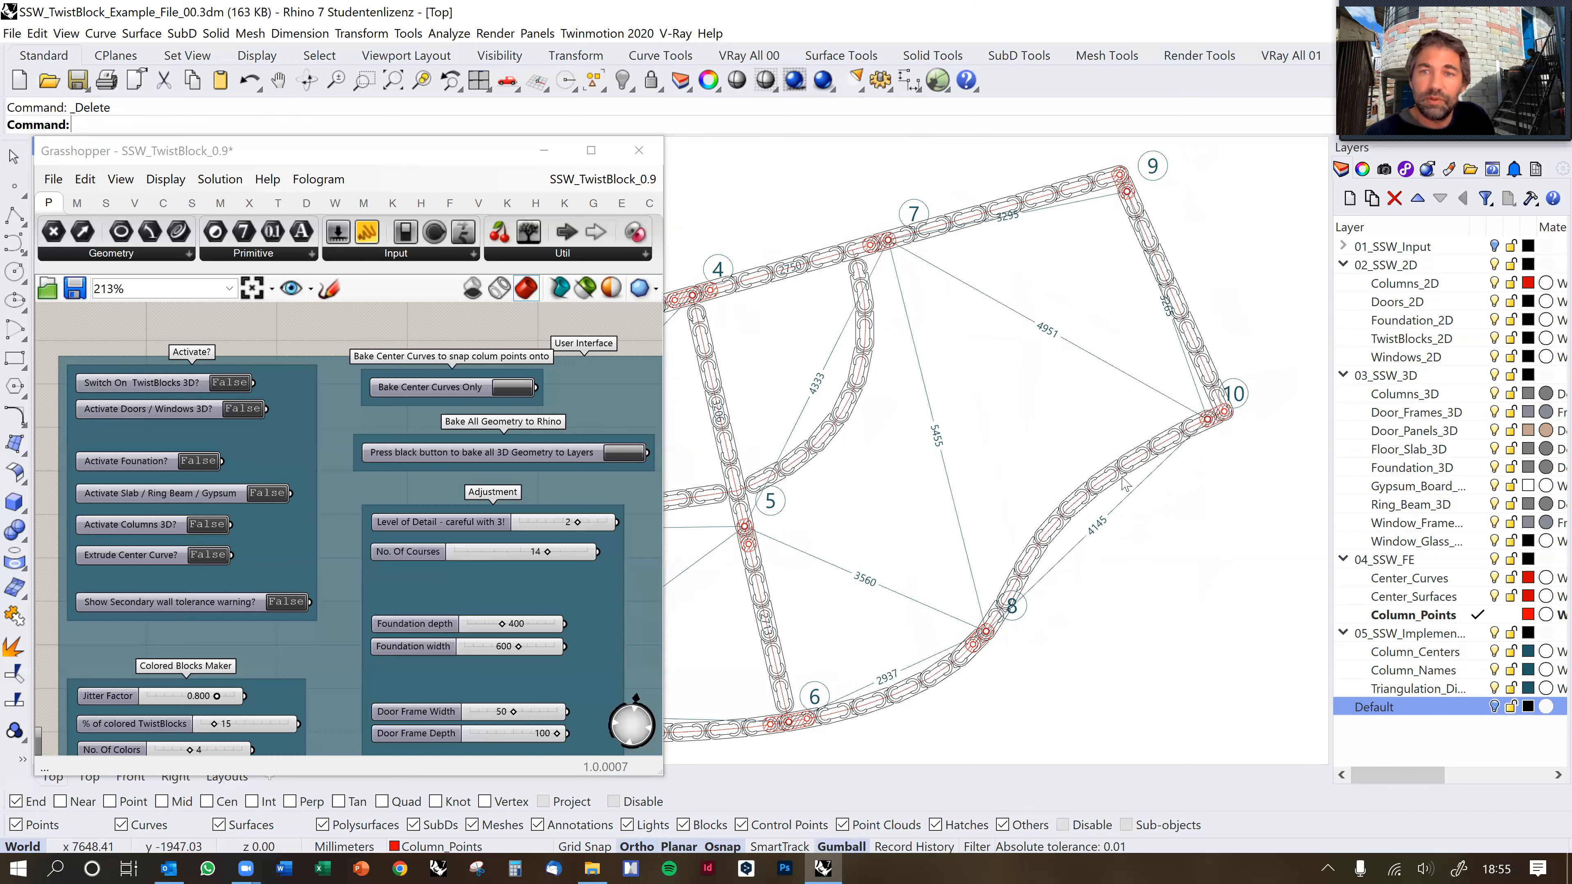
right_drag(1193, 434, 1172, 458)
scroll(1079, 456, up, 2)
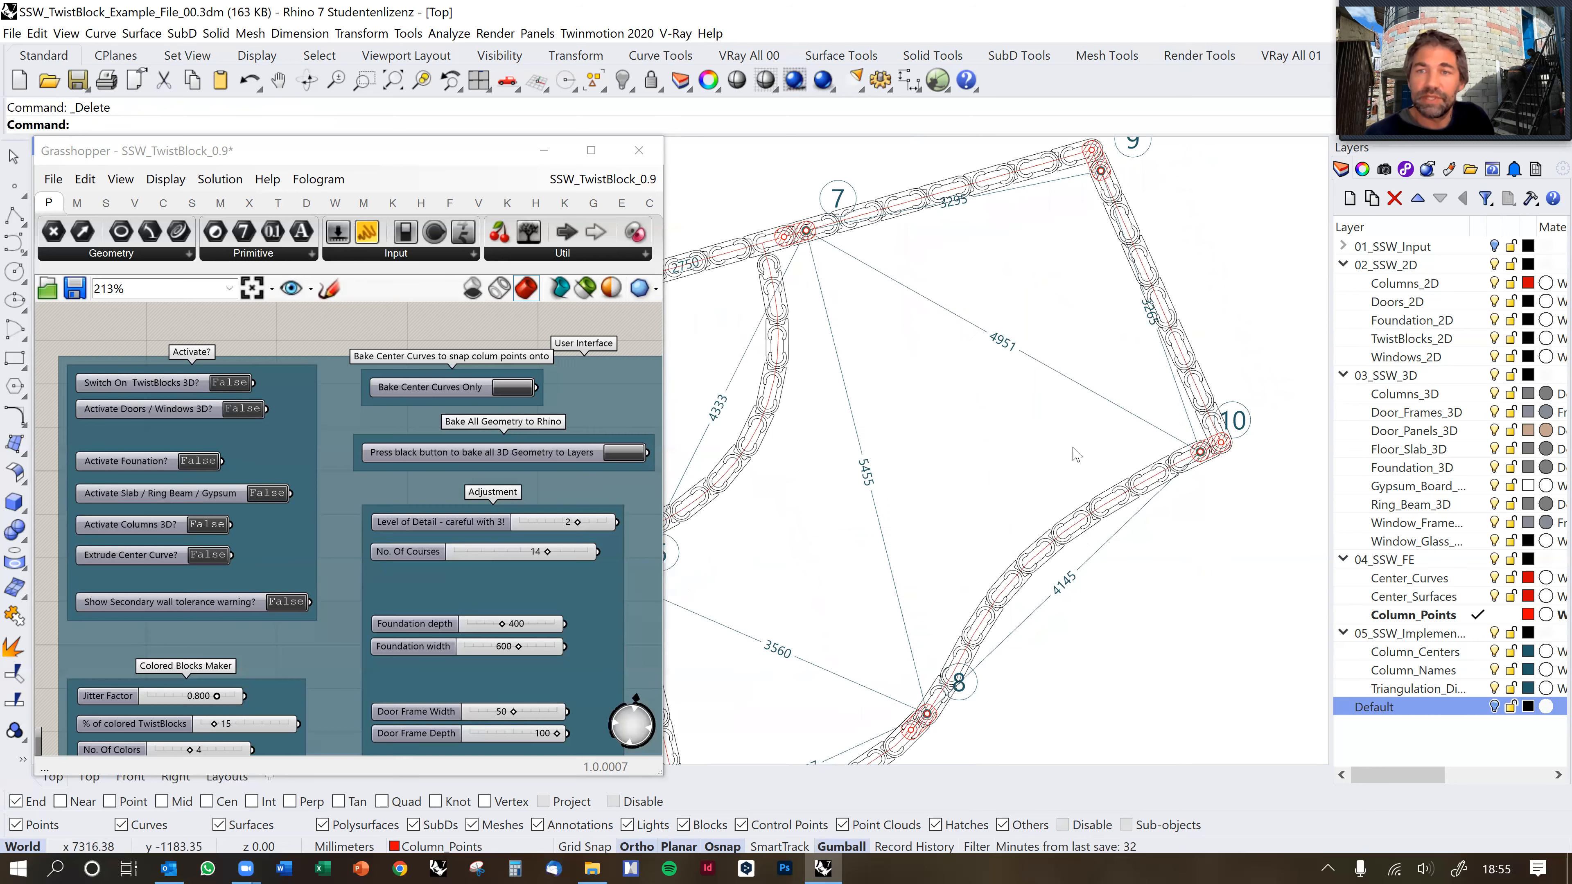
scroll(1075, 454, down, 2)
scroll(1158, 429, down, 2)
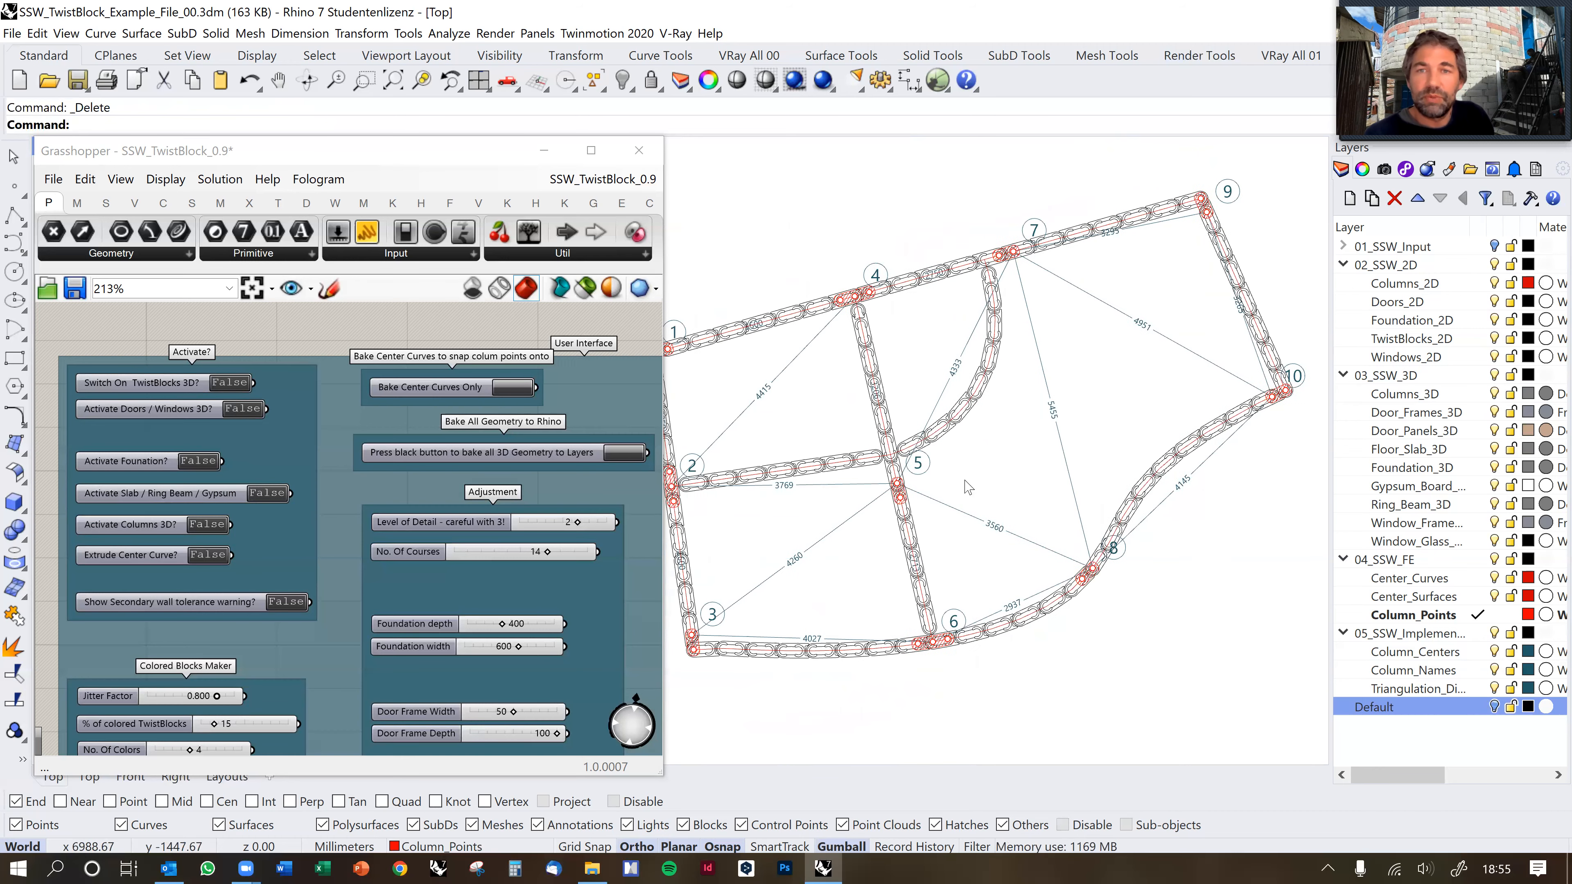
right_drag(710, 441, 865, 395)
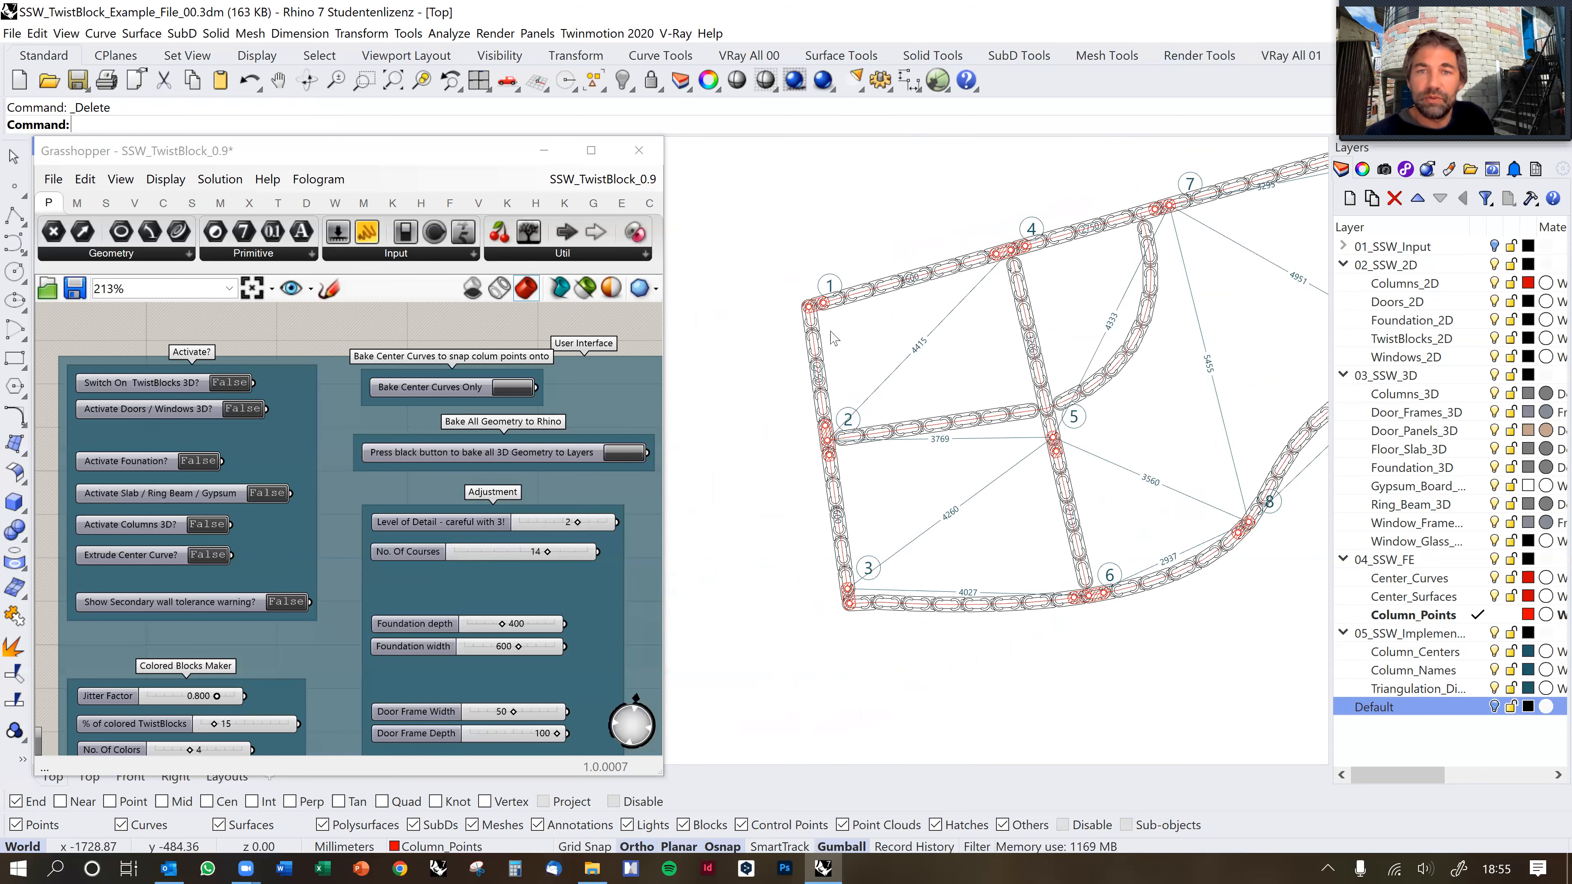
right_drag(1025, 432, 958, 443)
right_drag(1099, 236, 1046, 249)
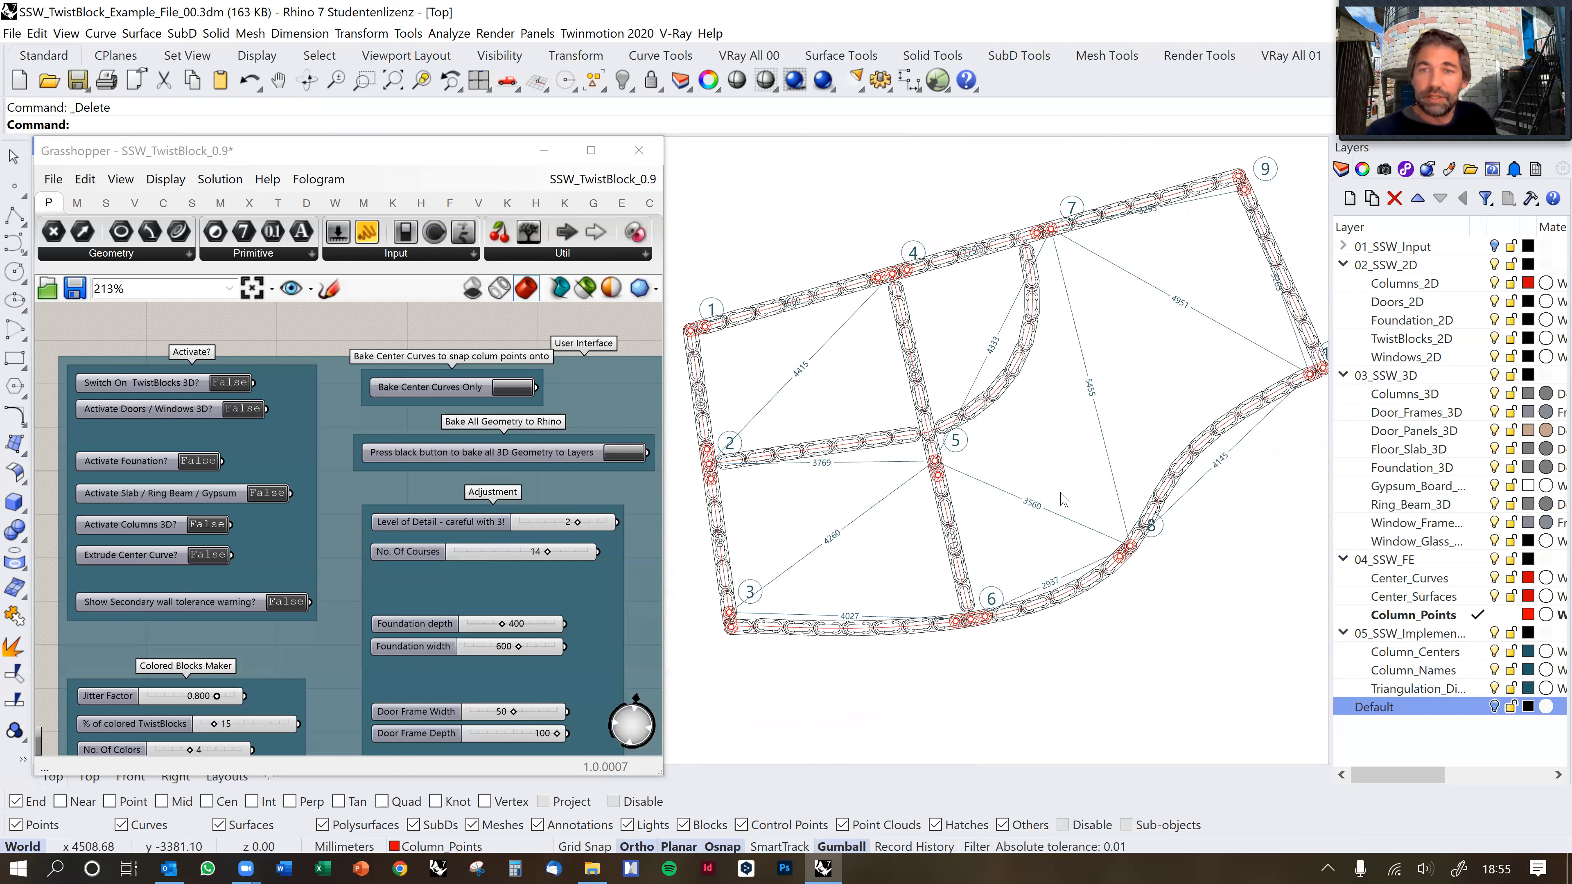
right_drag(1075, 502, 1058, 504)
scroll(1074, 568, up, 4)
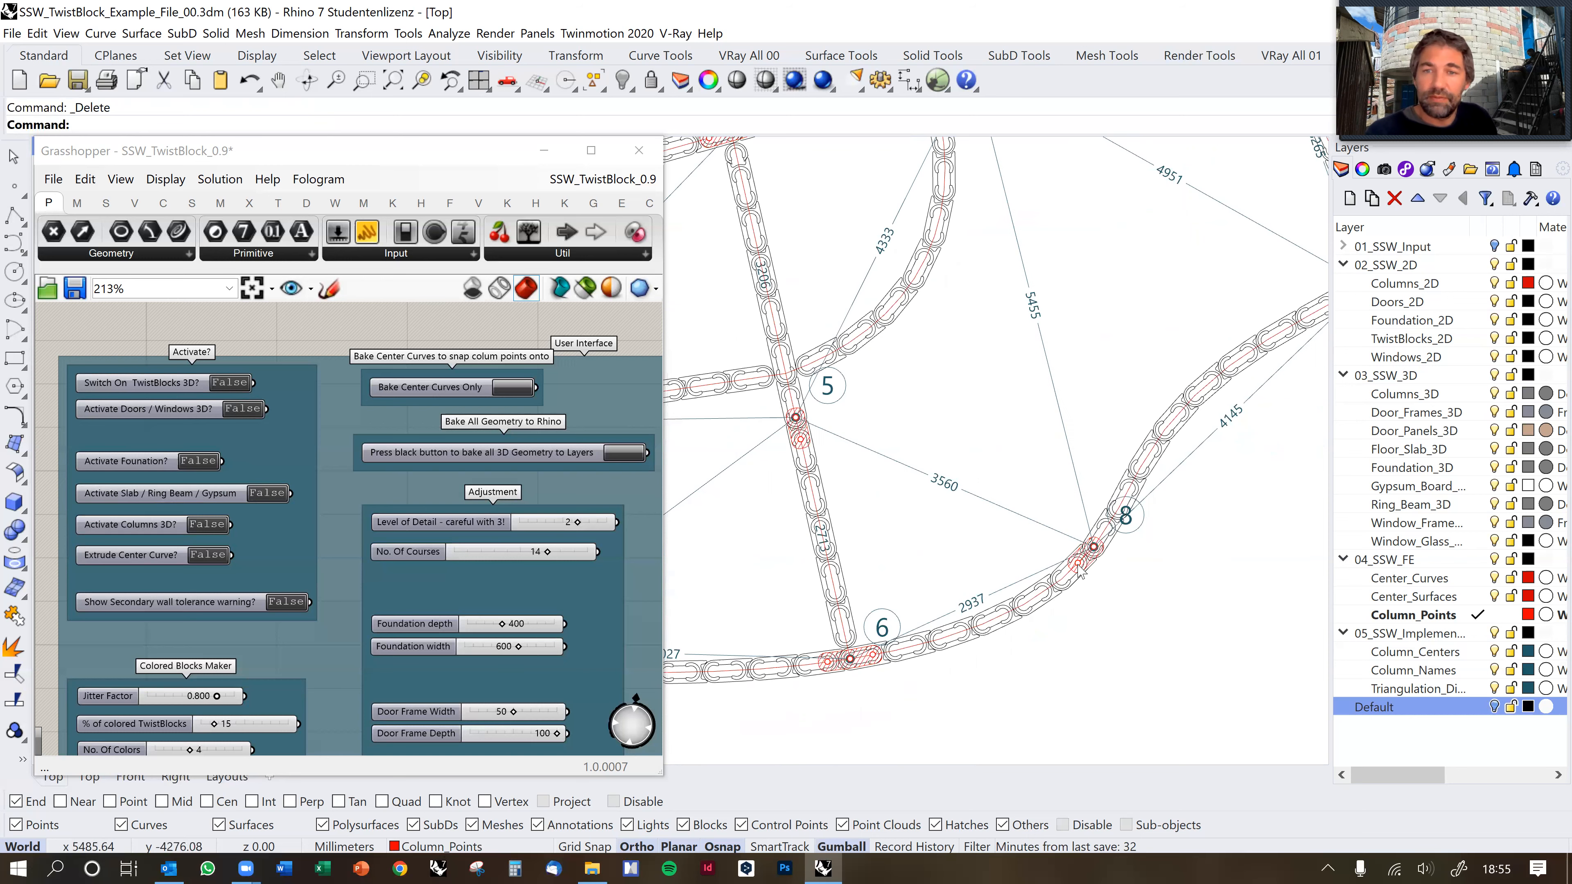
scroll(1101, 573, up, 2)
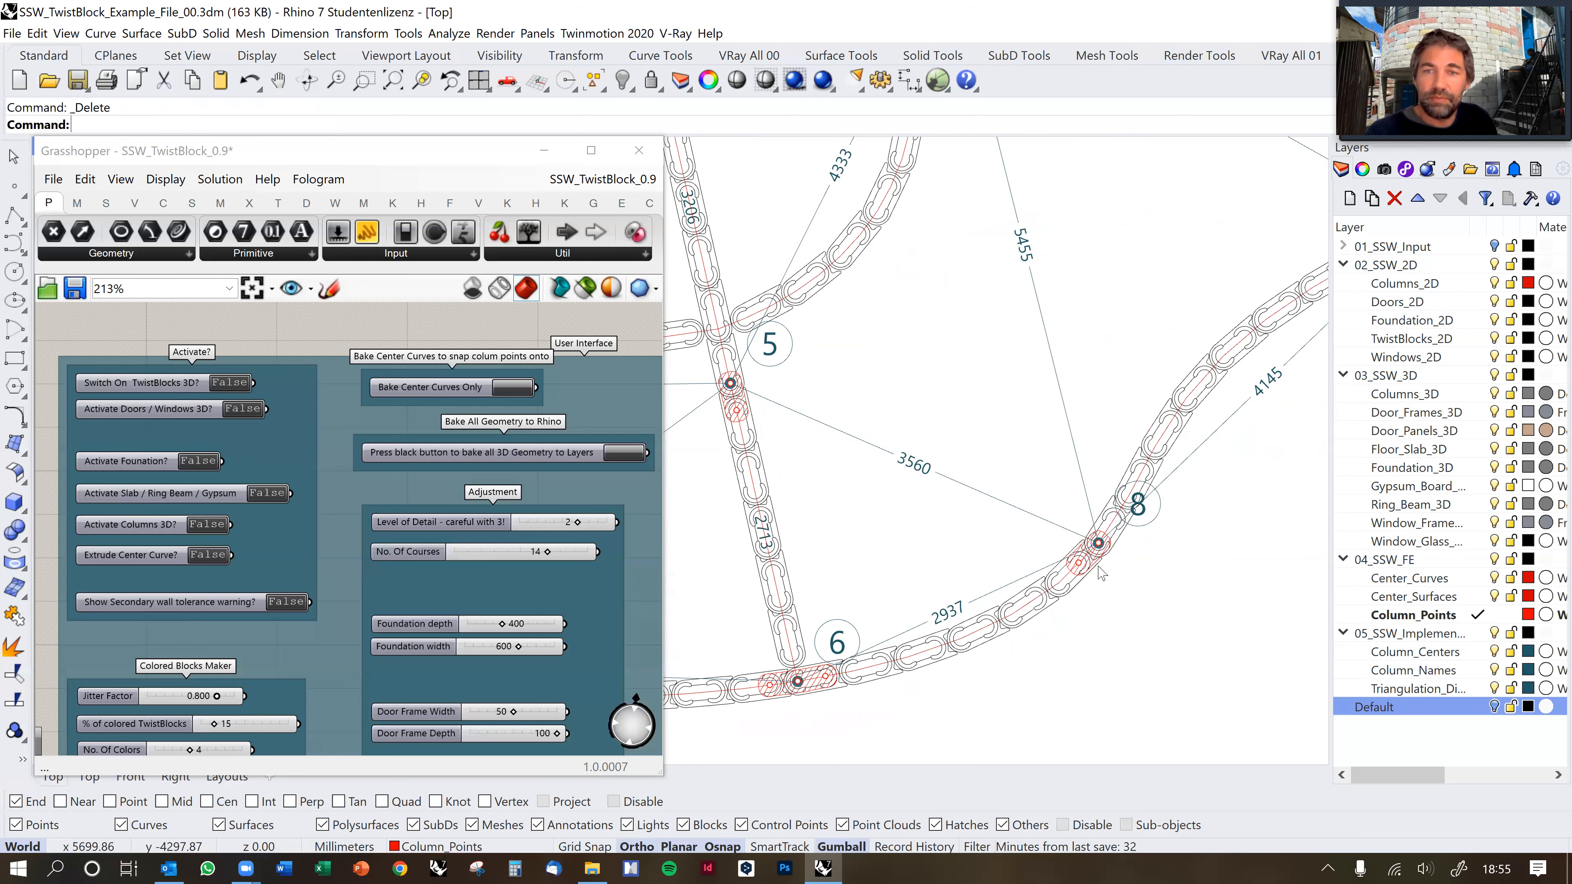
Review the whole wall plan, checking the spans from columns 5 and 6 to columns 3 and 8.
scroll(1101, 573, down, 6)
scroll(1090, 525, down, 2)
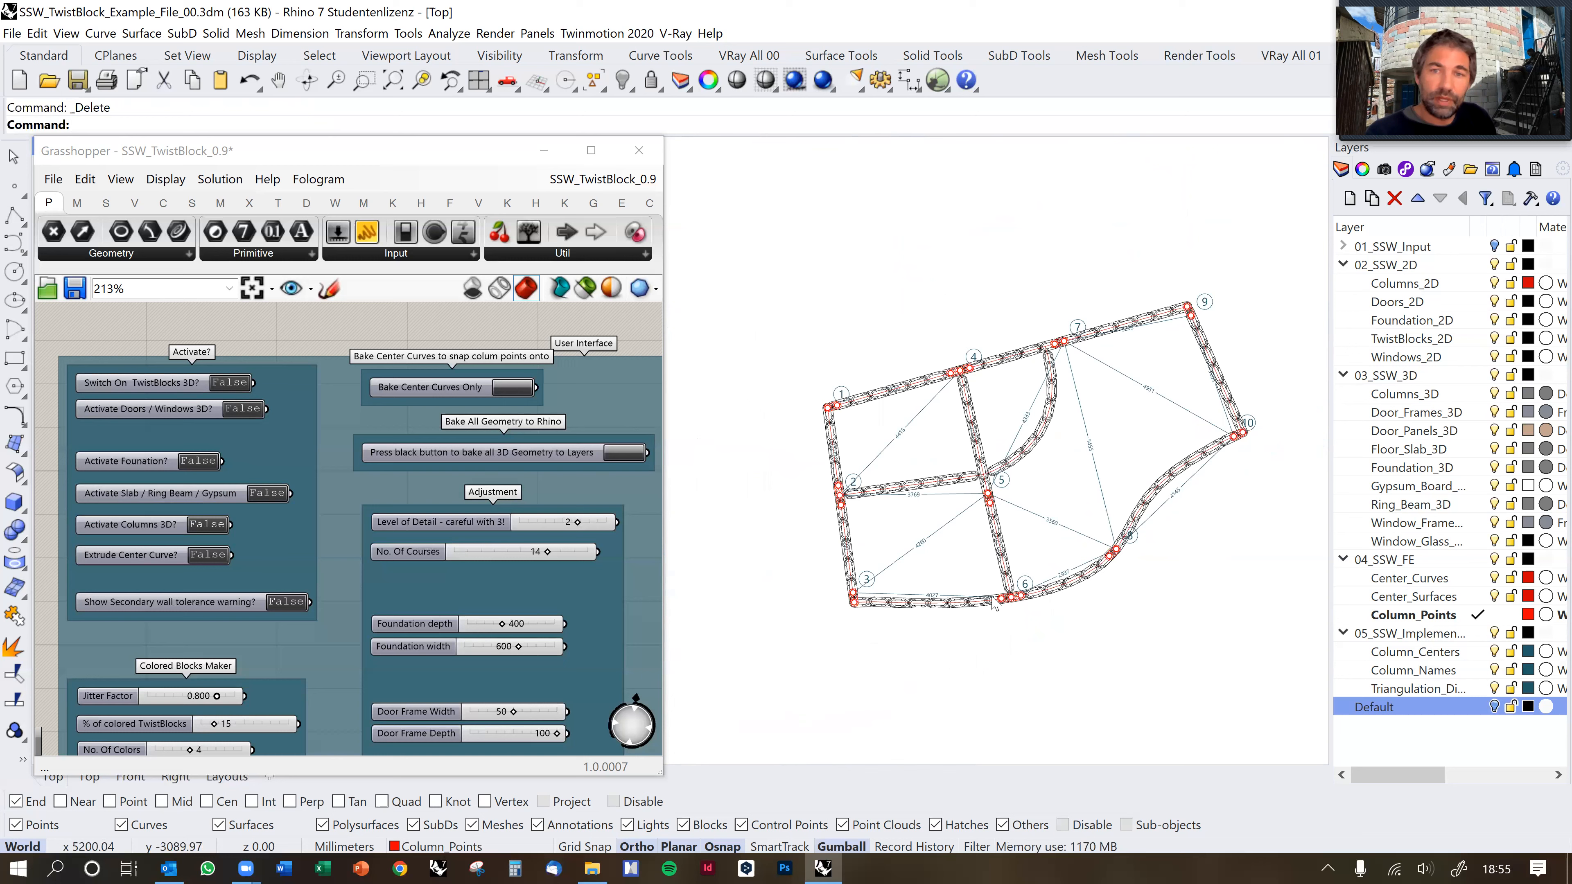
scroll(993, 604, up, 3)
scroll(1048, 606, up, 5)
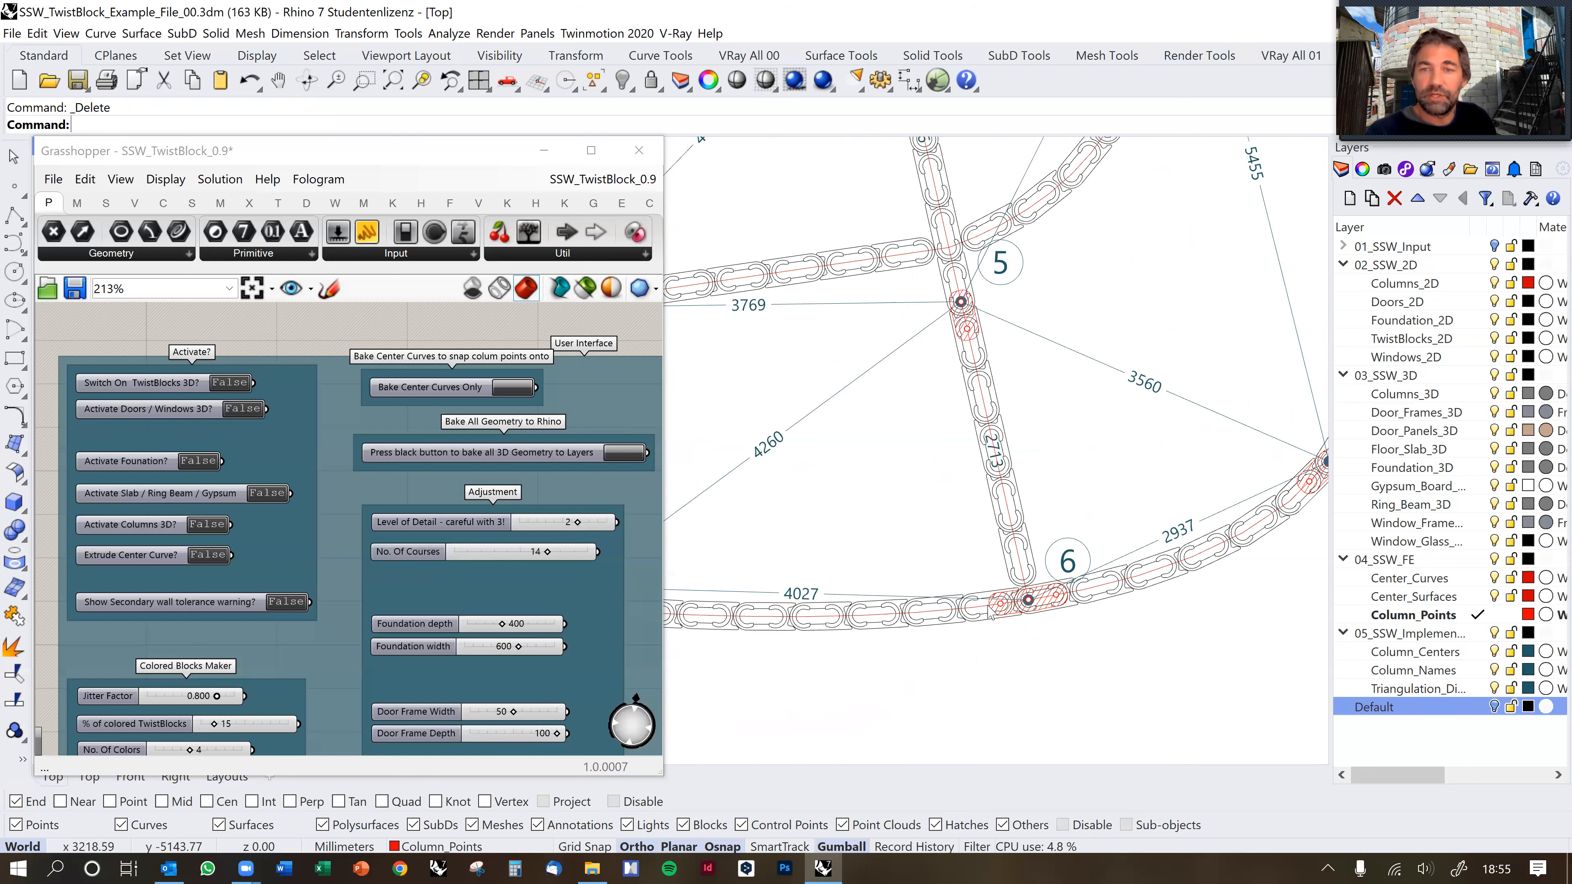
scroll(1045, 619, down, 1)
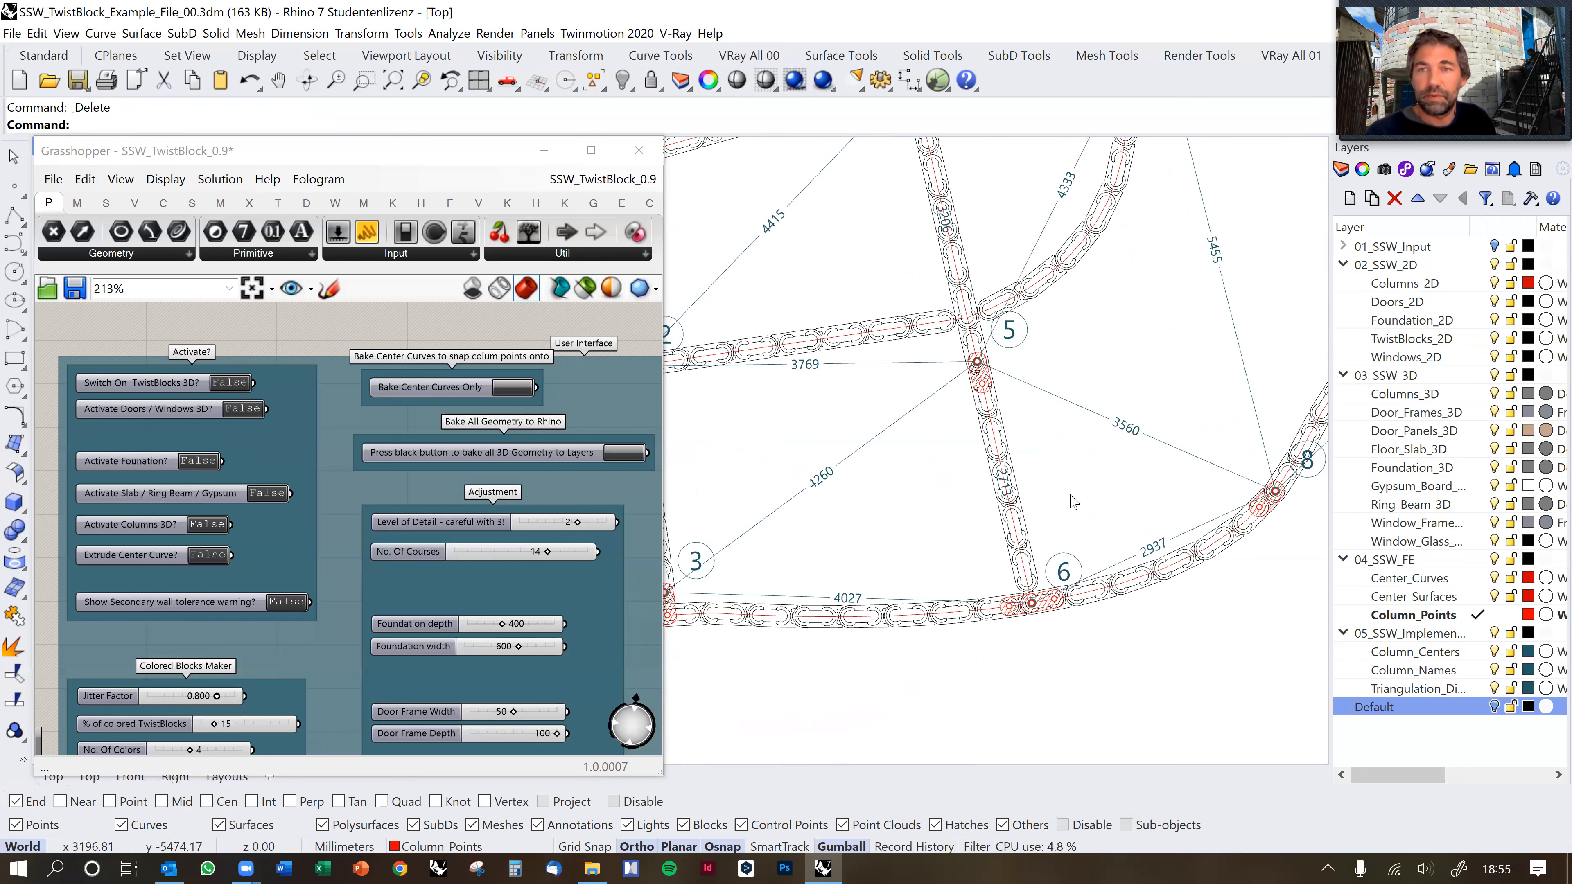
scroll(1074, 502, down, 1)
Activate the 3D columns in the definition and inspect them from several angles in the Perspective view.
scroll(951, 547, down, 1)
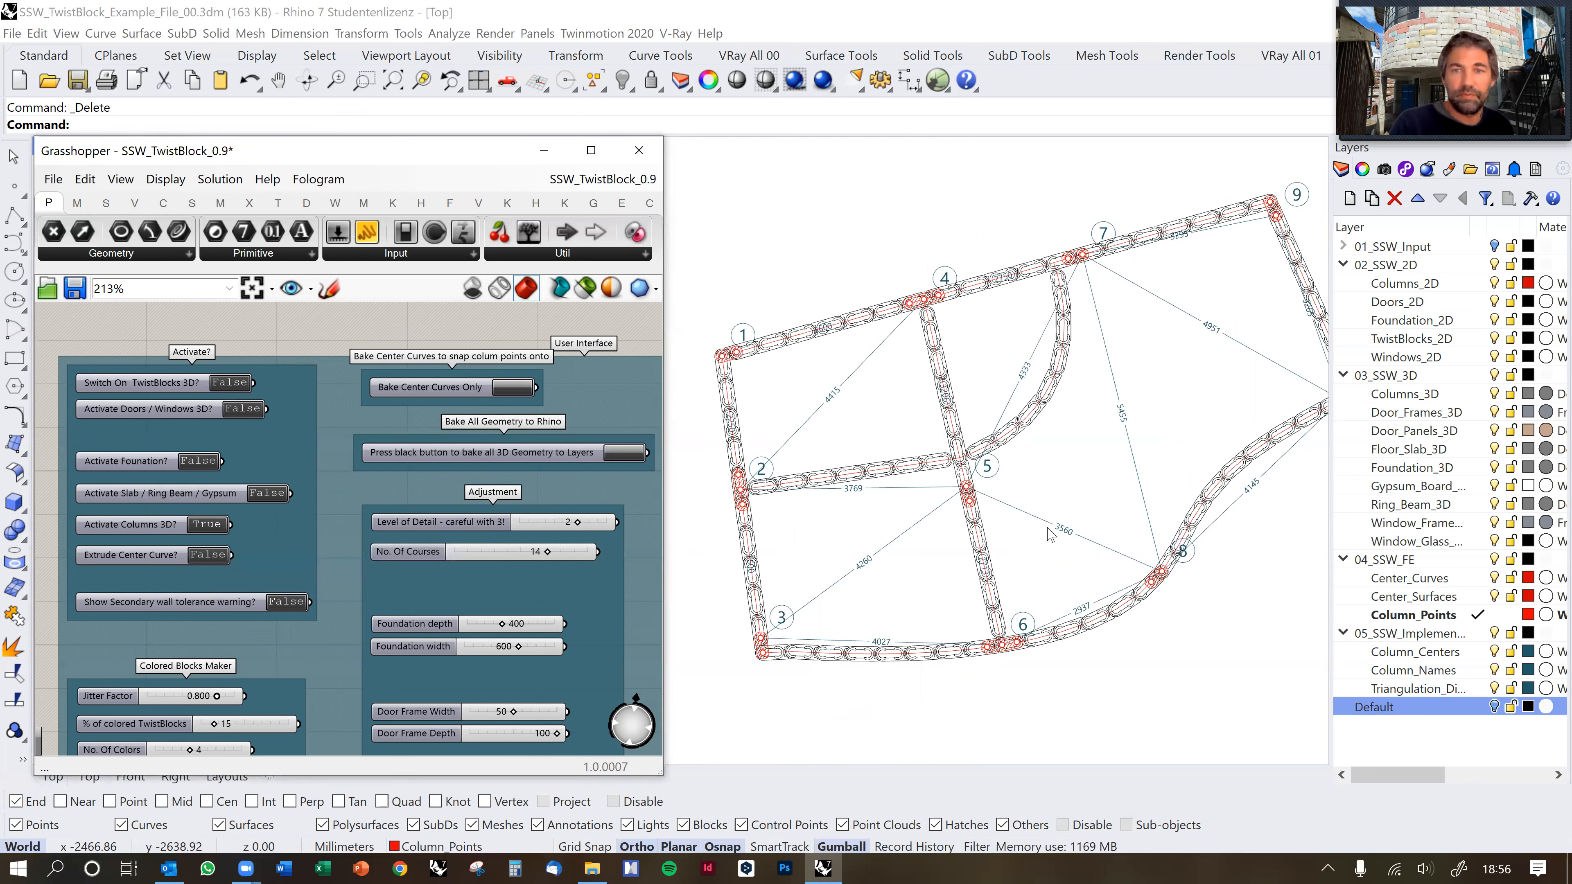
click(1065, 509)
key(ctrl+Tab)
mouse_move(1085, 500)
right_down()
mouse_move(1041, 501)
mouse_move(997, 551)
right_up()
key(ctrl+F4)
scroll(978, 568, up, 3)
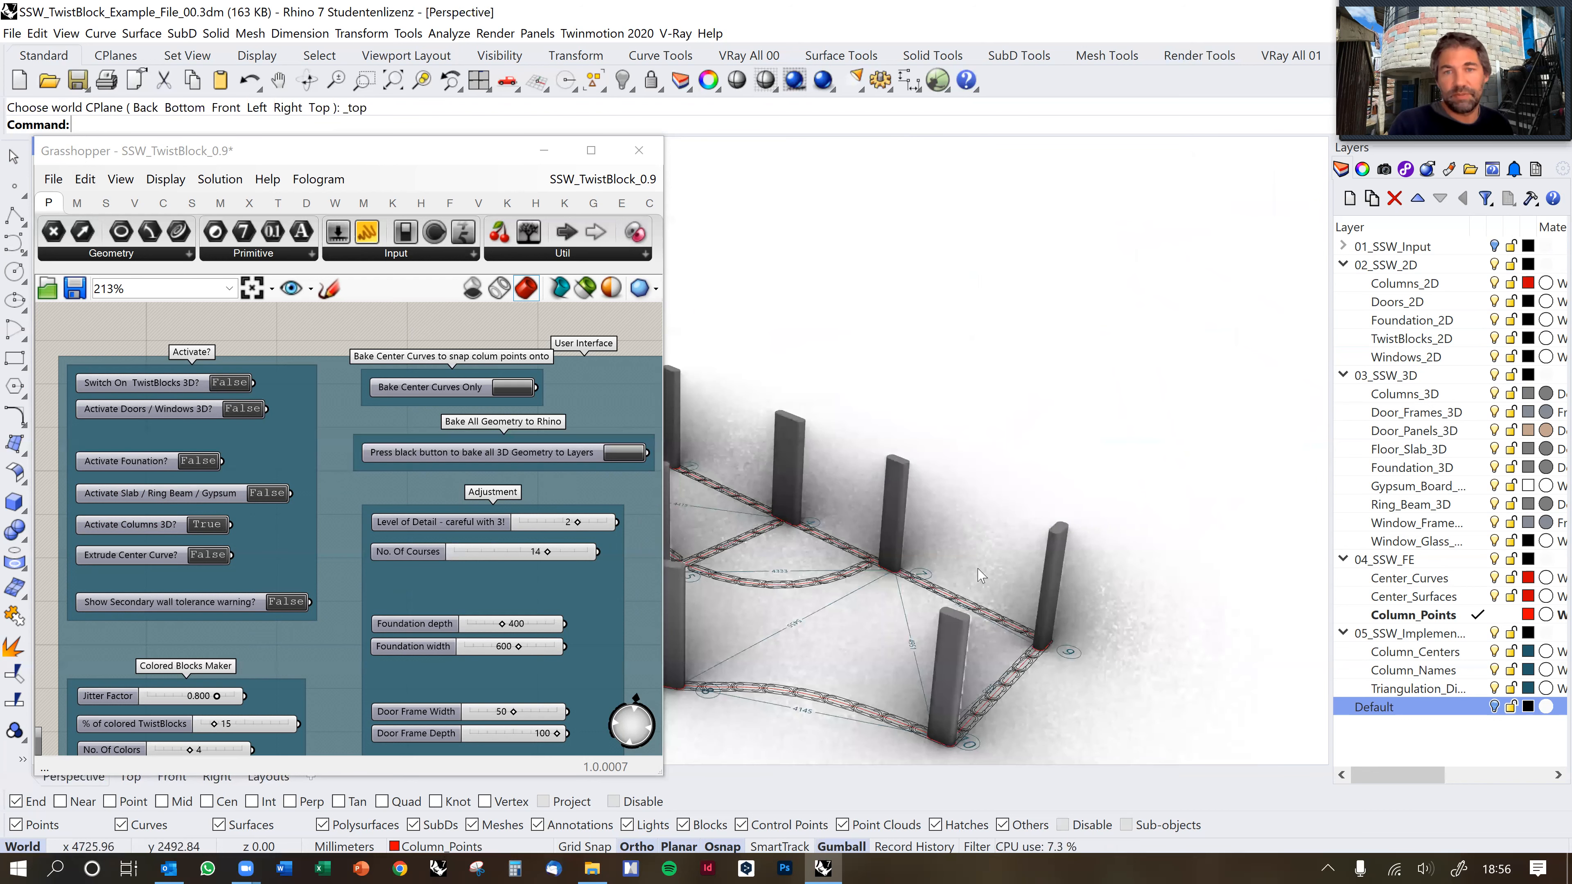
scroll(1122, 490, down, 4)
right_drag(1128, 490, 1100, 486)
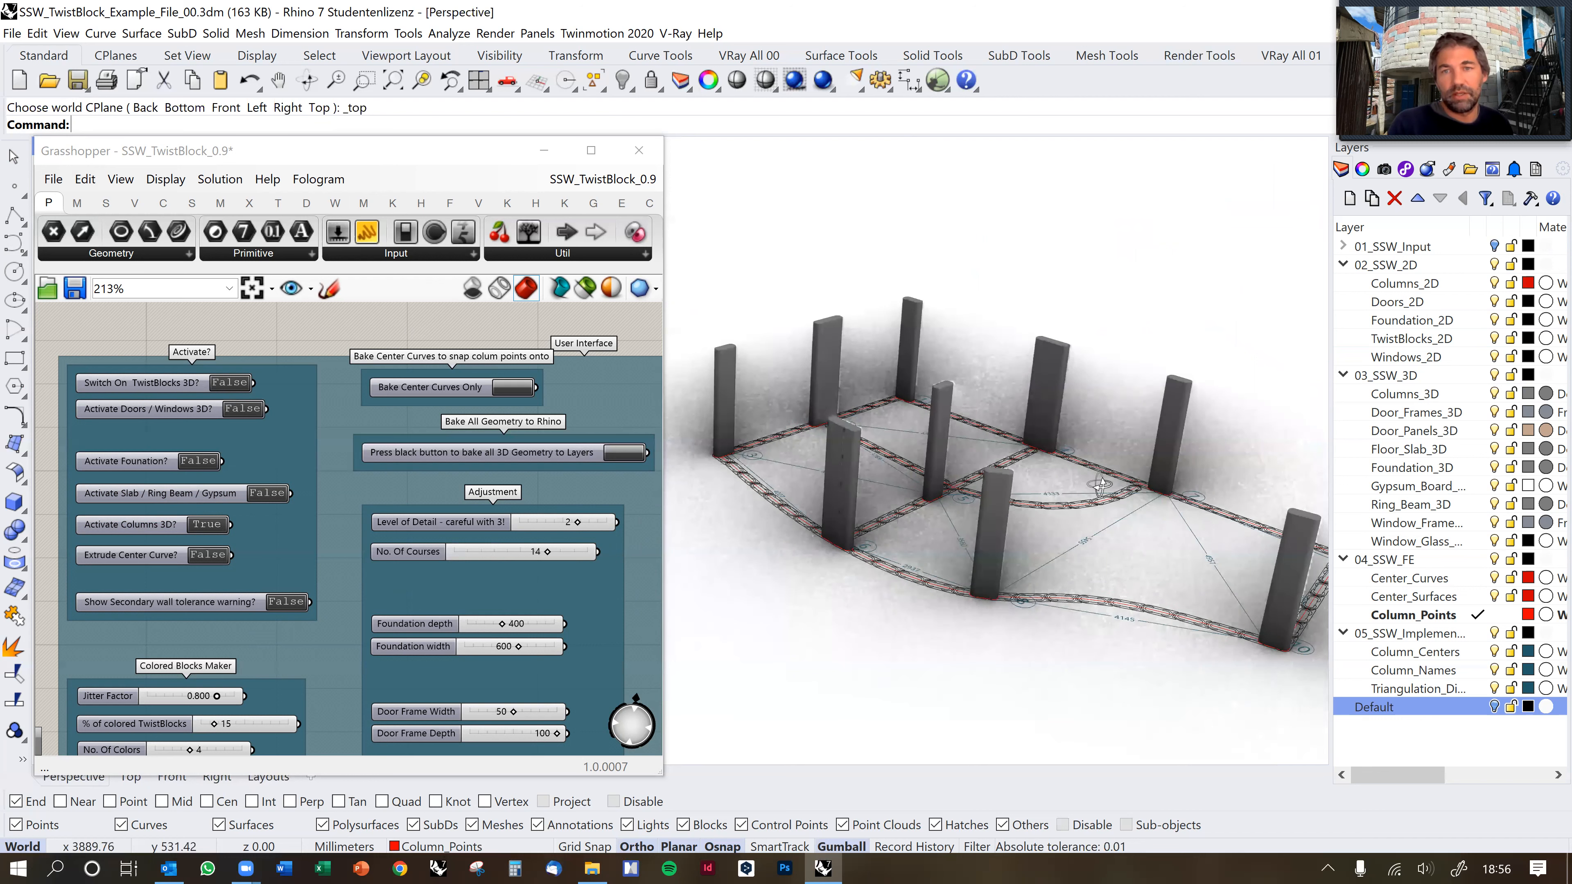
scroll(1100, 486, up, 3)
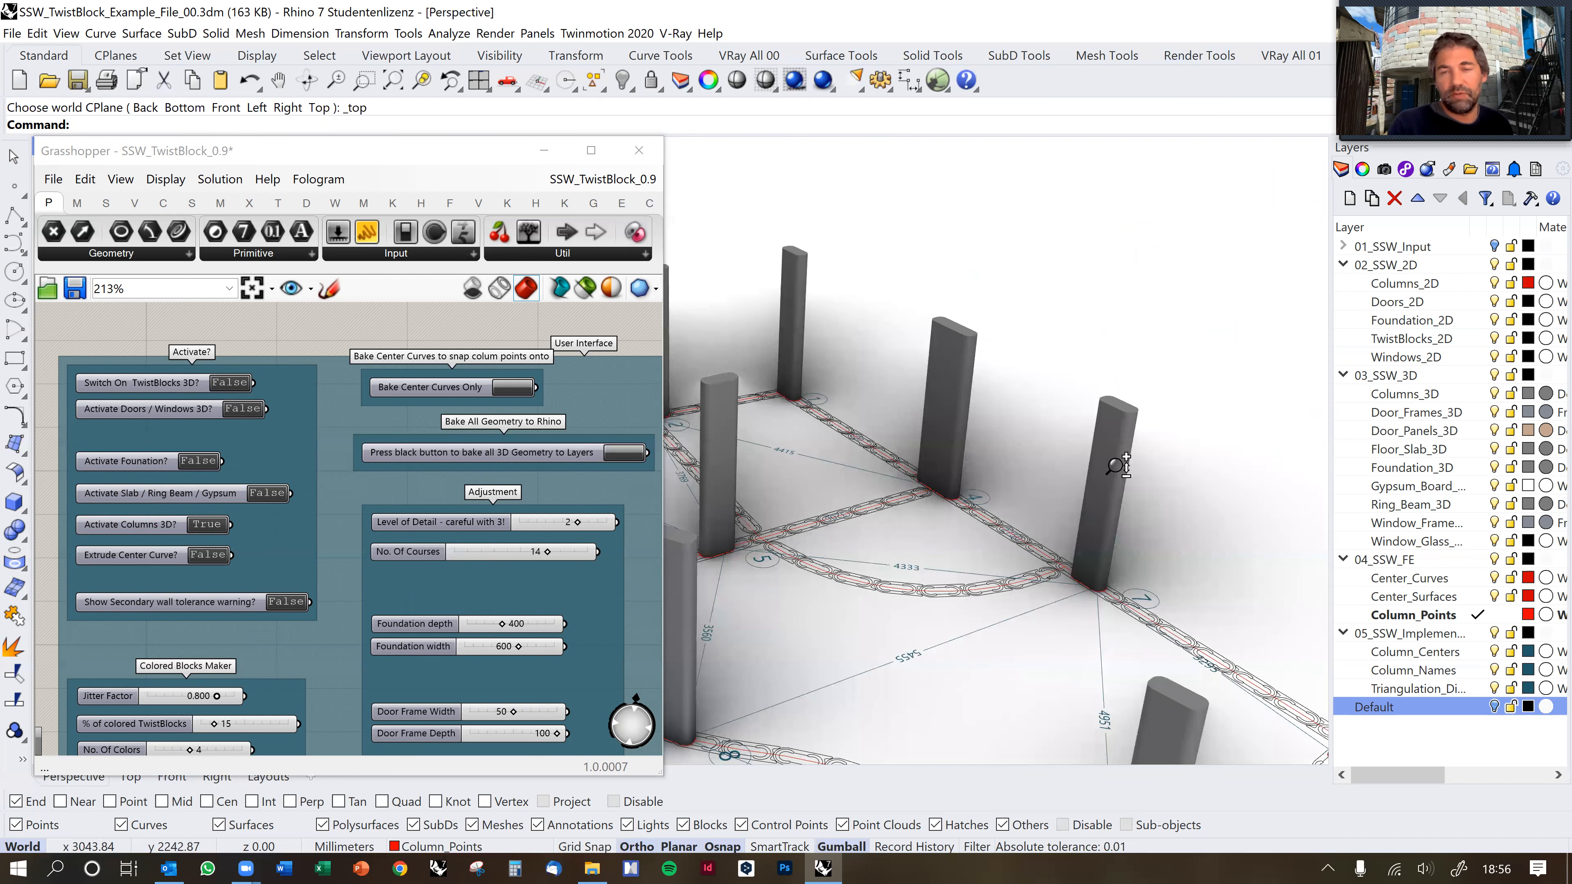
scroll(1117, 466, down, 4)
right_drag(1158, 598, 1150, 478)
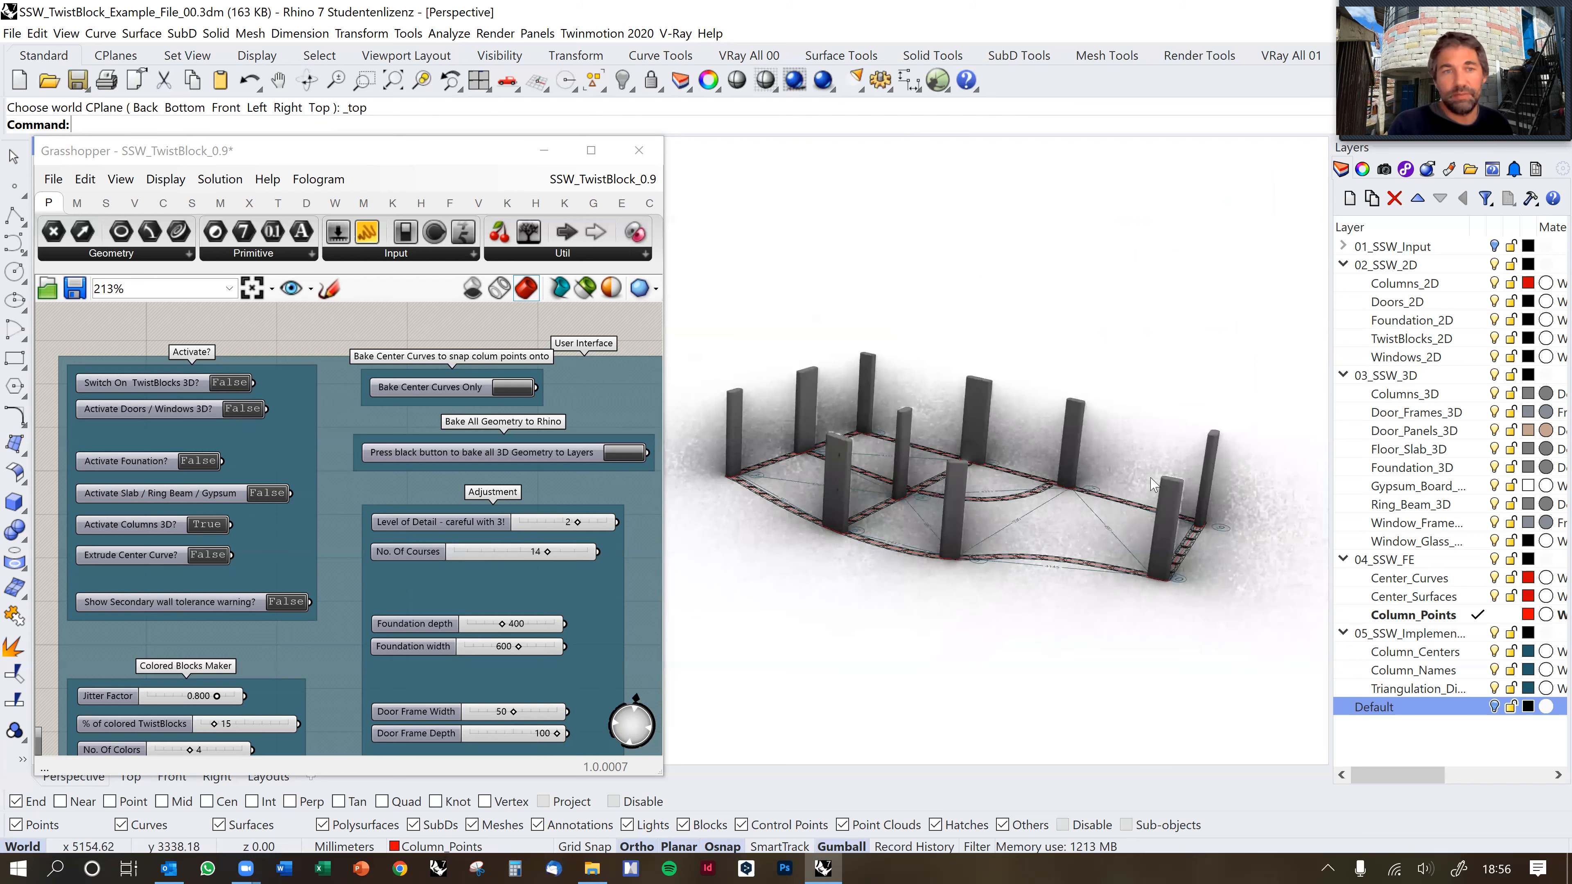
Activate the foundation, then the slab, ring beam and gypsum, and check the resulting frame up close.
double_click(208, 463)
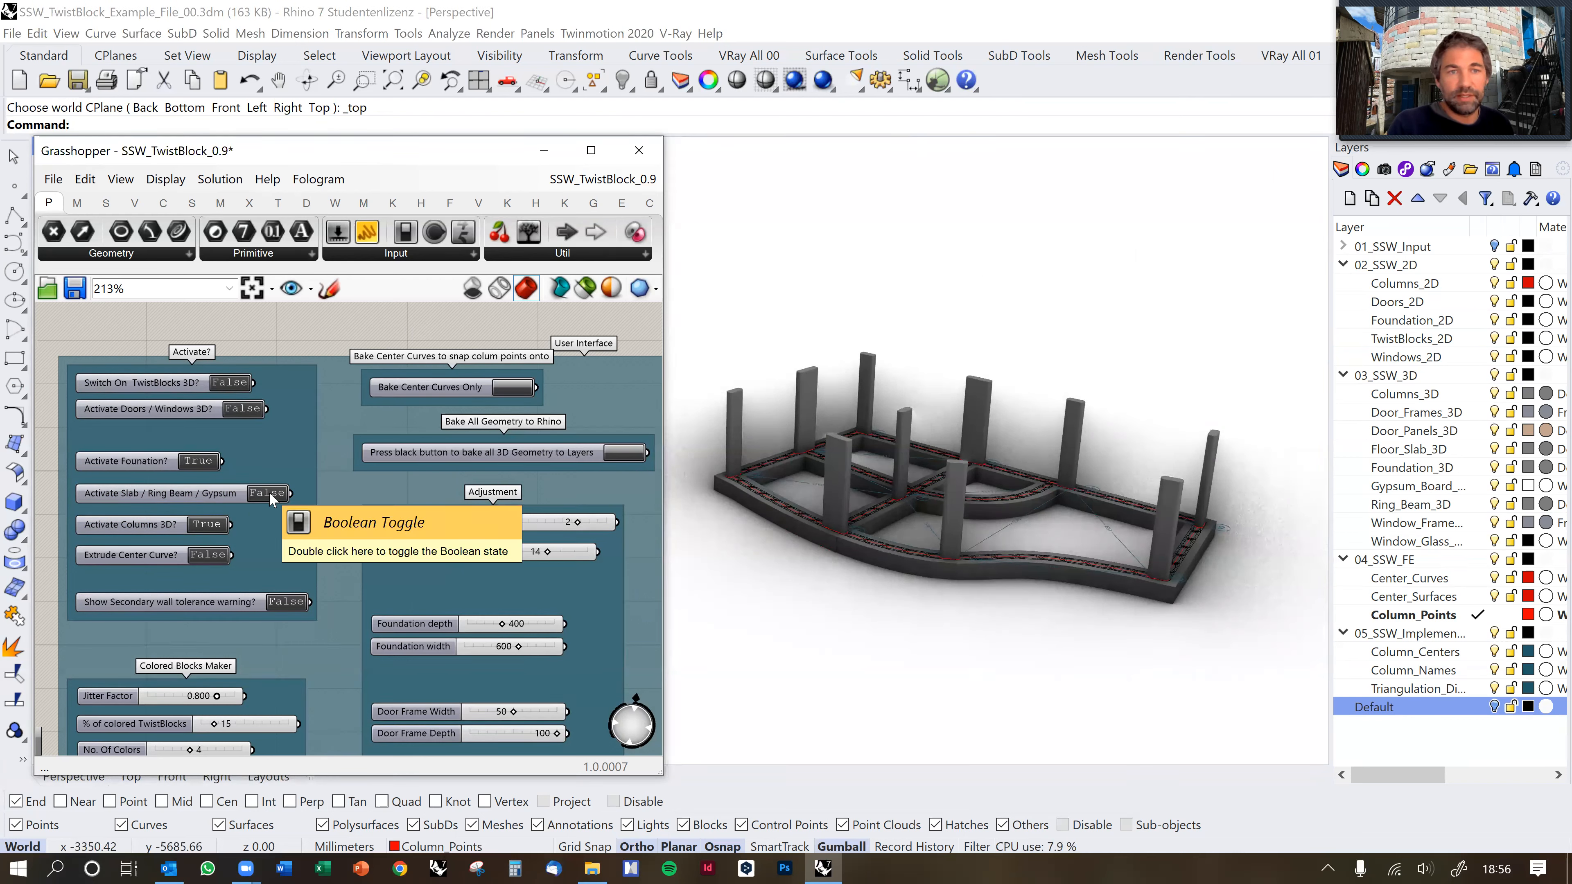
mouse_move(1079, 630)
right_down()
mouse_move(1010, 522)
mouse_move(1019, 470)
mouse_move(1077, 461)
mouse_move(1046, 472)
mouse_move(1057, 446)
mouse_move(1082, 631)
right_up()
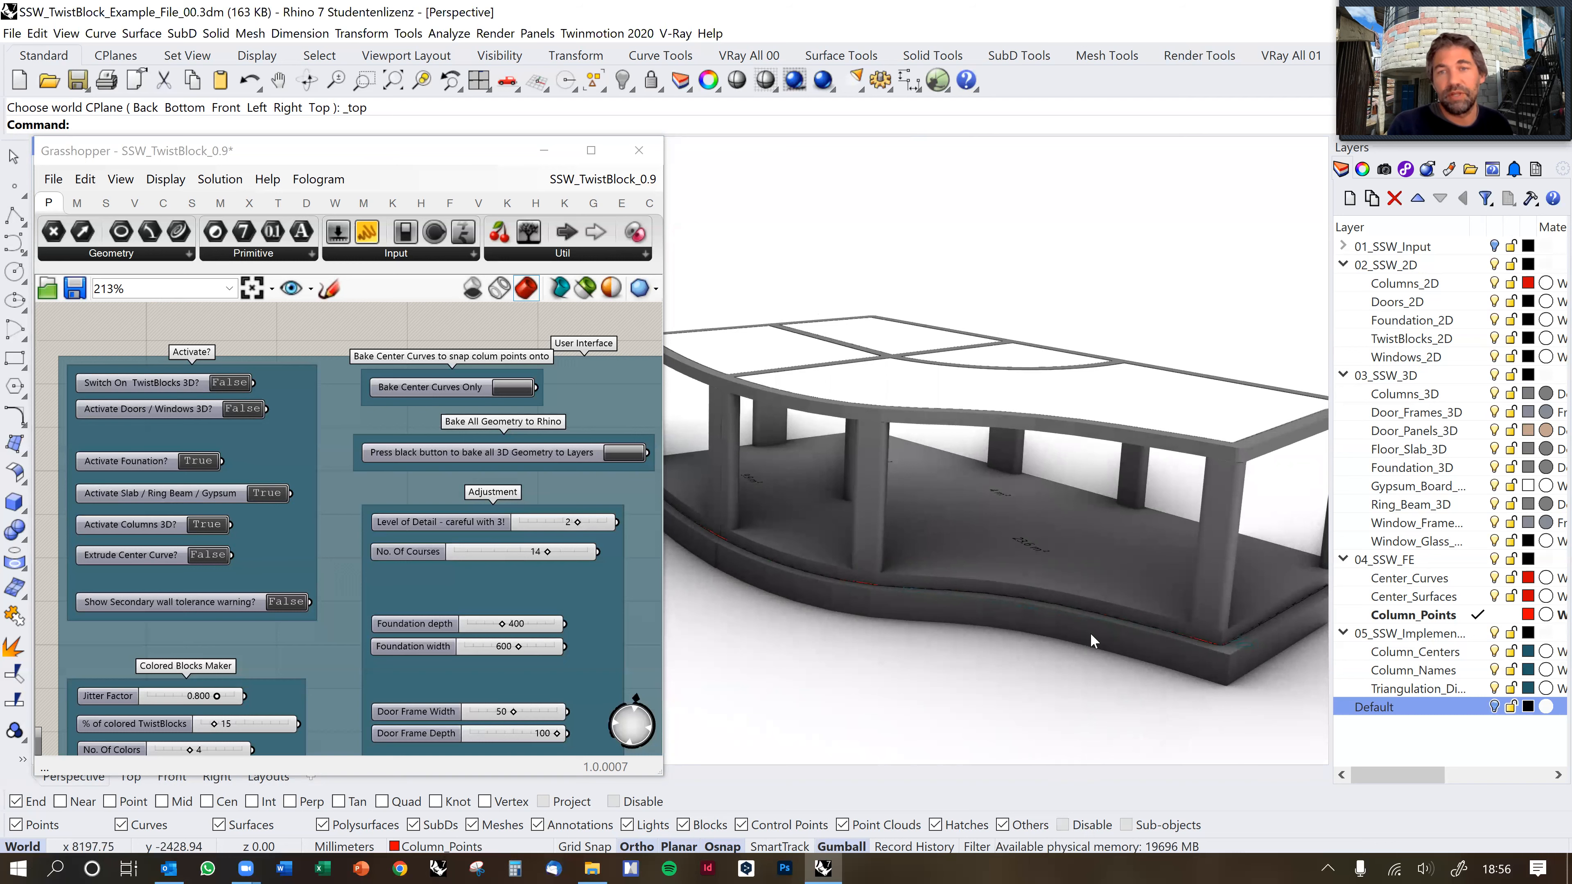
scroll(1088, 599, up, 5)
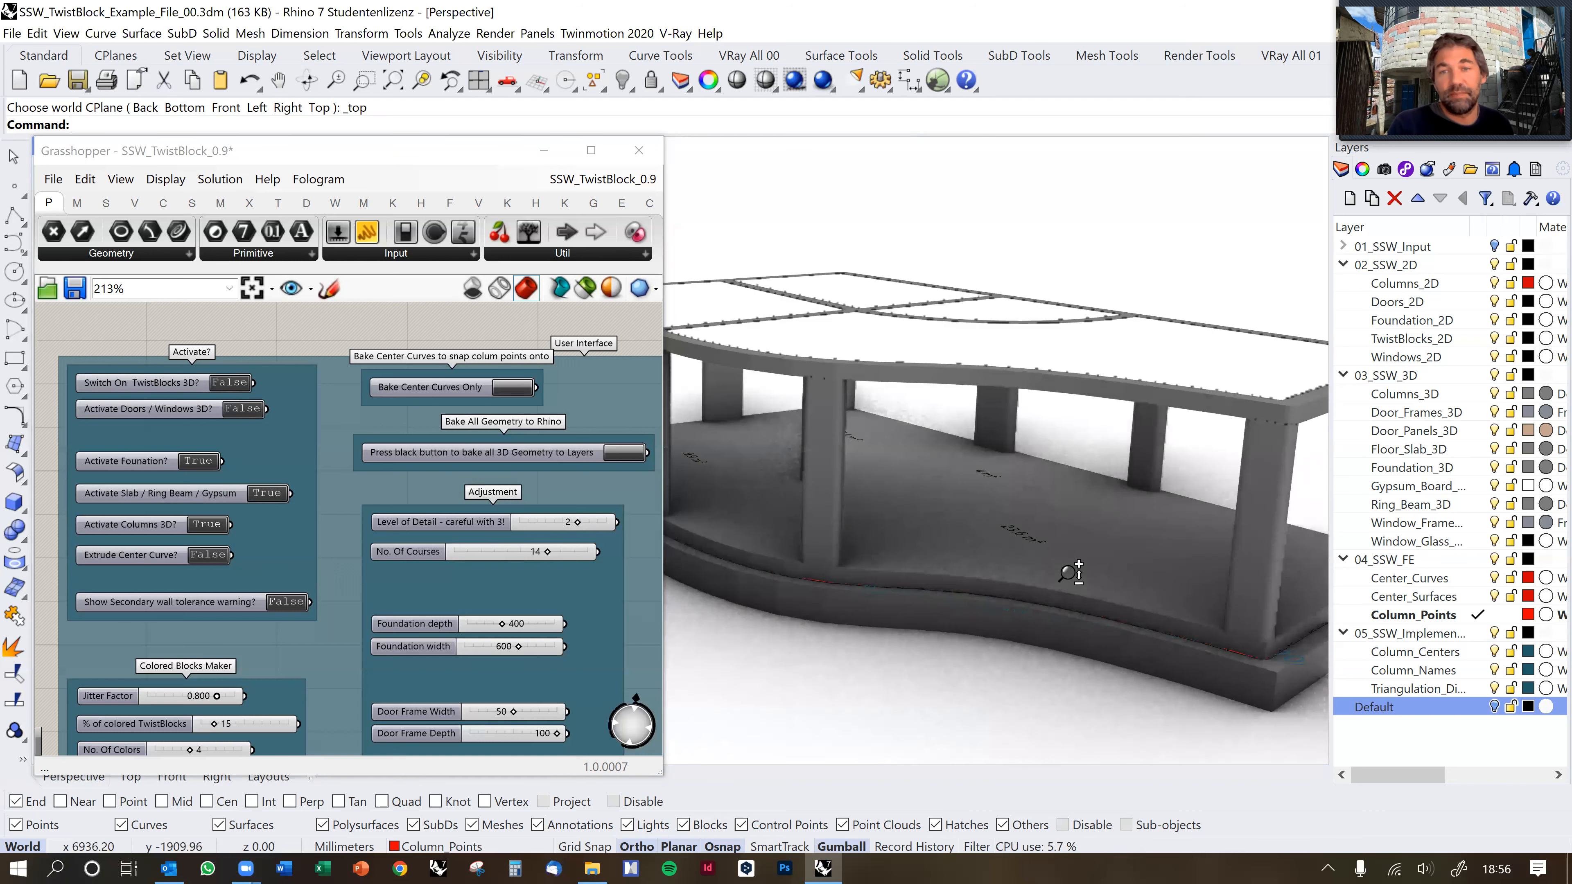
Switch on the 3D TwistBlocks and the 3D doors and windows, and inspect the curved facade with its door and windows.
scroll(1089, 545, down, 10)
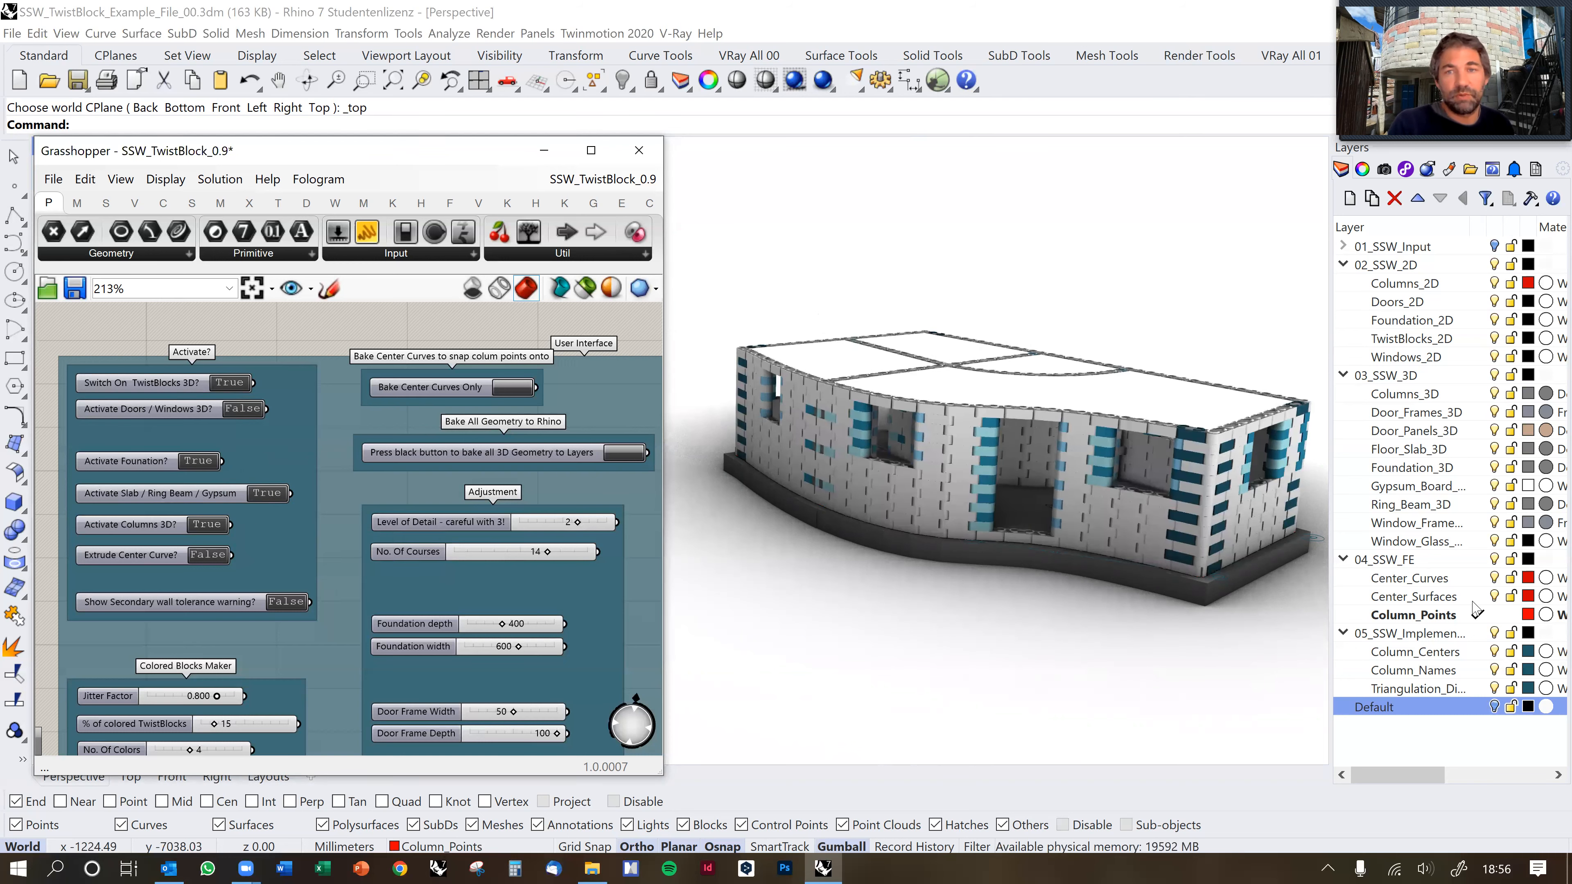
double_click(247, 411)
right_drag(1115, 526, 1037, 479)
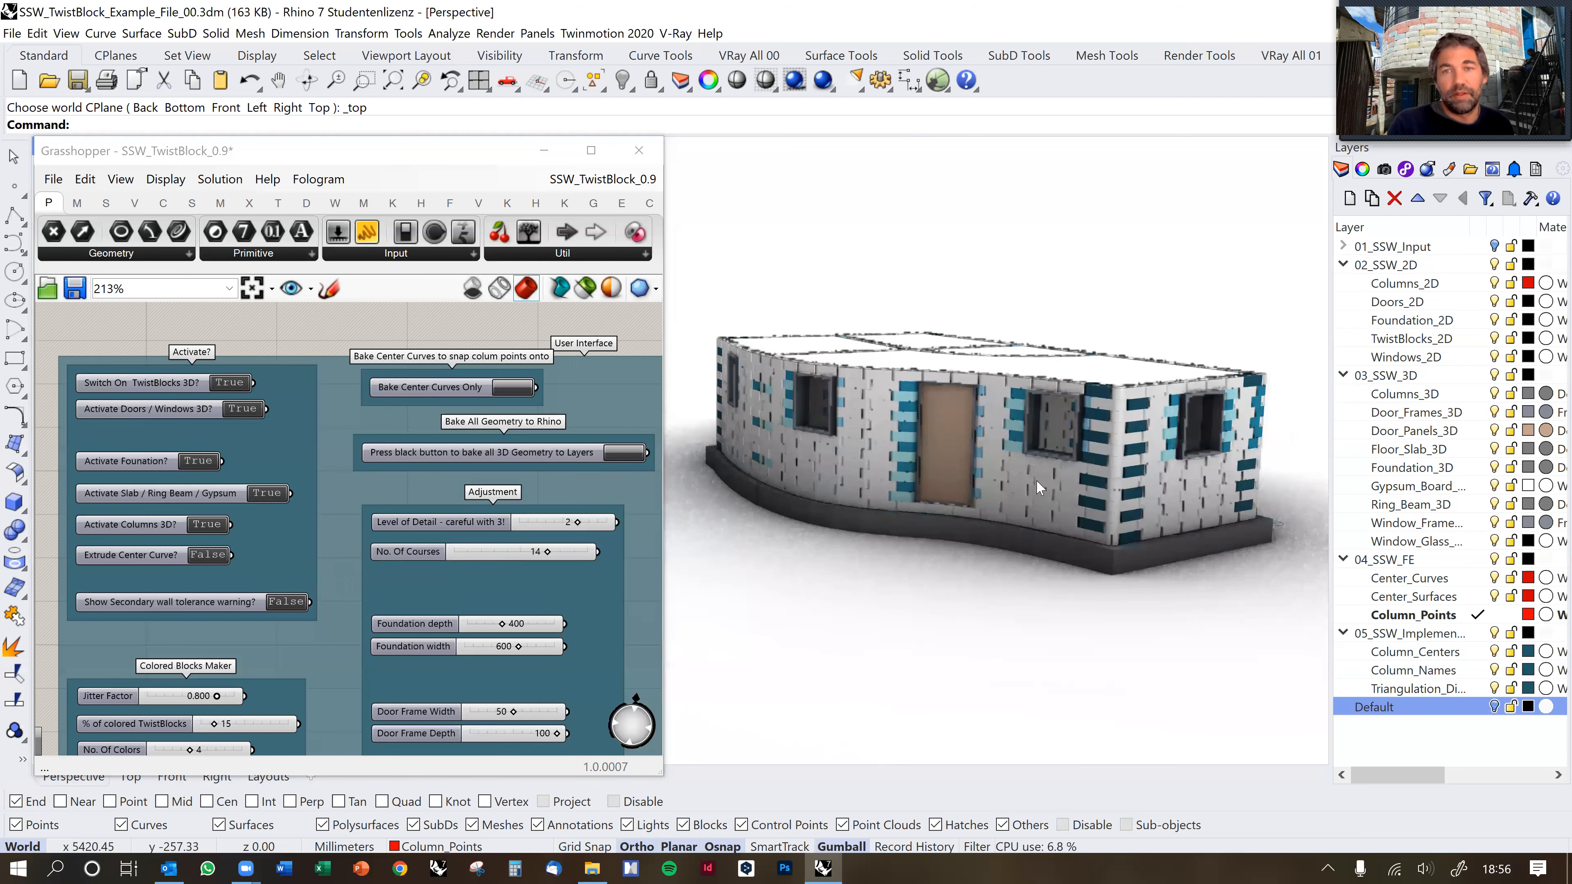
scroll(1040, 527, up, 4)
scroll(1040, 527, up, 4)
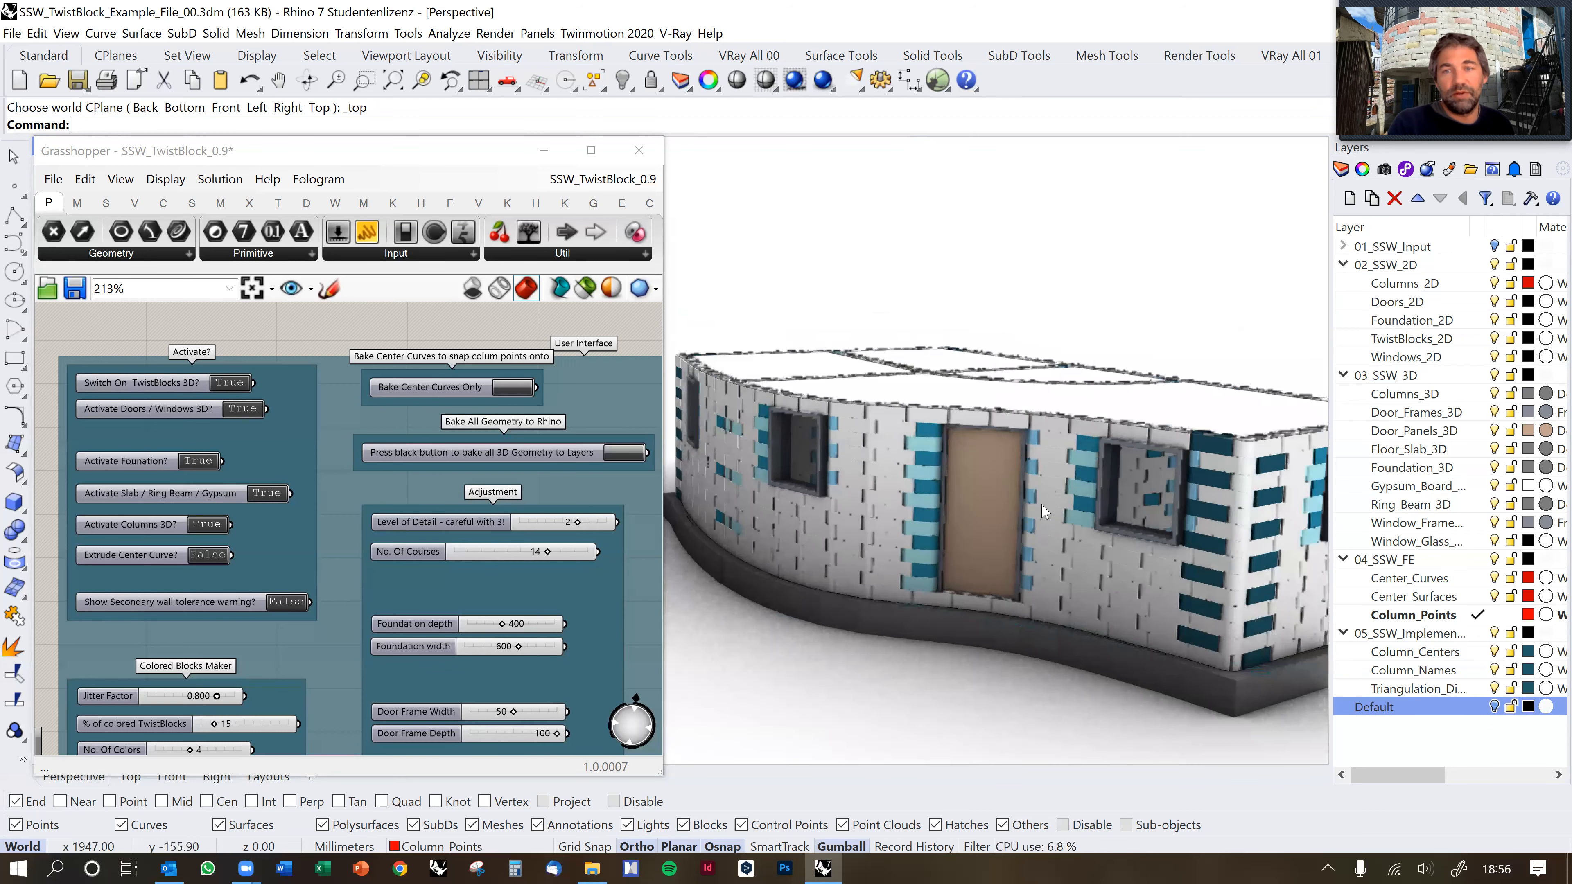
scroll(1032, 564, down, 8)
right_drag(1016, 561, 691, 531)
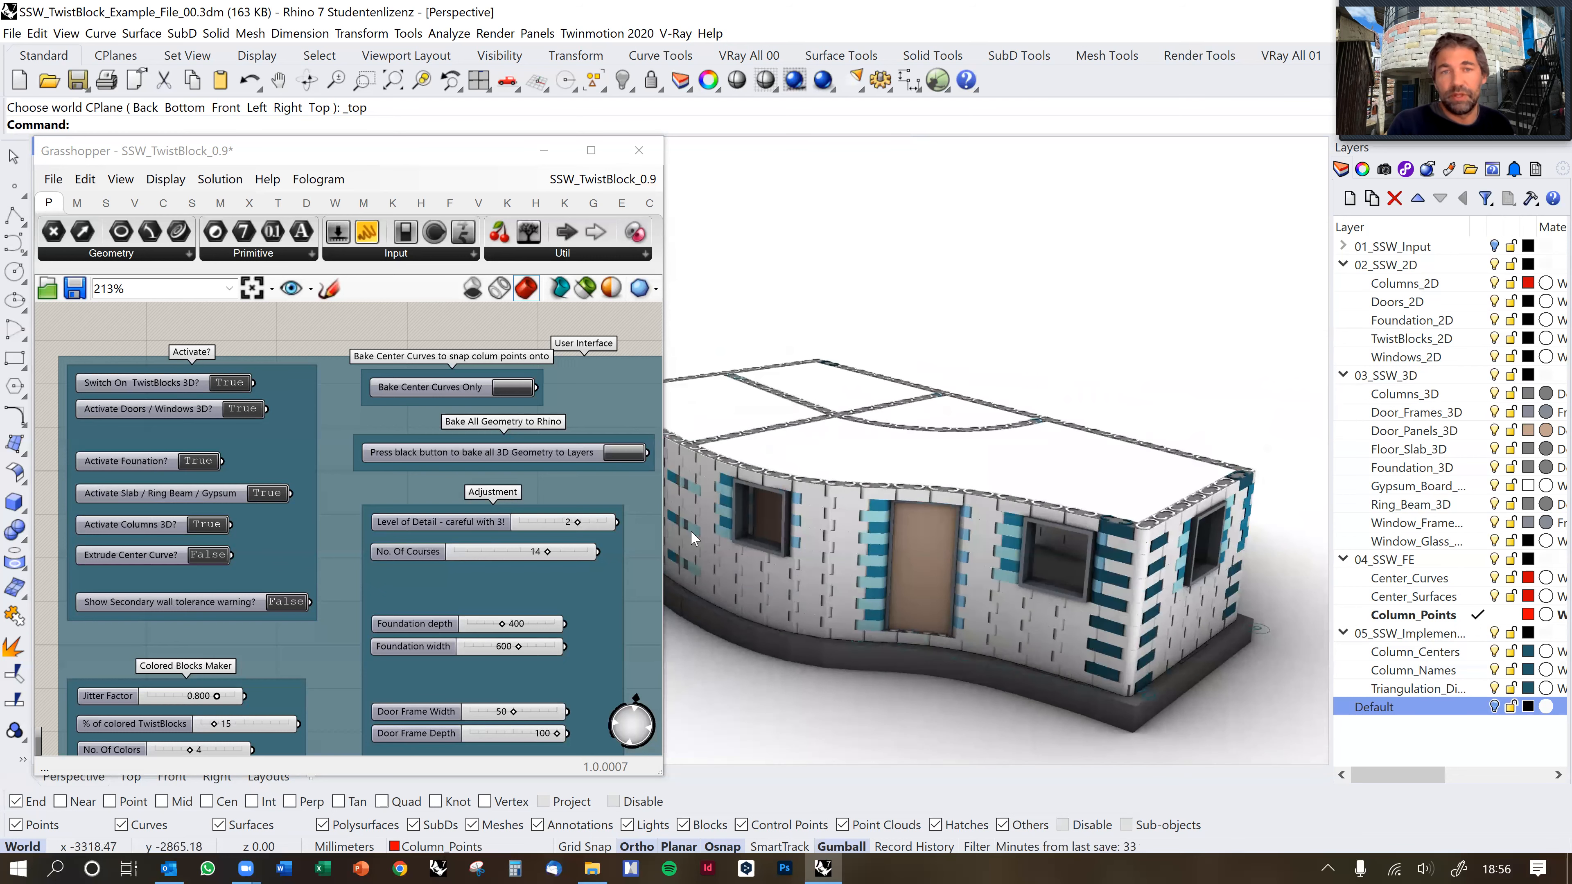
scroll(736, 495, up, 2)
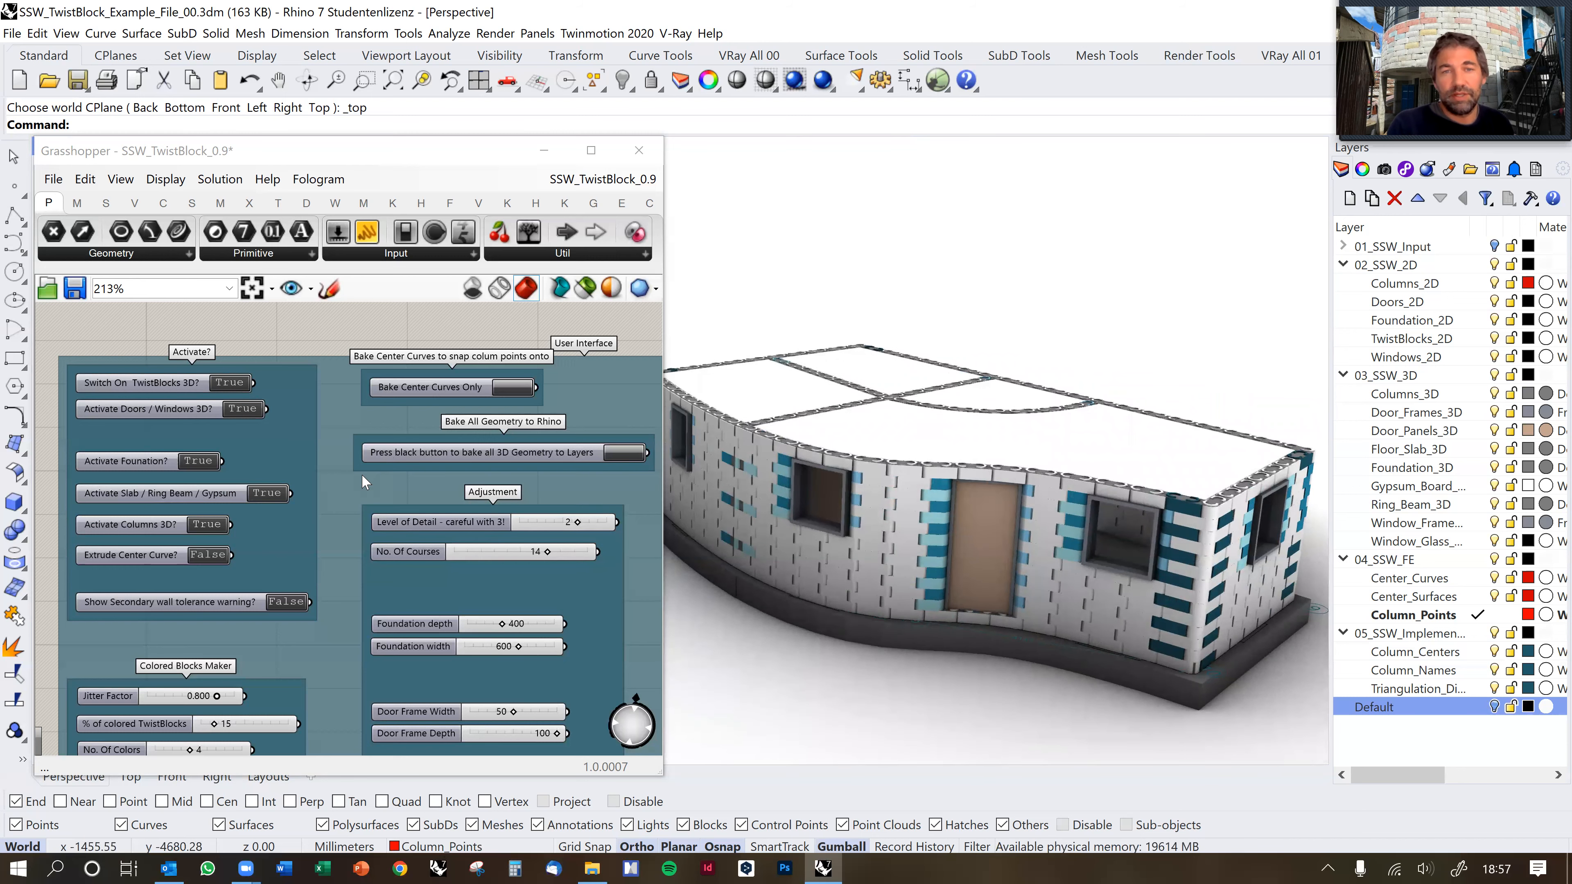
Examine the Excel export section and the statistics from wall height and floor area to concrete volumes and gypsum board area.
scroll(360, 474, down, 1)
scroll(360, 474, down, 1)
right_drag(467, 343, 413, 374)
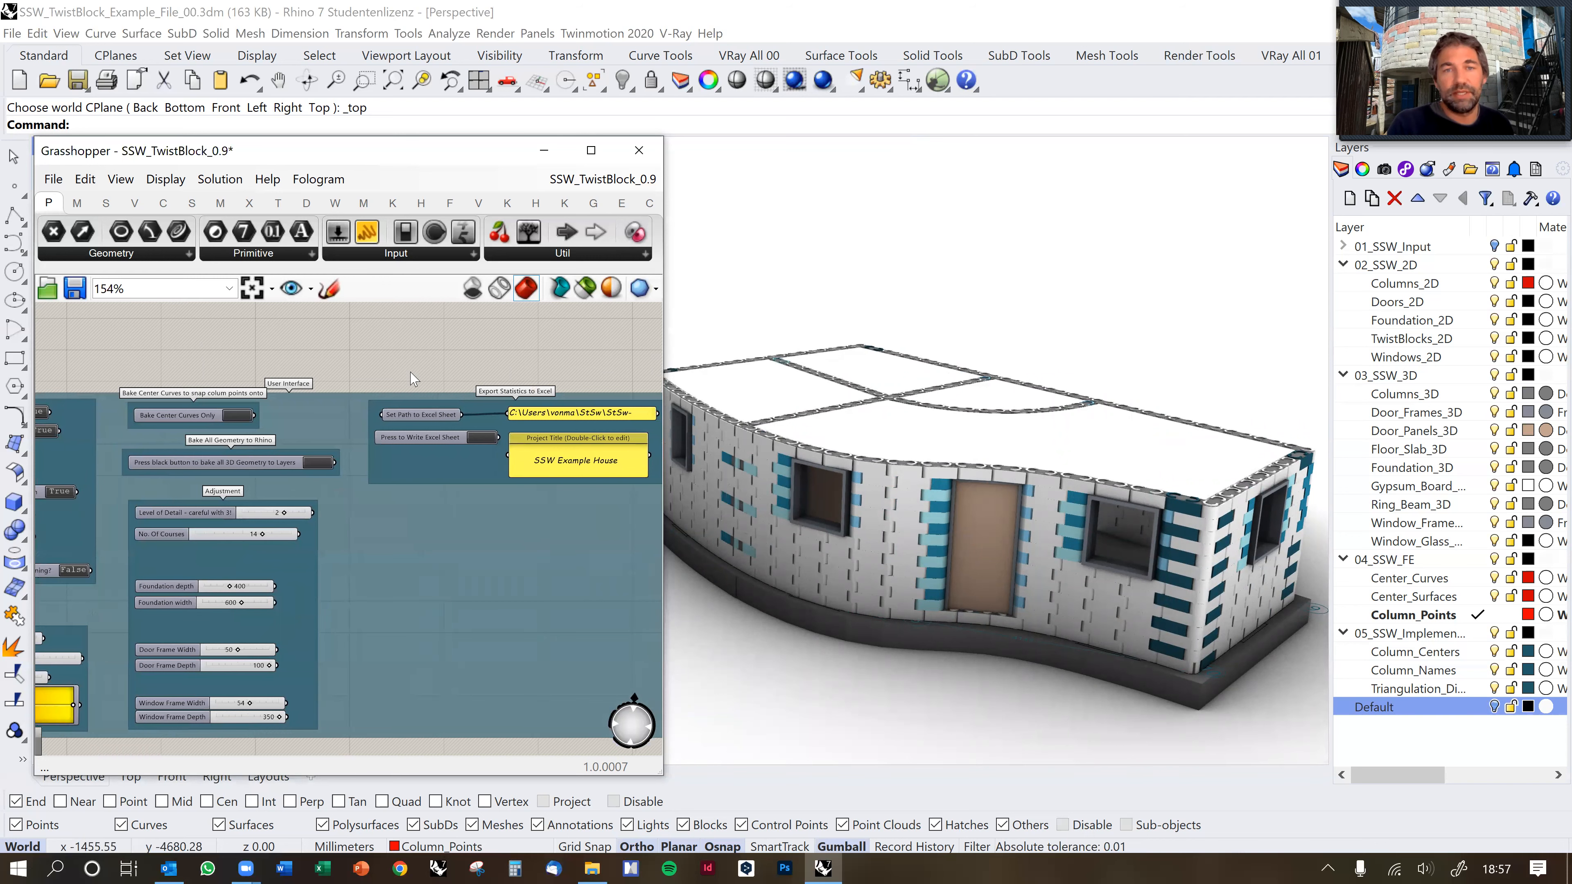
right_drag(1145, 610, 1002, 549)
scroll(1002, 537, up, 4)
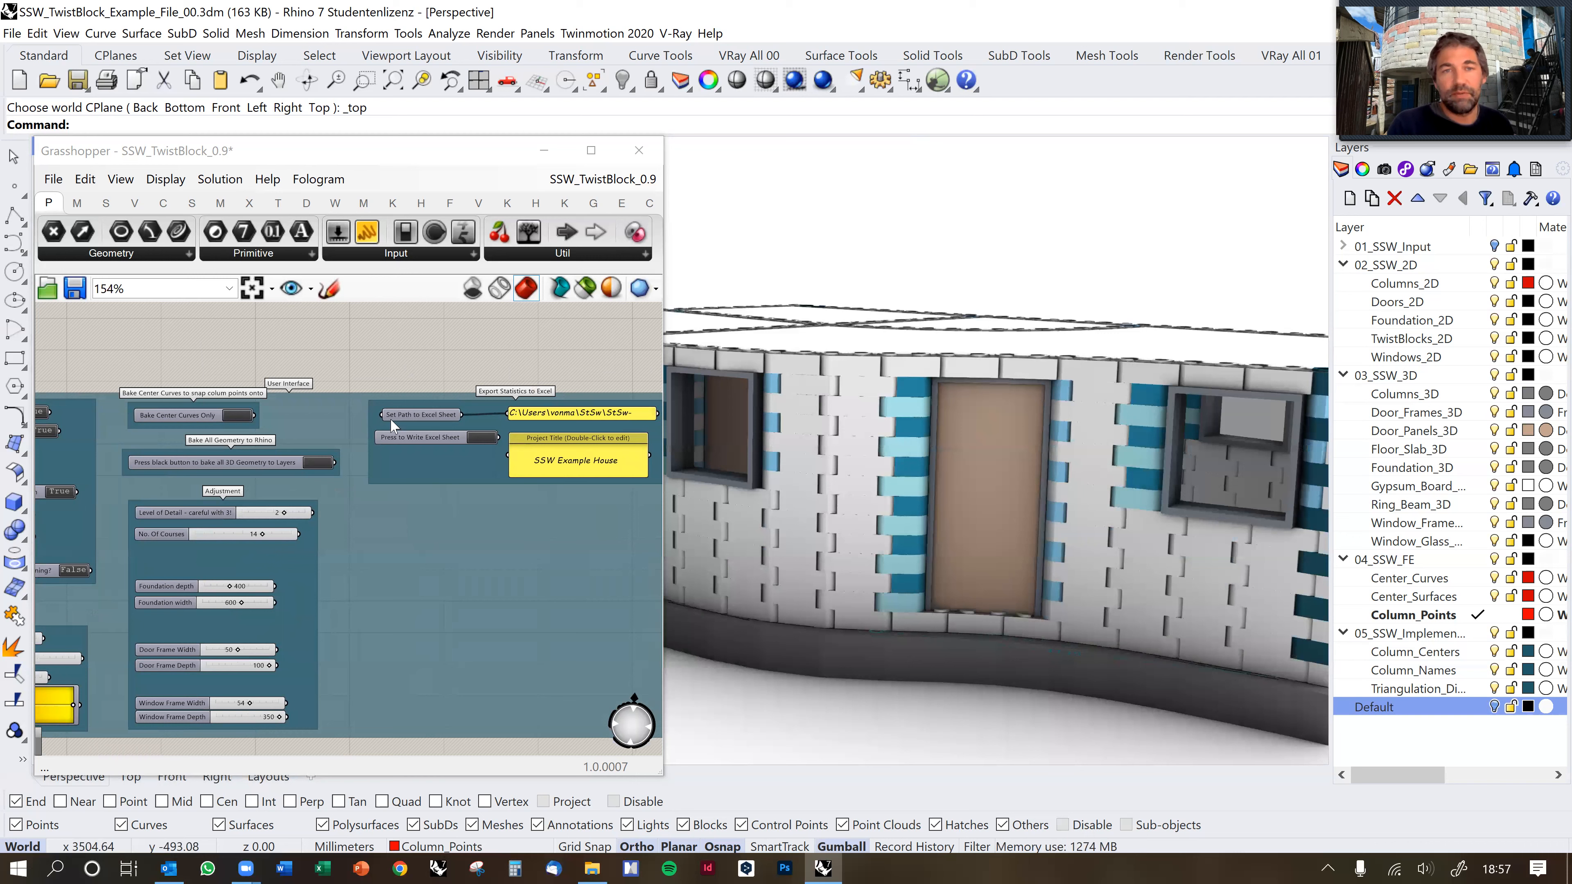
scroll(363, 389, down, 3)
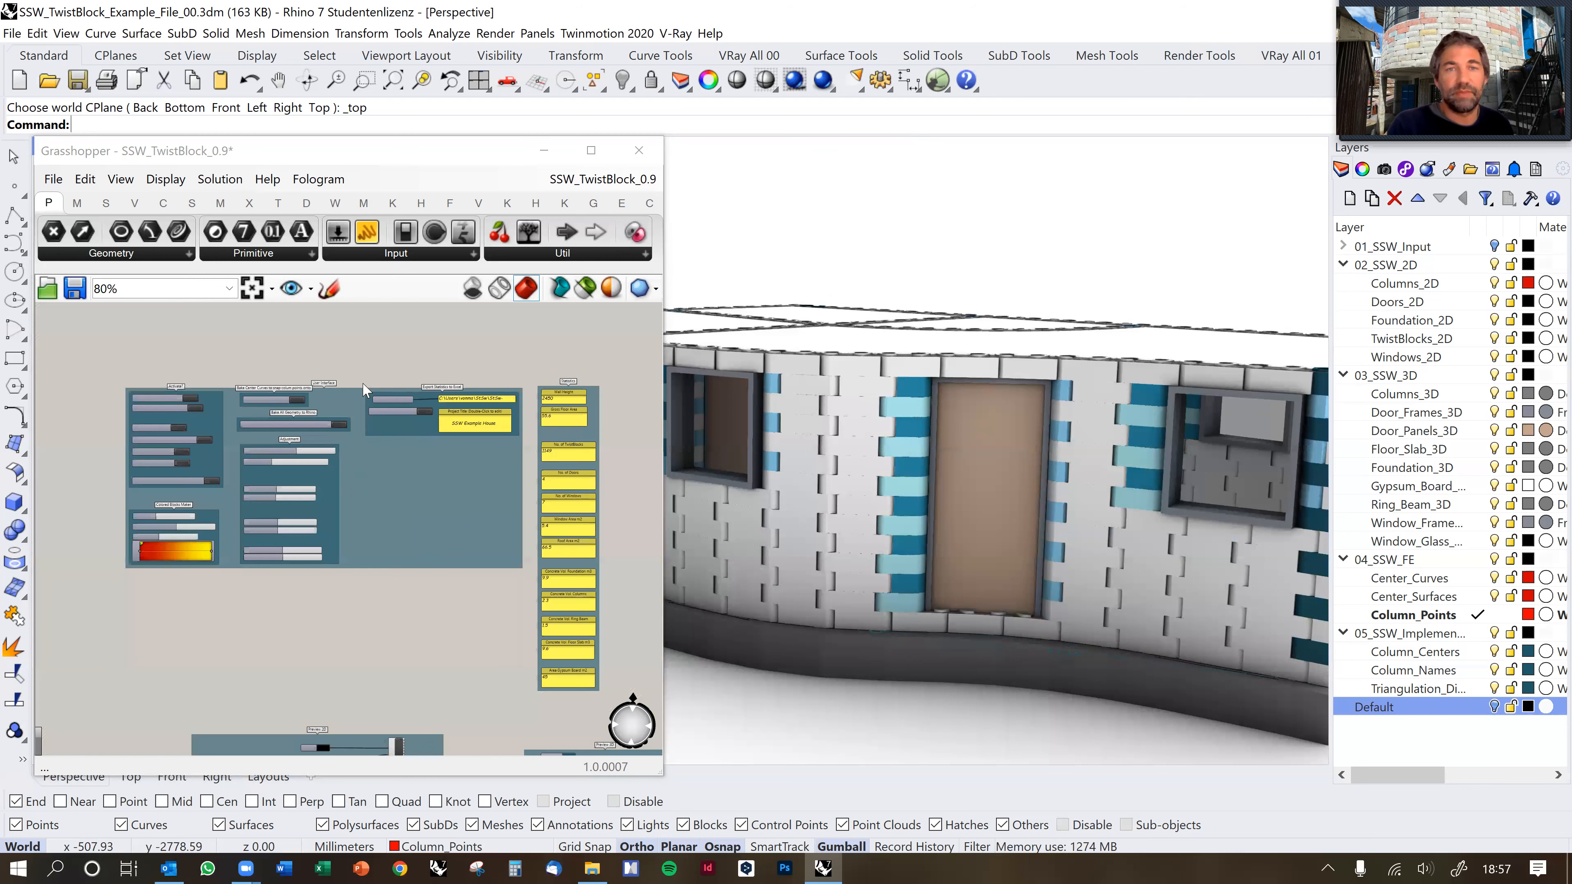
scroll(551, 415, up, 3)
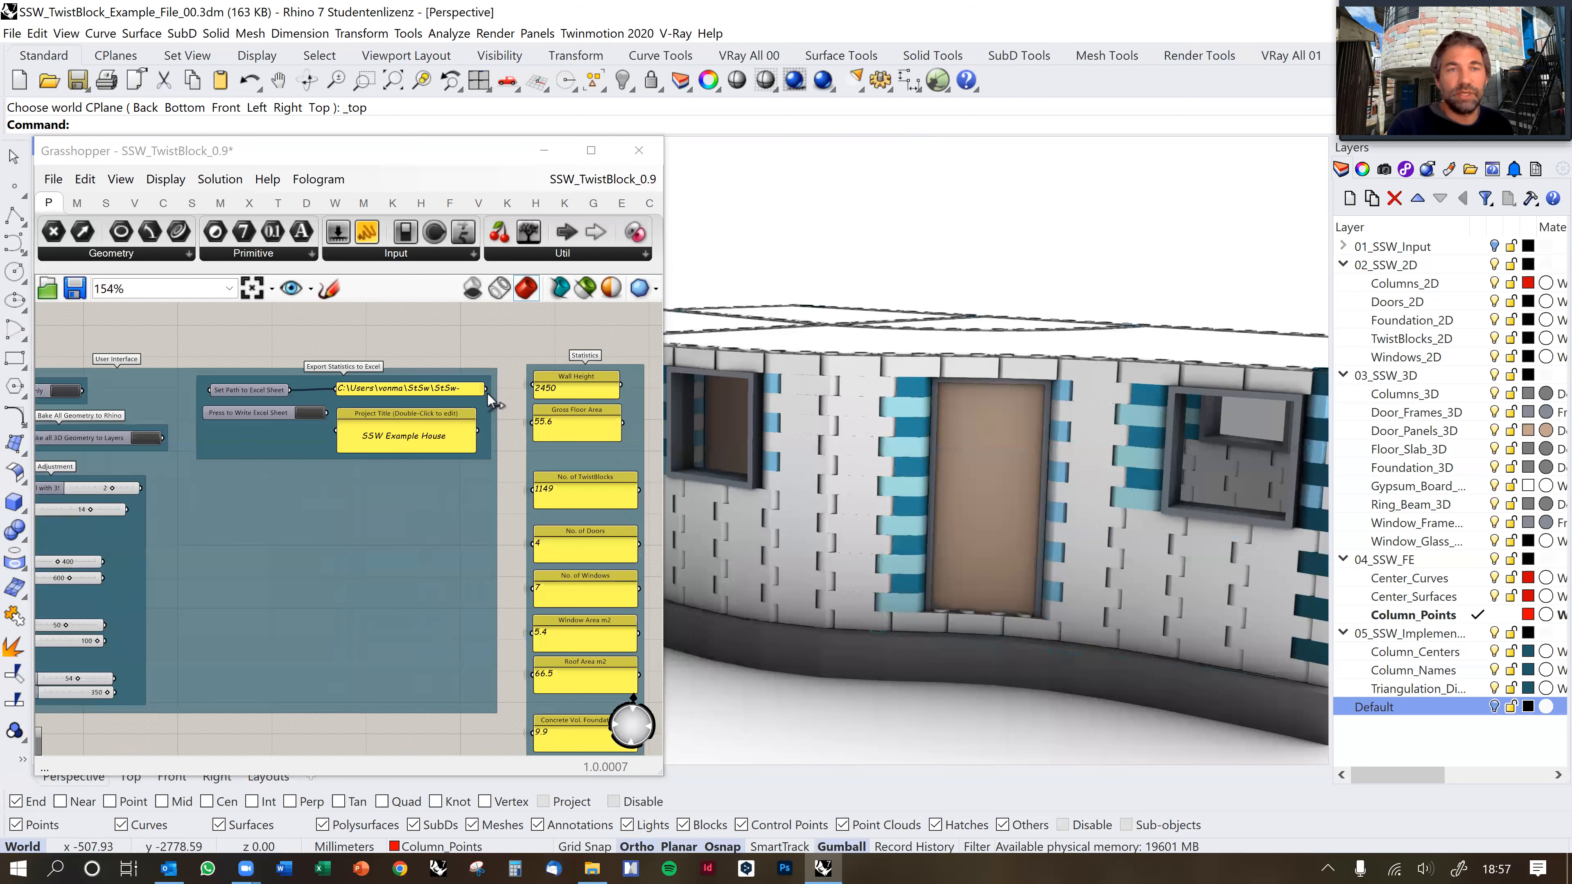
scroll(276, 391, up, 1)
right_drag(412, 434, 254, 437)
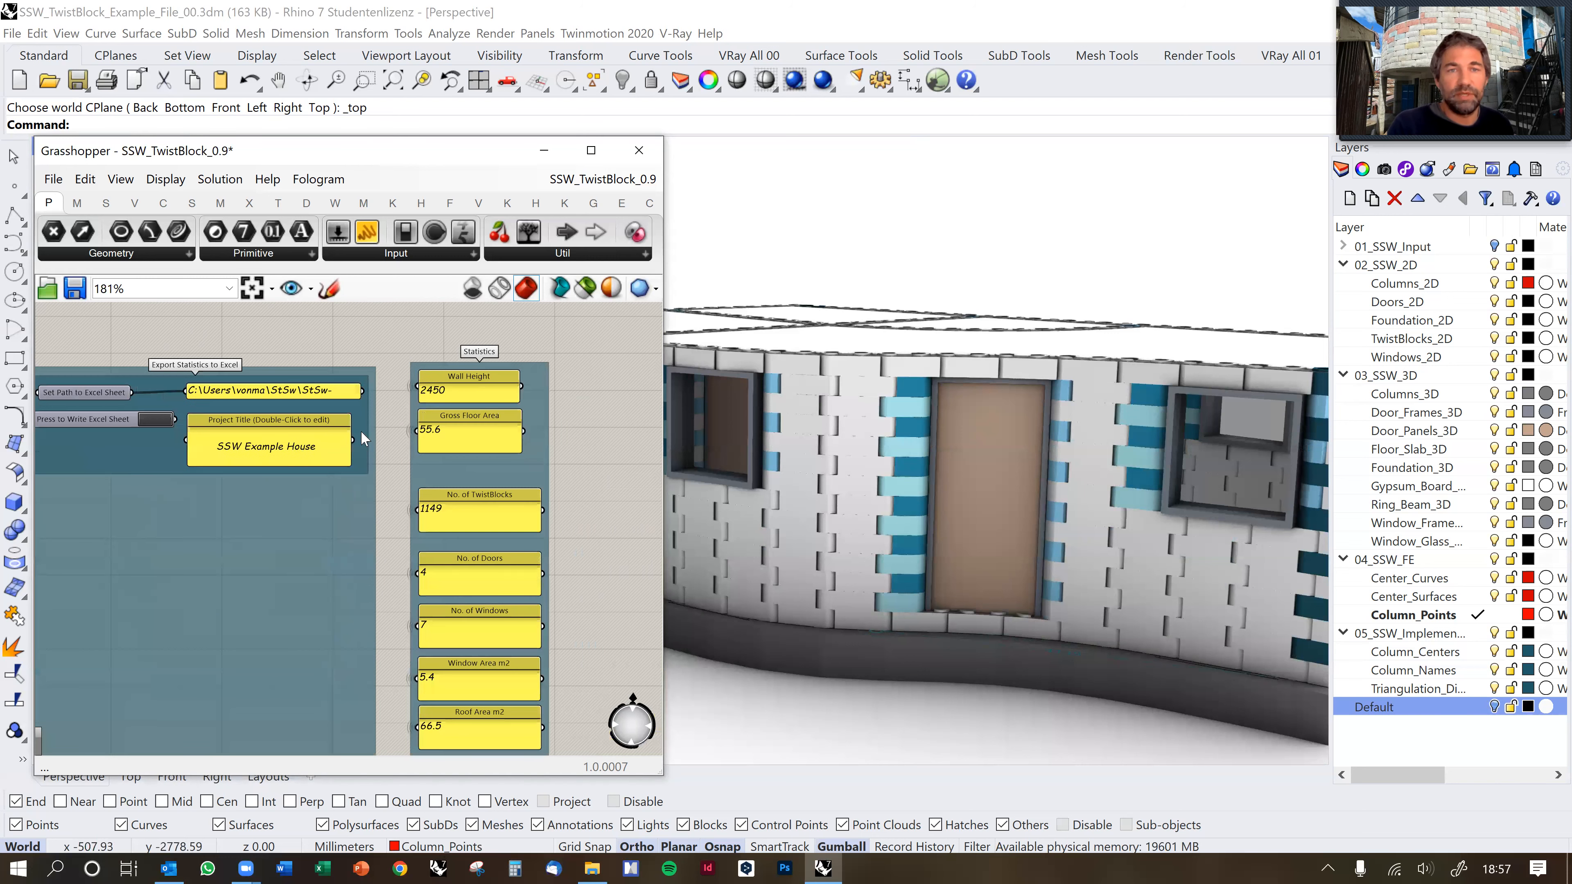
right_drag(471, 389, 468, 388)
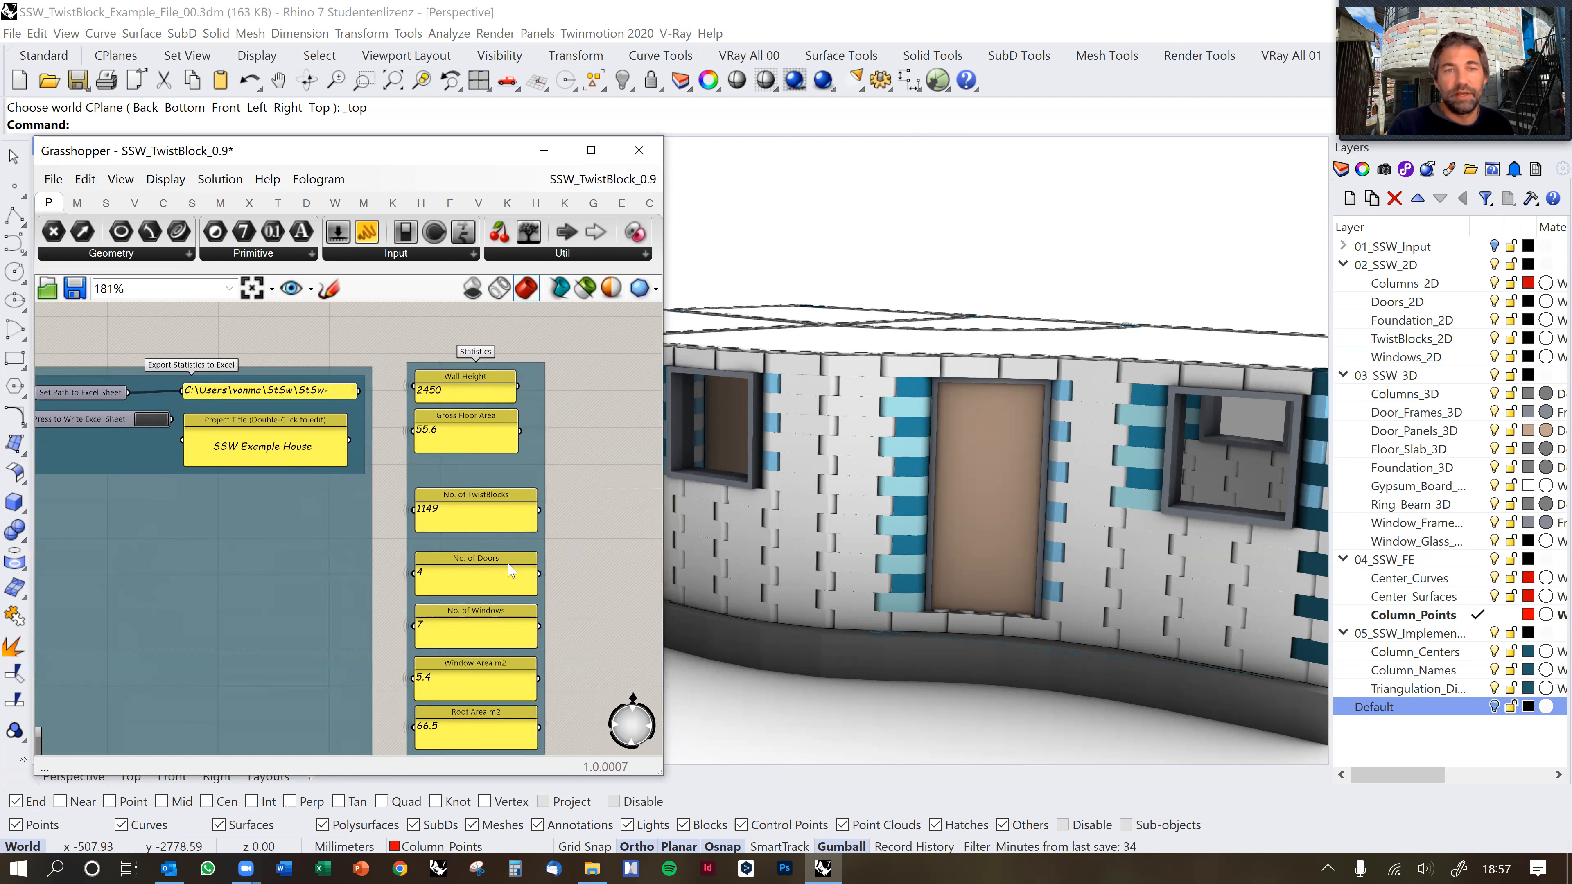
right_drag(553, 574, 532, 497)
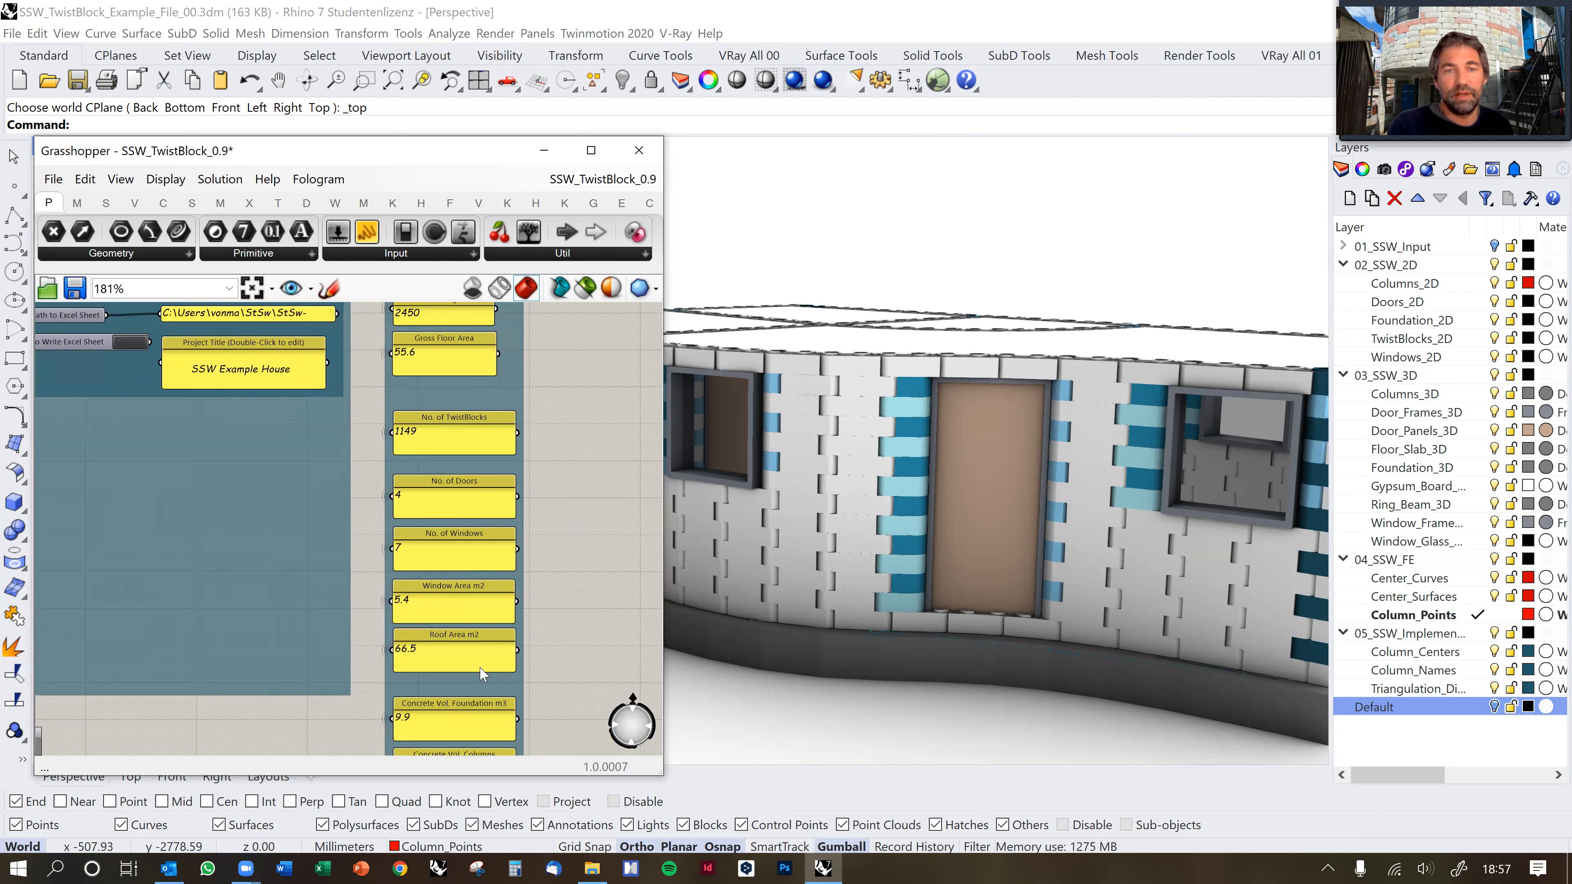
right_drag(519, 654, 522, 577)
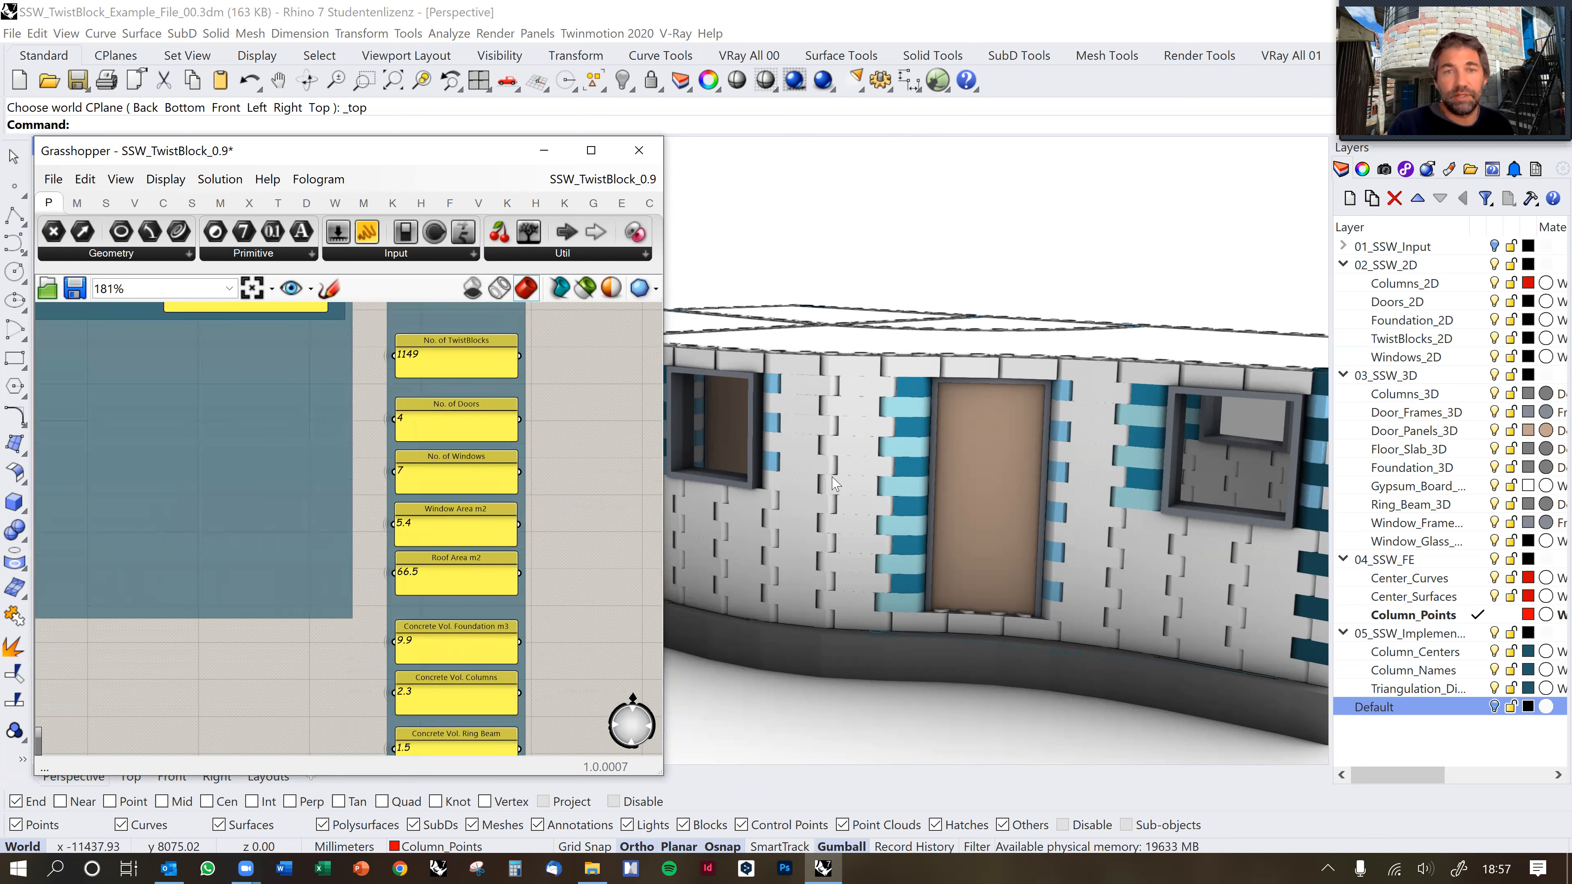
right_drag(547, 576, 539, 475)
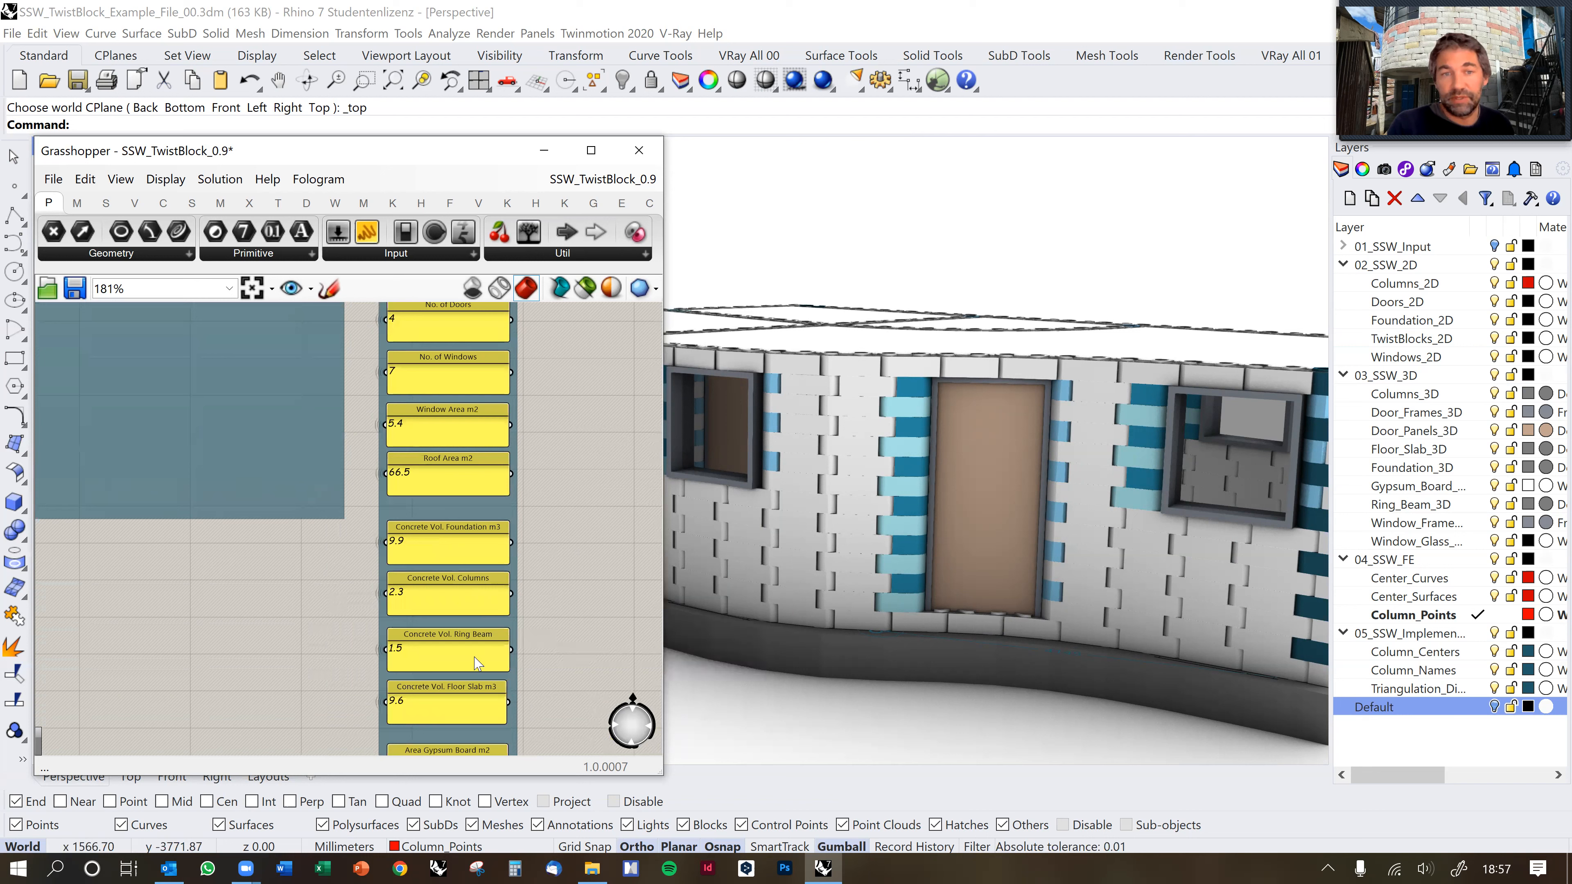
right_drag(540, 639, 536, 586)
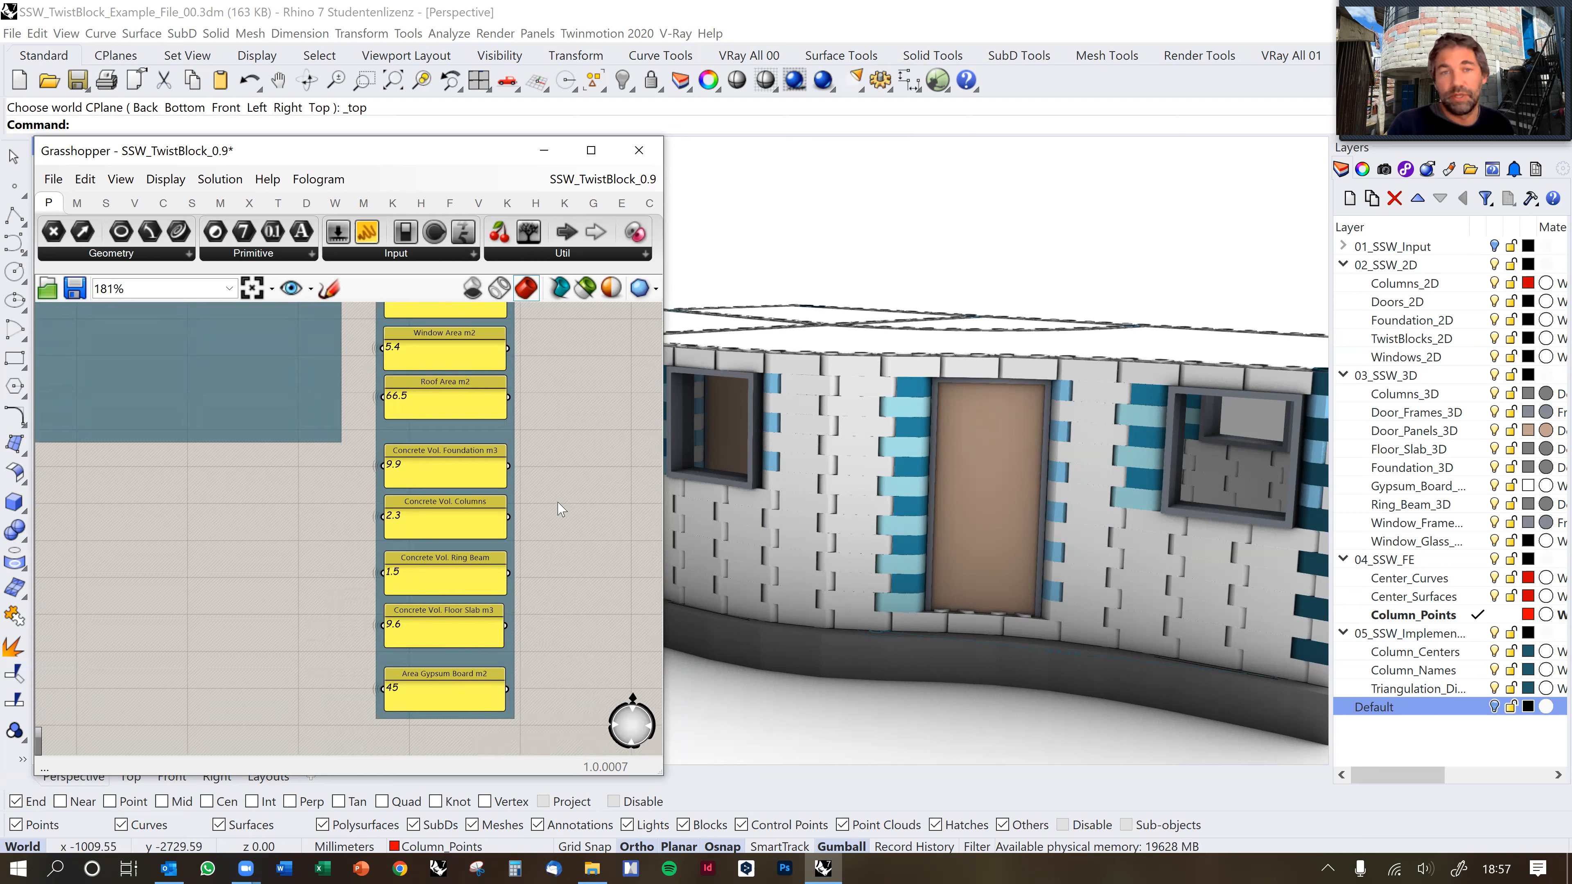
Set the statistics export path to the existing Excel file SSW_TwistBlock_Example_Numbers_01.
scroll(551, 512, down, 2)
right_drag(557, 424, 569, 567)
scroll(570, 566, down, 3)
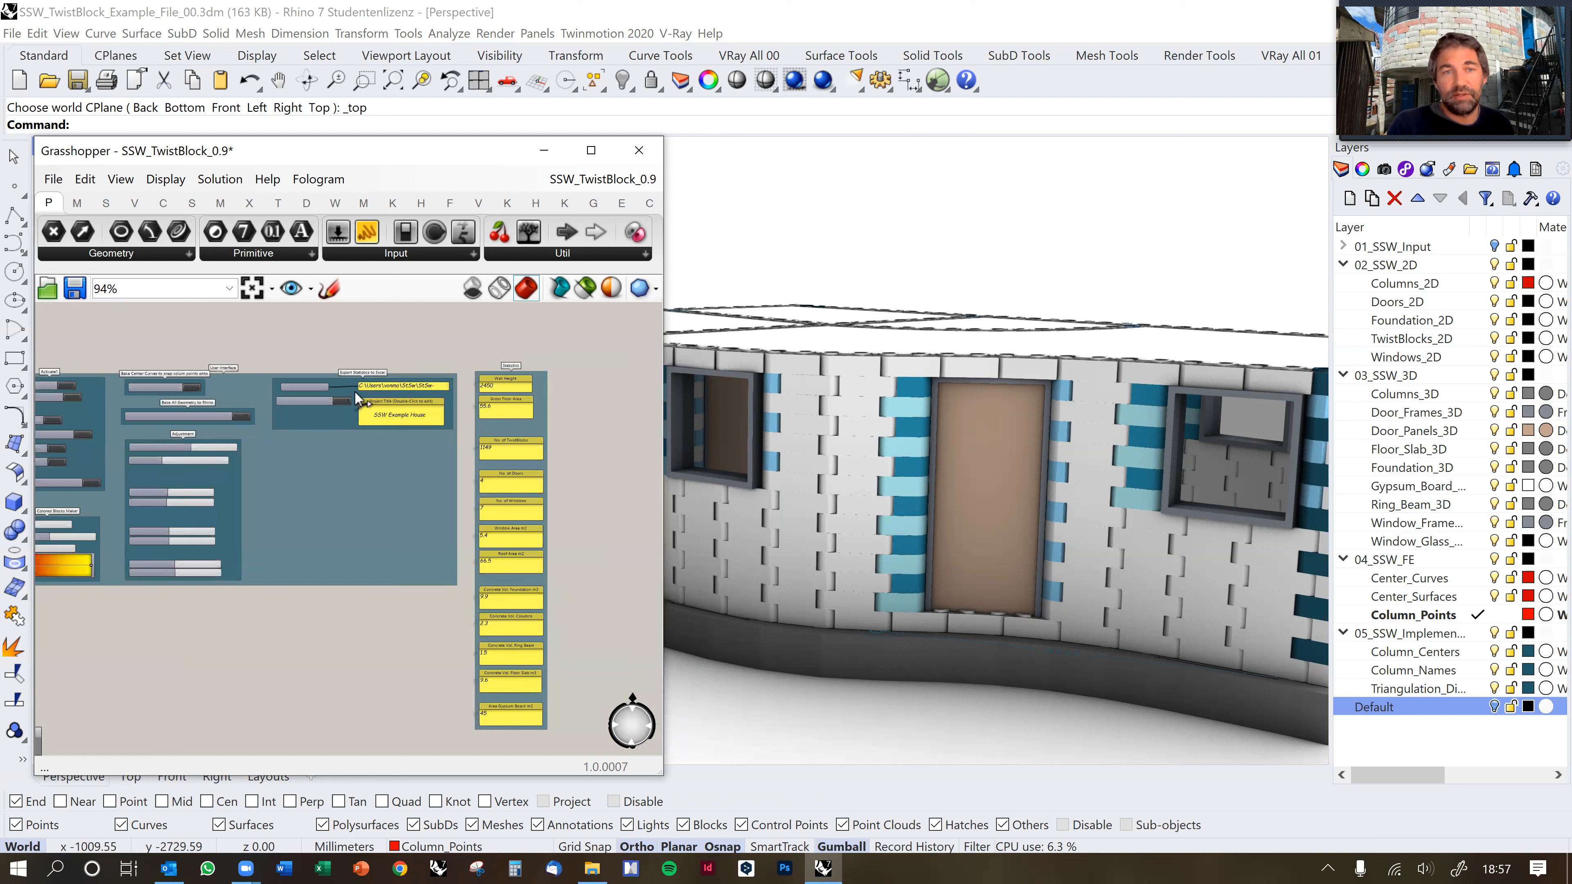
scroll(355, 392, up, 4)
scroll(355, 392, up, 2)
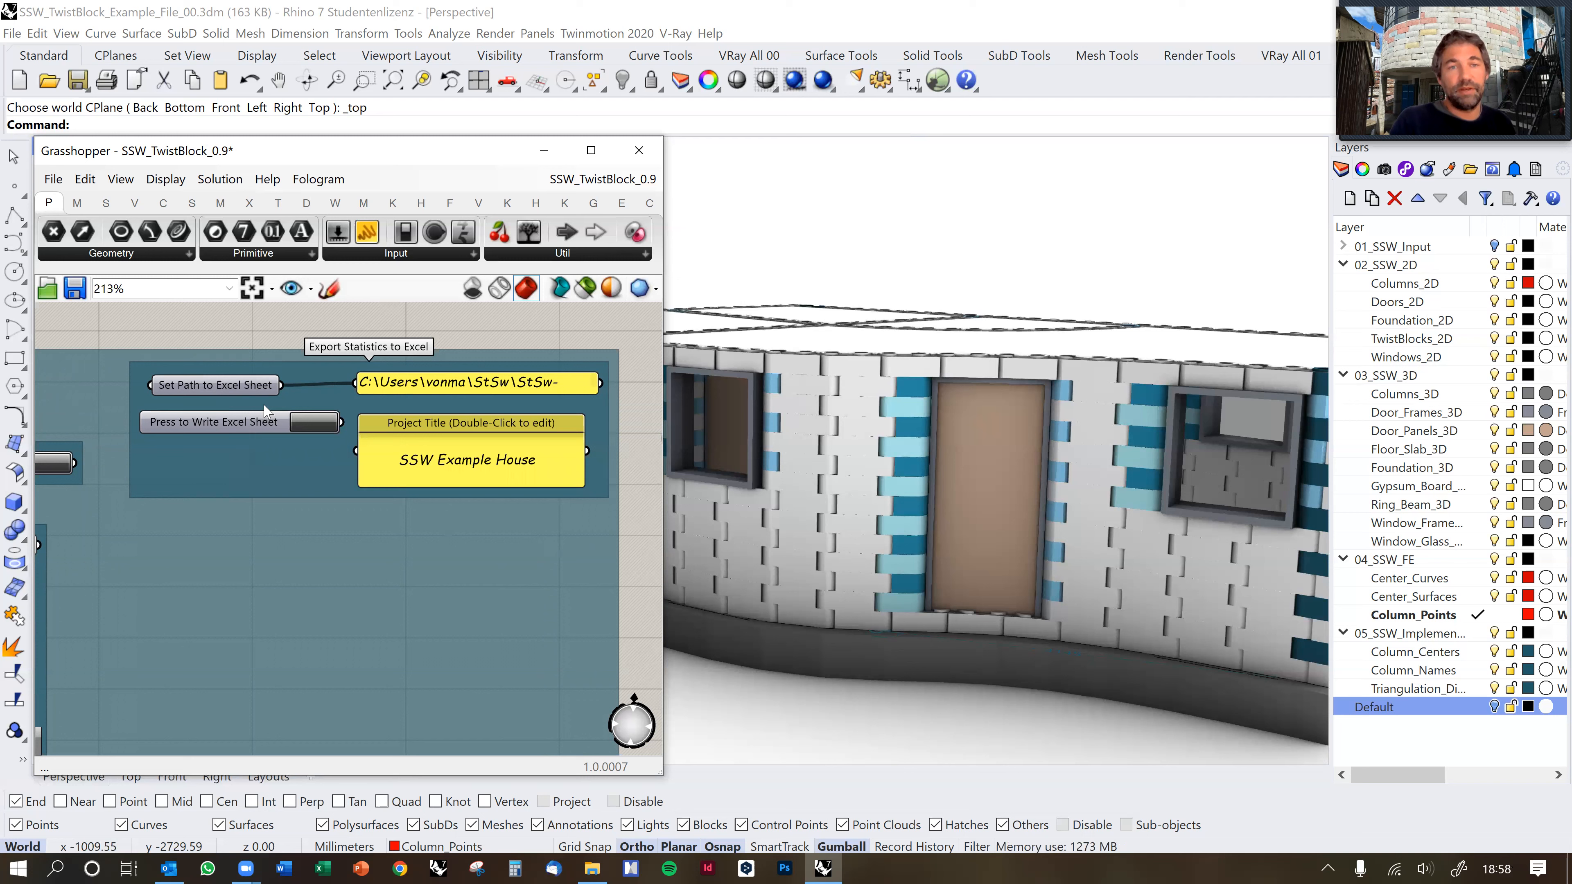
scroll(195, 395, up, 2)
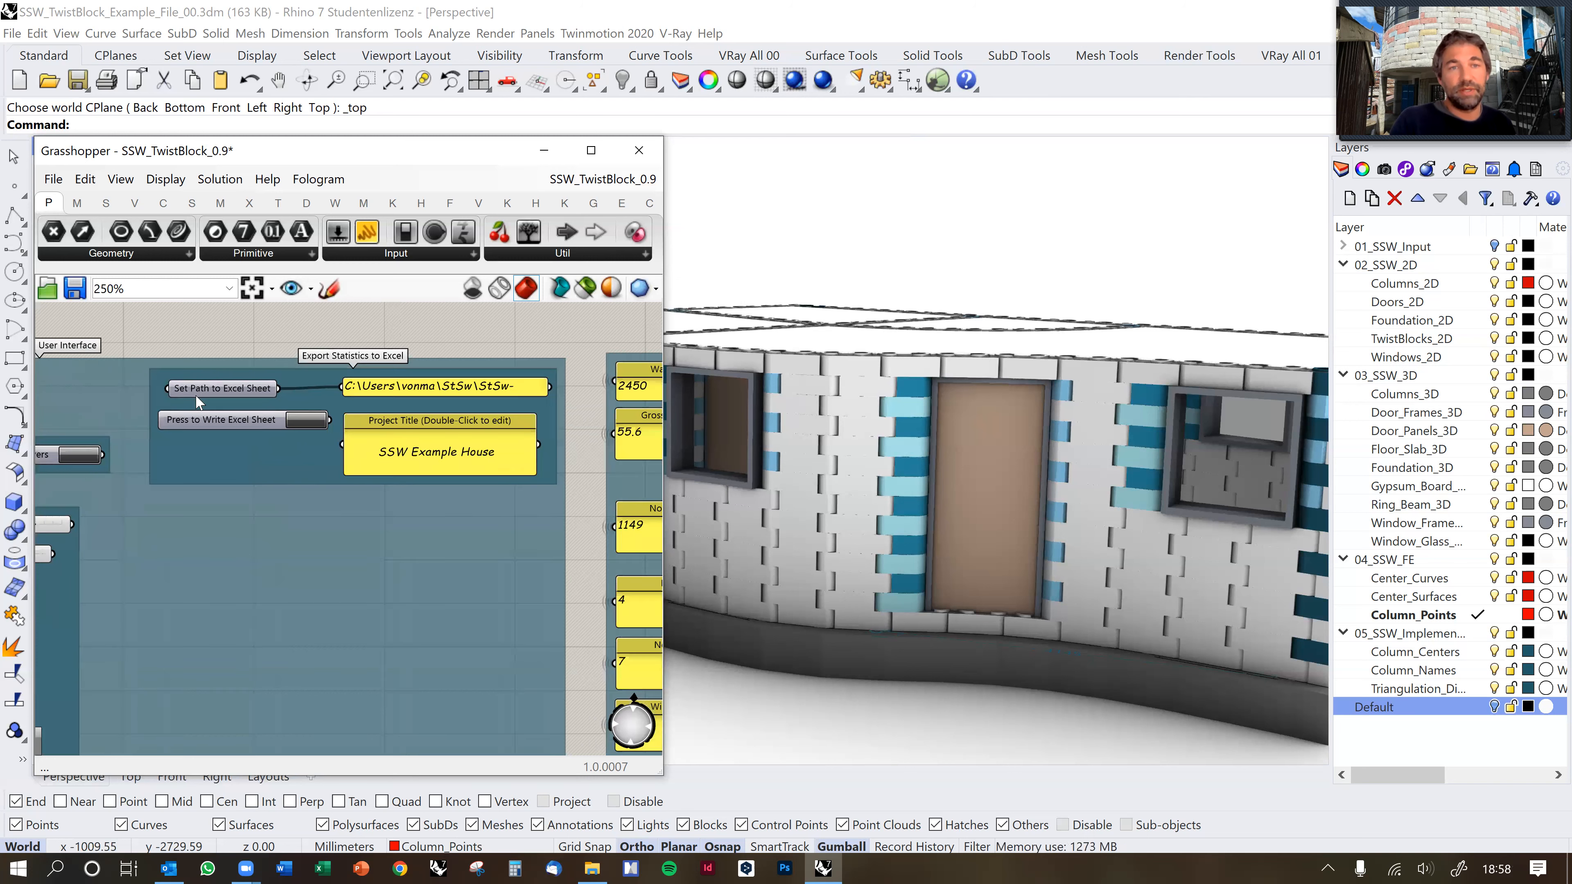
right_click(226, 390)
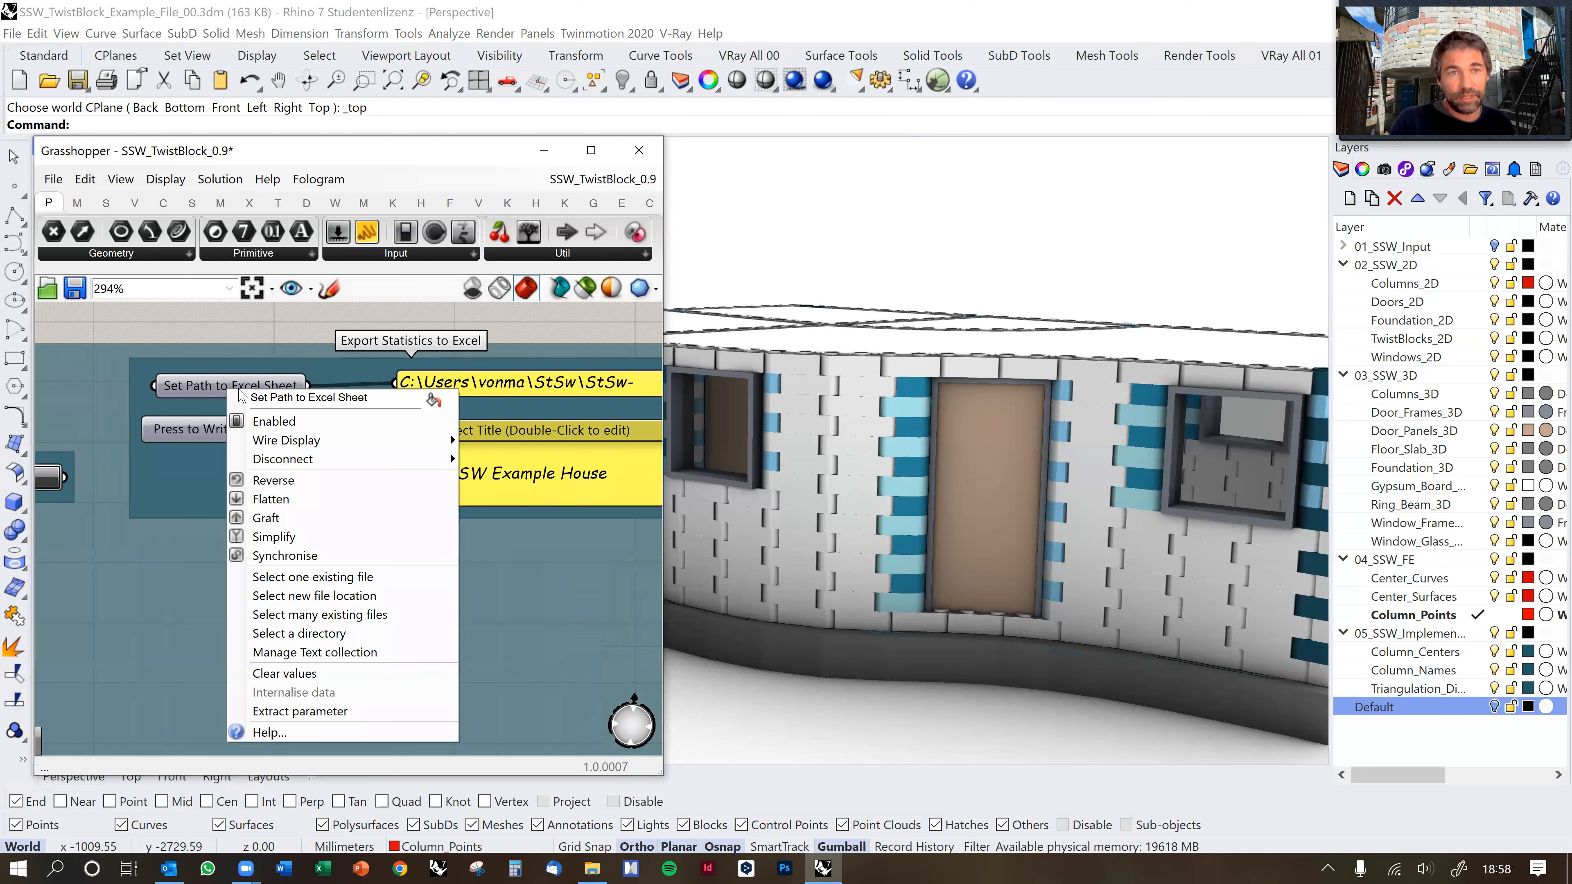
click(243, 337)
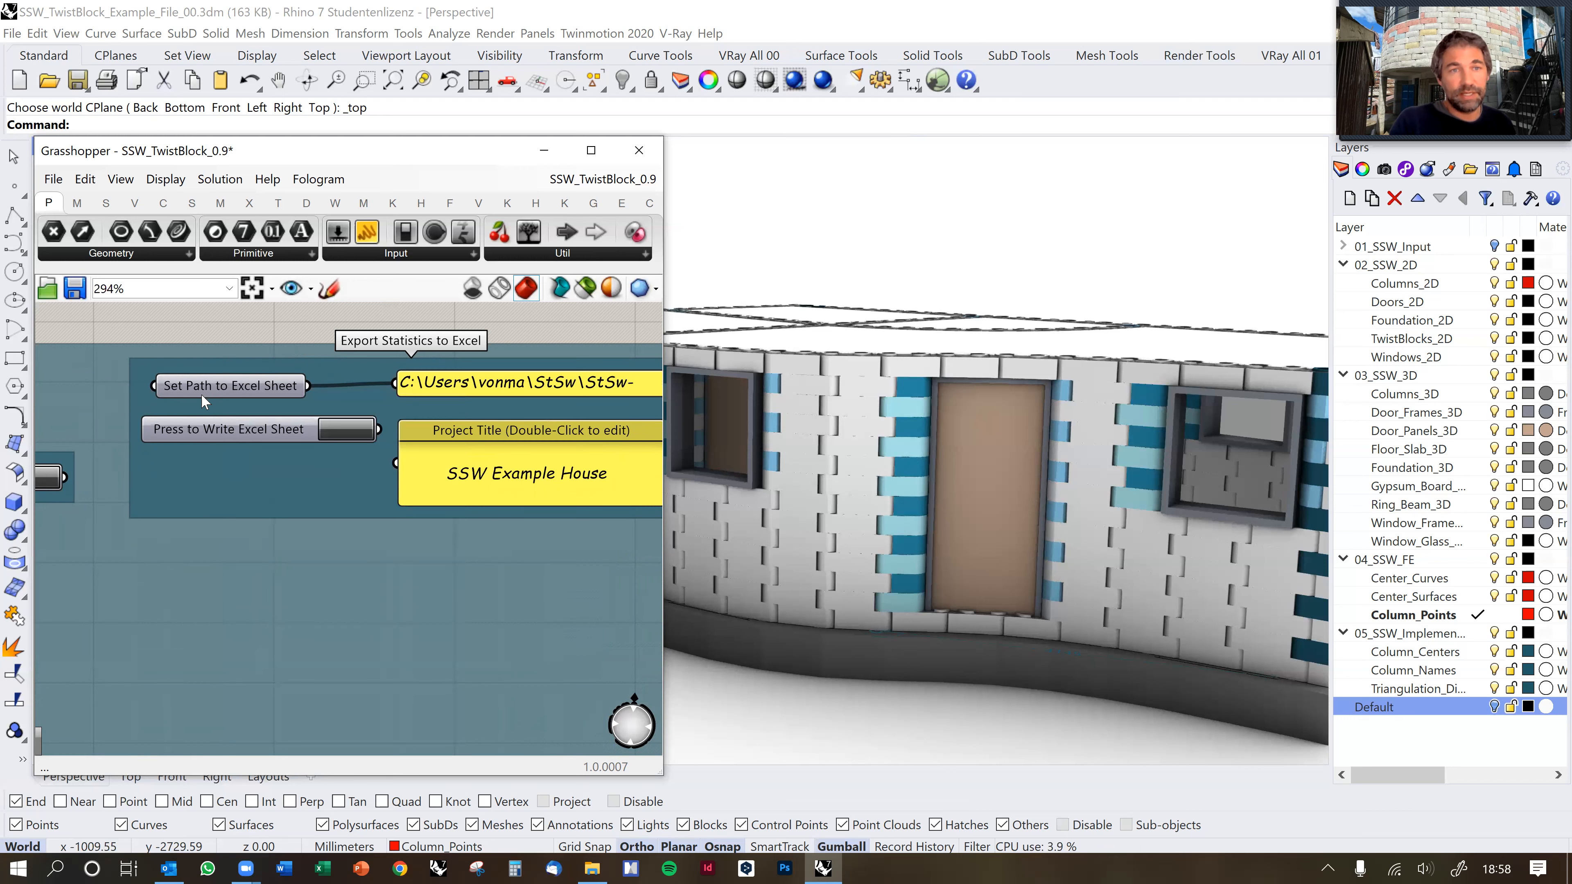
right_click(253, 384)
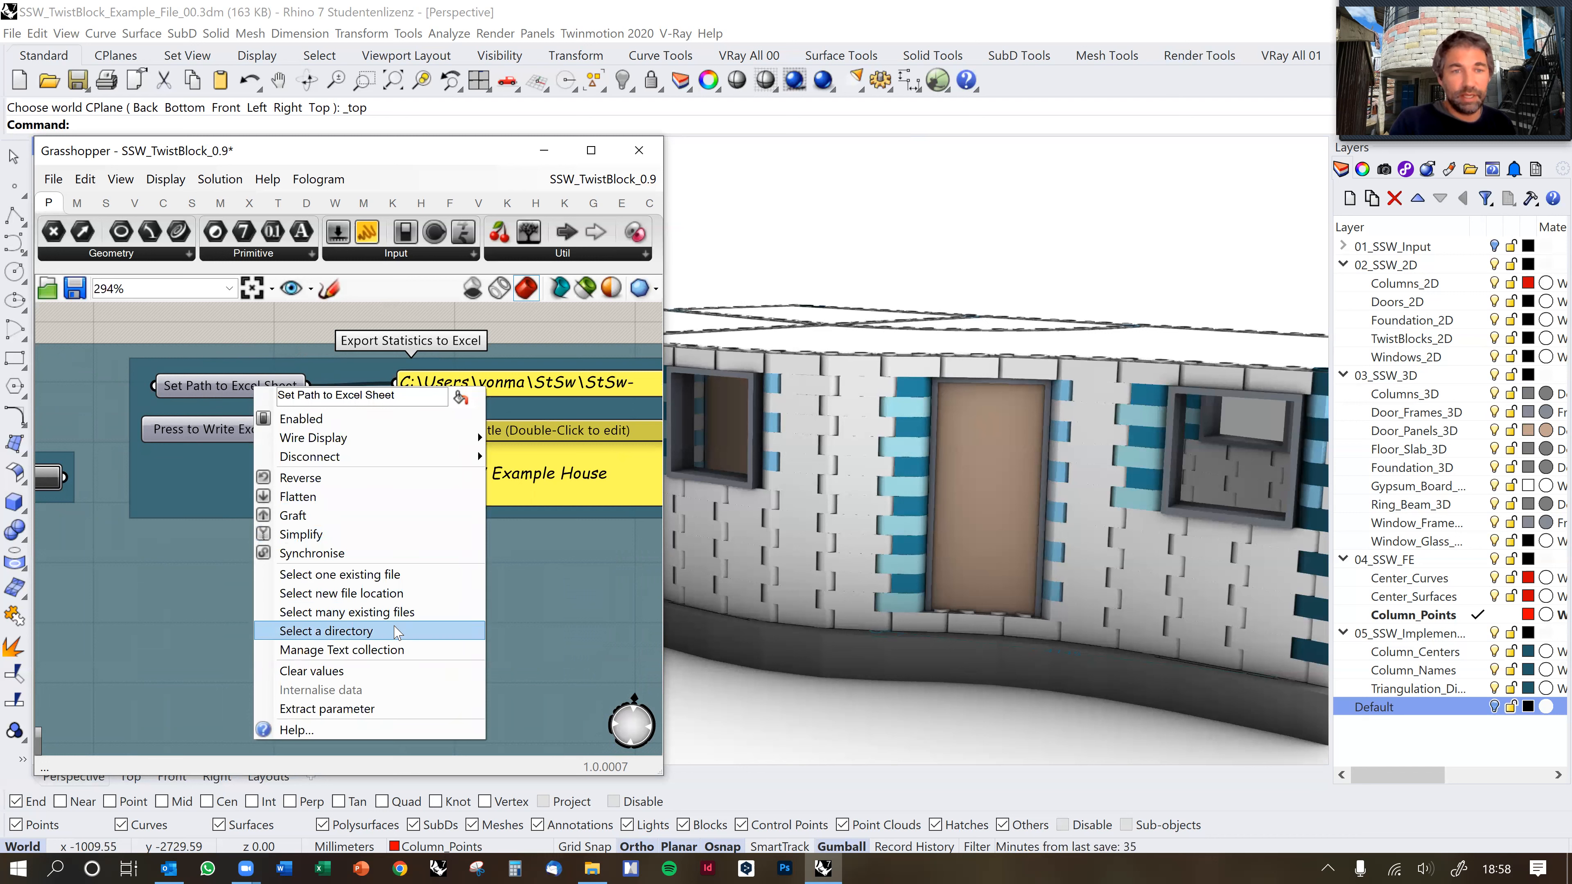
click(435, 583)
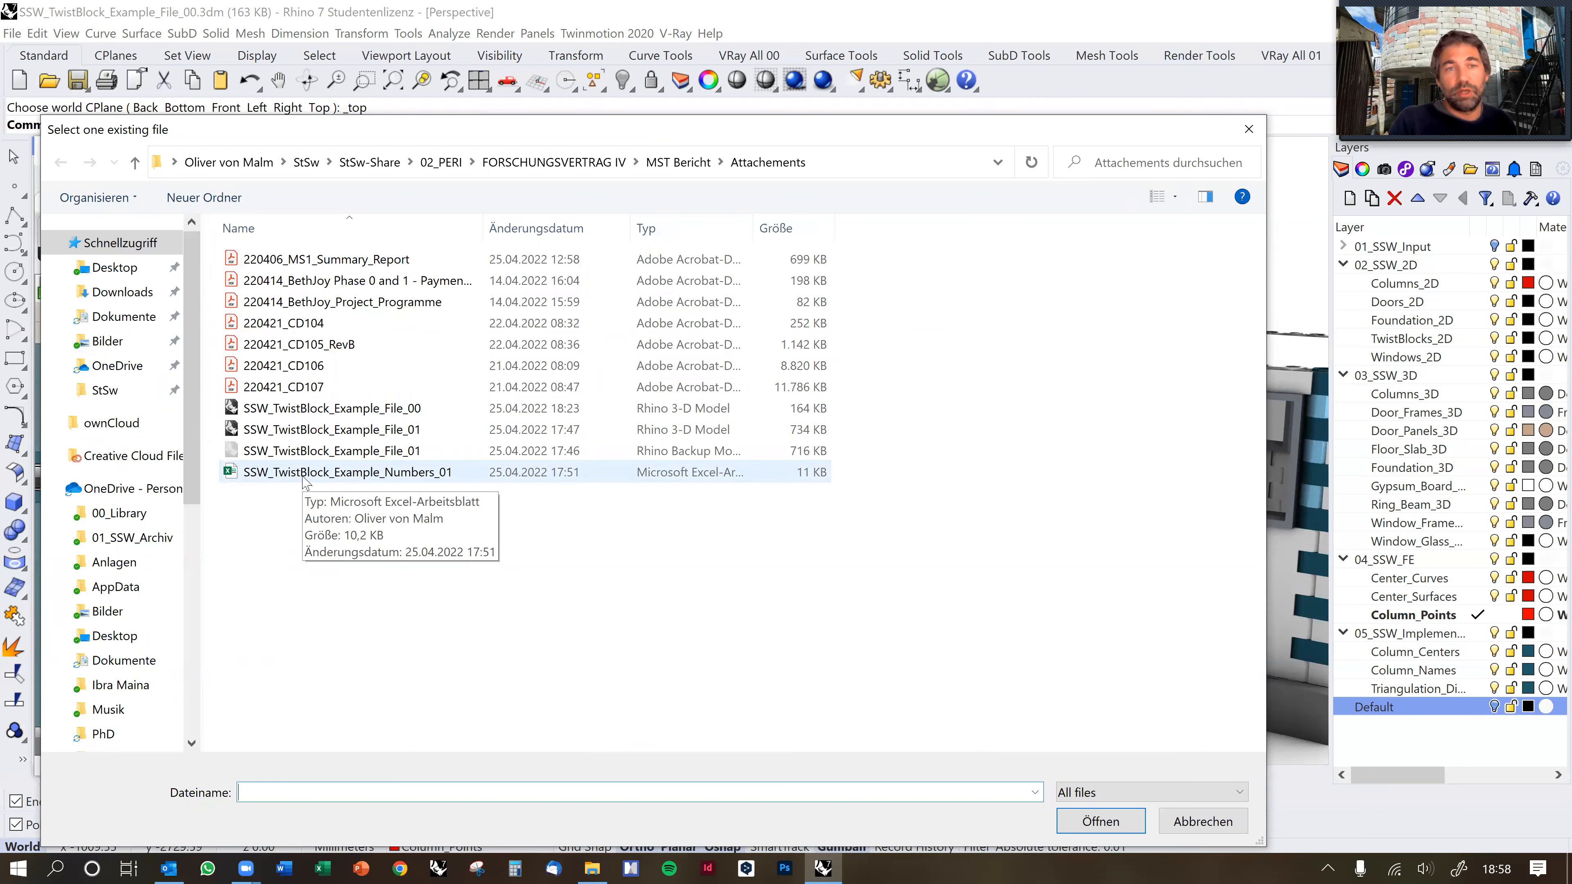
click(303, 479)
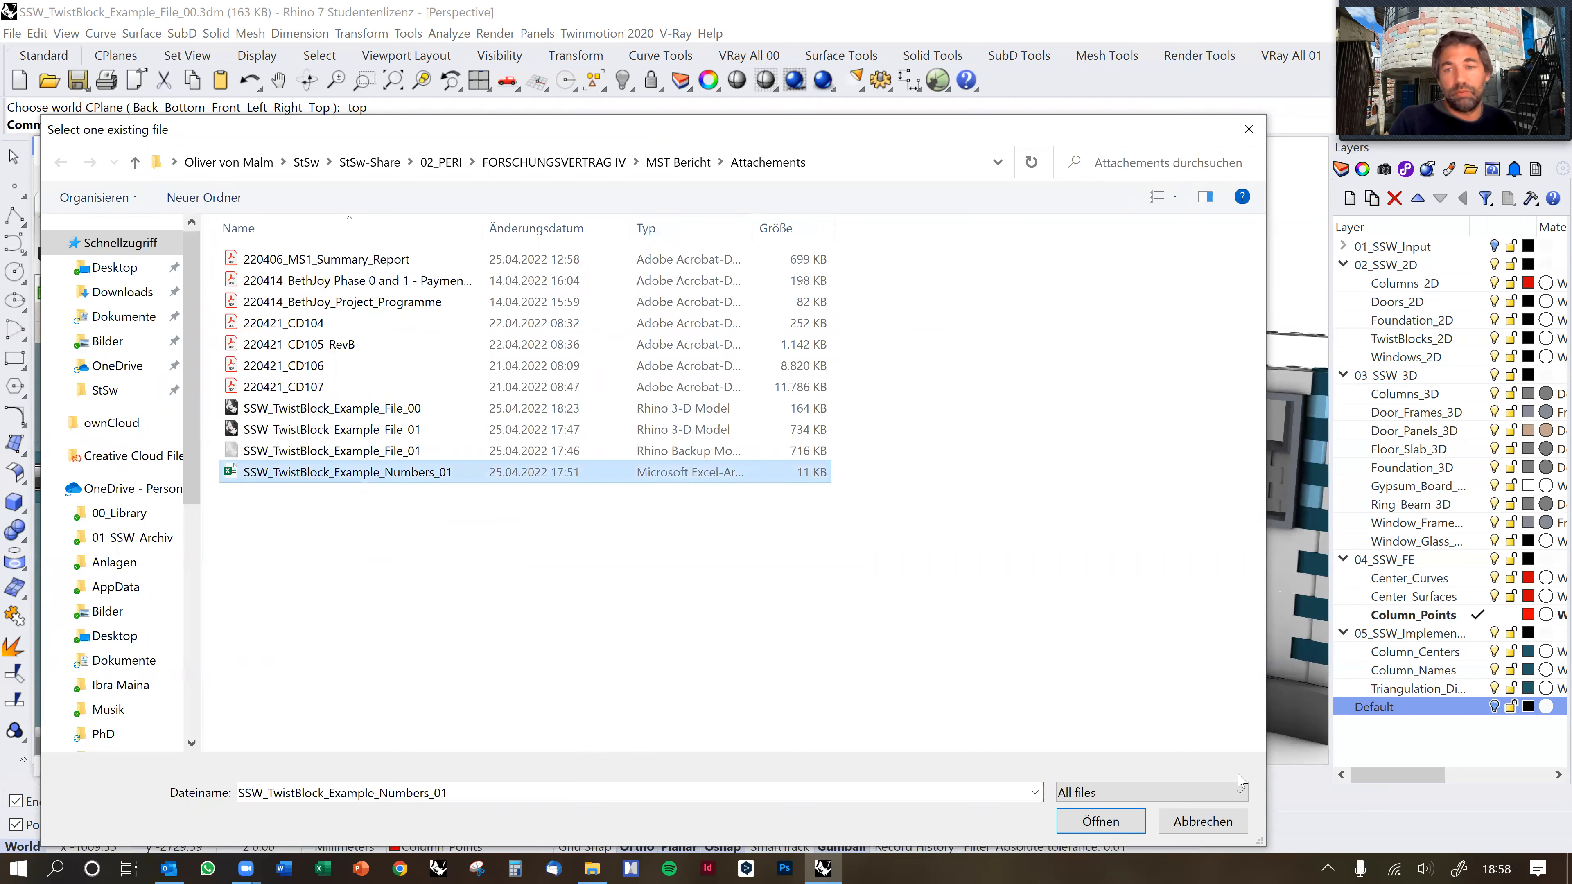
click(1101, 822)
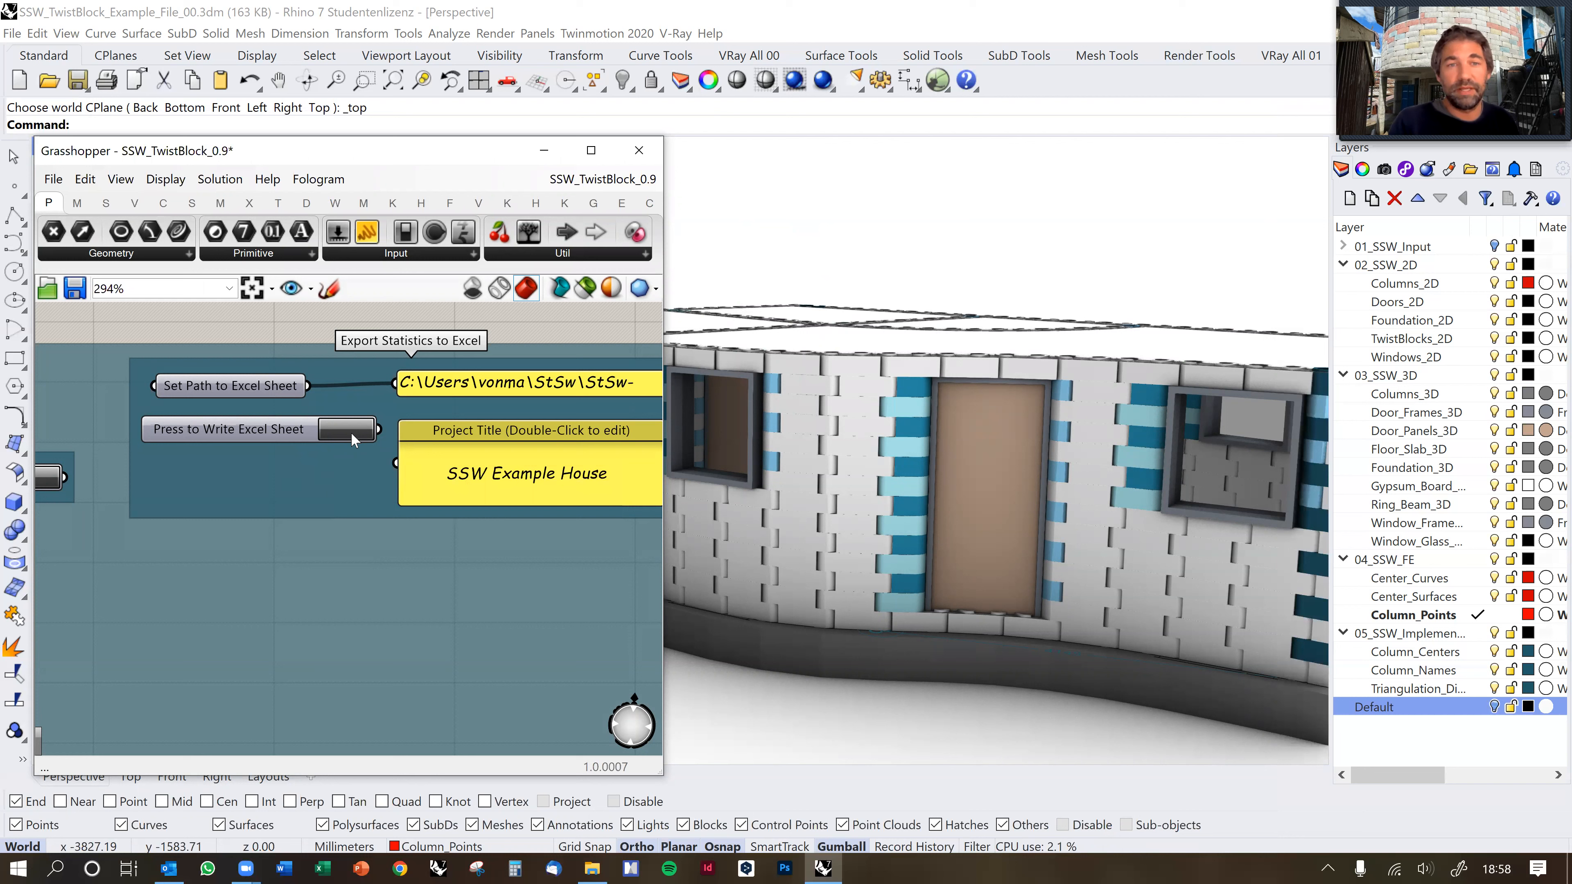
Change the project title for the statistics export to SSW Example House 01.
double_click(483, 488)
click(610, 449)
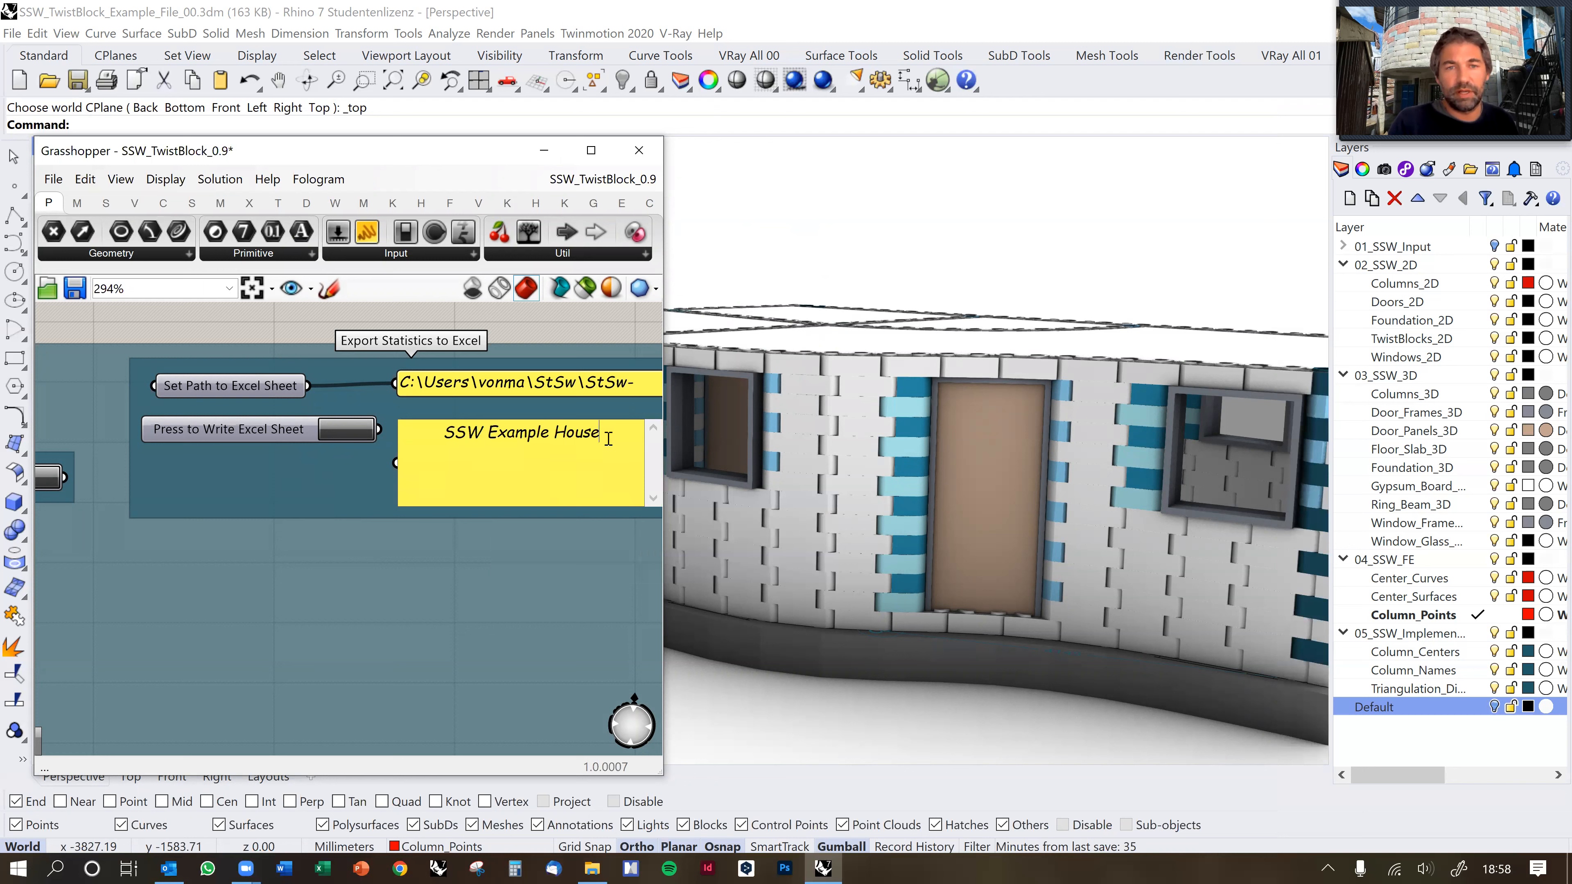
text(01)
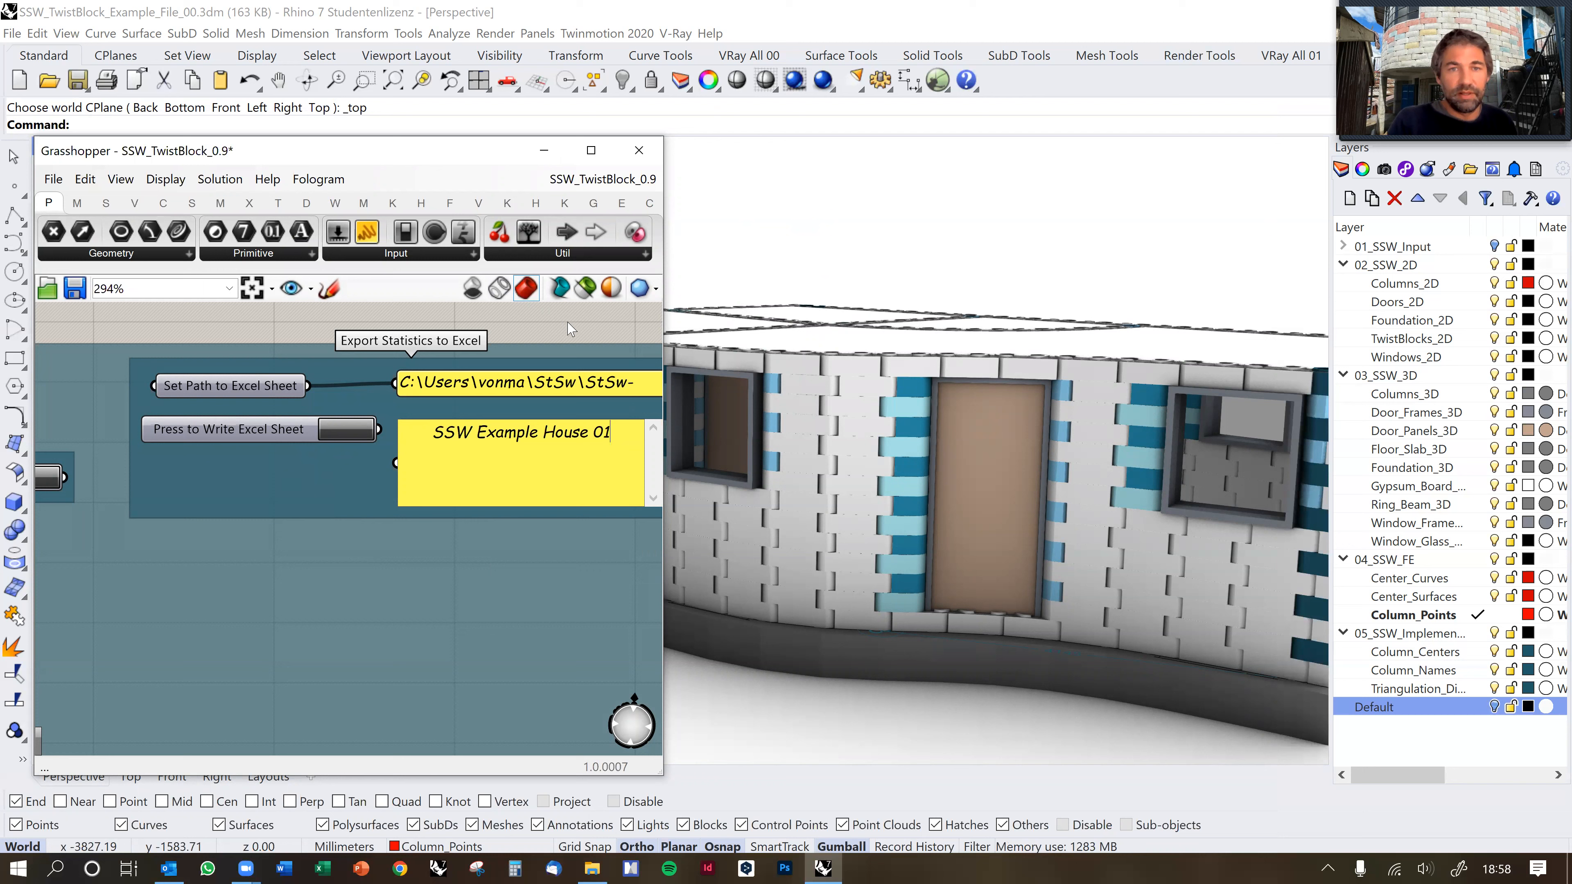
click(349, 480)
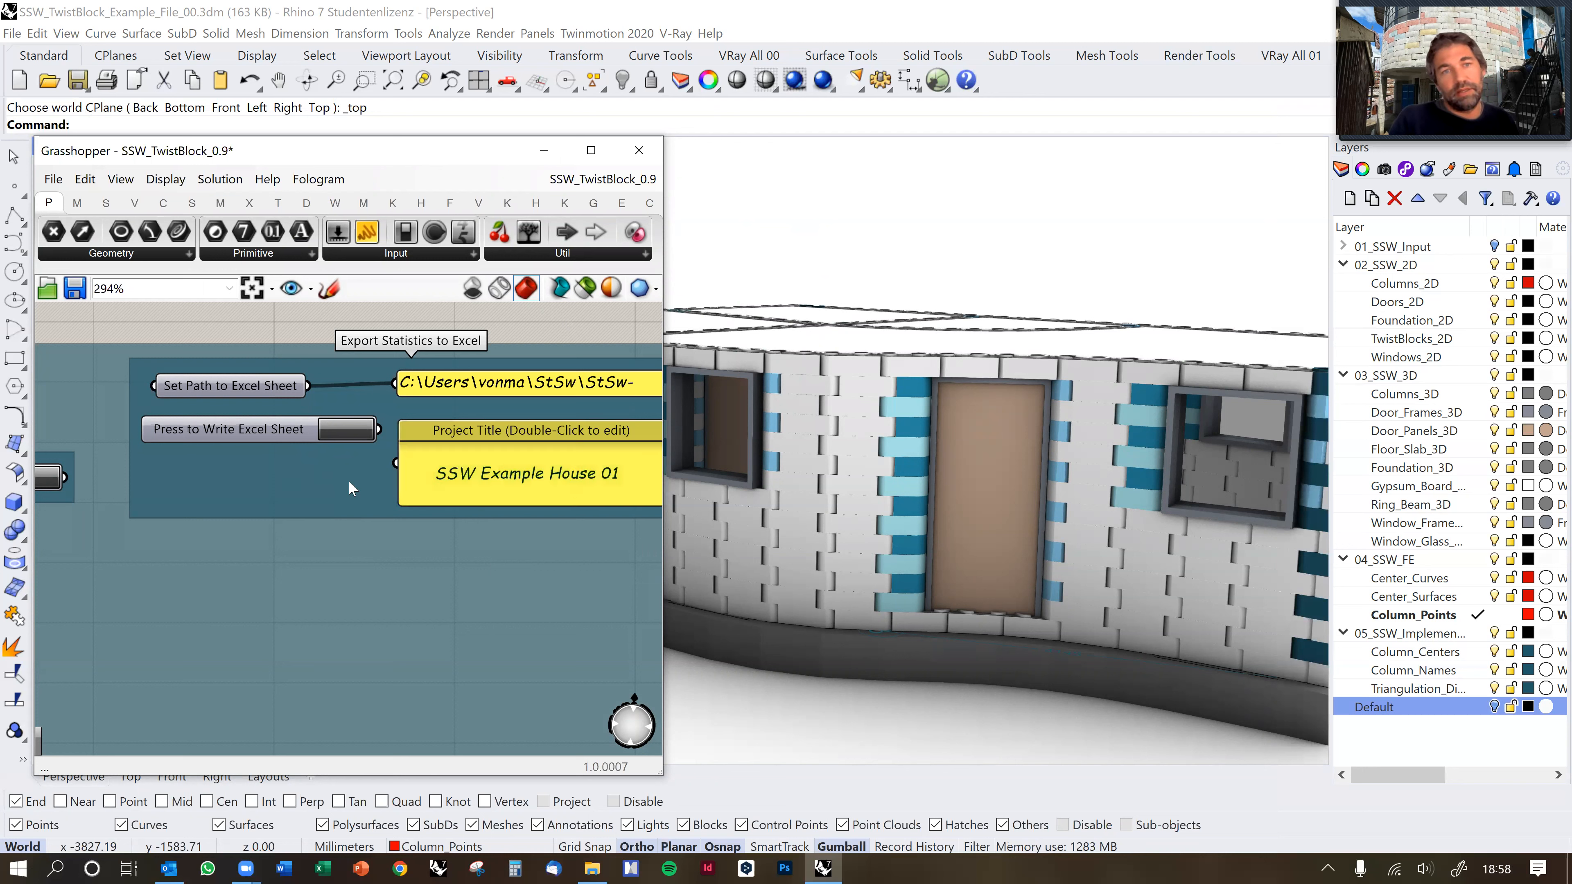
Write the building statistics to the Excel sheet and open SSW_TwistBlock_Example_Numbers_01 in Excel.
click(352, 435)
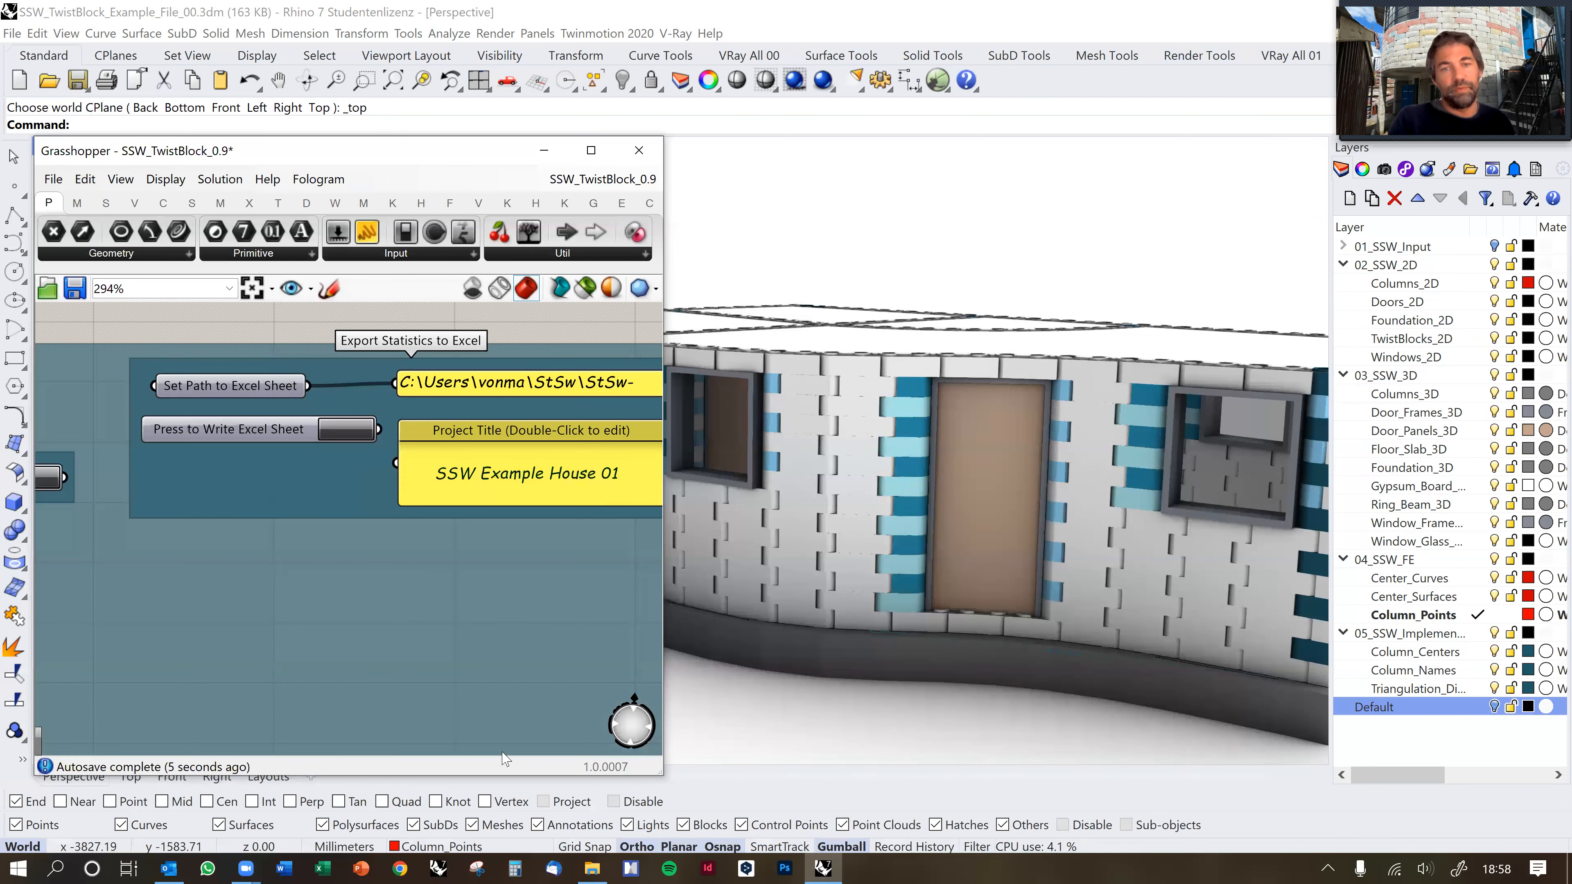
mouse_move(591, 867)
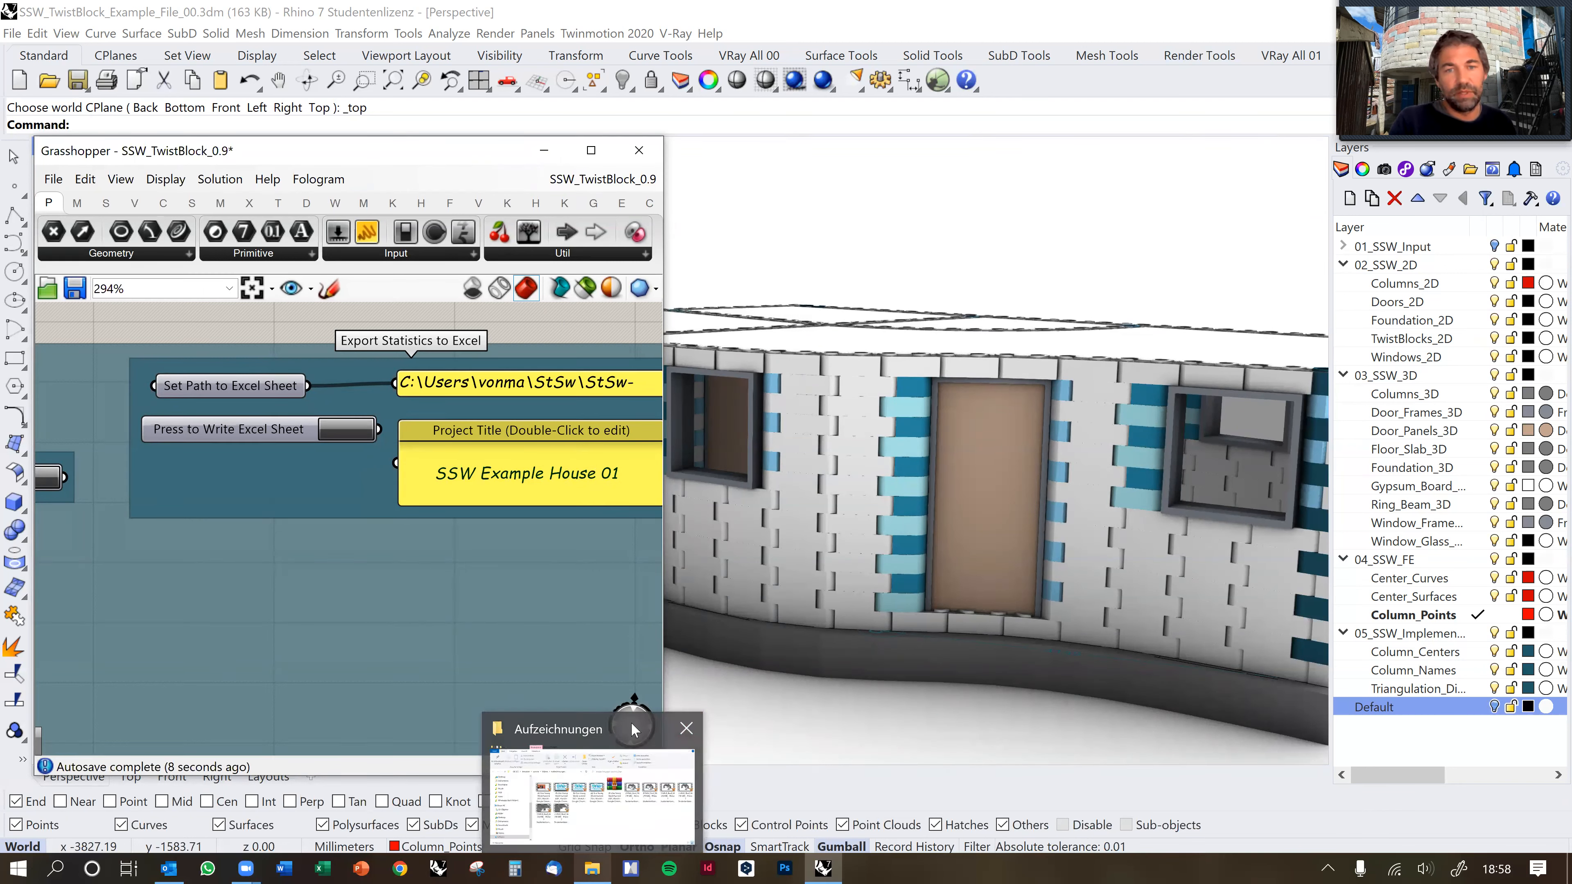
click(617, 830)
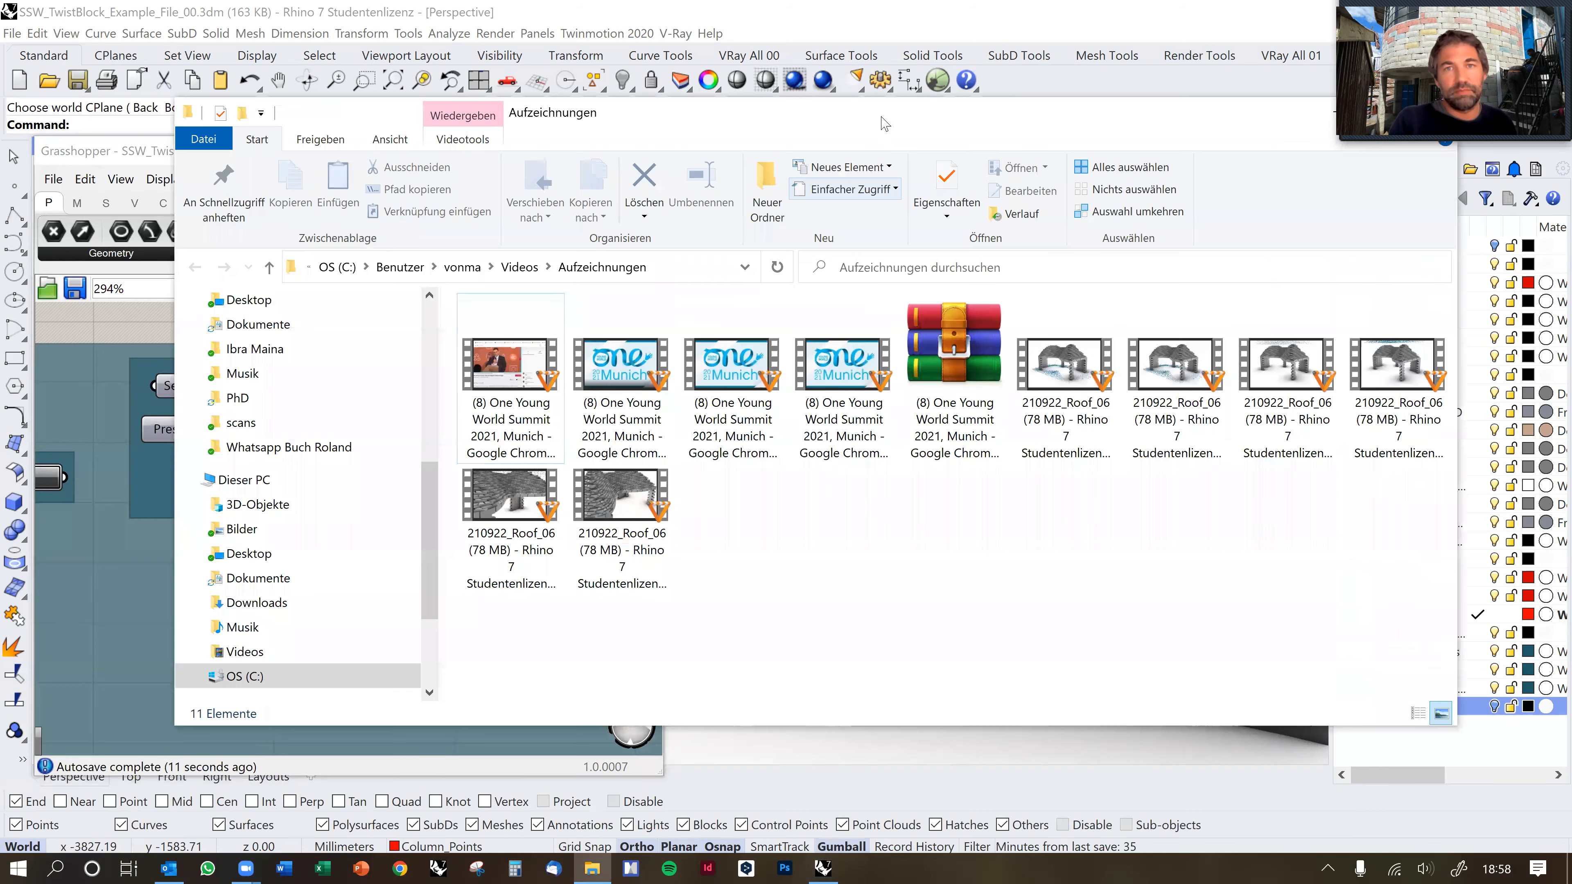
drag(849, 126, 1571, 126)
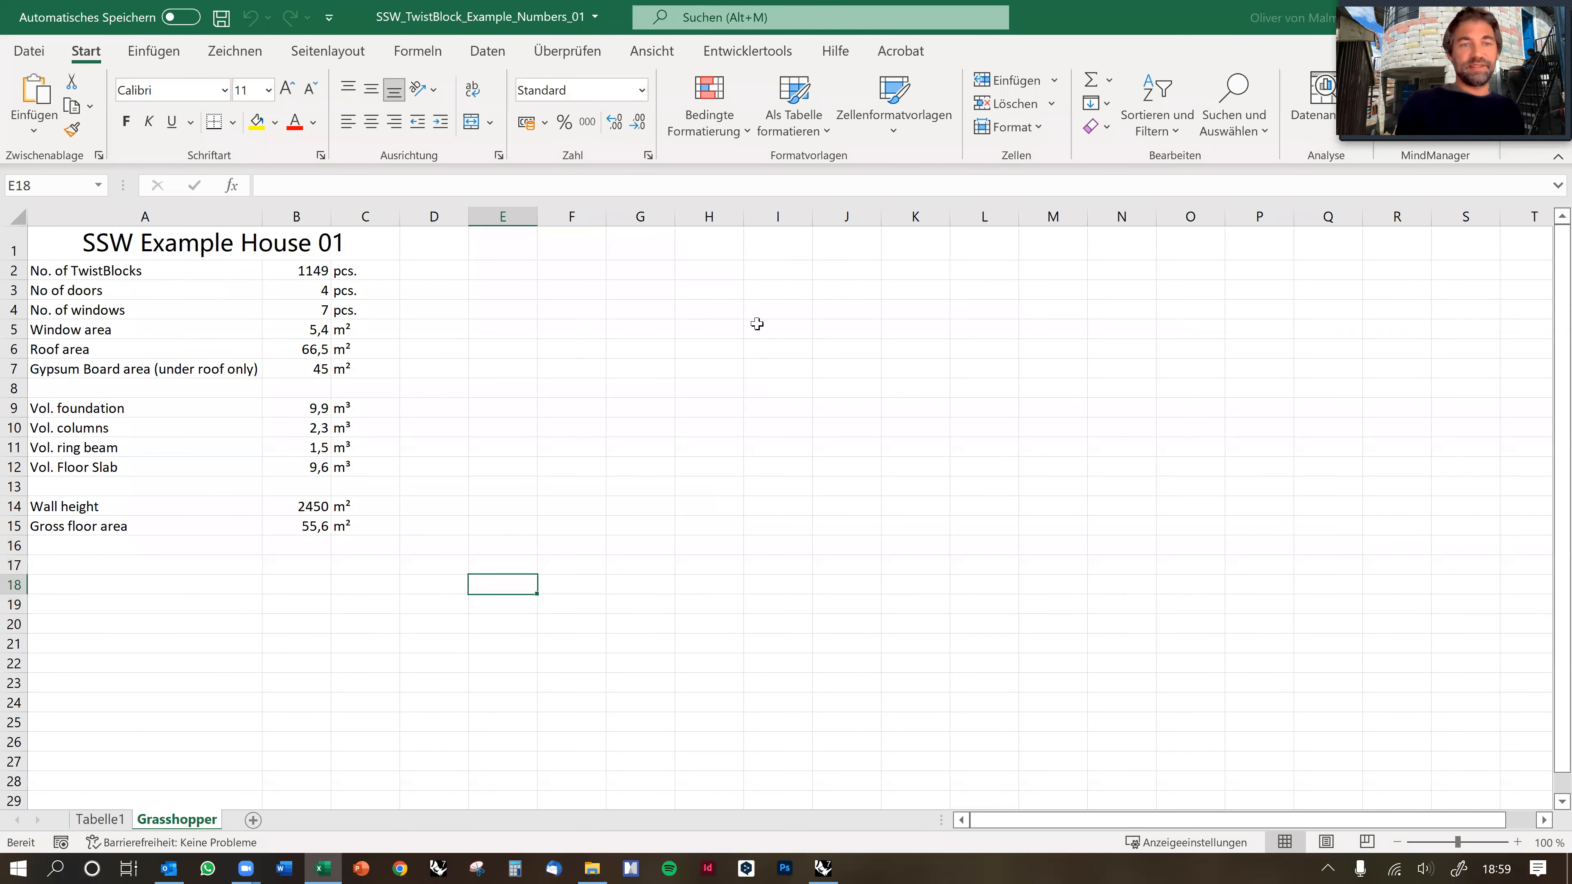
Examine the exported Grasshopper sheet, from its project title through the block, door and window counts to the areas, concrete volumes and wall height.
click(180, 246)
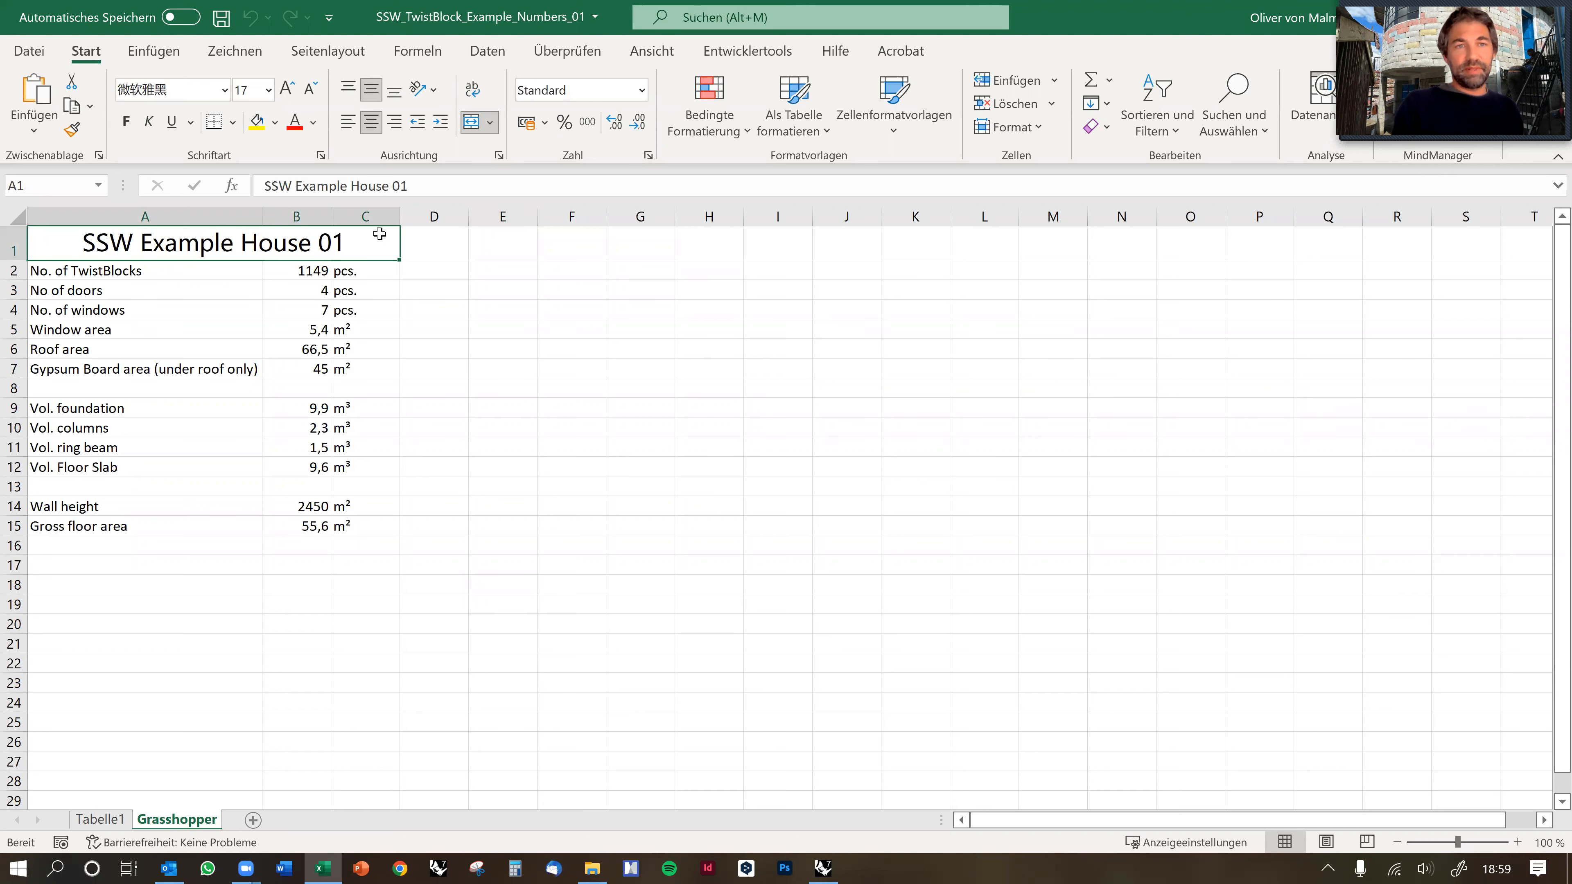
click(93, 824)
click(178, 820)
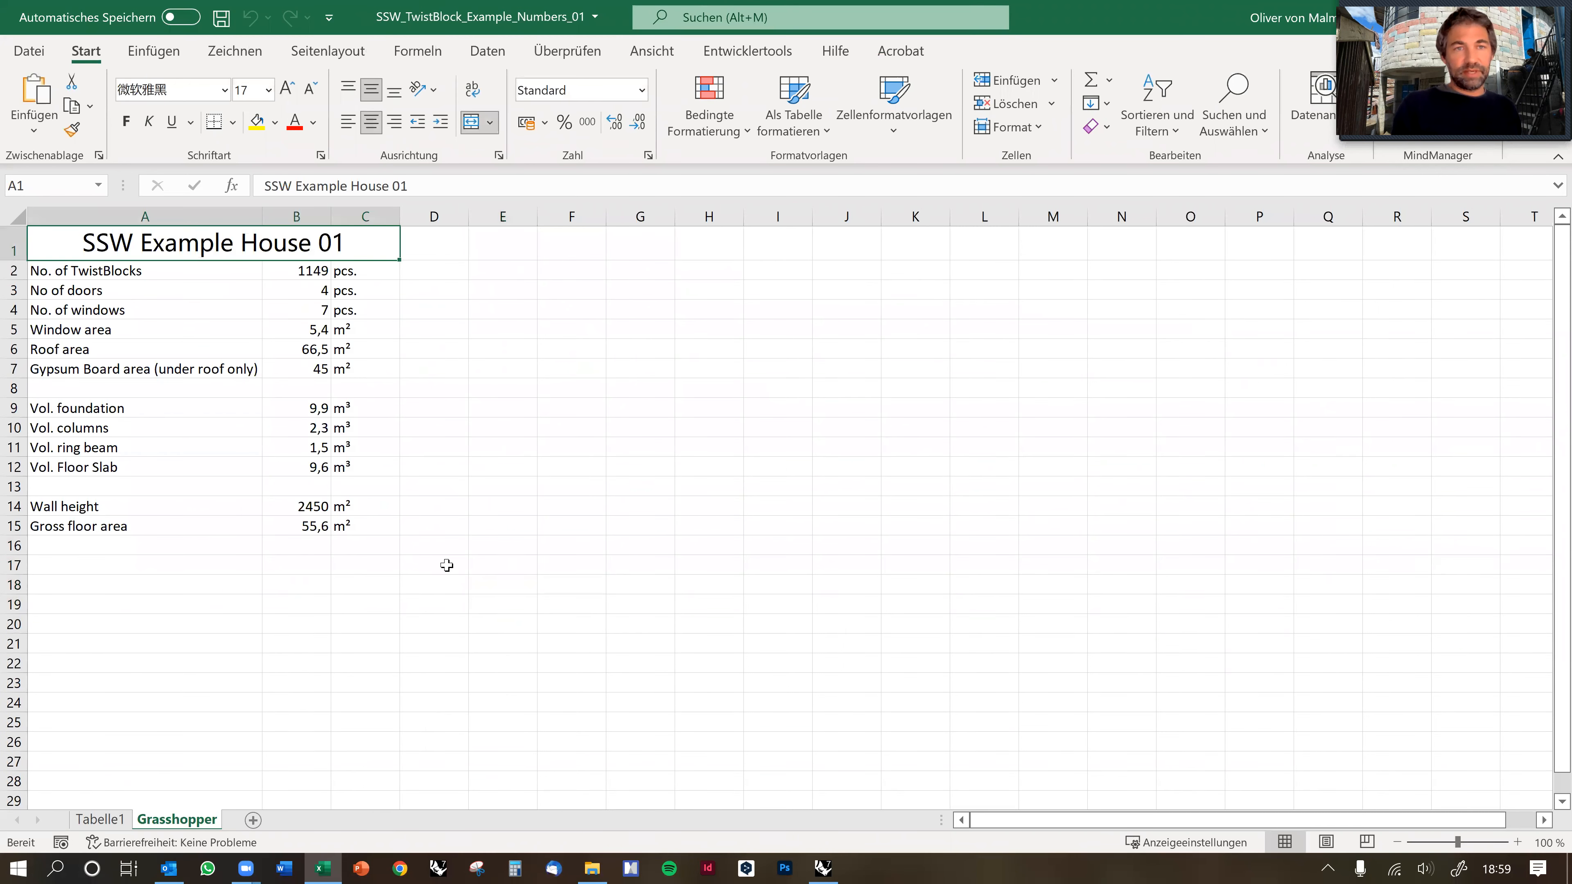
click(290, 270)
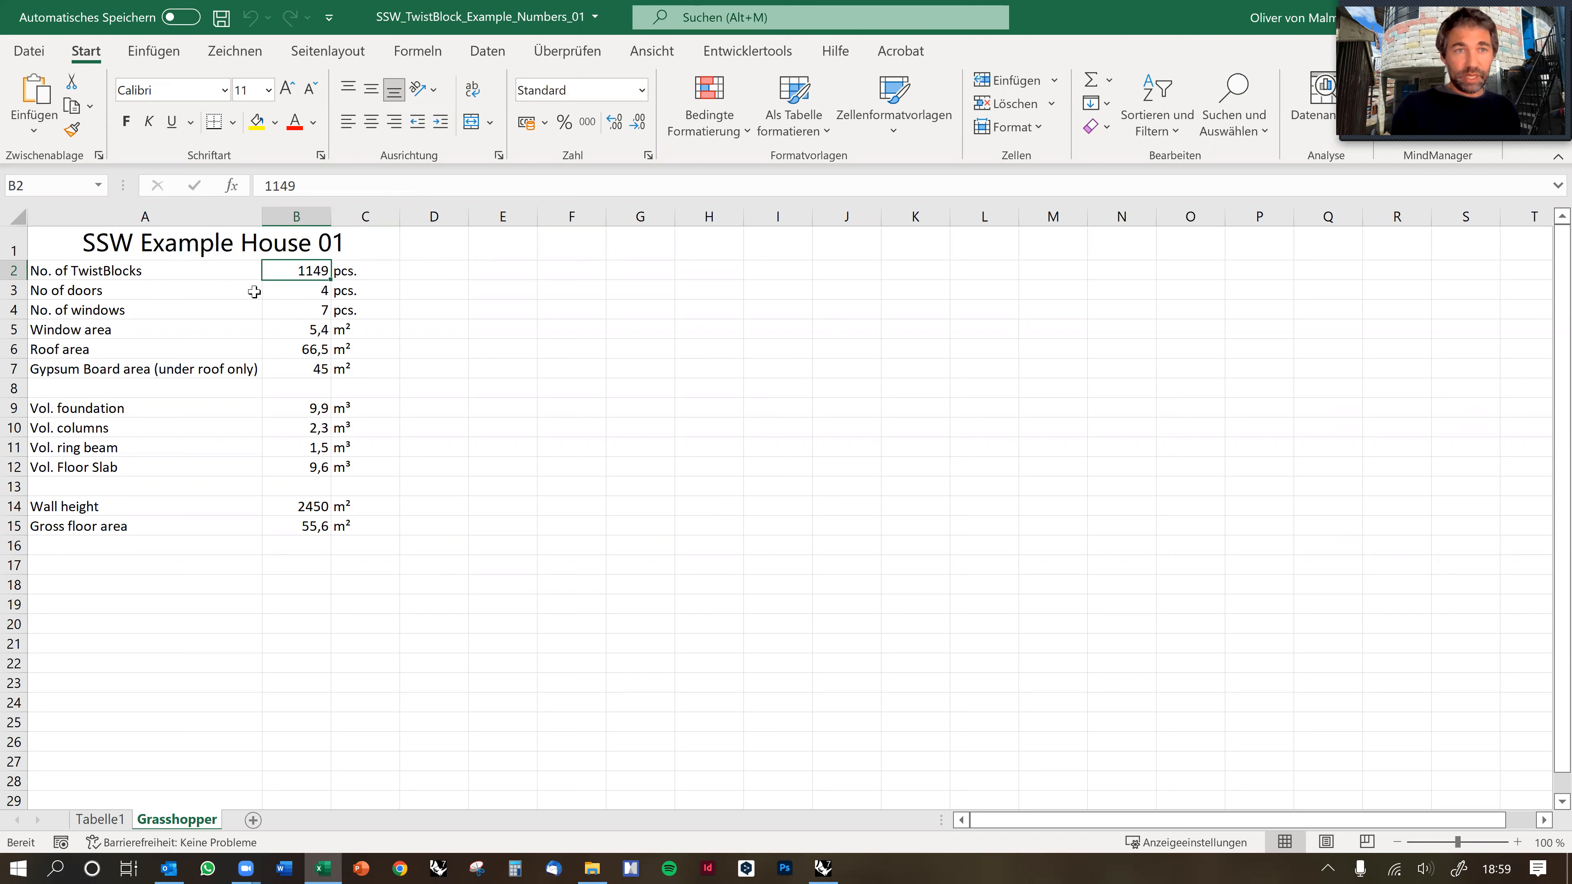
drag(297, 270, 307, 523)
click(292, 584)
drag(293, 270, 307, 525)
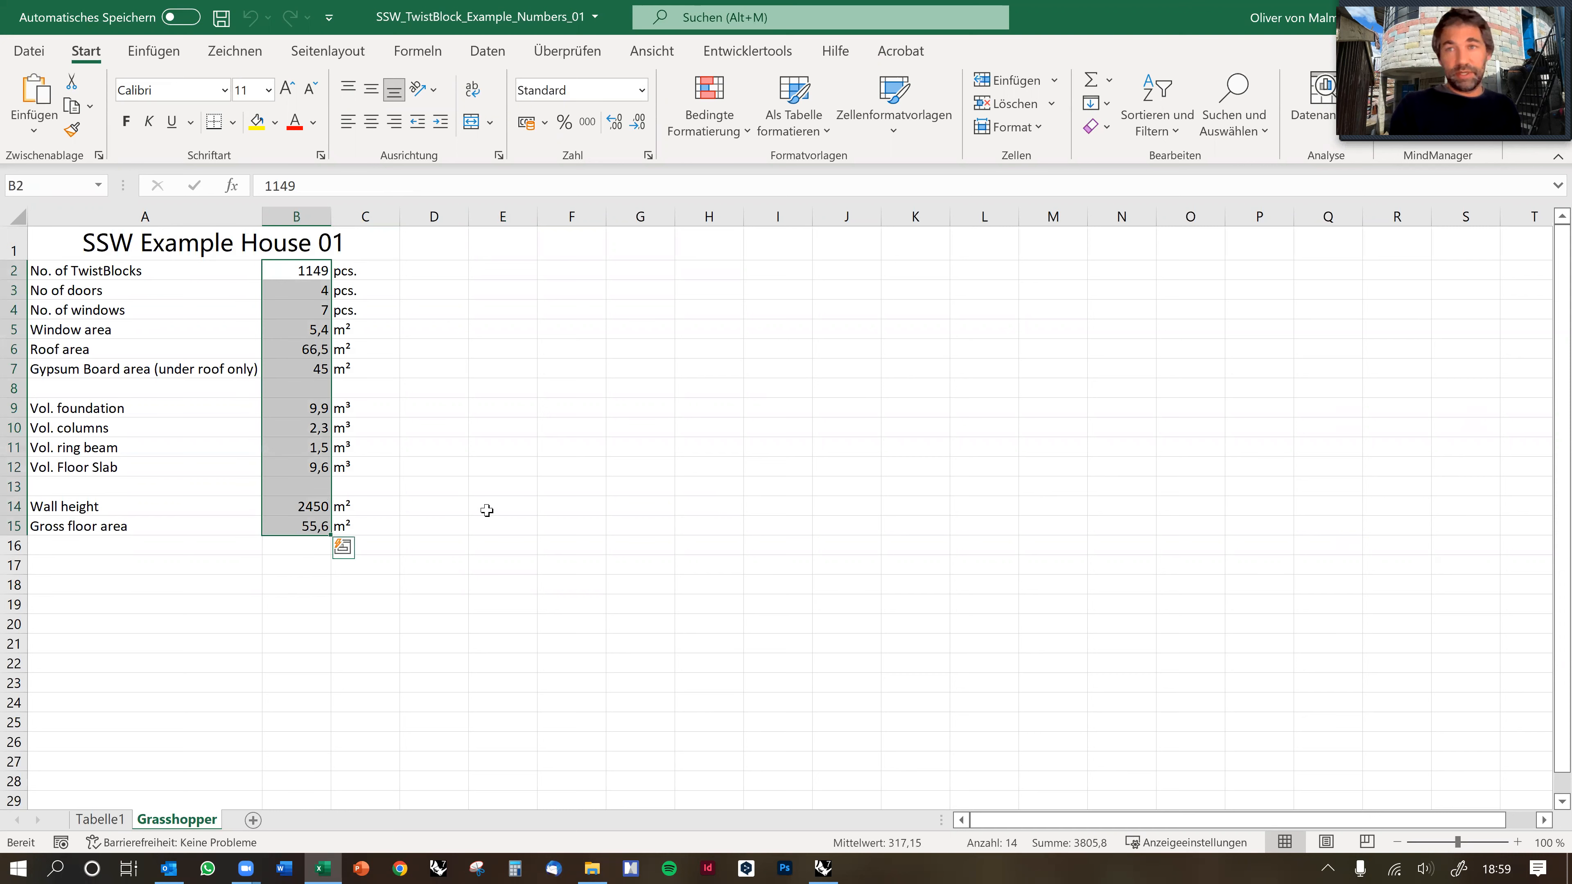
click(282, 270)
drag(195, 273, 183, 509)
click(304, 273)
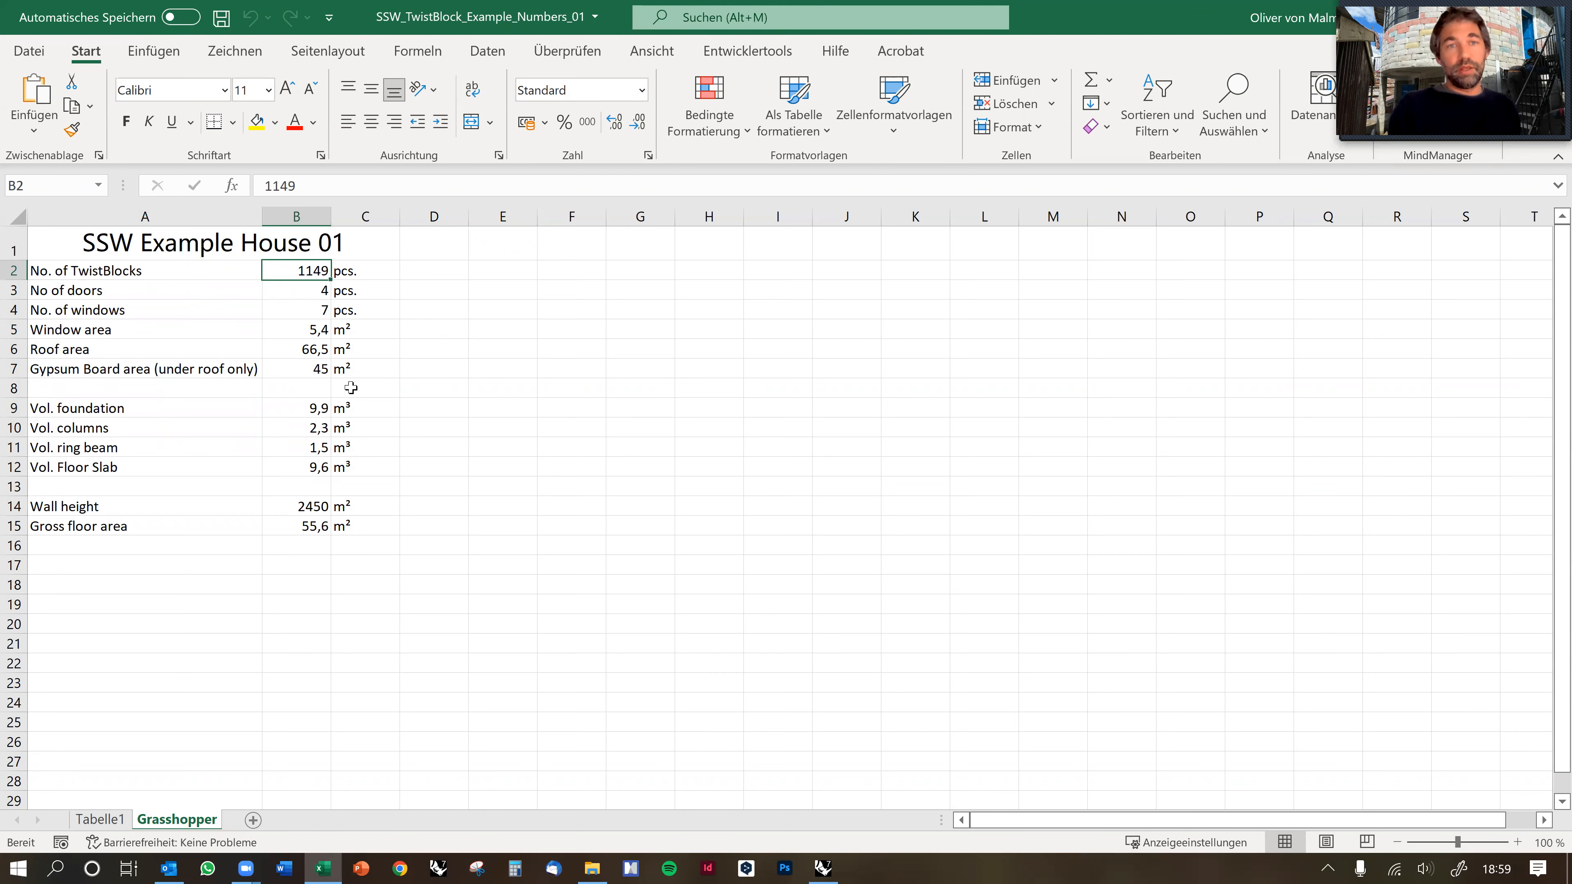
drag(298, 528, 282, 270)
click(439, 374)
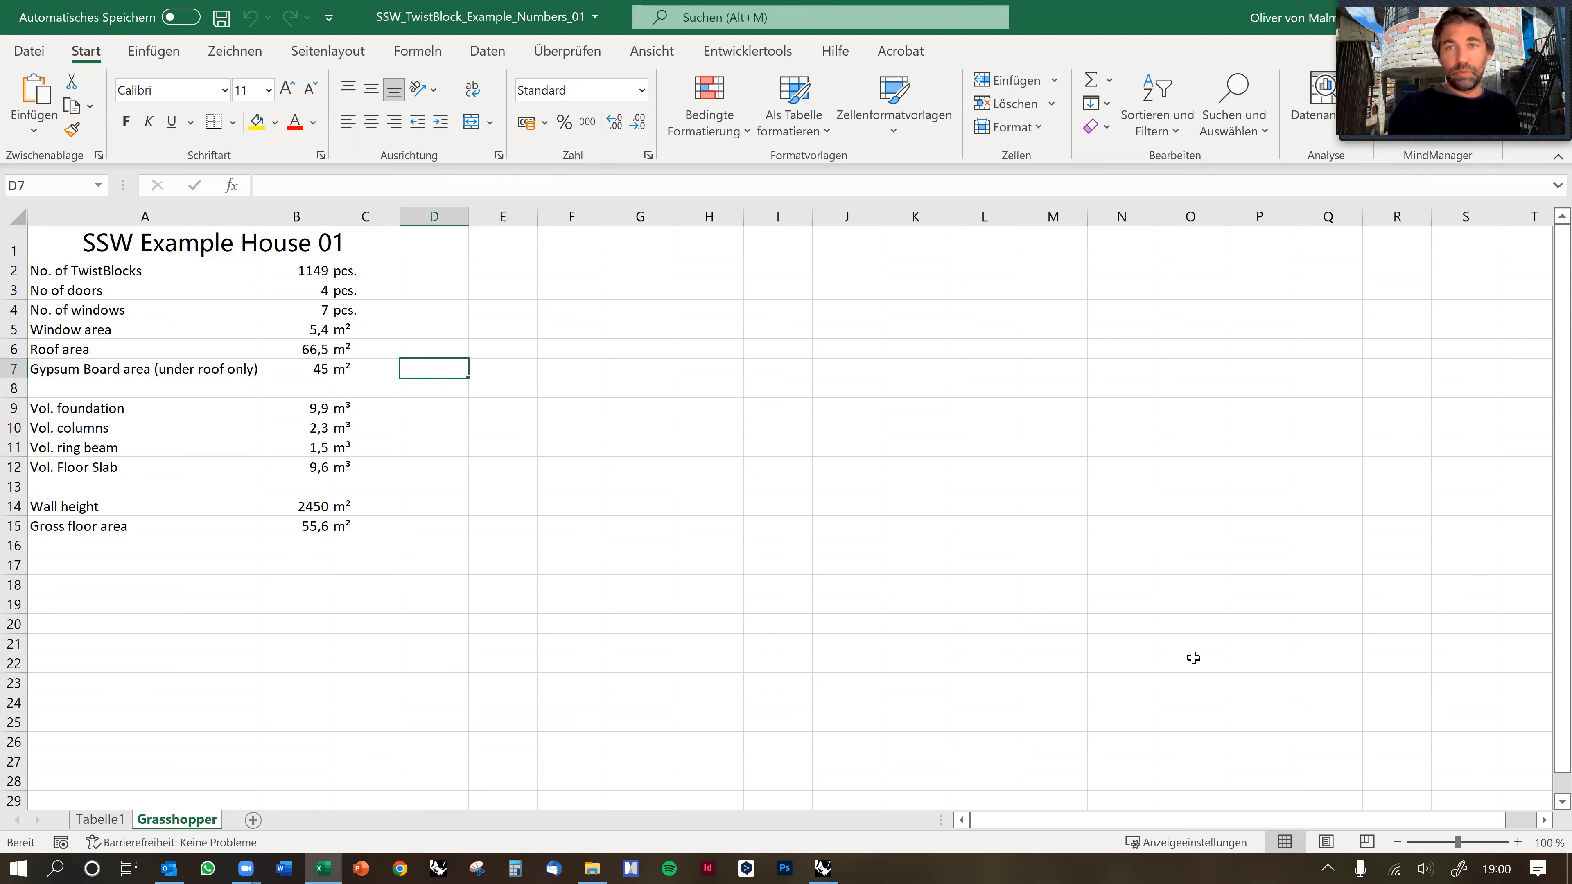
Switch back to Rhino and view the curved facade around the door up close beside the Grasshopper window.
key(alt+Tab)
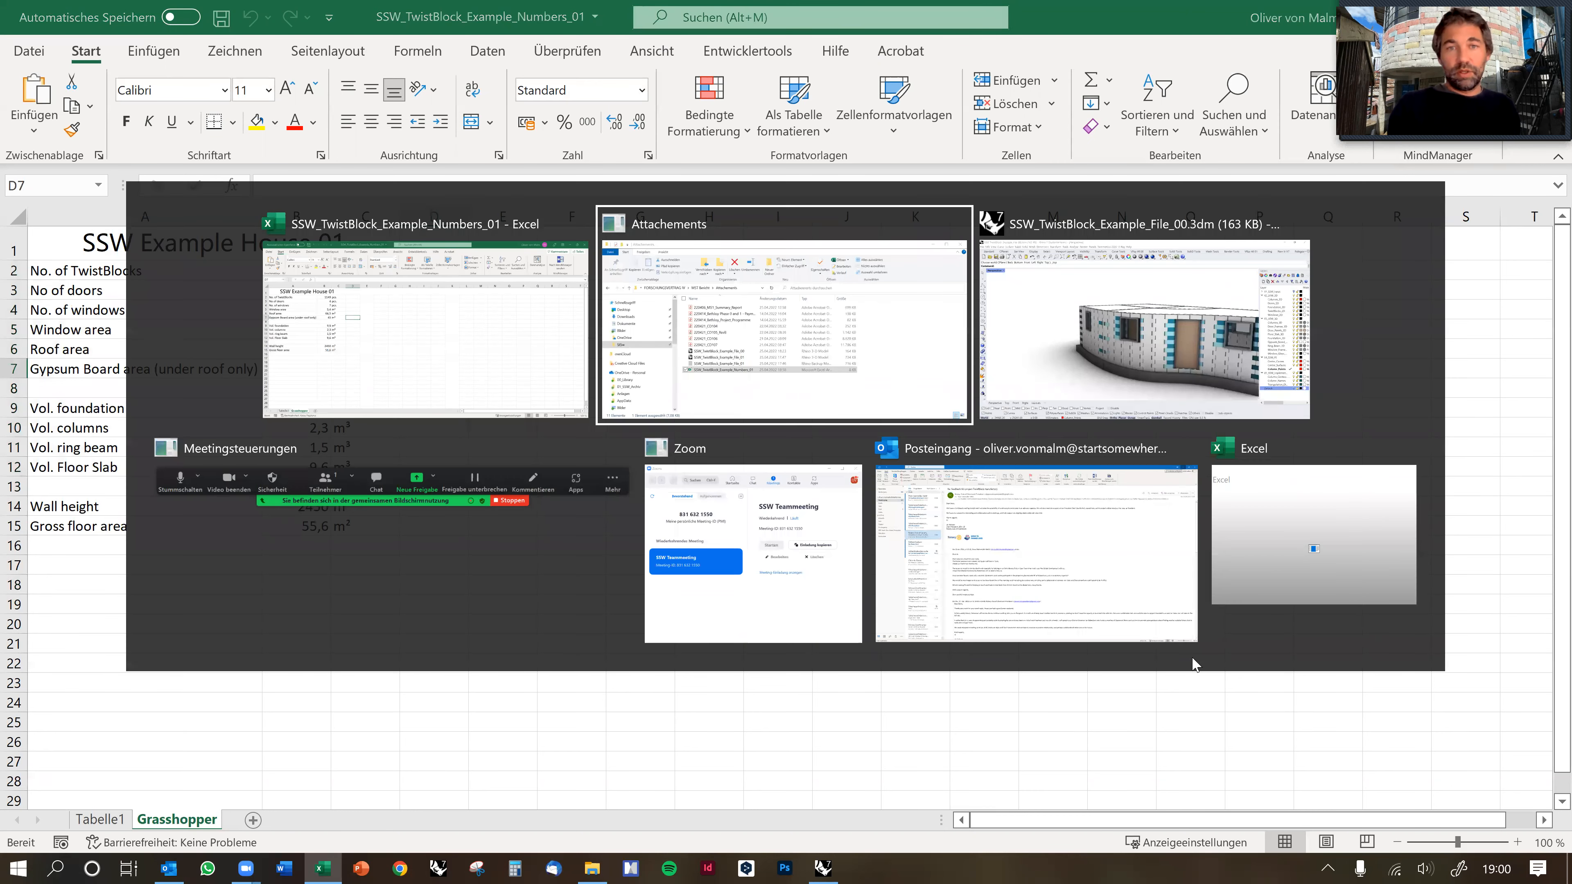
key(alt+Tab)
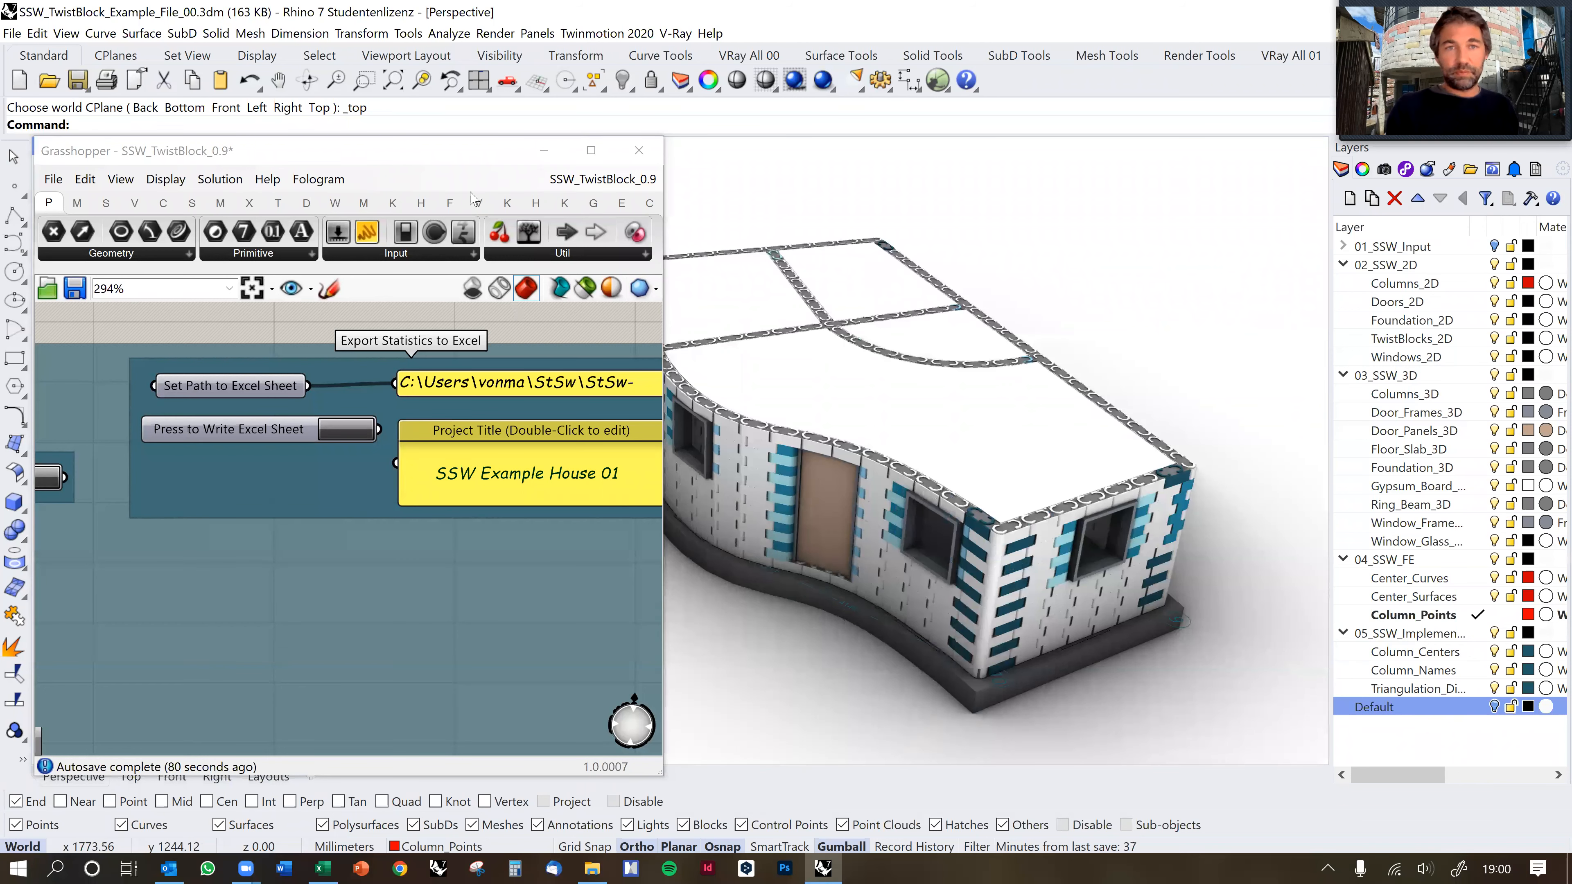
drag(499, 146, 490, 135)
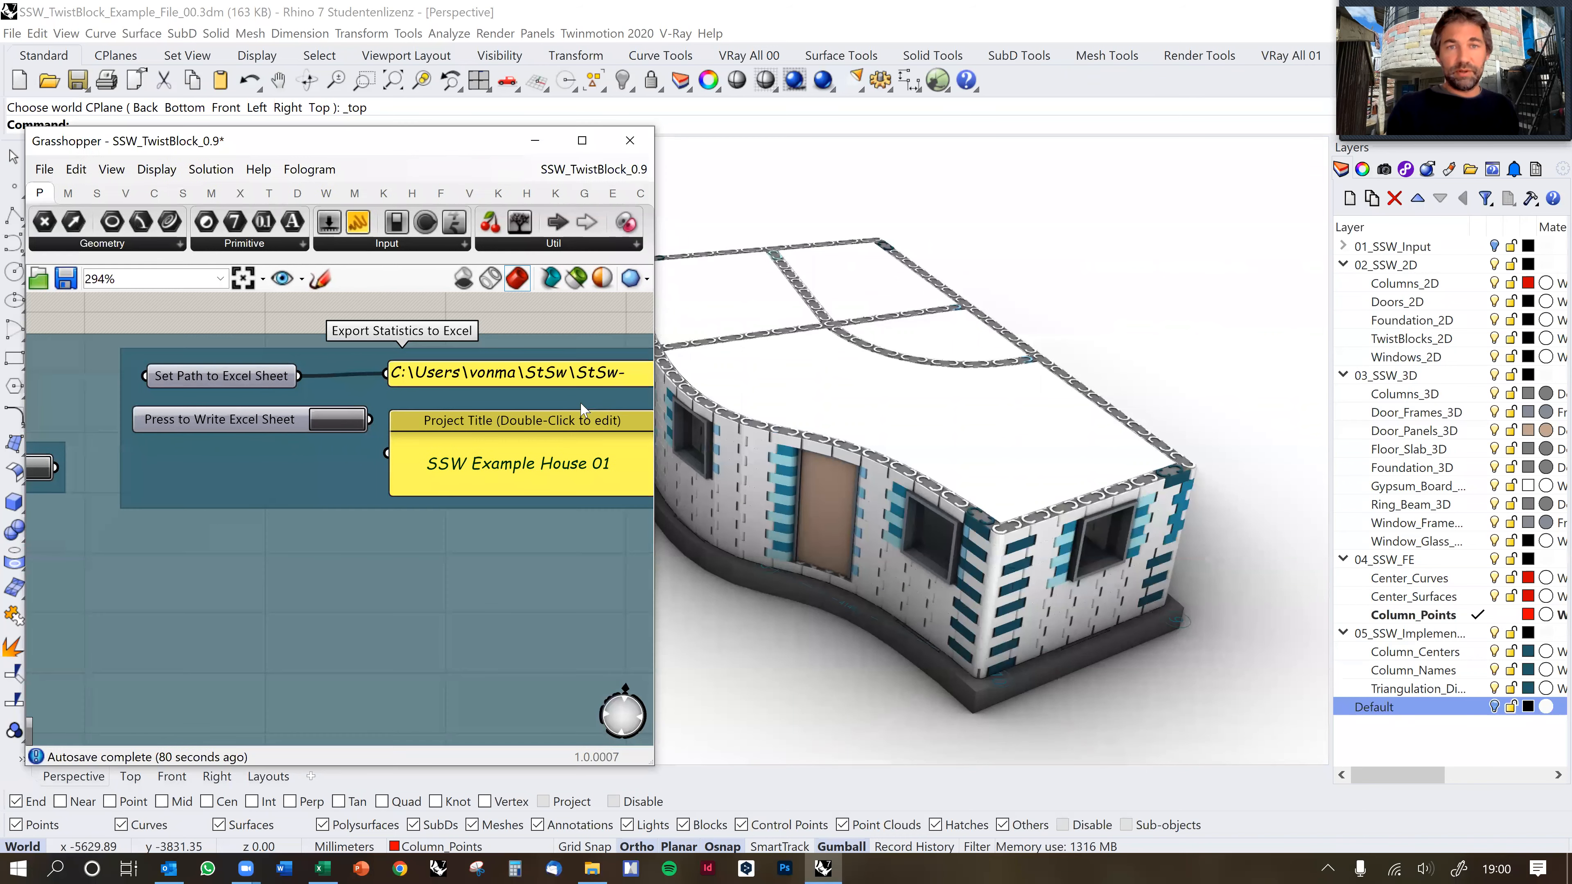
right_drag(853, 418, 901, 396)
scroll(922, 364, up, 5)
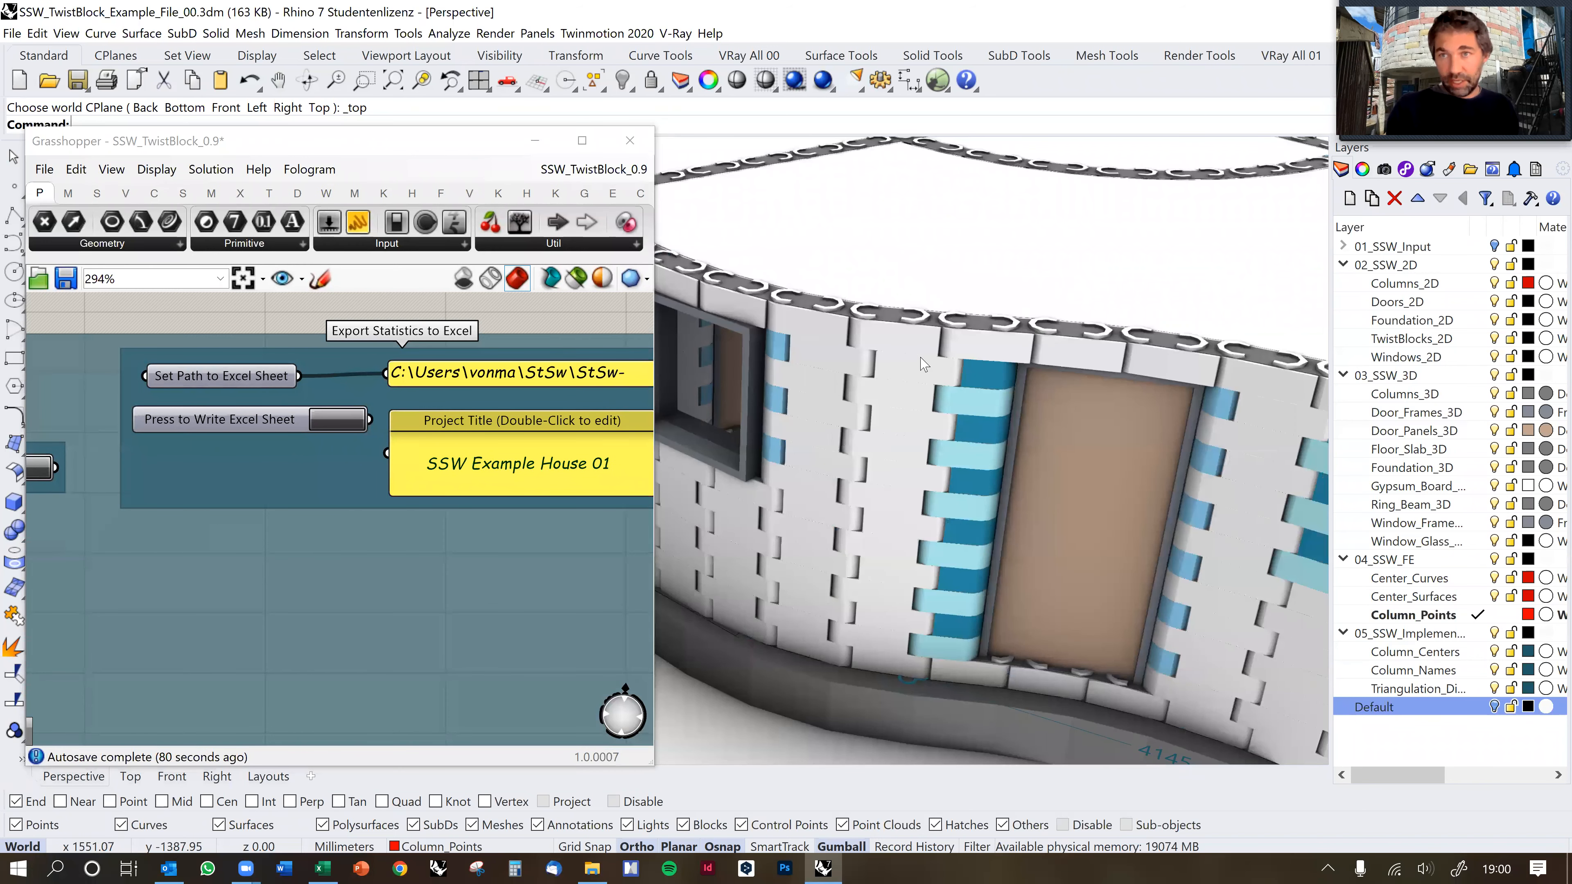
Examine the definition's user interface, covering the Excel export, adjustment sliders, activation toggles, colored blocks maker and bake buttons.
click(525, 328)
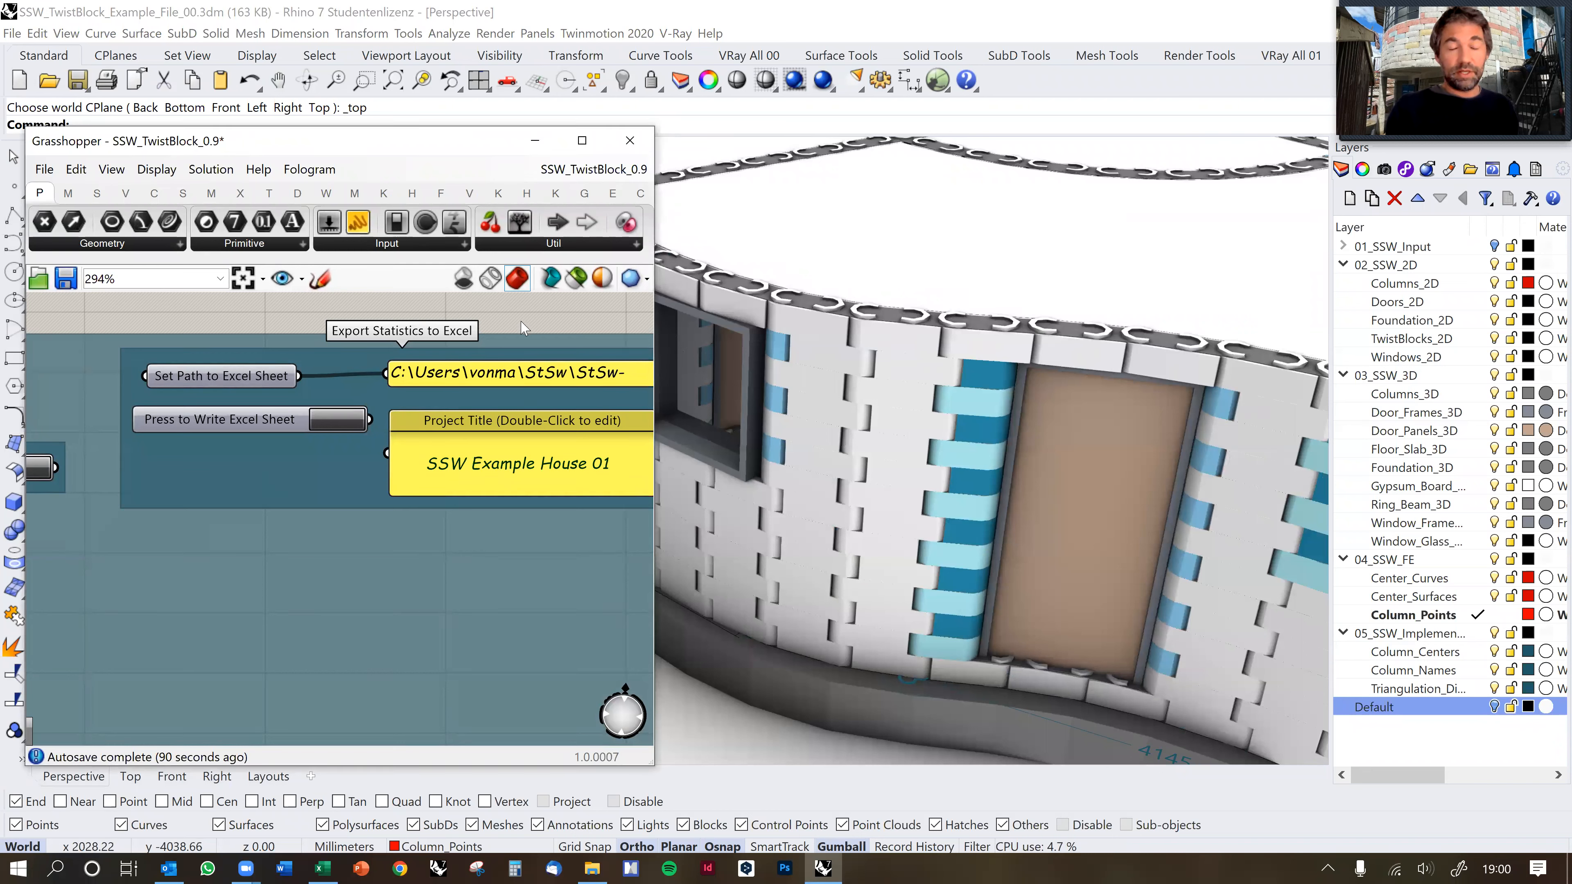
scroll(525, 334, down, 3)
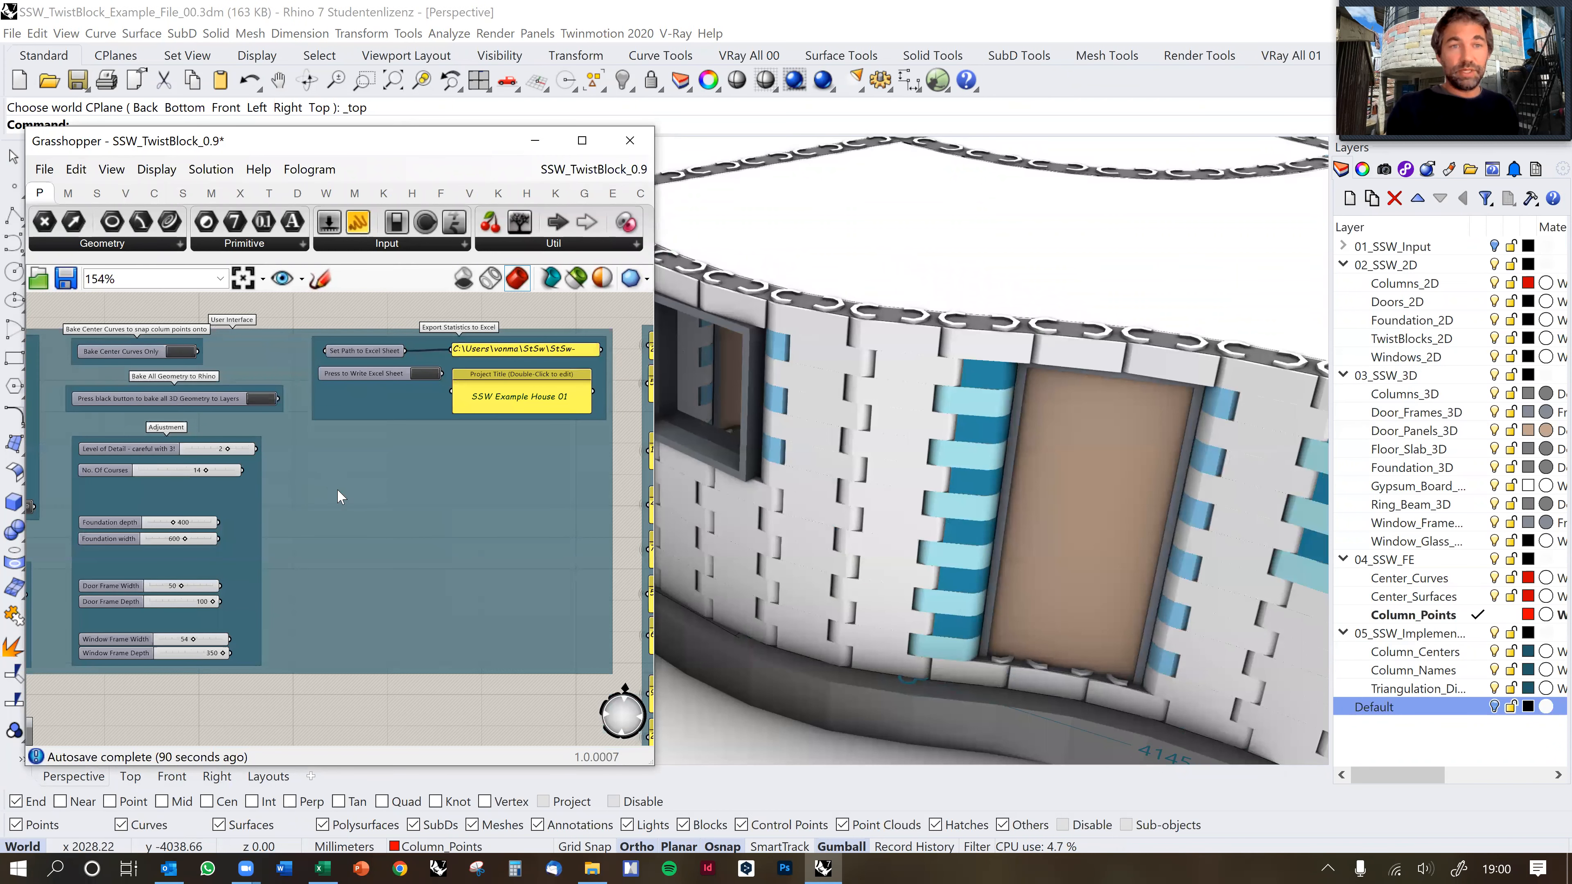
scroll(244, 513, up, 2)
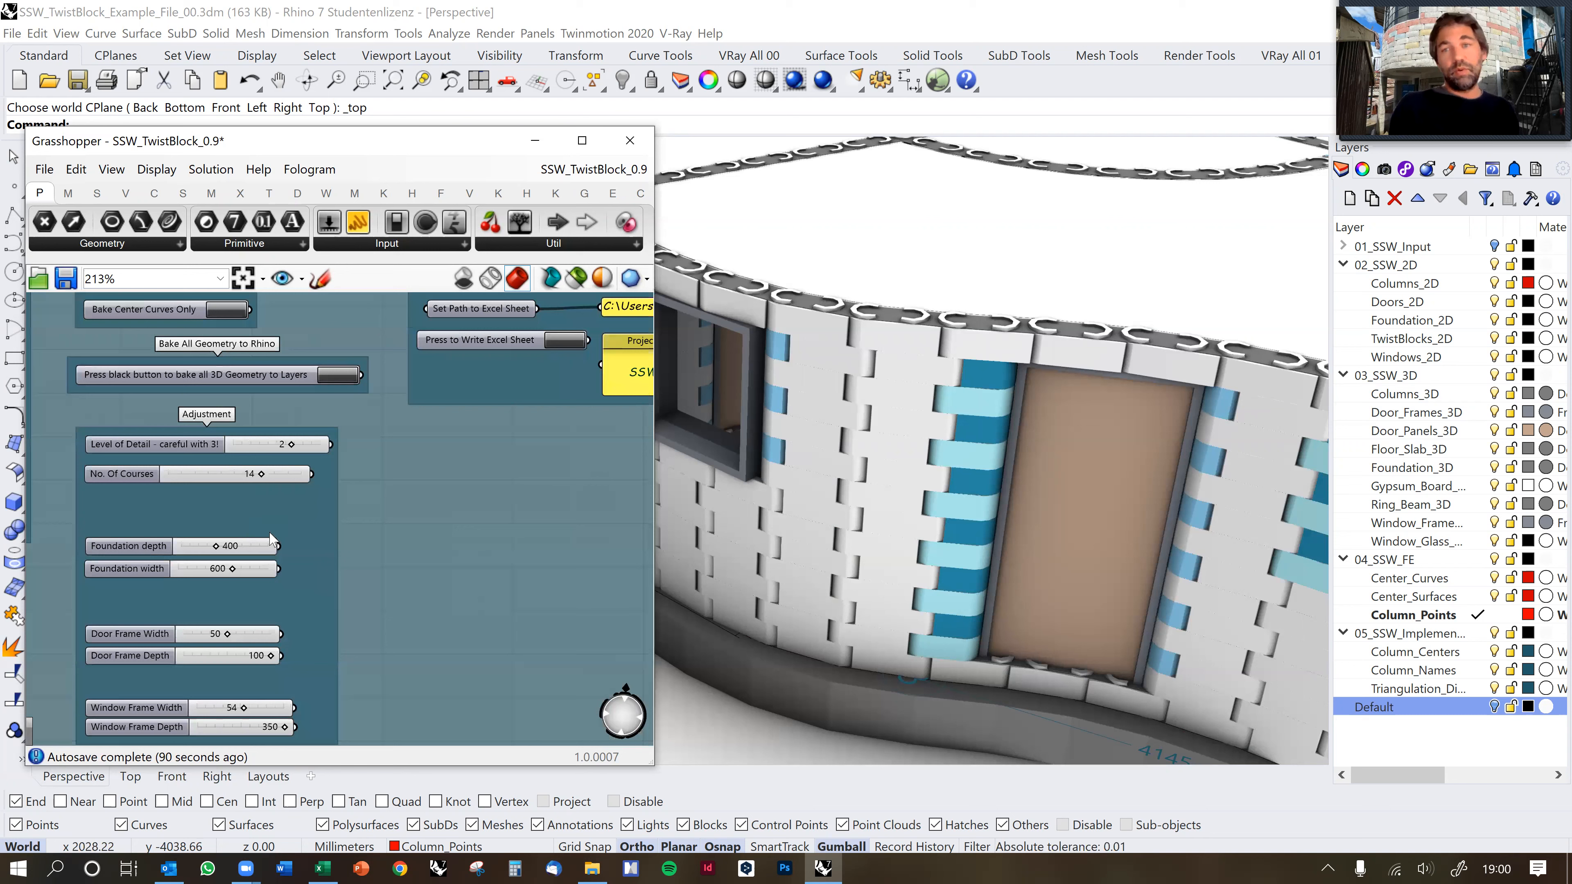
right_drag(316, 524, 344, 525)
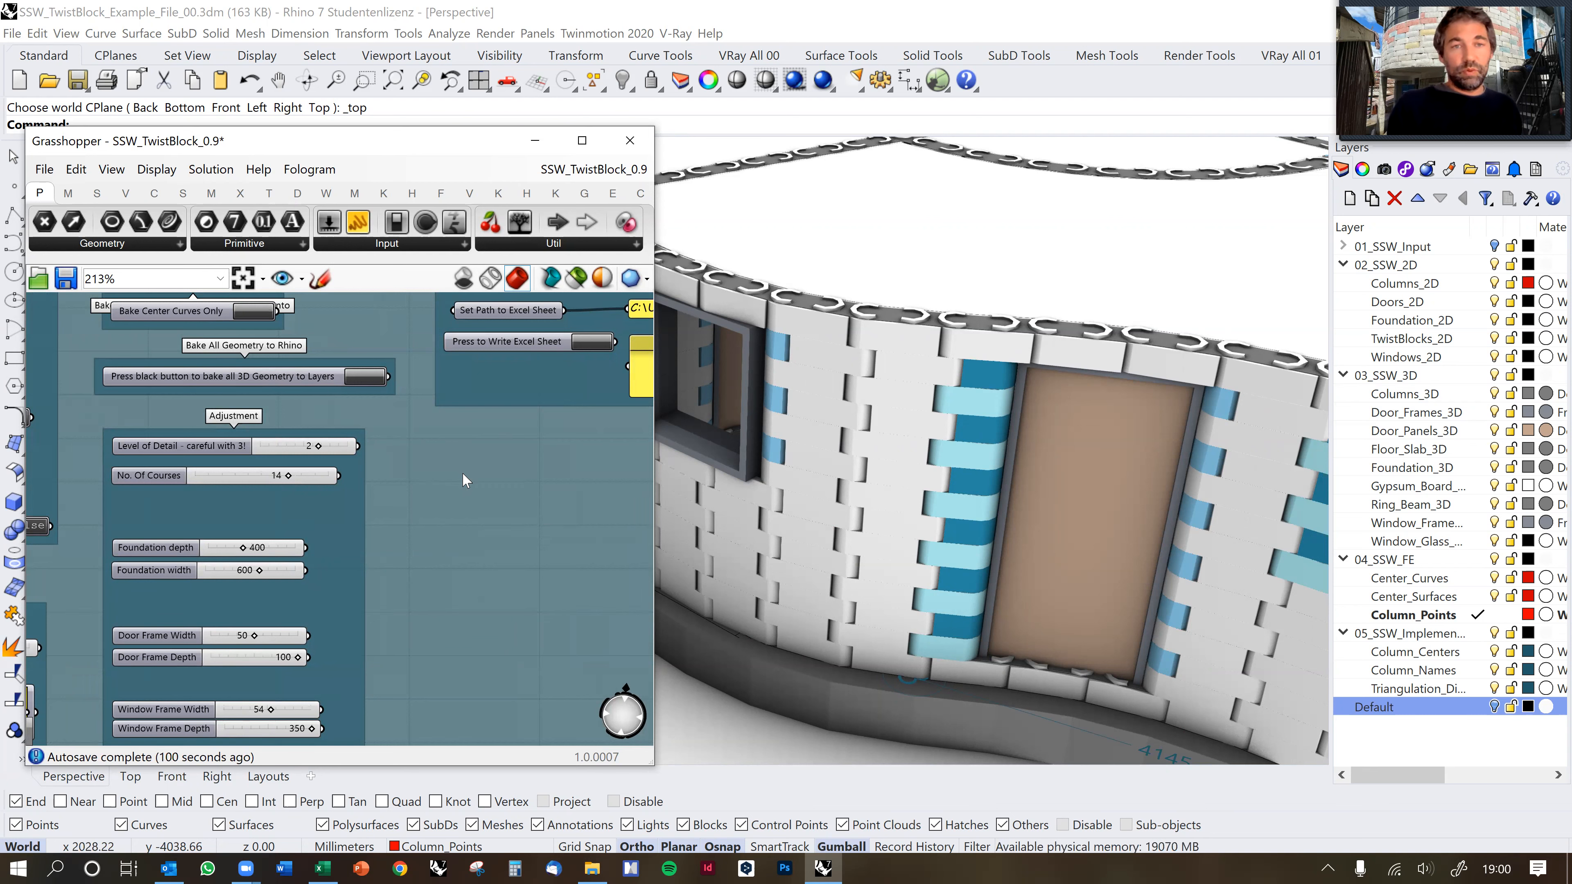
scroll(461, 472, down, 3)
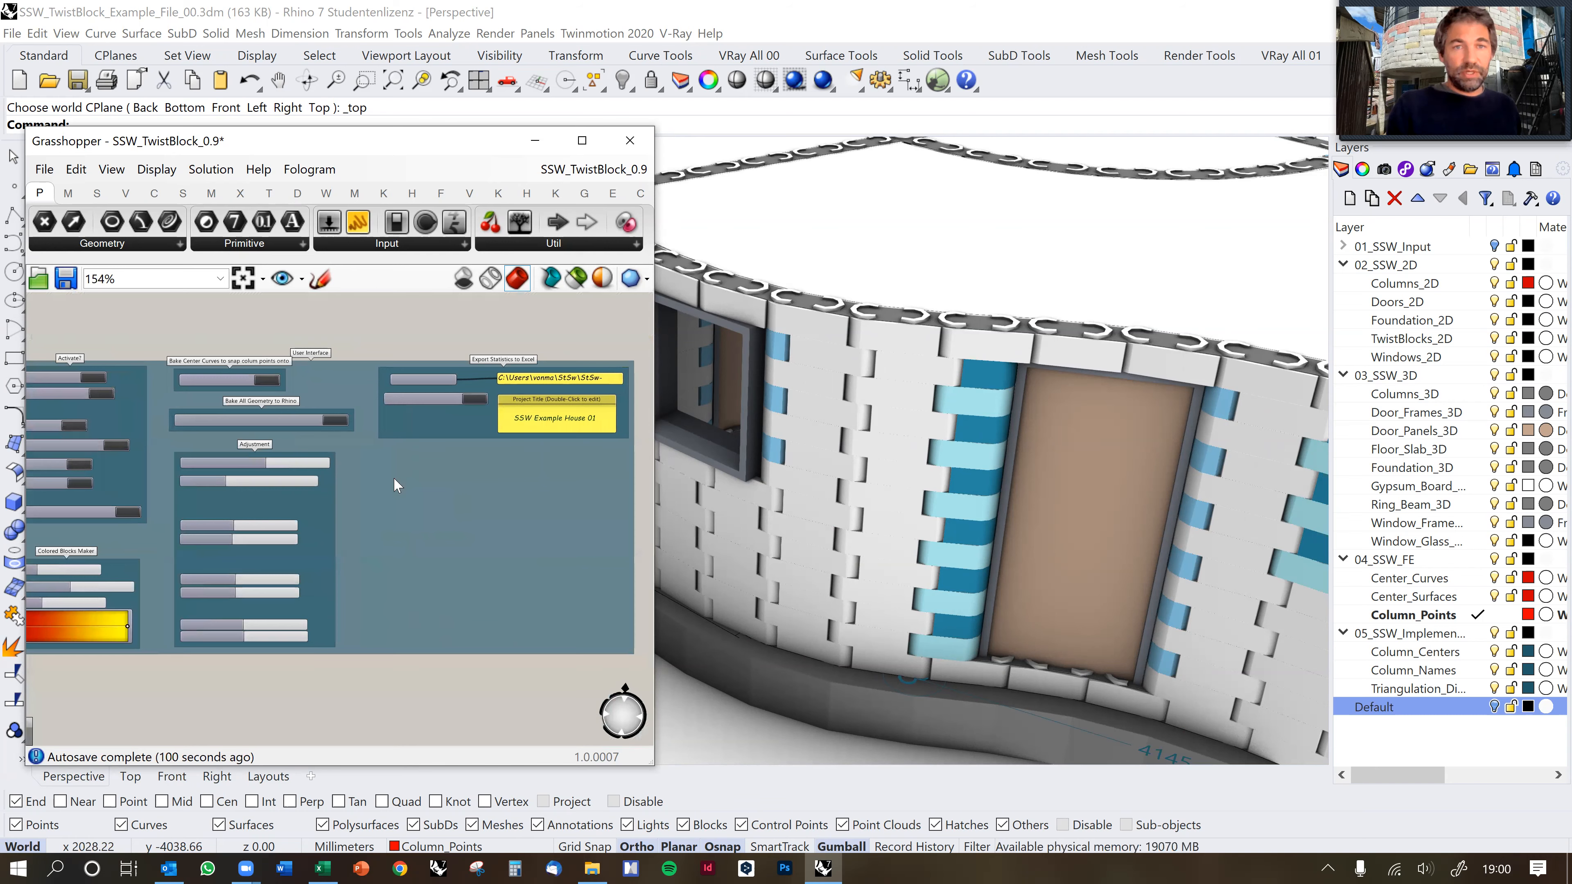
scroll(396, 483, up, 2)
right_drag(487, 484, 564, 483)
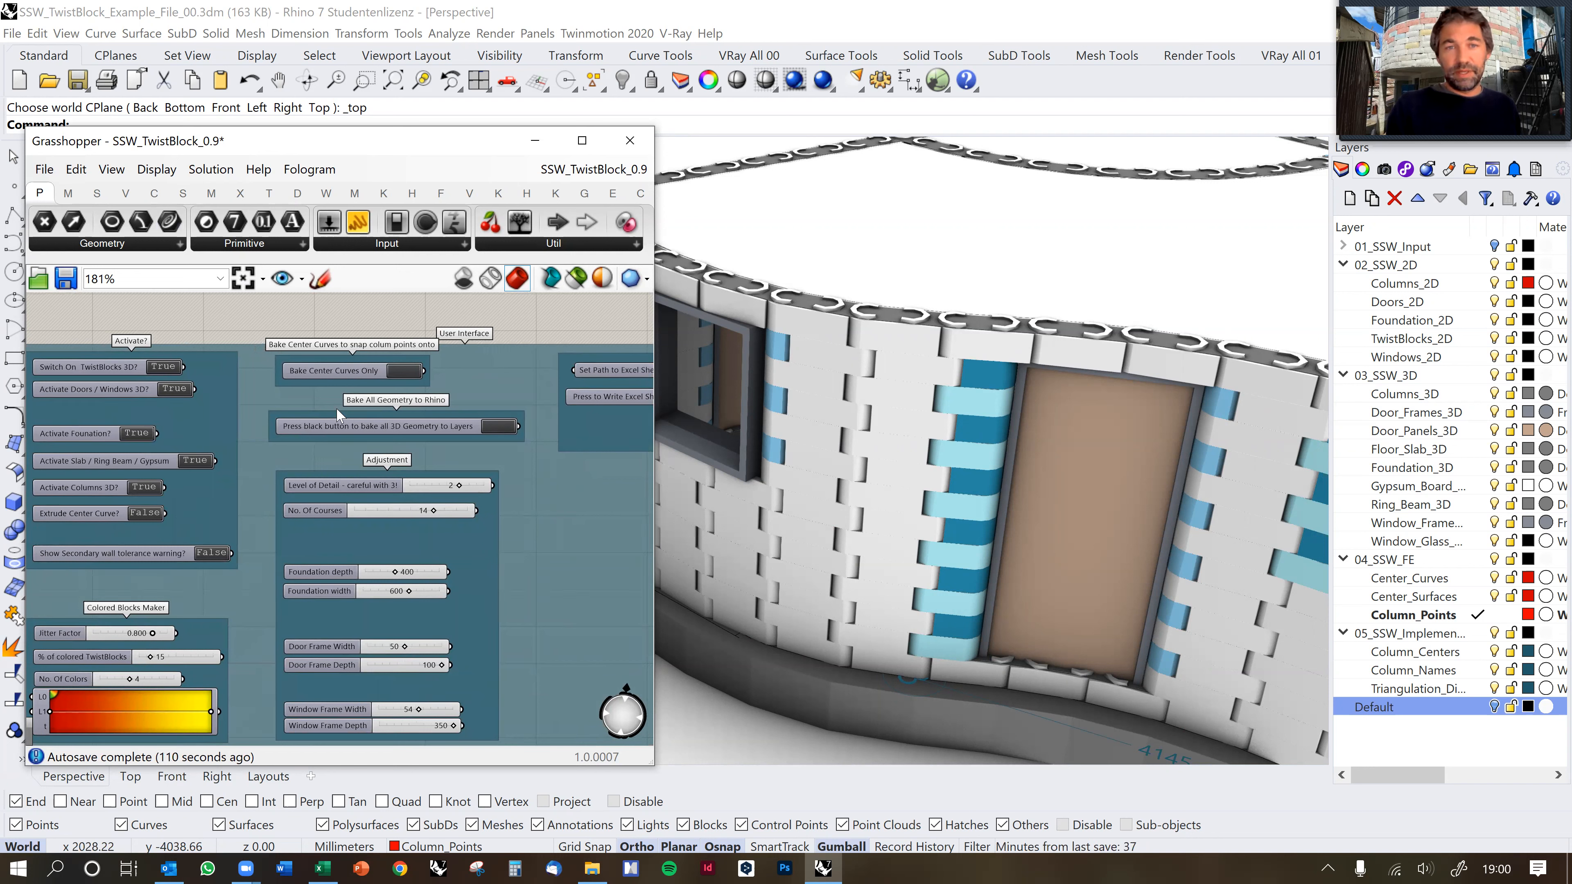
scroll(489, 458, up, 1)
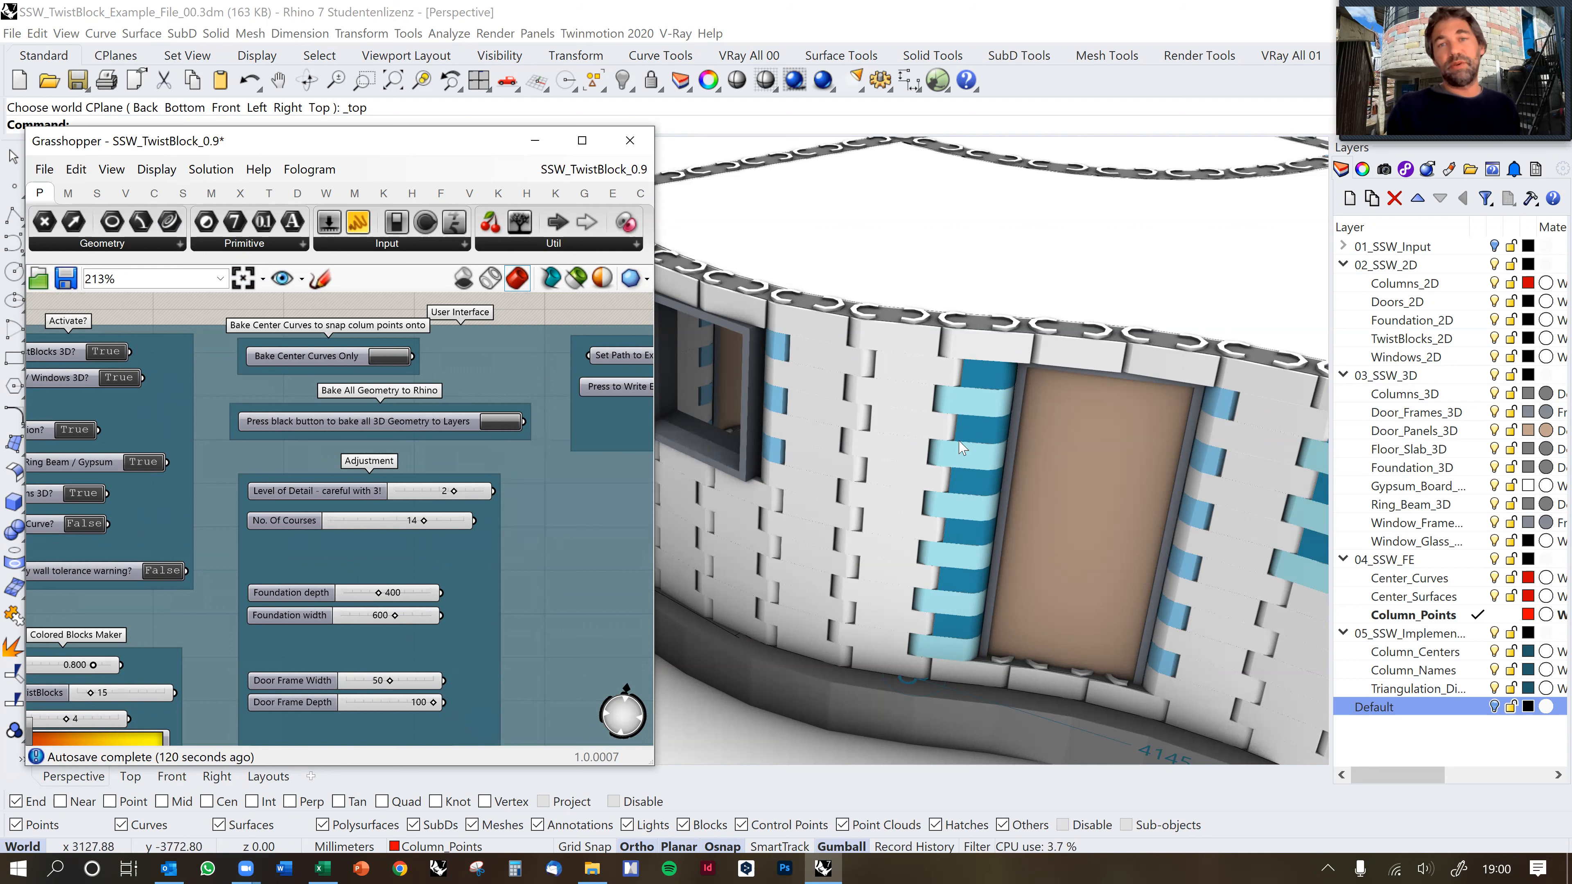
Inspect the finished TwistBlock house from several angles, both as a whole and close to the door and windows.
scroll(961, 379, down, 5)
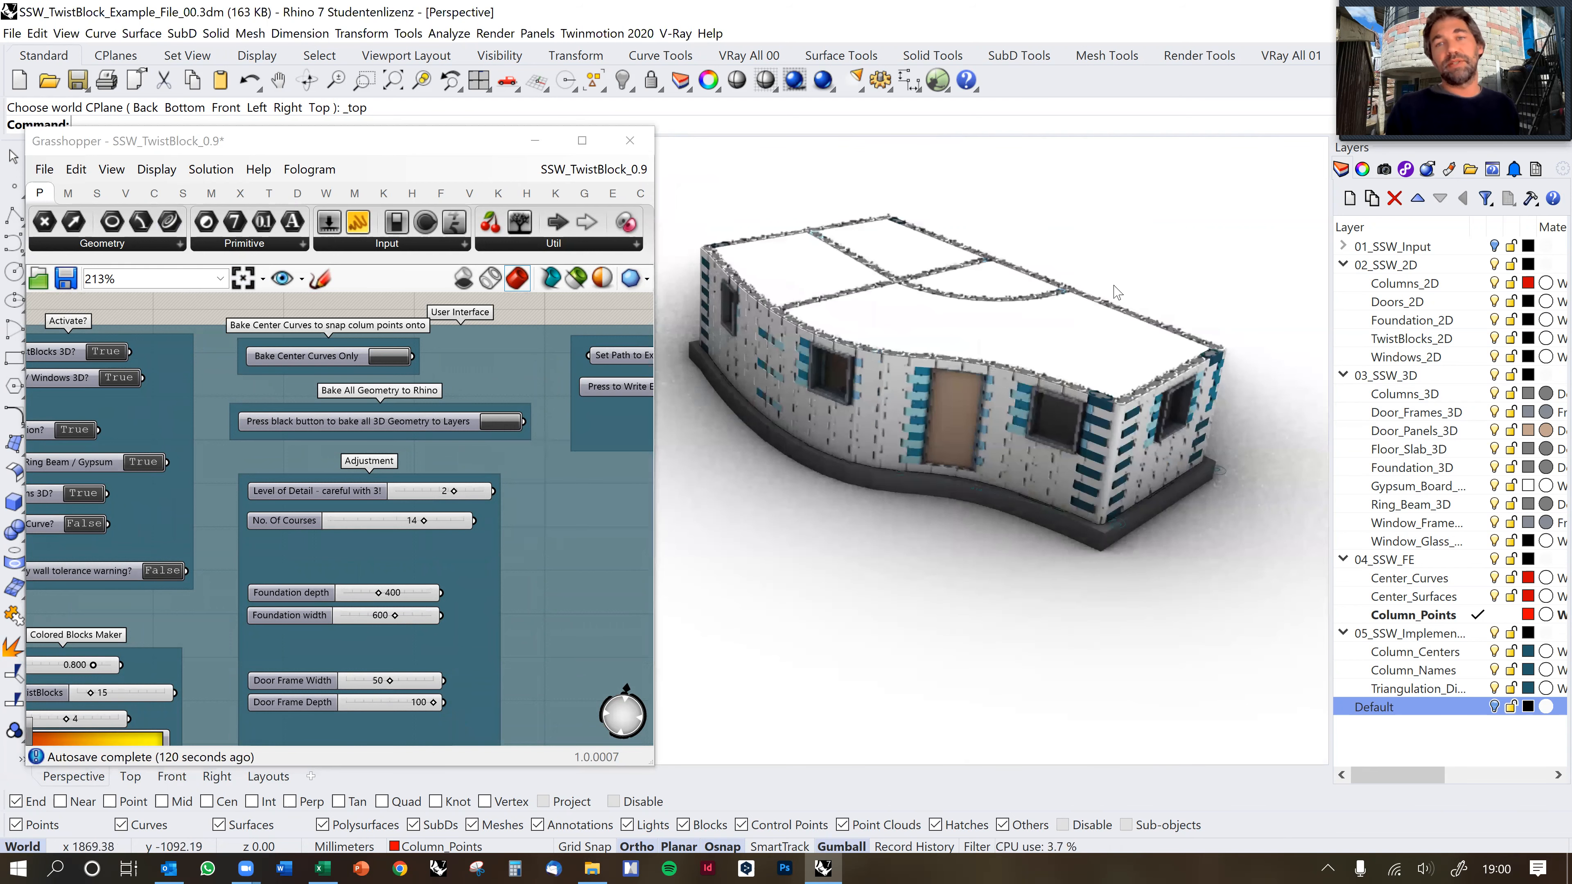
click(1043, 375)
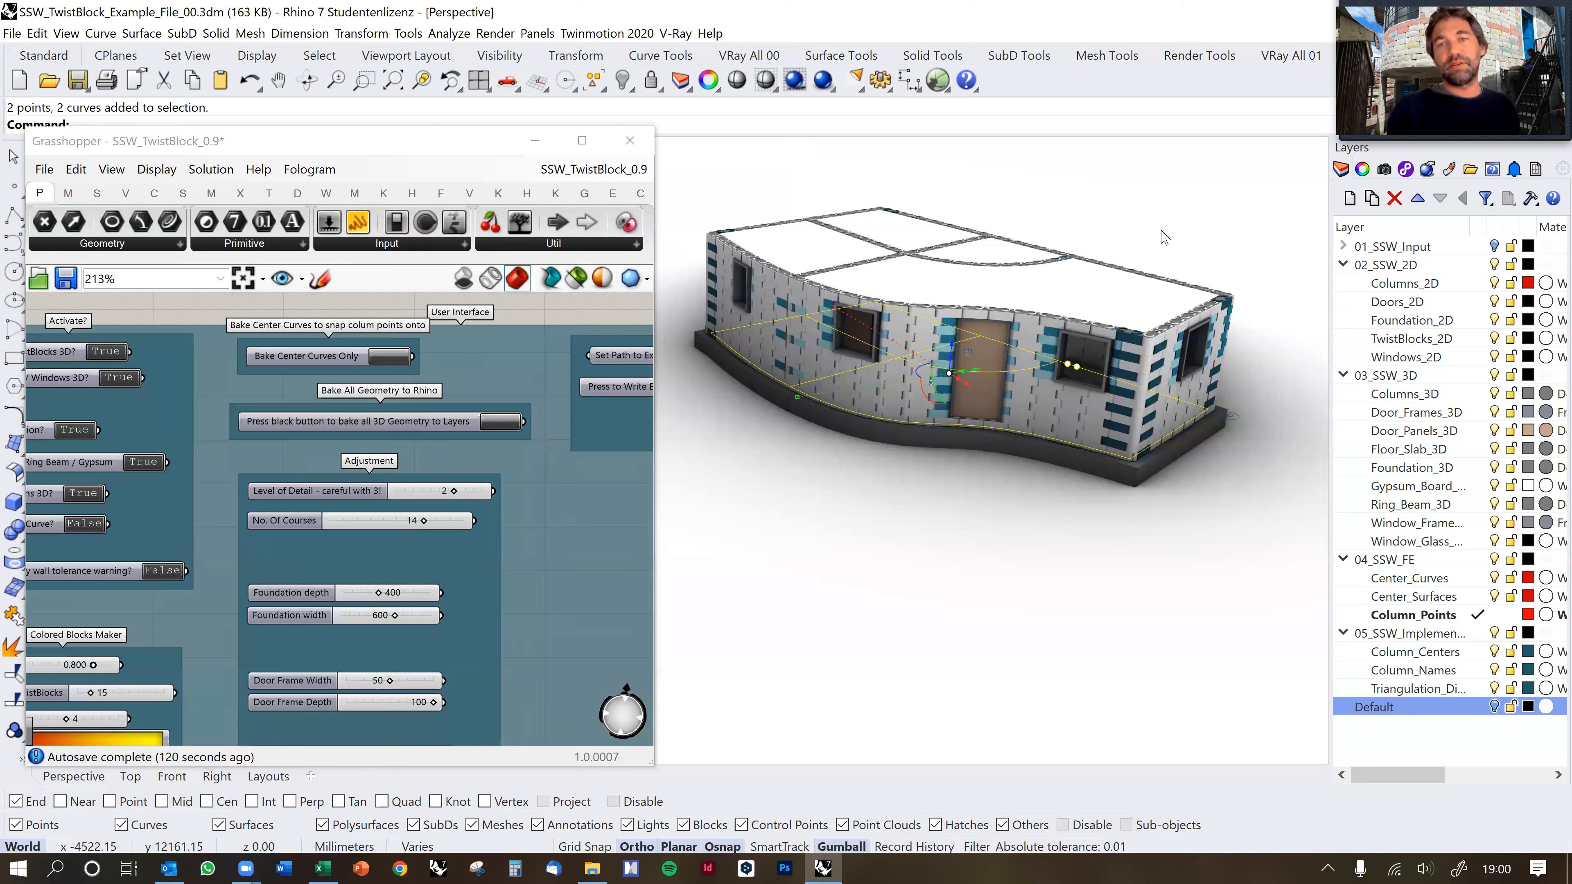
click(1148, 251)
shift+right_drag(1023, 374, 1047, 407)
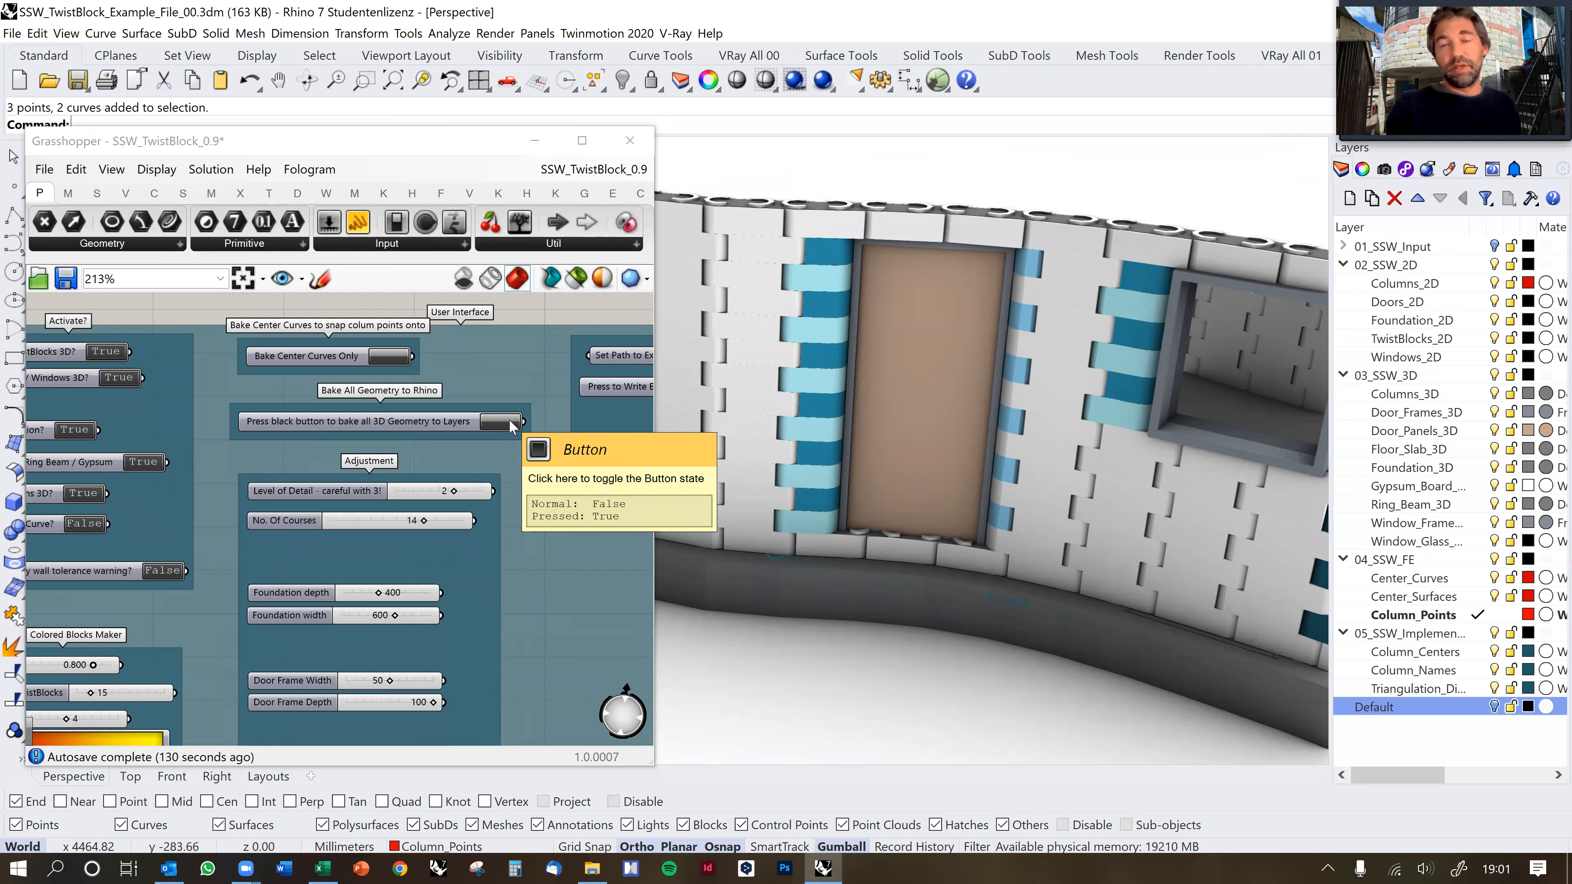
scroll(967, 334, down, 3)
shift+right_drag(1000, 353, 1089, 365)
scroll(1041, 358, down, 2)
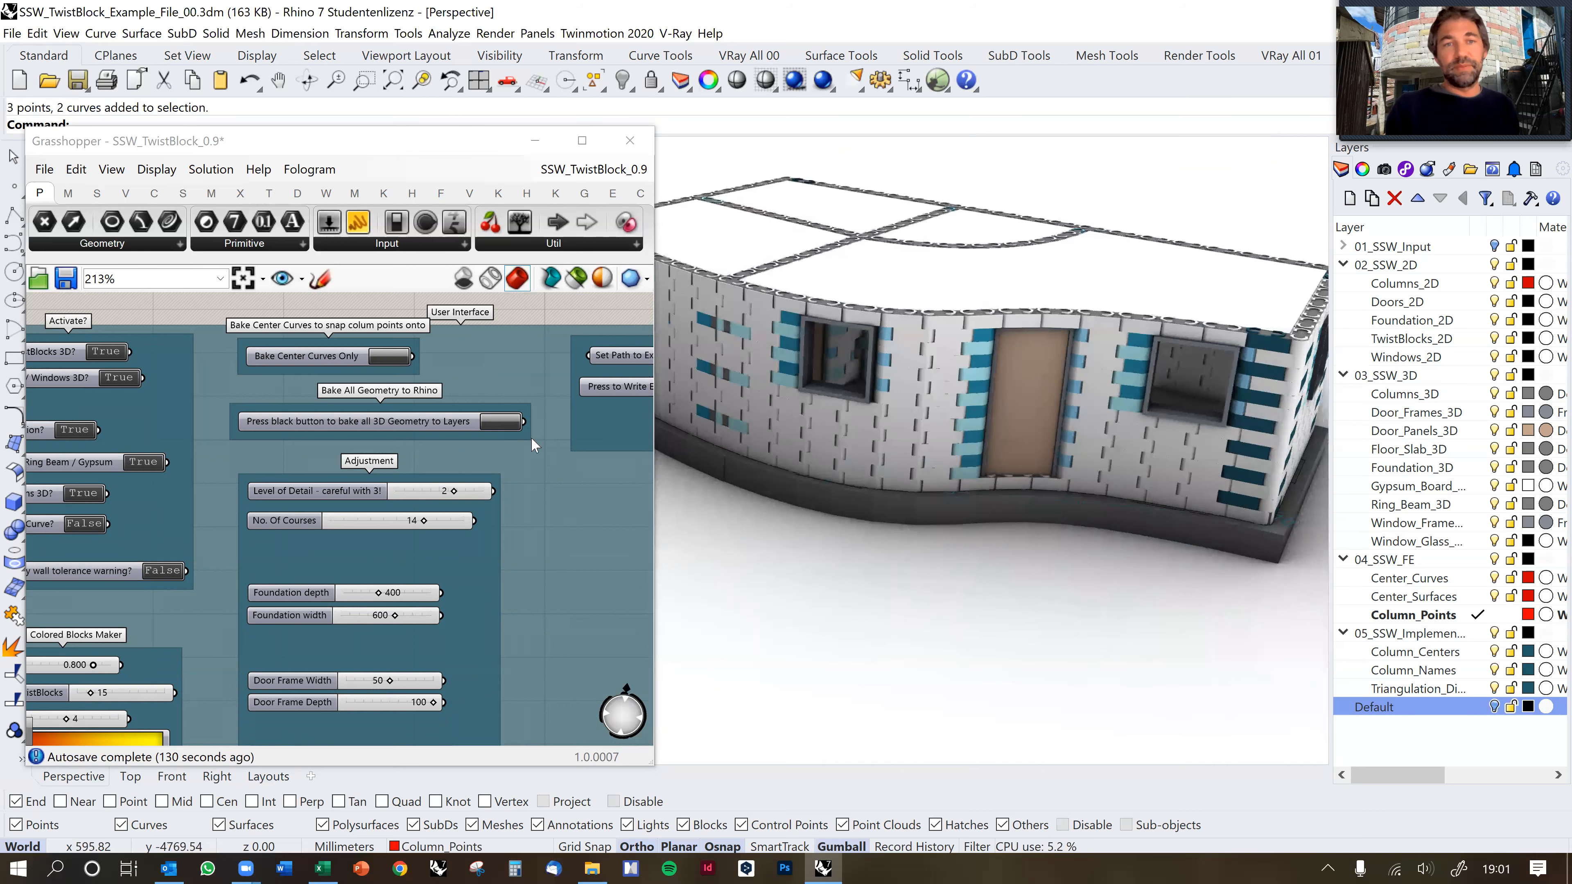
click(545, 312)
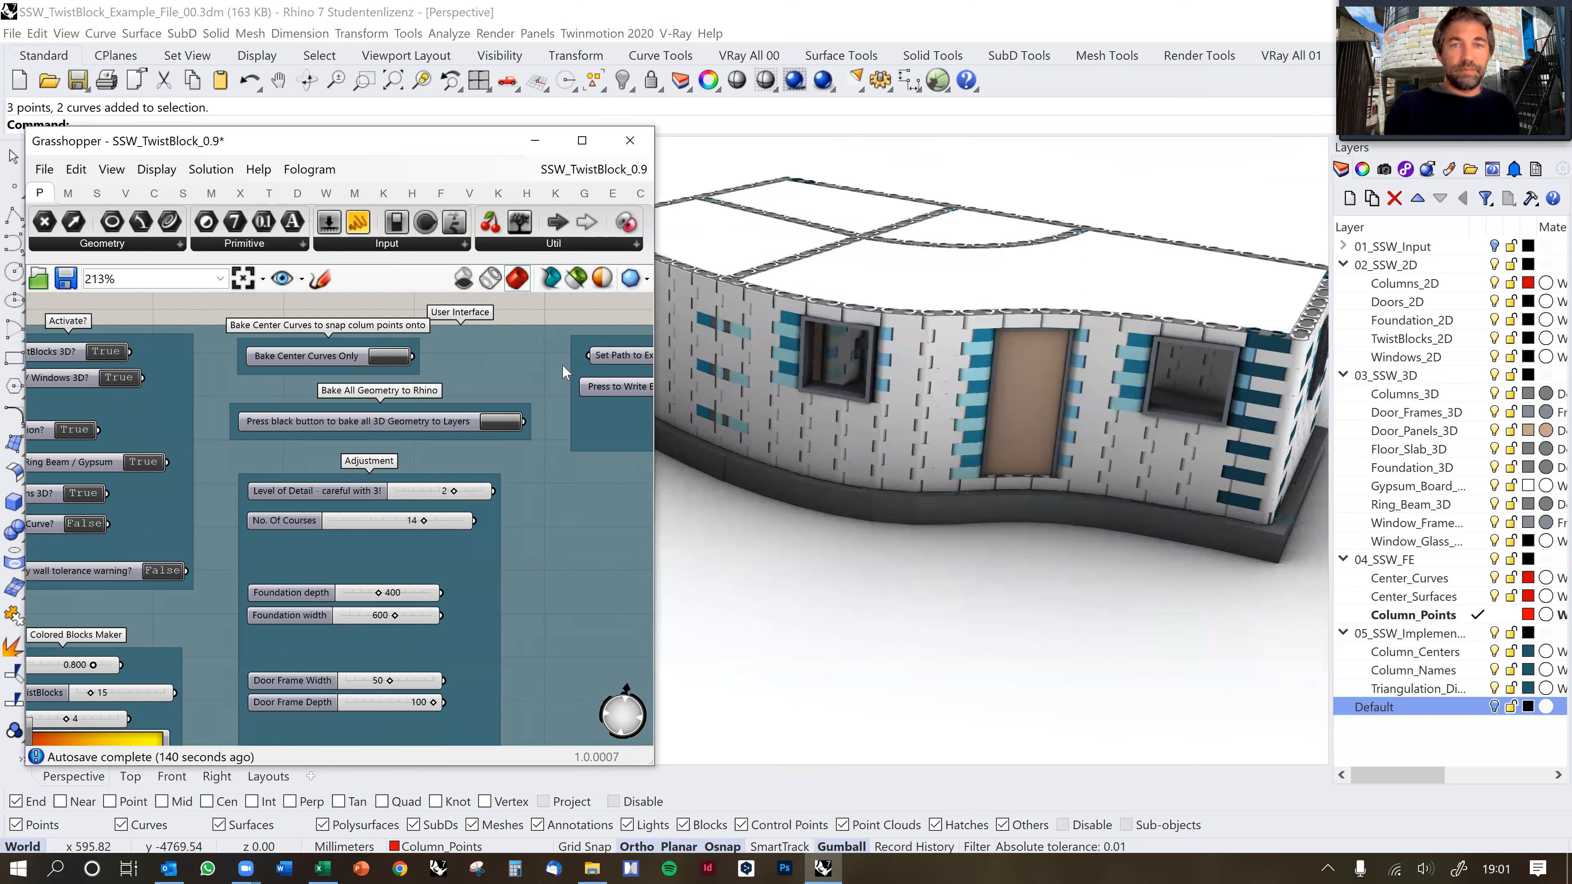
right_drag(1021, 351, 962, 309)
scroll(990, 351, down, 5)
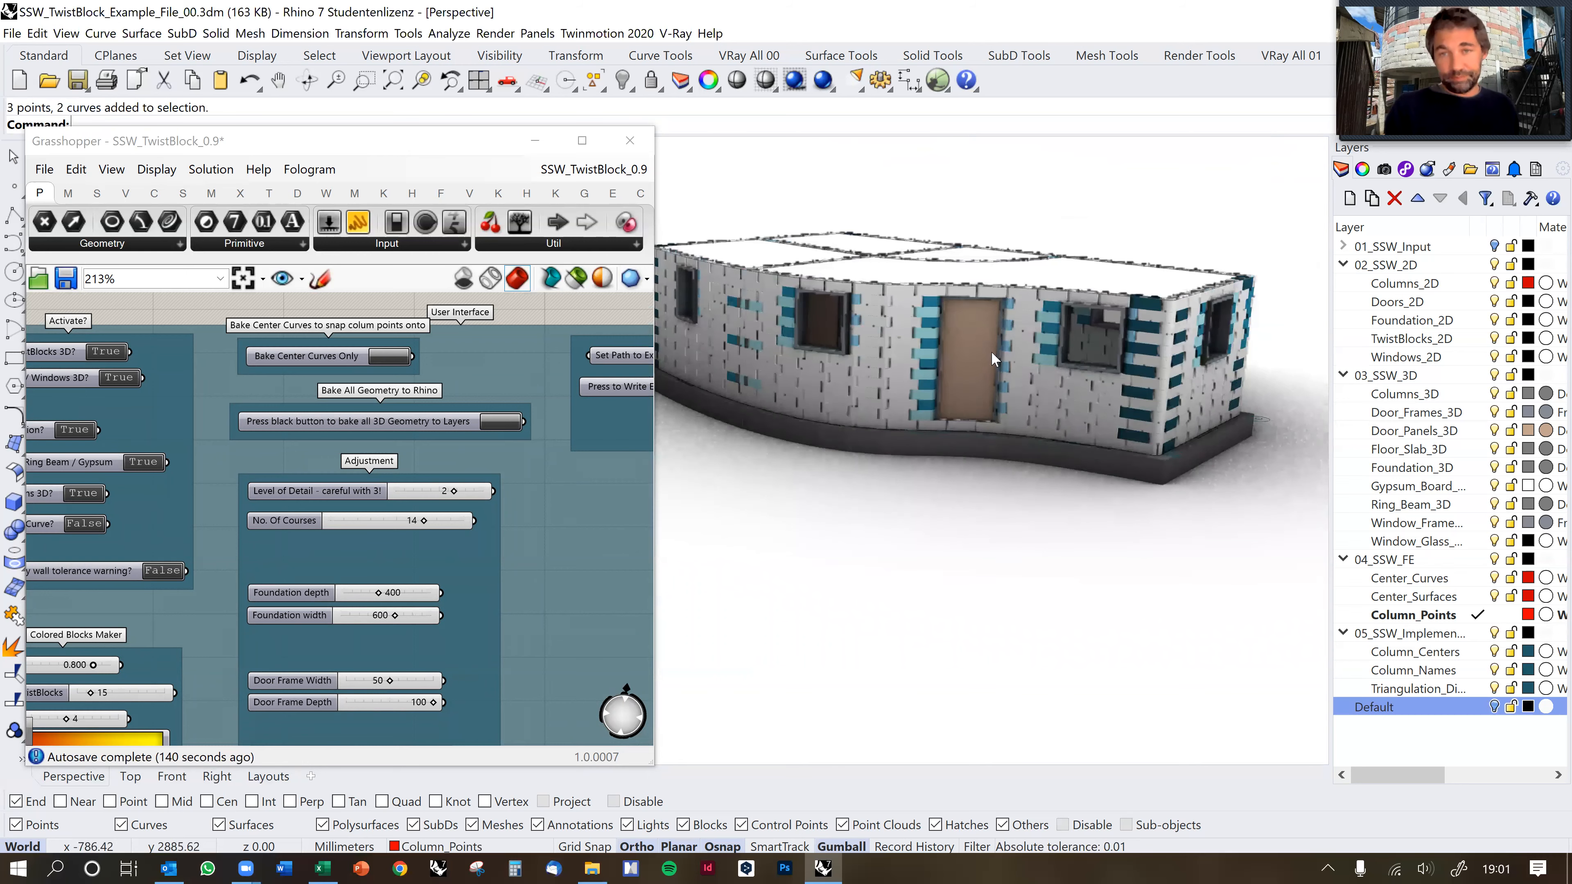
scroll(966, 325, up, 2)
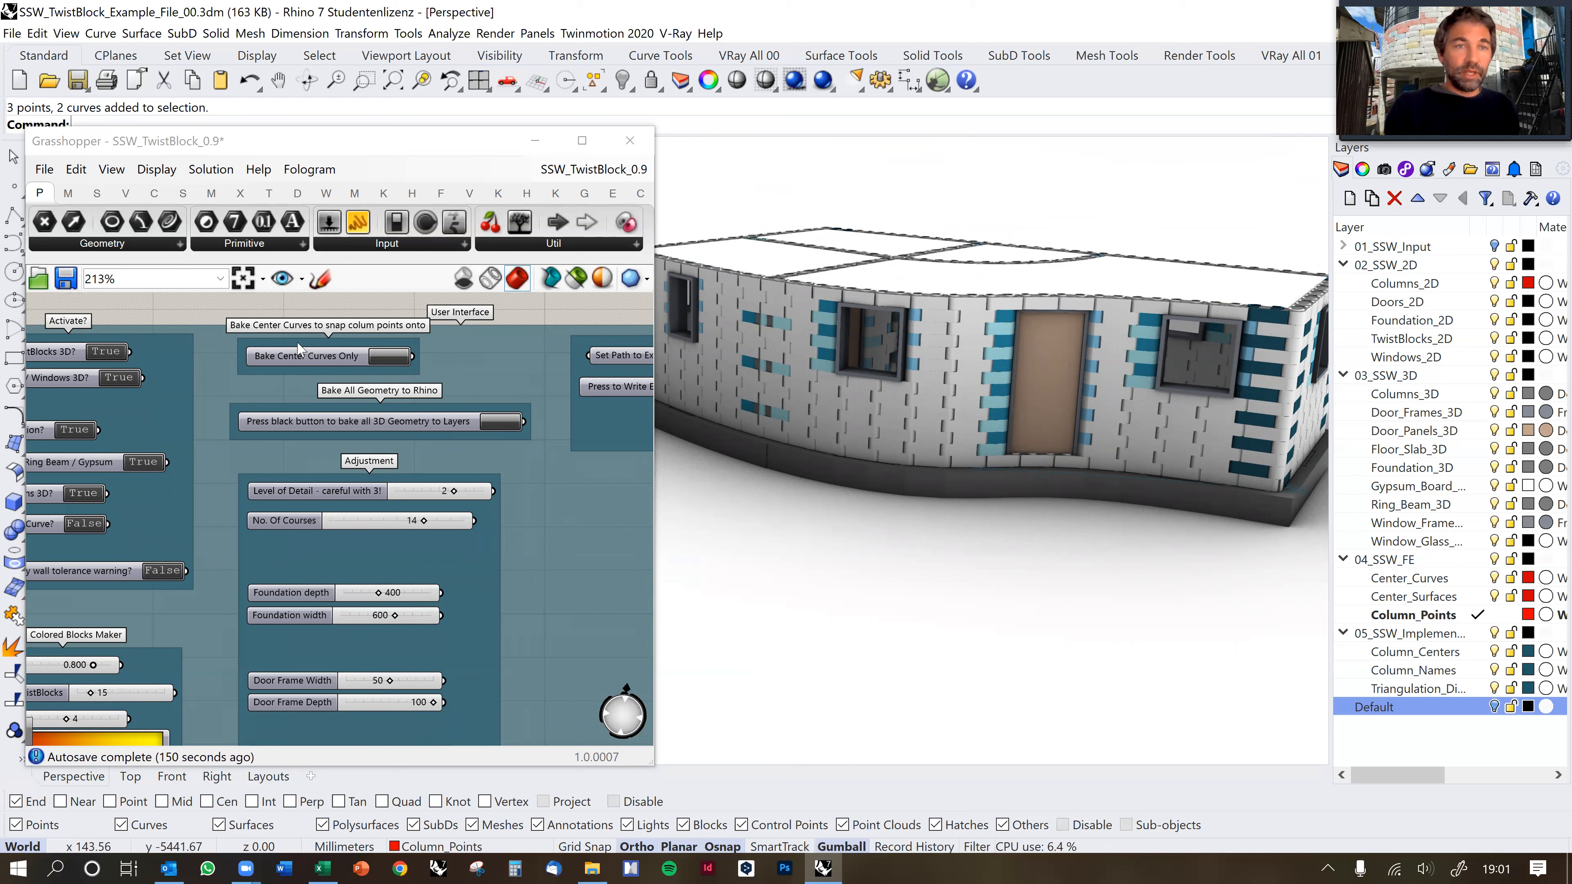
click(44, 170)
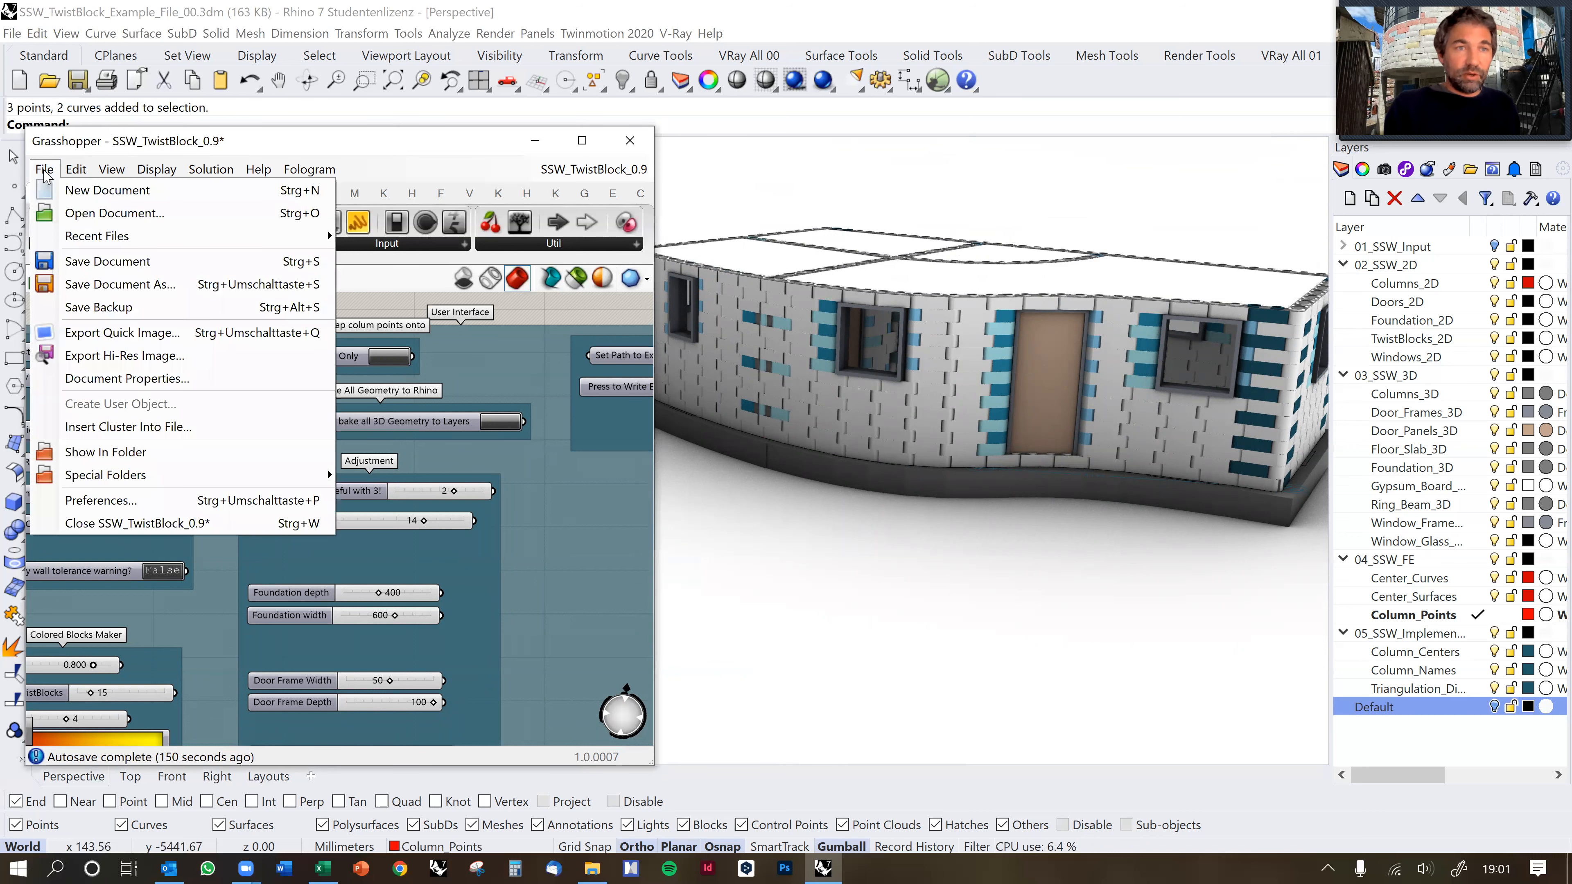
mouse_move(143, 236)
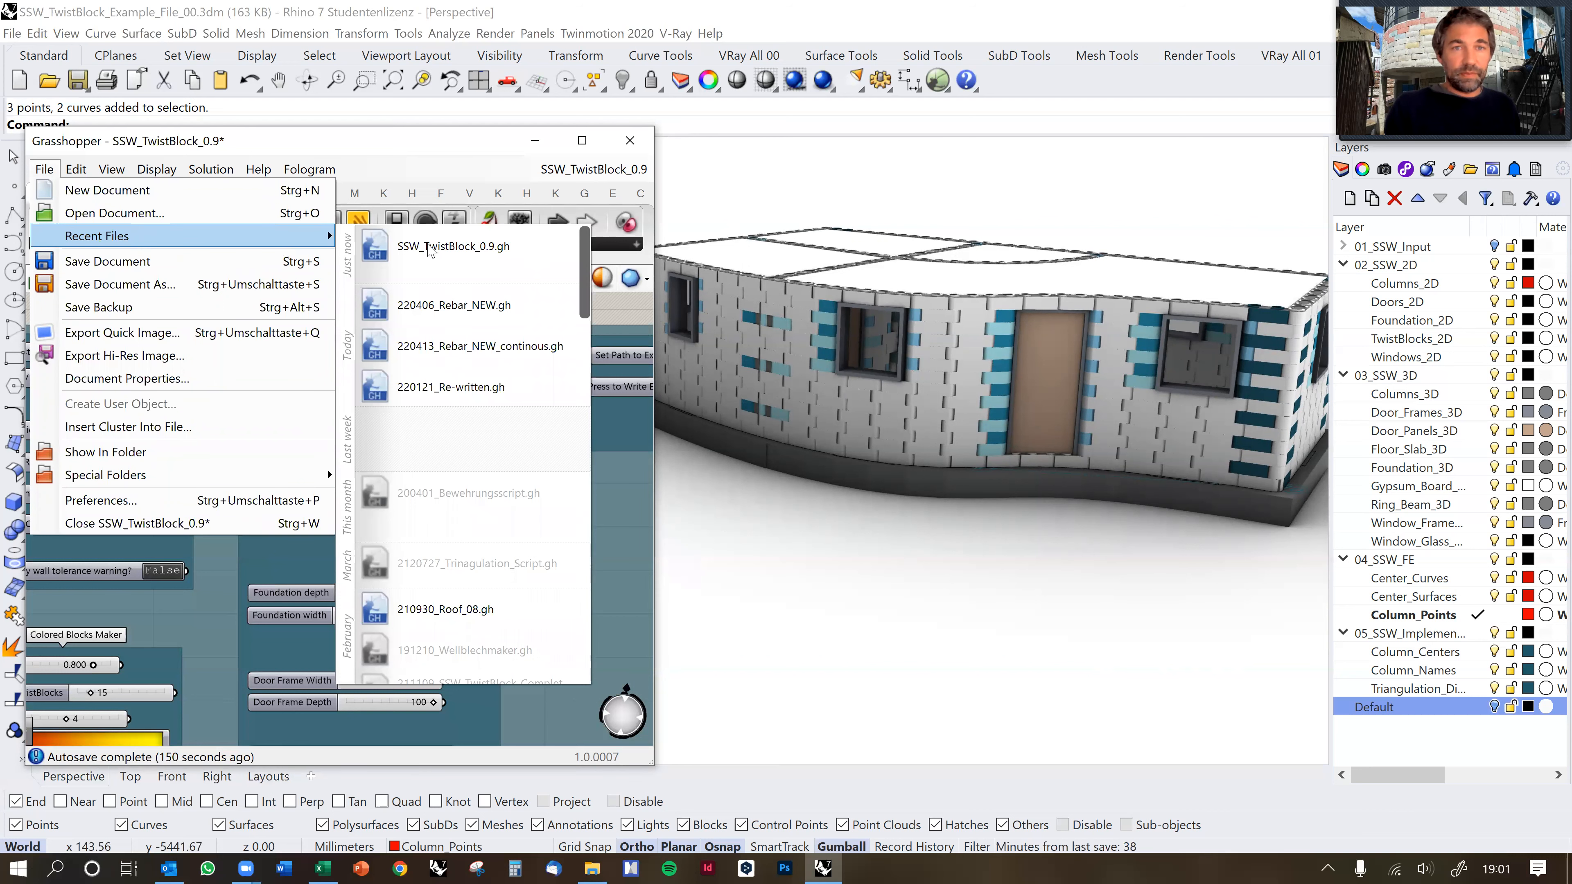
mouse_move(484, 362)
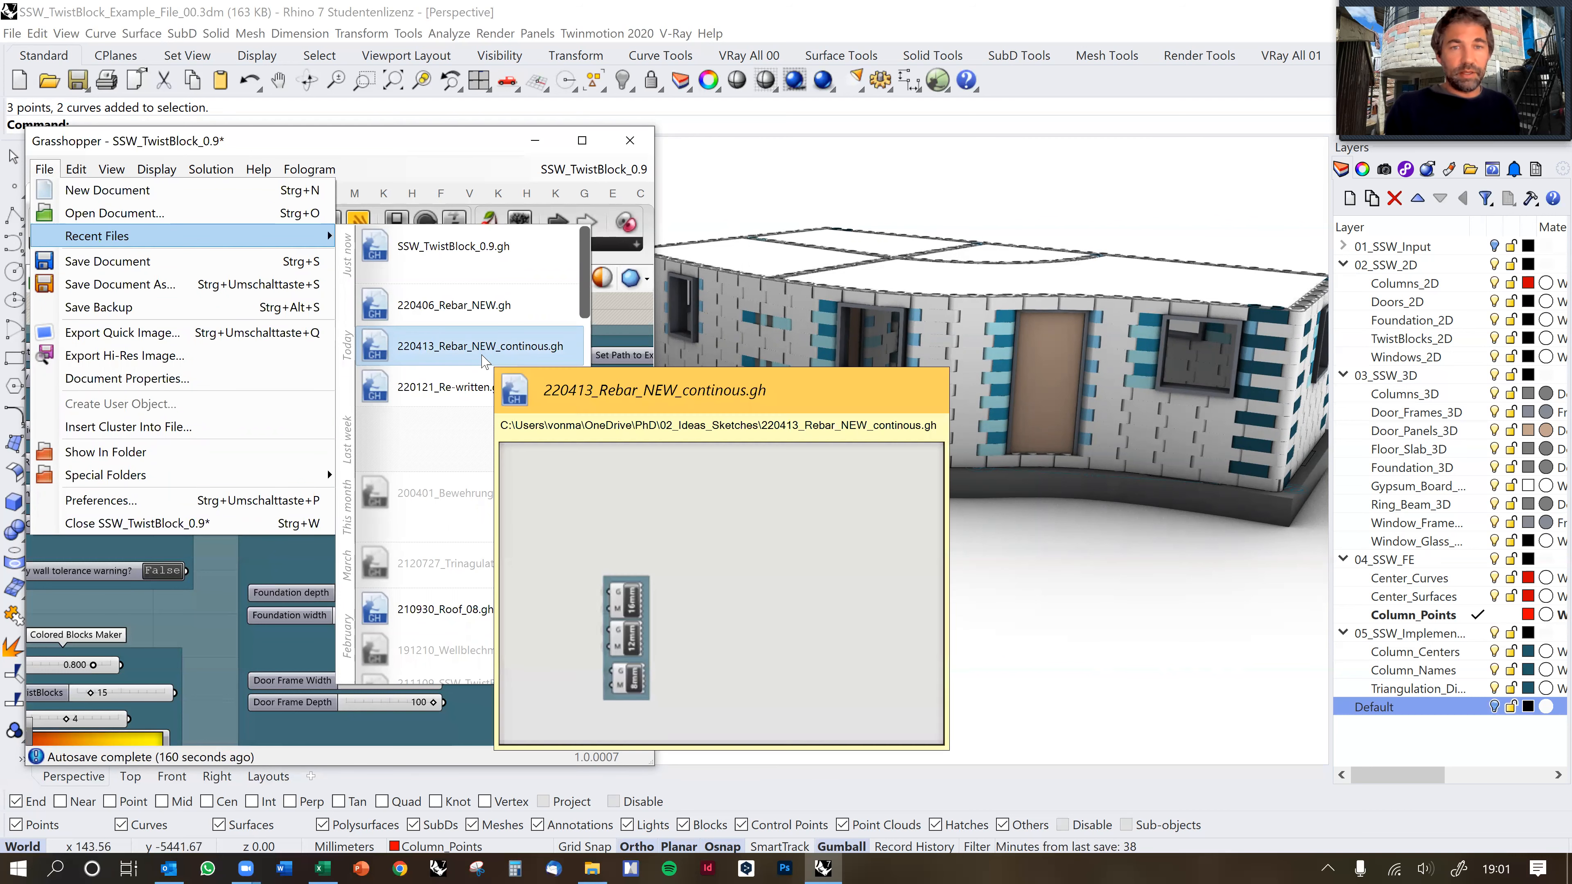
click(593, 588)
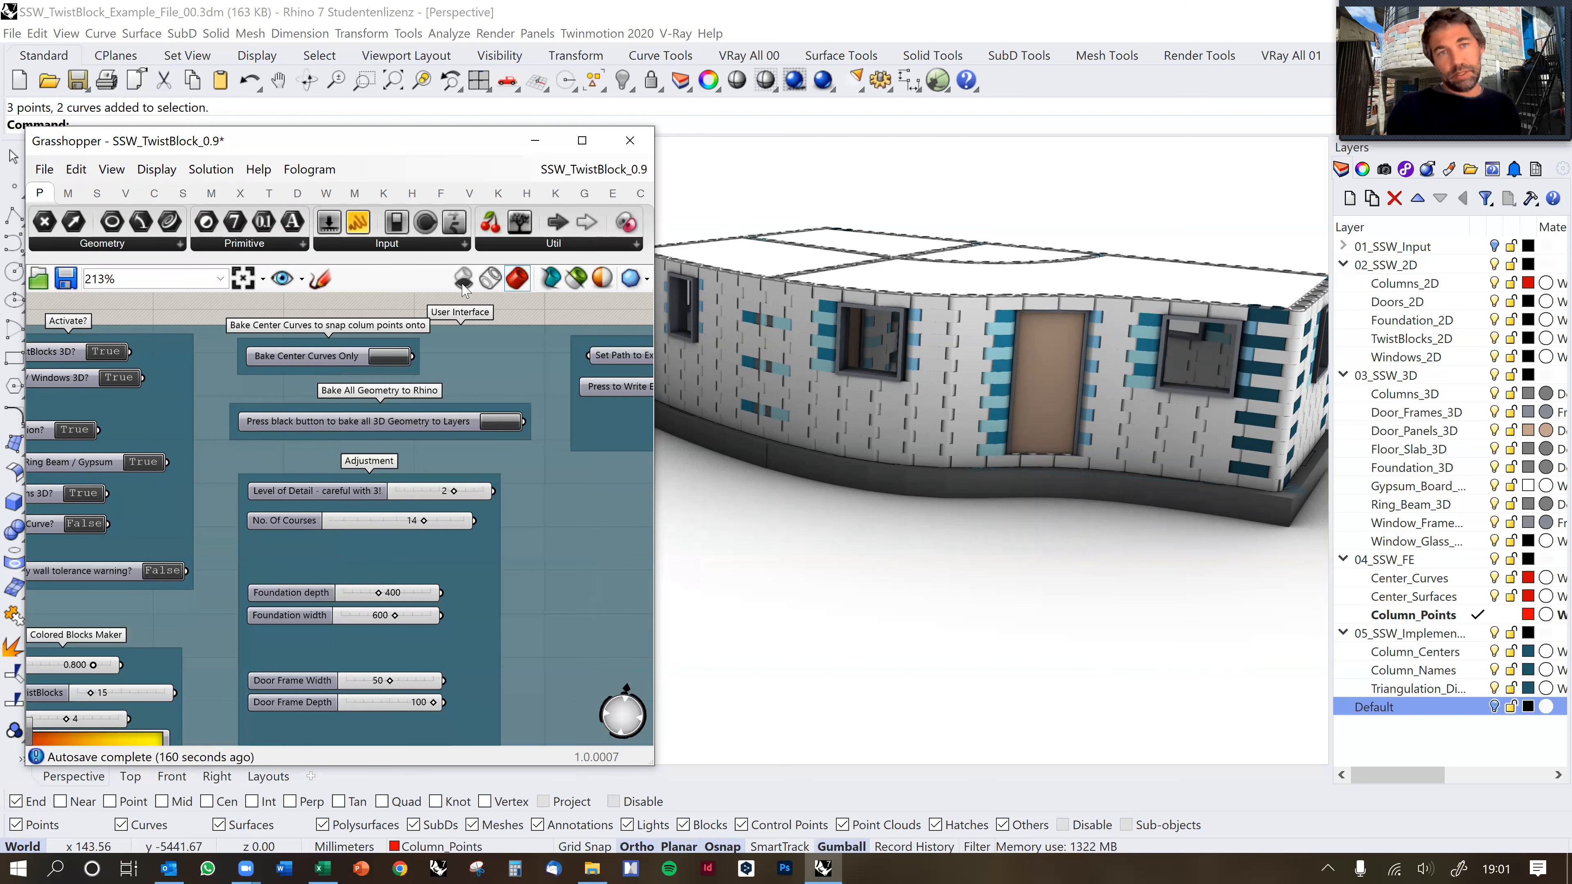
View the foundation reinforcement from the 220413_Rebar_NEW_continous definition as a whole and minimize the Grasshopper window.
scroll(464, 286, up, 5)
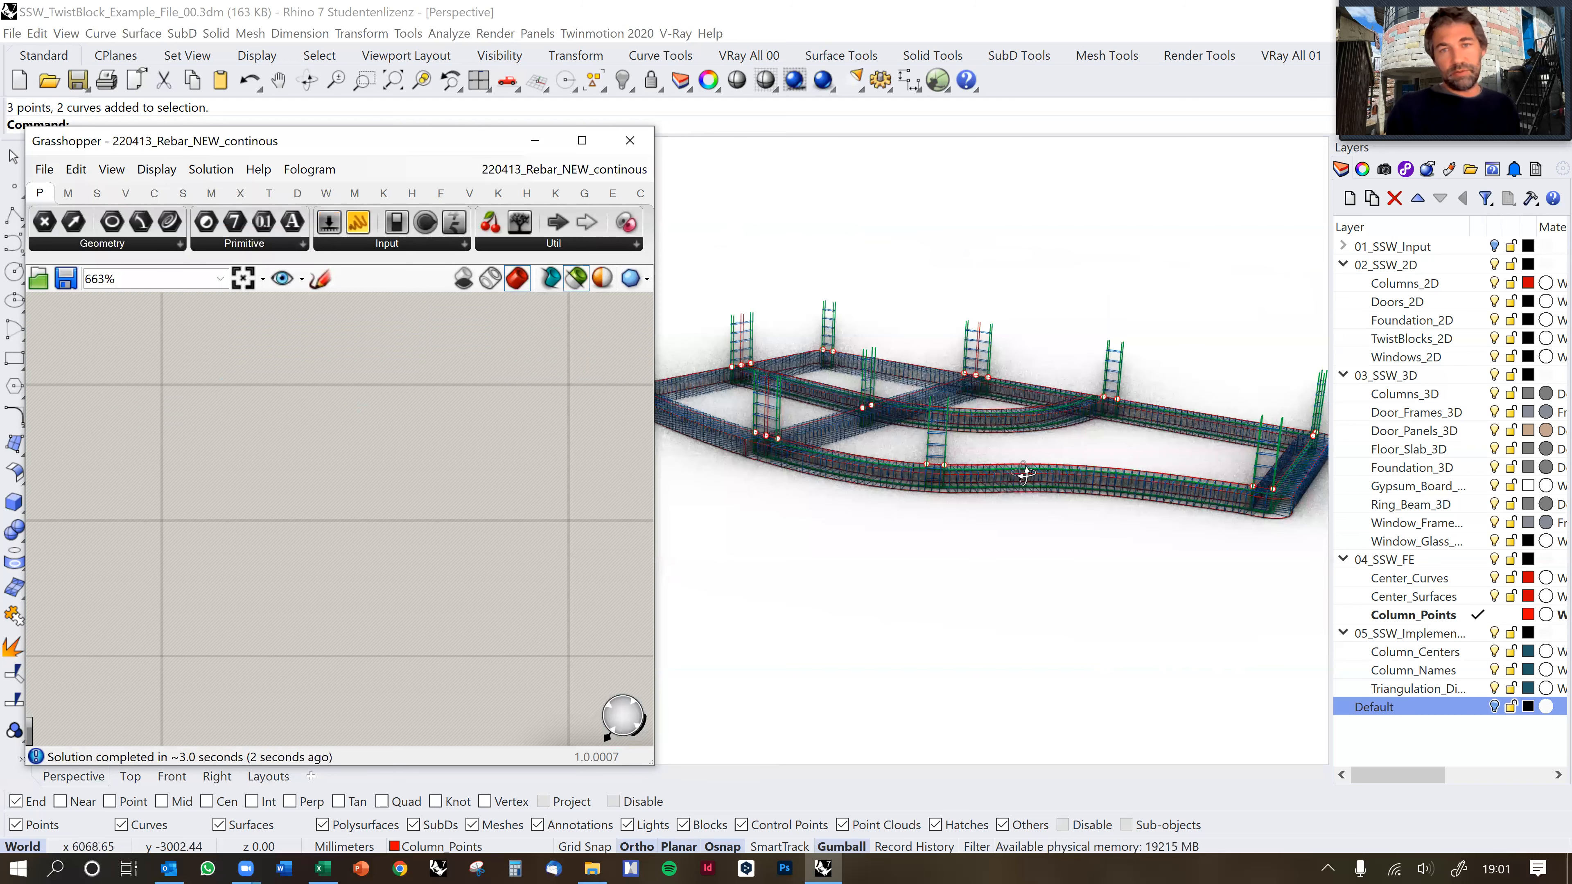
right_drag(1025, 475, 1001, 475)
scroll(1023, 439, down, 2)
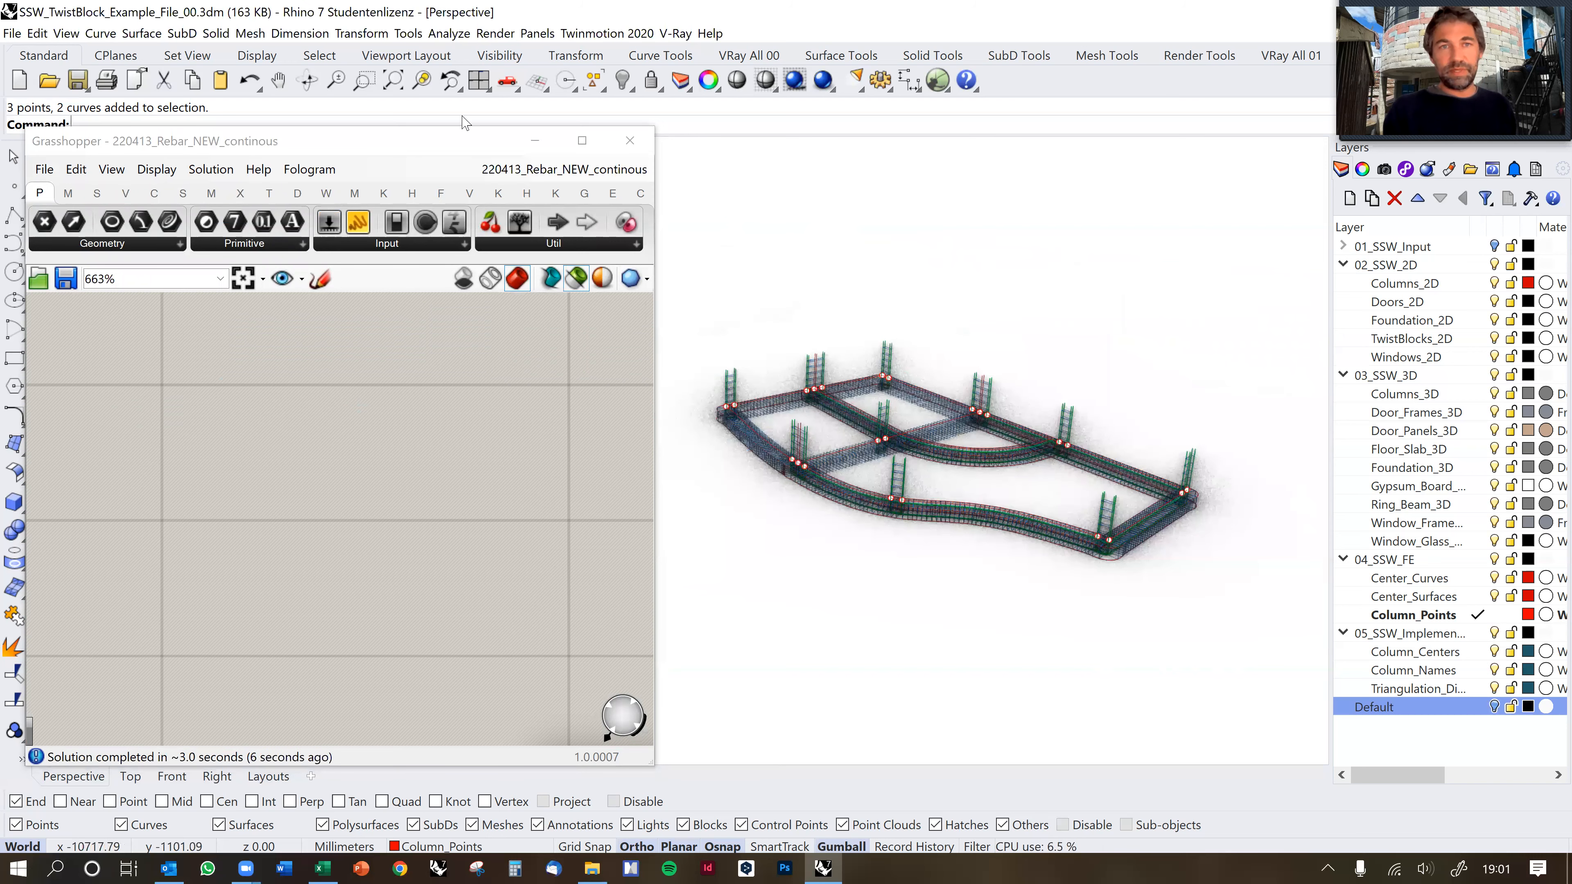
click(534, 140)
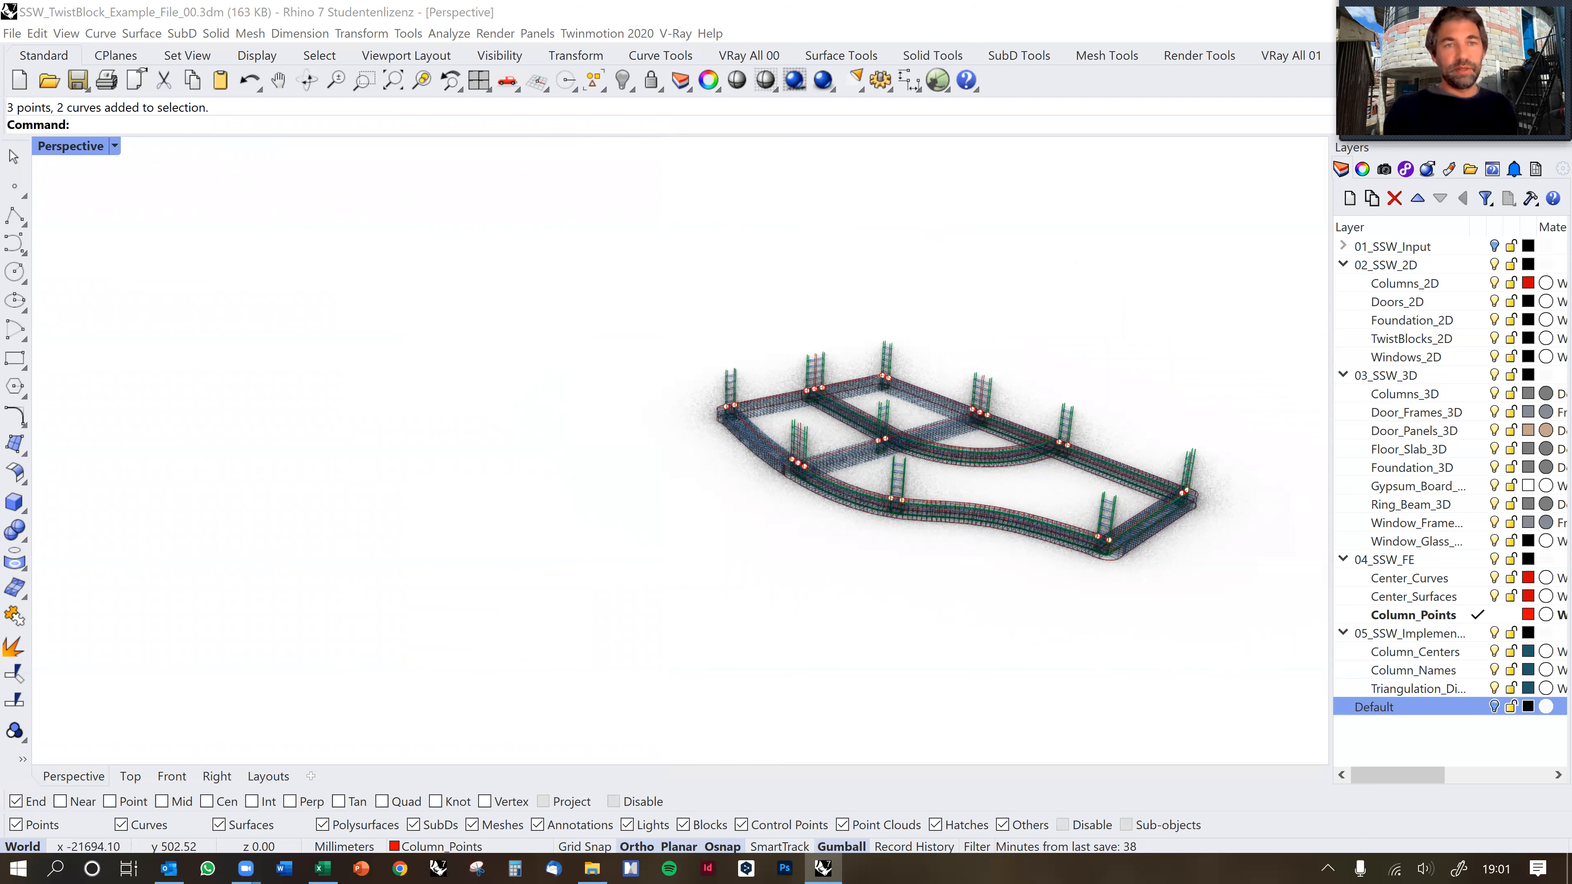
Bring the Grasshopper window back and examine the rebar definition, covering its component network and the 16mm, 12mm and 8mm Rebar group.
key(alt+Tab)
click(418, 495)
click(500, 479)
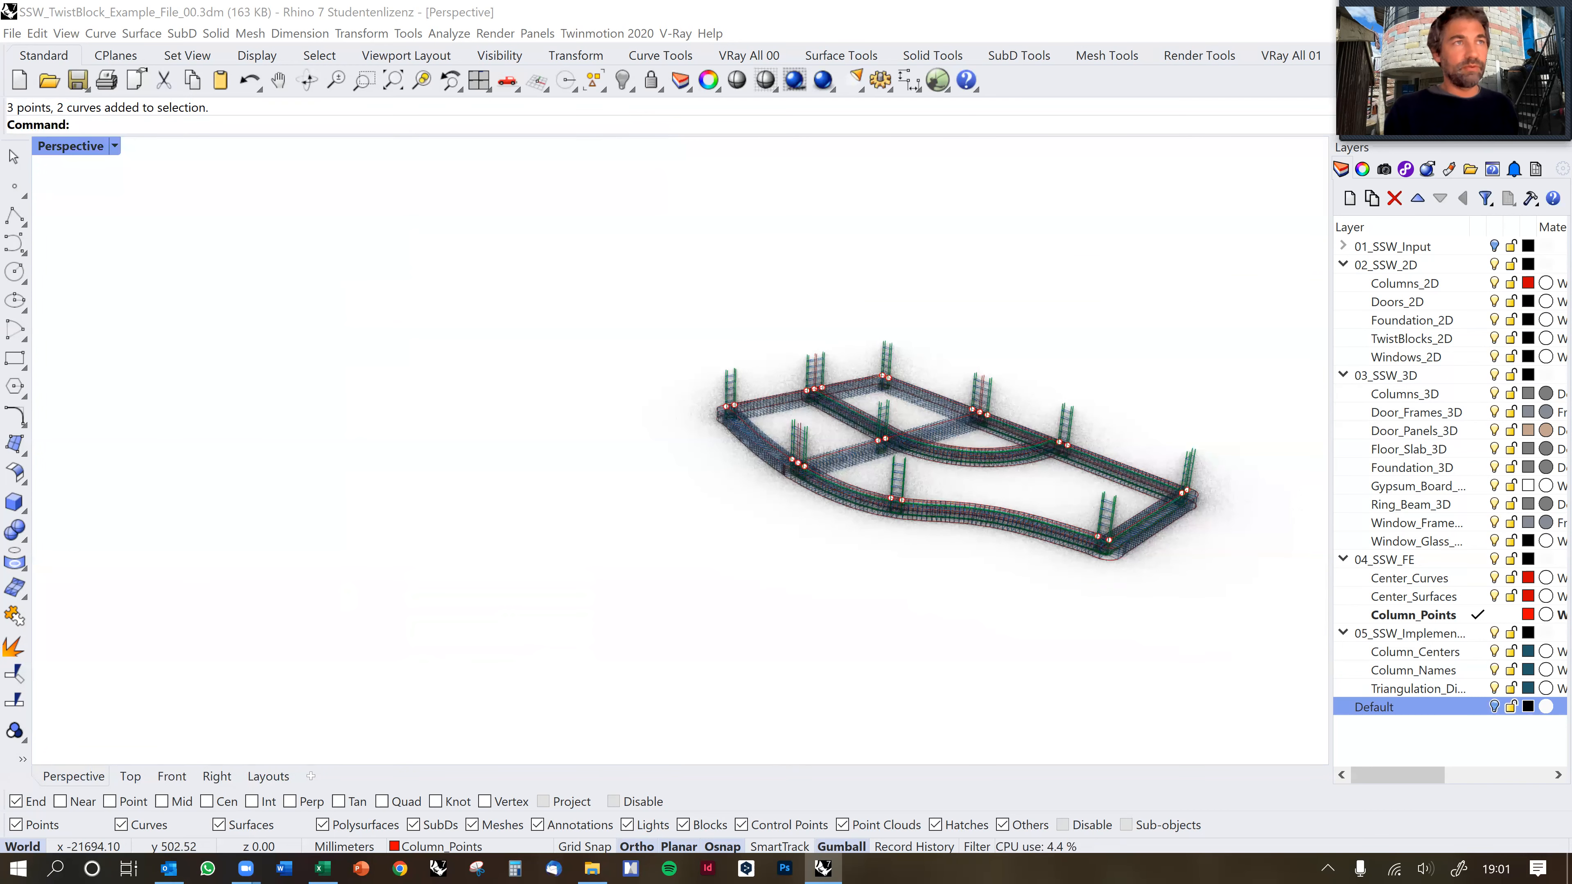
key(alt+Tab)
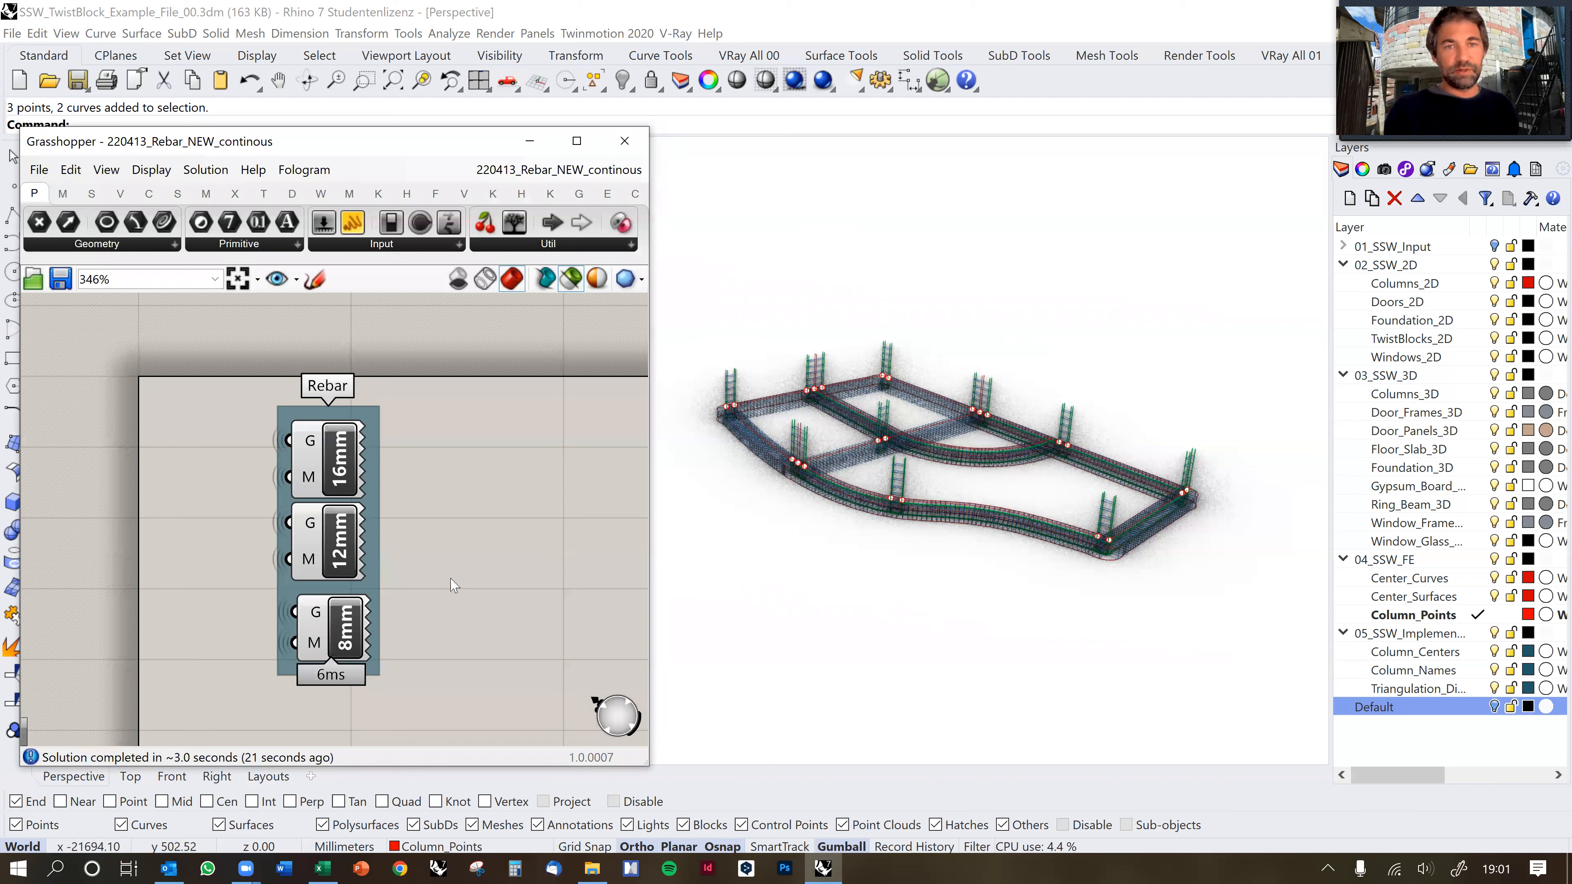
scroll(306, 504, down, 10)
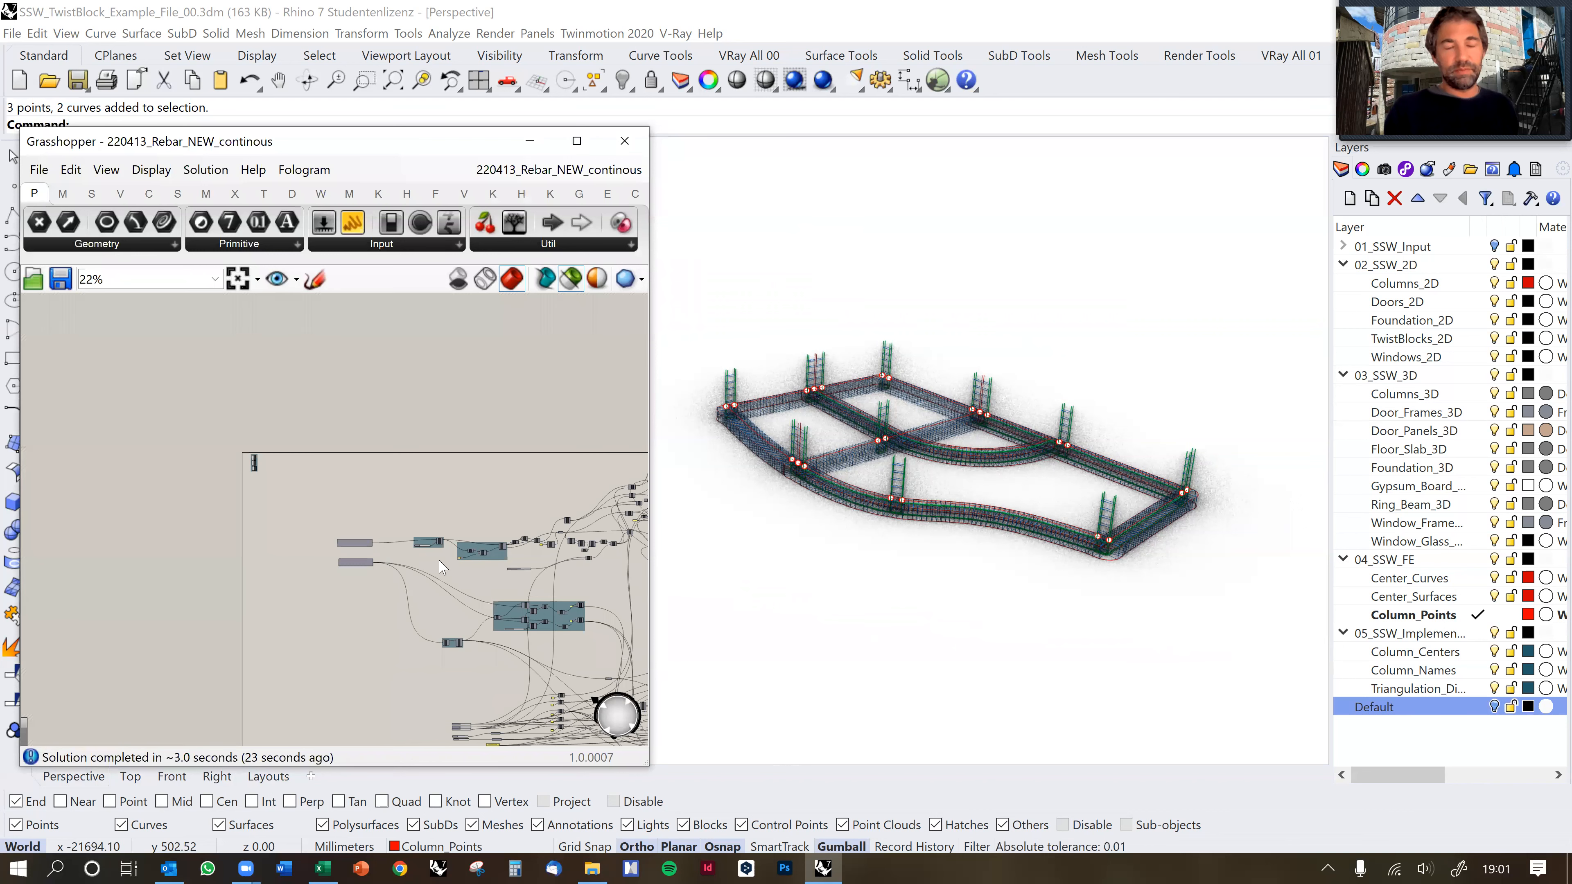
right_drag(439, 568, 74, 448)
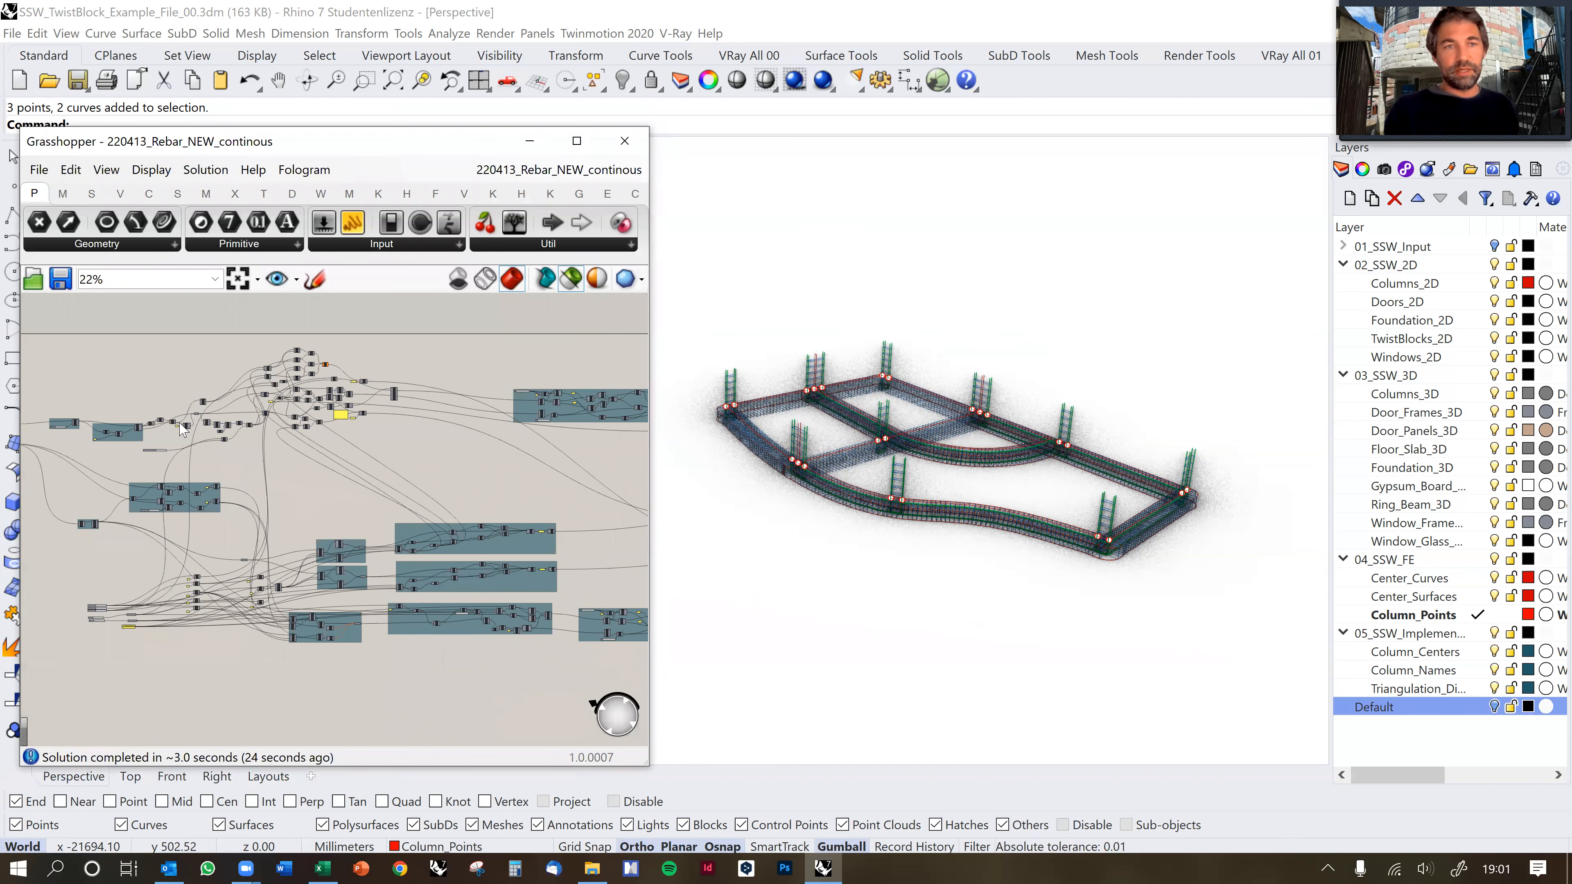
right_drag(181, 428, 418, 503)
right_drag(201, 476, 281, 496)
scroll(209, 437, up, 10)
right_drag(302, 405, 279, 439)
scroll(212, 446, up, 2)
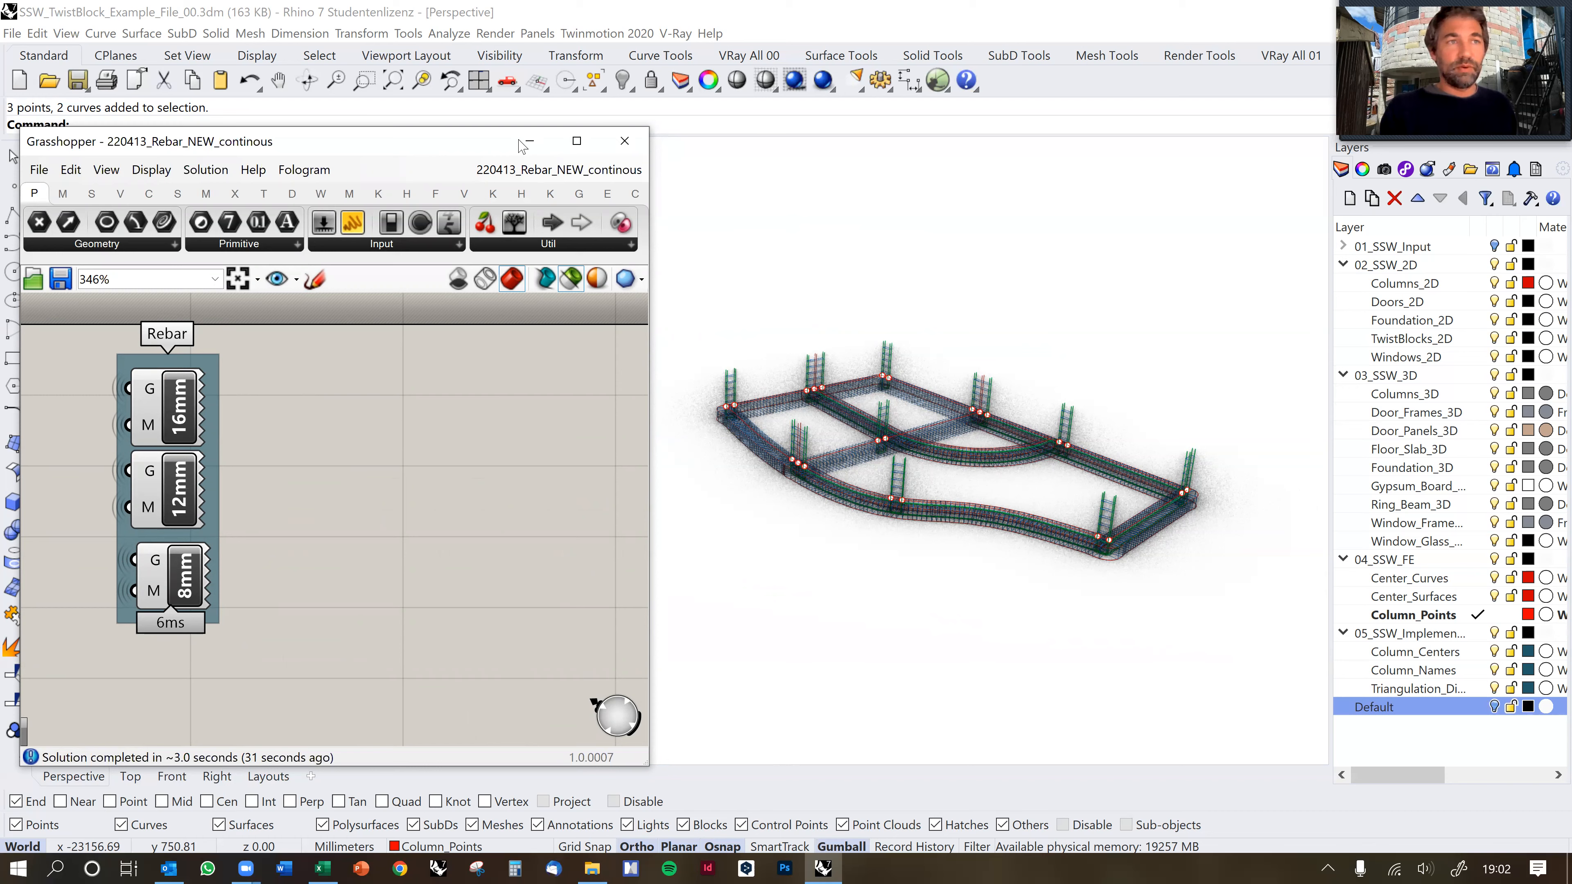
Hide the Grasshopper window and inspect the rebar cage up close, at the column base and along the wavy foundation beam.
click(527, 142)
scroll(681, 402, up, 2)
scroll(790, 452, up, 5)
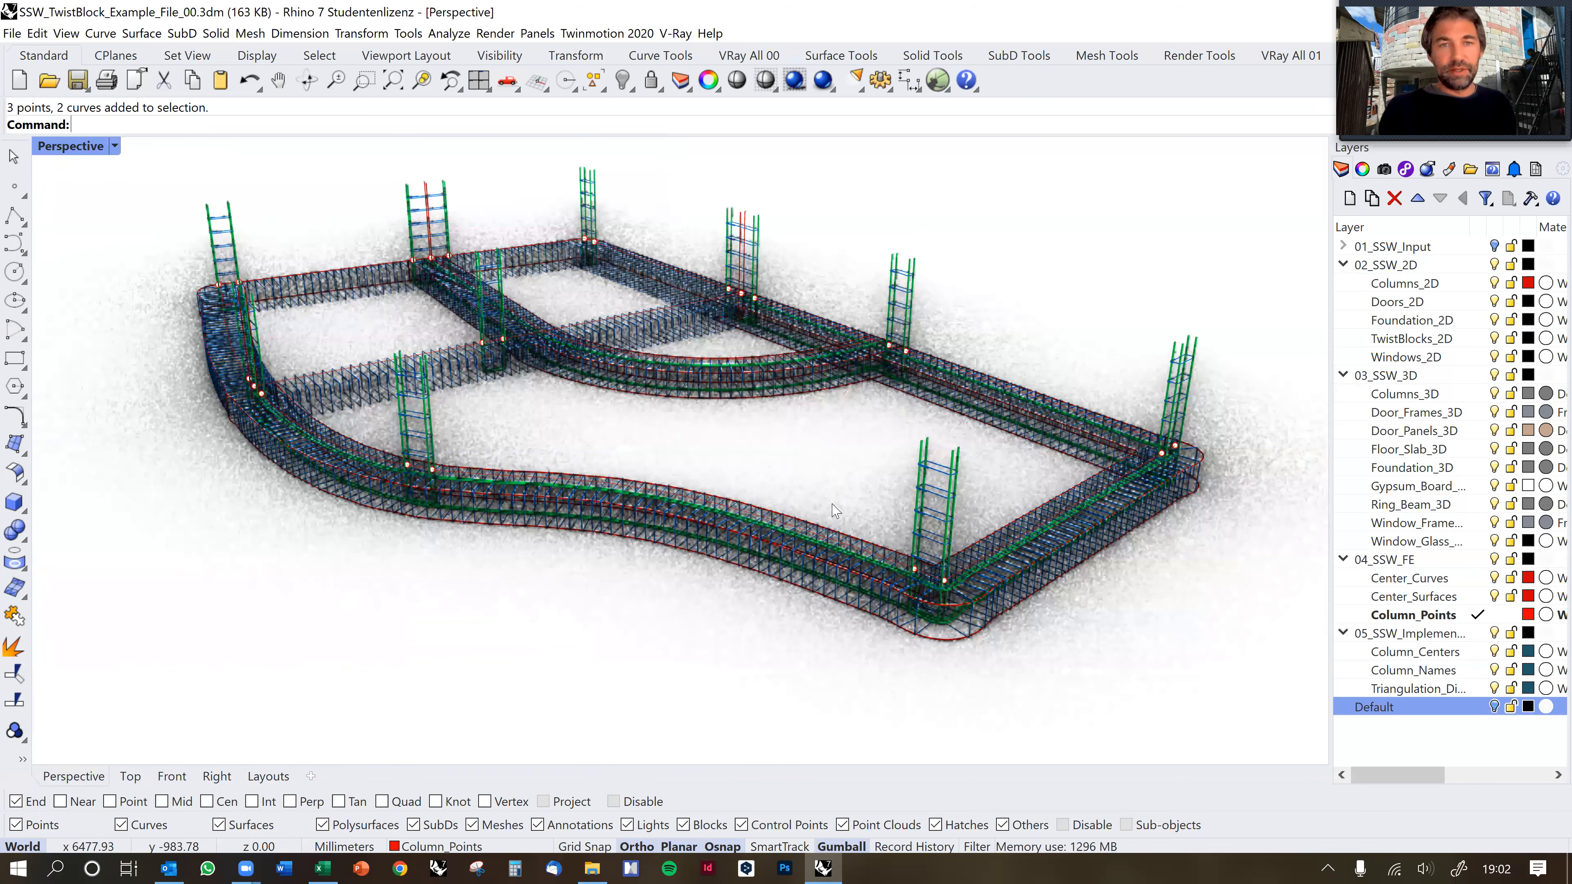
scroll(668, 494, up, 3)
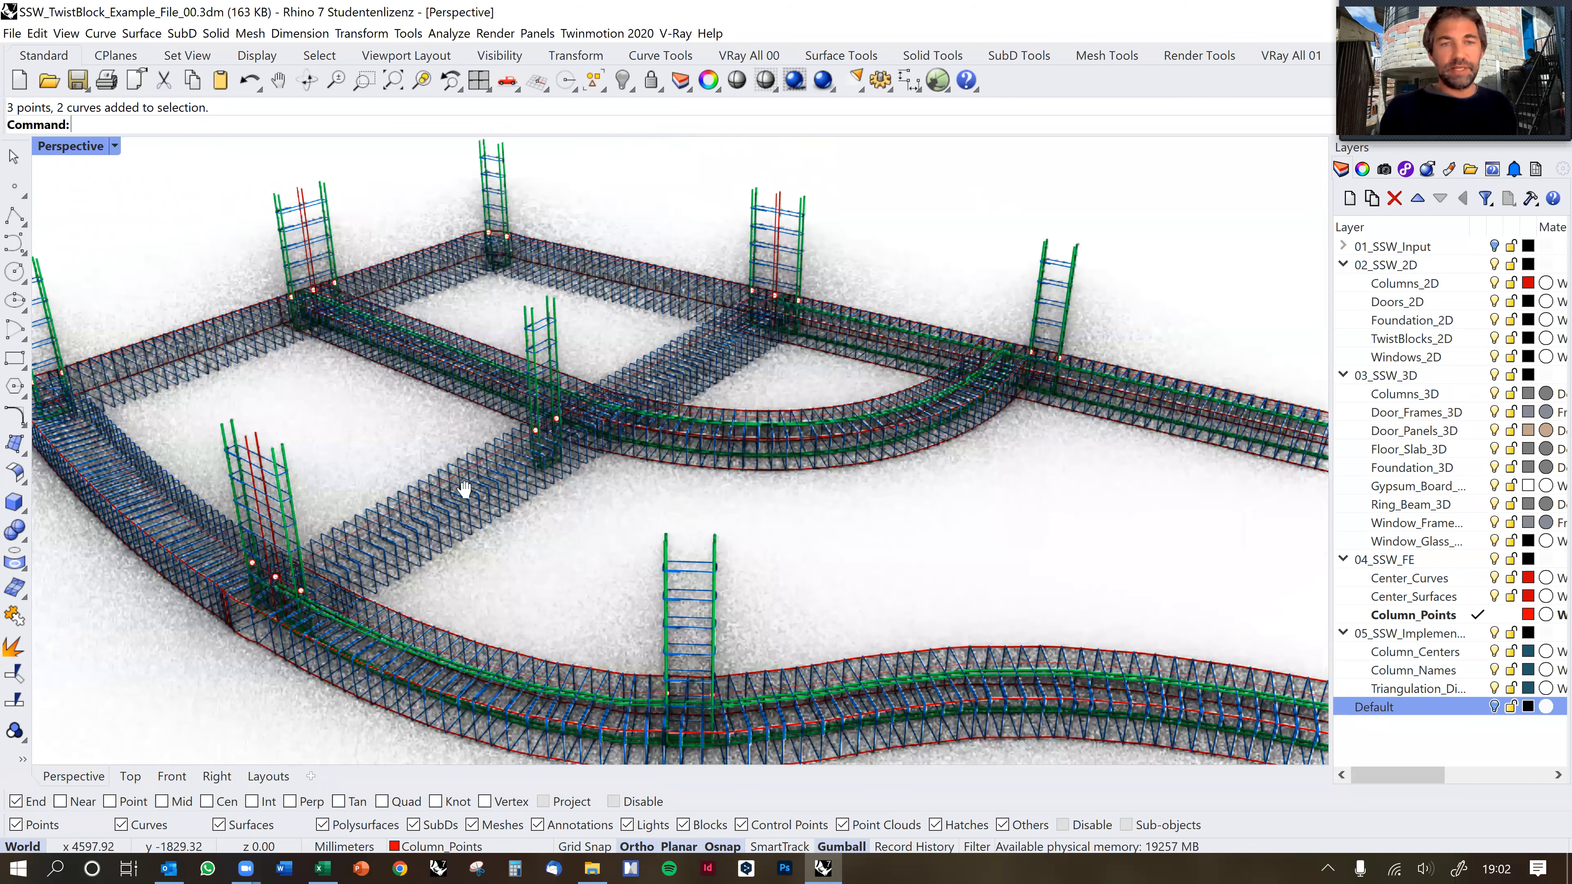
scroll(379, 589, up, 5)
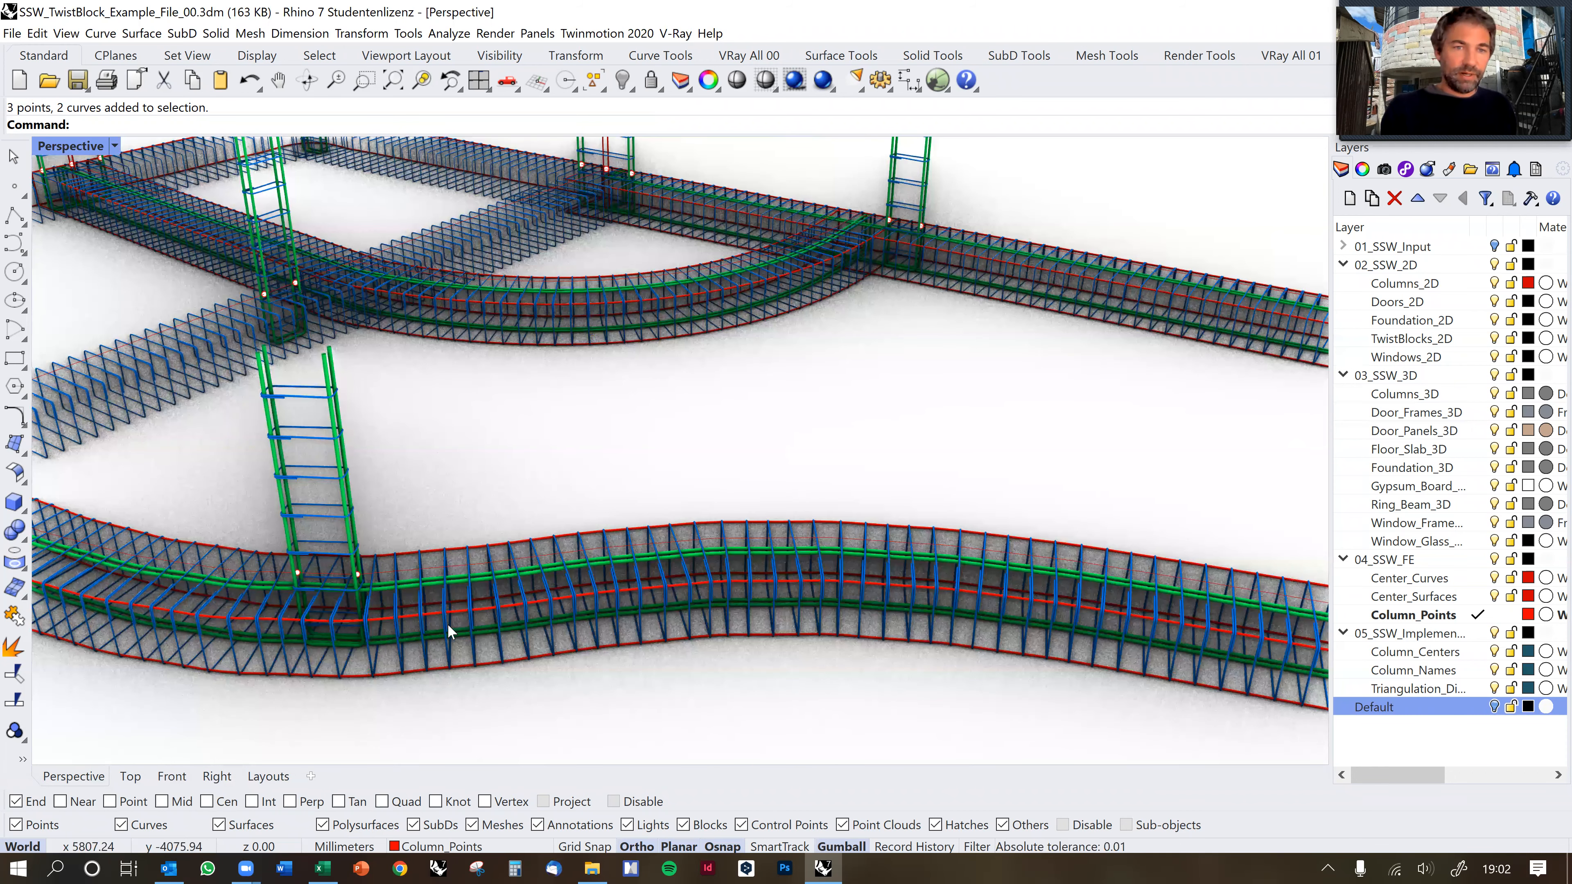
scroll(482, 615, up, 5)
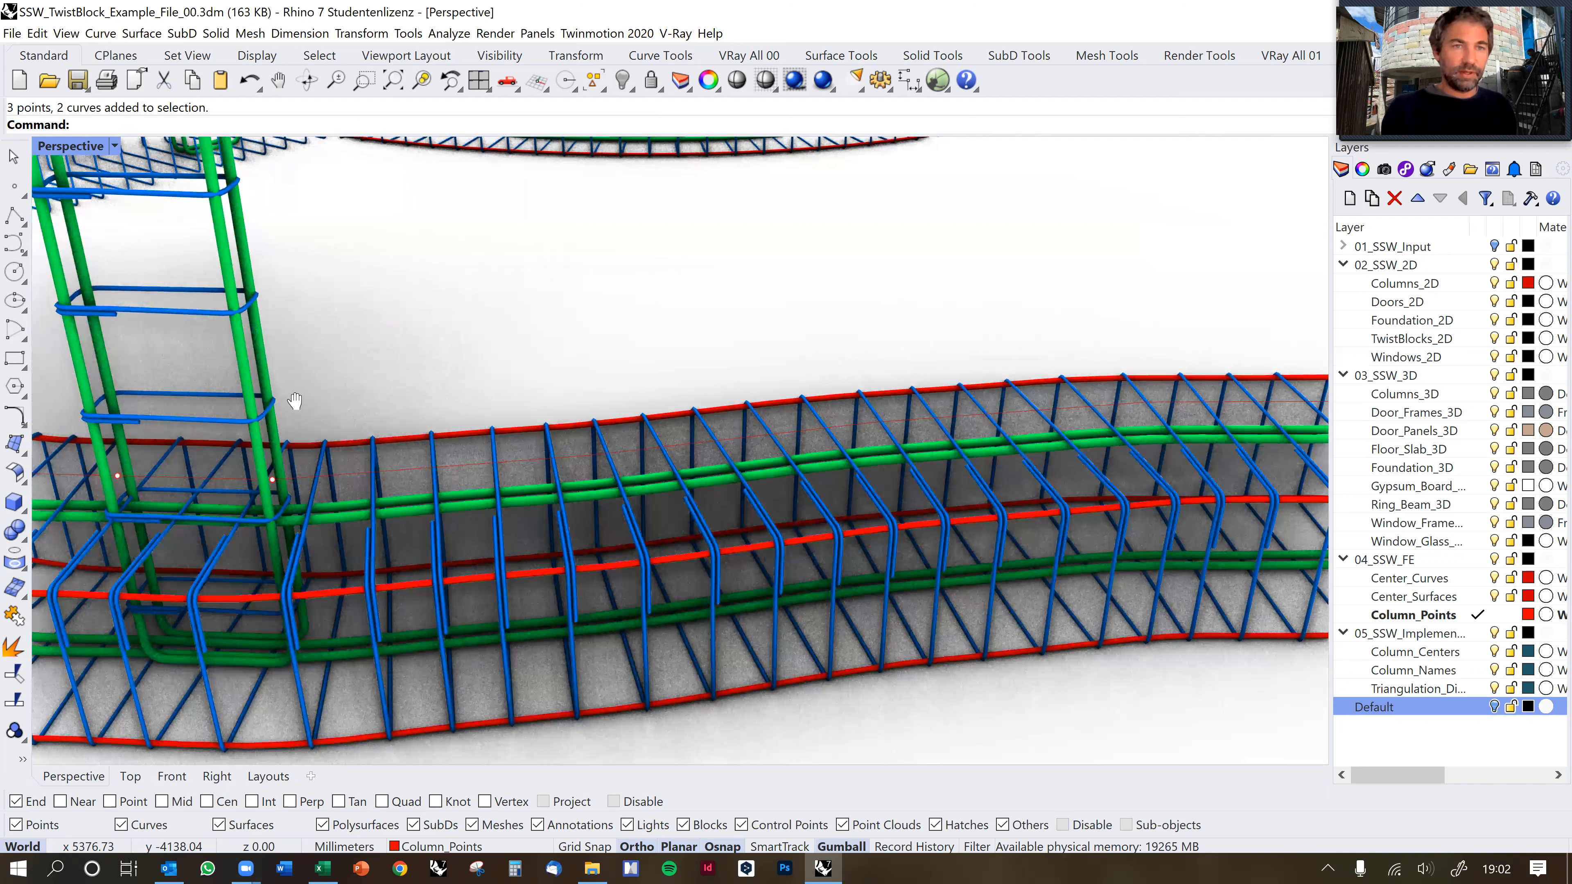
scroll(300, 406, up, 2)
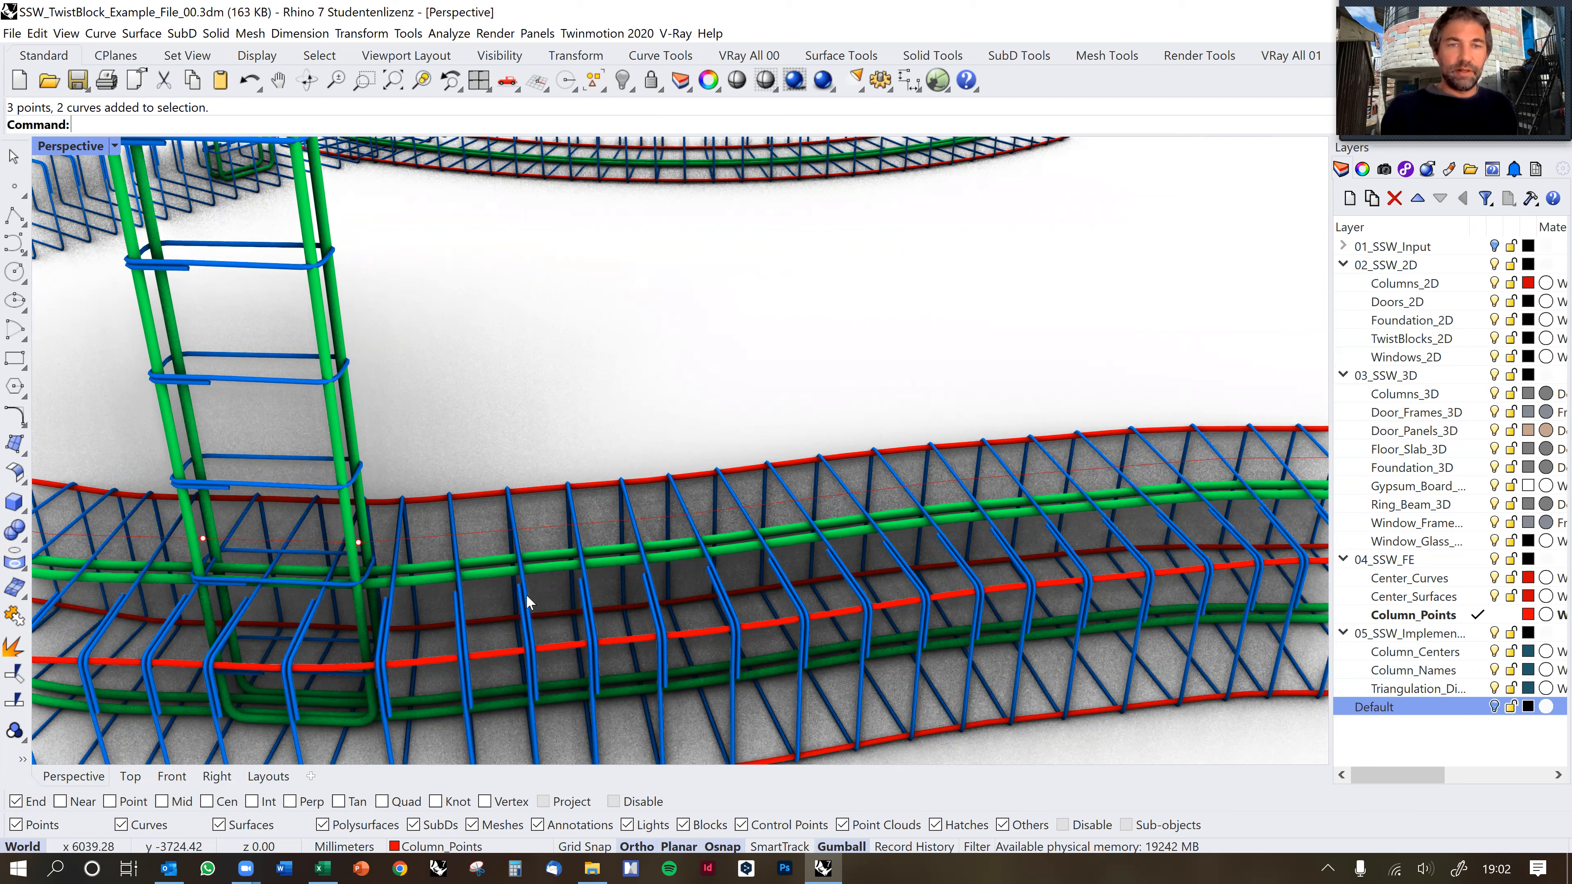
scroll(509, 533, up, 3)
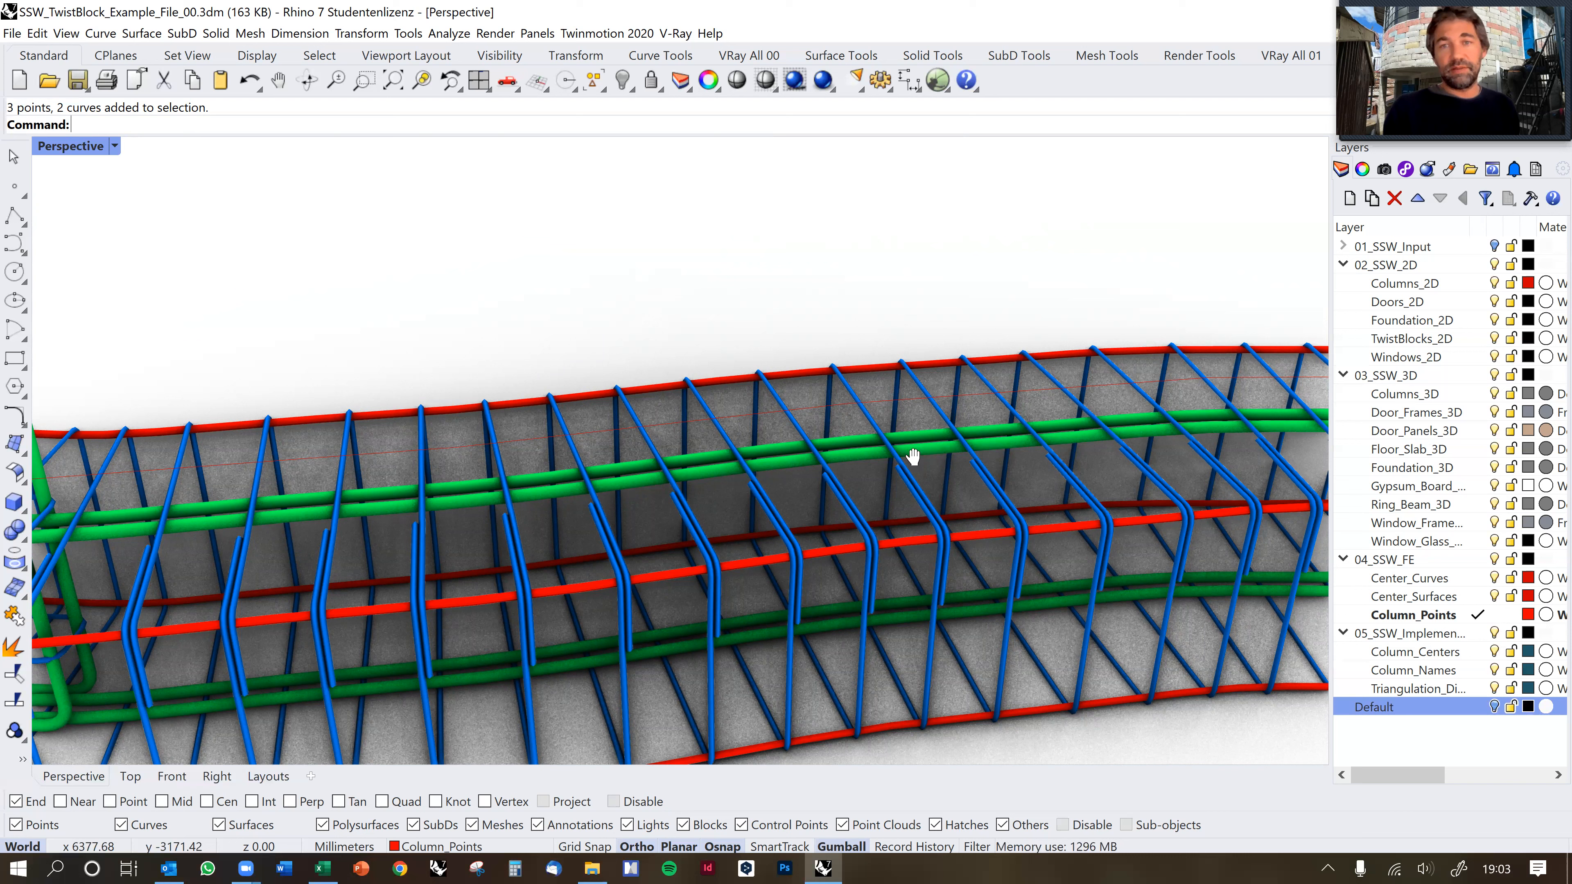
shift+right_drag(833, 442, 953, 452)
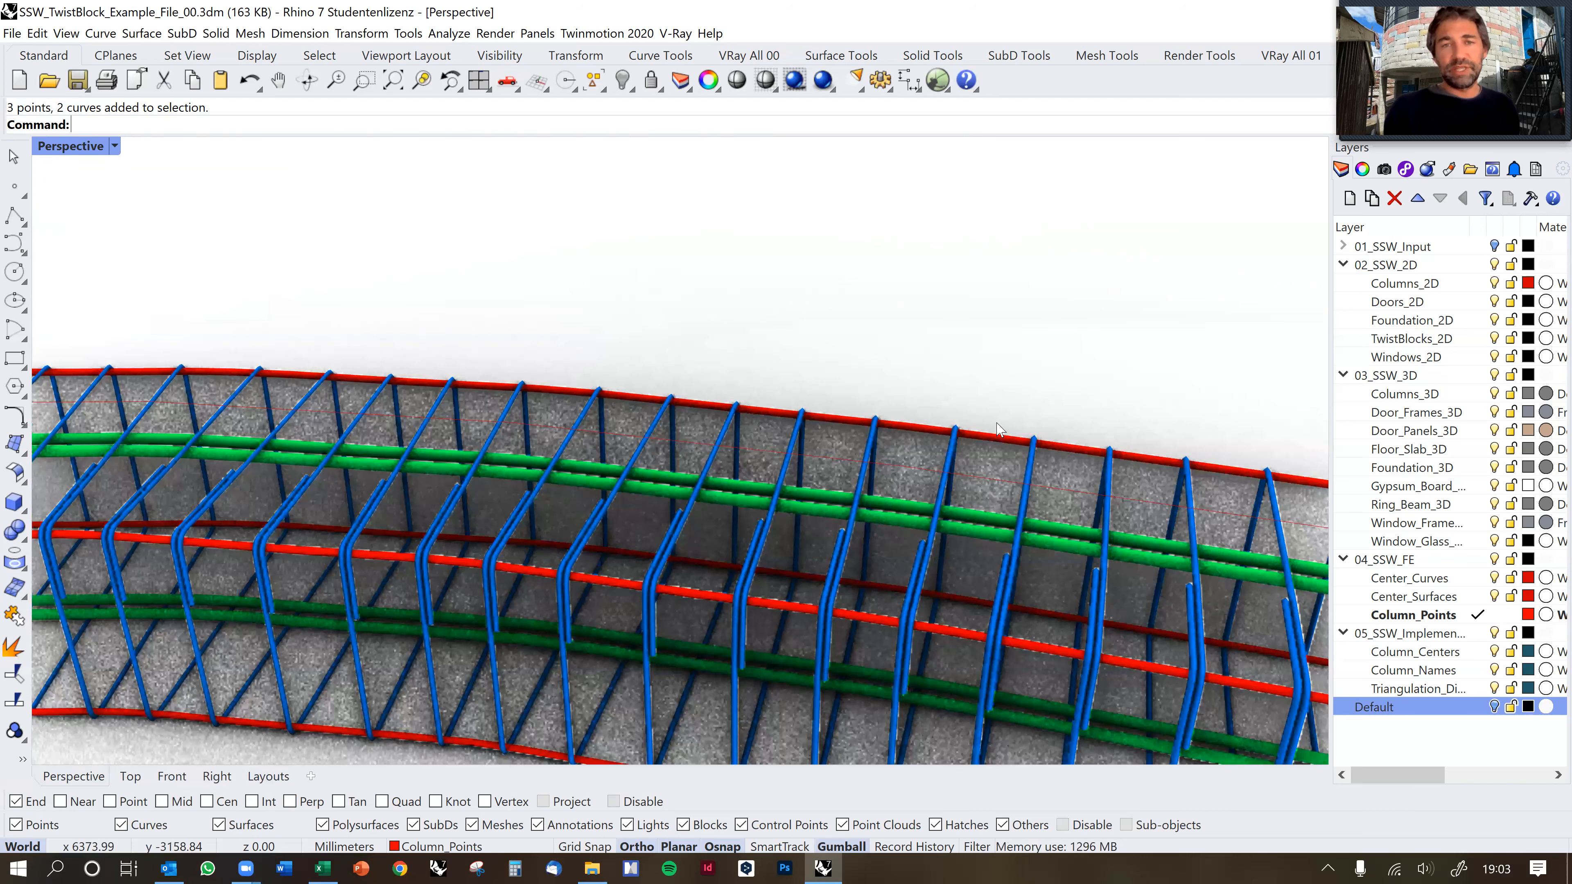
shift+right_drag(722, 418, 508, 494)
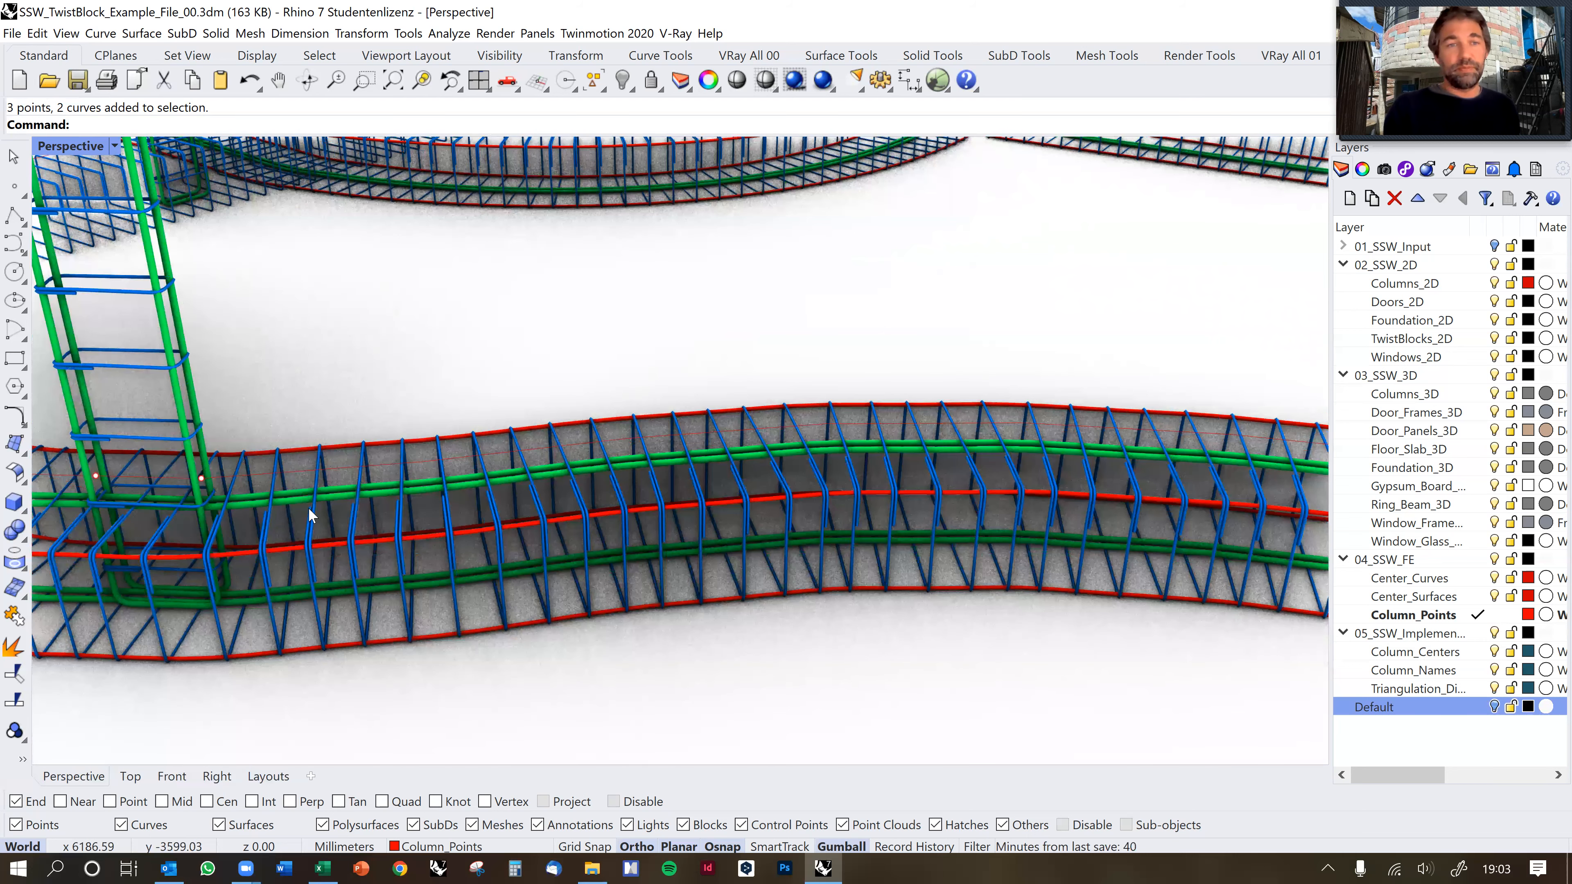
shift+right_drag(341, 522, 377, 513)
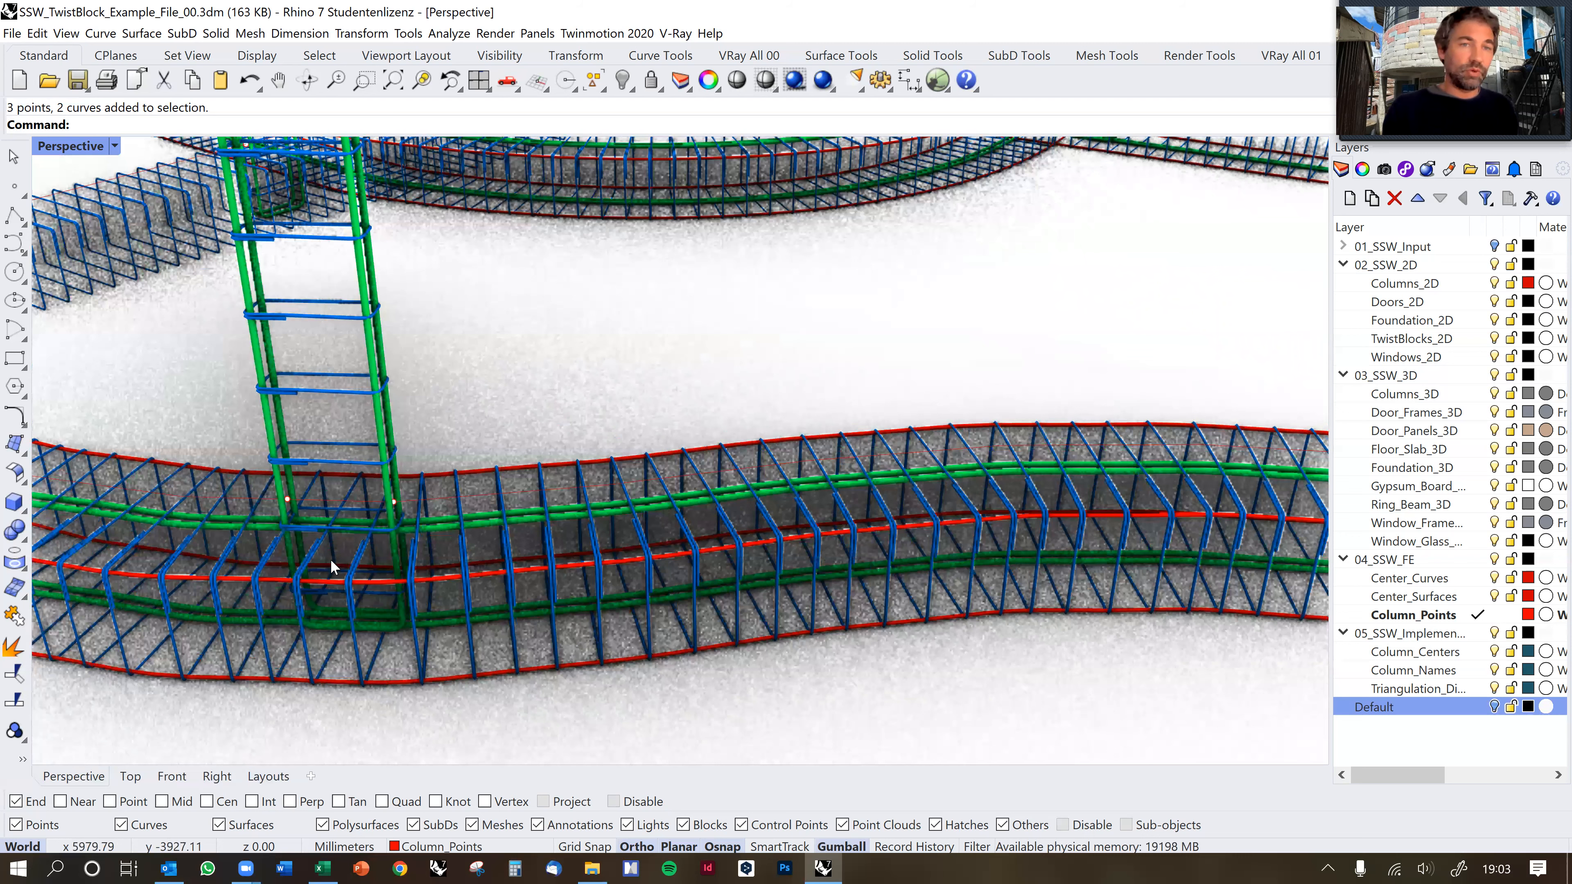
Follow the wavy beam's reinforcement to the foundation's rounded corner and review the complete rebar model with all column cages.
shift+right_drag(601, 504, 367, 513)
scroll(661, 481, down, 4)
shift+right_drag(722, 484, 628, 494)
shift+right_drag(756, 441, 664, 459)
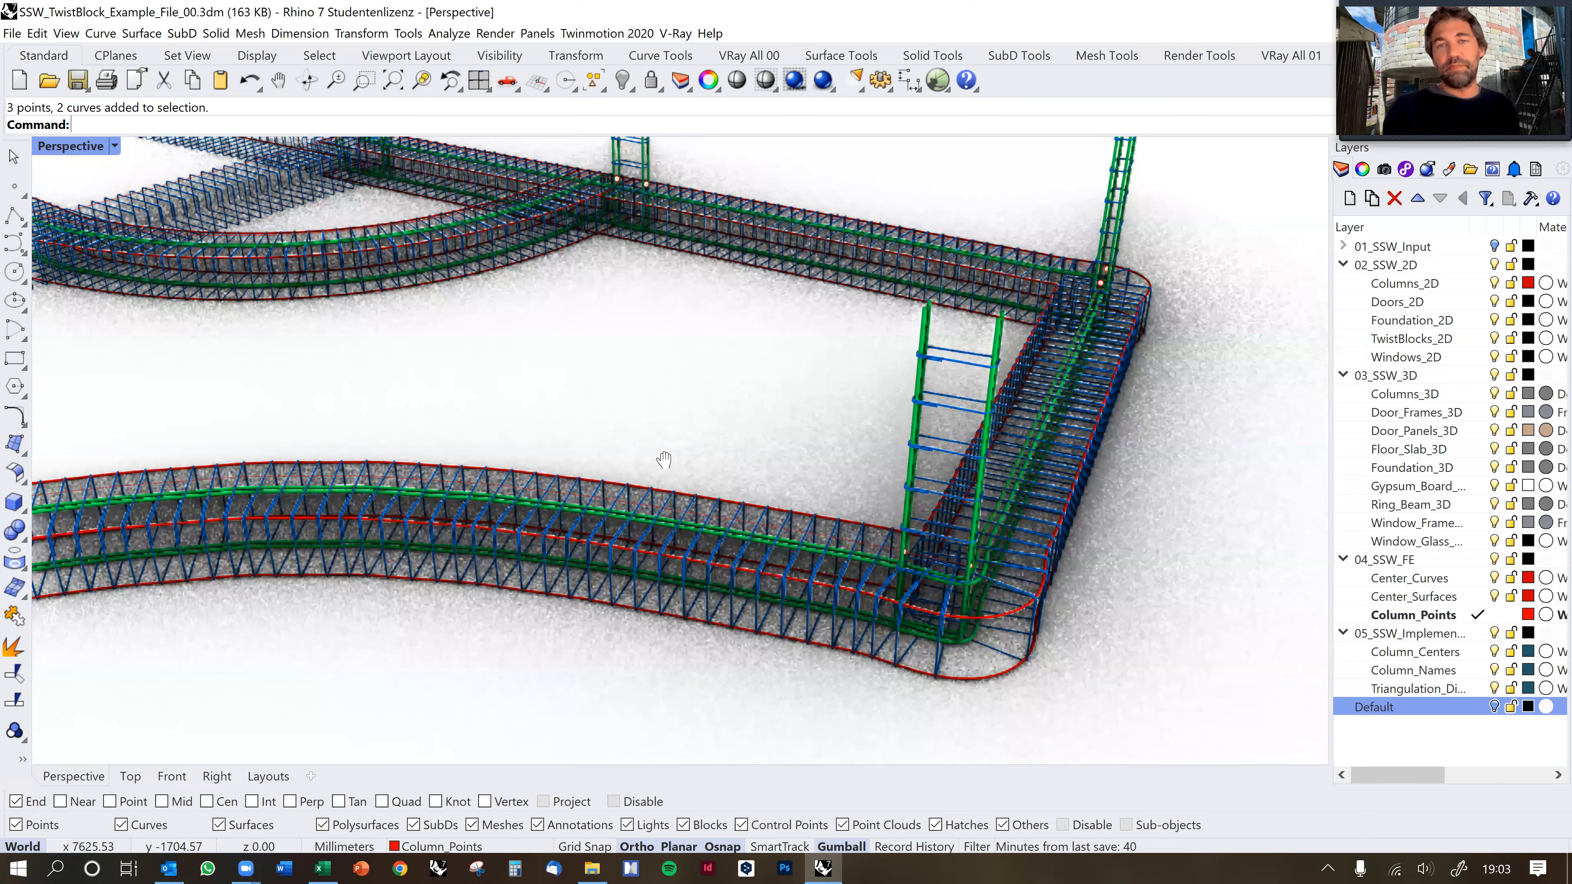
scroll(805, 441, down, 8)
shift+right_drag(711, 463, 769, 465)
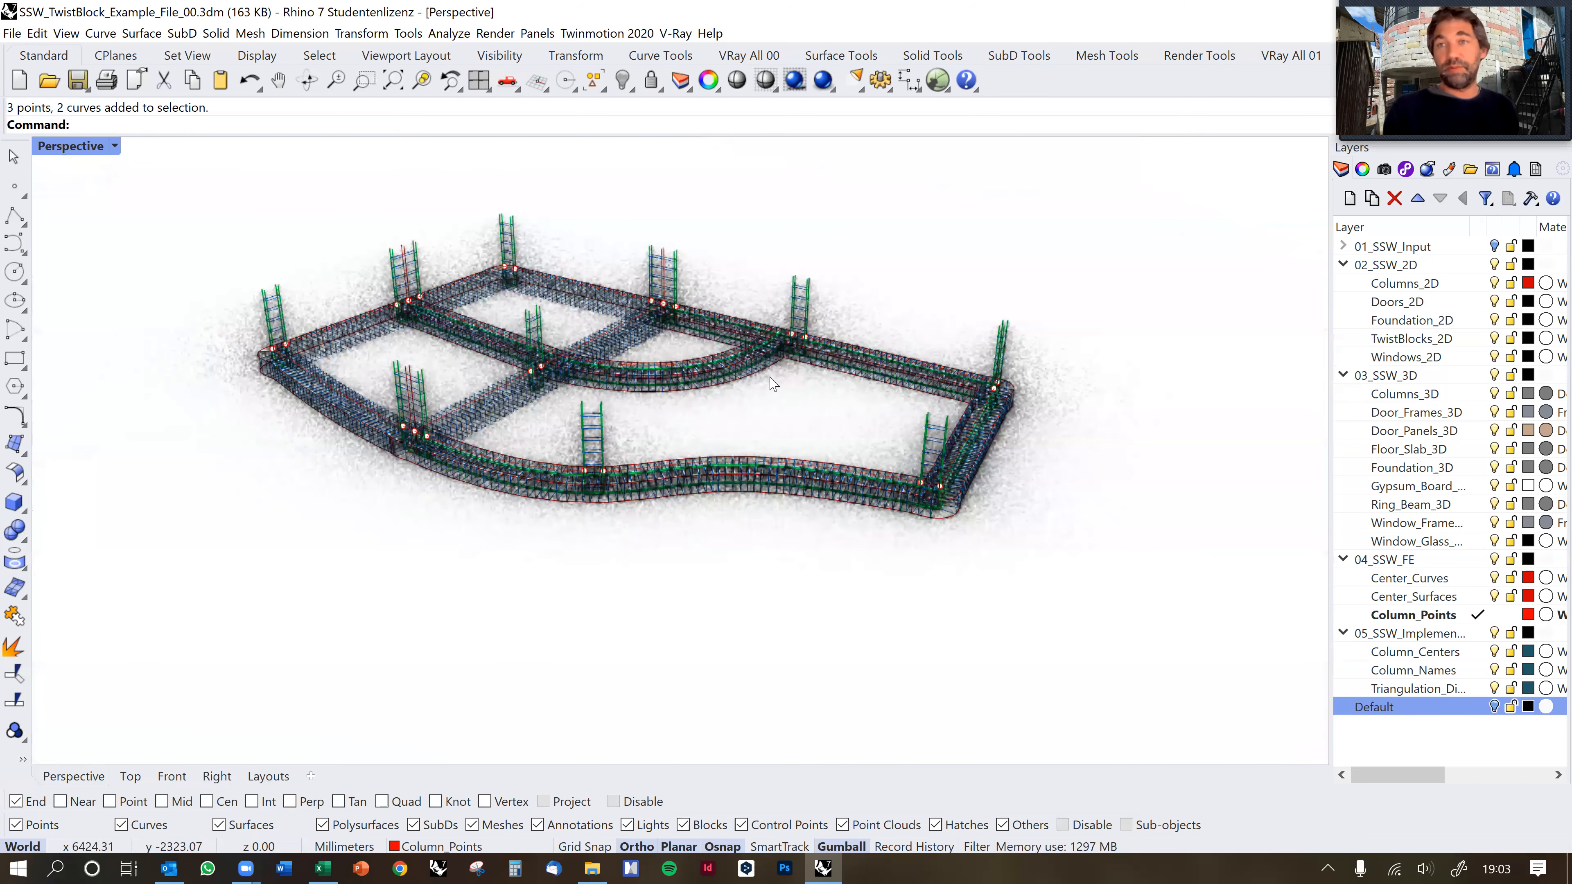
scroll(749, 362, up, 3)
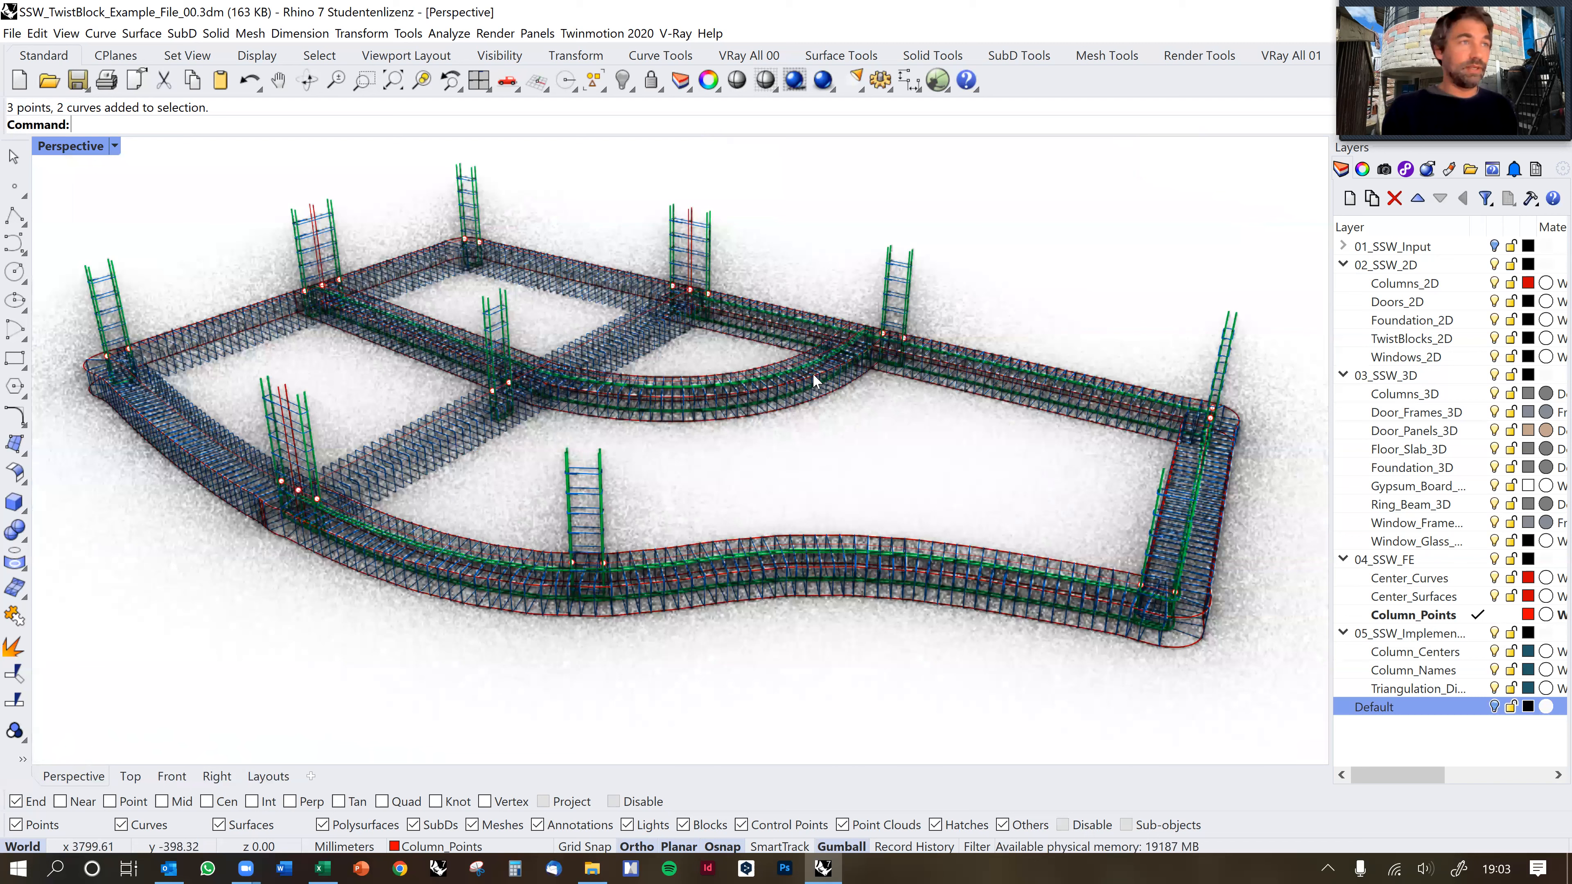
shift+right_drag(116, 306, 82, 303)
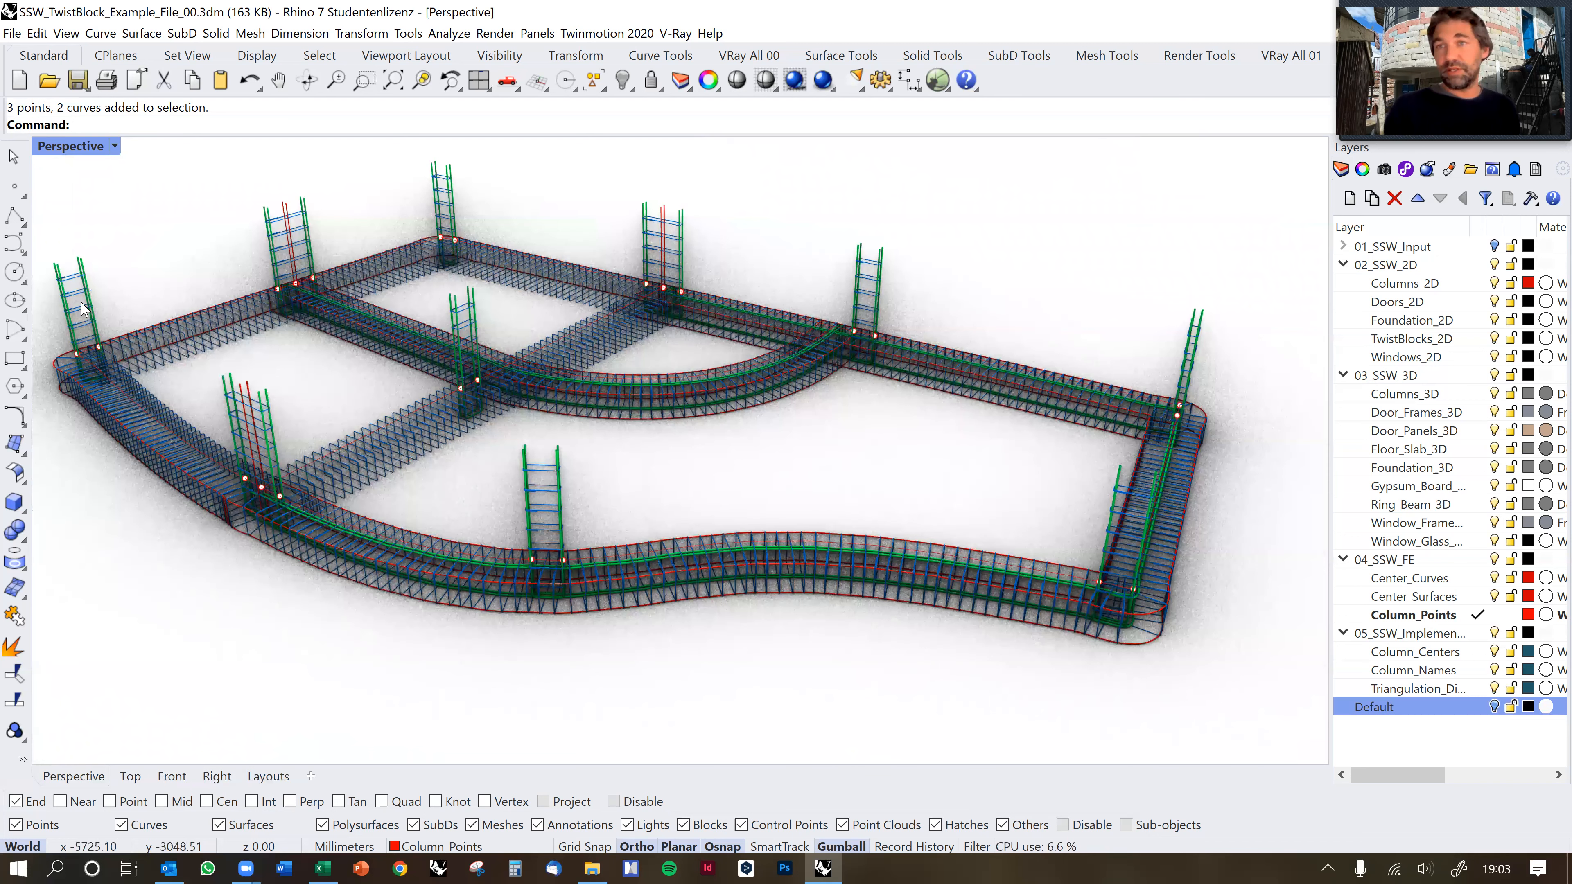